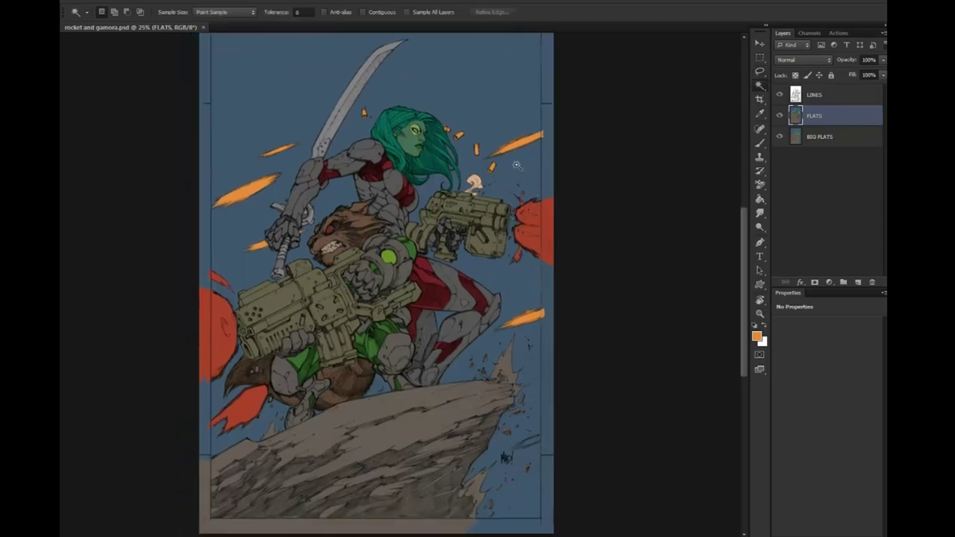
Duplicate the FLATS layer as a new layer named COLORS
click(516, 165)
key(l)
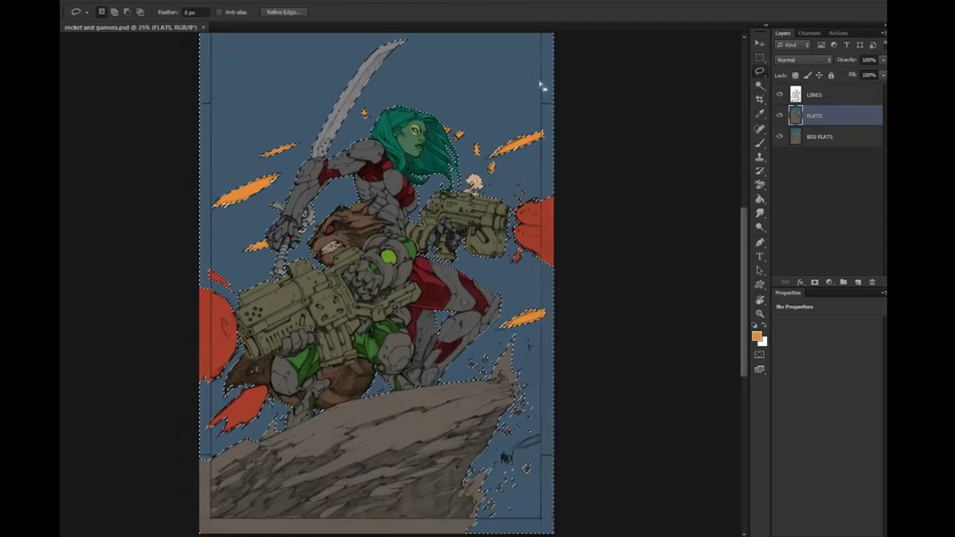
right_click(810, 117)
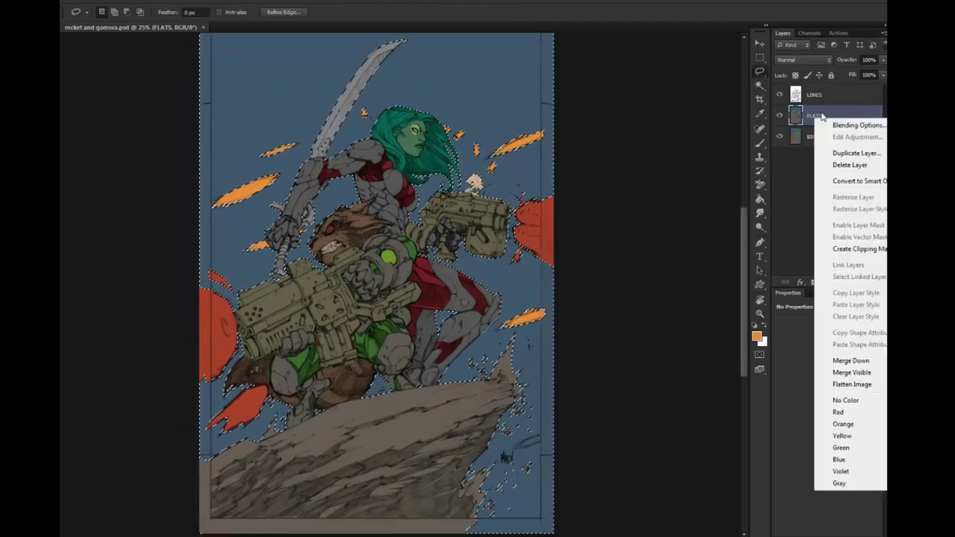
click(828, 155)
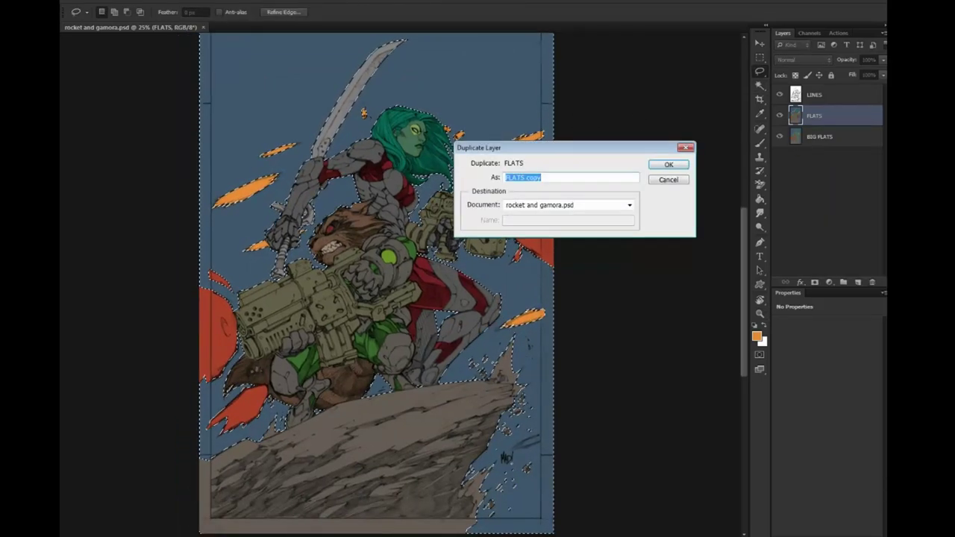
text(COLORS)
key(Return)
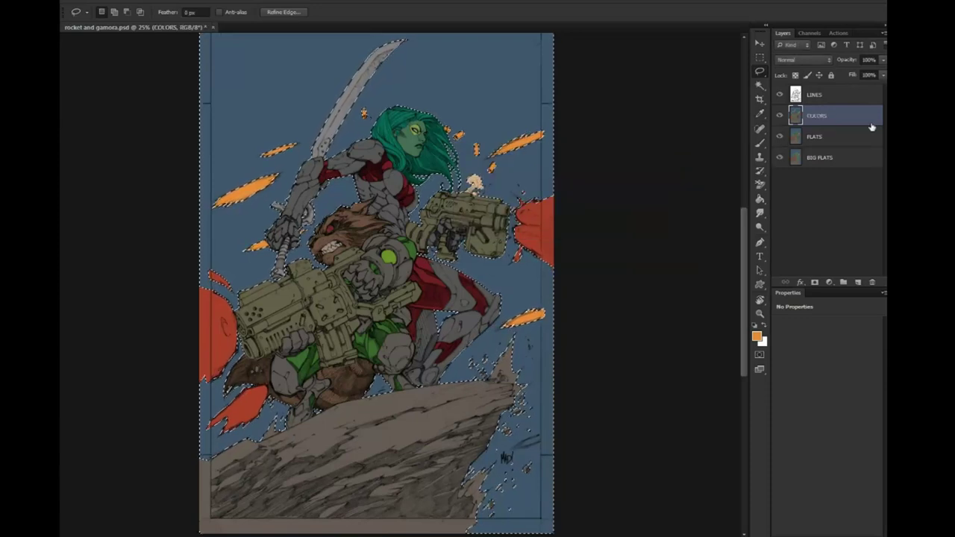
Add a new Layer 1 above COLORS, clear the selection and zoom out to 16.7%
key(ctrl+j)
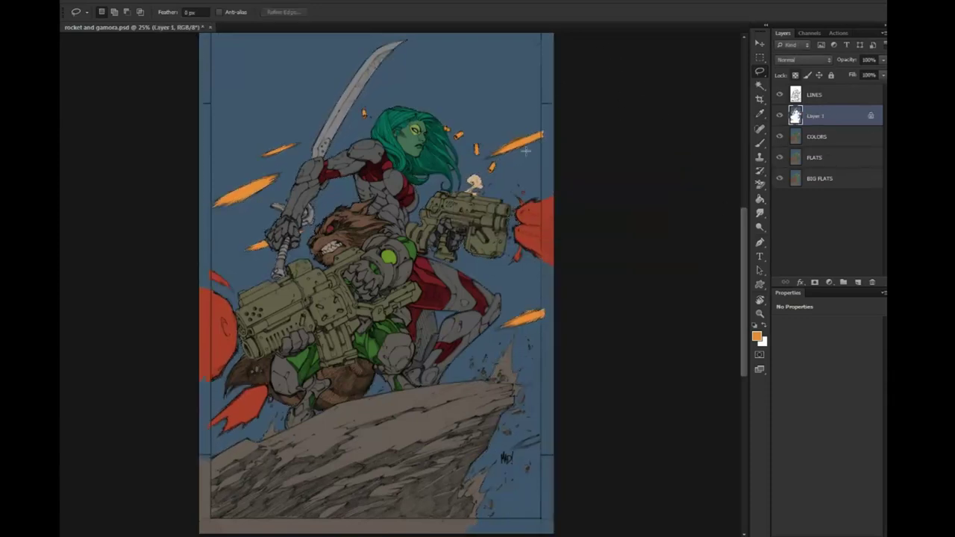
click(759, 313)
key(ctrl+minus)
Set the foreground to a deep brown and fill Layer 1 with it
key(i)
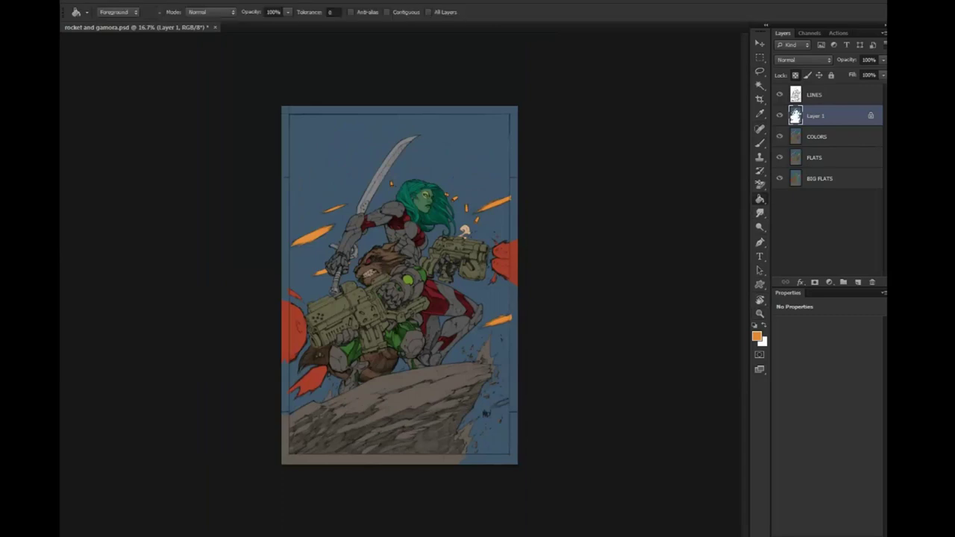
click(756, 337)
drag(595, 180, 595, 230)
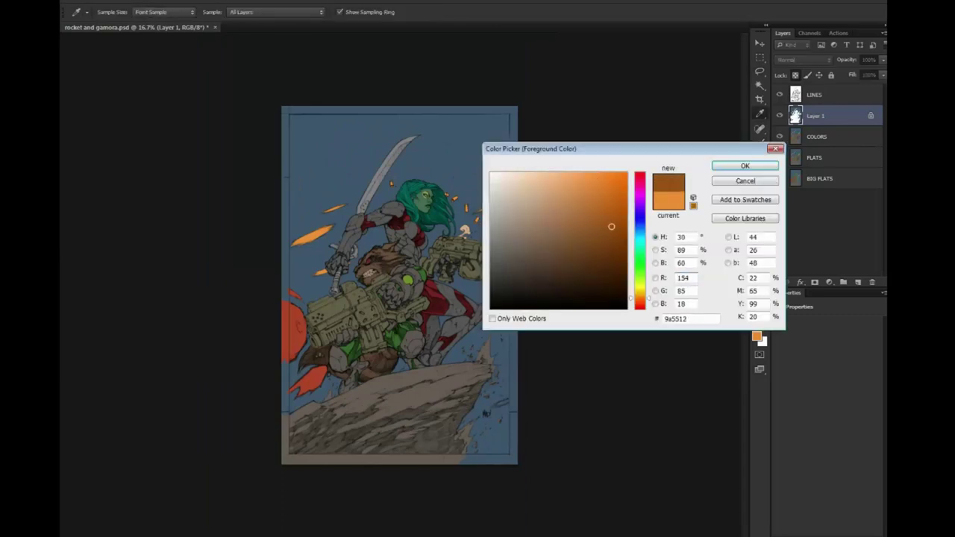
key(Tab)
drag(596, 230, 602, 236)
key(Return)
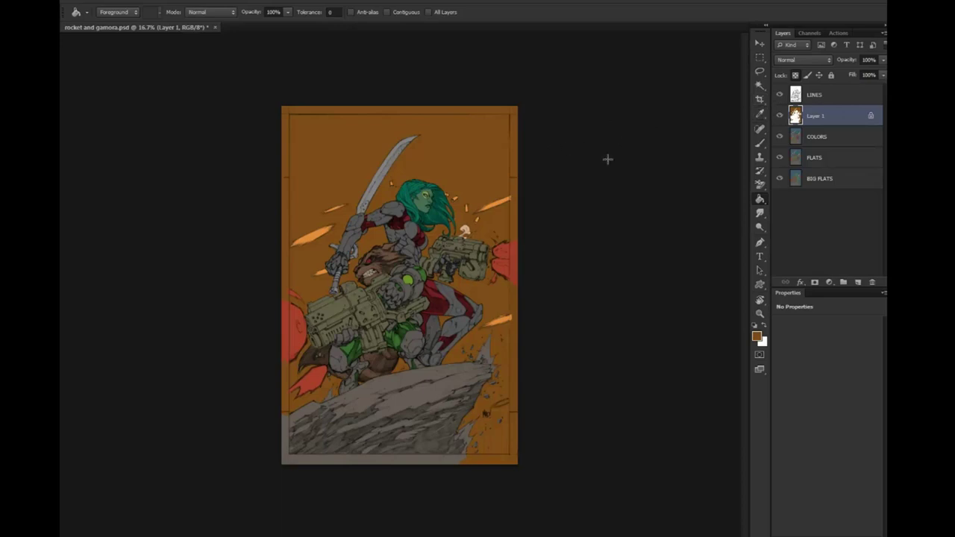
Apply Hue/Saturation with Hue -38 and Saturation -20 for a muted crimson
key(ctrl+u)
key(shift+Down)
key(shift+Down)
key(shift+Down)
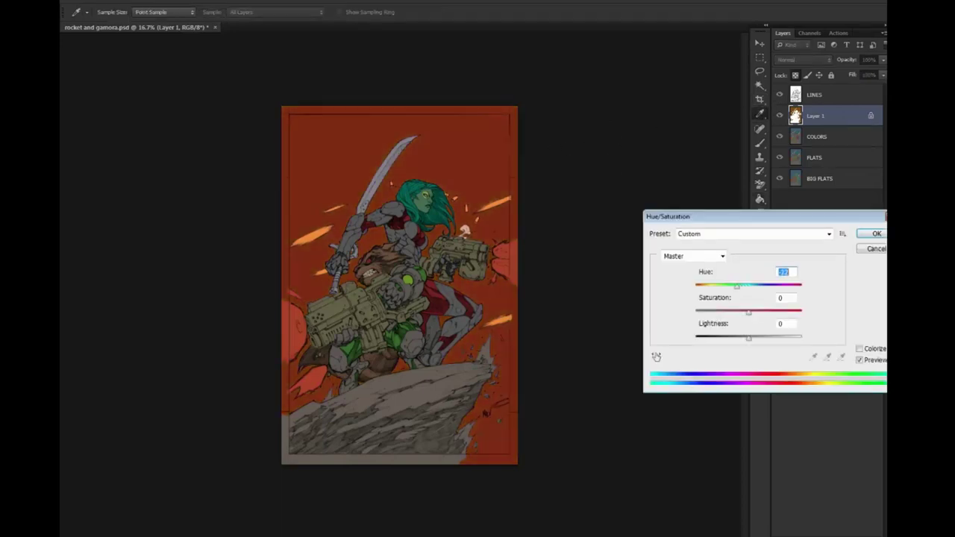
key(shift+Down)
key(shift+Down)
key(shift+Down)
key(shift+Down)
key(shift+Down)
key(shift+Down)
key(shift+Up)
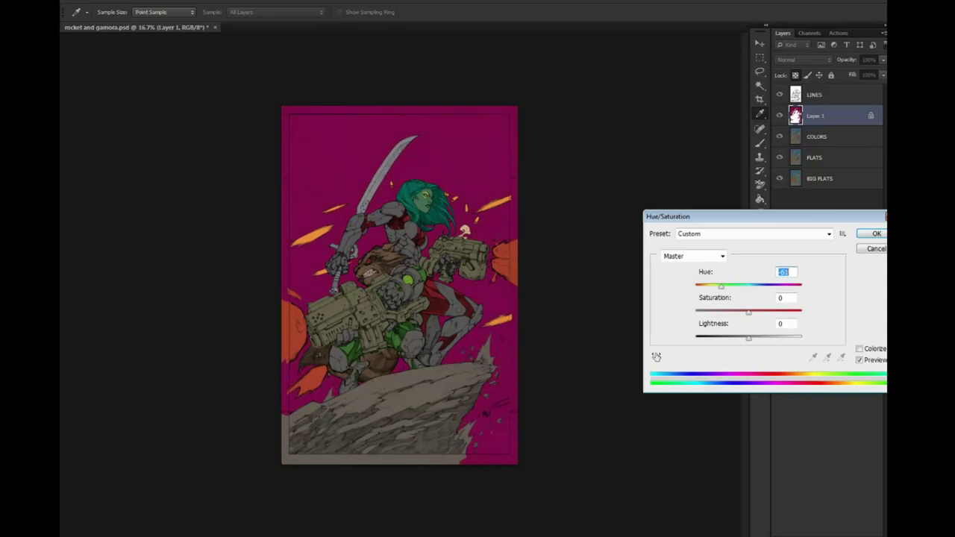
key(shift+Up)
key(shift+Up)
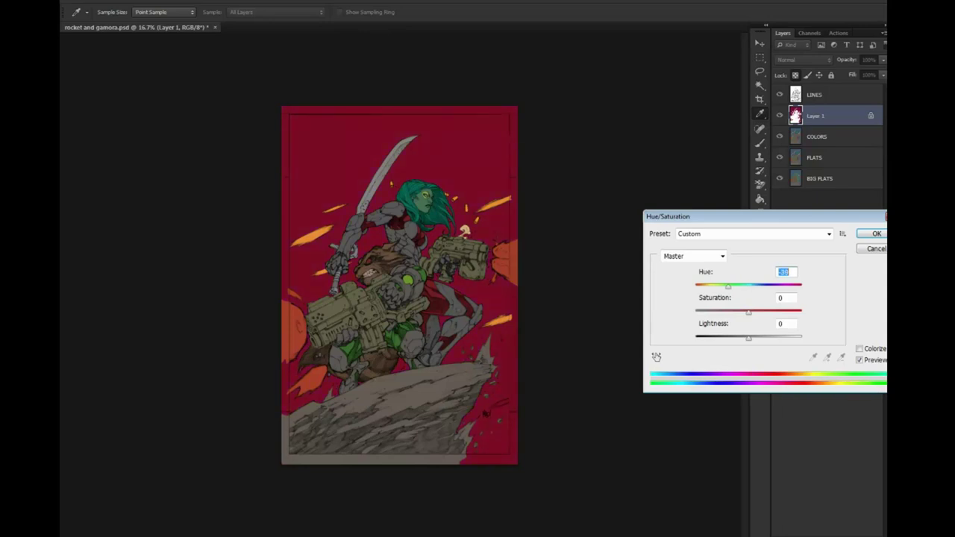
key(Tab)
key(shift+Down)
key(shift+Down)
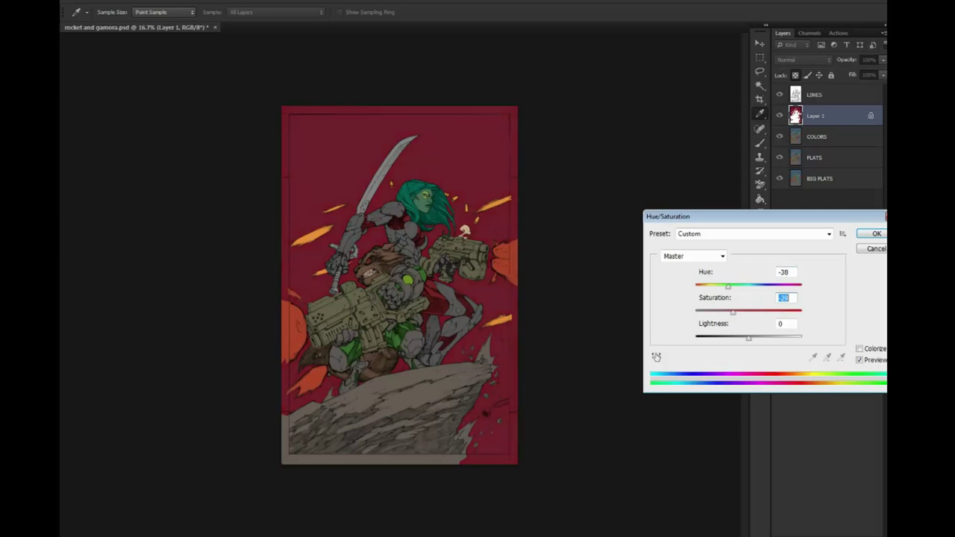
key(Return)
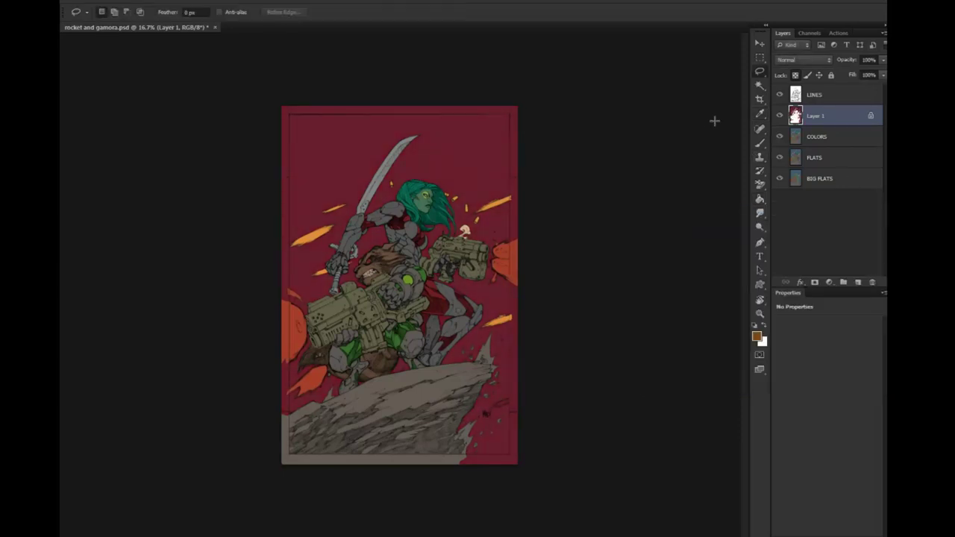
Choose a bright orange foreground and a very large soft brush
click(757, 337)
drag(604, 237, 616, 179)
click(745, 166)
key(b)
drag(489, 171, 498, 179)
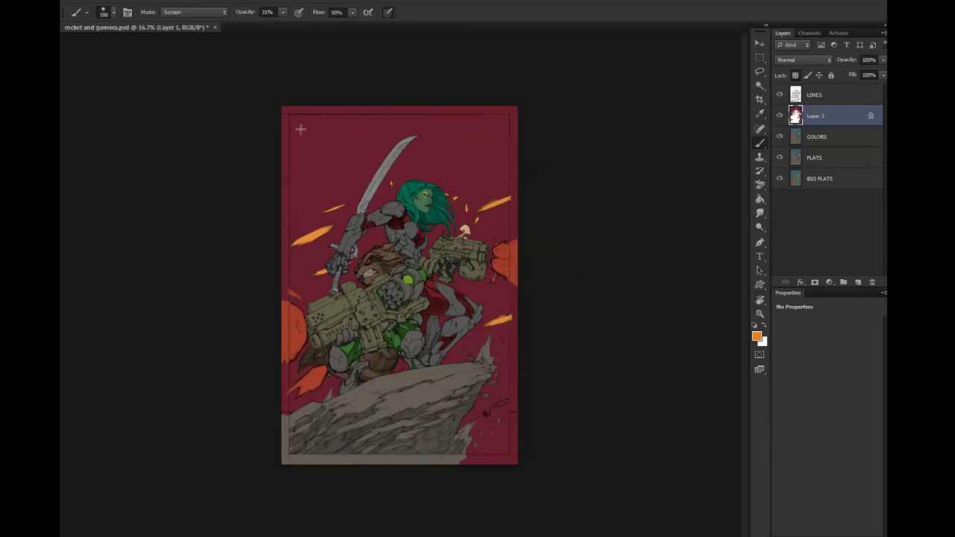
drag(379, 168, 440, 157)
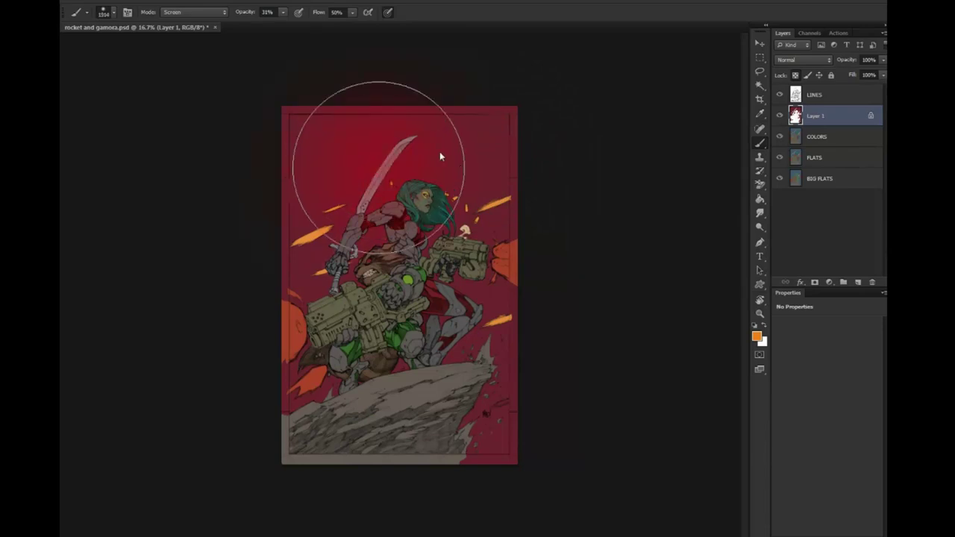
Brush an orange Screen-mode glow at 31% opacity around Gamora, the sword and rock
drag(316, 145, 328, 247)
drag(486, 153, 471, 313)
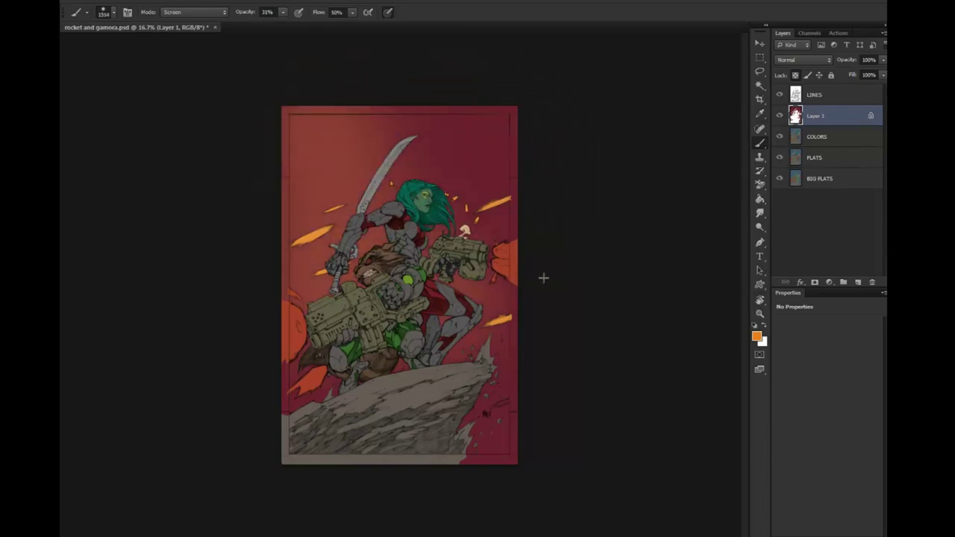
drag(543, 278, 426, 119)
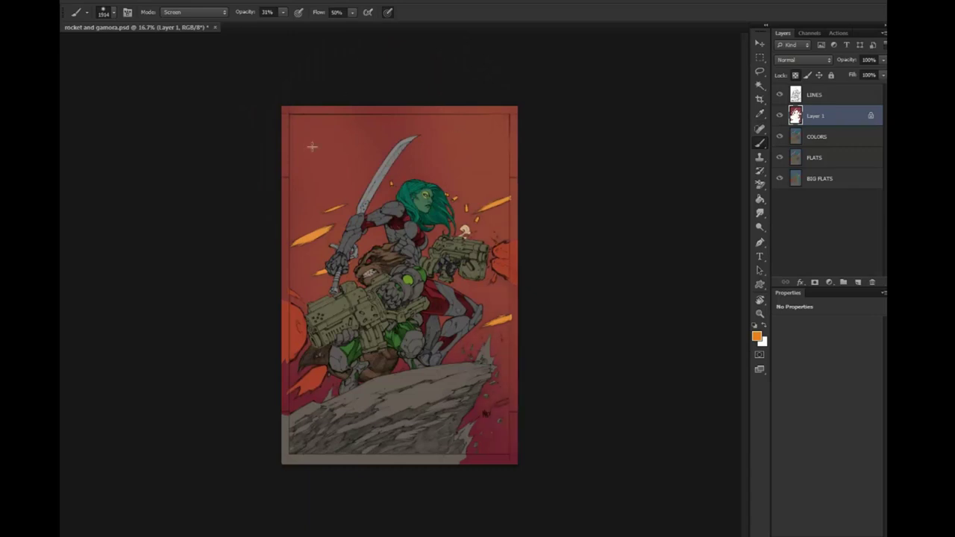
drag(266, 364, 321, 380)
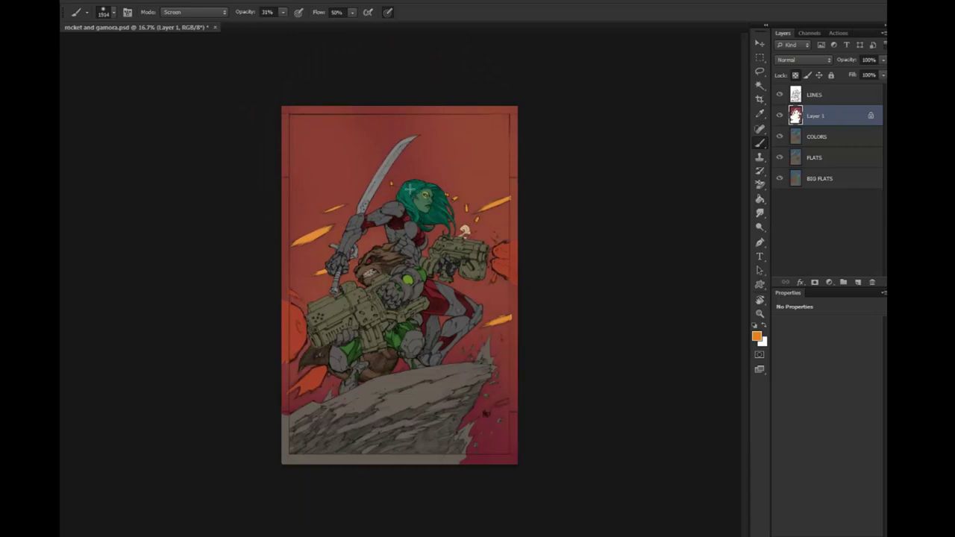
mouse_move(409, 190)
mouse_down()
mouse_move(362, 223)
mouse_move(363, 263)
mouse_up()
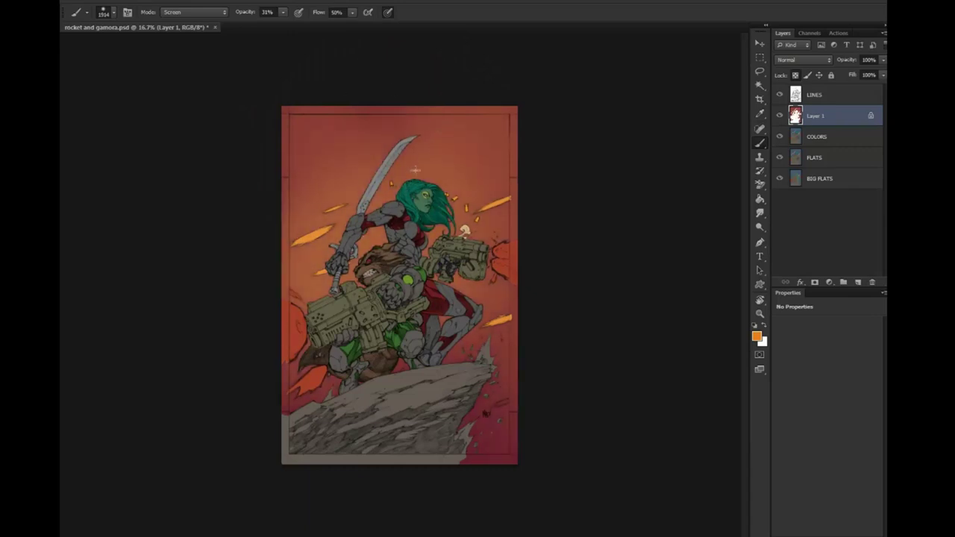
drag(415, 170, 448, 201)
drag(373, 238, 444, 294)
drag(446, 342, 489, 436)
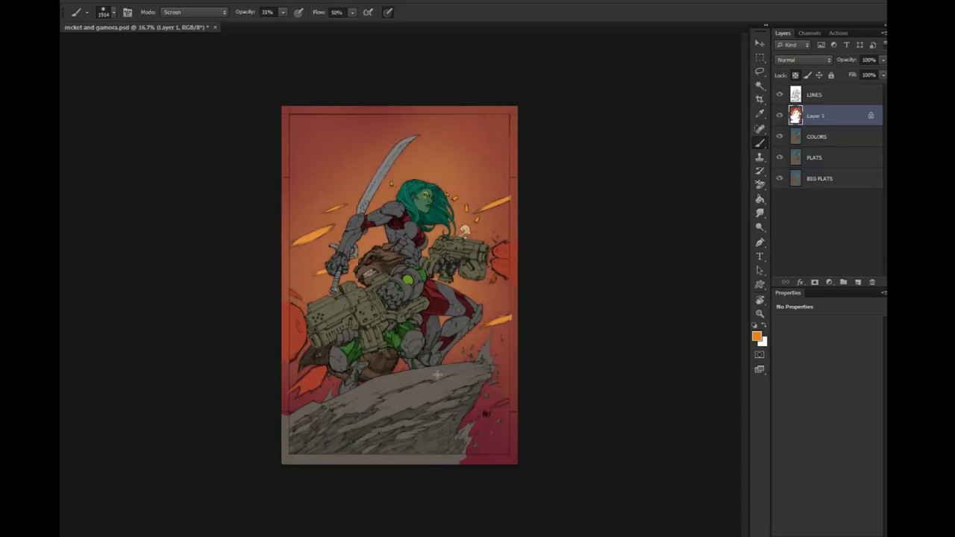
key(ctrl+z)
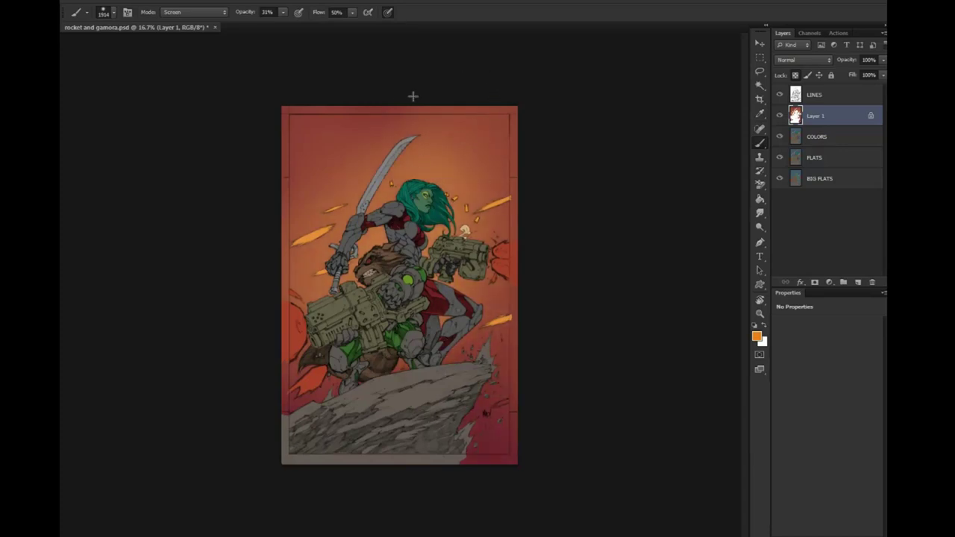
Drag a Screen-mode orange gradient from the top of the page to the bottom
key(g)
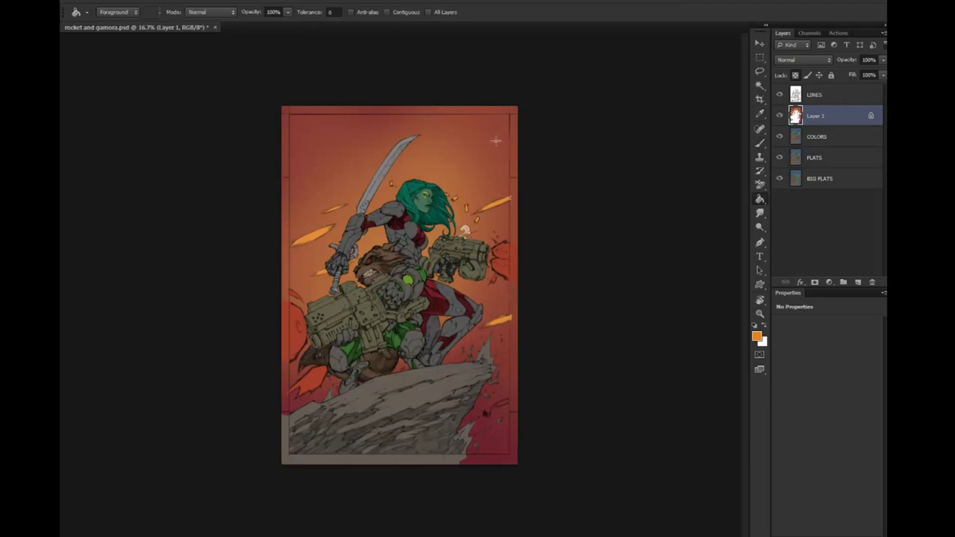
right_click(759, 200)
click(806, 195)
drag(416, 230, 533, 59)
drag(517, 98, 482, 154)
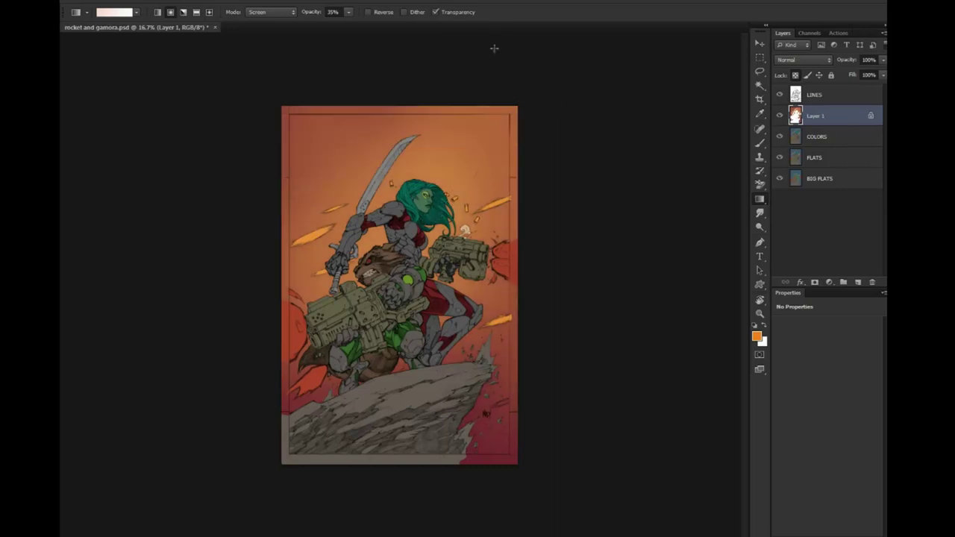
drag(363, 62, 431, 502)
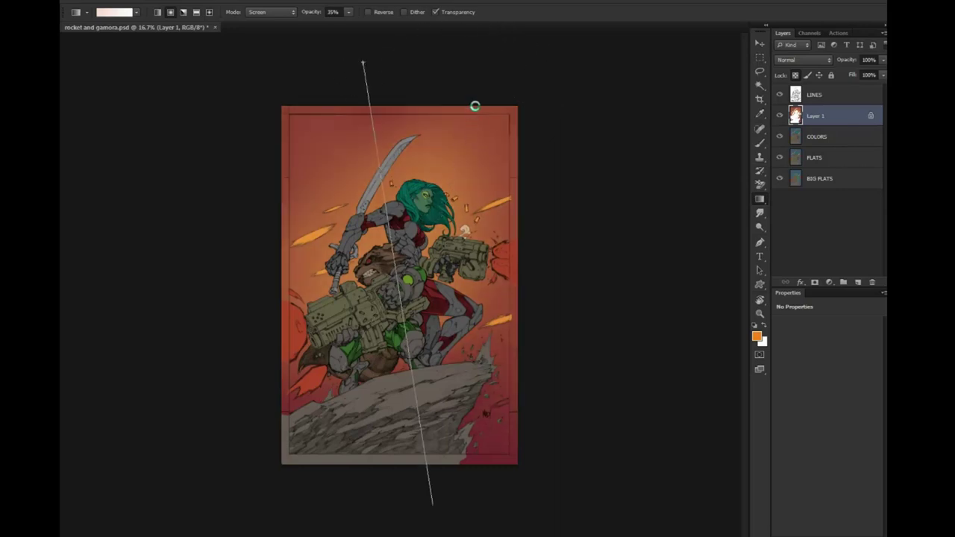
Zoom into the page and merge Layer 1 down into COLORS
key(l)
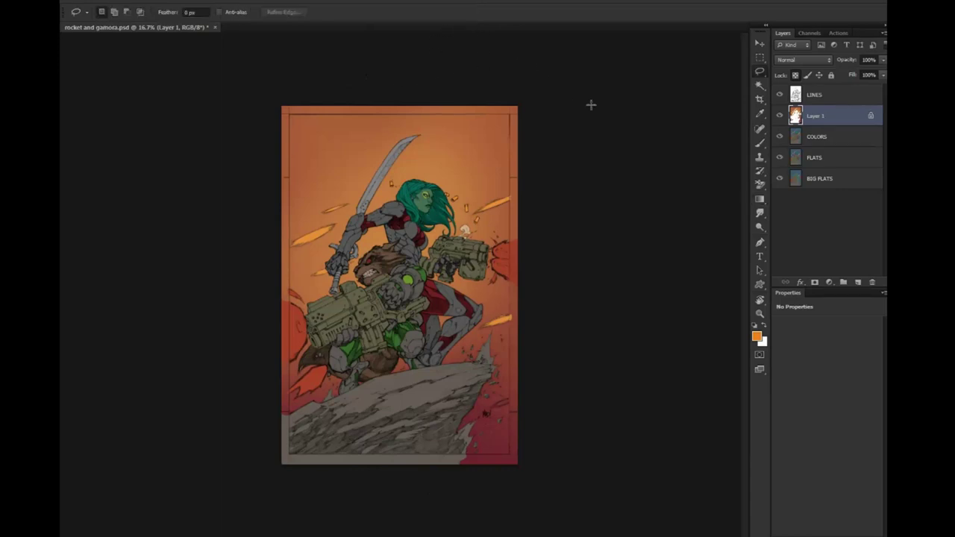
key(z)
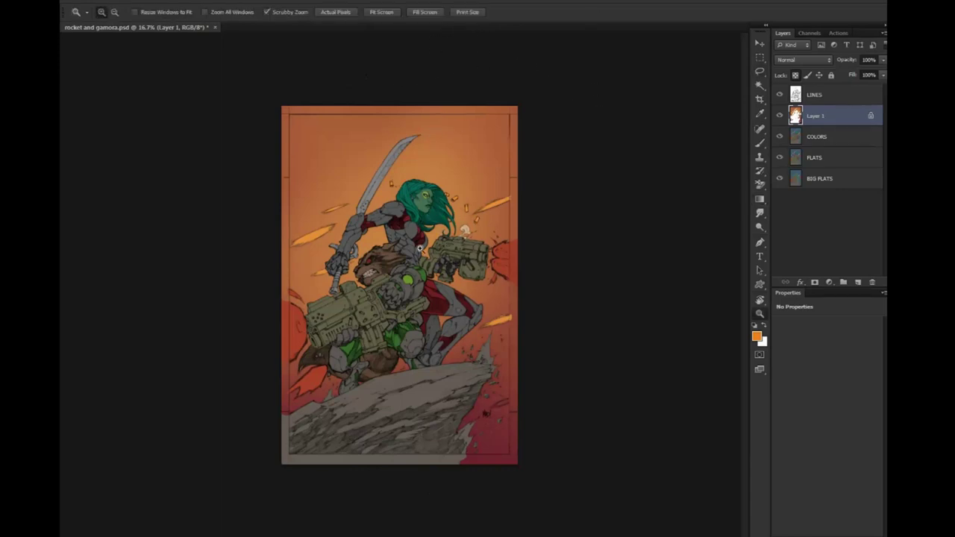
click(425, 260)
scroll(433, 185, down, 1)
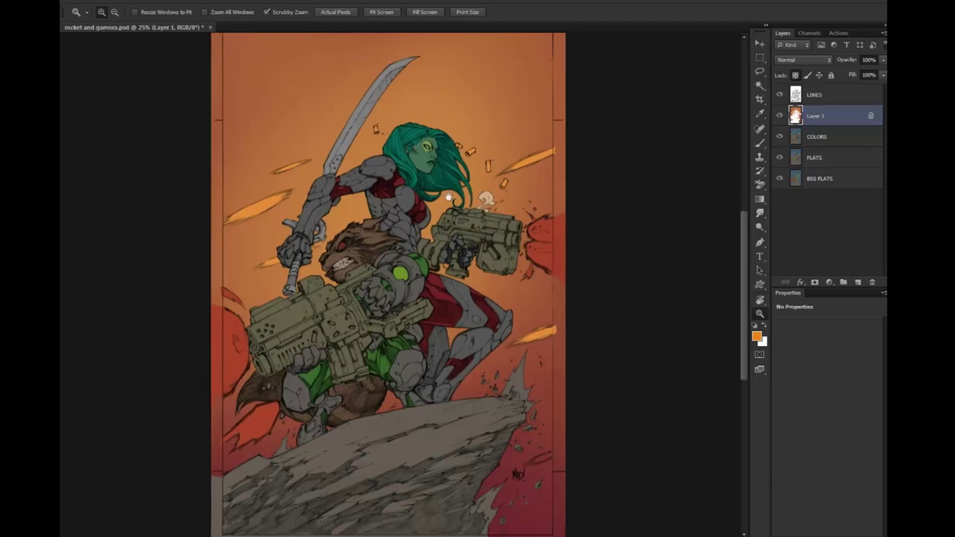
scroll(433, 194, down, 3)
scroll(440, 253, up, 3)
key(w)
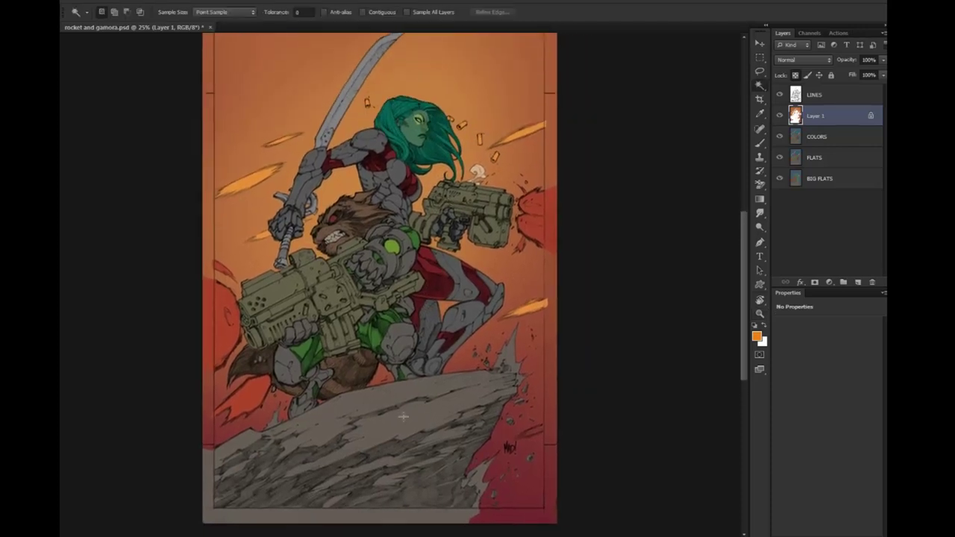
right_click(829, 112)
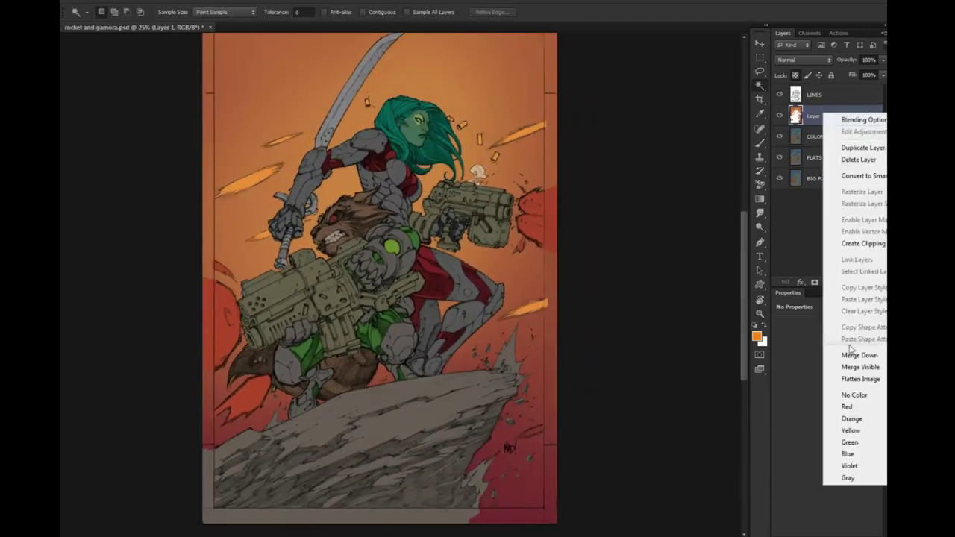
click(838, 346)
key(z)
Magic Wand the grey rock at the page bottom and add a new empty layer above COLORS
click(426, 388)
drag(522, 210, 531, 185)
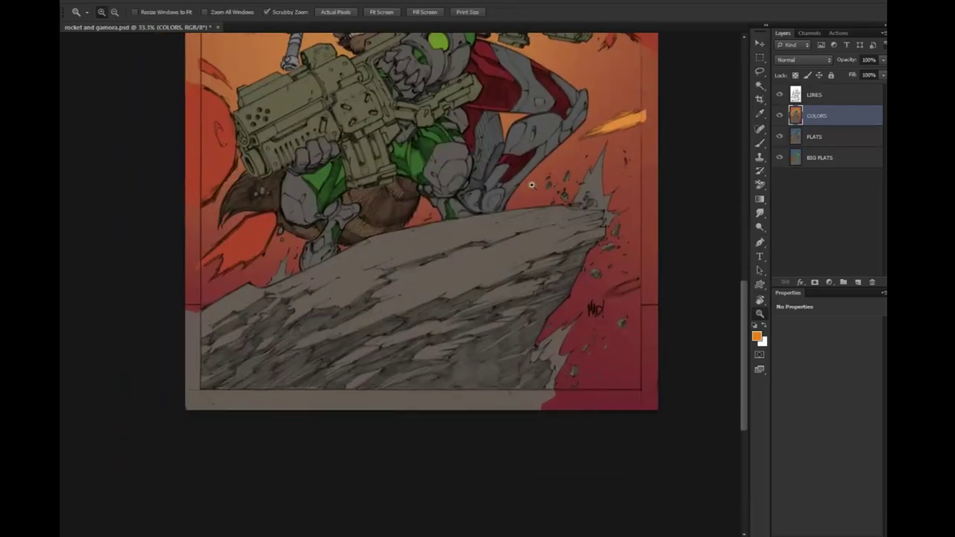
key(w)
scroll(466, 268, up, 3)
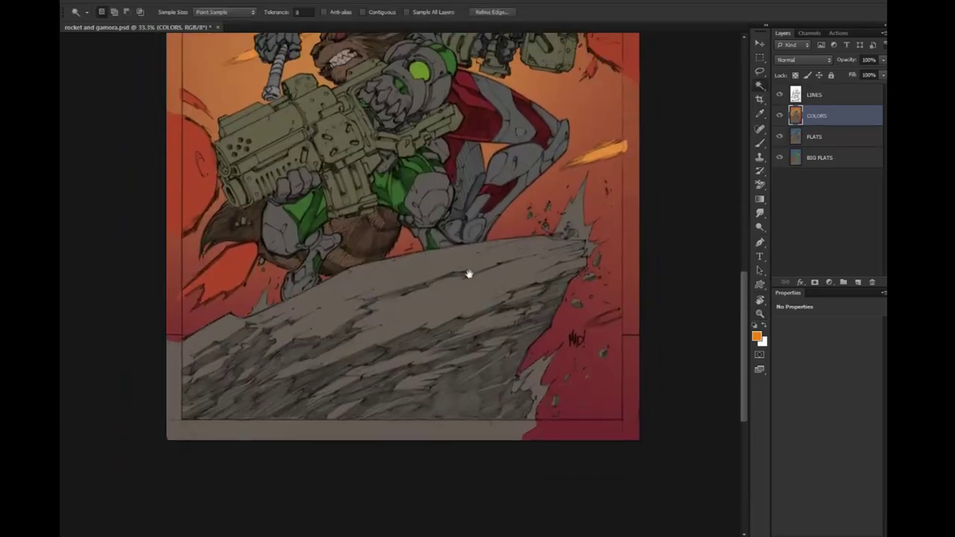
click(533, 320)
key(z)
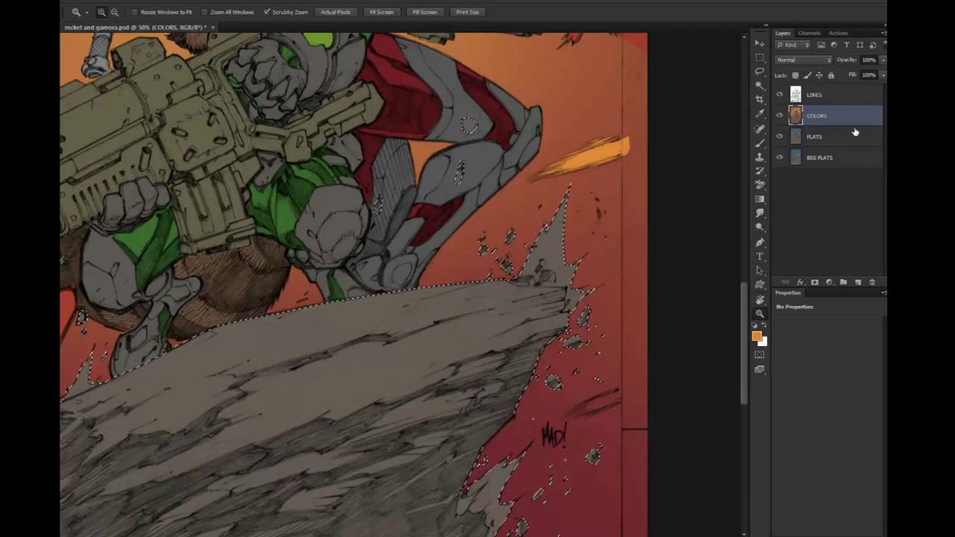
key(ctrl+j)
key(l)
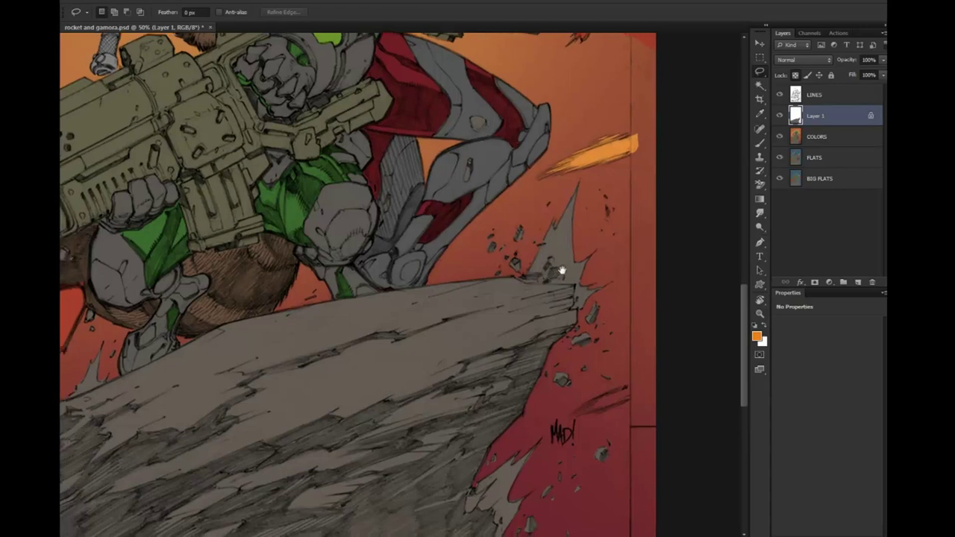
Lasso the rock's top edge and upper lit plane, plus an extra lit streak
drag(527, 281, 639, 221)
drag(531, 271, 595, 241)
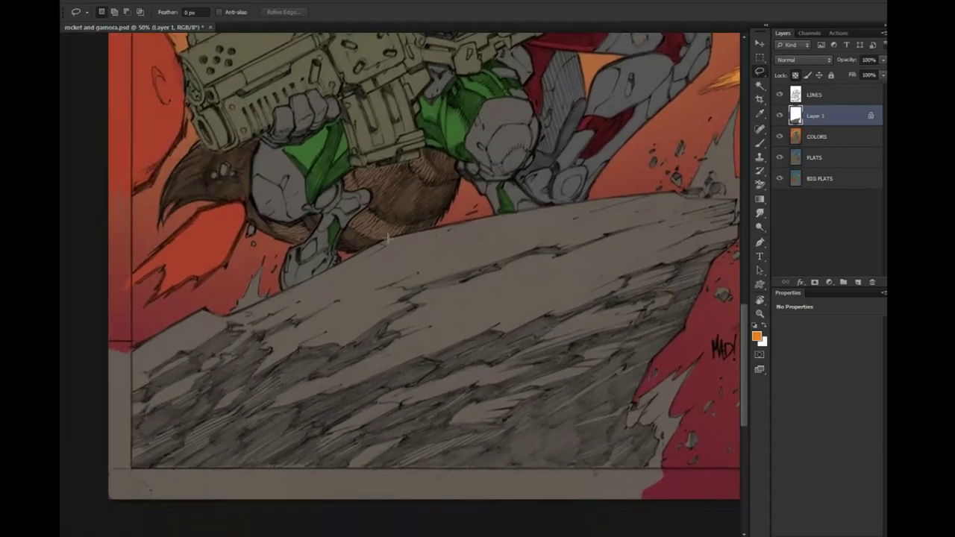
drag(125, 342, 194, 301)
drag(337, 243, 553, 165)
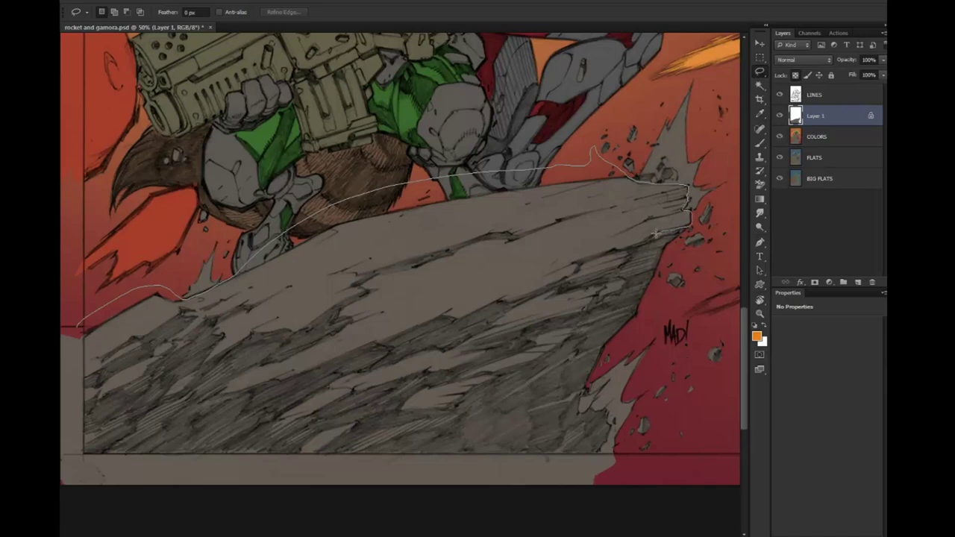
drag(616, 247, 661, 146)
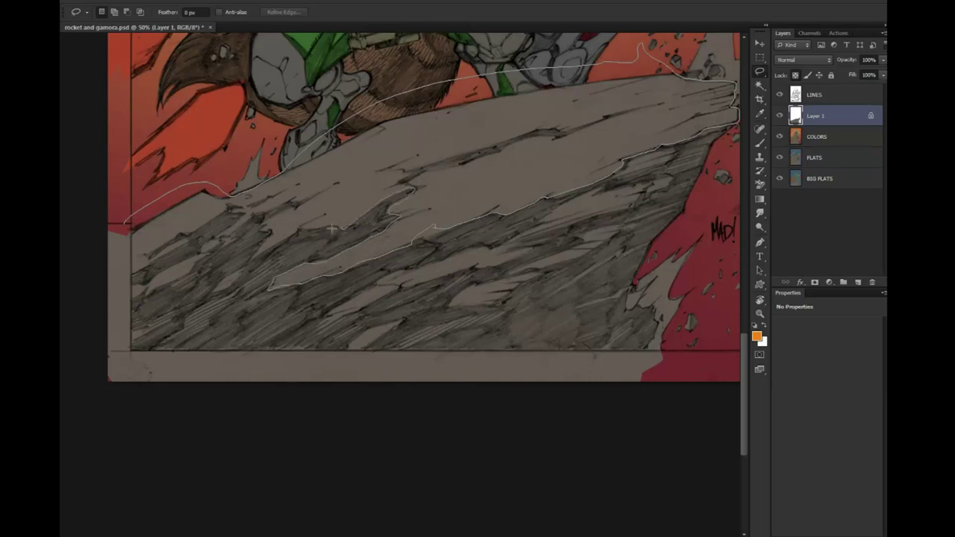
drag(303, 227, 268, 252)
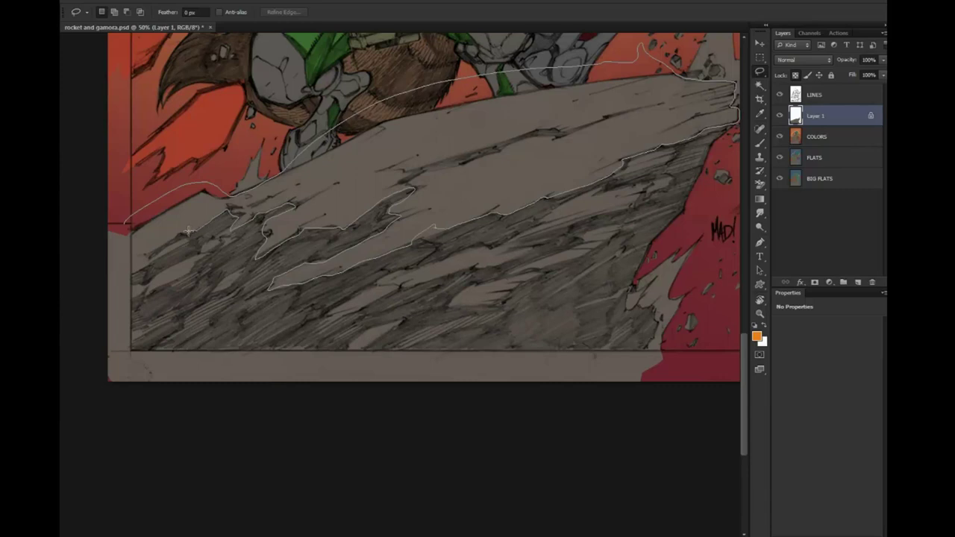
drag(119, 249, 121, 263)
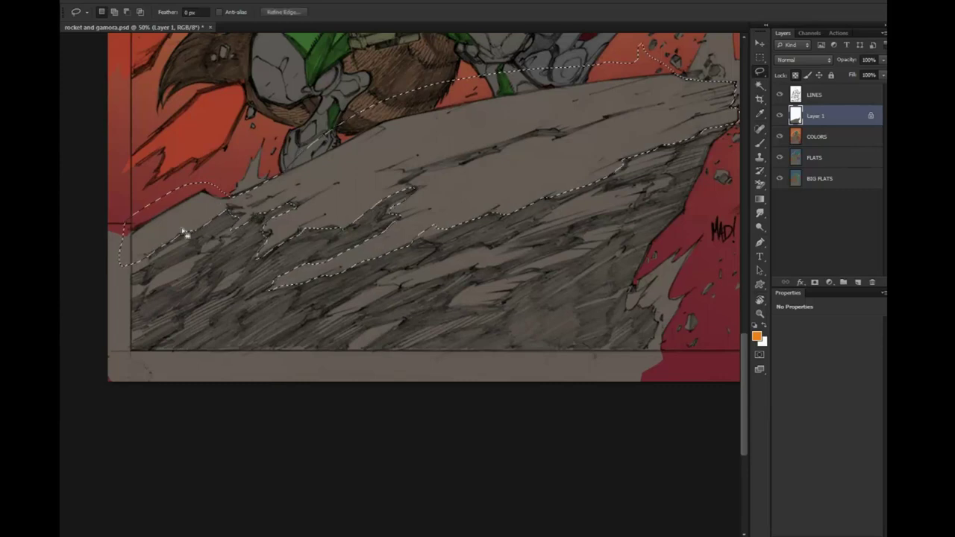
mouse_move(182, 235)
mouse_down()
mouse_move(130, 276)
mouse_move(146, 292)
mouse_move(191, 275)
mouse_up()
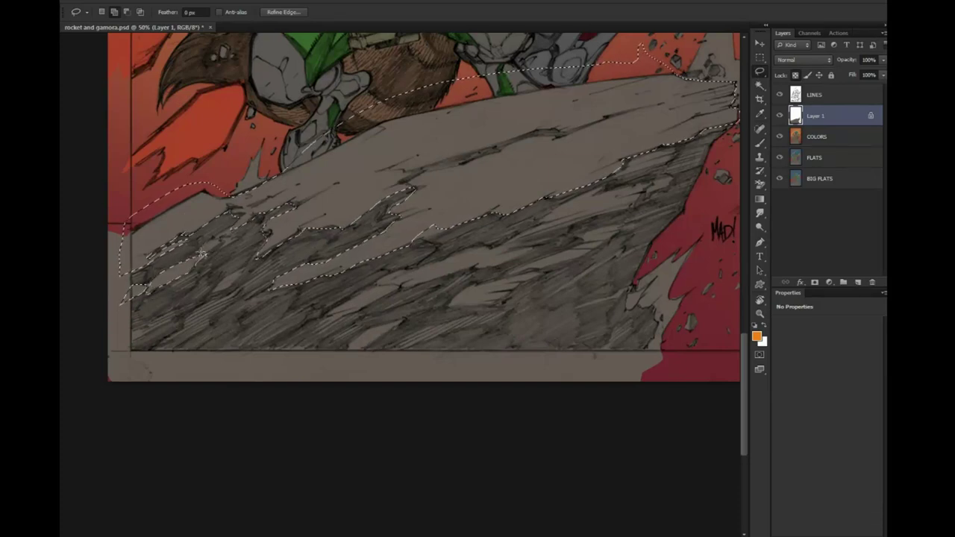
drag(191, 274, 221, 243)
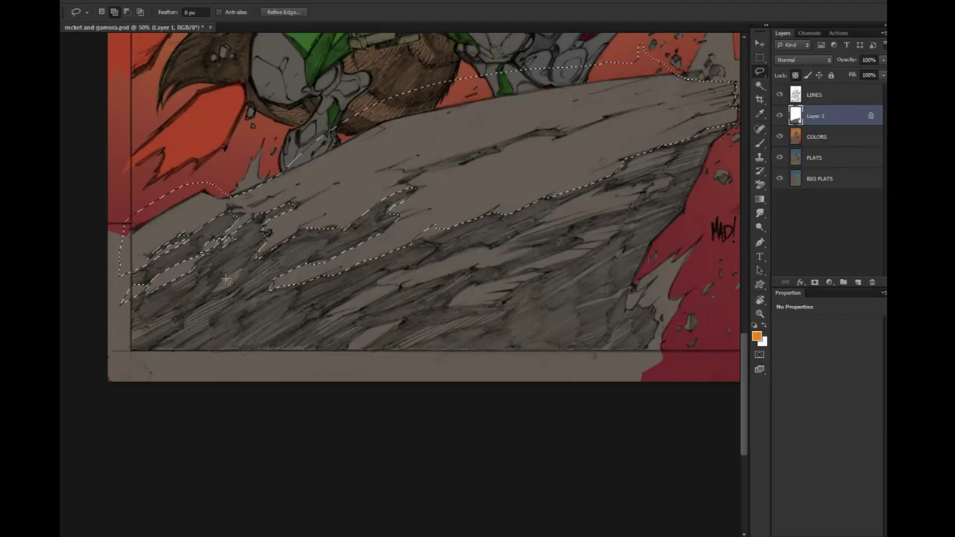
drag(222, 293, 224, 290)
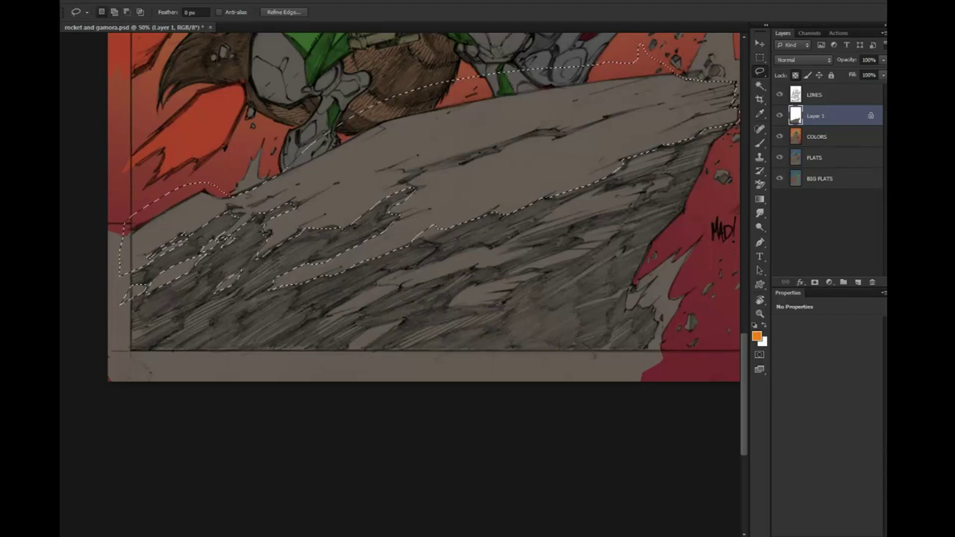
Restore the rock selection, trim part away with Alt, and keep outlining lit planes
key(ctrl+d)
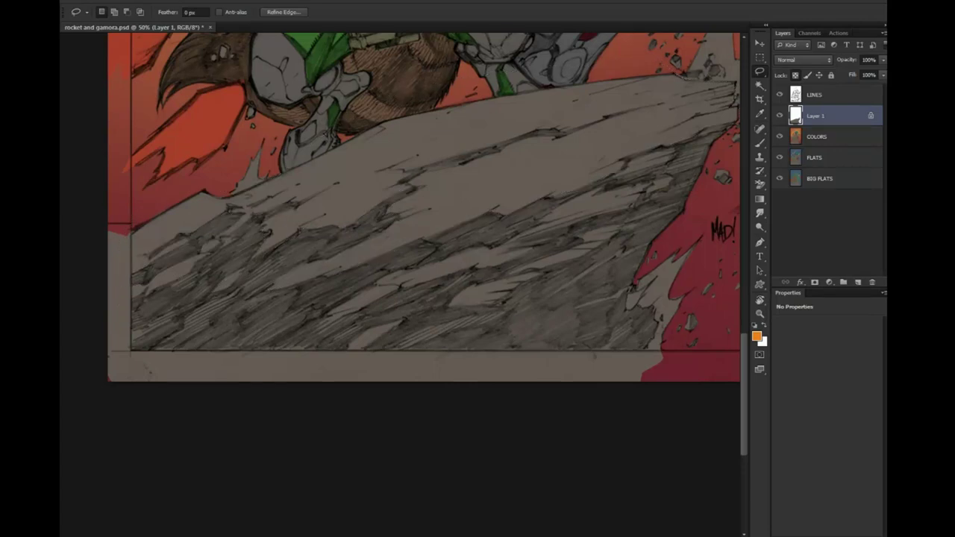
key(ctrl+shift+d)
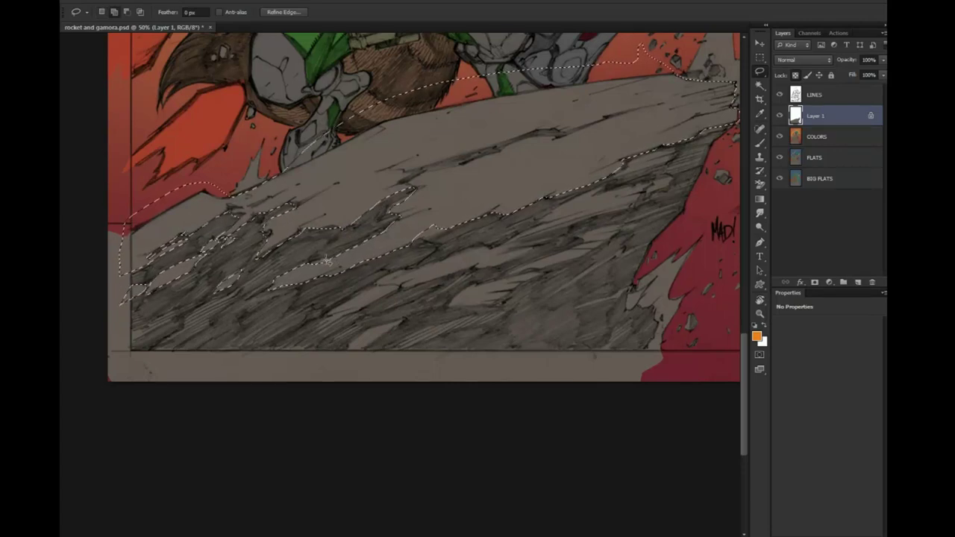
key(alt)
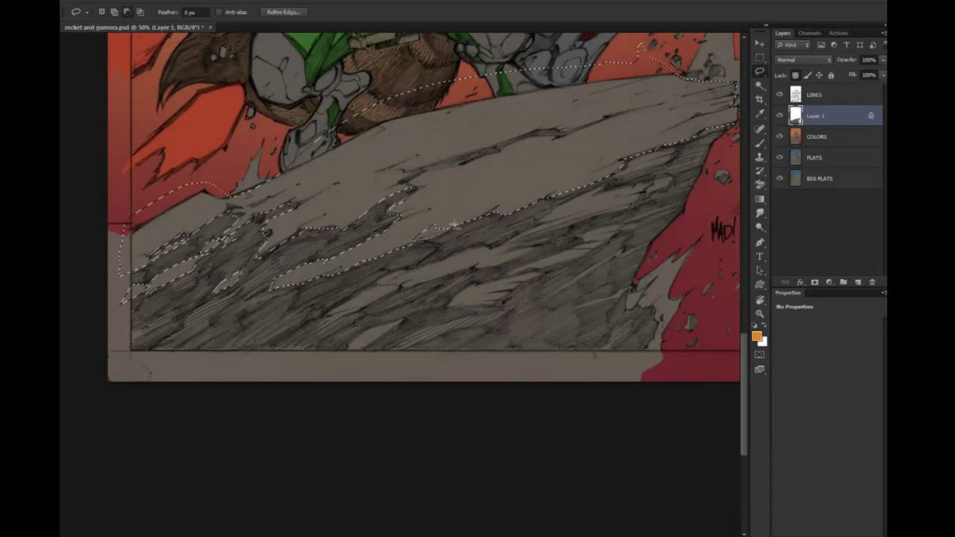
mouse_move(454, 223)
mouse_down()
mouse_move(462, 222)
mouse_move(403, 196)
mouse_up()
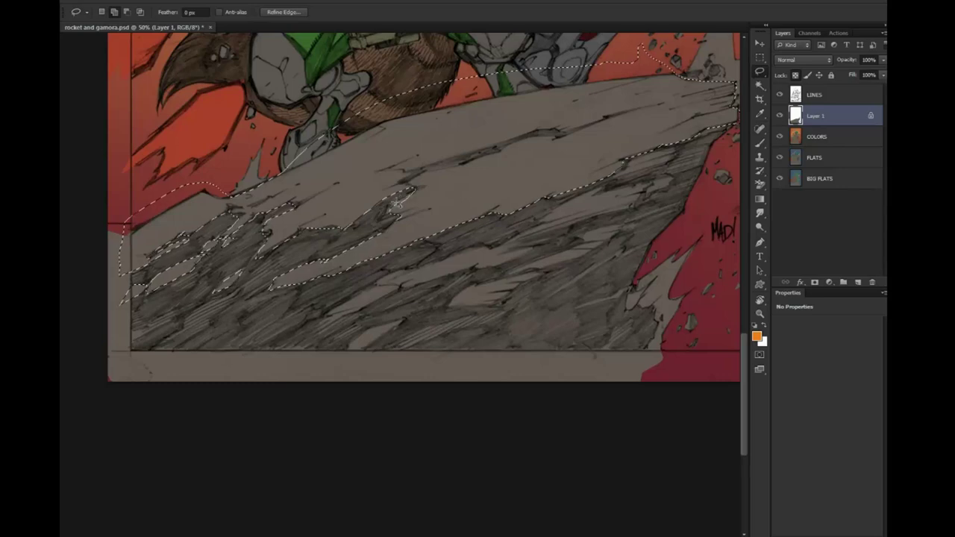
key(ctrl+d)
drag(450, 217, 382, 182)
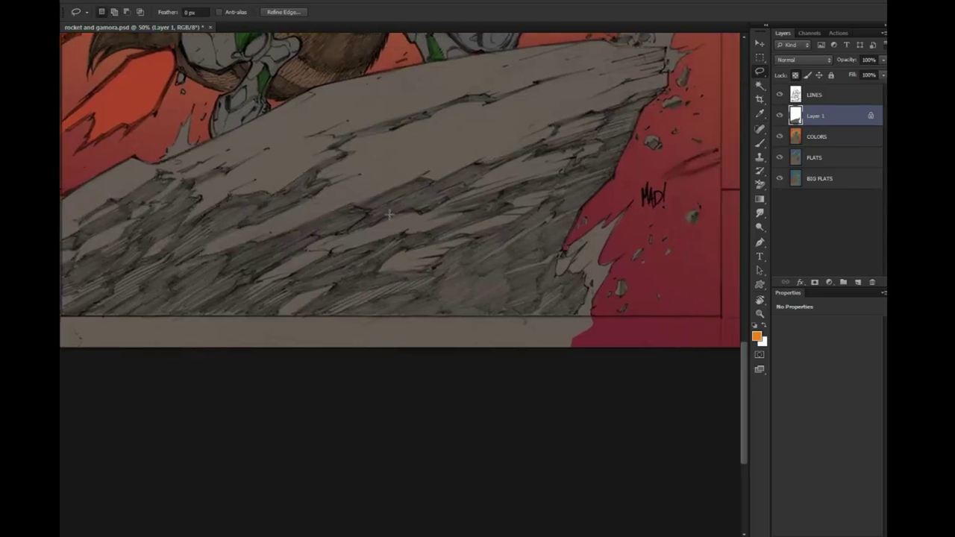
mouse_move(388, 214)
mouse_down()
mouse_move(262, 275)
mouse_move(329, 238)
mouse_move(431, 229)
mouse_move(257, 282)
mouse_up()
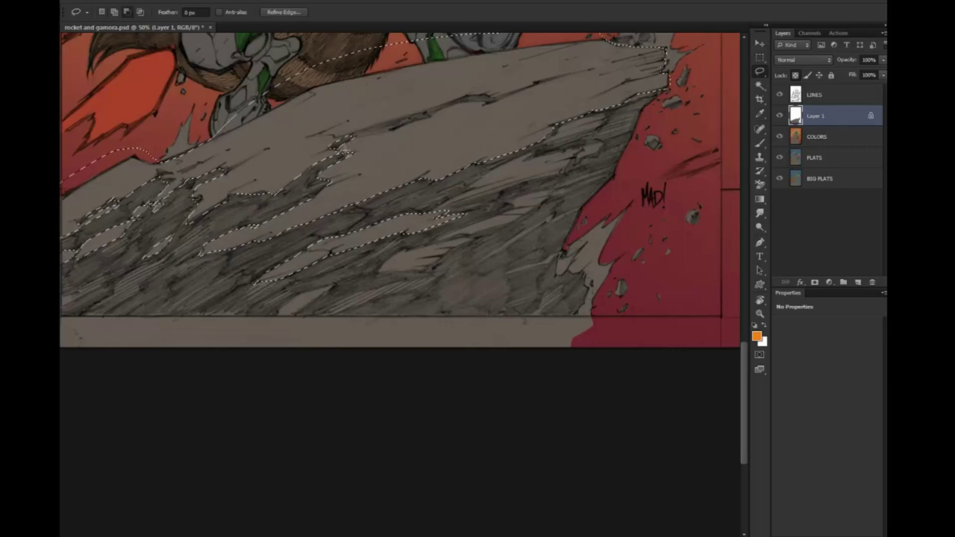
Add the top-edge strips, right-side facets, crack and lower streak, then zoom out to 25%
drag(408, 116, 486, 101)
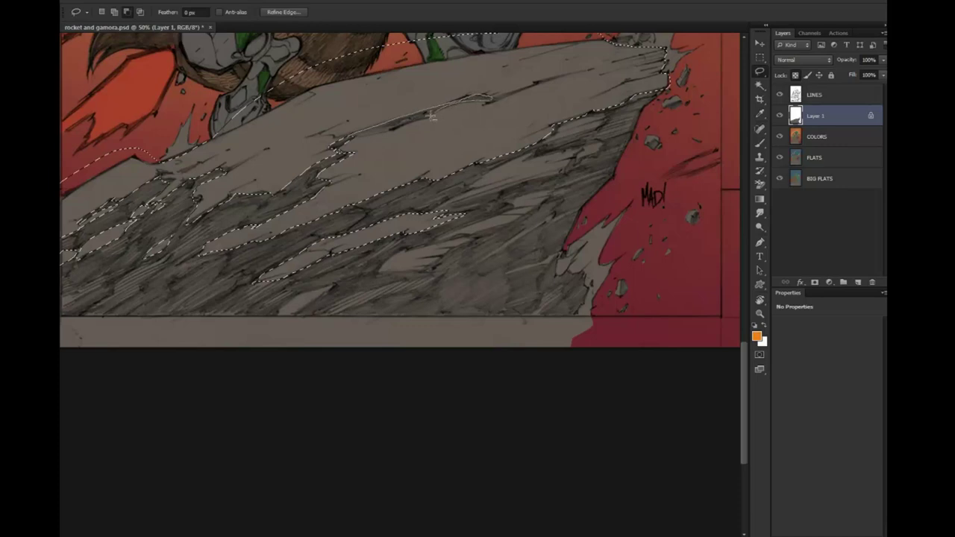
drag(431, 116, 345, 139)
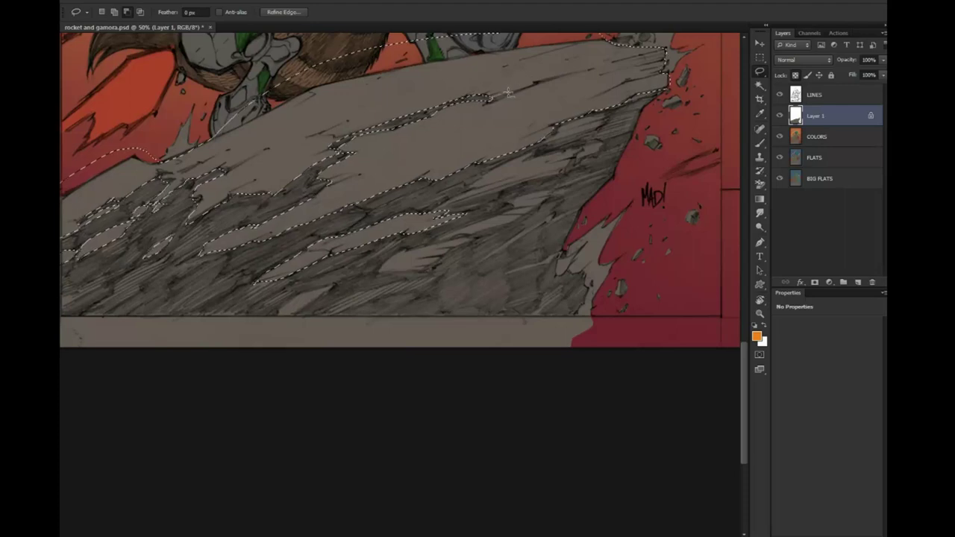
drag(562, 76, 493, 99)
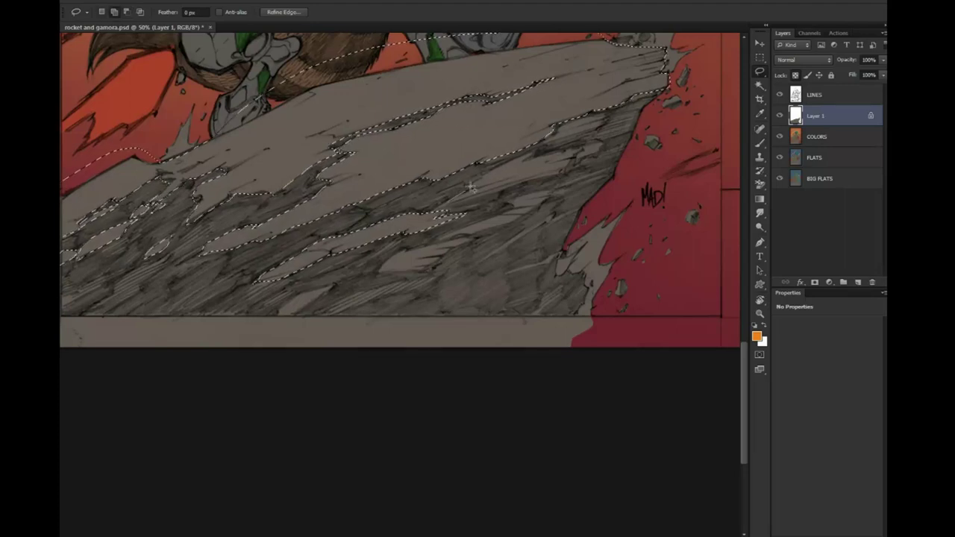
mouse_move(471, 186)
mouse_down()
mouse_move(503, 191)
mouse_move(470, 197)
mouse_up()
mouse_move(550, 138)
mouse_down()
mouse_move(595, 134)
mouse_move(578, 157)
mouse_up()
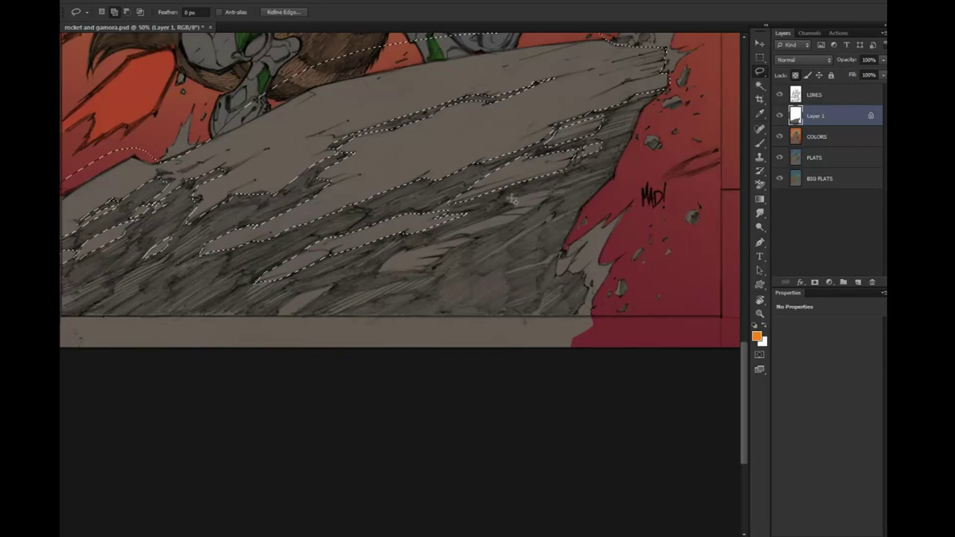
drag(512, 198, 443, 237)
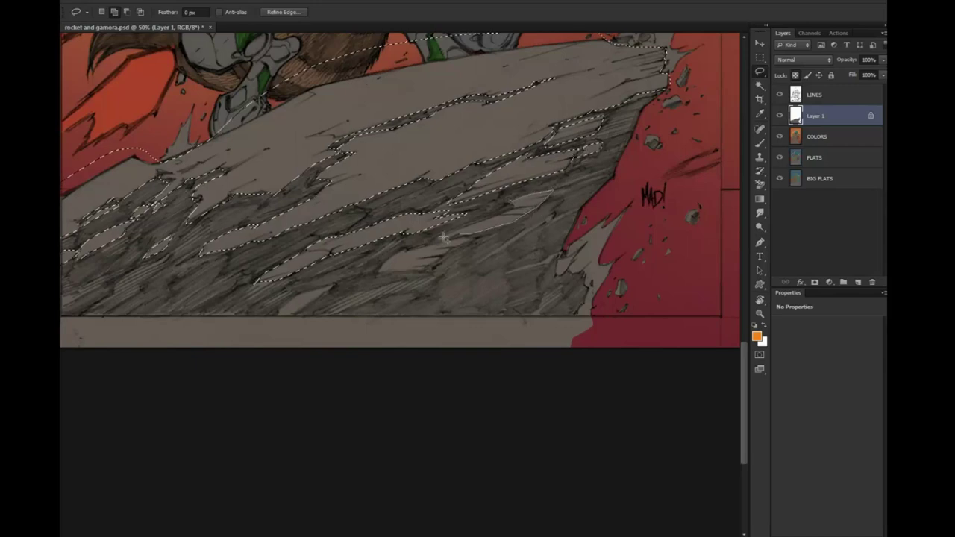
mouse_move(443, 238)
mouse_down()
mouse_move(462, 239)
mouse_move(404, 251)
mouse_move(416, 259)
mouse_up()
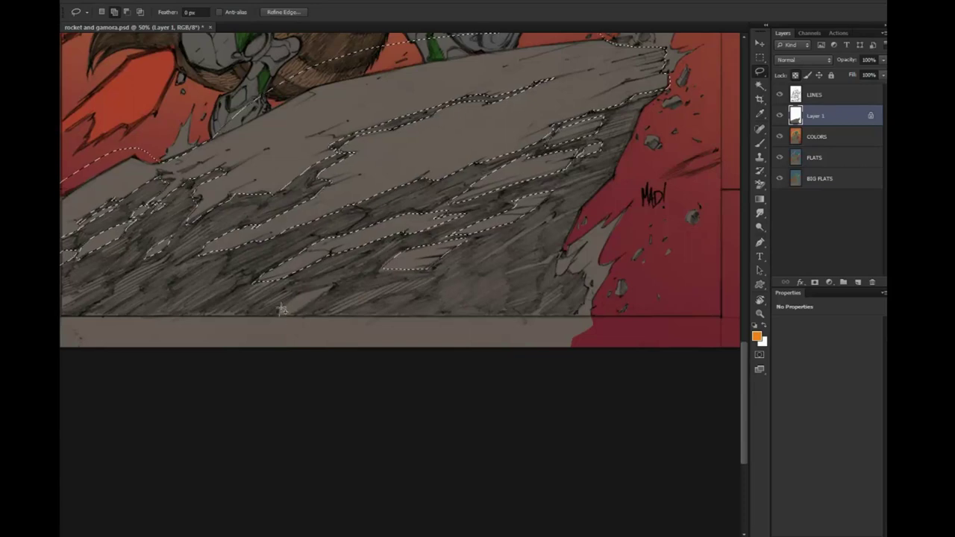
drag(282, 309, 280, 319)
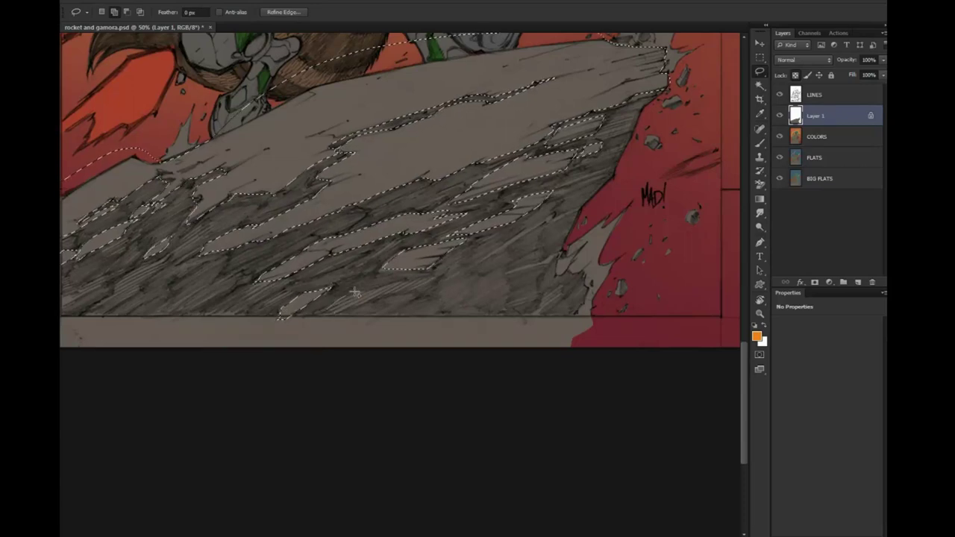
drag(342, 312, 332, 311)
click(760, 314)
Lighten the selected rock facets with a warm tan gradient
alt+click(677, 349)
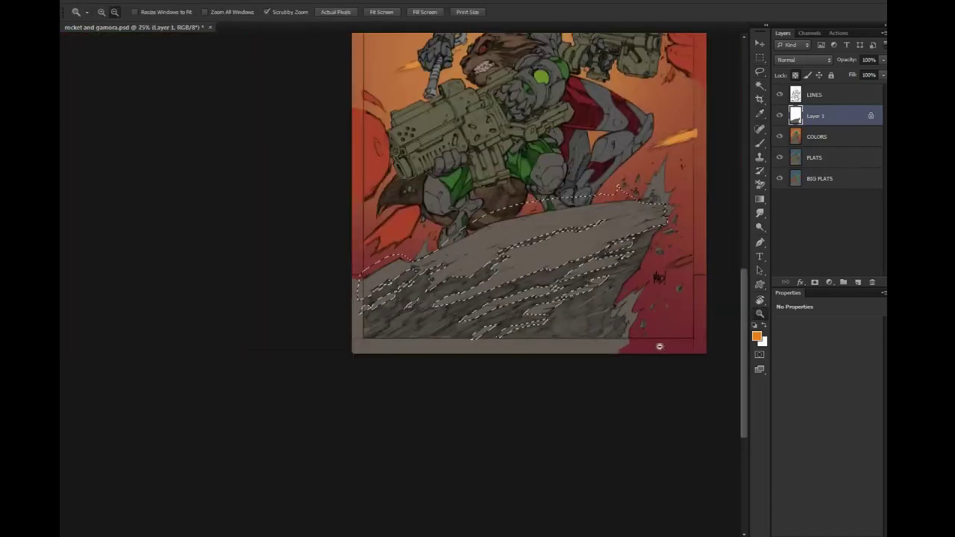
key(g)
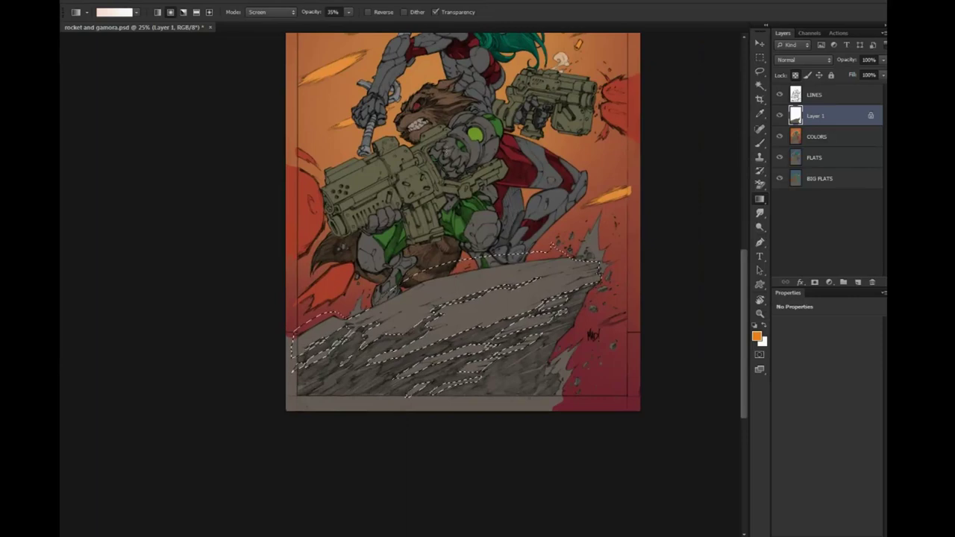
mouse_move(336, 231)
mouse_down()
mouse_move(493, 392)
mouse_move(516, 485)
mouse_up()
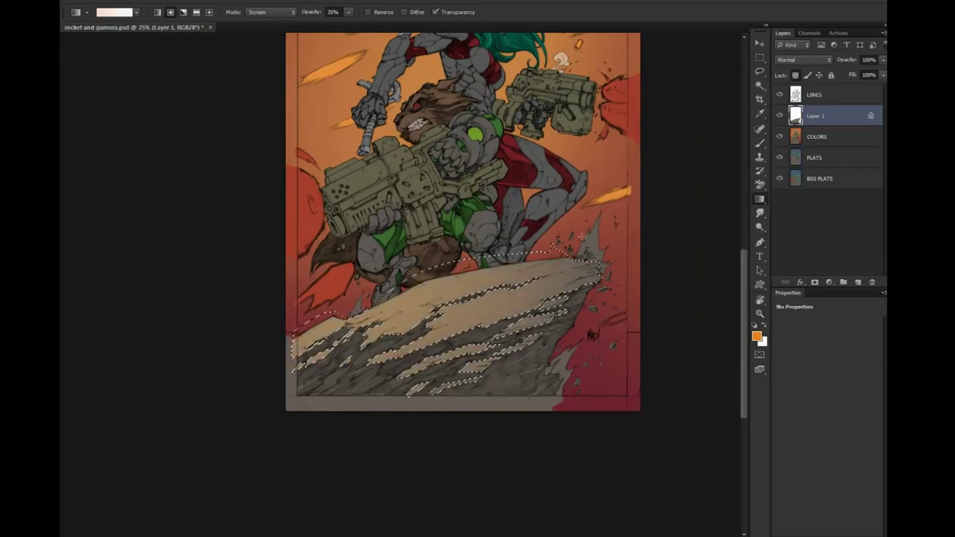
Clear the selection and Magic Wand the tan rock areas of the cliff
key(l)
key(ctrl+d)
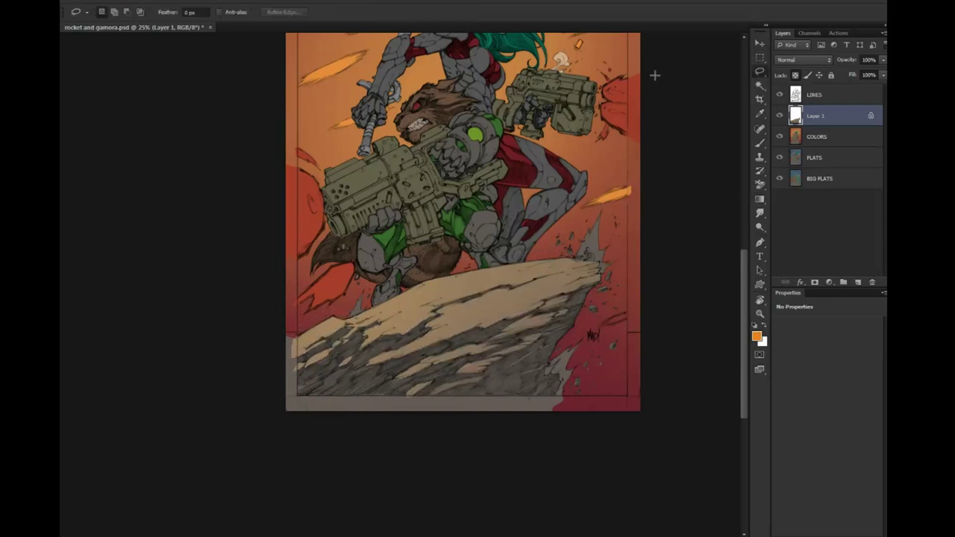
drag(498, 200, 434, 266)
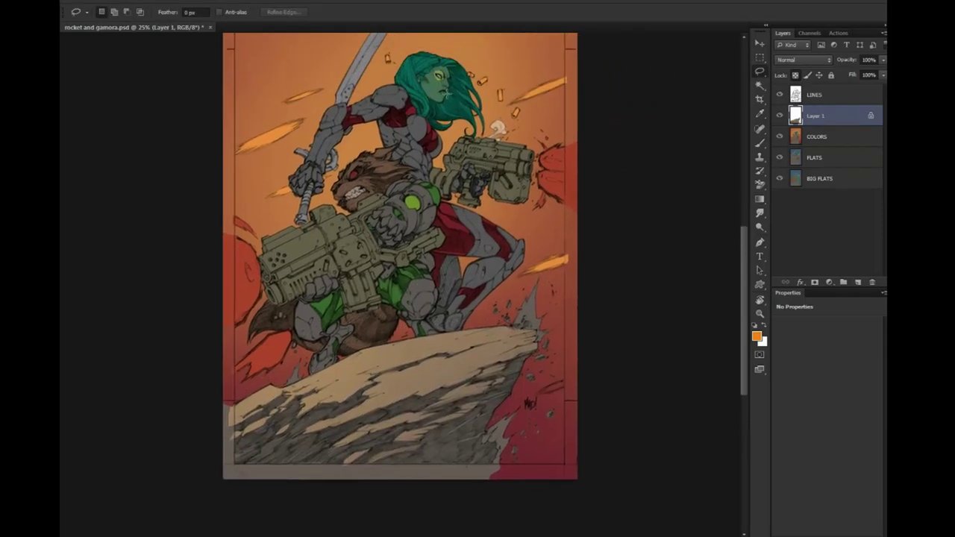
key(z)
key(w)
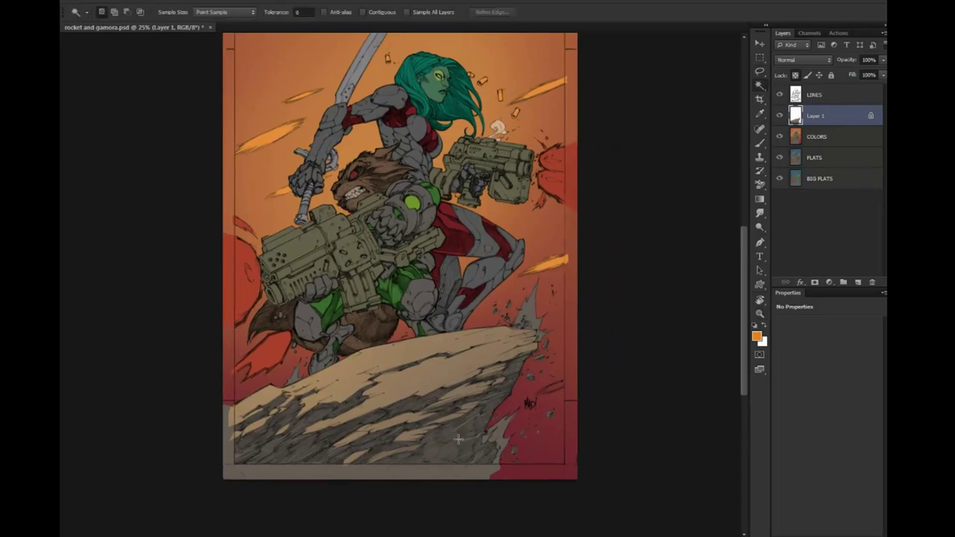
click(458, 439)
Subtract the rock's spike tip and edge from the selection
key(l)
drag(531, 317, 534, 328)
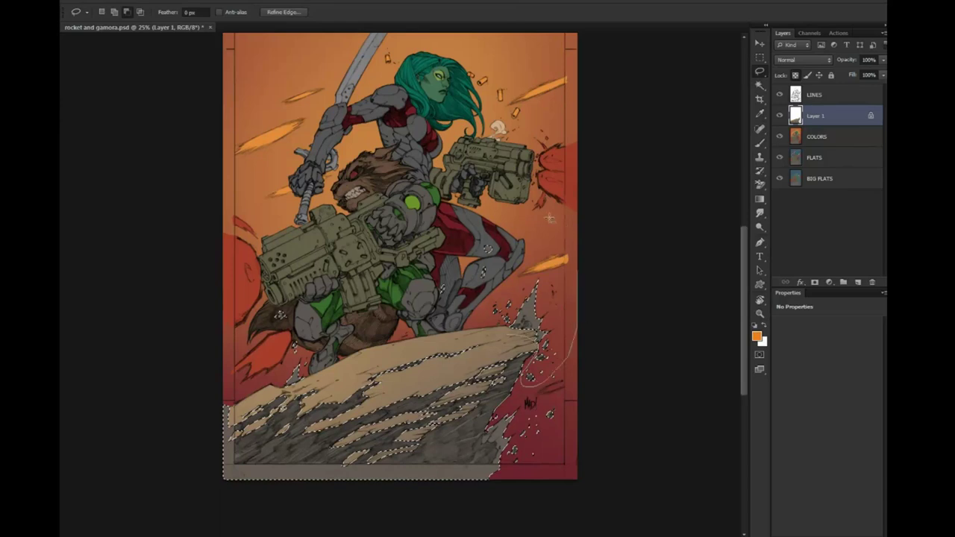
drag(520, 383, 422, 295)
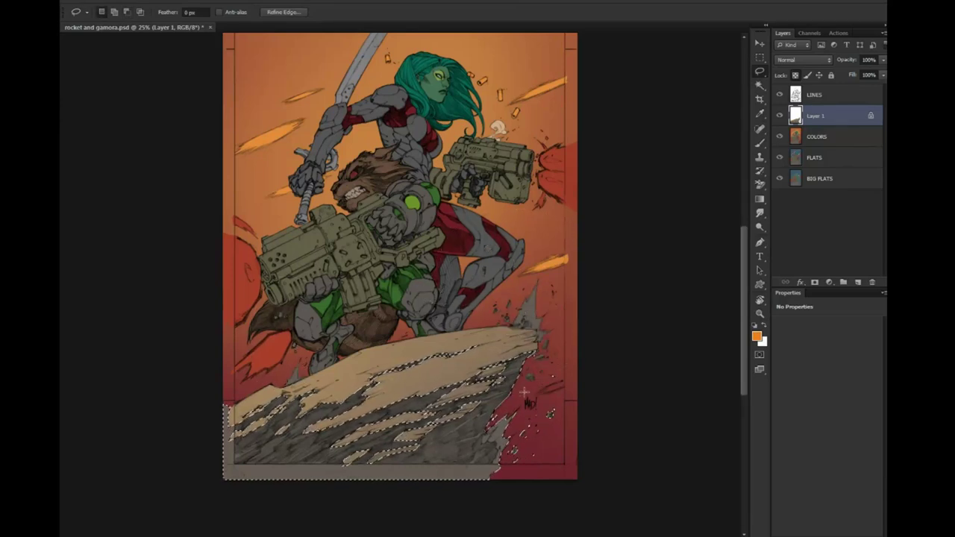
mouse_move(533, 322)
mouse_down()
mouse_move(487, 431)
mouse_move(578, 360)
mouse_up()
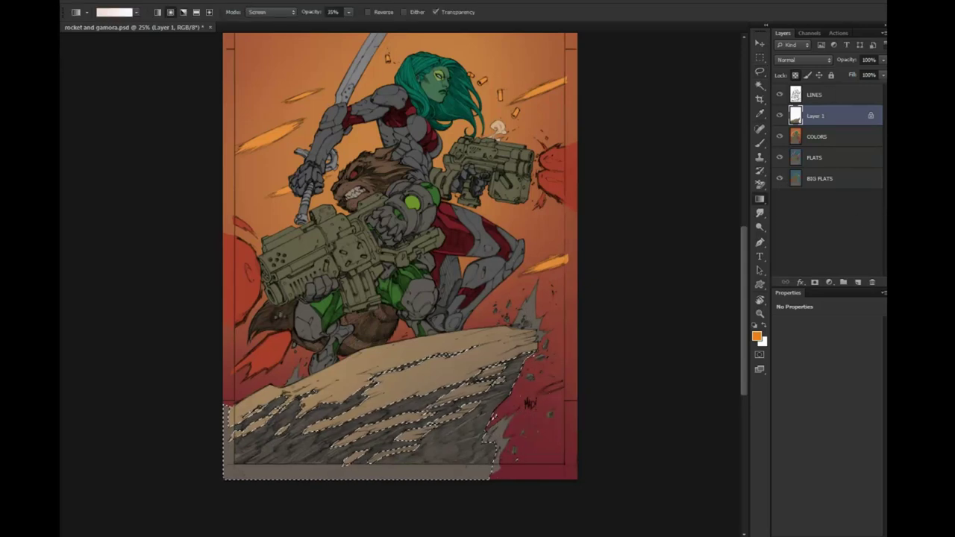
Darken the grey rock with a large brush of about 1434 px, then deselect
key(g)
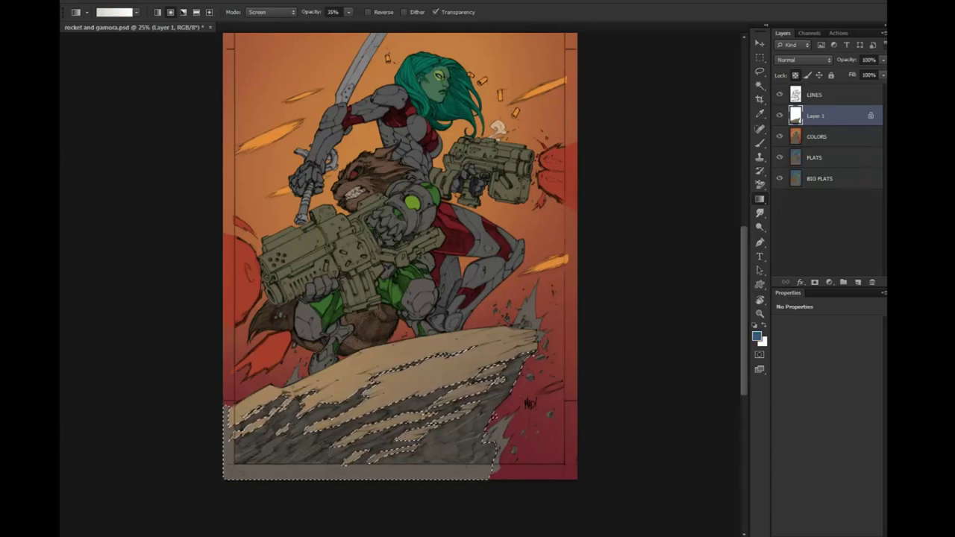
key(b)
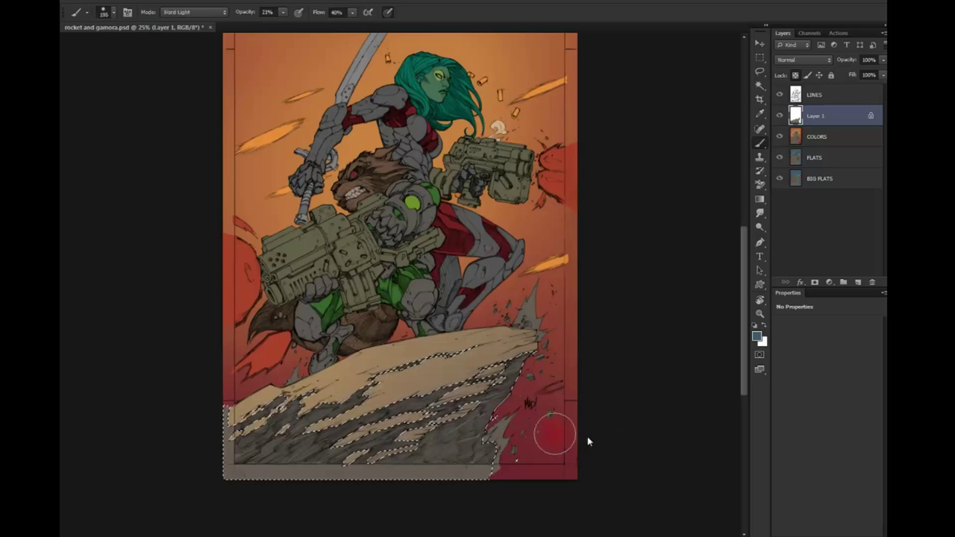
drag(550, 435, 641, 443)
drag(336, 422, 462, 440)
key(b)
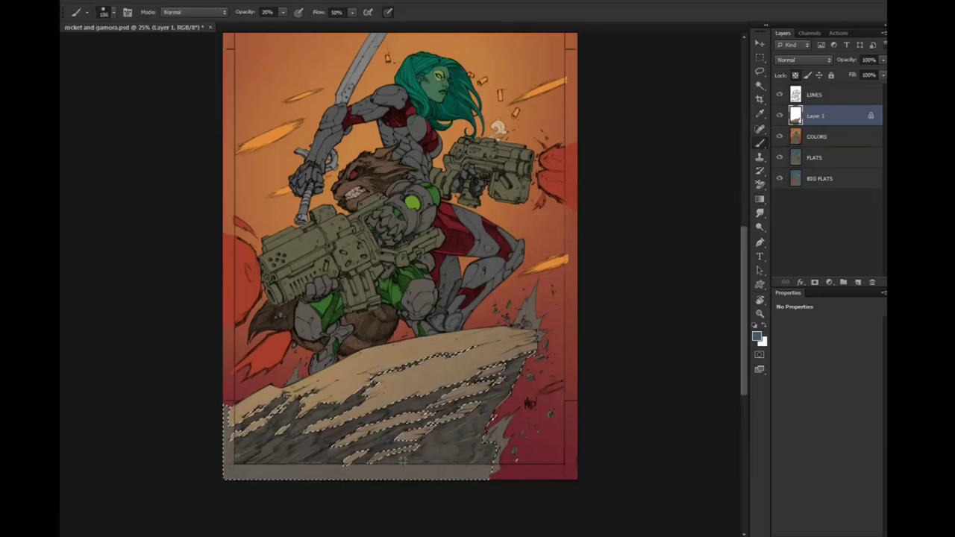
drag(448, 472, 240, 485)
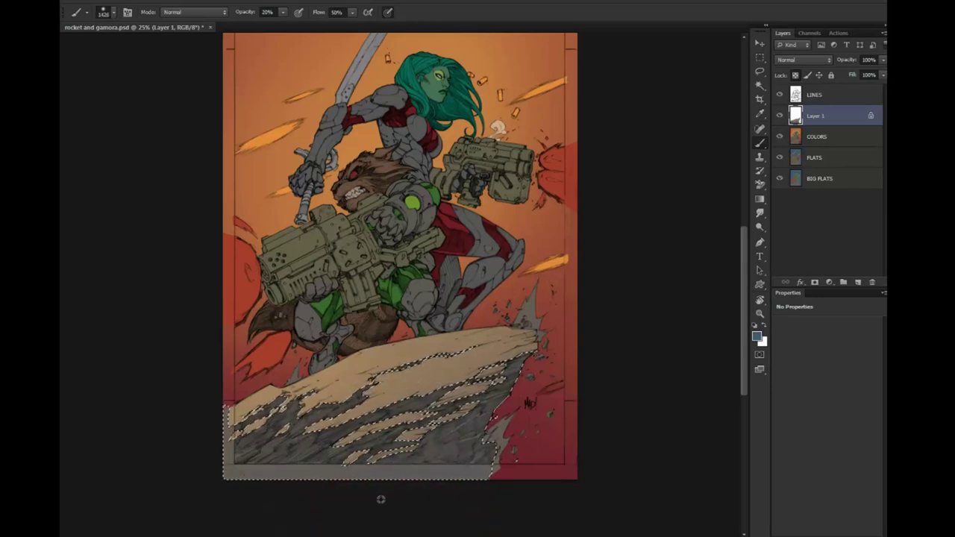
drag(381, 499, 291, 481)
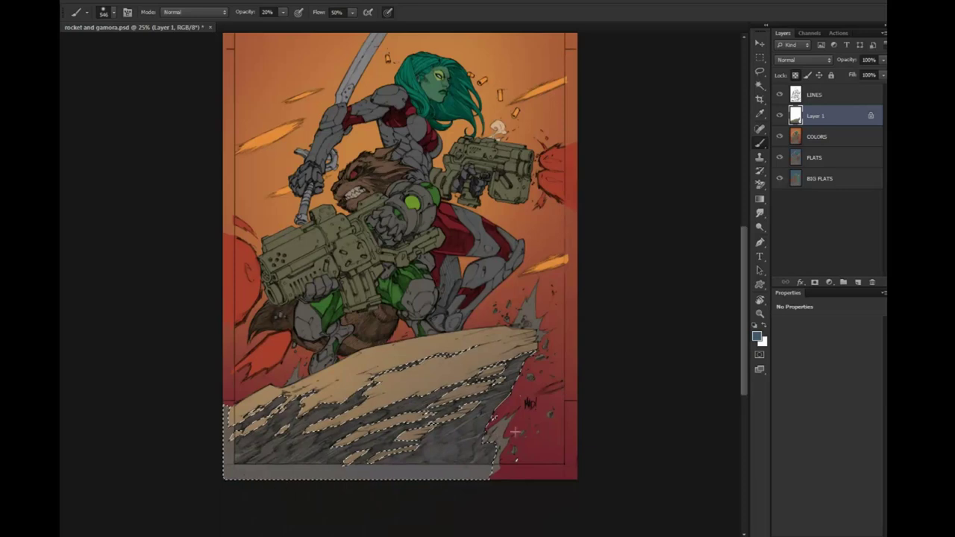
key(ctrl+d)
key(l)
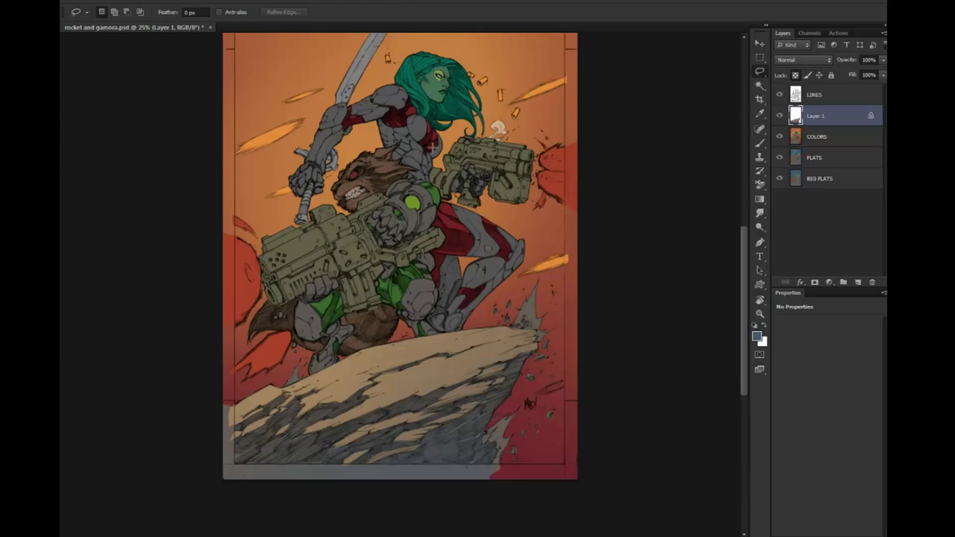
Zoom in on Gamora's face and merge Layer 1 down into COLORS
key(z)
click(441, 107)
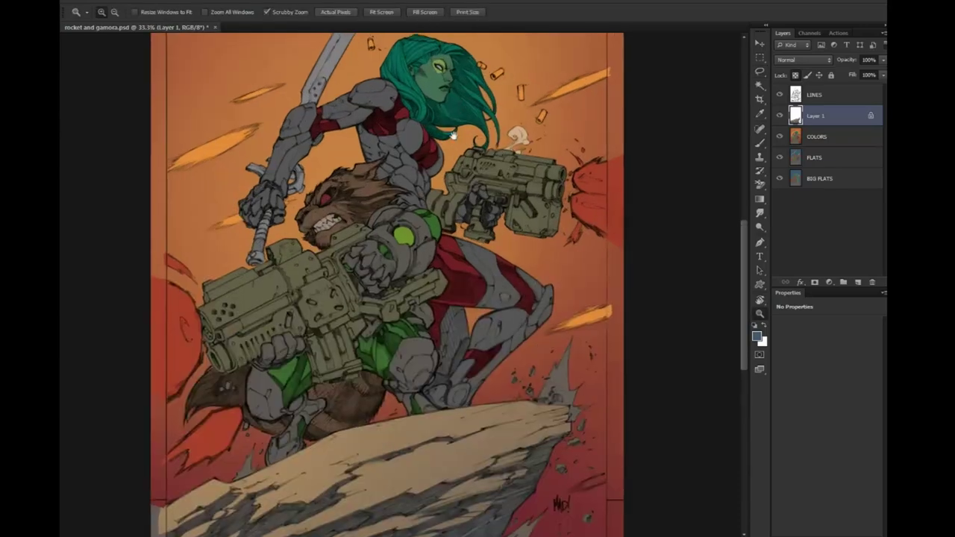
click(429, 191)
click(429, 190)
drag(429, 191, 444, 257)
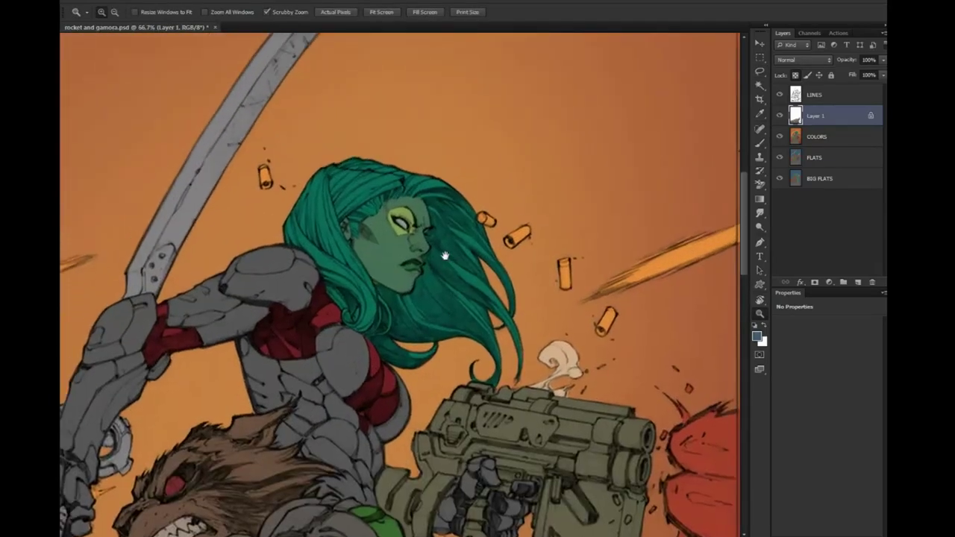
right_click(822, 112)
click(875, 352)
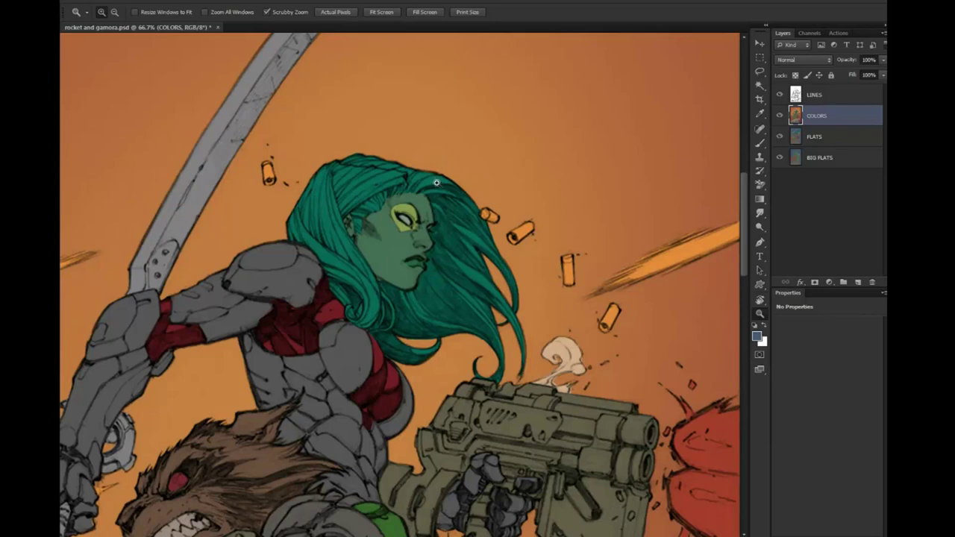
Magic Wand Gamora's green face and add a new empty layer above COLORS
key(w)
click(407, 239)
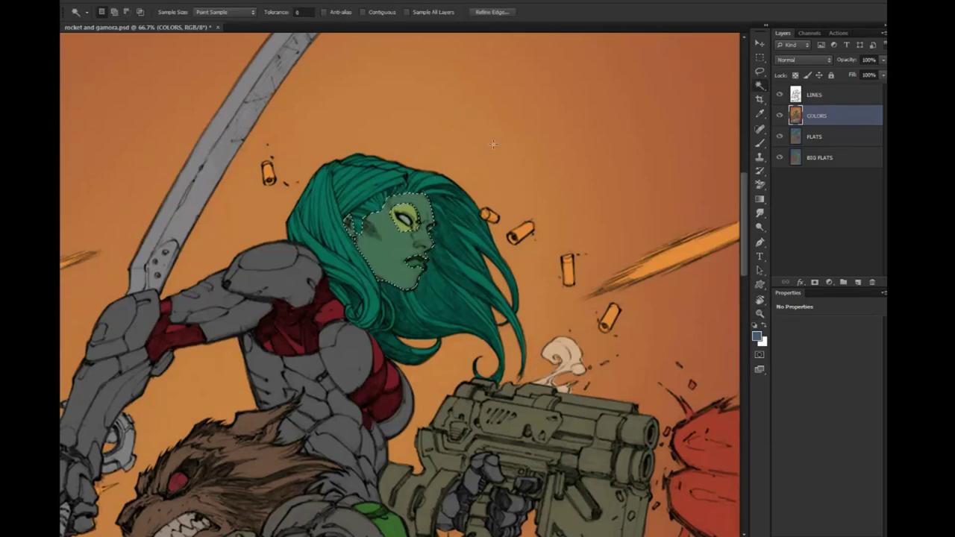
key(ctrl+j)
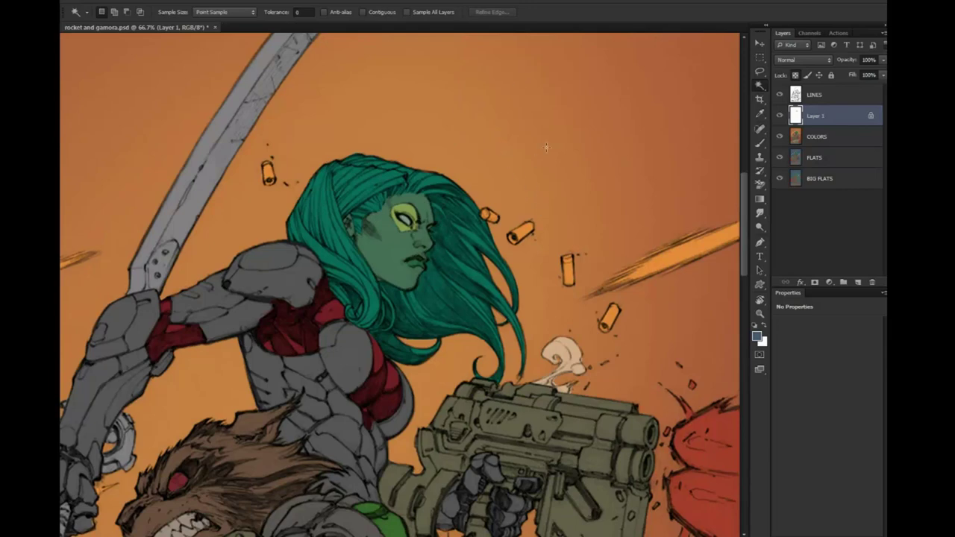
key(b)
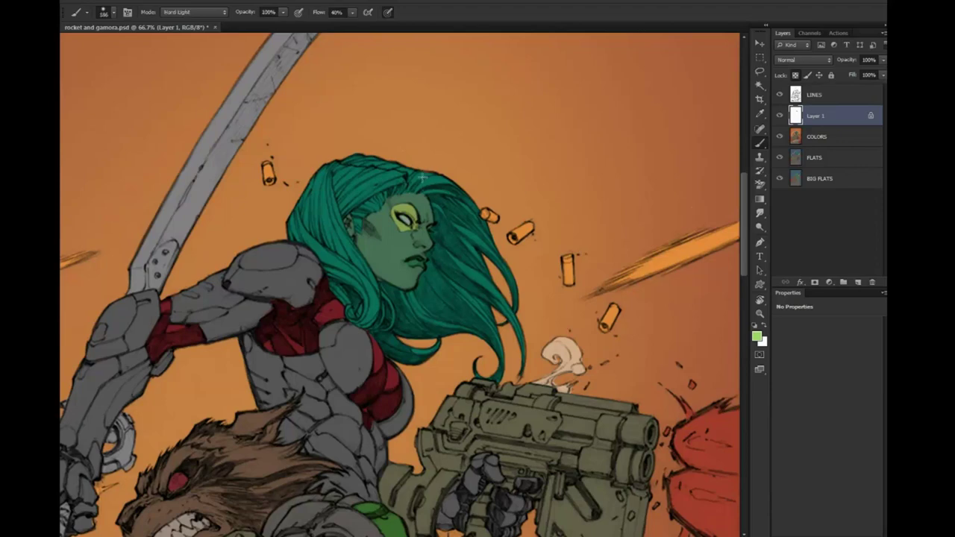
key(l)
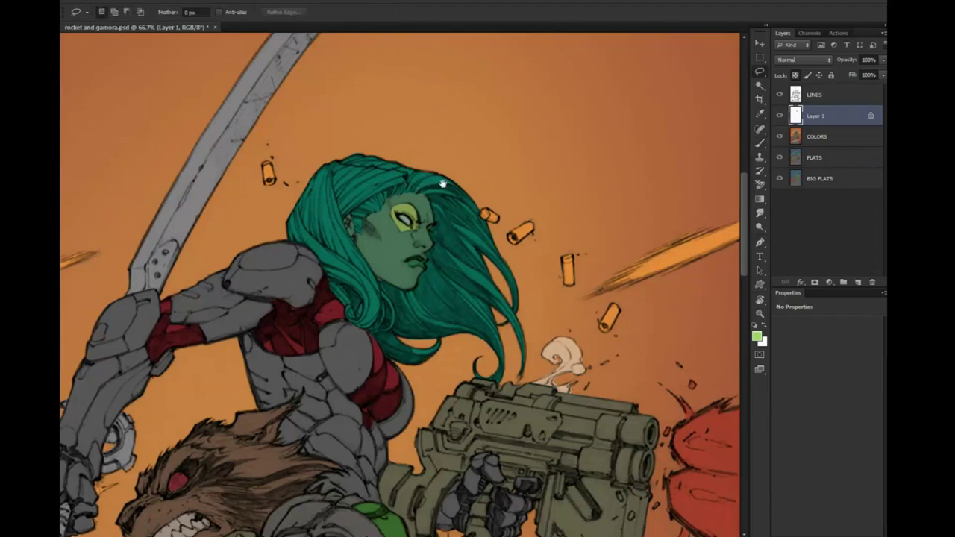
scroll(443, 183, right, 3)
scroll(418, 141, down, 2)
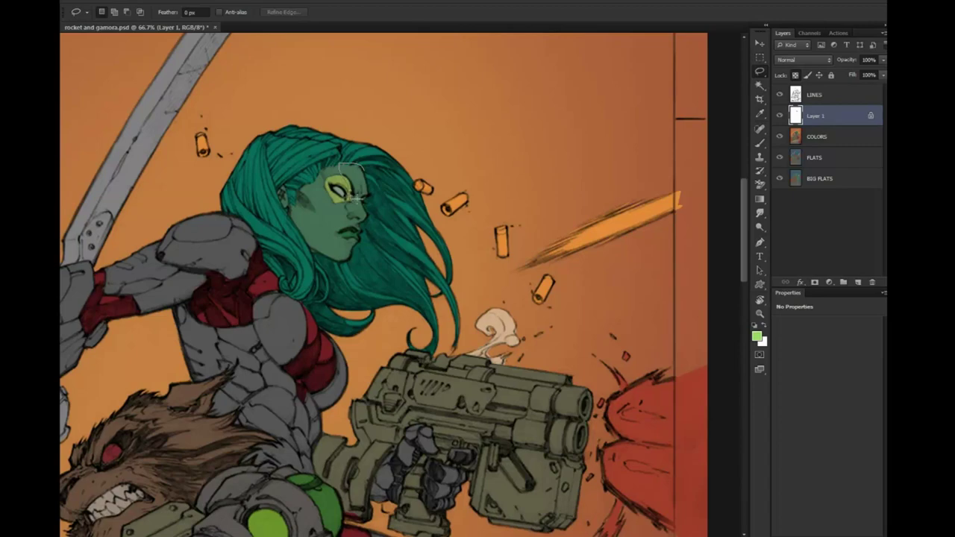
Lasso the area of Gamora's face through her eye, nose and cheek
drag(371, 198, 367, 201)
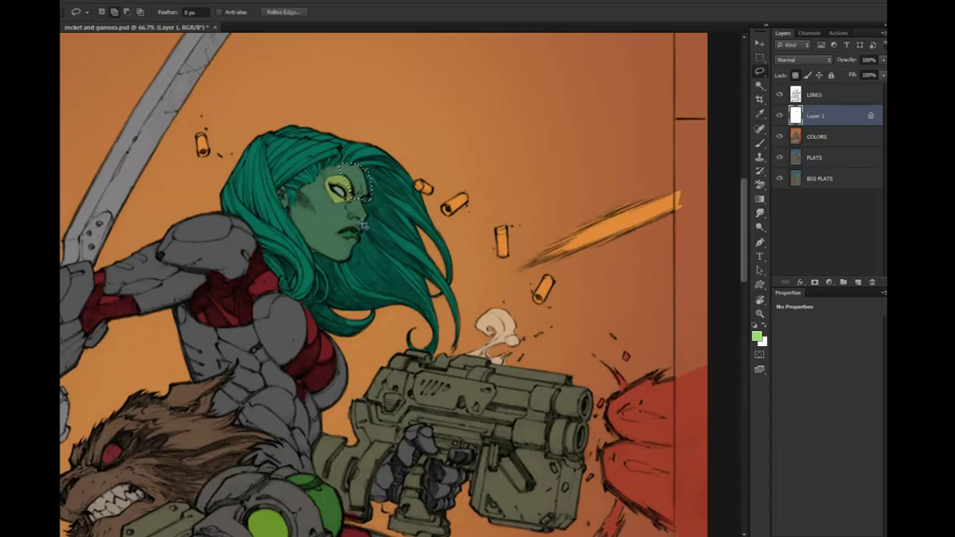
mouse_move(358, 215)
mouse_down()
mouse_move(345, 242)
mouse_move(344, 170)
mouse_up()
drag(322, 215, 385, 135)
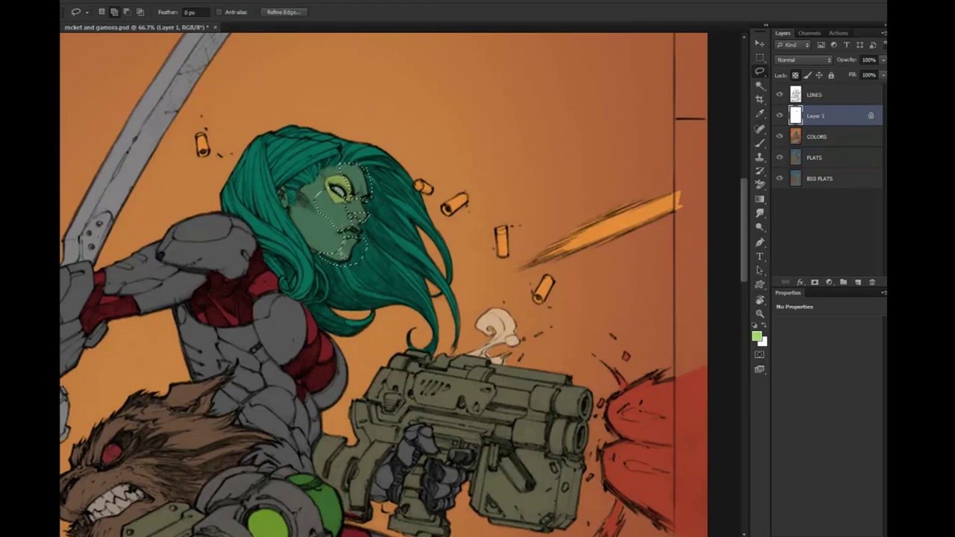
drag(315, 249, 351, 196)
Test a roughly 279 px brush stroke, undo it, and sample reddish-brown from the red burst
key(b)
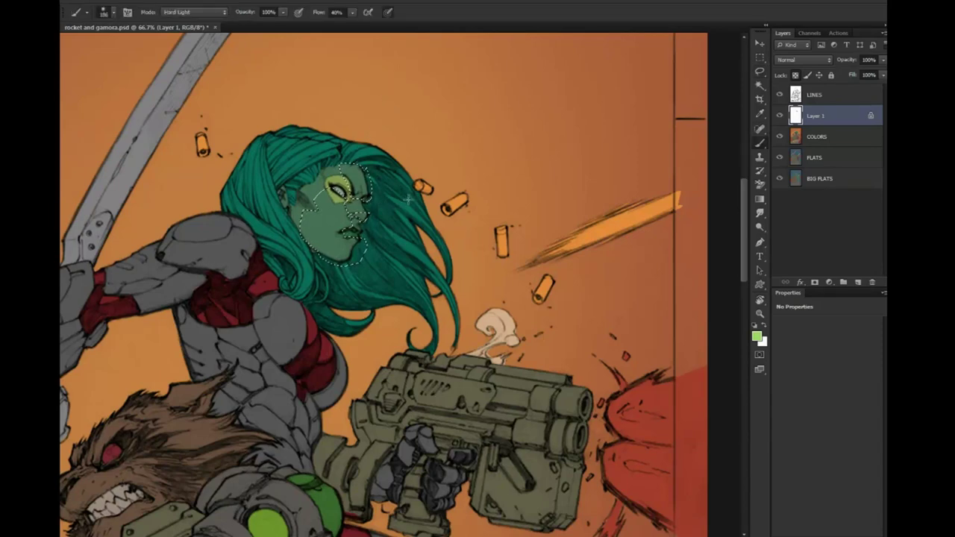
click(401, 207)
mouse_move(401, 207)
mouse_down()
mouse_move(384, 168)
mouse_move(335, 239)
mouse_up()
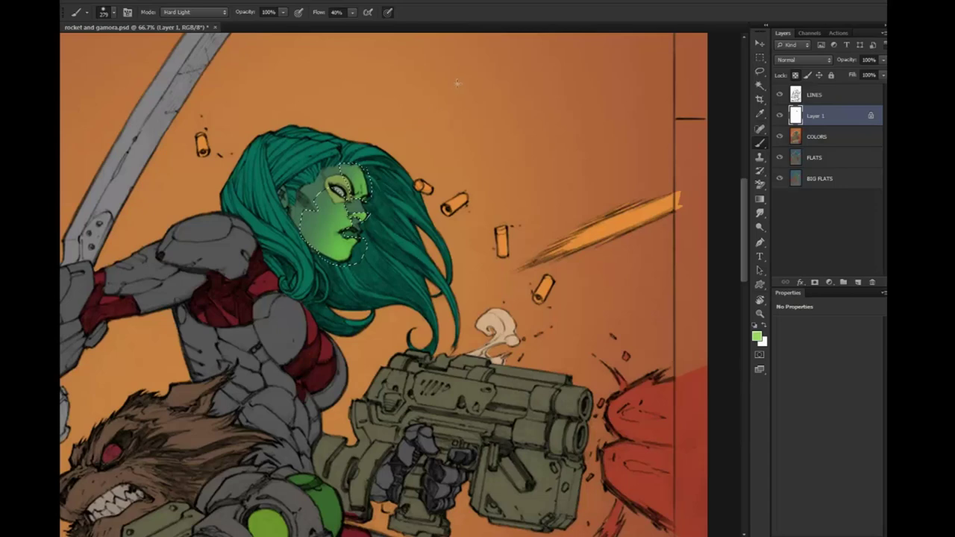
key(ctrl+z)
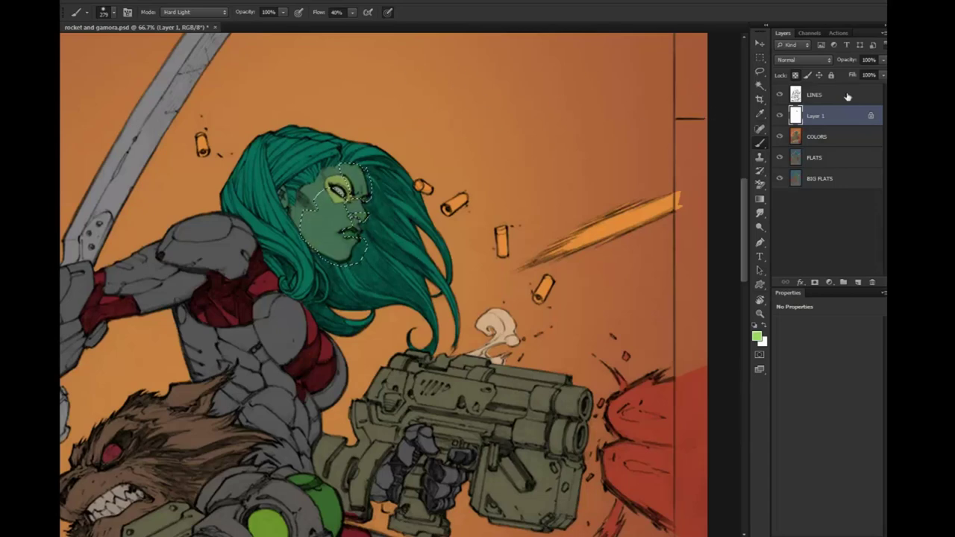
alt+click(665, 389)
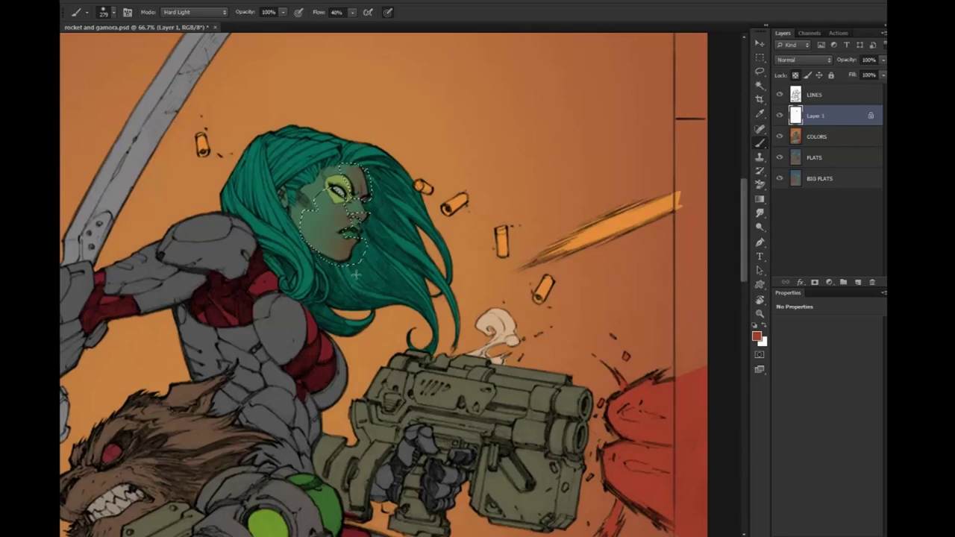
Set the foreground to orange e9a052 and tint Gamora's selected face with it
click(757, 337)
drag(589, 201, 572, 187)
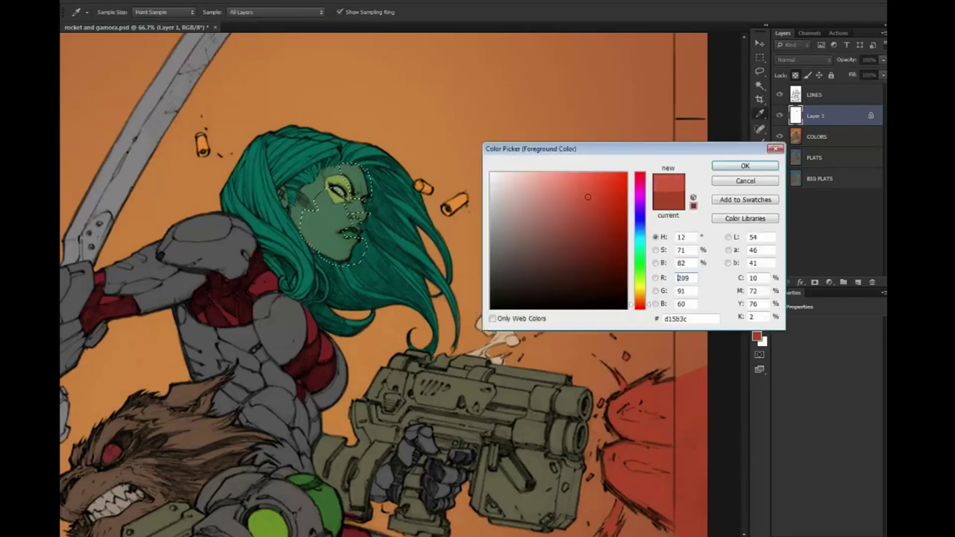
click(452, 200)
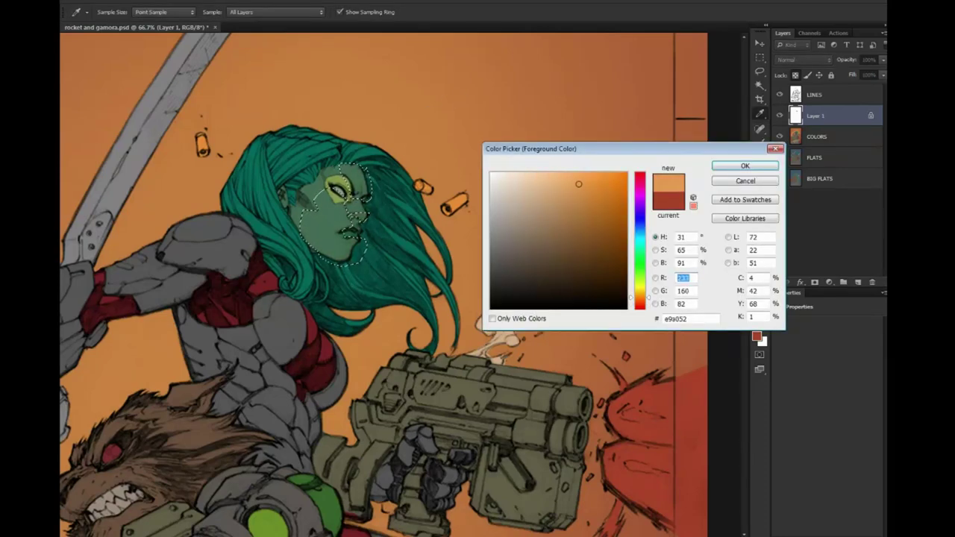
click(745, 167)
key(b)
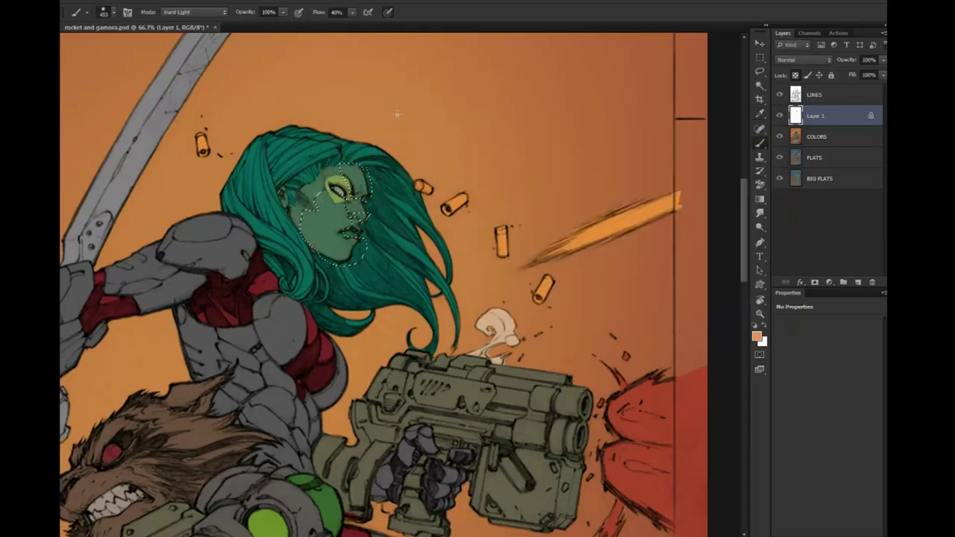
drag(375, 261, 350, 179)
Deselect, zoom out to the page and back onto Gamora's head, then undo the orange tint
key(ctrl+d)
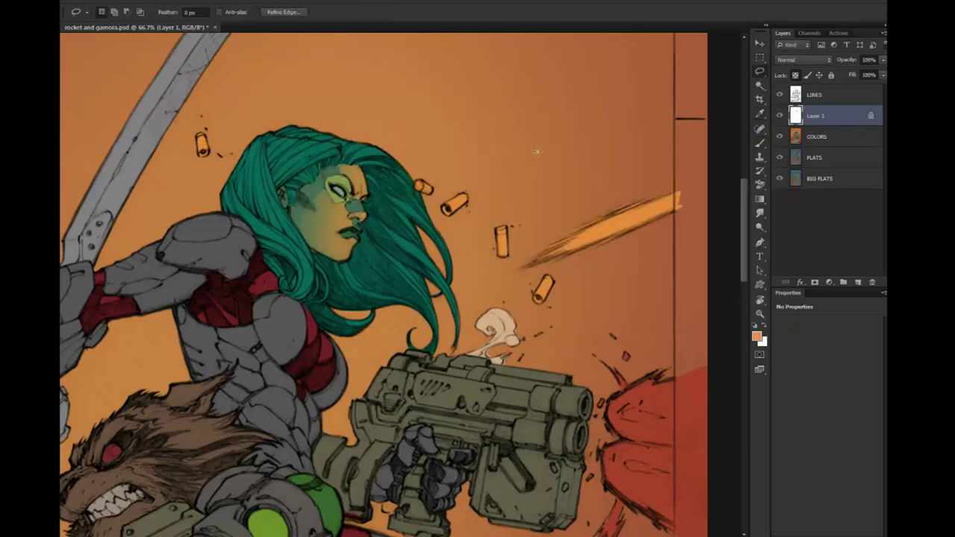
click(760, 313)
alt+click(596, 188)
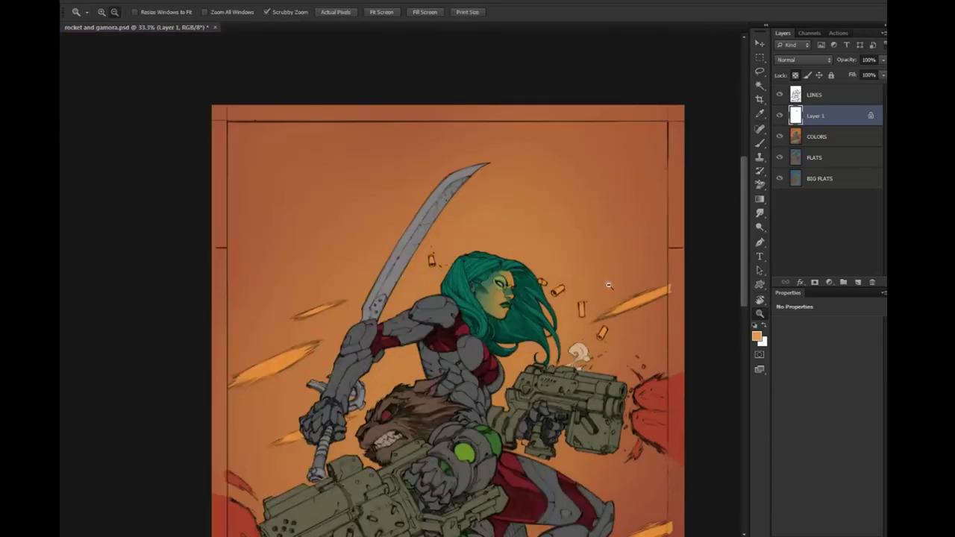
alt+click(596, 188)
click(547, 310)
click(547, 306)
click(549, 298)
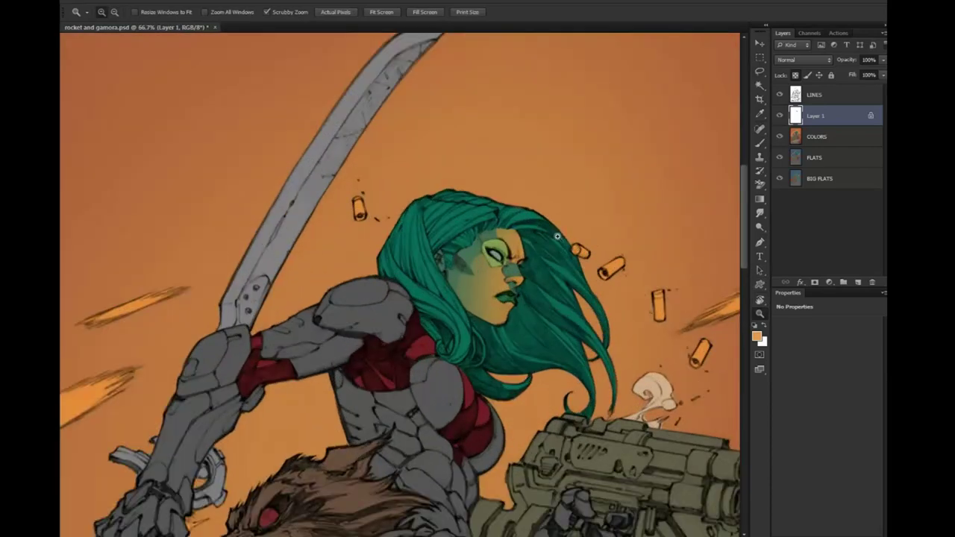
key(ctrl+alt+z)
key(ctrl+alt+z)
Repaint the selected face a lighter green sampled from Gamora's skin
key(b)
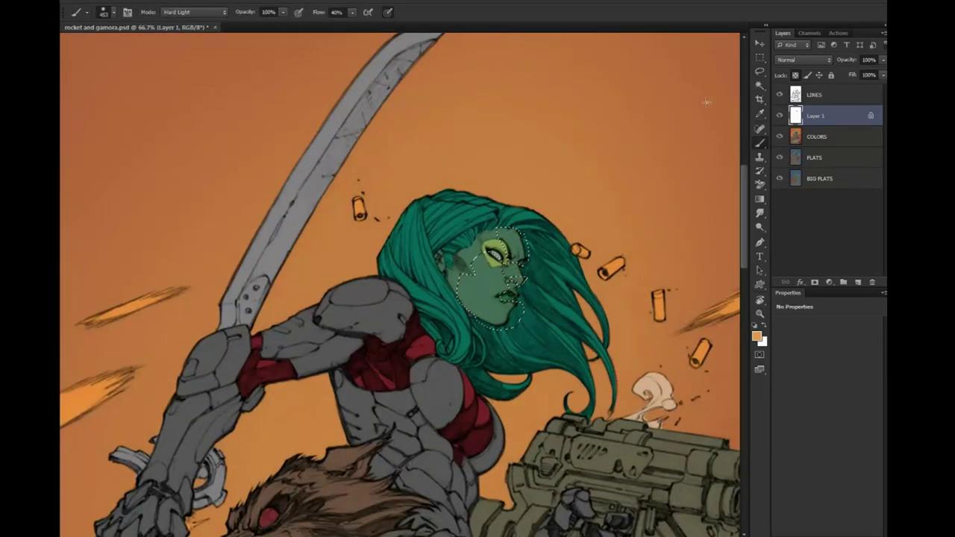
alt+click(494, 278)
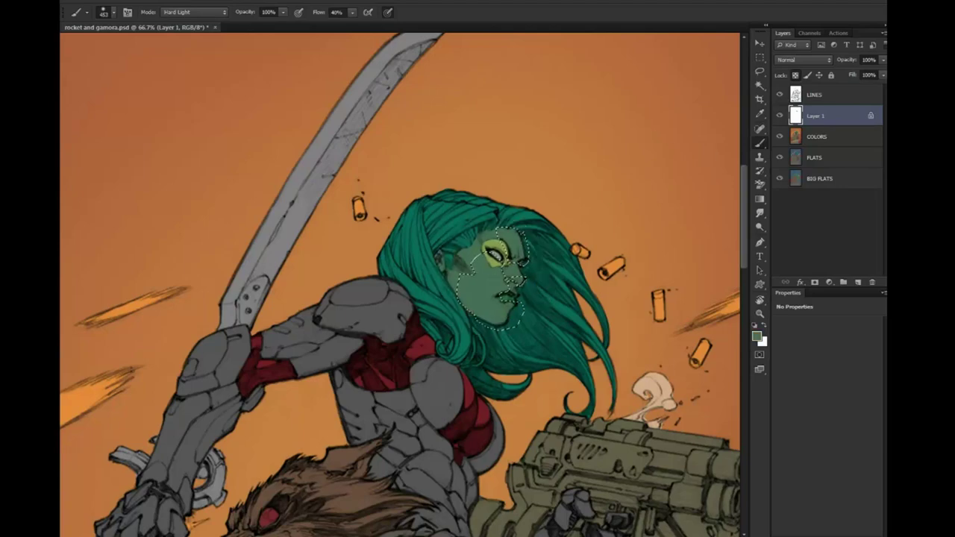
click(757, 337)
drag(567, 196, 573, 200)
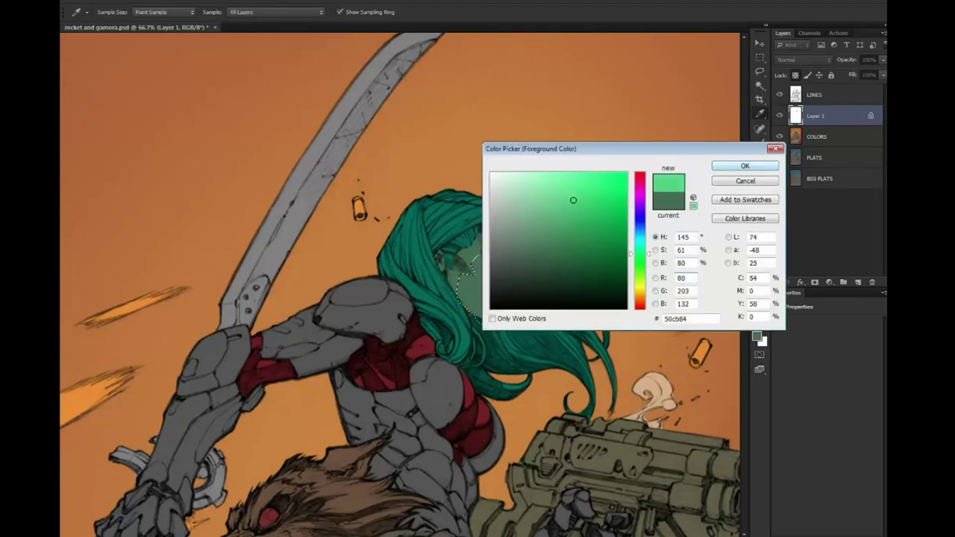
key(Return)
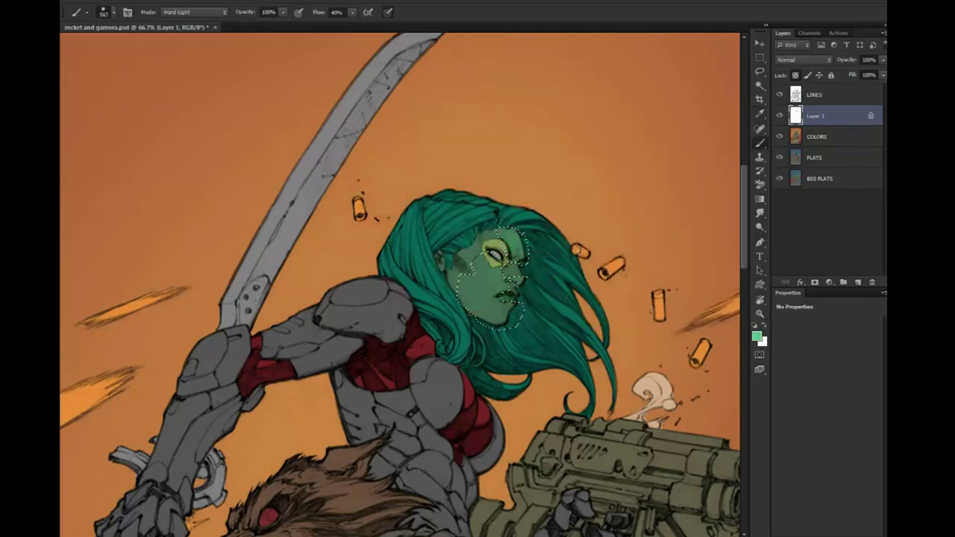
drag(507, 239, 493, 314)
key(ctrl+d)
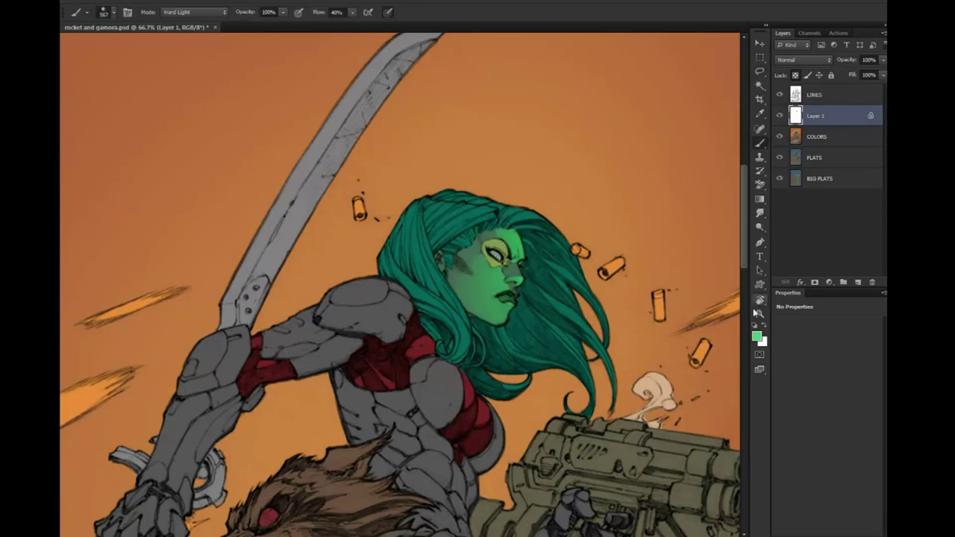
Zoom out and back onto the face, then undo the lighter green repaint
click(759, 313)
drag(545, 216, 532, 209)
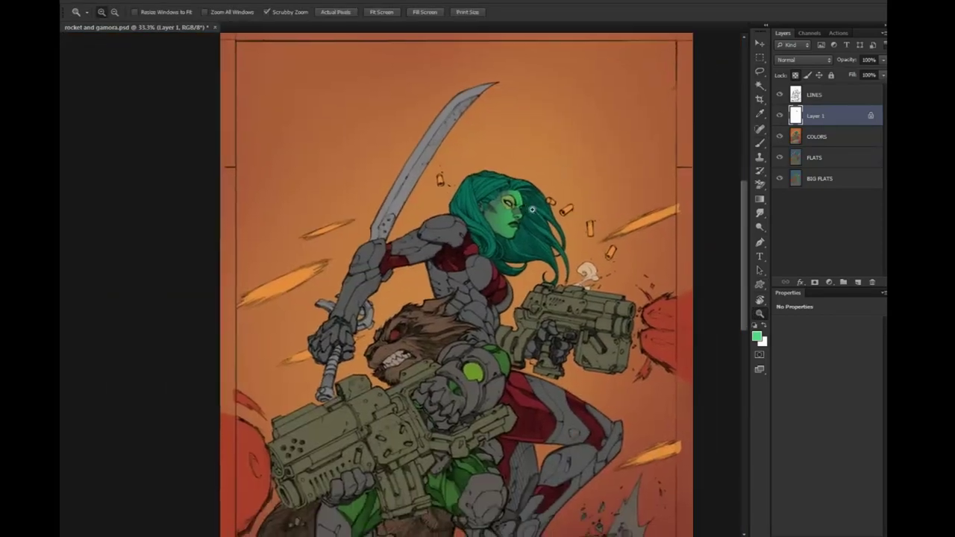
click(532, 210)
key(ctrl+alt+z)
key(ctrl+alt+z)
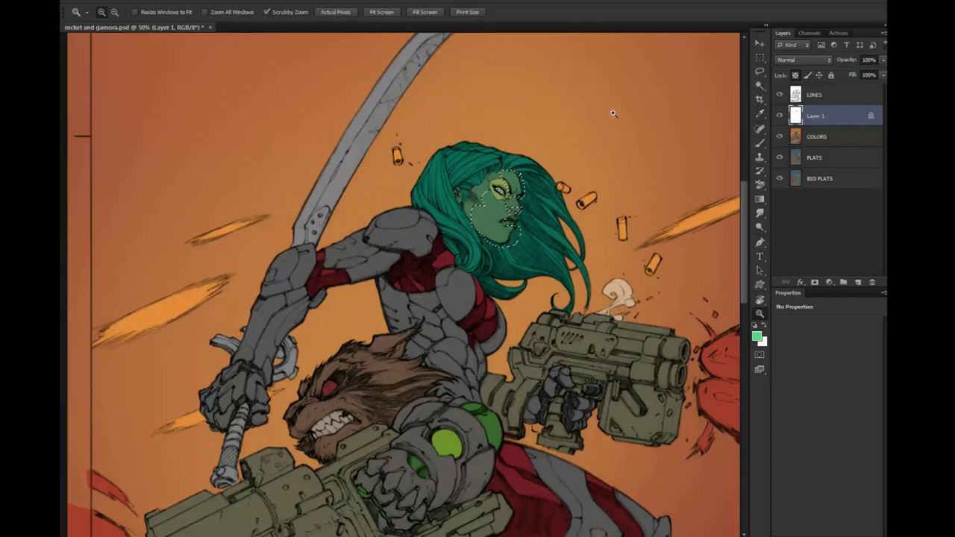
Switch back to an orange foreground colour and enlarge the brush to 230
key(b)
click(757, 337)
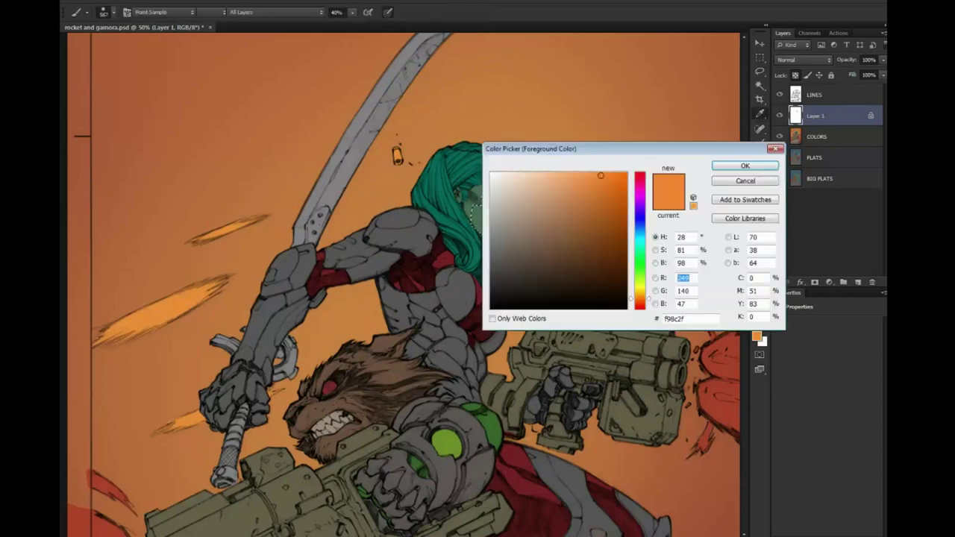
key(Return)
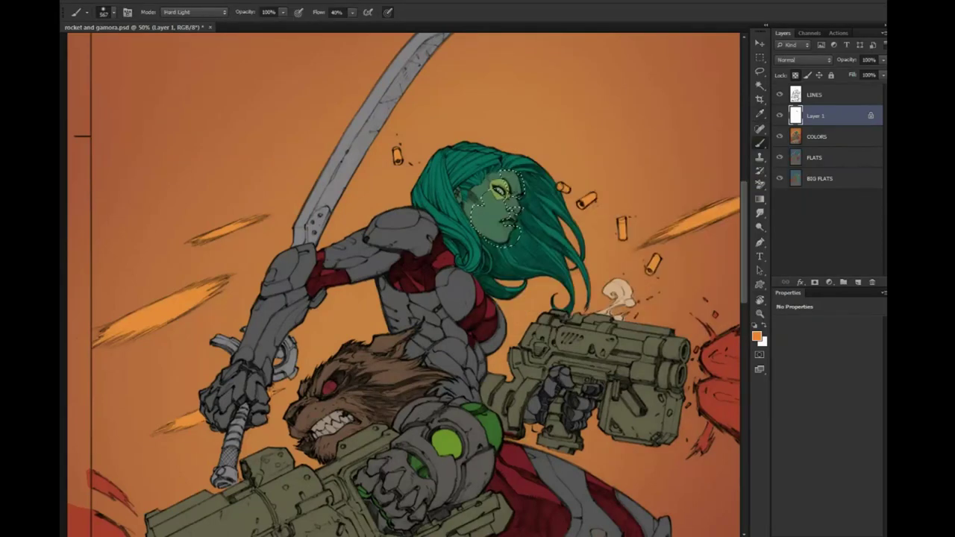
drag(532, 171, 552, 171)
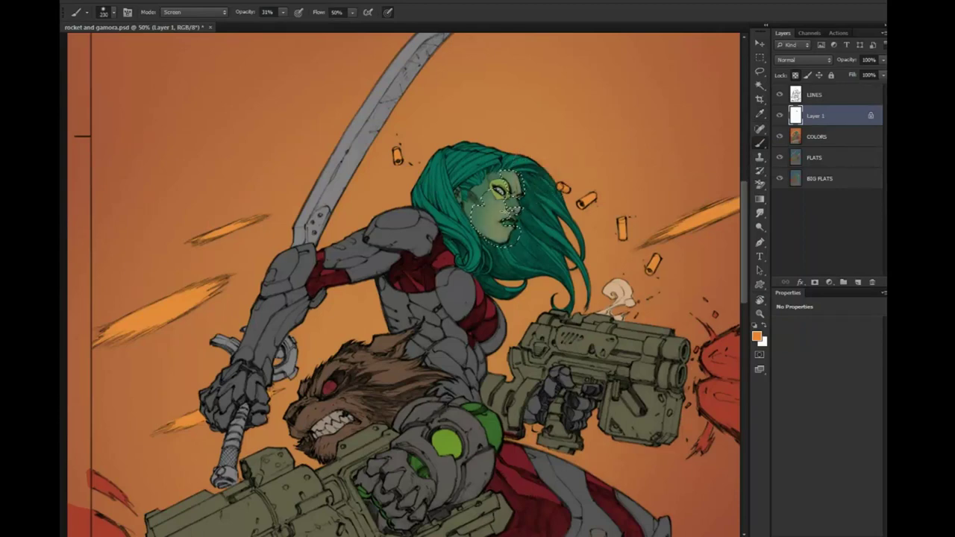
Drop the face selection, recentre Gamora and zoom in closely on her face
key(ctrl+d)
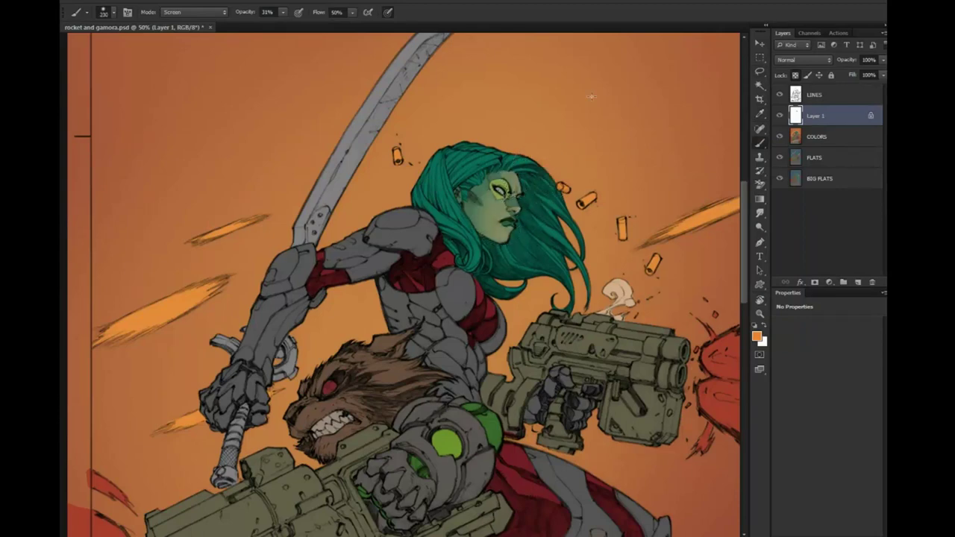
drag(536, 224, 497, 166)
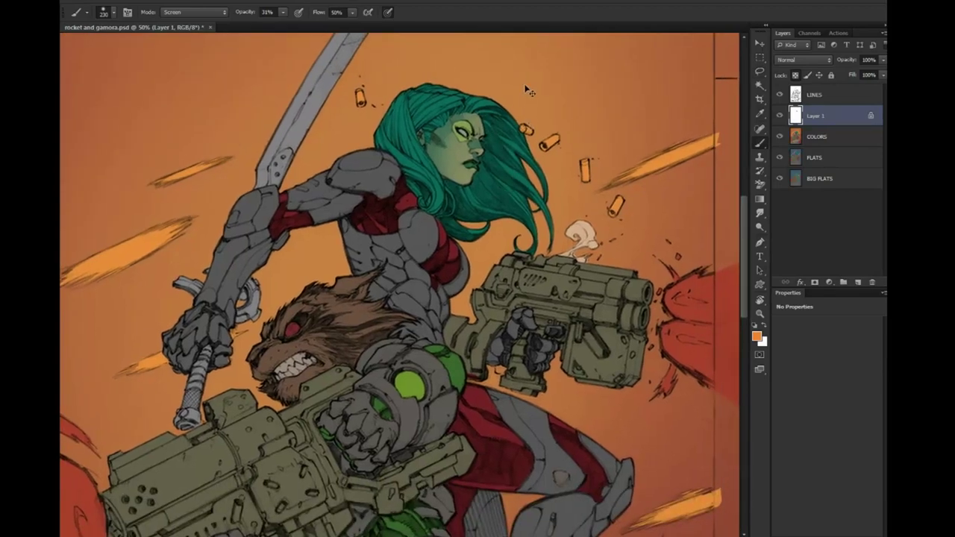
key(ctrl+shift+d)
key(l)
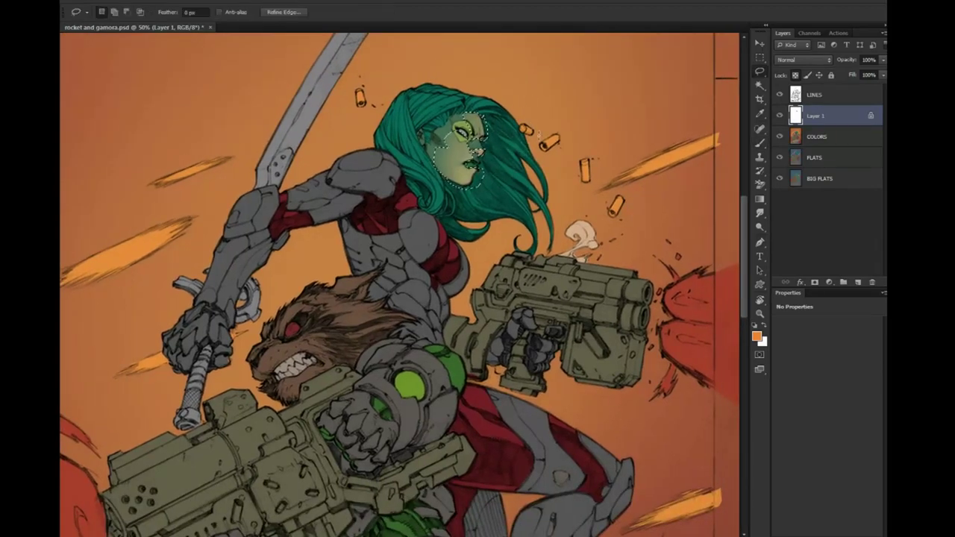
key(ctrl+d)
key(z)
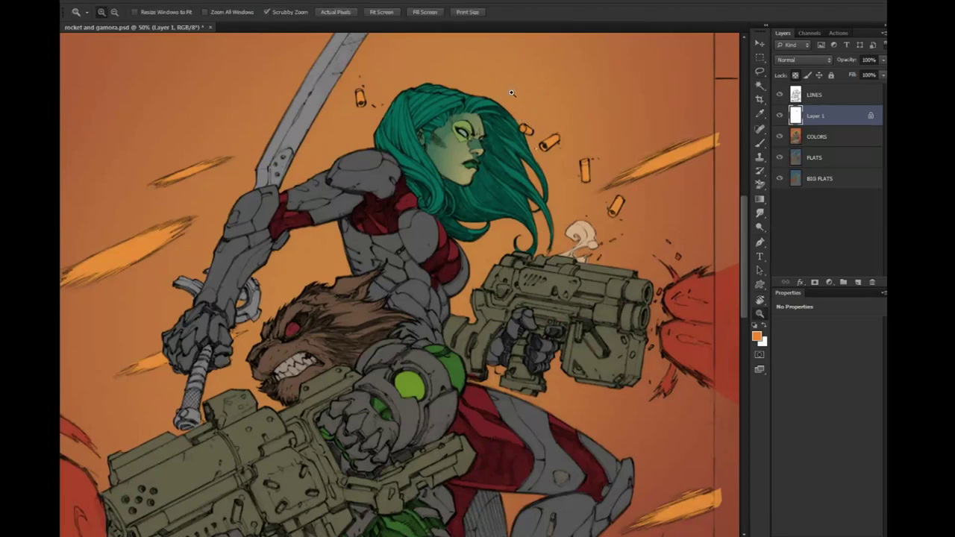
click(477, 150)
Lasso Gamora's nose and lips, paint an orange highlight there, deselect, and zoom to 50%
key(l)
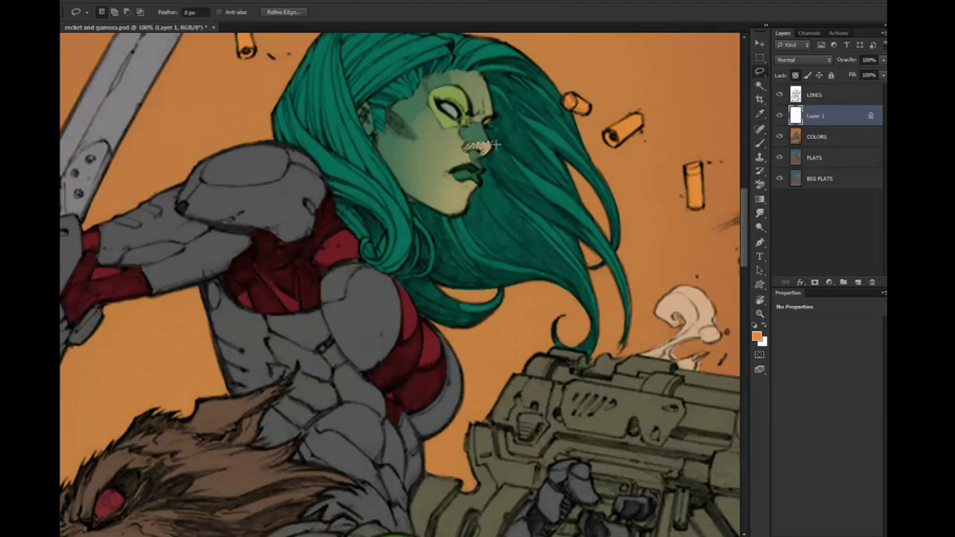
mouse_move(495, 146)
mouse_down()
mouse_move(472, 188)
mouse_move(477, 111)
mouse_up()
key(b)
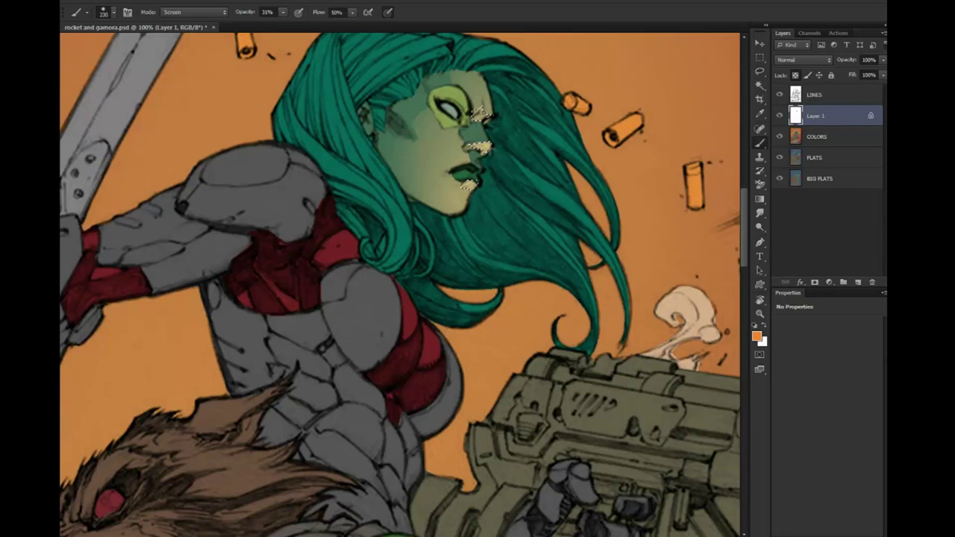
key(l)
key(ctrl+d)
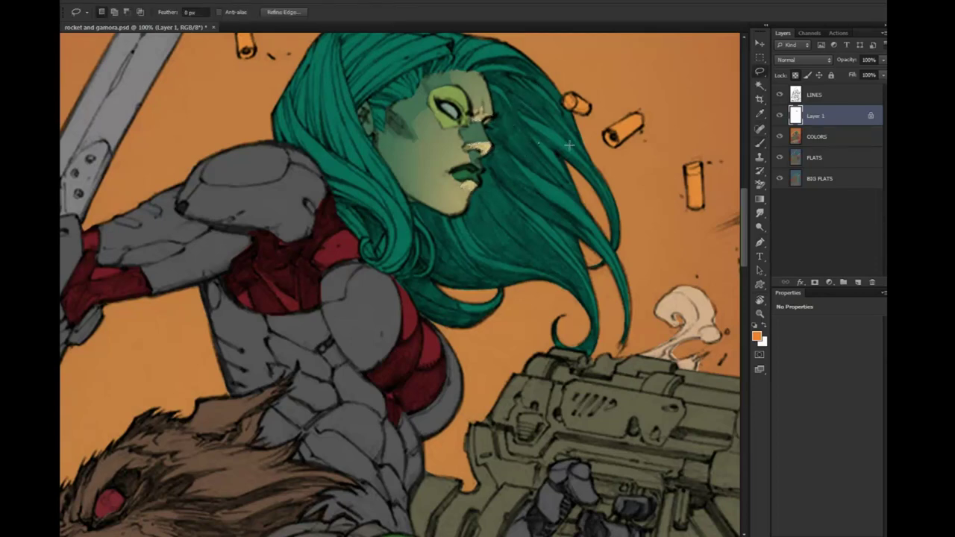
click(759, 313)
alt+click(493, 186)
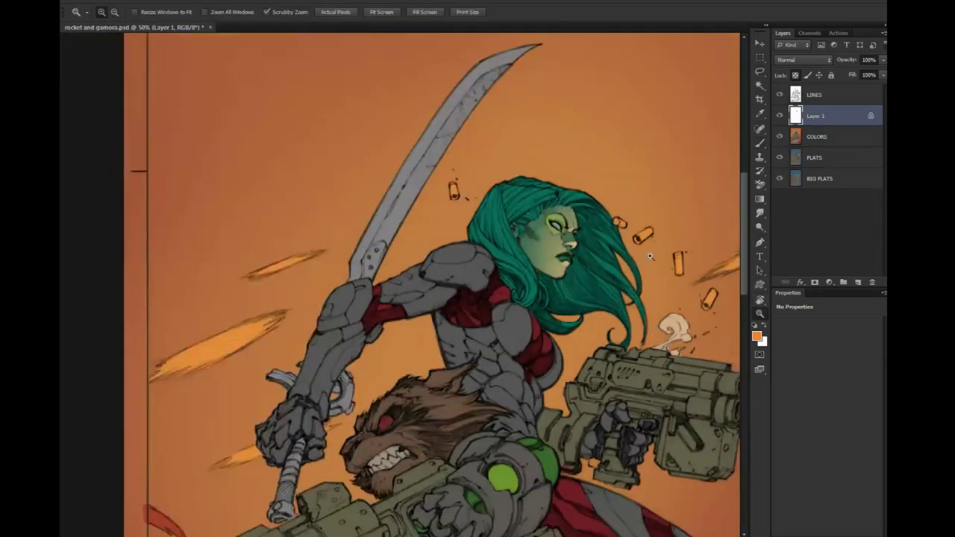
click(494, 185)
Merge the painted layer into COLORS, then undo the merge
drag(495, 185, 463, 132)
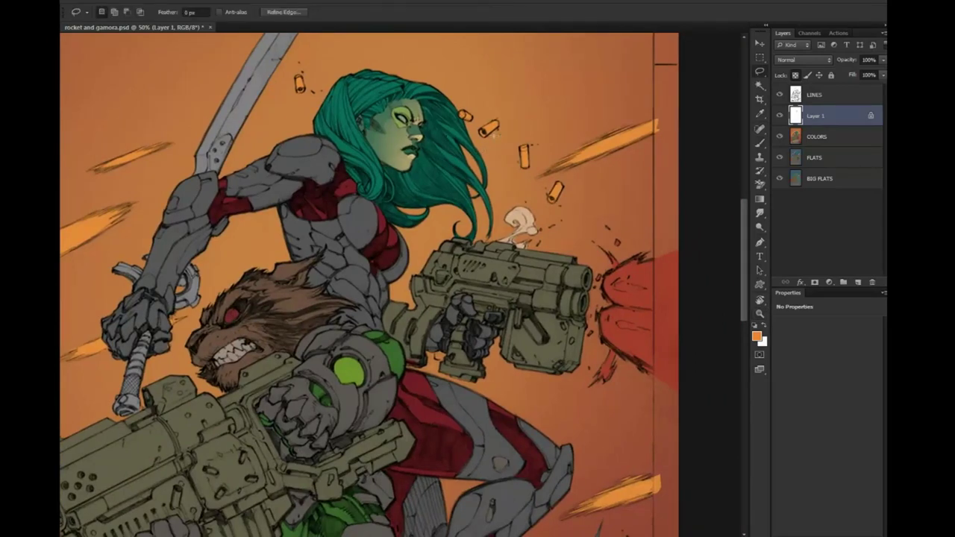
right_click(816, 117)
click(848, 362)
key(w)
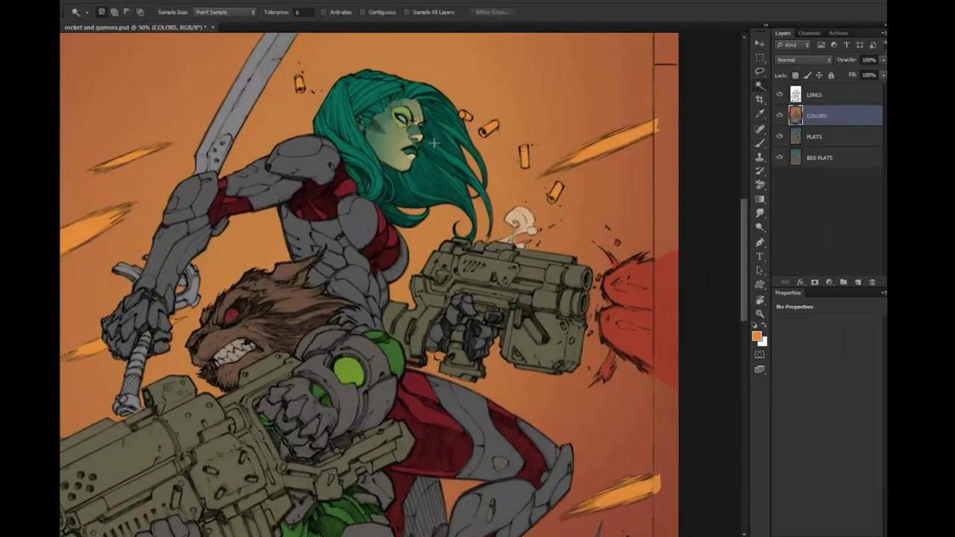
key(ctrl+z)
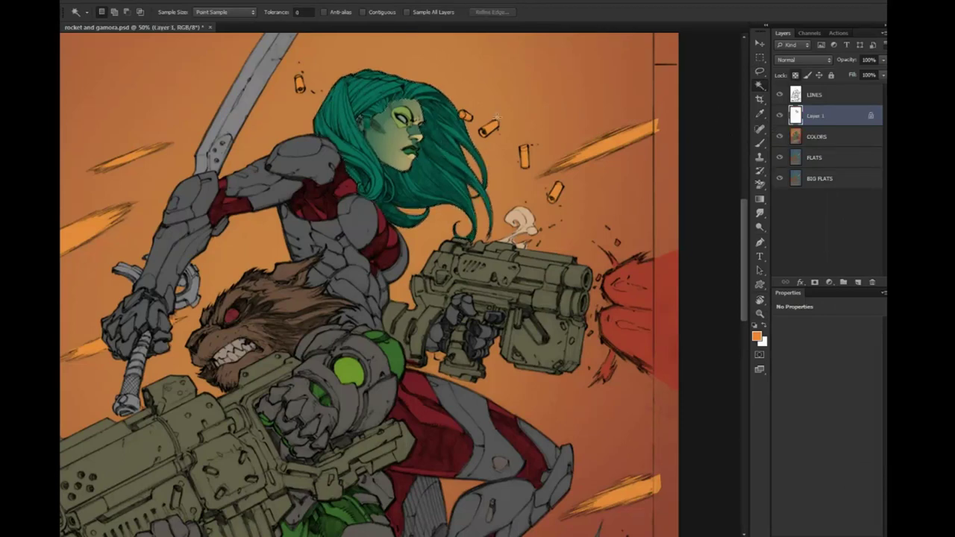
Zoom in on Gamora's head and lasso the hair edge, top and first strand
key(z)
click(436, 144)
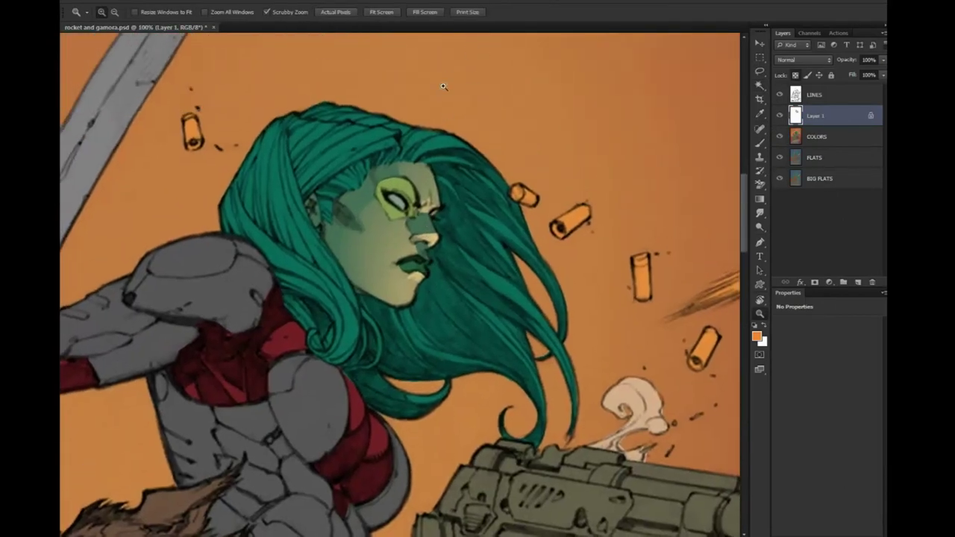
key(l)
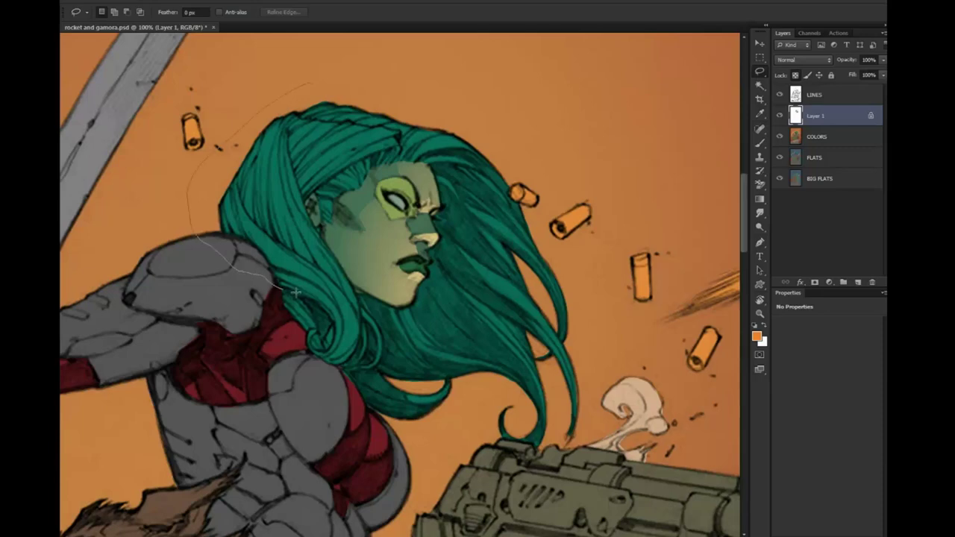
drag(331, 314, 338, 339)
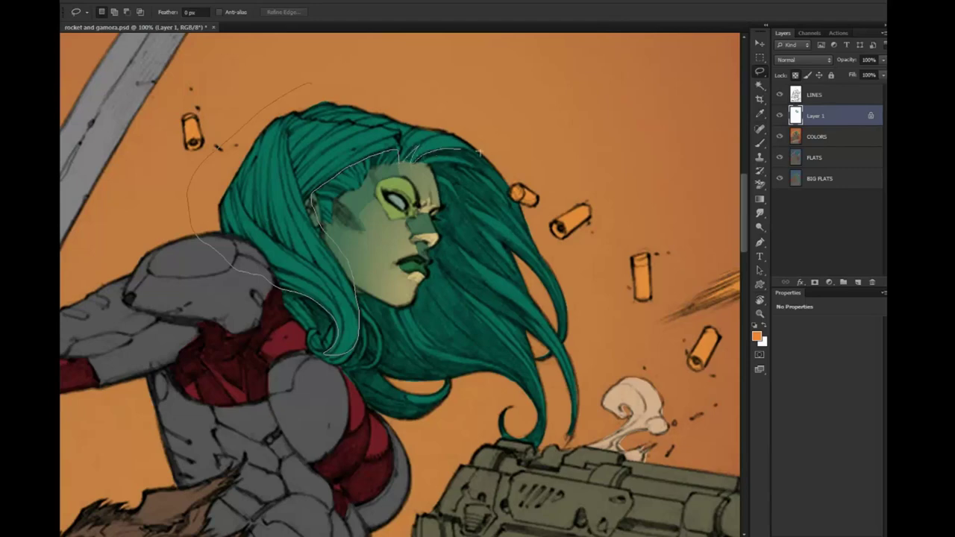
mouse_move(340, 79)
mouse_down()
mouse_move(488, 148)
mouse_move(449, 192)
mouse_up()
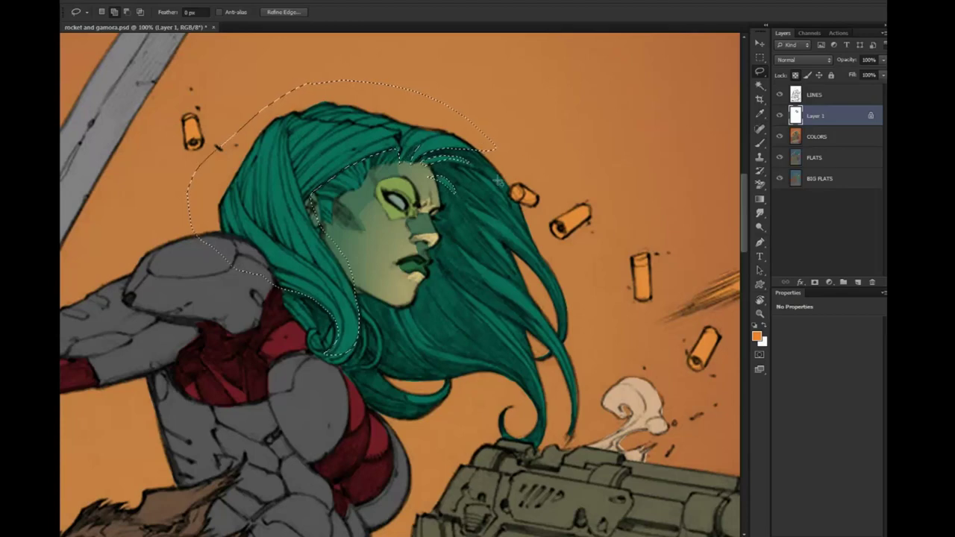
mouse_move(503, 199)
mouse_down()
mouse_move(478, 177)
mouse_move(564, 291)
mouse_up()
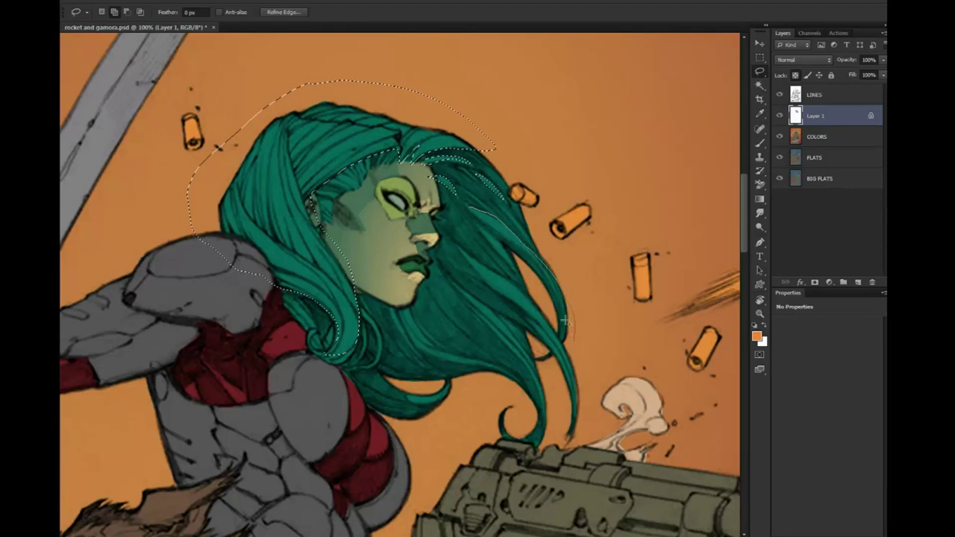
drag(565, 322, 478, 214)
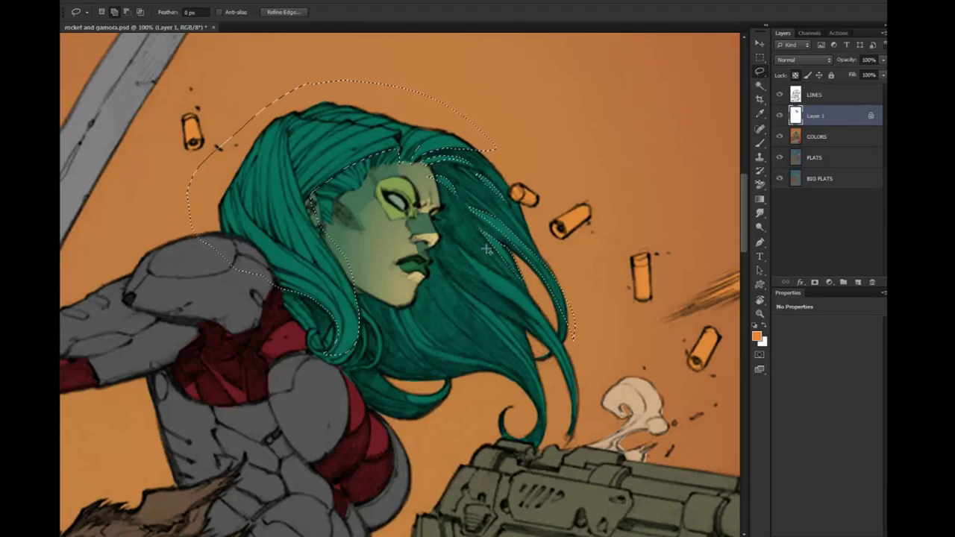
Extend the hair lasso along the right and lower strands, then ready the brush
drag(470, 252, 542, 312)
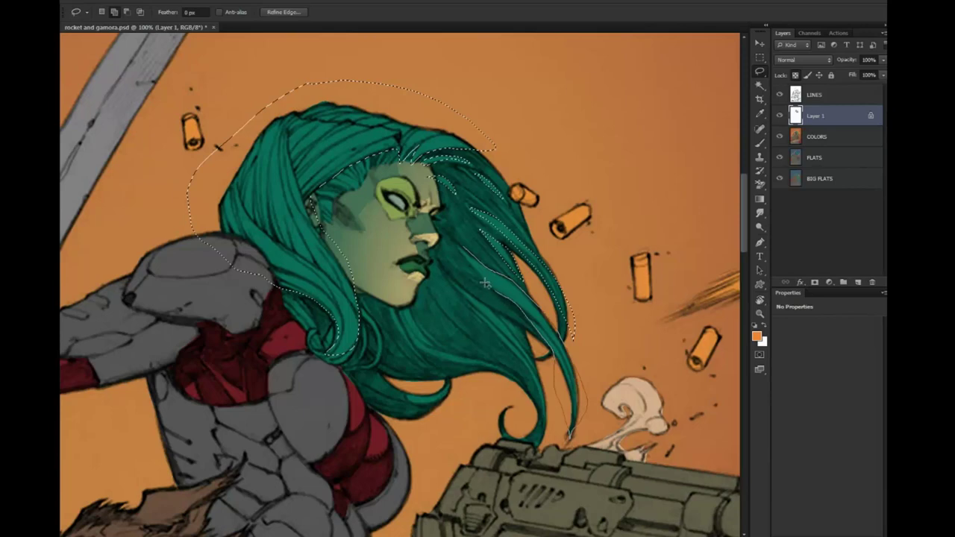
drag(536, 328, 456, 151)
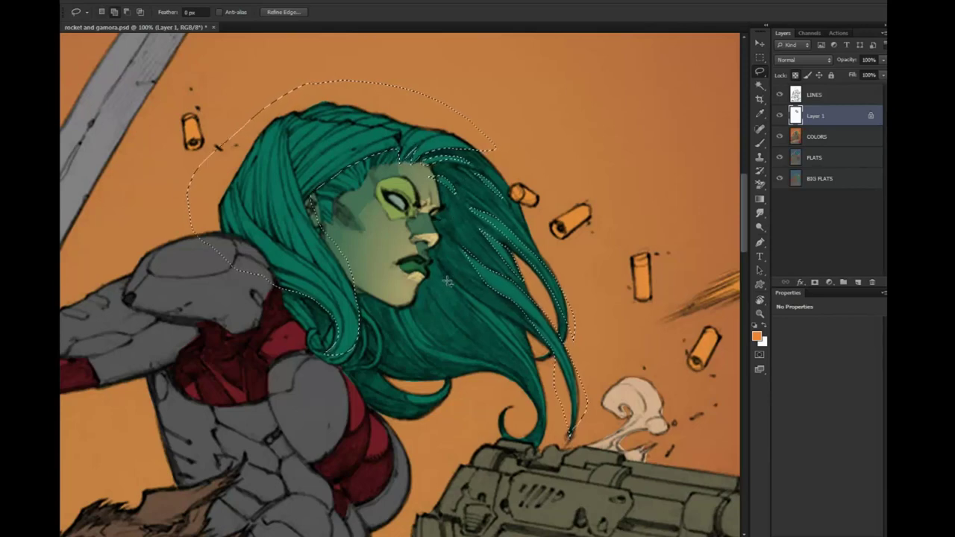
drag(468, 291, 527, 336)
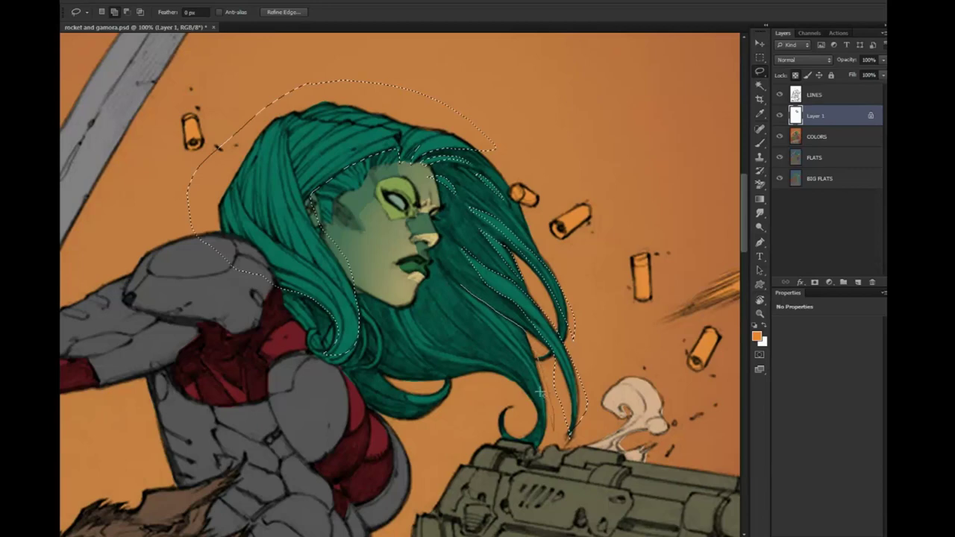
drag(540, 392, 455, 272)
mouse_move(416, 341)
mouse_down()
mouse_move(455, 357)
mouse_move(416, 341)
mouse_up()
mouse_move(459, 380)
mouse_down()
mouse_move(427, 404)
mouse_move(447, 384)
mouse_up()
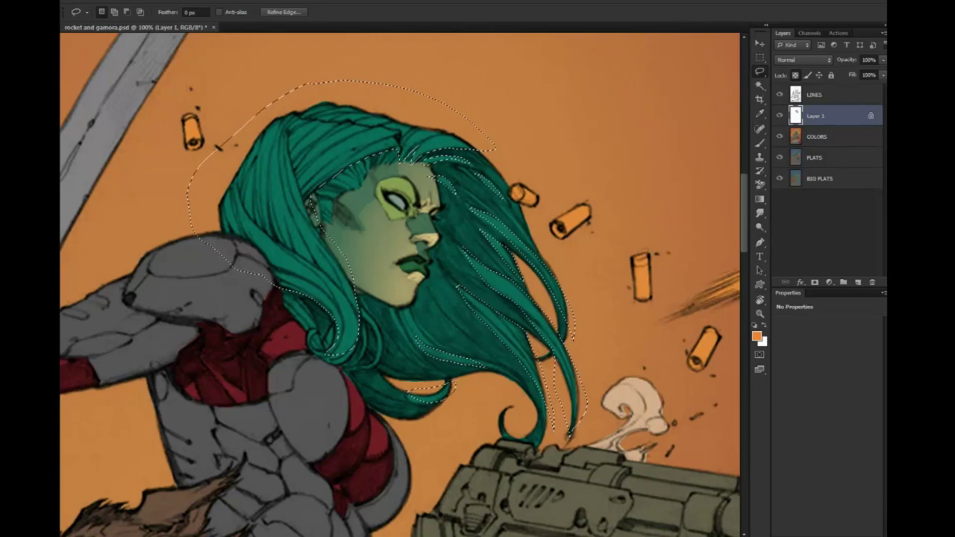
key(ctrl+d)
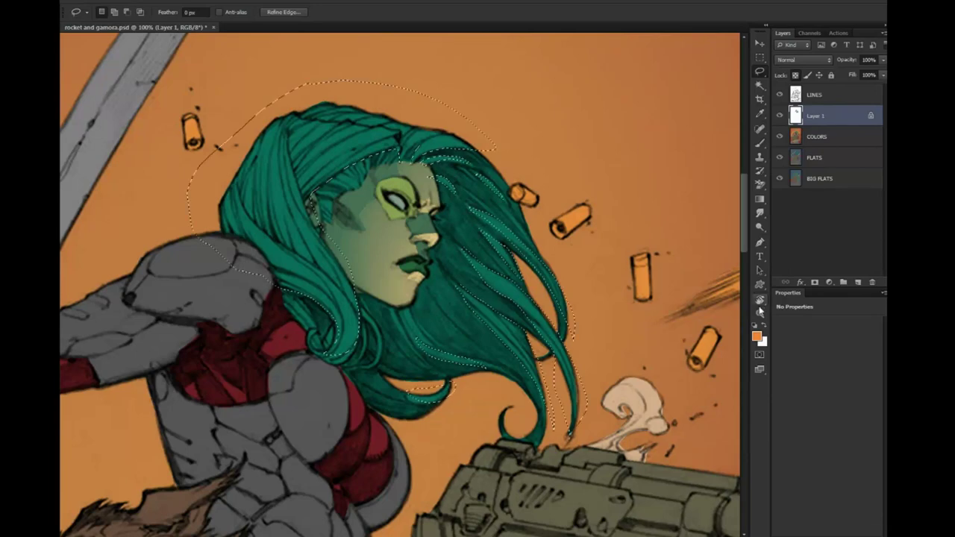
key(b)
scroll(466, 162, down, 5)
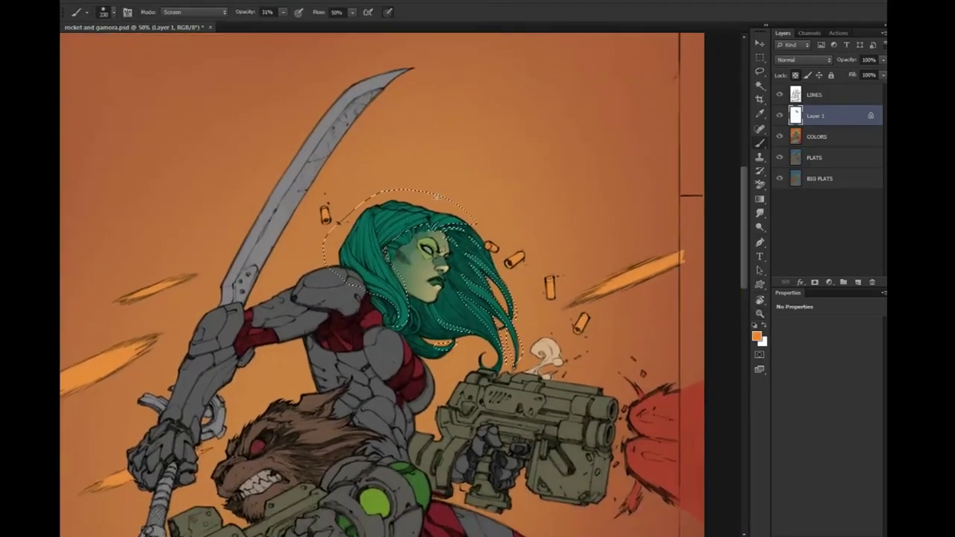
Brush brightening strokes over the selected hair, then undo them
drag(437, 175, 444, 161)
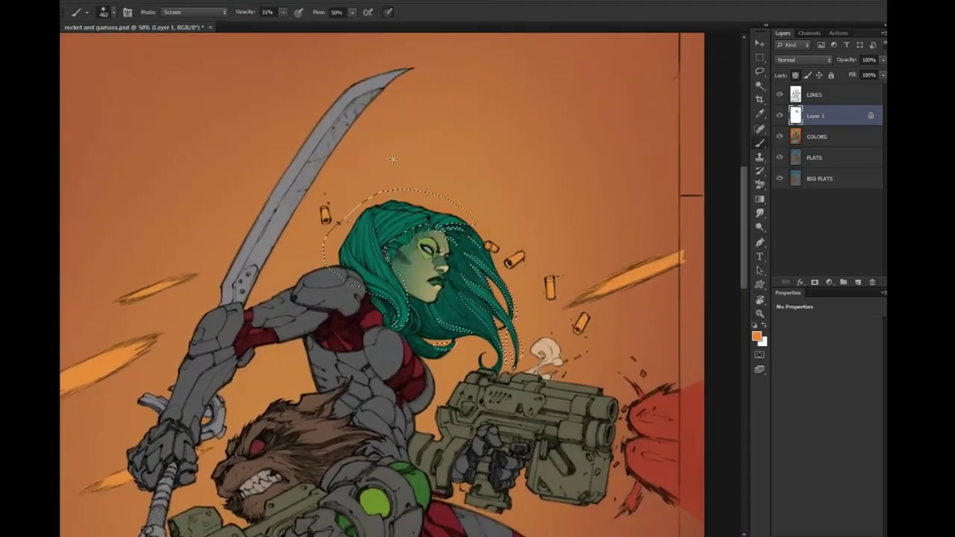
drag(373, 223, 440, 276)
drag(432, 216, 492, 328)
drag(477, 261, 485, 351)
key(ctrl+alt+z)
key(ctrl+alt+z)
key(ctrl+alt+z)
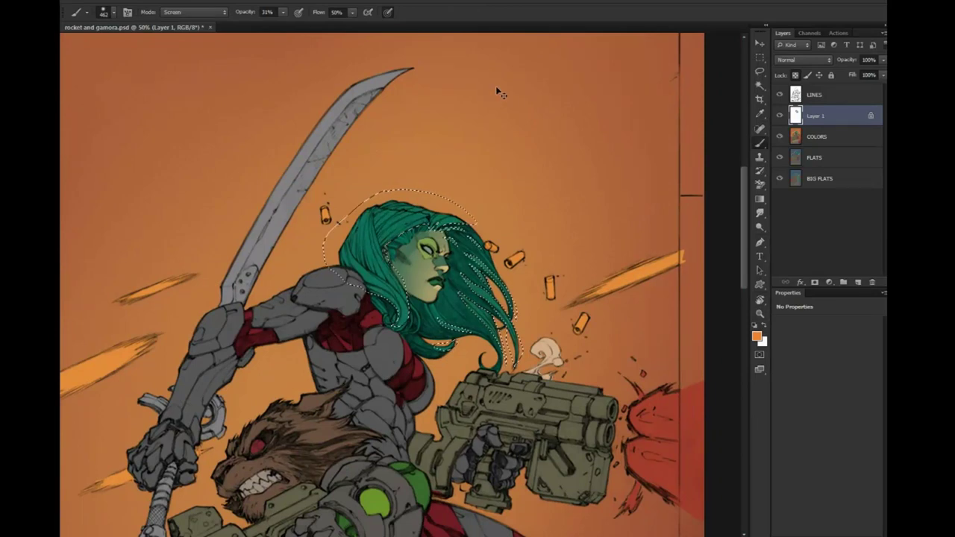
Paint the selected hair a lighter sampled teal with a brush of about 466
alt+click(413, 217)
click(756, 337)
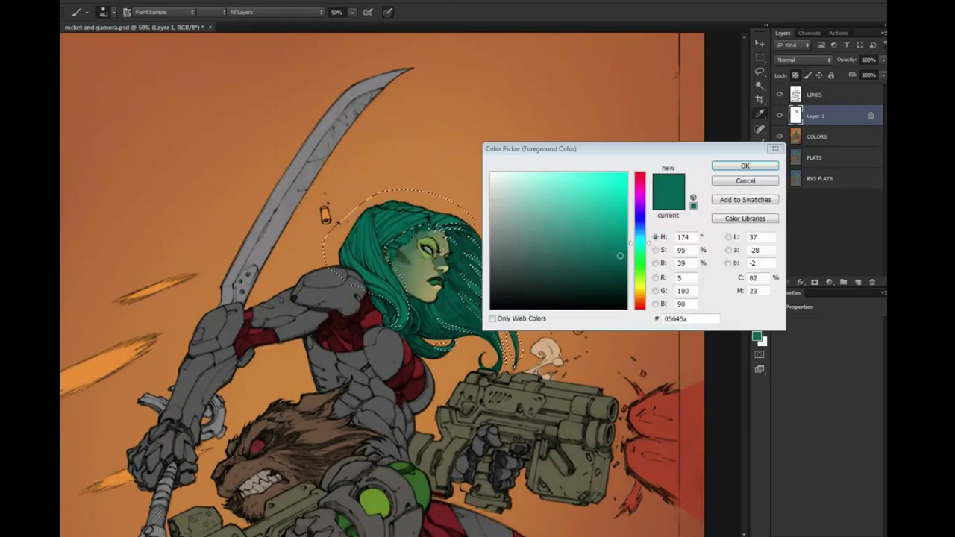
click(609, 204)
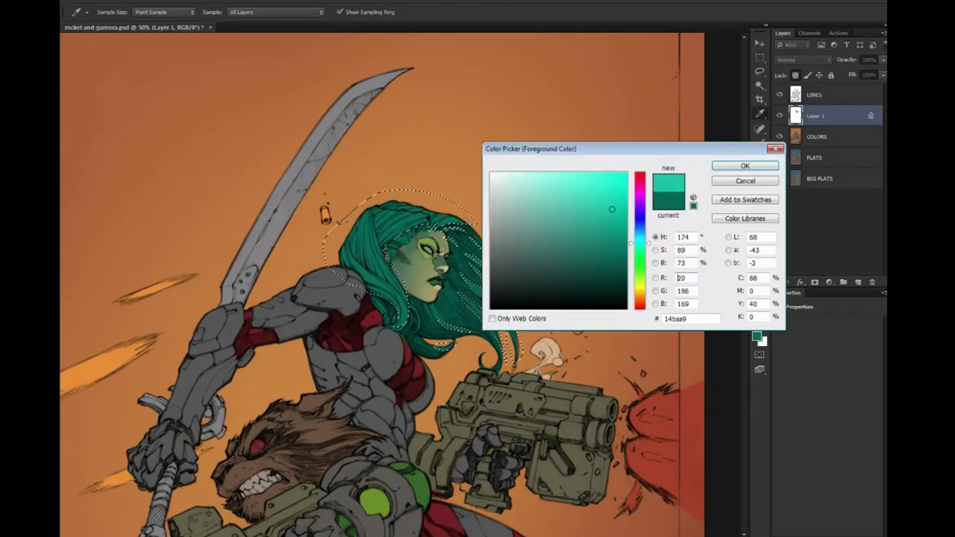
drag(609, 205, 618, 199)
click(744, 165)
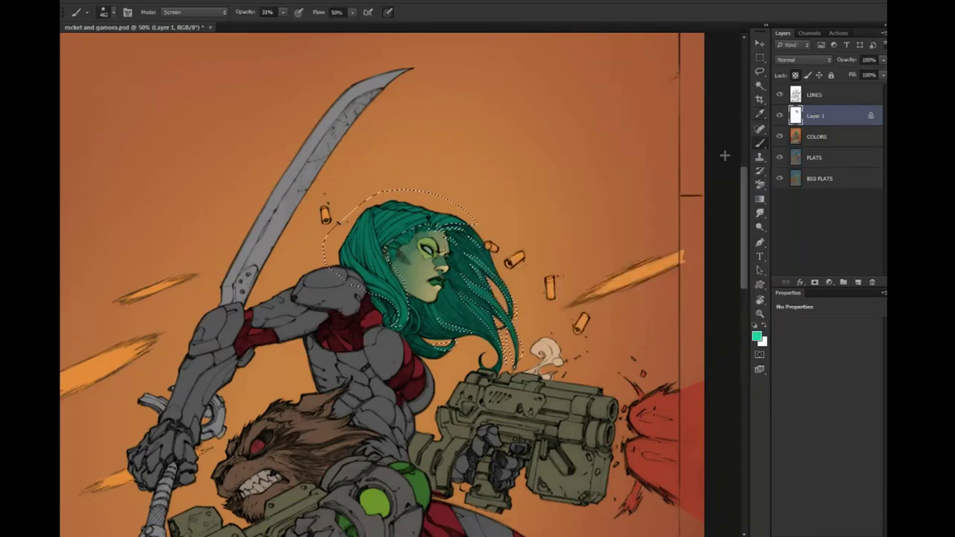
drag(478, 186, 523, 177)
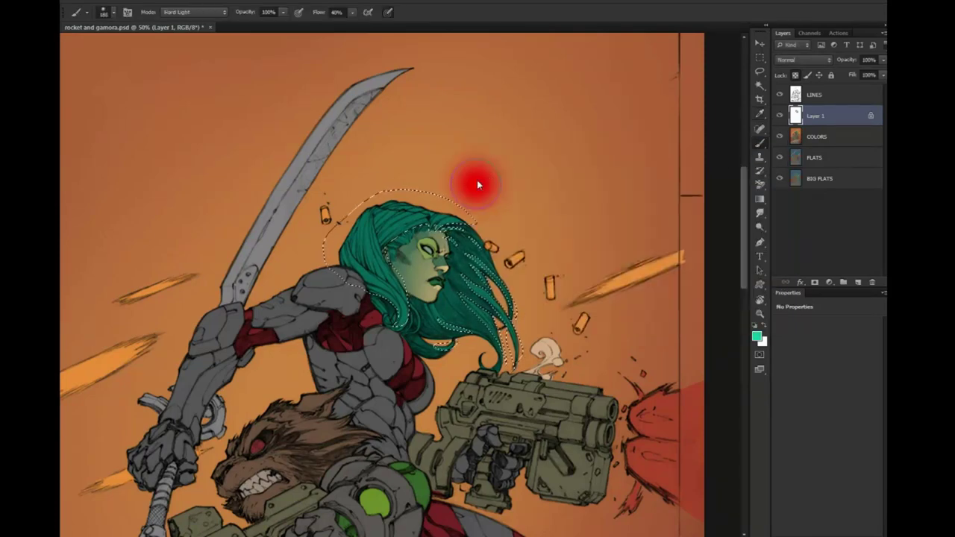
mouse_move(451, 207)
mouse_down()
mouse_move(485, 269)
mouse_move(482, 314)
mouse_move(425, 220)
mouse_move(403, 233)
mouse_move(394, 298)
mouse_up()
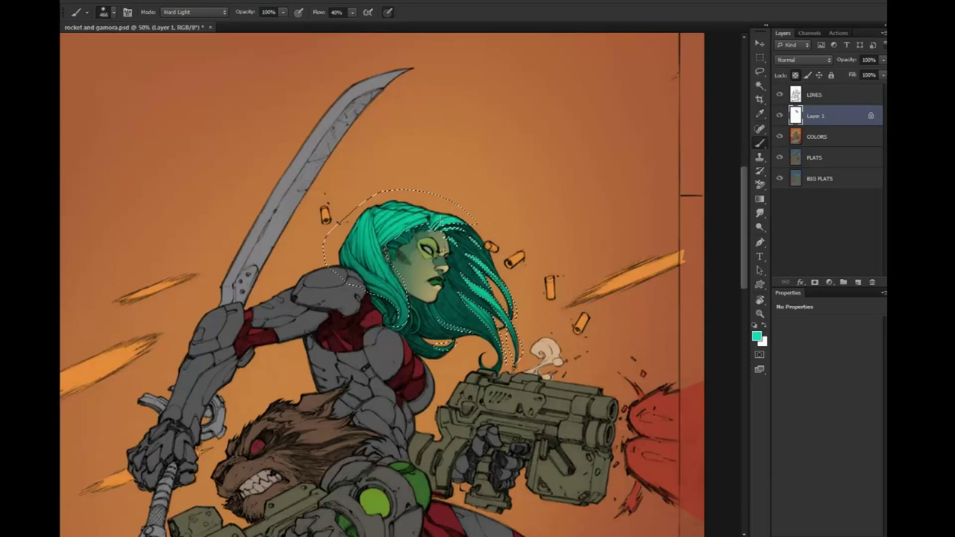
key(ctrl+d)
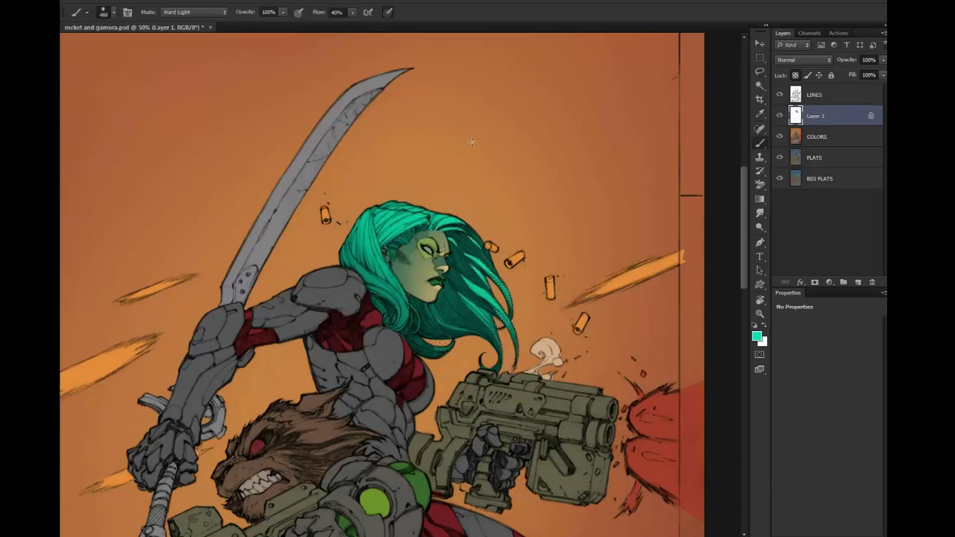
Zoom in on Gamora's head and lasso strands across the top and left edge of her hair
key(z)
click(446, 200)
click(467, 237)
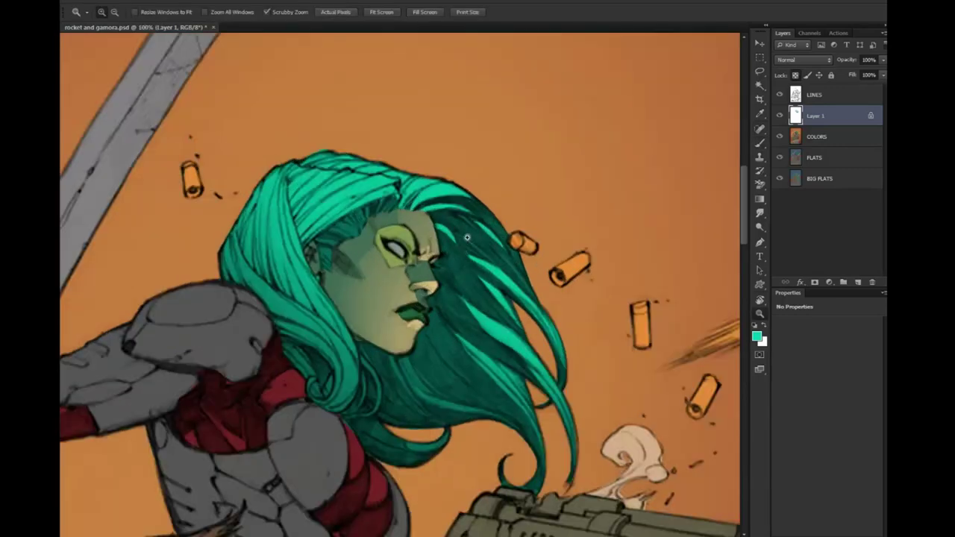
key(l)
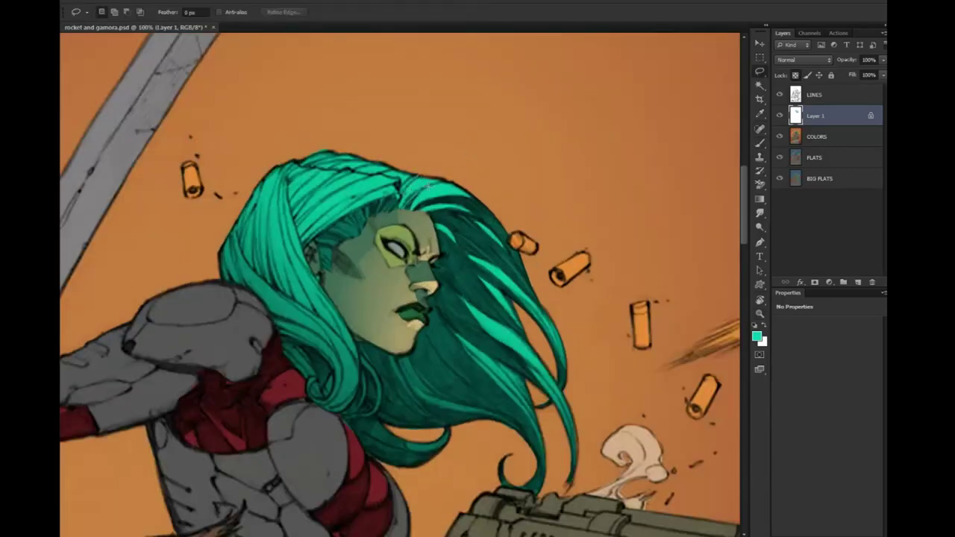
drag(429, 166, 406, 192)
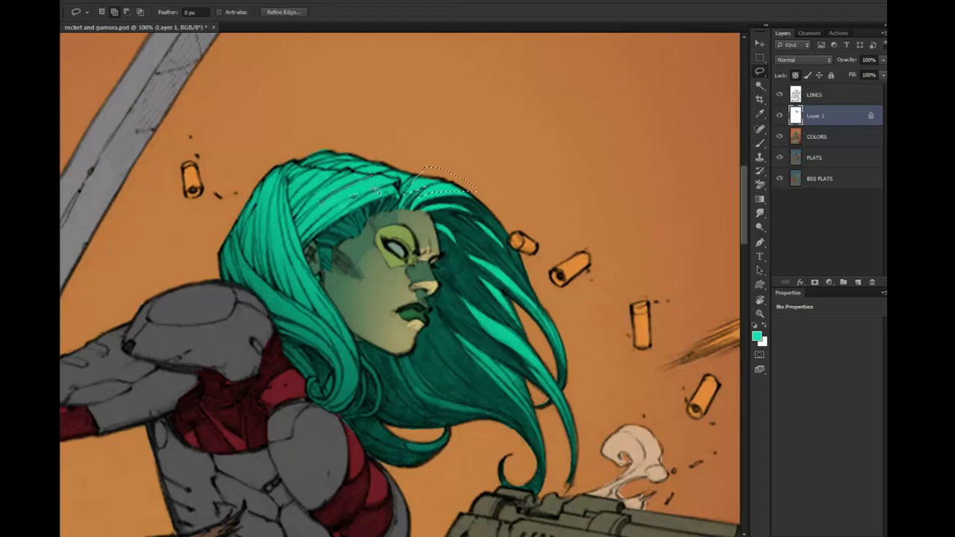
drag(396, 181, 350, 174)
mouse_move(314, 200)
mouse_down()
mouse_move(333, 174)
mouse_move(303, 183)
mouse_up()
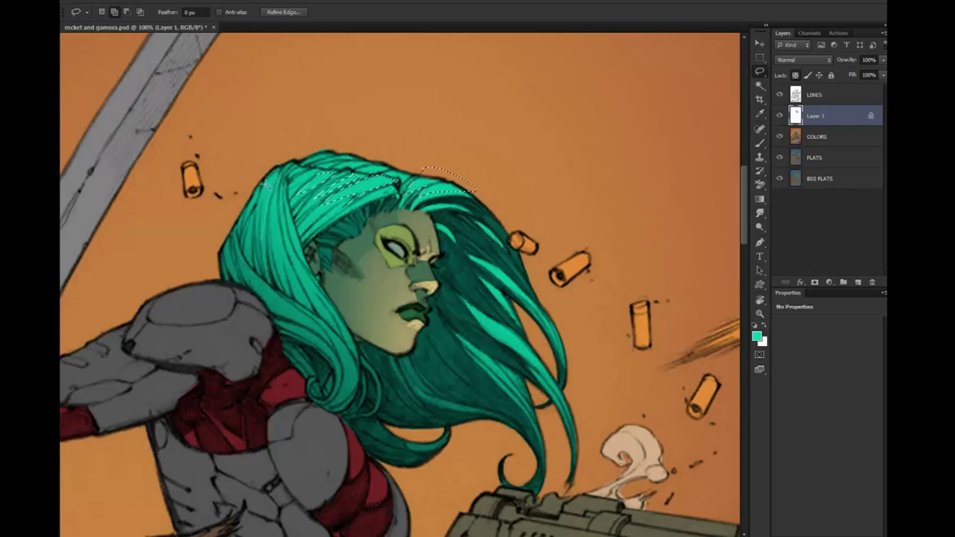
drag(281, 181, 280, 242)
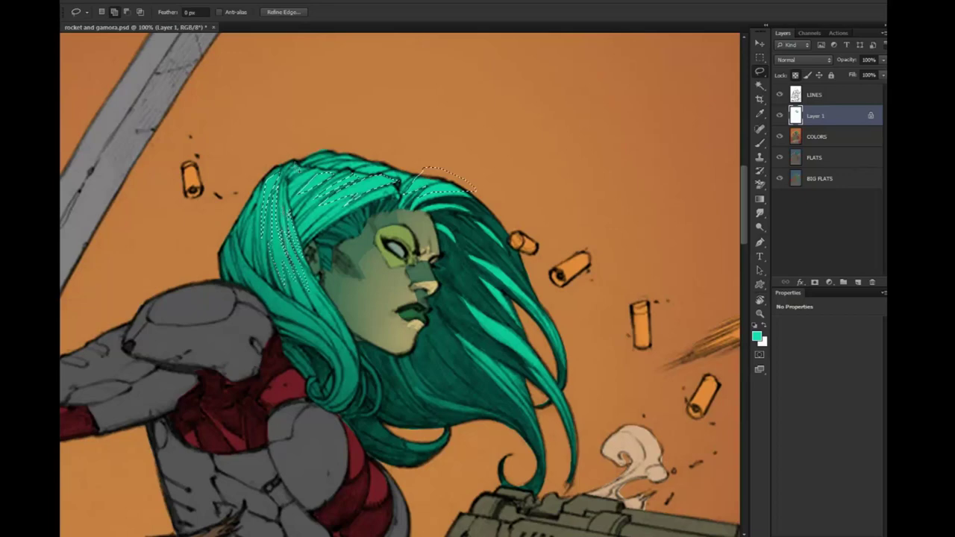
Paint the selected strands brighter cyan, deselect, and zoom out to the page
key(b)
drag(276, 239, 433, 186)
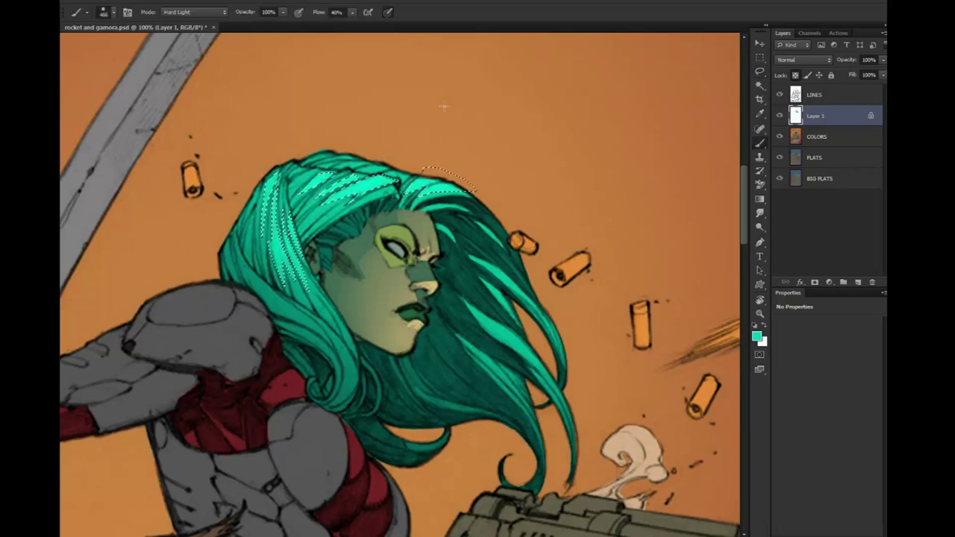
key(ctrl+d)
key(z)
key(ctrl+minus)
key(ctrl+minus)
key(ctrl+minus)
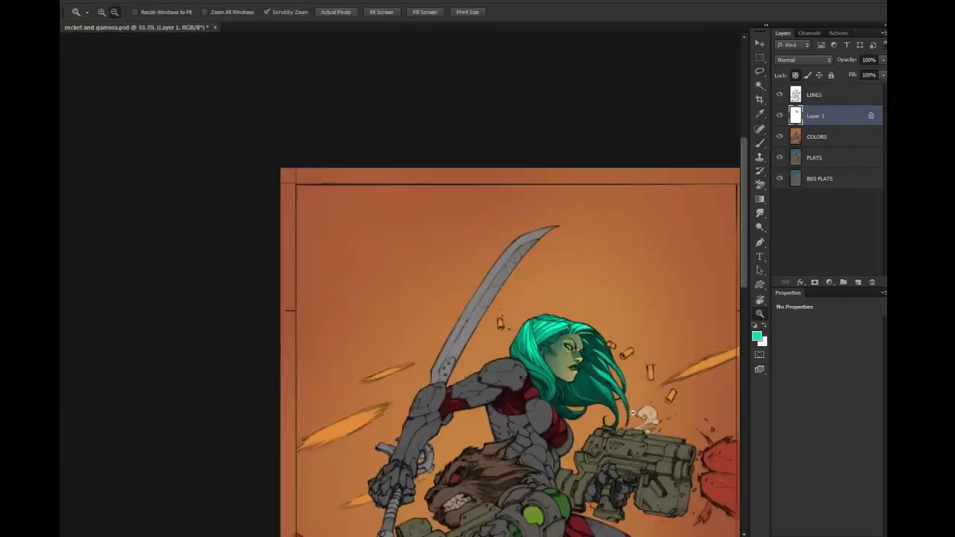
scroll(478, 152, up, 2)
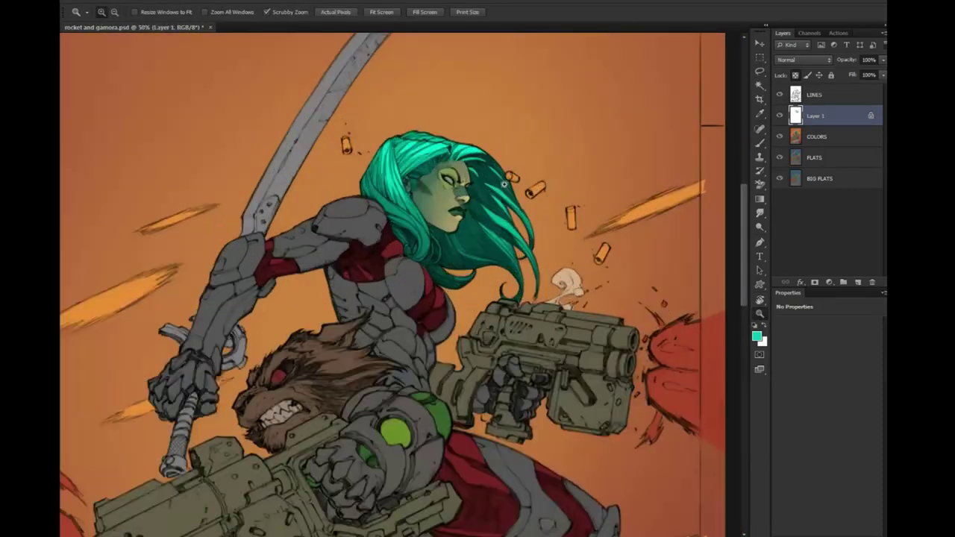
Glaze the right hair strands with background orange-brown at 23% opacity, brush about 486
click(503, 234)
key(l)
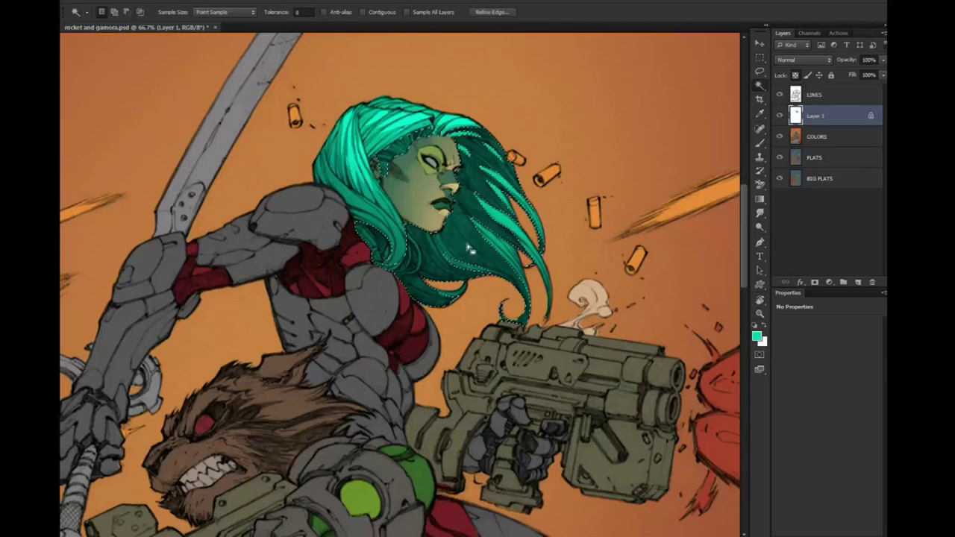
key(ctrl+shift+d)
key(b)
alt+click(690, 253)
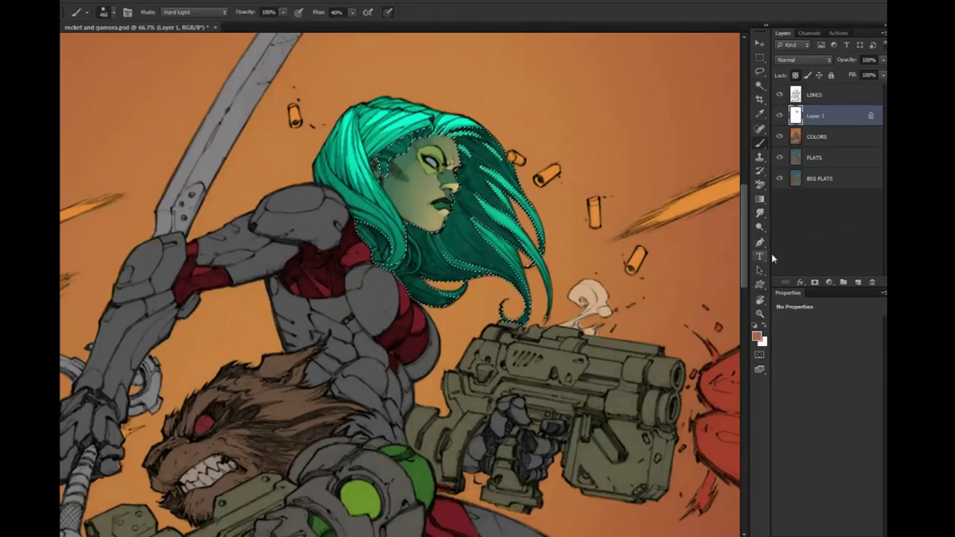
key(2)
key(3)
drag(560, 167, 597, 166)
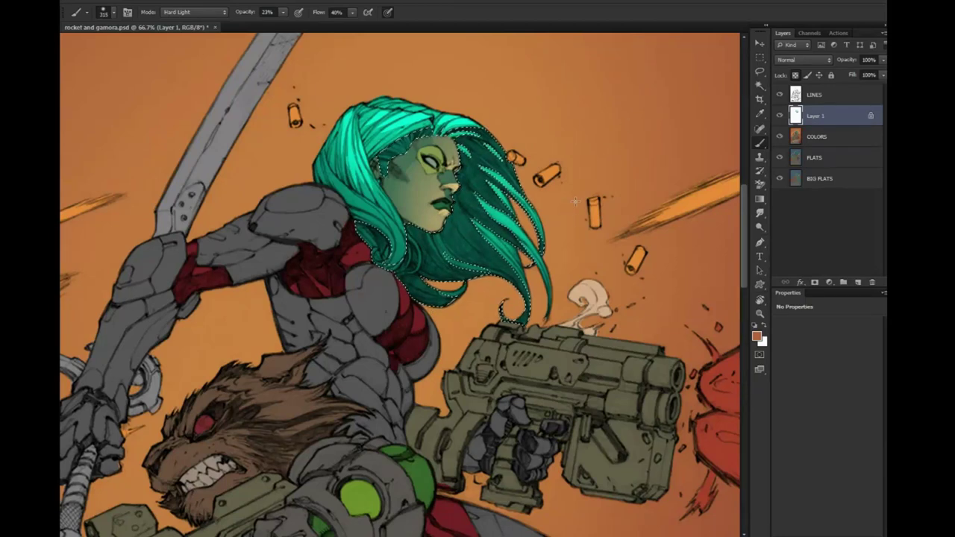
drag(567, 216, 615, 217)
drag(522, 224, 483, 154)
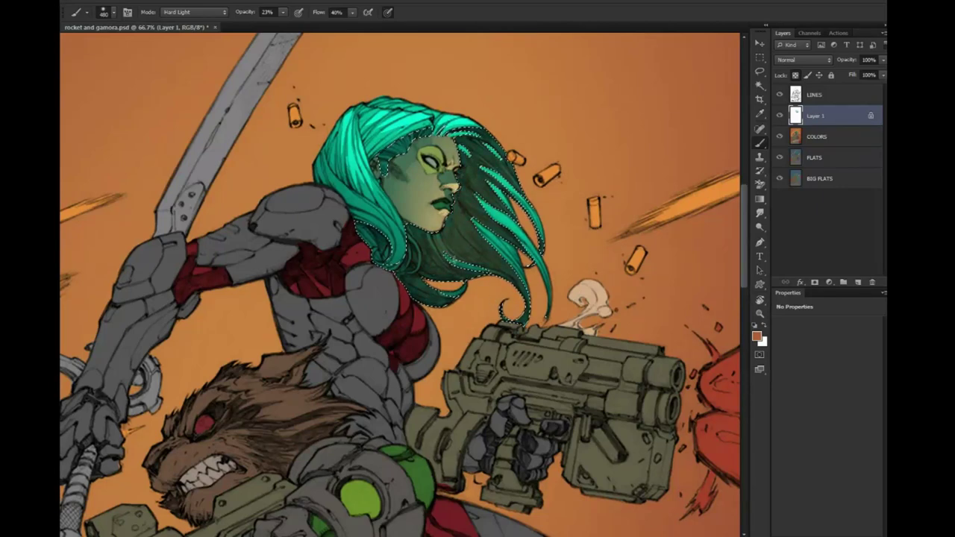
Check the hair by toggling its selection, then zoom out and back in on Gamora
key(ctrl+d)
key(l)
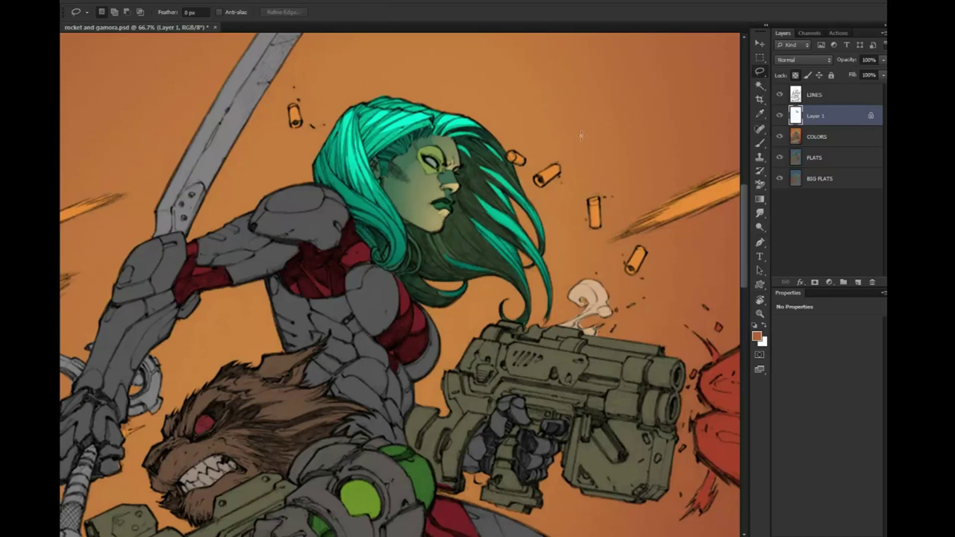
key(ctrl+shift+d)
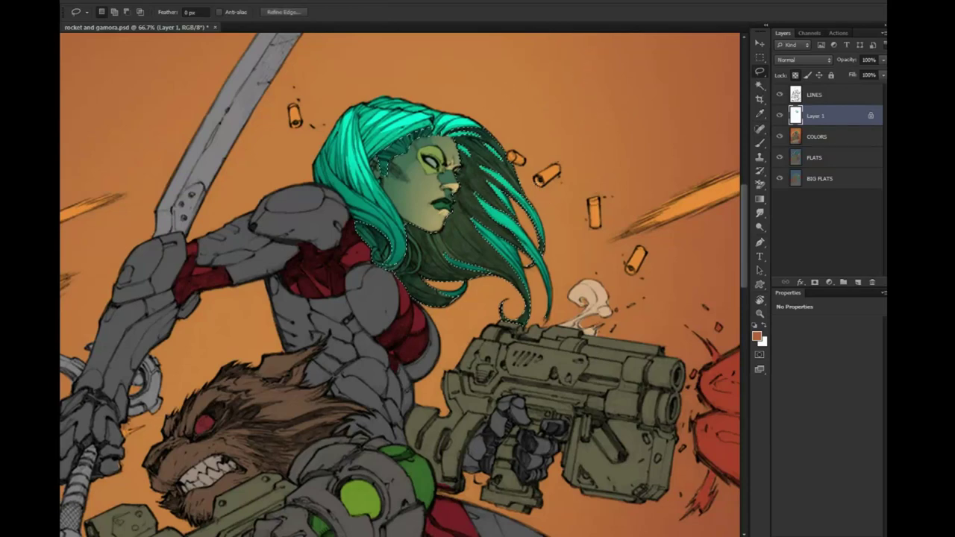
key(b)
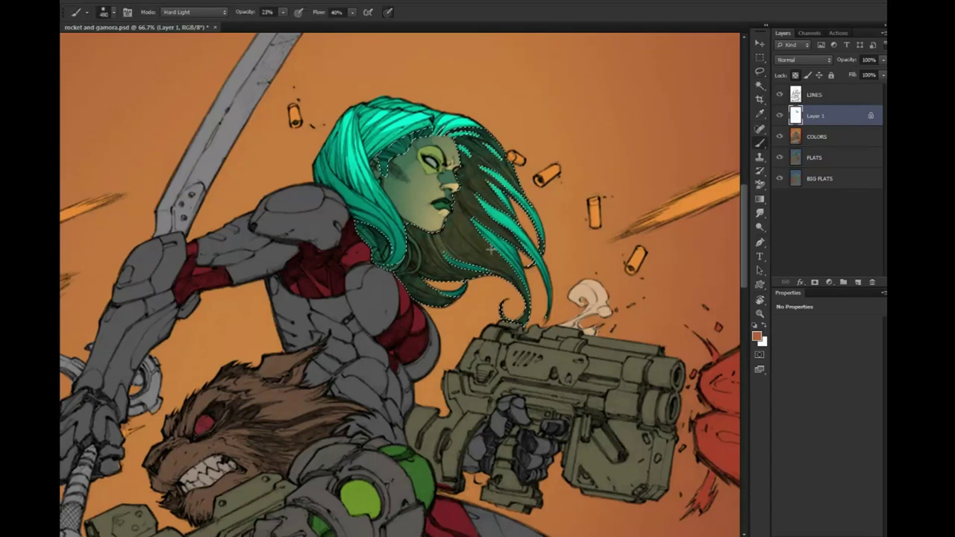
key(ctrl+d)
key(z)
alt+click(674, 367)
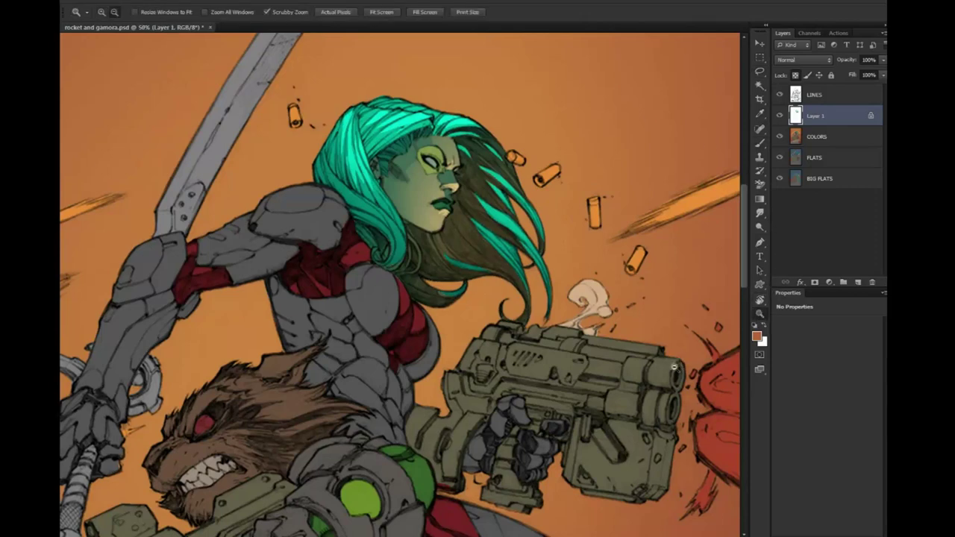
drag(636, 304, 561, 187)
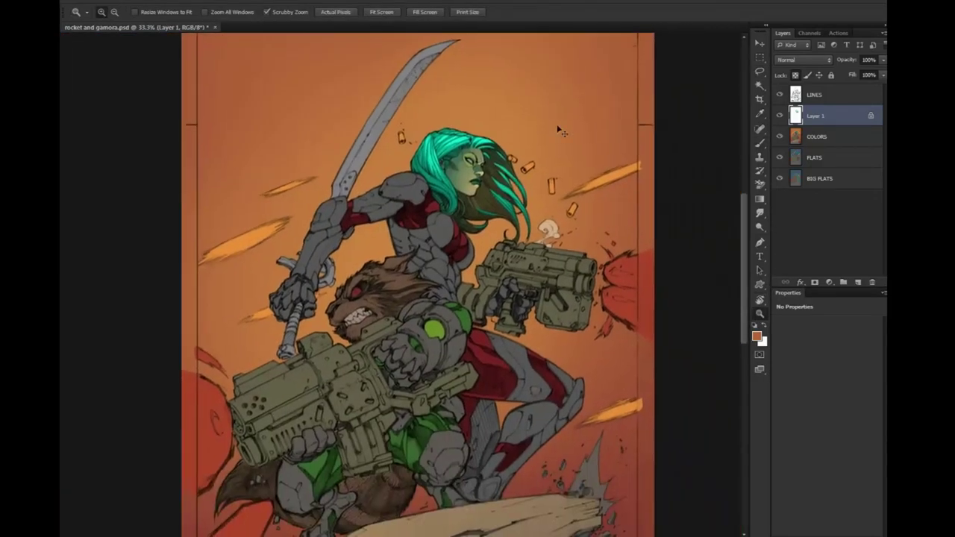
click(502, 197)
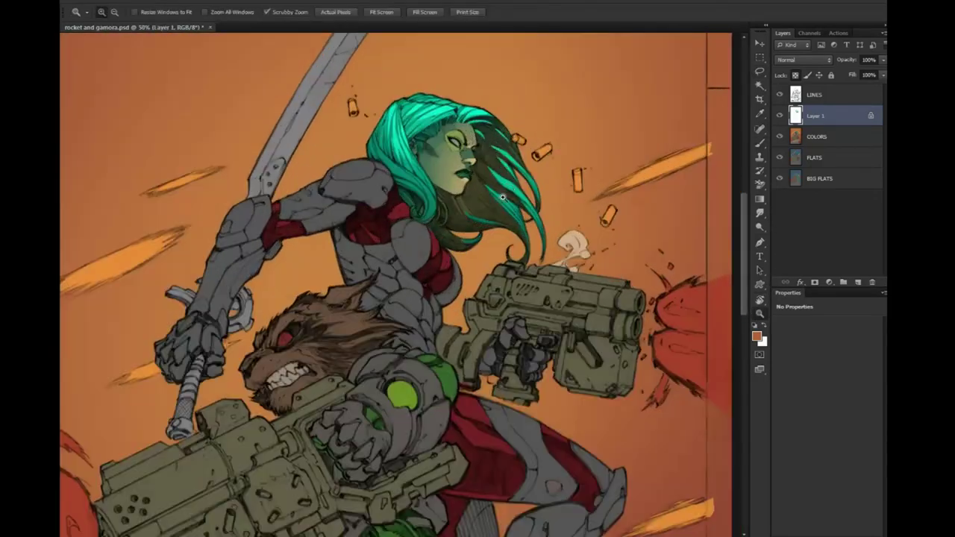
click(459, 116)
Swap between lasso and brush, then zoom out to the full artwork and back onto Gamora's face
key(l)
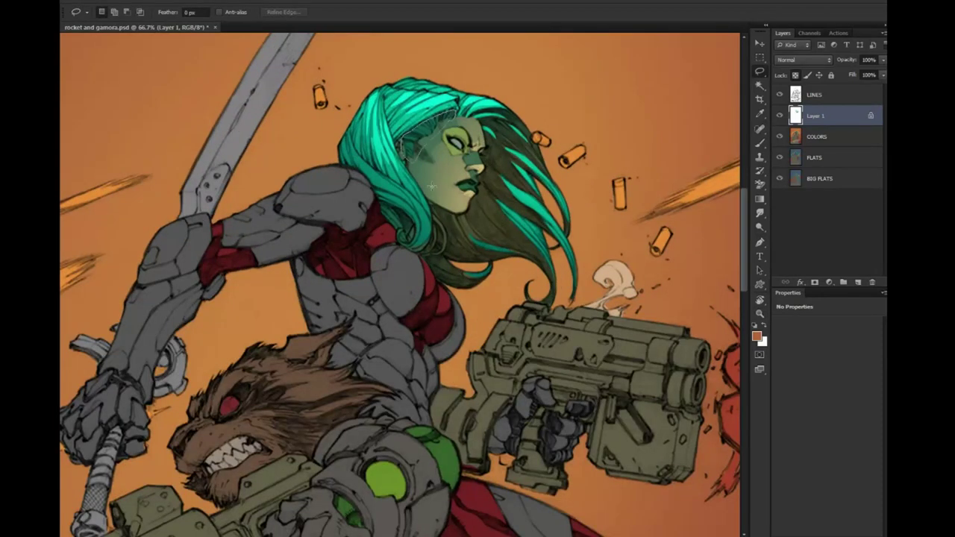
key(b)
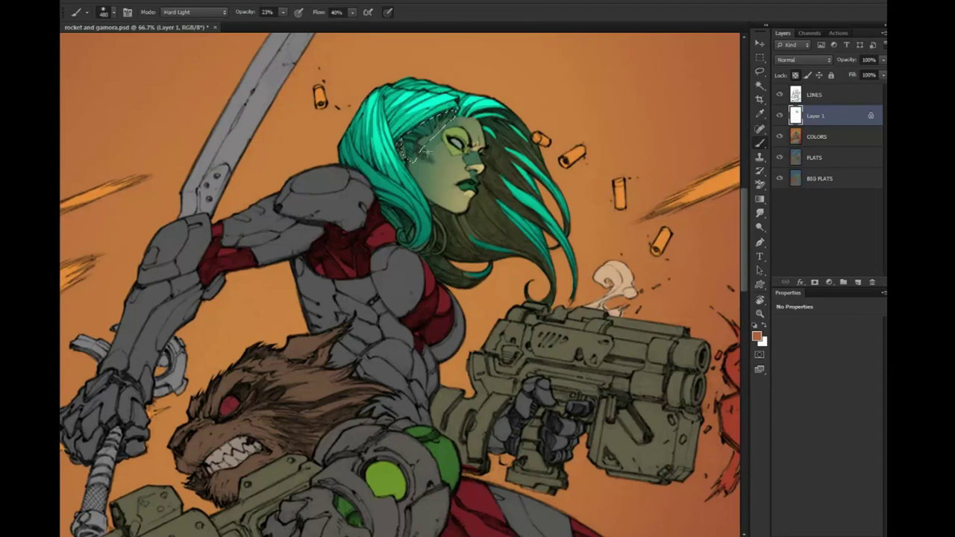
key(l)
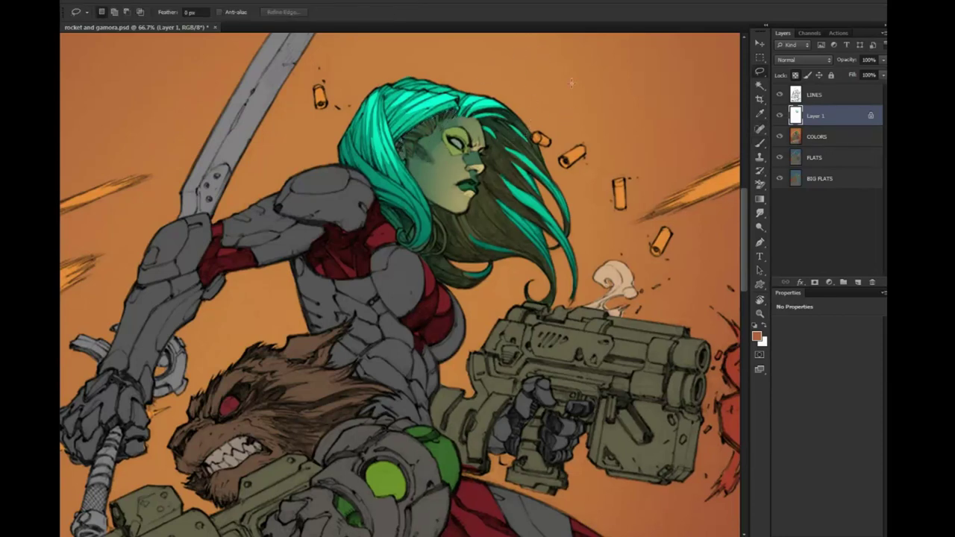
click(760, 314)
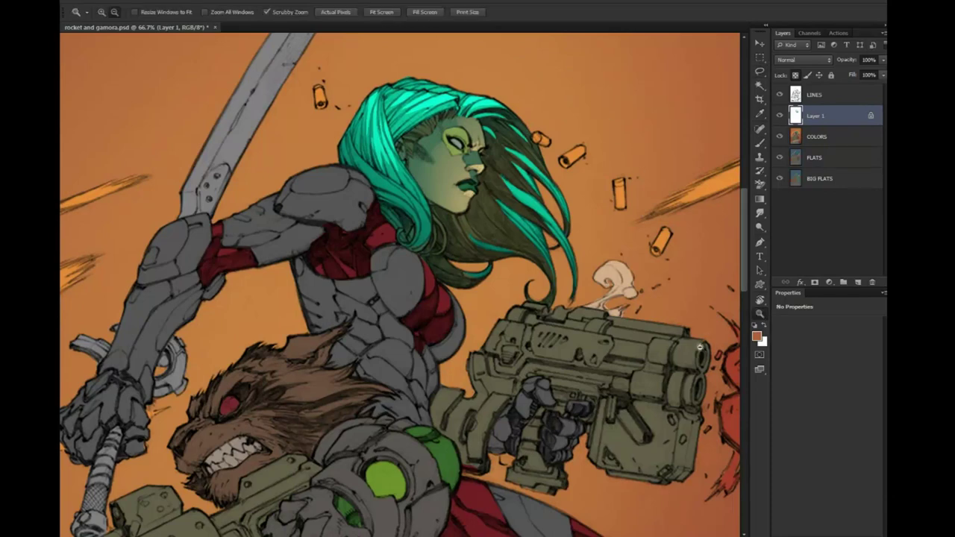
key(ctrl+minus)
key(ctrl+minus)
key(ctrl+minus)
mouse_move(618, 229)
mouse_down()
mouse_move(570, 196)
mouse_move(558, 90)
mouse_up()
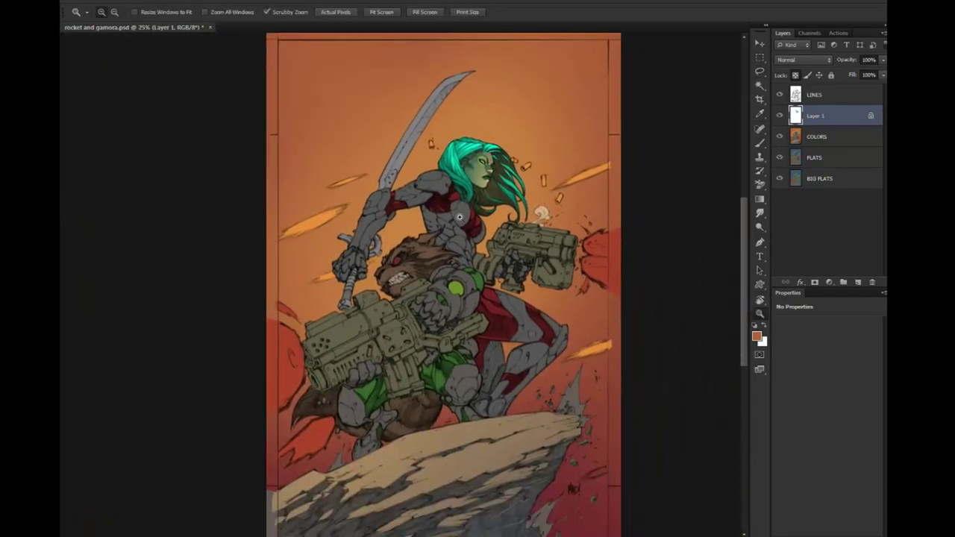
click(489, 181)
click(490, 182)
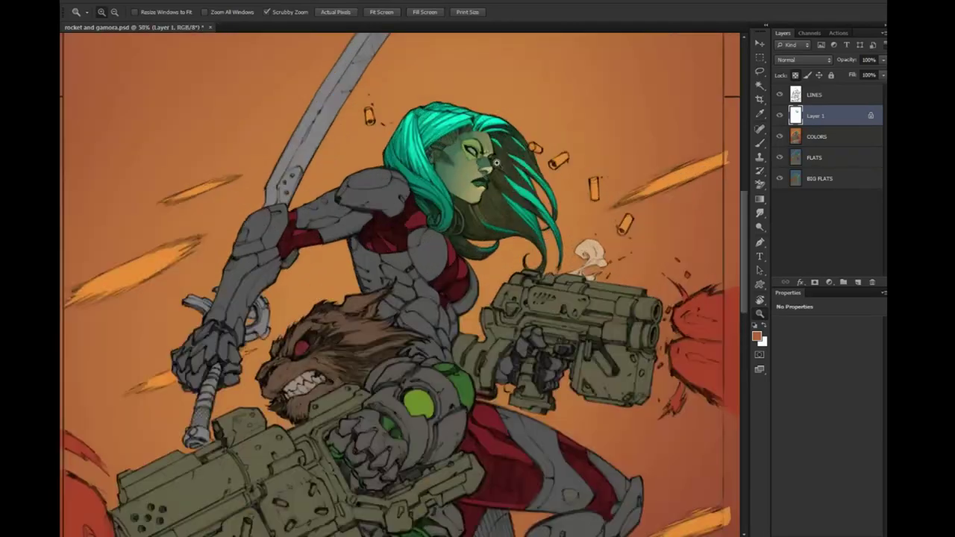
Magic Wand the hair and face, and merge Layer 1 down into COLORS
key(w)
click(484, 153)
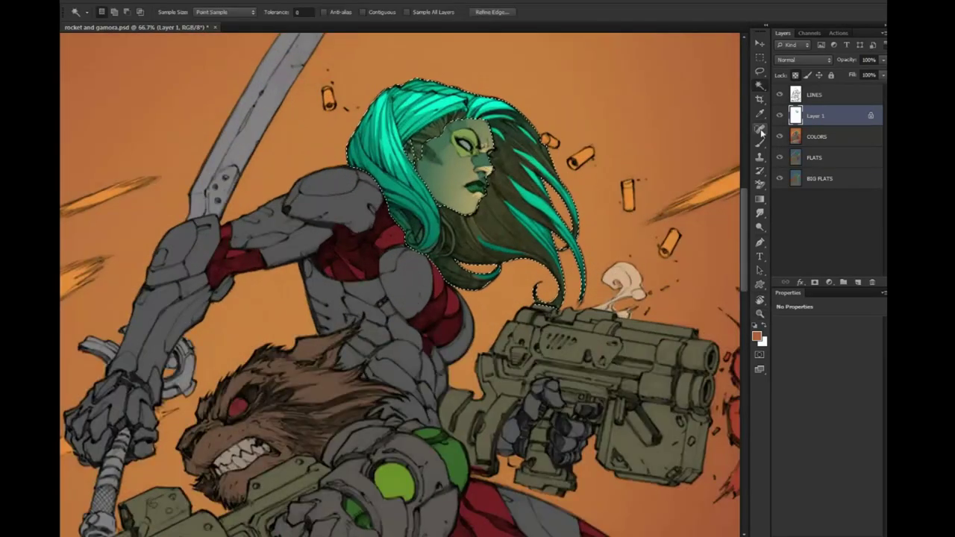
right_click(825, 122)
click(862, 361)
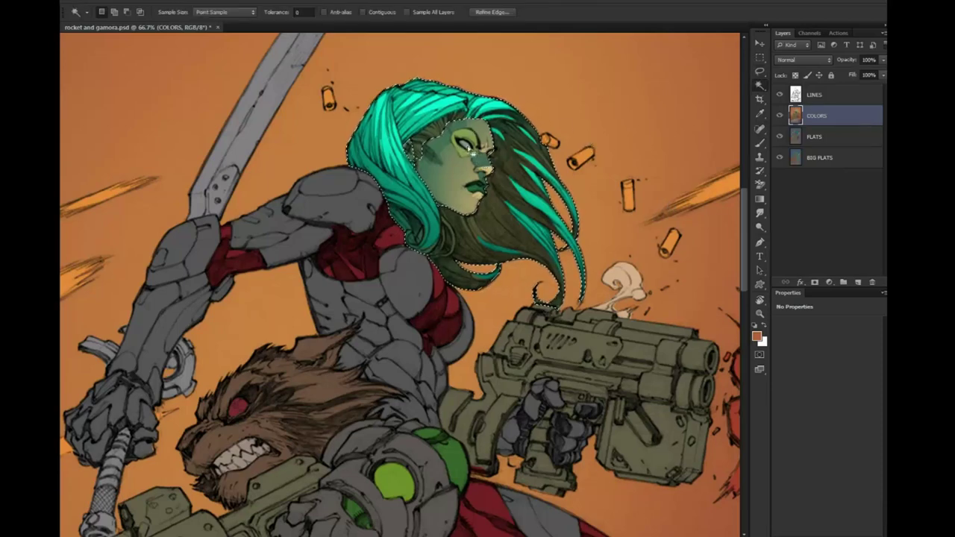
Magic Wand Gamora's eye, brighten it with the brush, then zoom out and back onto her hair
click(501, 152)
click(468, 146)
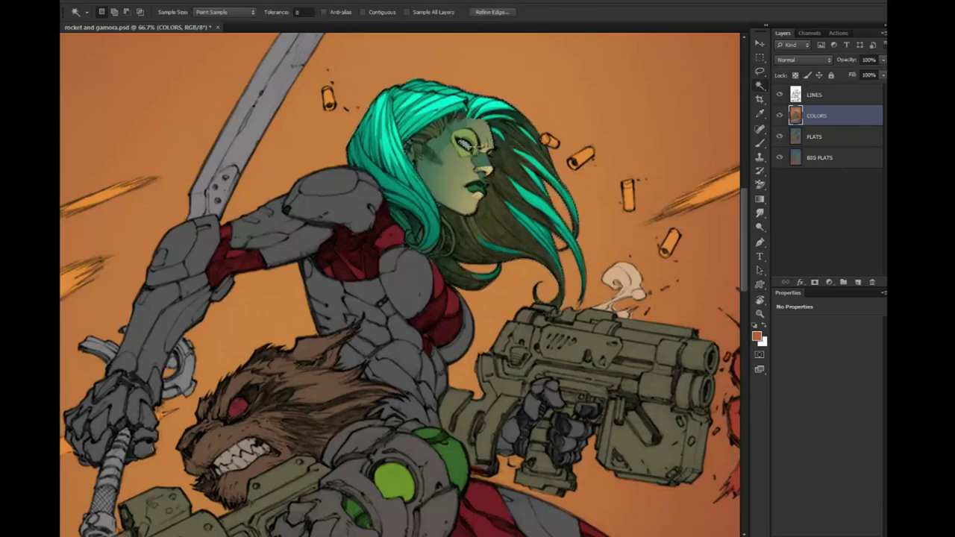
key(b)
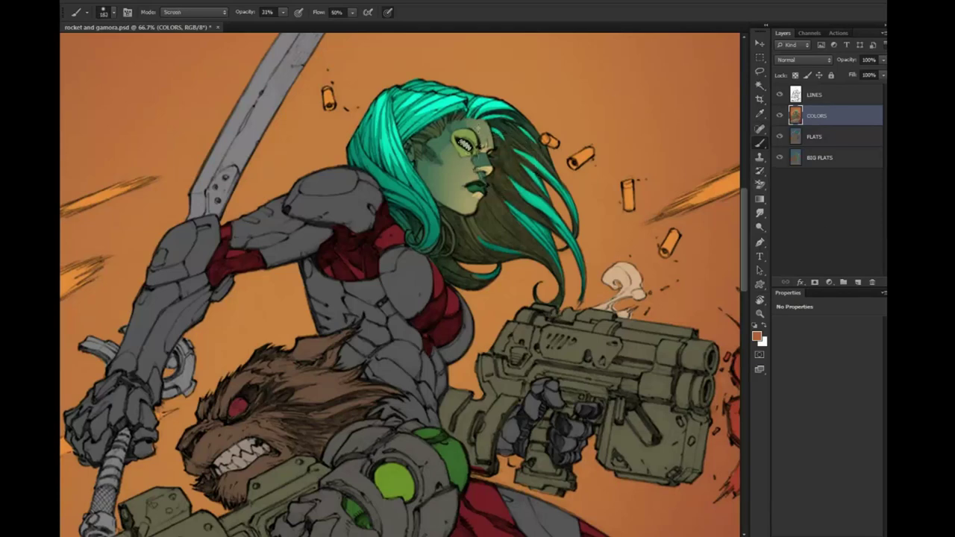
key(ctrl+d)
key(z)
alt+click(546, 196)
drag(546, 195, 513, 140)
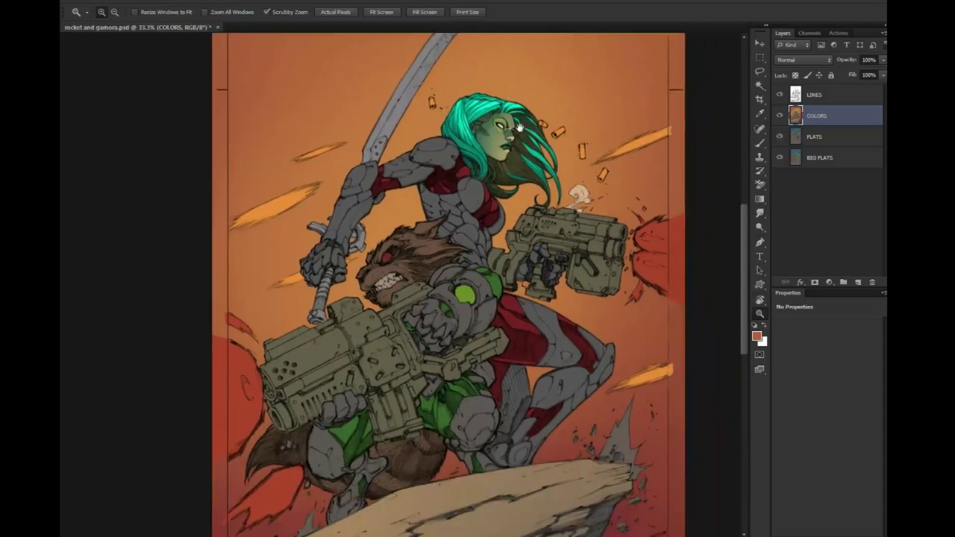
click(518, 180)
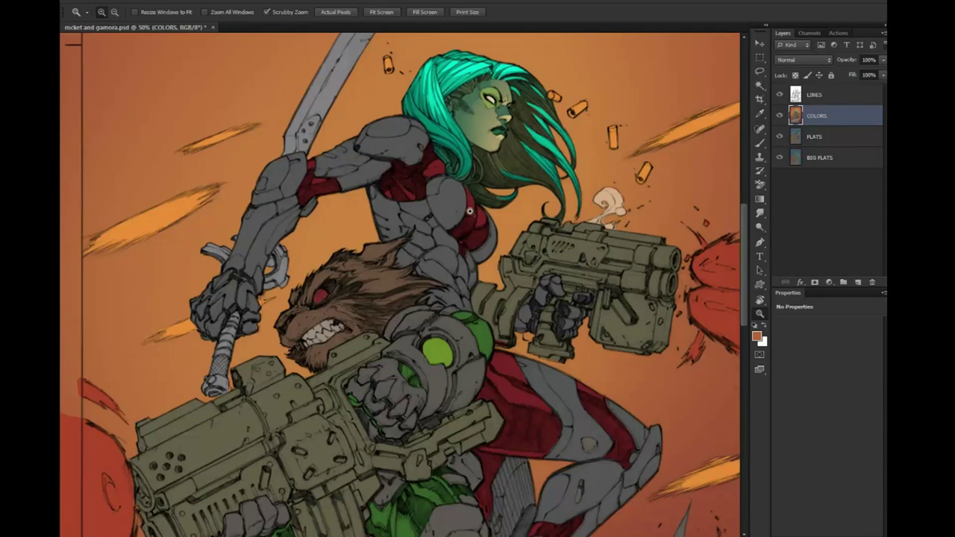
Add a new empty layer and lasso Gamora's red sleeve and chest armour
key(ctrl+shift+alt+n)
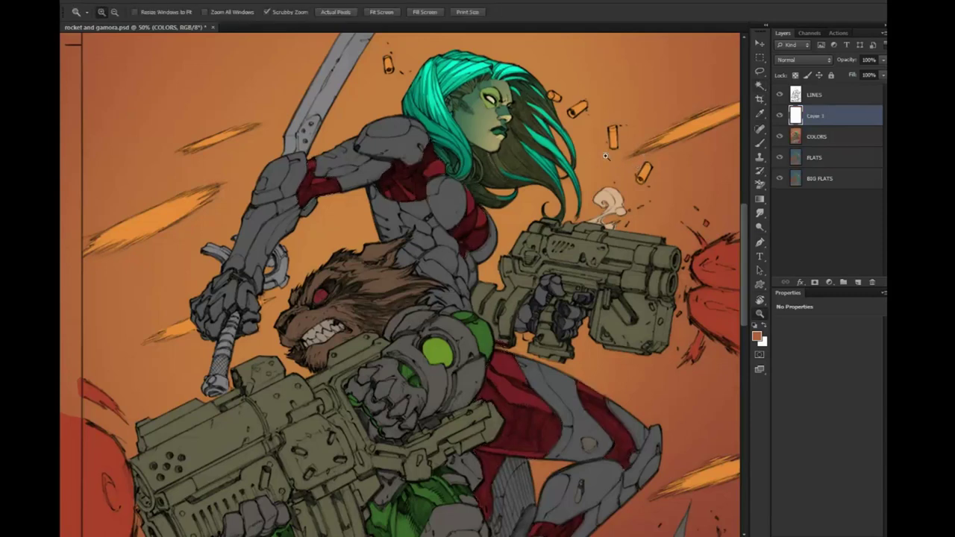
click(415, 179)
key(l)
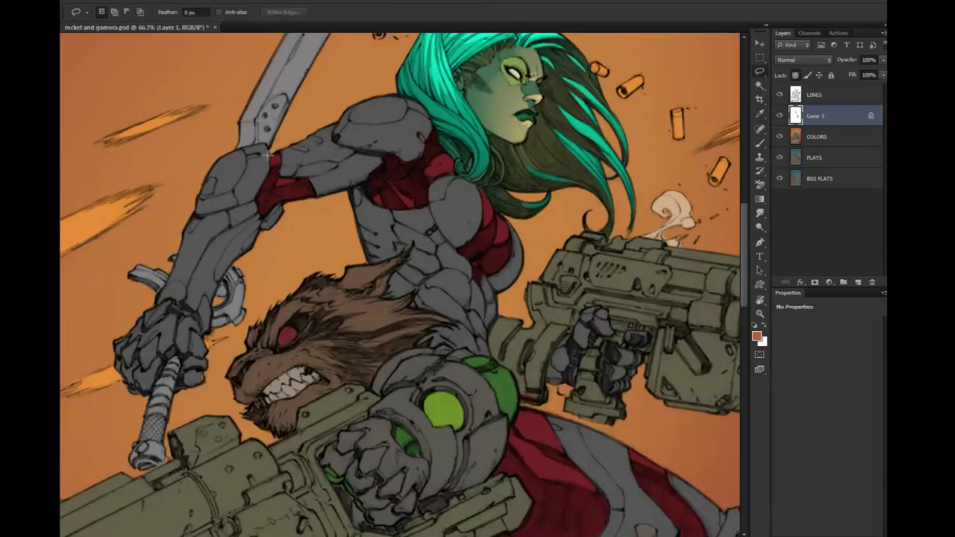
drag(274, 157, 269, 150)
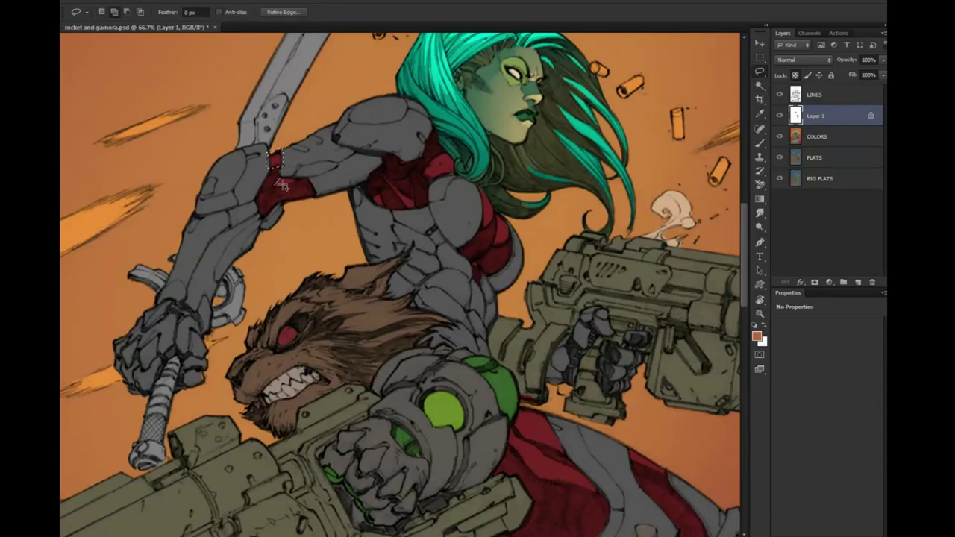
drag(274, 162, 291, 182)
mouse_move(382, 195)
mouse_down()
mouse_move(409, 213)
mouse_move(452, 150)
mouse_move(477, 183)
mouse_move(481, 229)
mouse_move(499, 213)
mouse_move(497, 225)
mouse_up()
Rotate the view and extend the selection over the red leg armour panels
drag(558, 267, 476, 121)
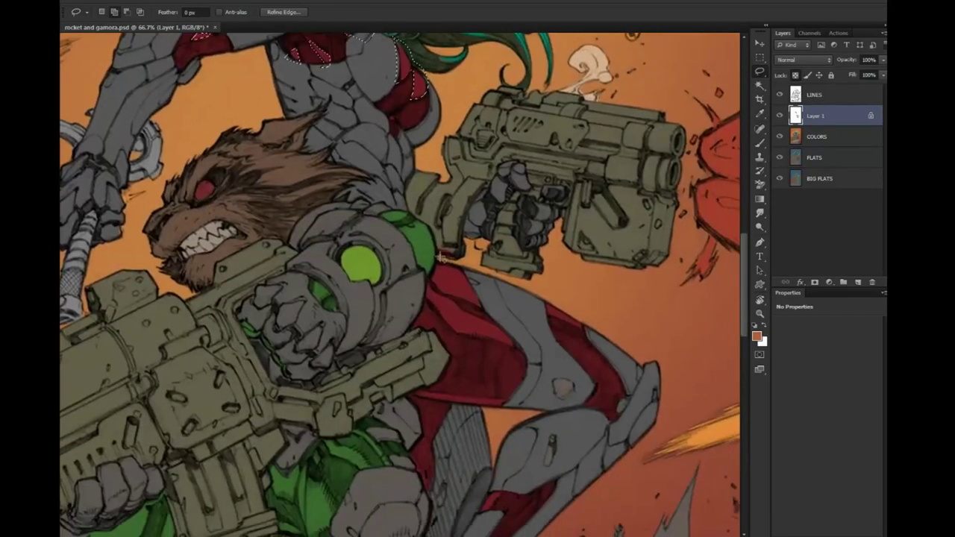
drag(437, 256, 483, 309)
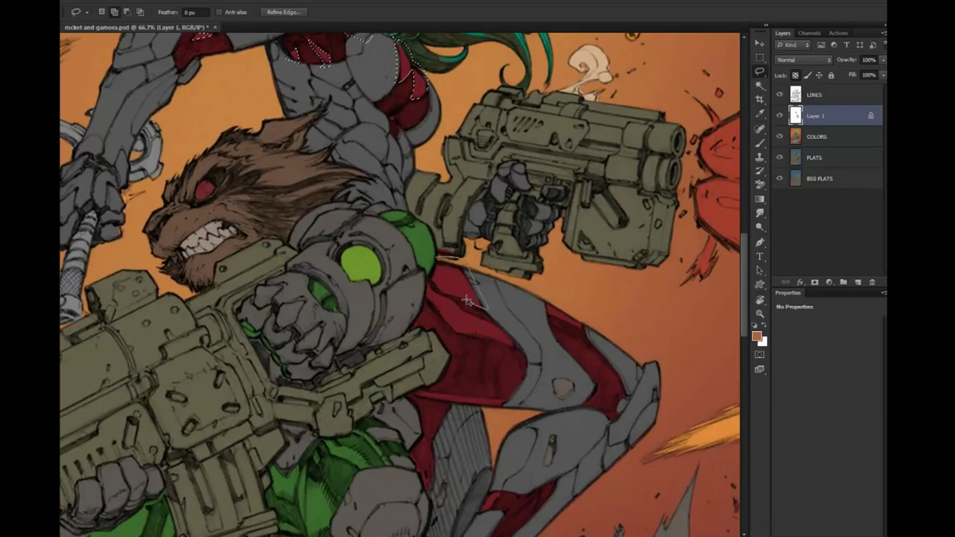
drag(444, 296, 427, 264)
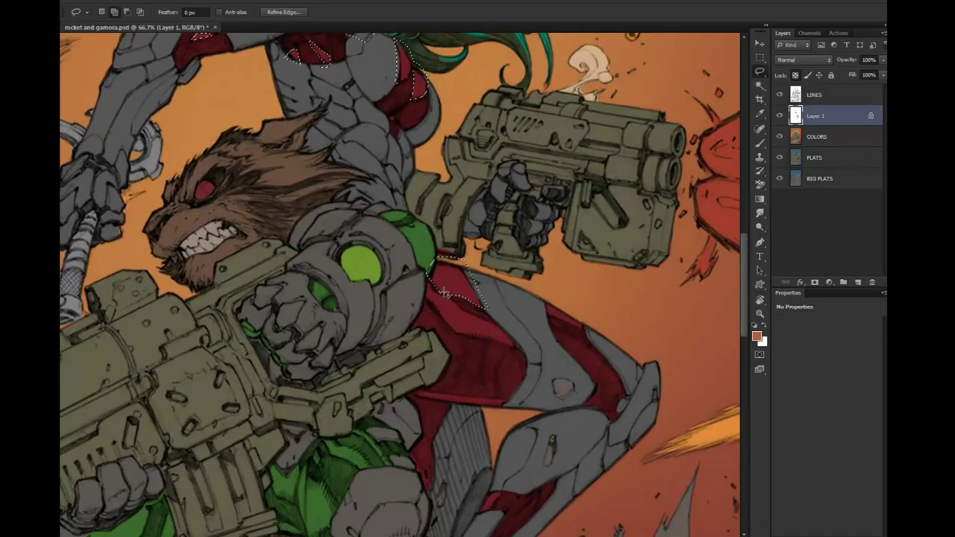
key(r)
drag(517, 221, 481, 223)
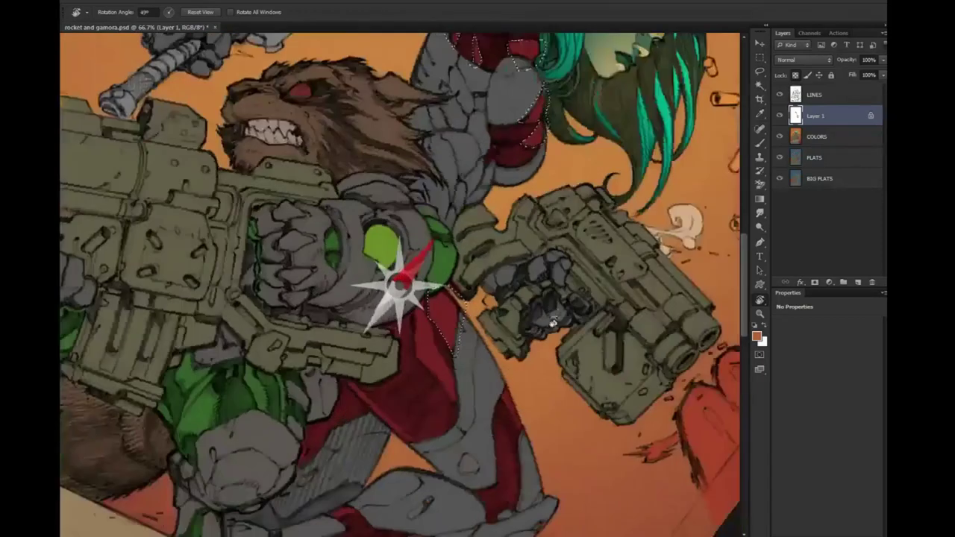
drag(418, 330, 398, 374)
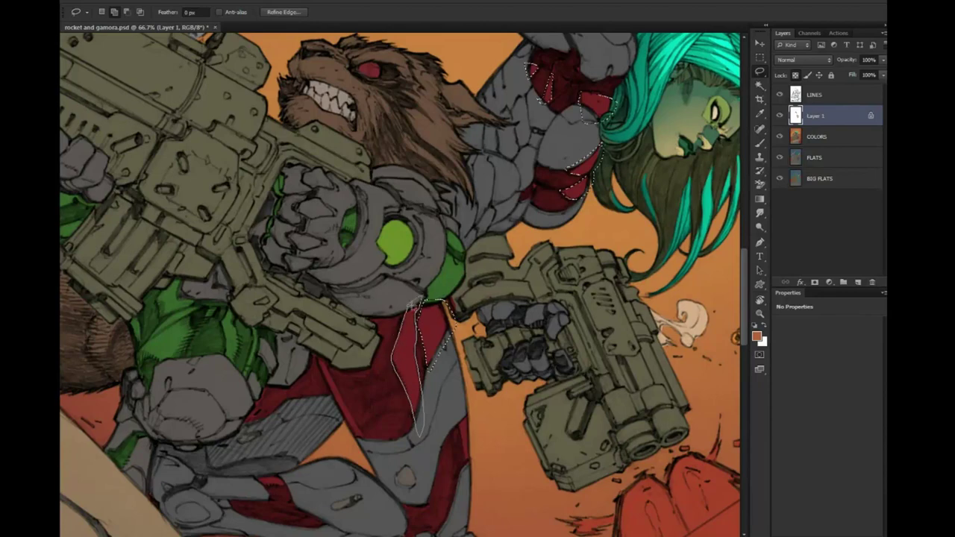
drag(391, 358, 420, 300)
drag(314, 351, 343, 421)
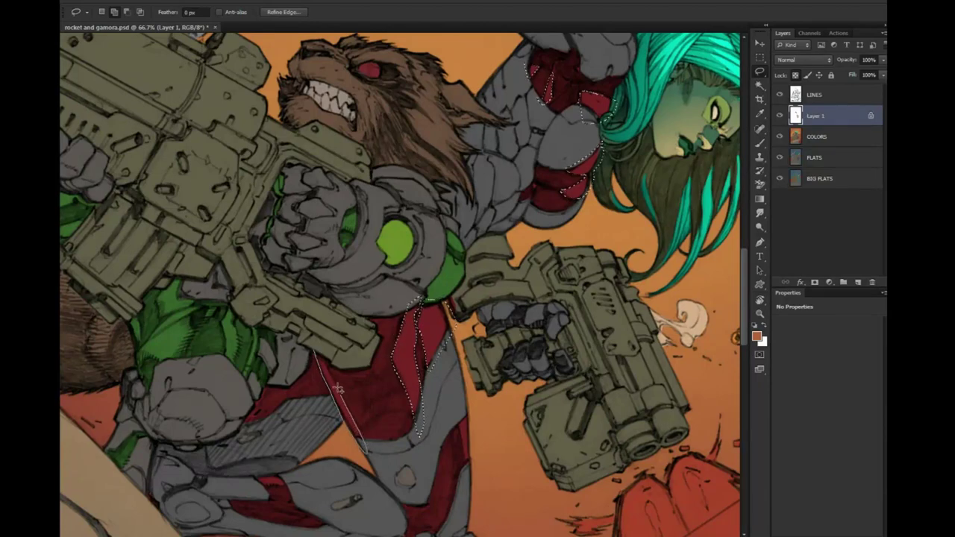
drag(351, 414, 321, 351)
Trim the selection around the red leg panel and knee, then reset the view upright
key(alt)
scroll(373, 351, down, 1)
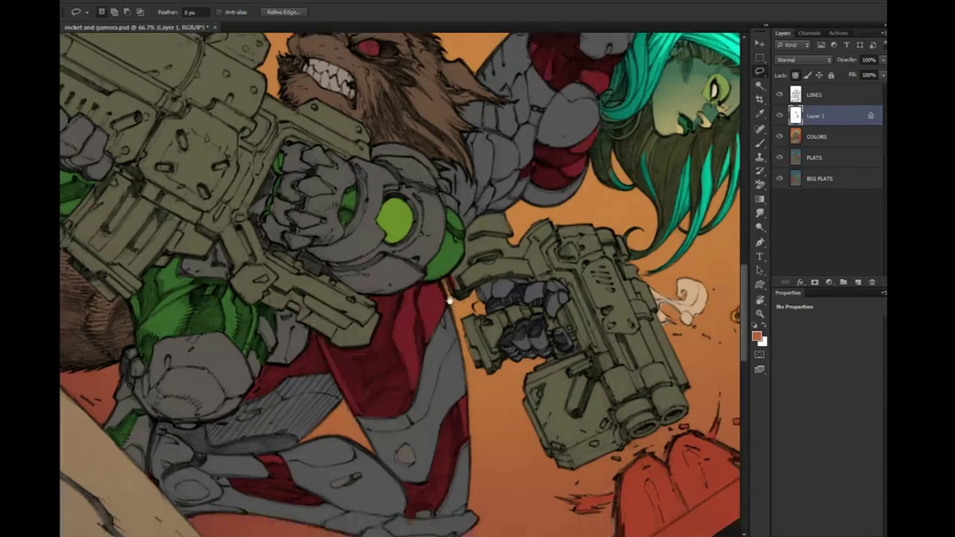
scroll(418, 321, down, 4)
drag(444, 303, 447, 282)
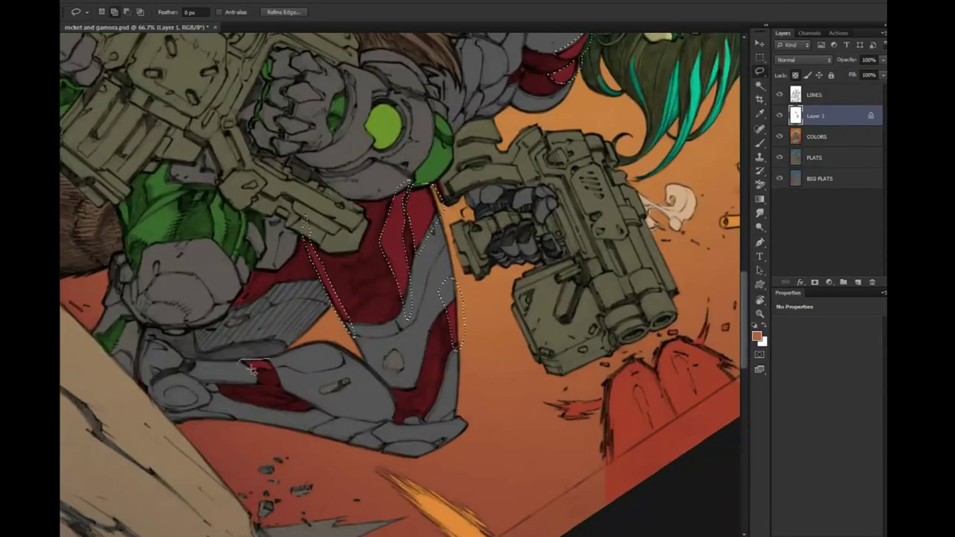
drag(256, 361, 277, 358)
click(760, 314)
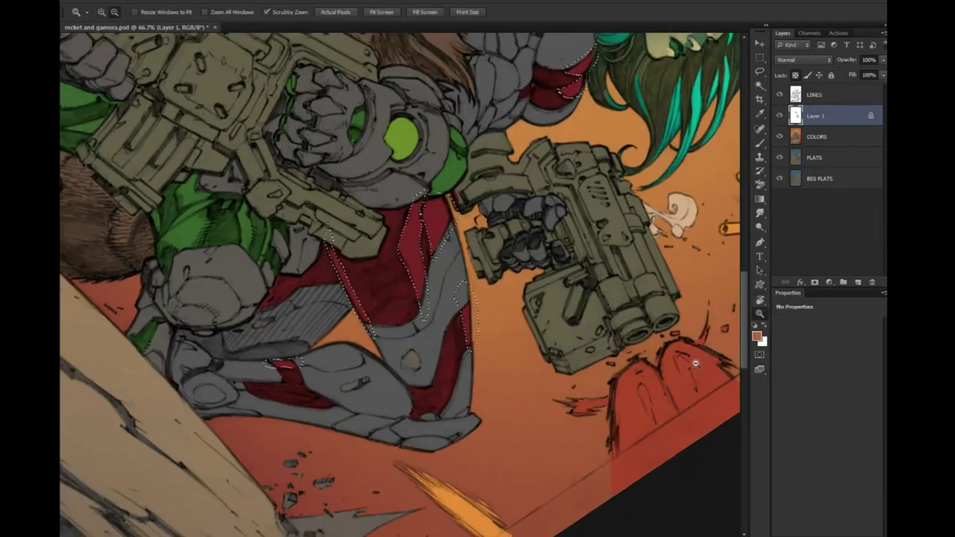
key(r)
mouse_move(448, 186)
mouse_down()
mouse_move(405, 152)
mouse_move(481, 145)
mouse_up()
key(z)
alt+click(694, 348)
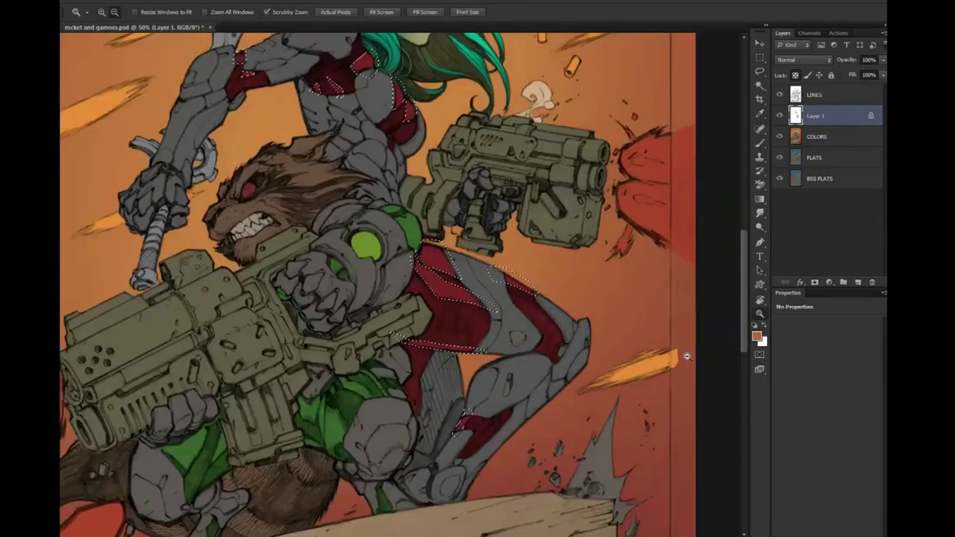
Set up the brush at a size large enough to cover the red armour
key(g)
key(b)
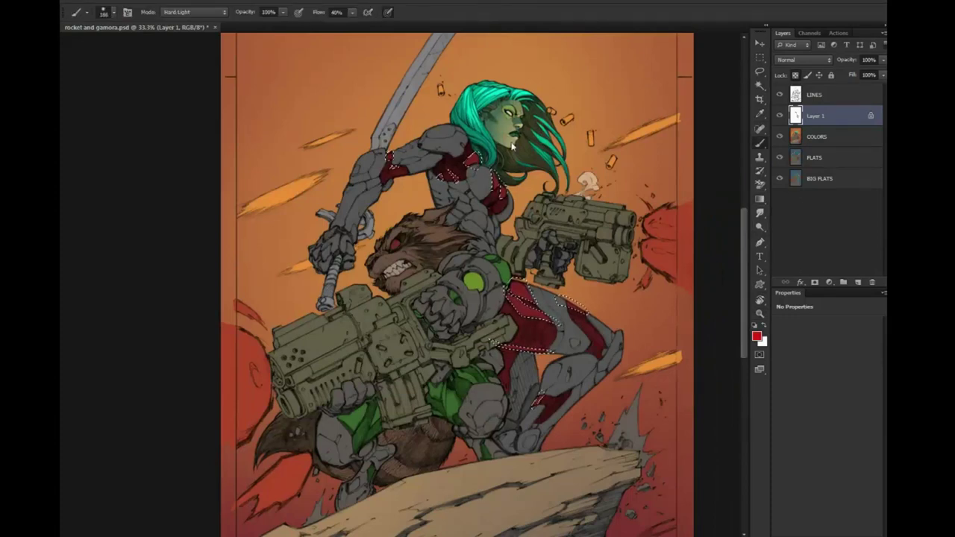
drag(508, 139, 493, 139)
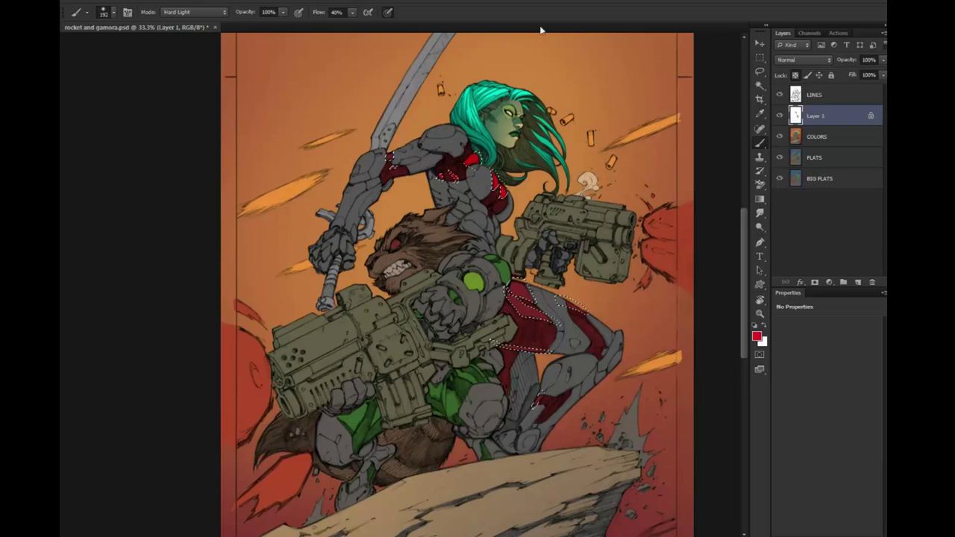
drag(501, 144, 537, 144)
Clear the red armour selection and recentre the zoomed artwork
key(ctrl+d)
key(l)
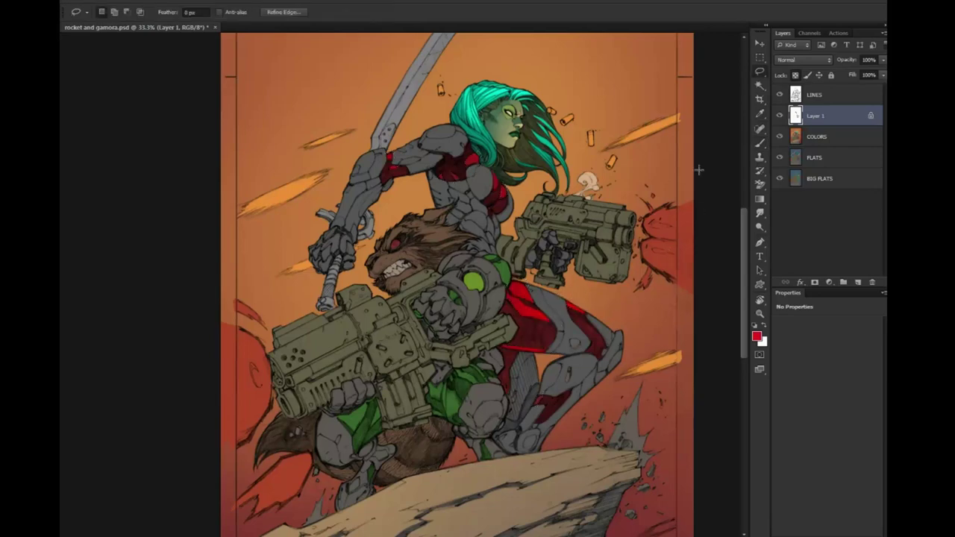
click(760, 312)
alt+click(697, 335)
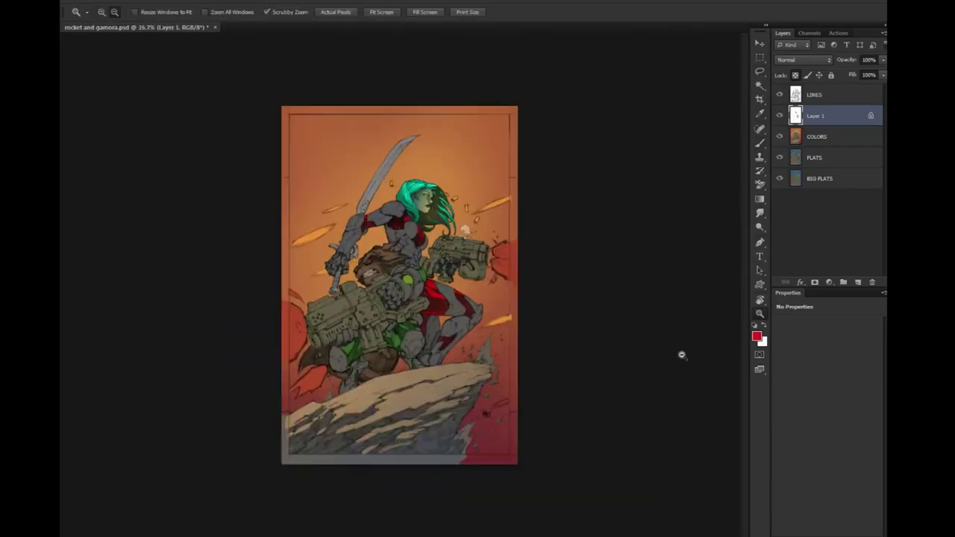
click(431, 288)
click(424, 260)
click(416, 261)
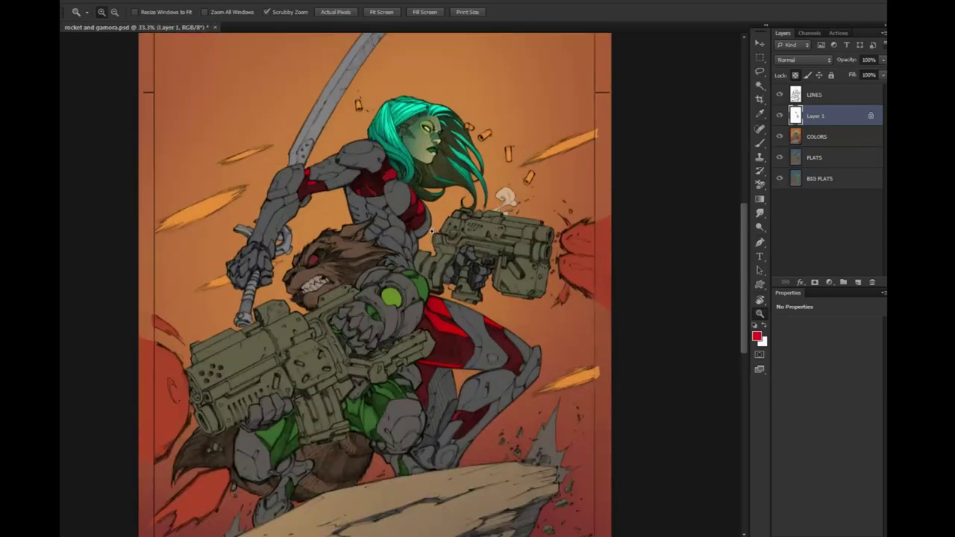
drag(427, 260, 477, 233)
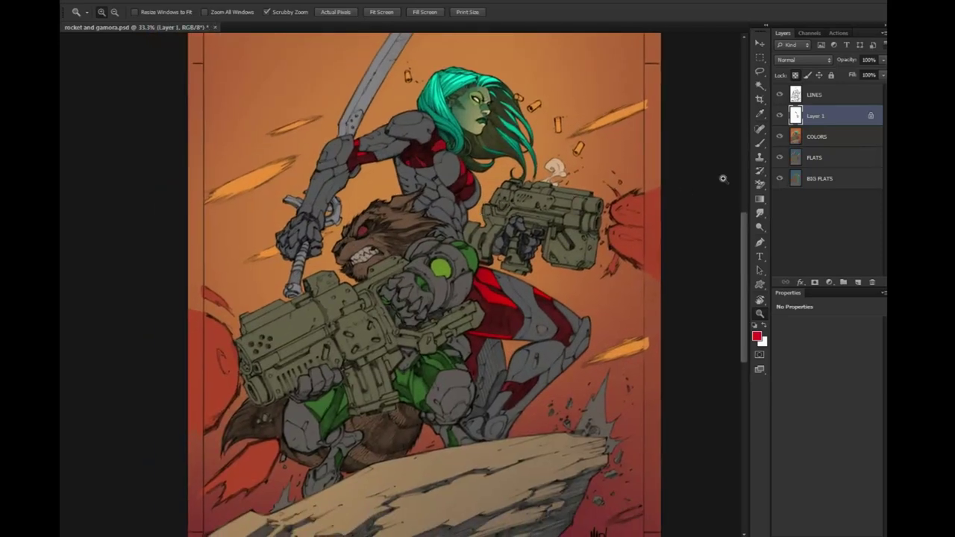
Merge Layer 1 into COLORS, then copy the Magic Wand-selected grey armour onto a new layer
right_click(824, 137)
click(866, 388)
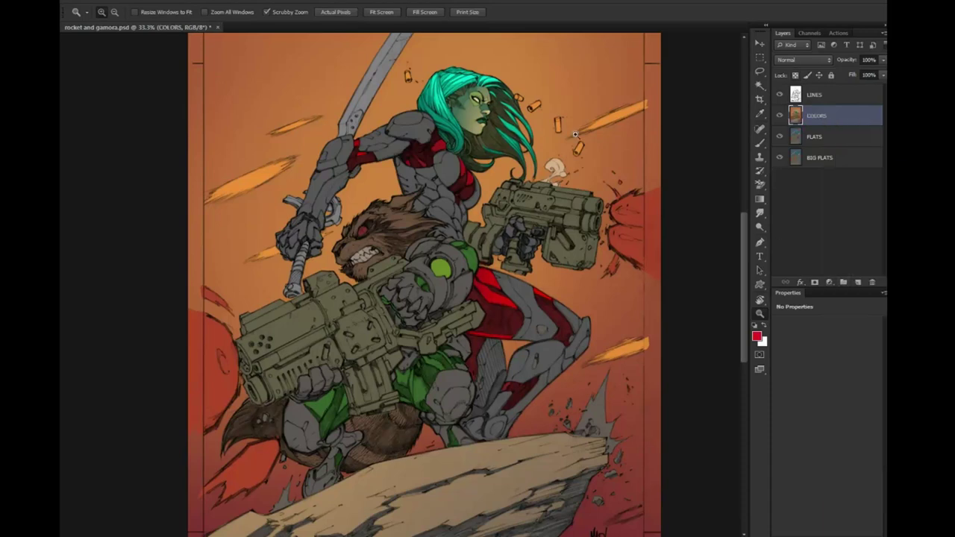
click(590, 222)
key(w)
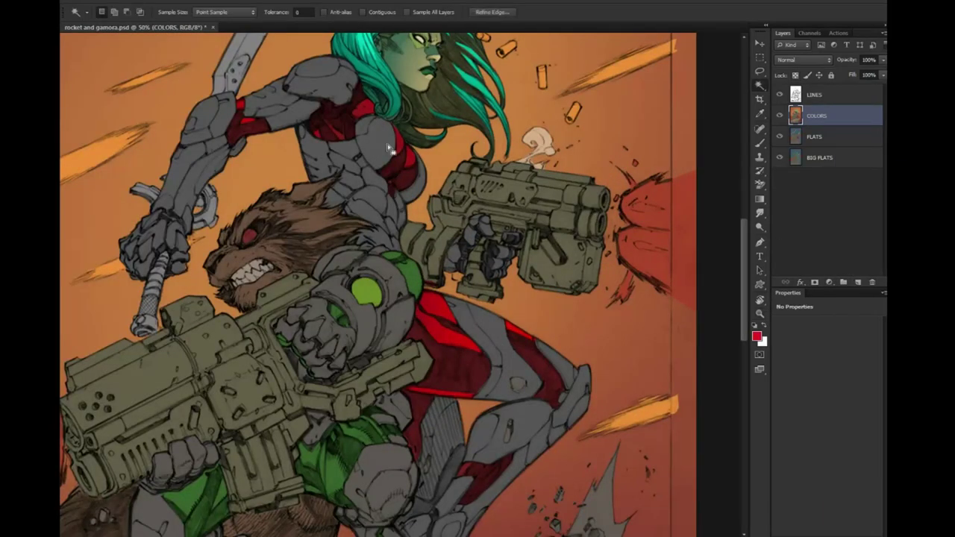
click(393, 150)
key(ctrl+j)
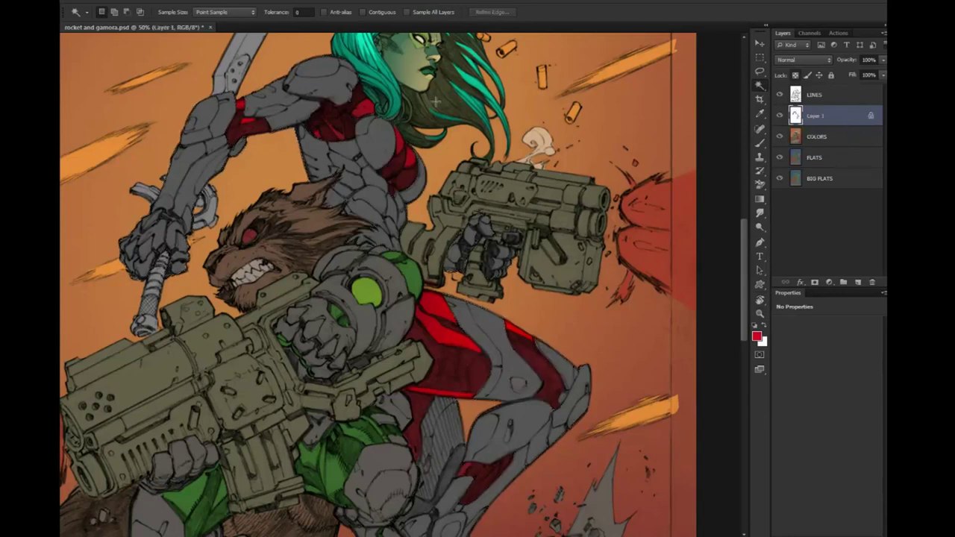
Zoom on Gamora's shoulders and set the foreground to a slightly brighter sampled orange
key(z)
click(376, 135)
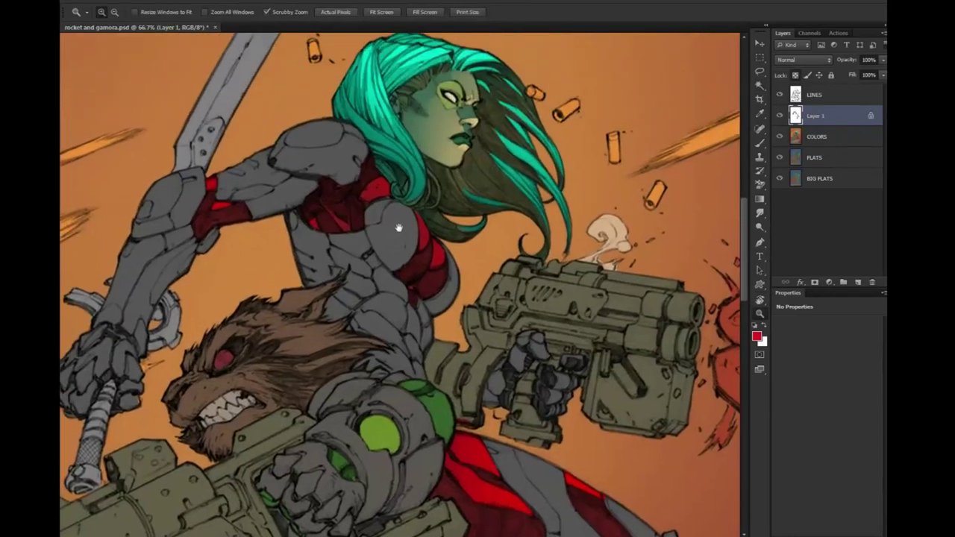
scroll(401, 219, up, 2)
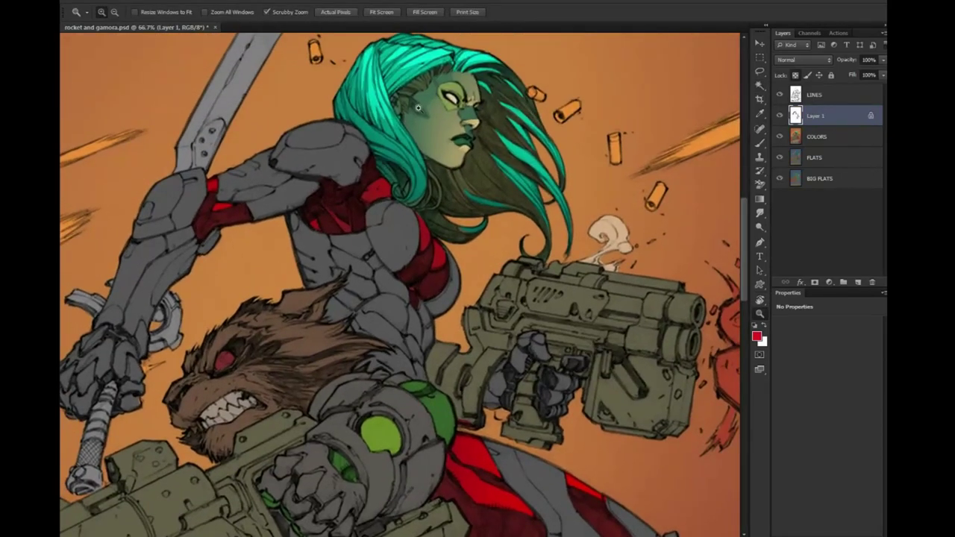
key(b)
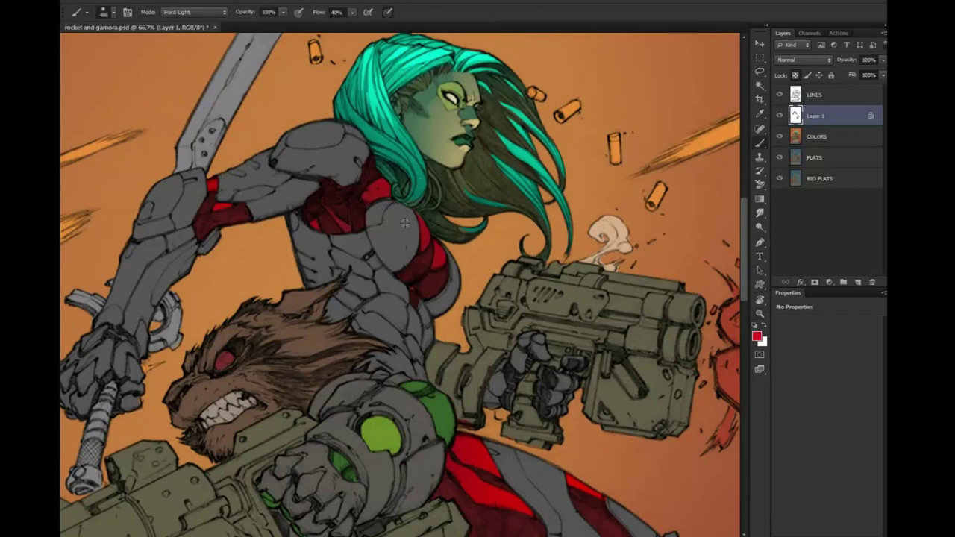
alt+click(407, 223)
click(757, 336)
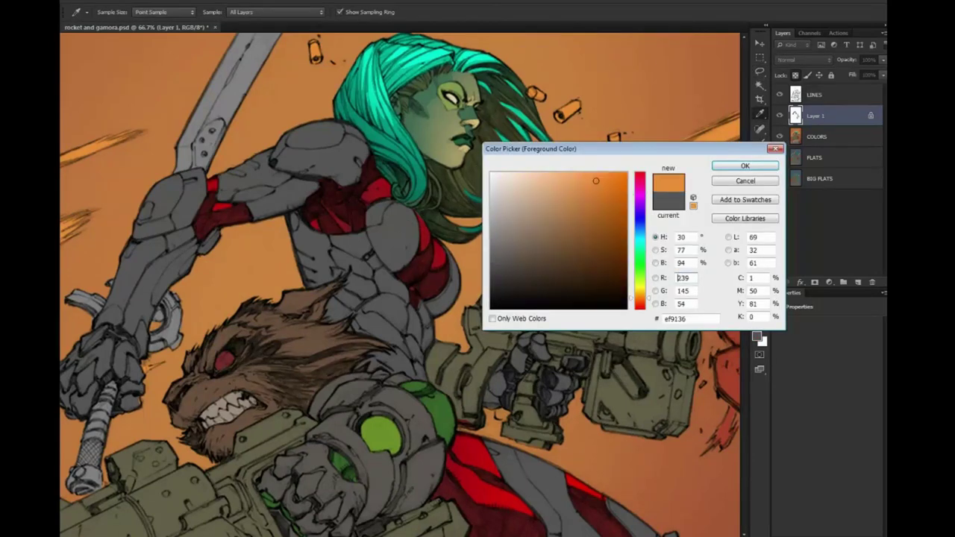
drag(596, 180, 596, 178)
click(745, 165)
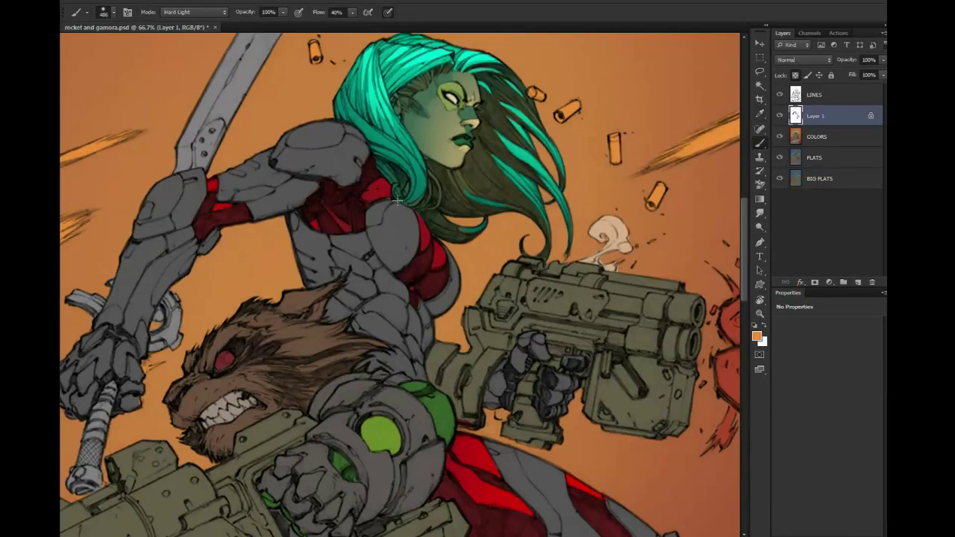
Lasso Gamora's shoulder plate and paint an orange wash inside it with a large brush
key(l)
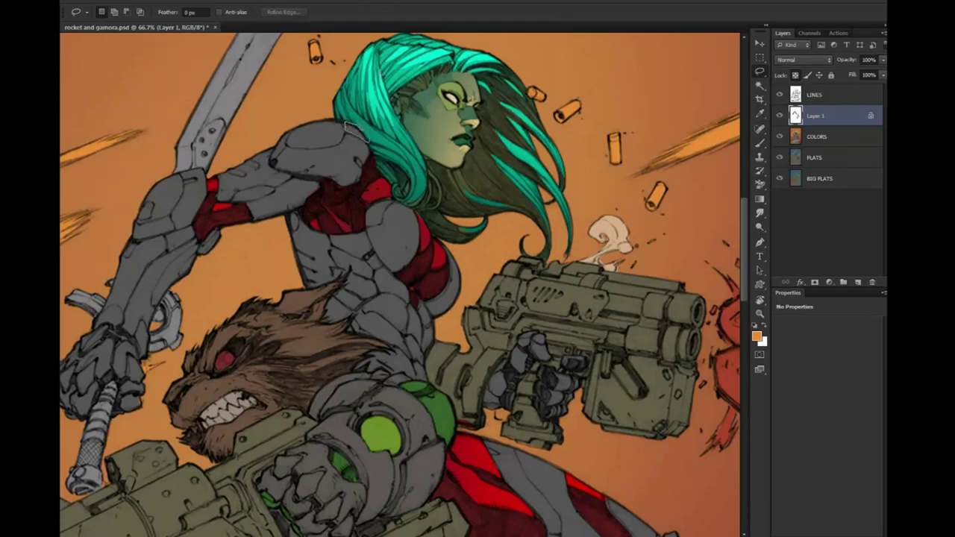
drag(347, 125, 361, 139)
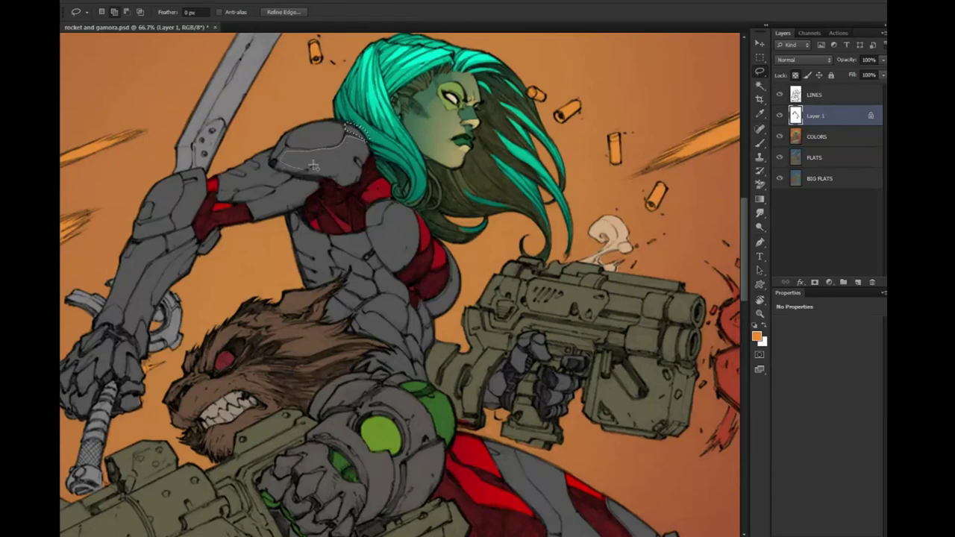
mouse_move(326, 173)
mouse_down()
mouse_move(364, 178)
mouse_move(368, 149)
mouse_up()
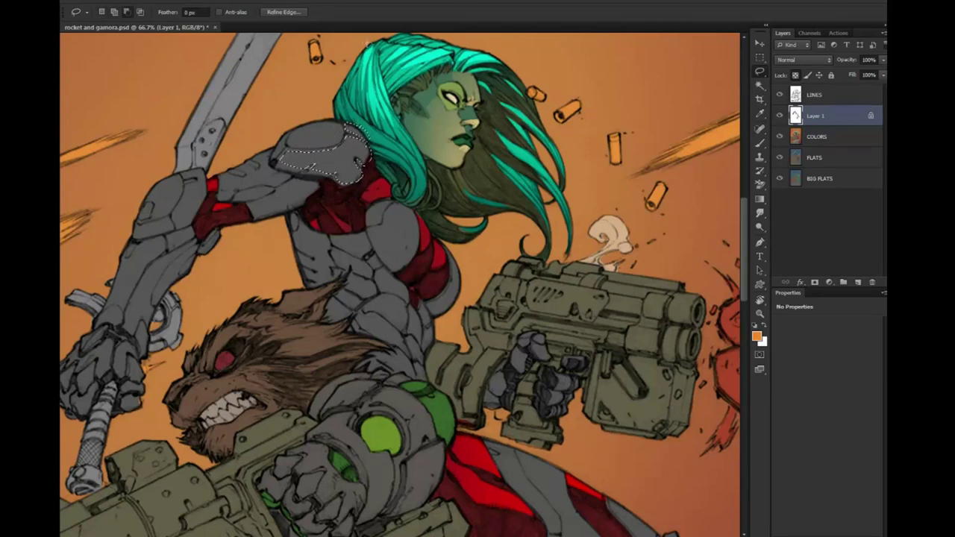
key(b)
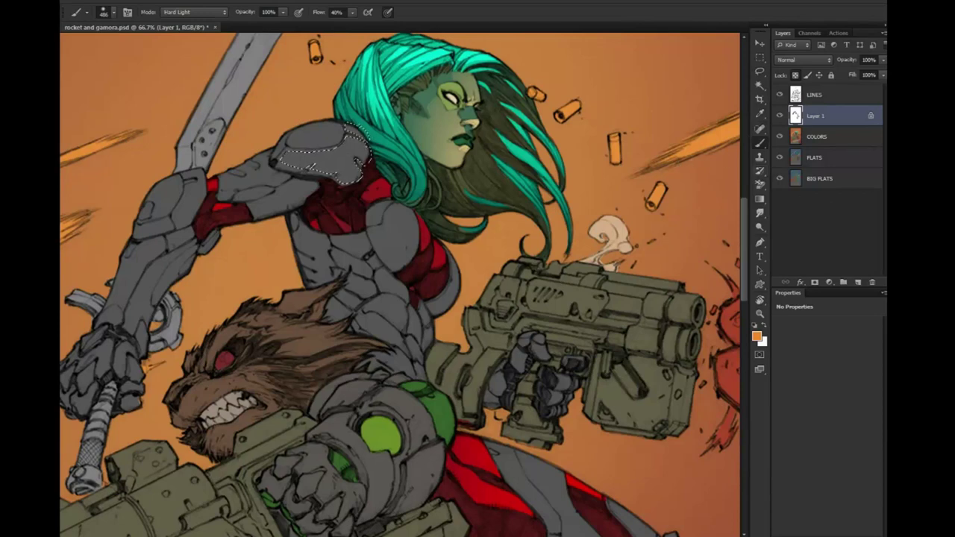
drag(508, 131, 574, 150)
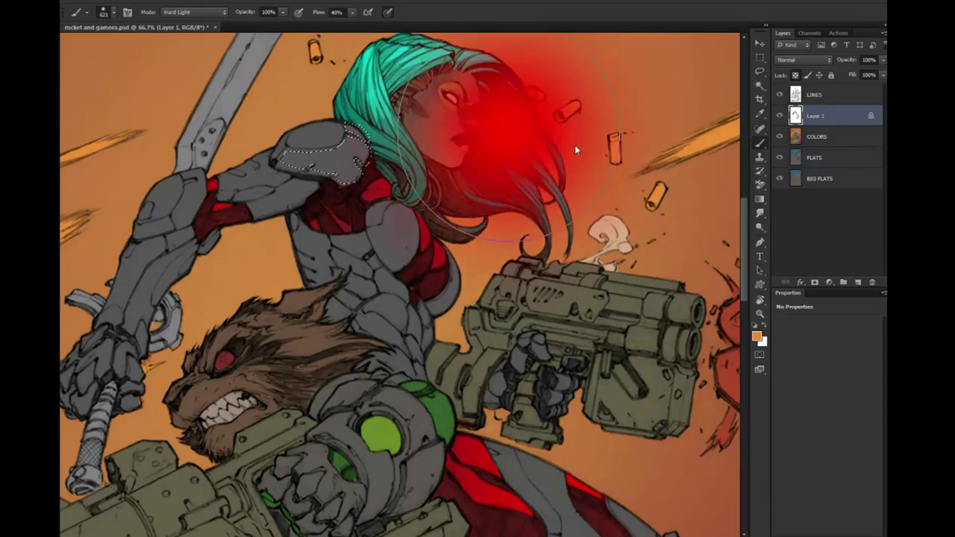
click(391, 241)
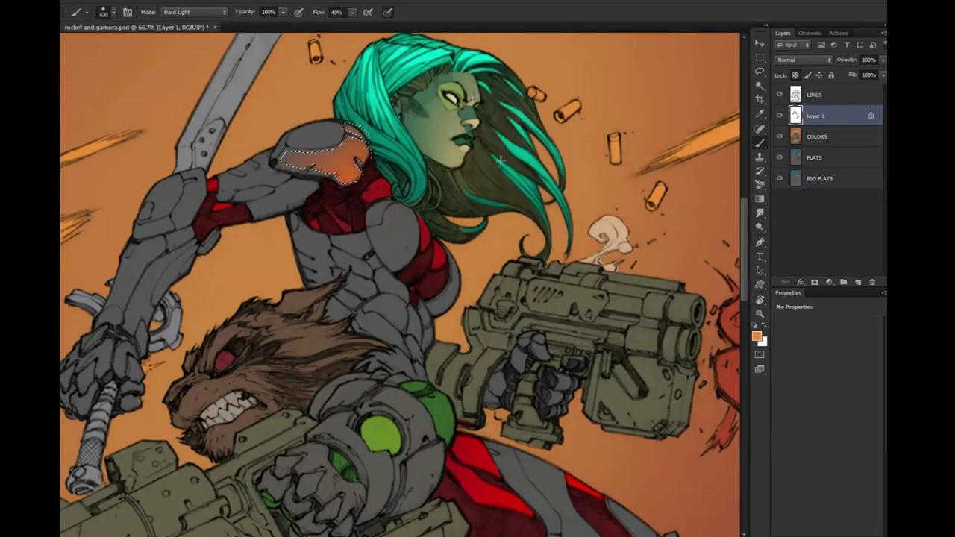
Paint lighter peach inside the shoulder selection, toggling the selection to judge it
click(757, 336)
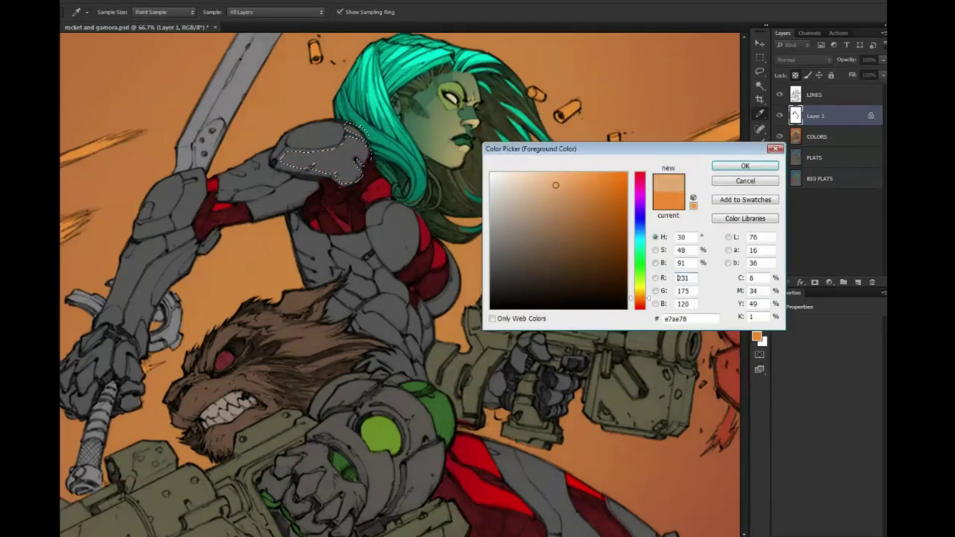
click(744, 165)
drag(350, 157, 347, 221)
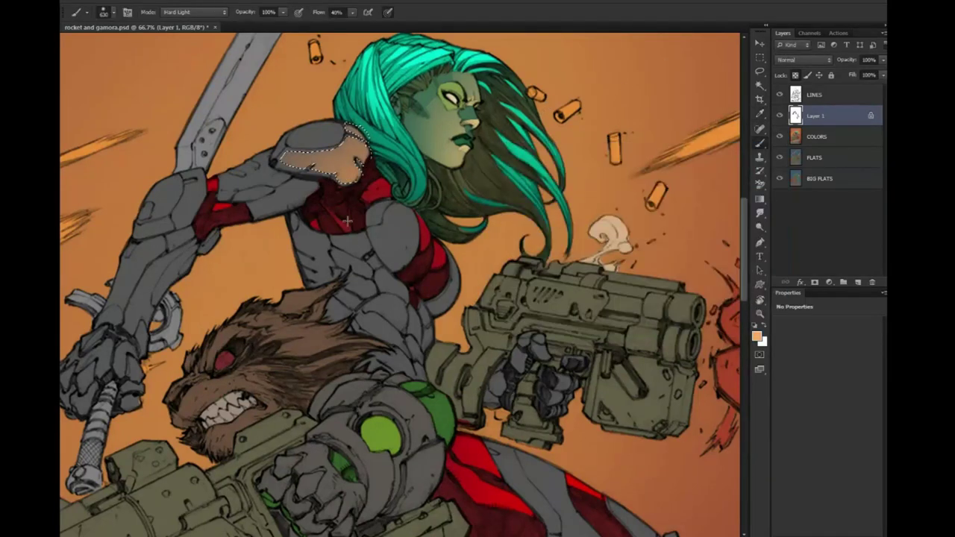
key(ctrl+d)
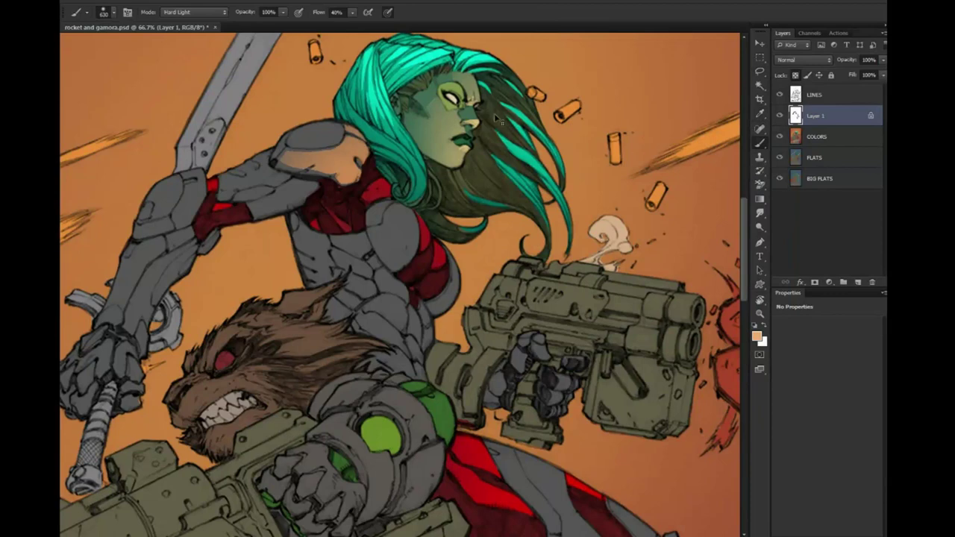
key(ctrl+shift+d)
Brighten the shoulder highlight with a lighter, yellower peach
click(756, 336)
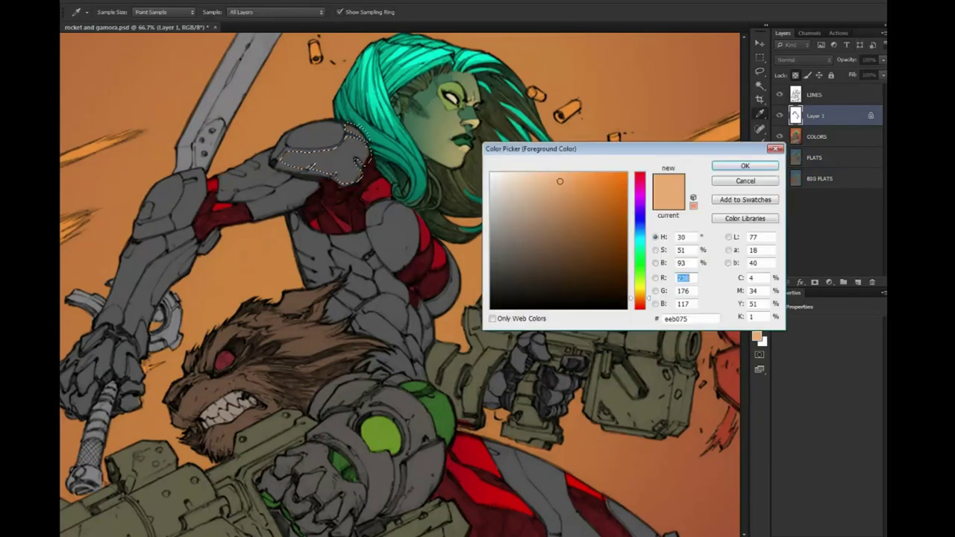
drag(362, 153, 364, 161)
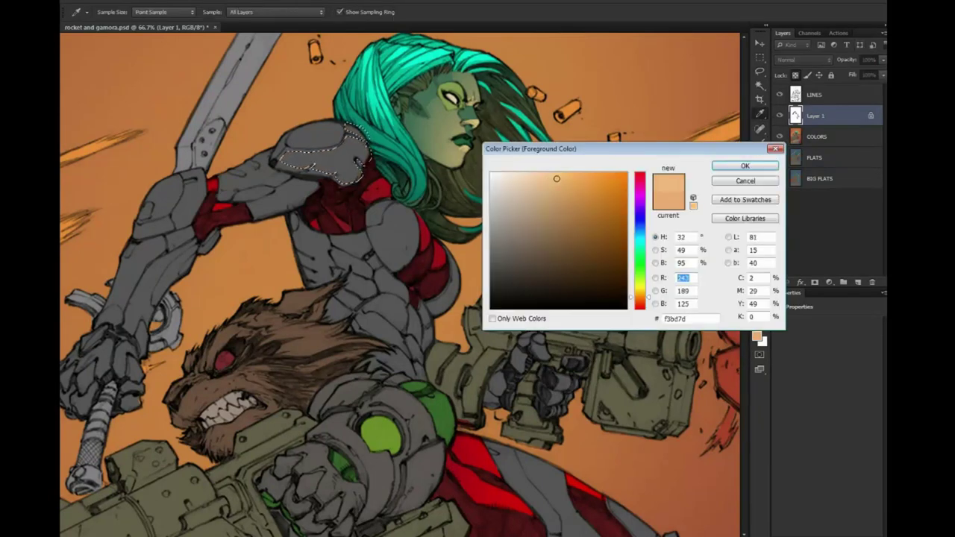
key(Return)
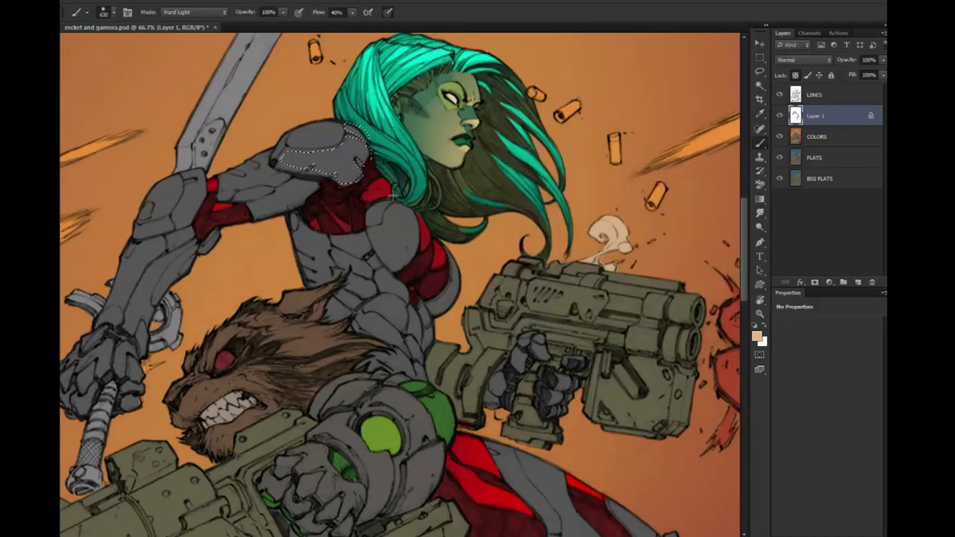
click(398, 196)
drag(298, 164, 358, 141)
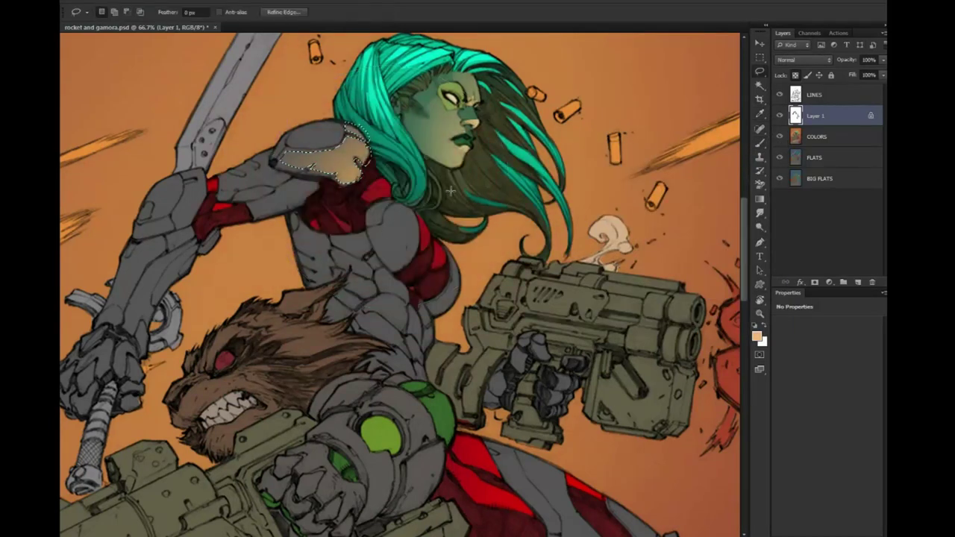
Zoom in on Gamora and Rocket and outline the armour plate under her arm
key(z)
alt+click(550, 194)
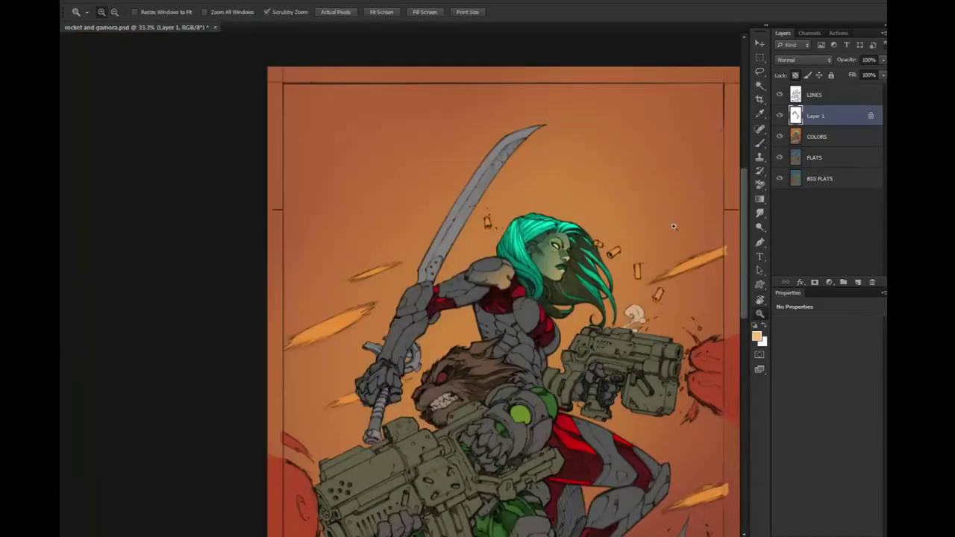
click(550, 194)
click(451, 179)
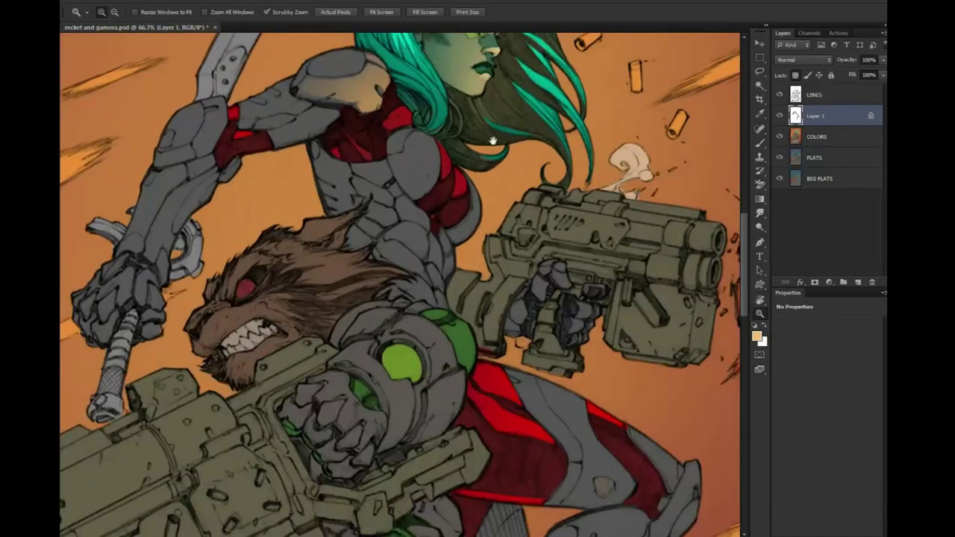
key(l)
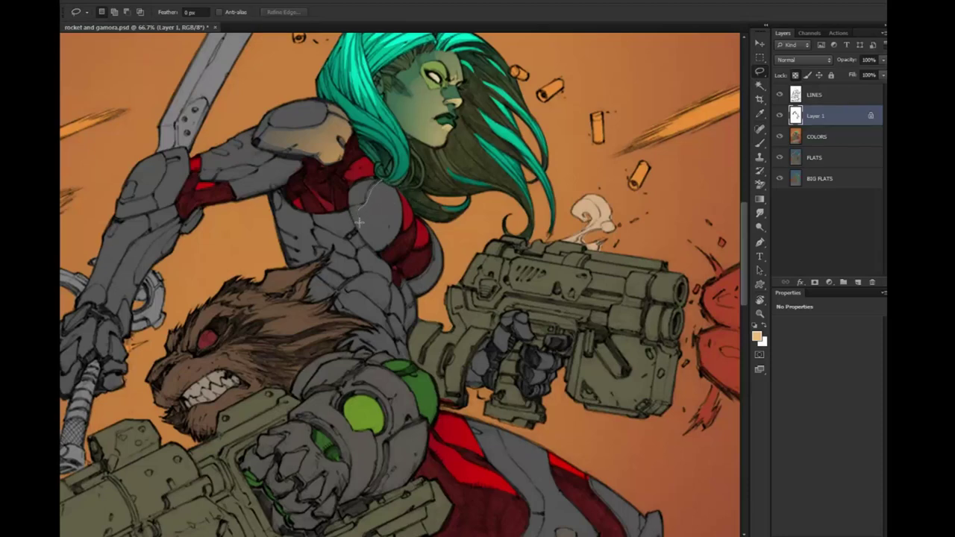
key(b)
mouse_move(403, 243)
mouse_down()
mouse_move(406, 186)
mouse_move(396, 239)
mouse_up()
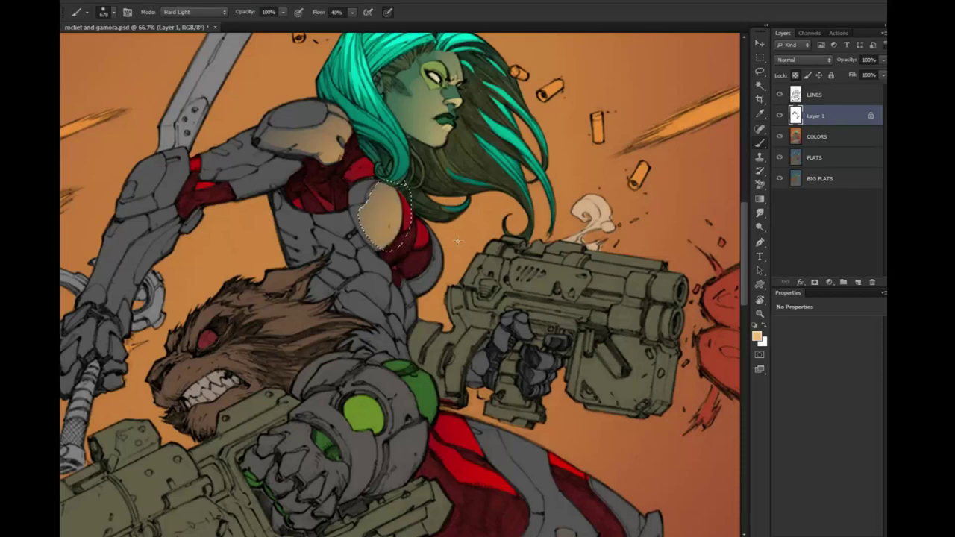
key(l)
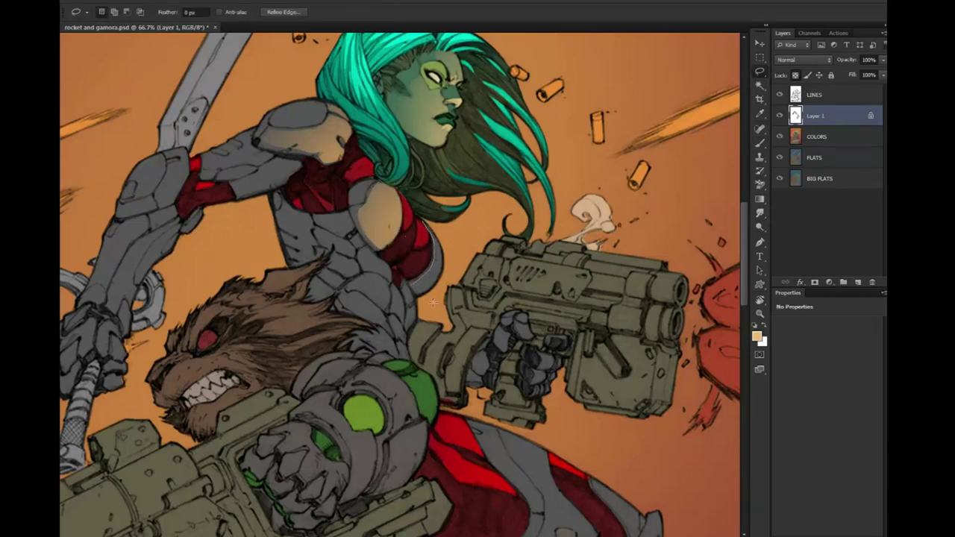
key(b)
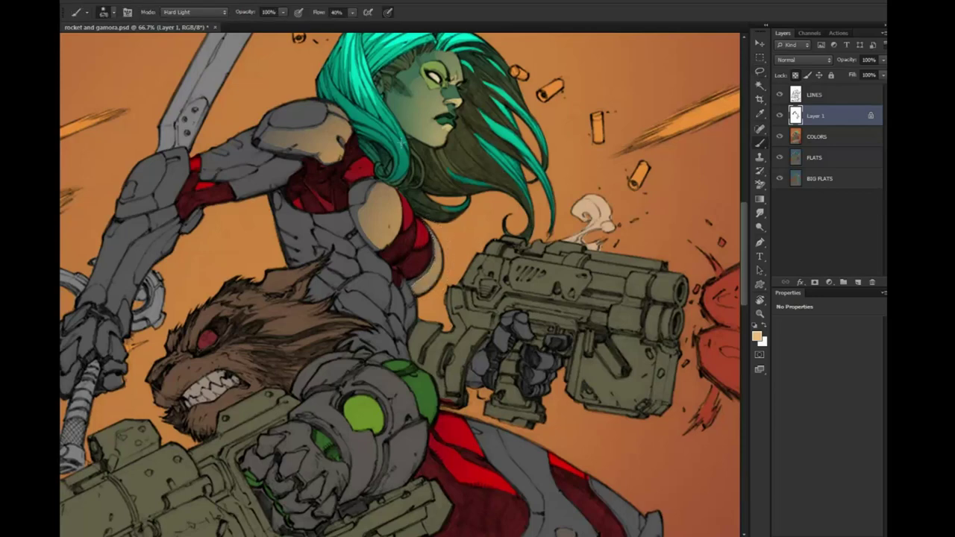
key(l)
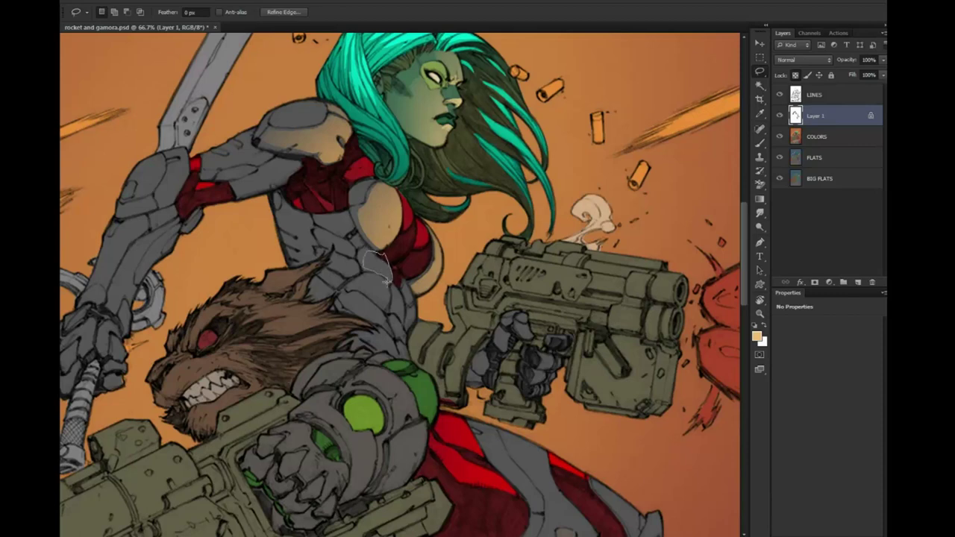
Lasso Gamora's abs plates, paint warm highlights on them, and deselect
drag(386, 282, 395, 293)
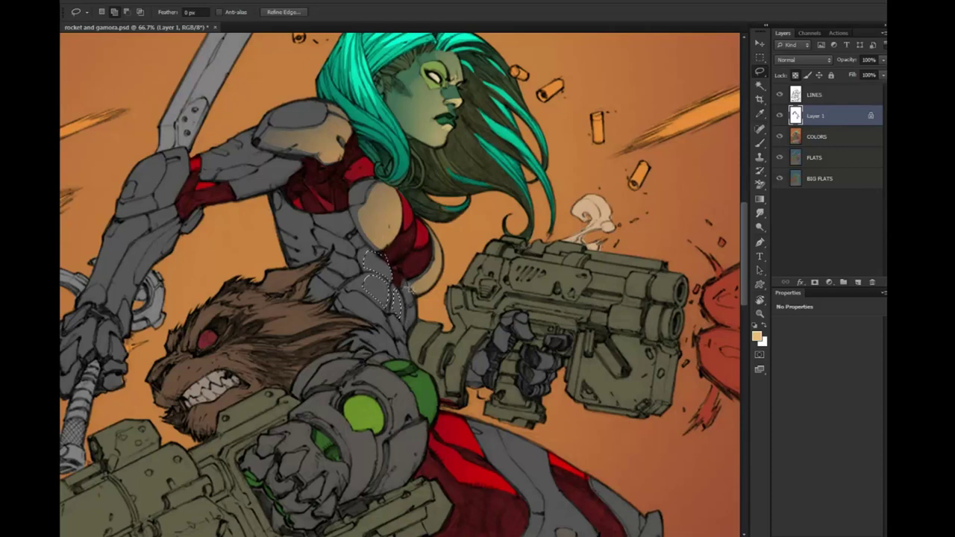
mouse_move(408, 320)
mouse_down()
mouse_move(406, 331)
mouse_move(381, 307)
mouse_up()
key(b)
drag(377, 257, 377, 298)
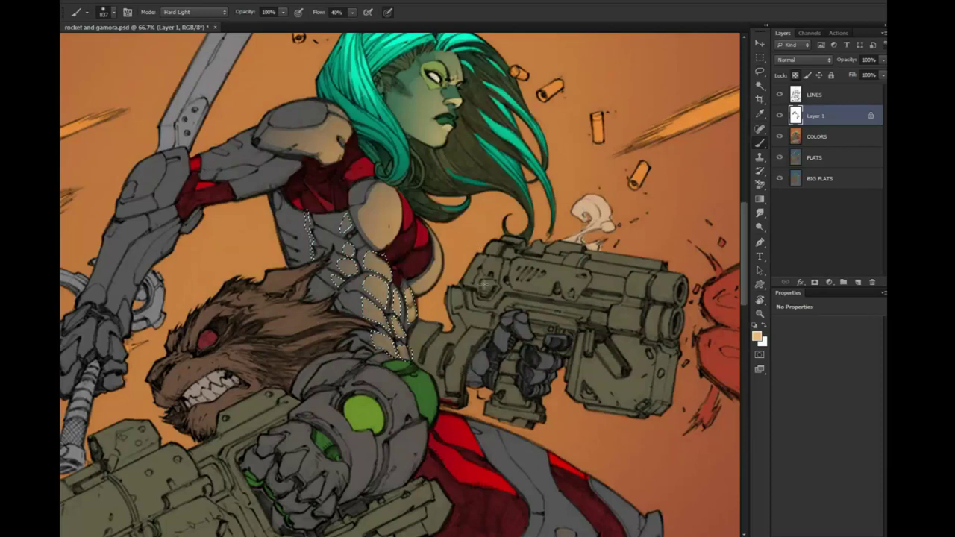
key(ctrl+d)
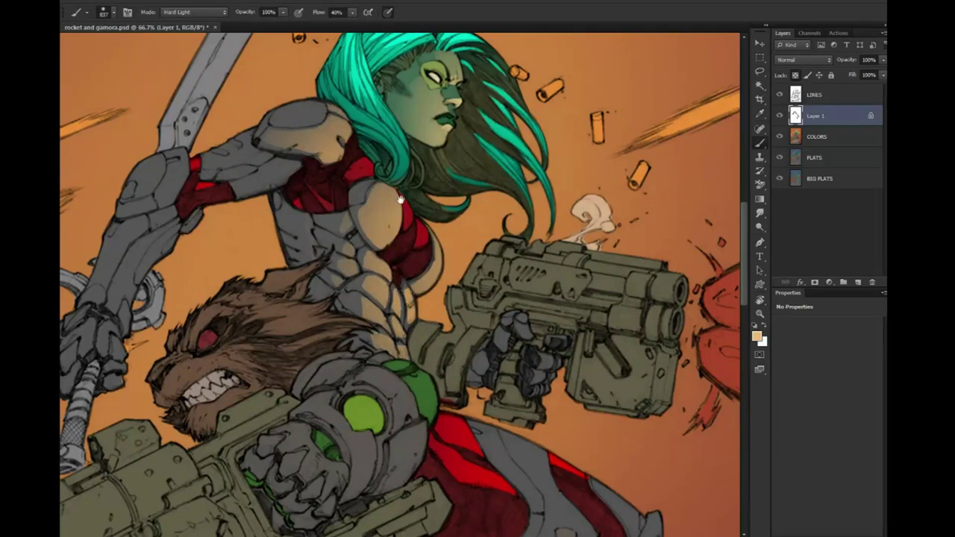
drag(400, 199, 433, 195)
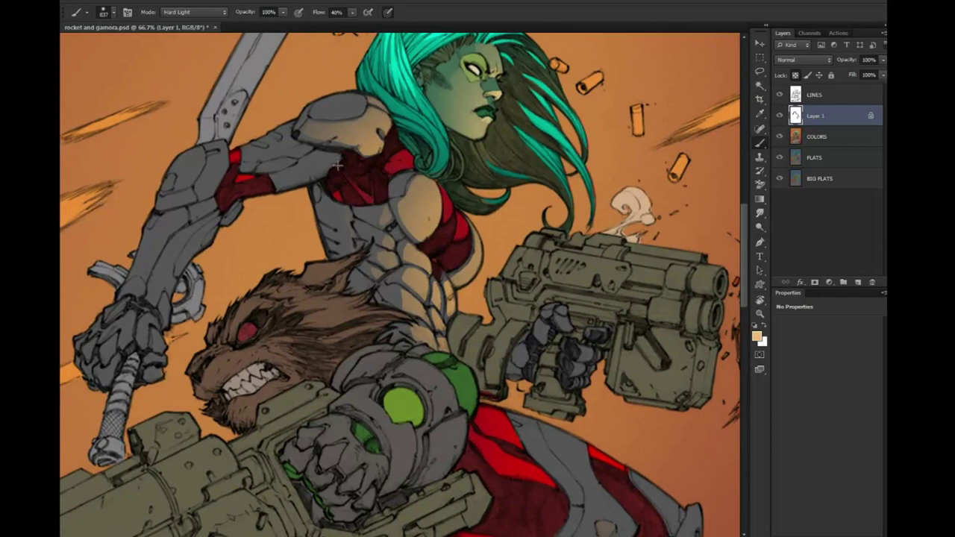
key(l)
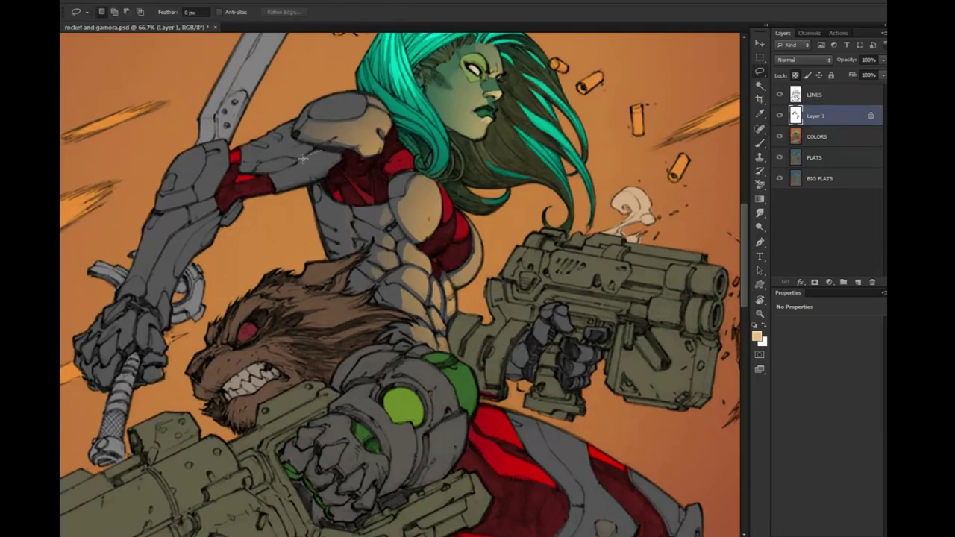
Paint a warm highlight on the lassoed upper-arm armour plate, then deselect
drag(347, 159, 293, 159)
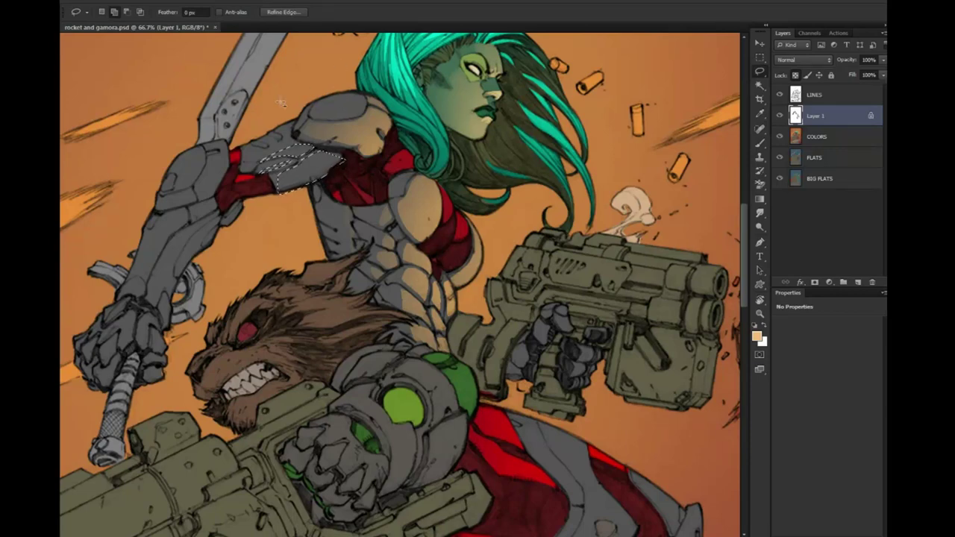
key(b)
drag(277, 168, 329, 160)
key(ctrl+d)
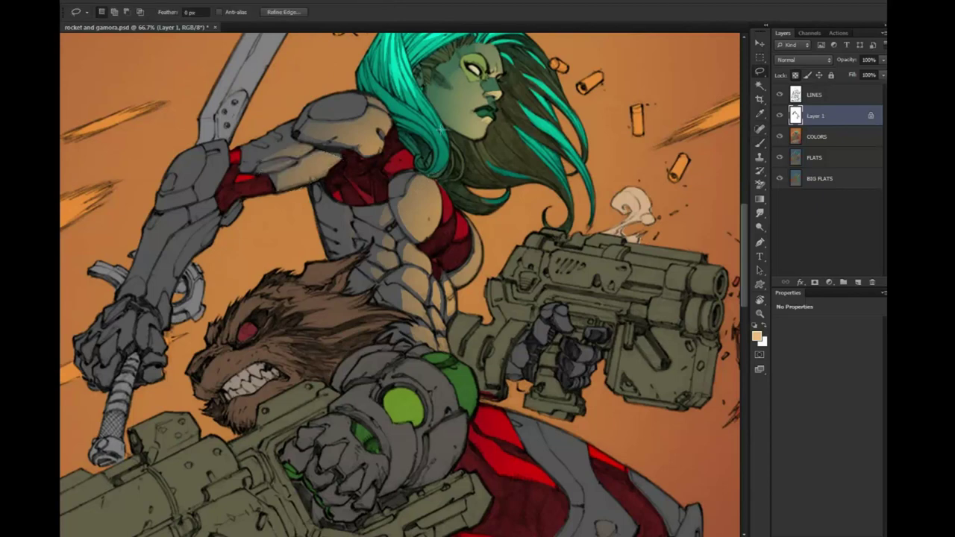
Lasso the forearm armour plates from the top of the forearm down to the lower plates
key(l)
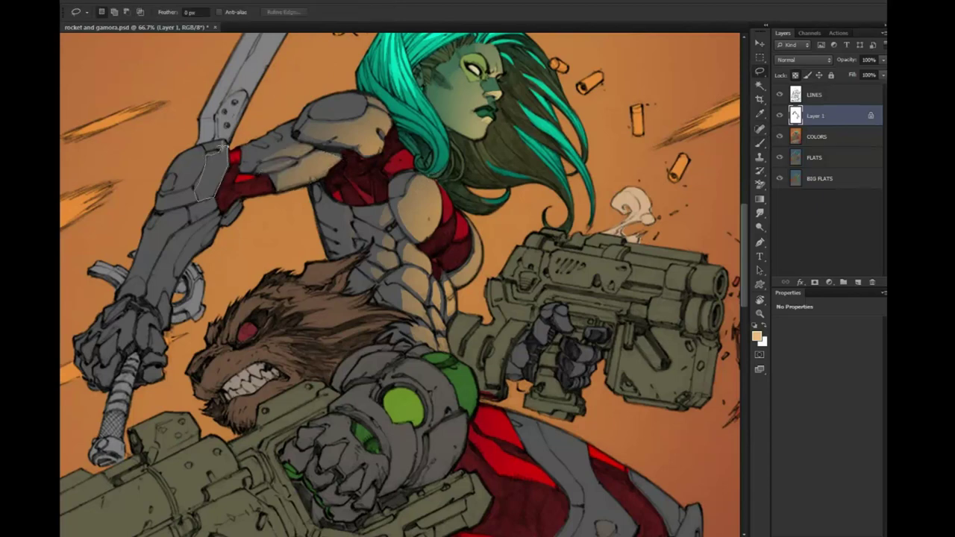
mouse_move(221, 147)
mouse_down()
mouse_move(192, 195)
mouse_move(163, 203)
mouse_move(212, 218)
mouse_move(217, 209)
mouse_move(151, 286)
mouse_move(178, 299)
mouse_up()
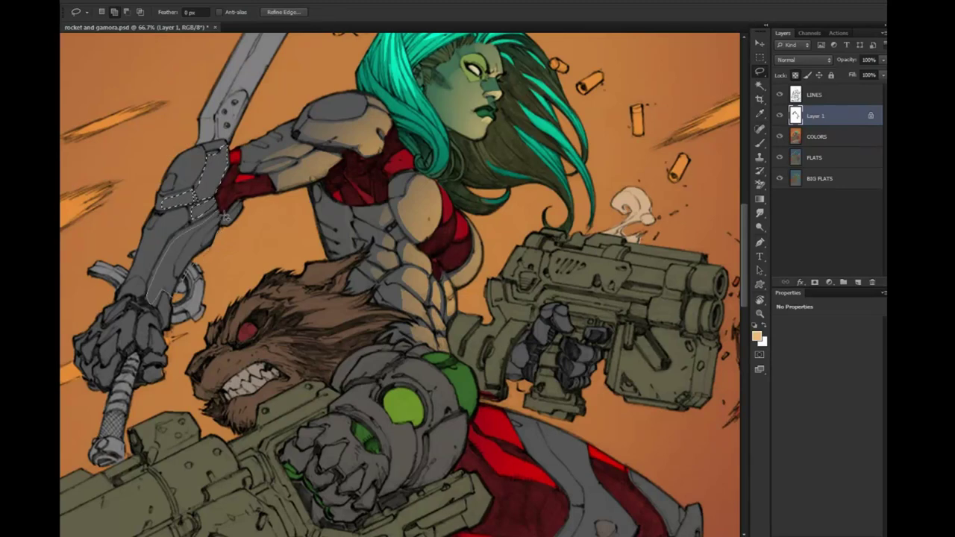
drag(223, 214, 243, 202)
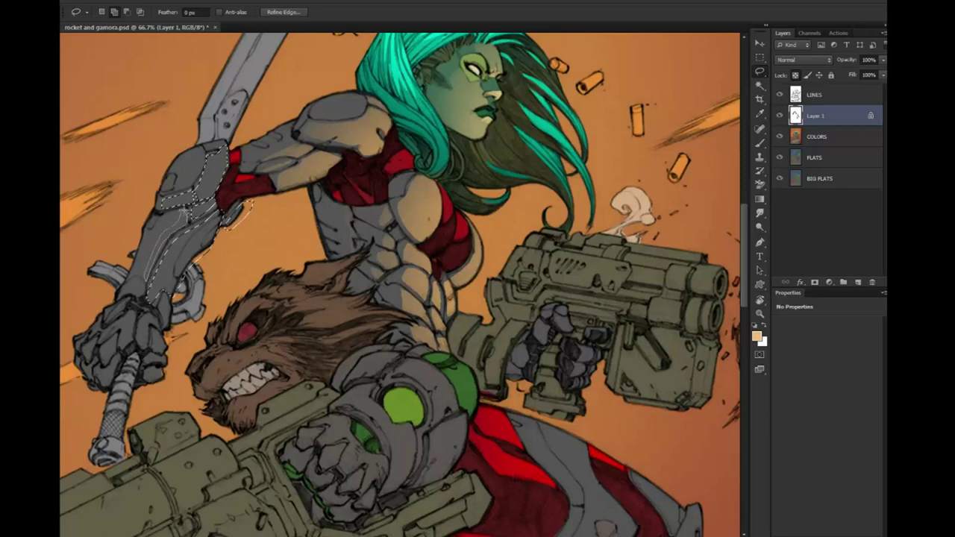
mouse_move(185, 211)
mouse_down()
mouse_move(171, 259)
mouse_move(209, 194)
mouse_up()
key(b)
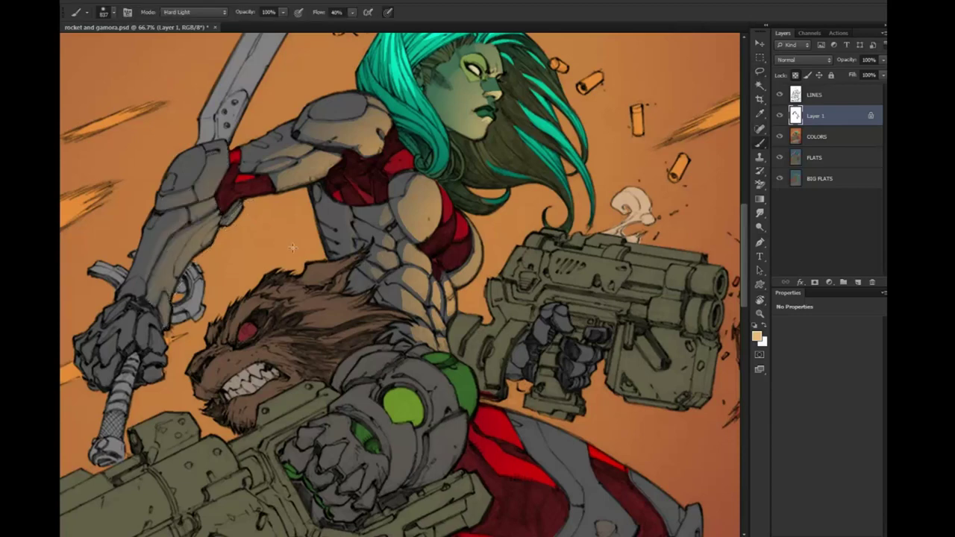
Lasso the thigh, knee and lower-leg armour plates
scroll(300, 236, down, 5)
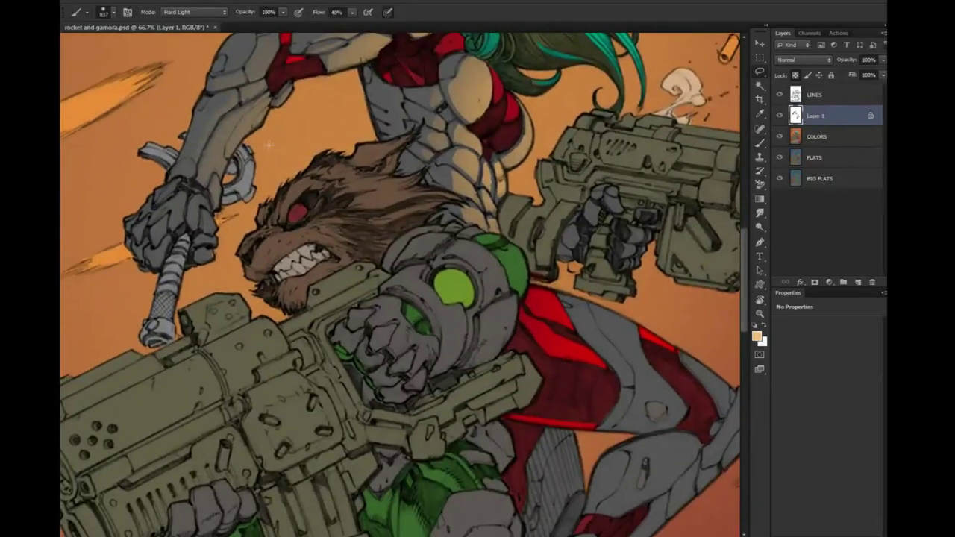
key(l)
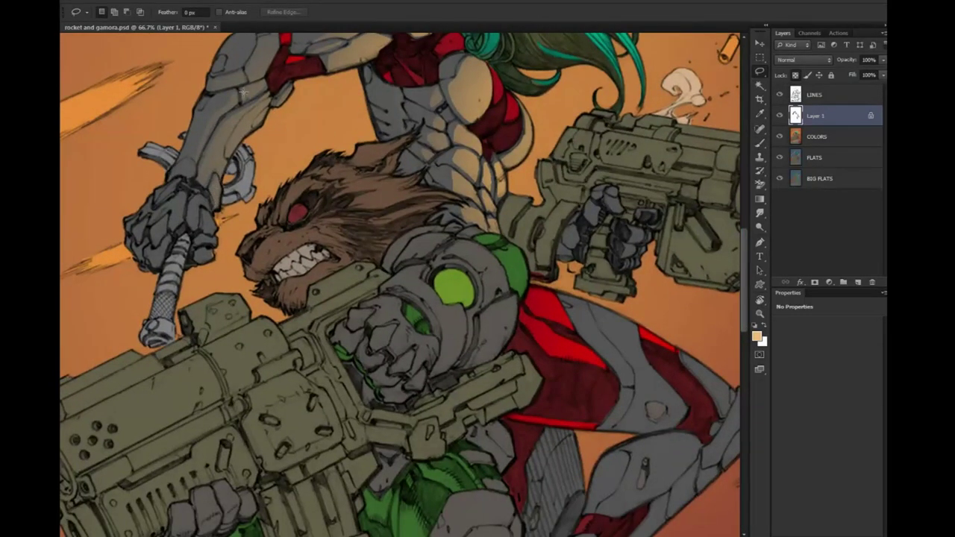
drag(486, 160, 299, 211)
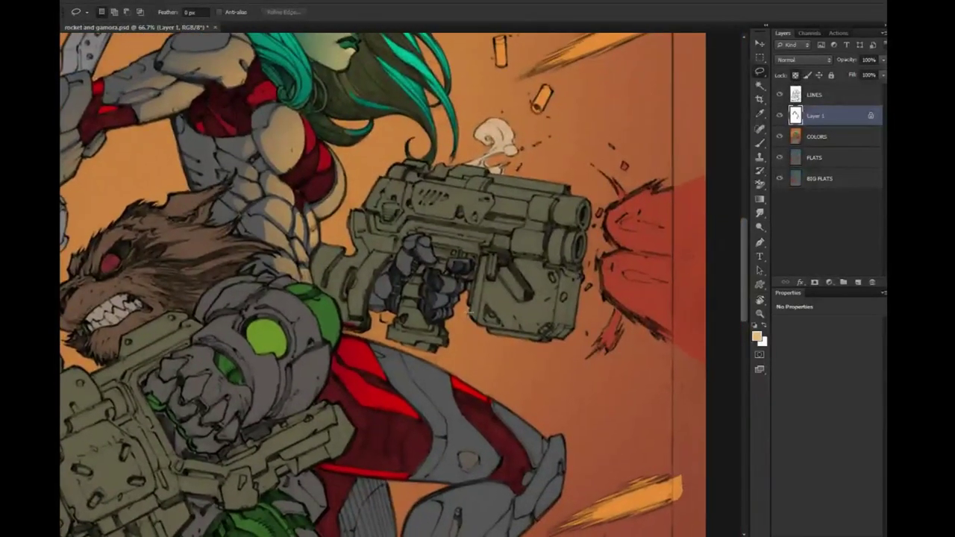
drag(360, 354, 400, 408)
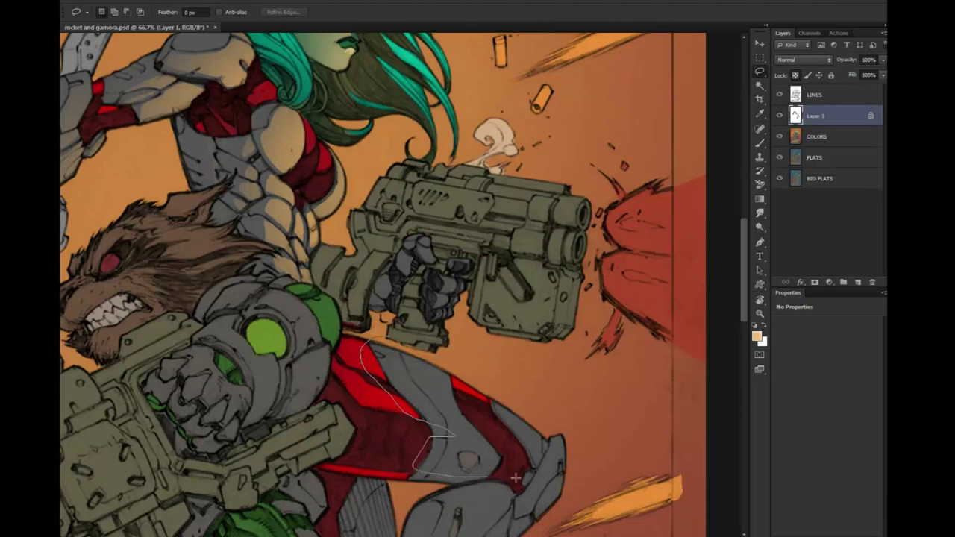
drag(515, 478, 448, 347)
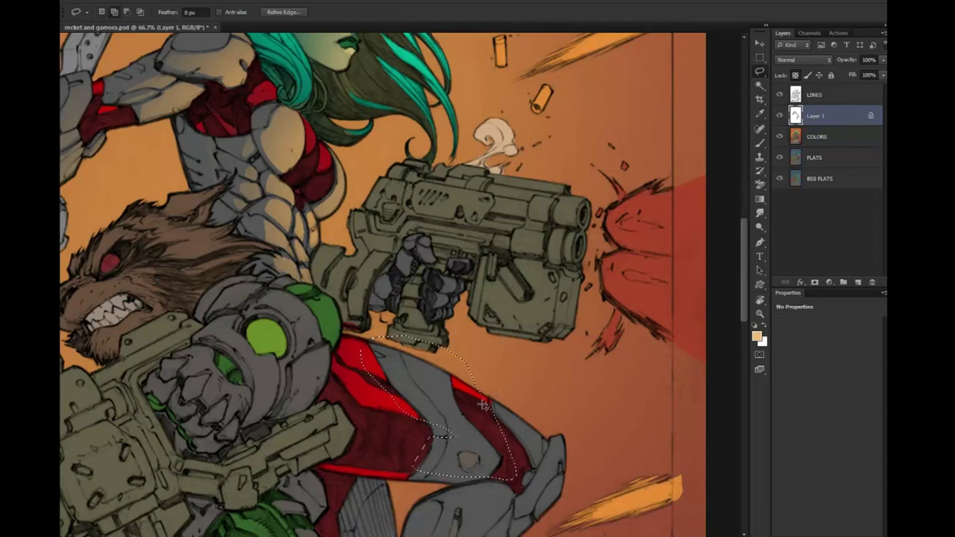
mouse_move(484, 405)
mouse_down()
mouse_move(541, 472)
mouse_move(532, 491)
mouse_move(569, 473)
mouse_up()
scroll(575, 425, down, 3)
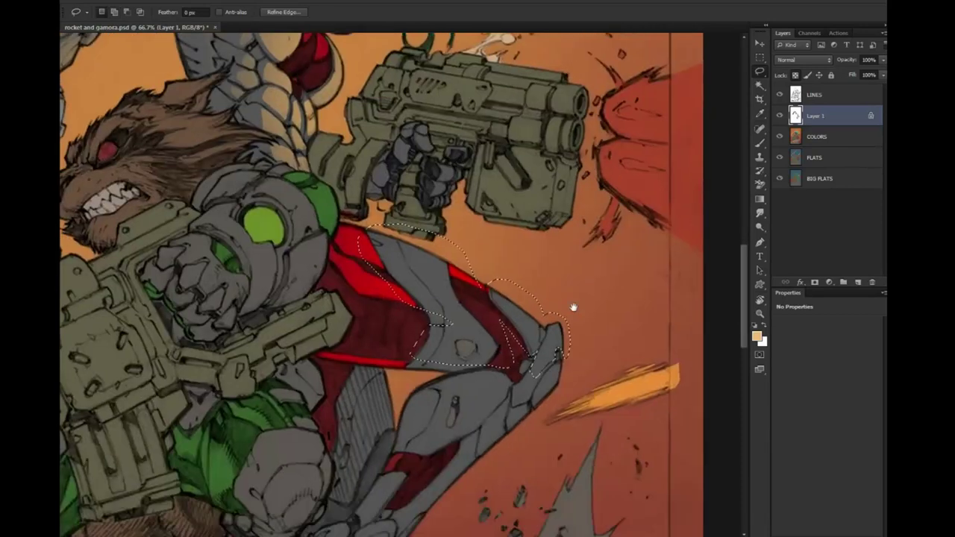
scroll(572, 305, down, 2)
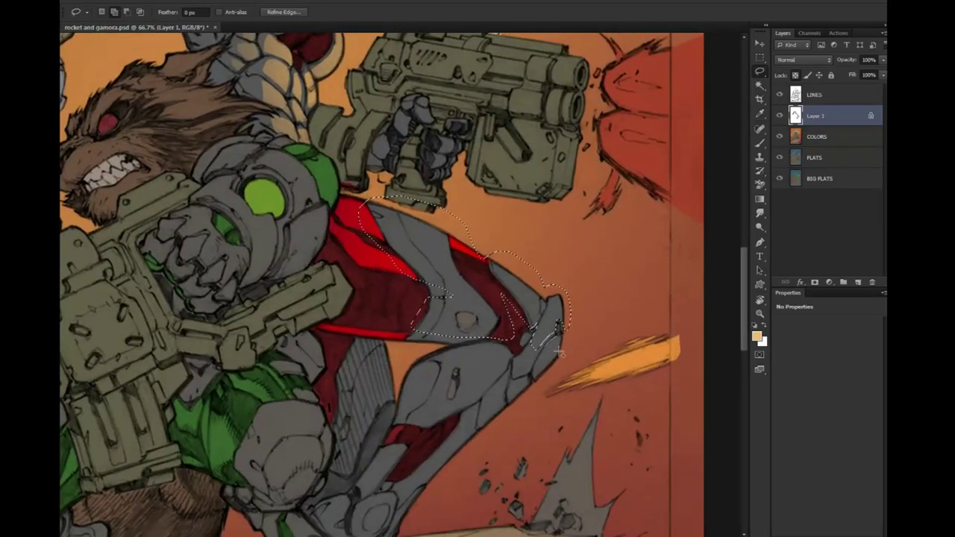
mouse_move(559, 353)
mouse_down()
mouse_move(468, 345)
mouse_move(442, 360)
mouse_move(435, 392)
mouse_move(475, 398)
mouse_move(511, 351)
mouse_move(535, 374)
mouse_up()
mouse_move(534, 341)
mouse_down()
mouse_move(490, 399)
mouse_move(540, 335)
mouse_up()
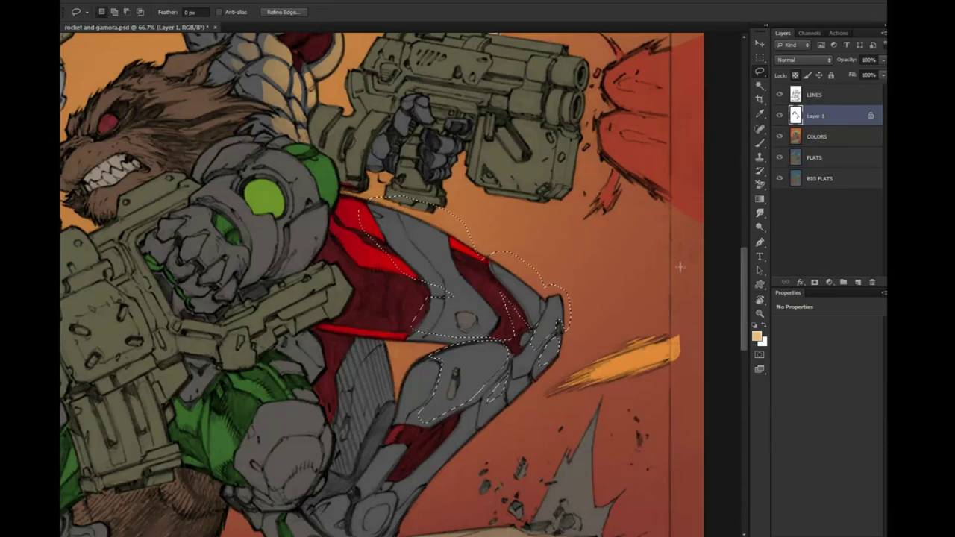
Paint warm highlights over the selected leg armour and deselect
click(760, 142)
mouse_move(447, 261)
mouse_down()
mouse_move(568, 273)
mouse_move(523, 298)
mouse_up()
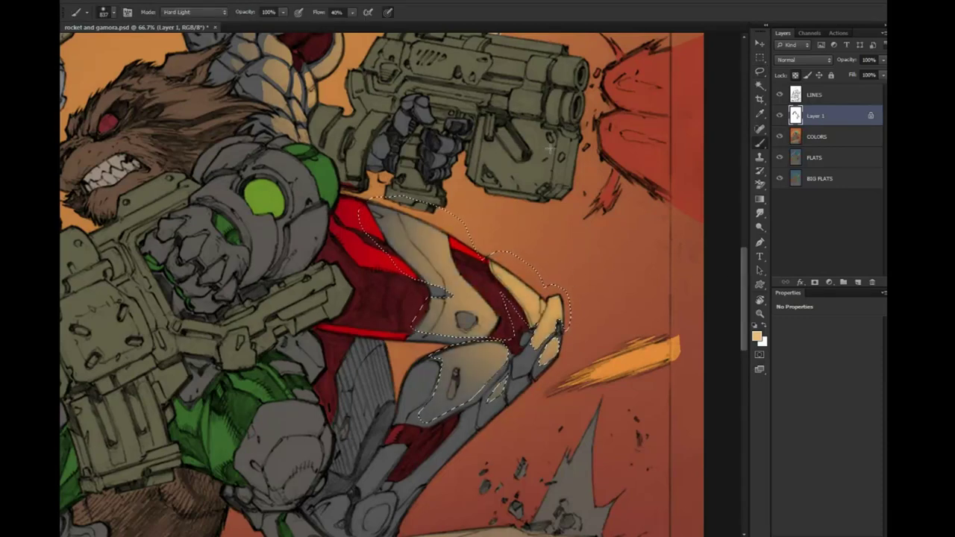
drag(493, 269, 440, 299)
drag(448, 246, 537, 313)
key(ctrl+d)
Reframe on the legs, select a small leg-armour patch, and pan up to Gamora
key(z)
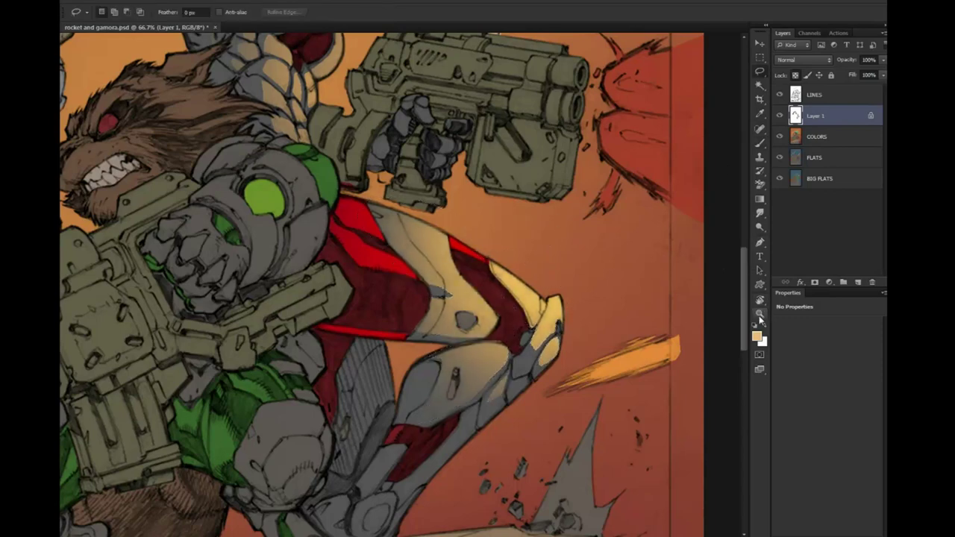
alt+click(707, 256)
click(615, 275)
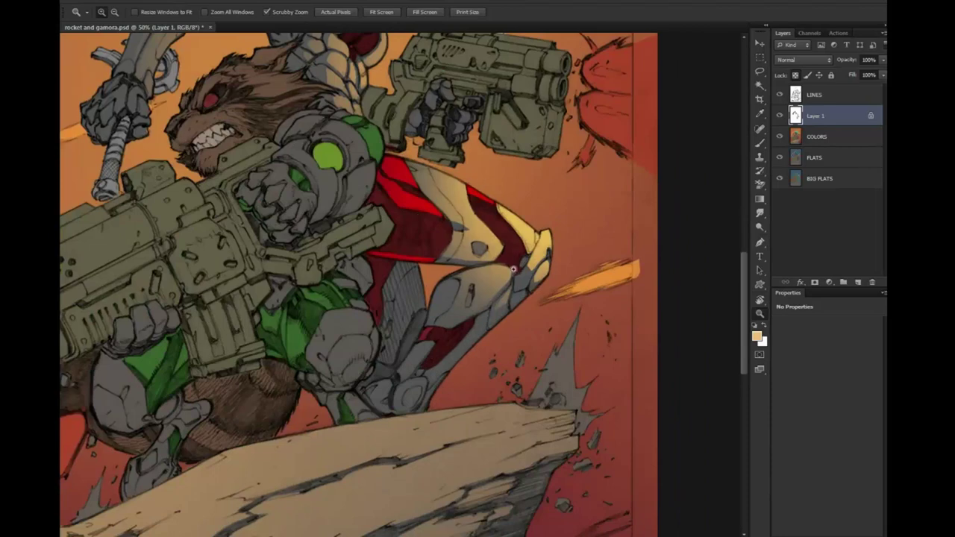
key(l)
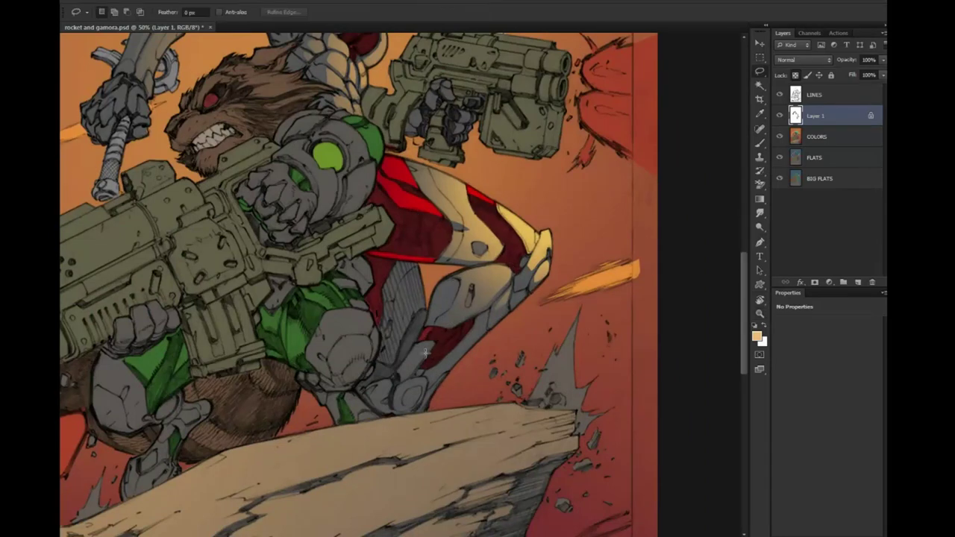
mouse_move(421, 349)
mouse_down()
mouse_move(413, 379)
mouse_move(427, 377)
mouse_up()
key(b)
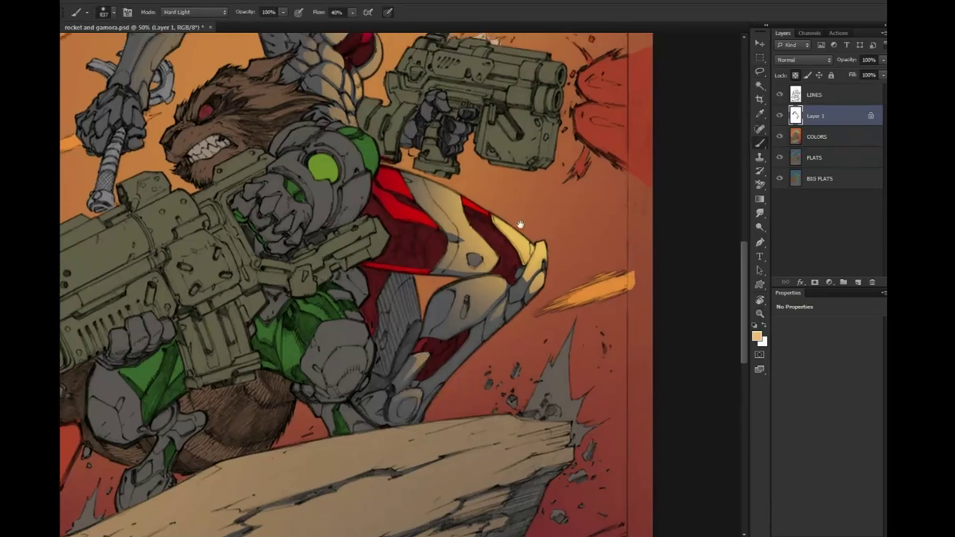
drag(511, 217, 497, 375)
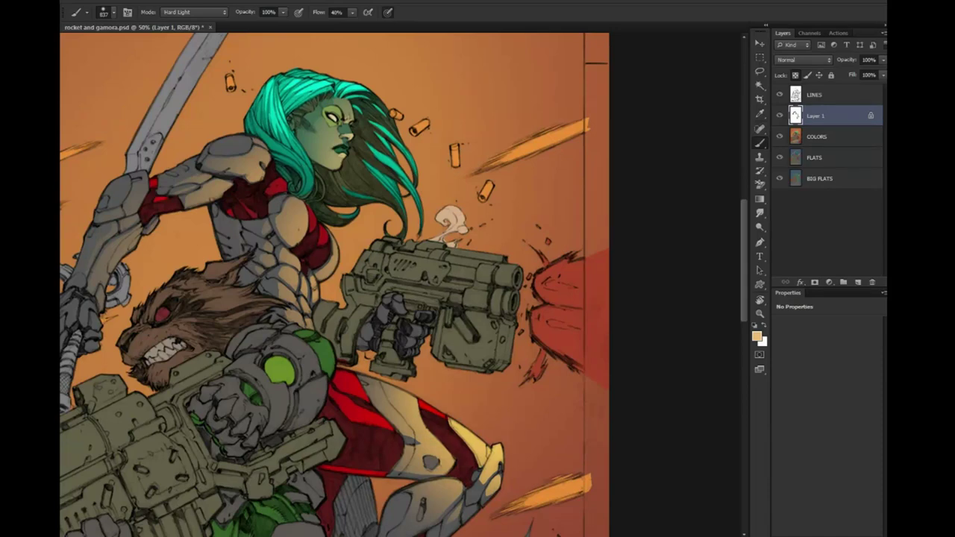
Sample a rust-brown from the artwork as paint colour and zoom to 66.7% on Gamora's shoulder and chest
alt+click(522, 338)
click(759, 314)
drag(530, 252, 471, 251)
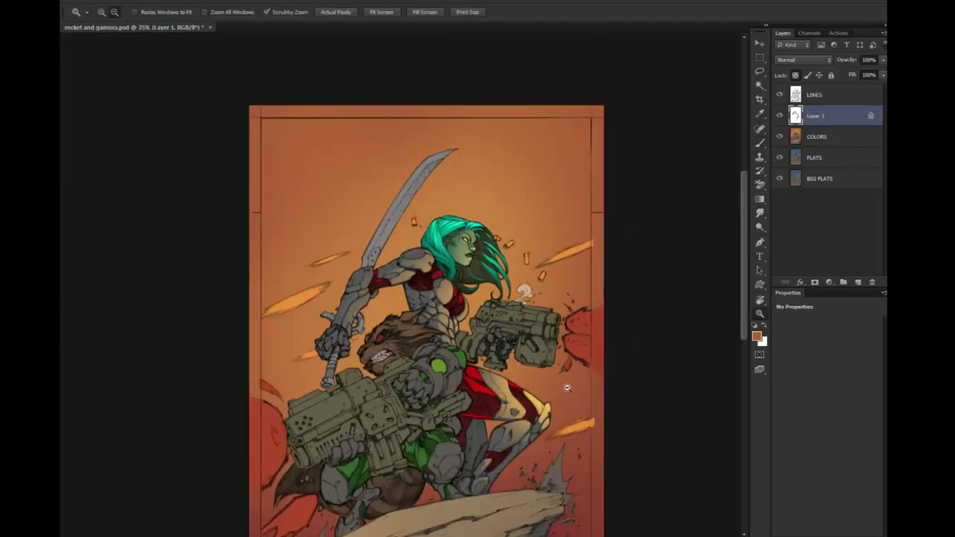
click(470, 251)
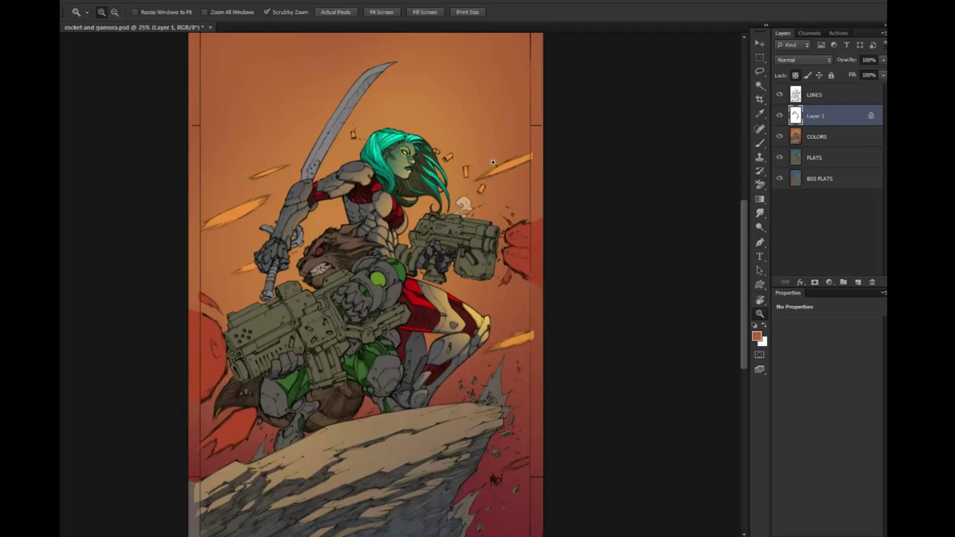
drag(422, 262, 466, 264)
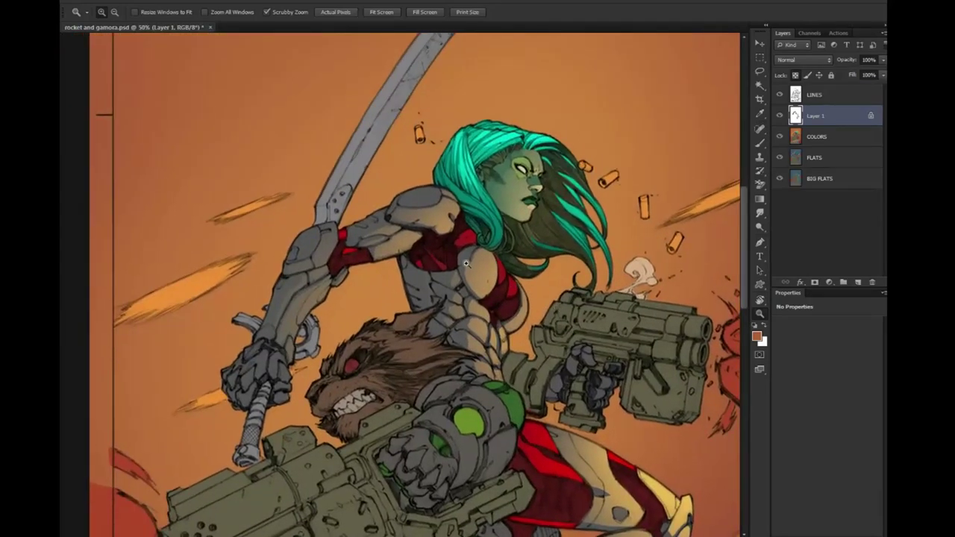
click(466, 263)
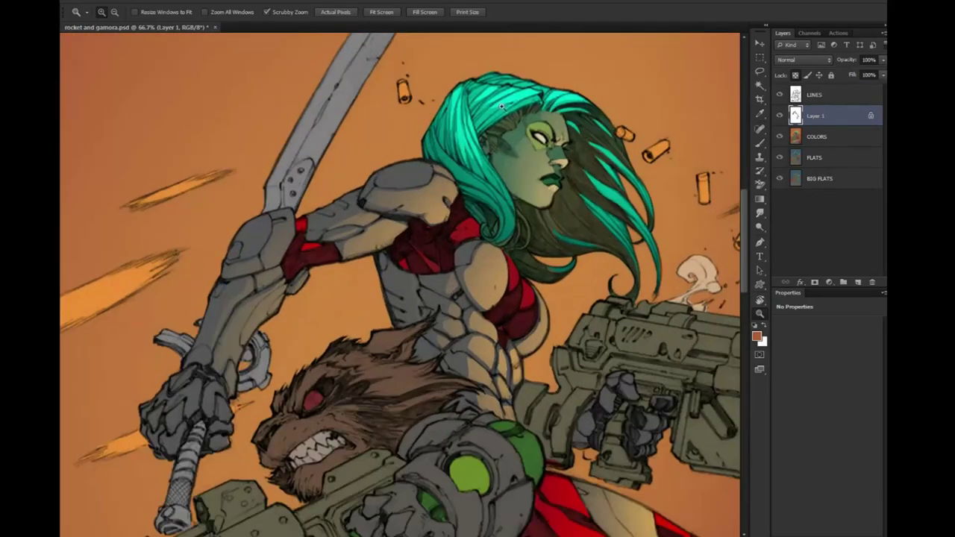
key(l)
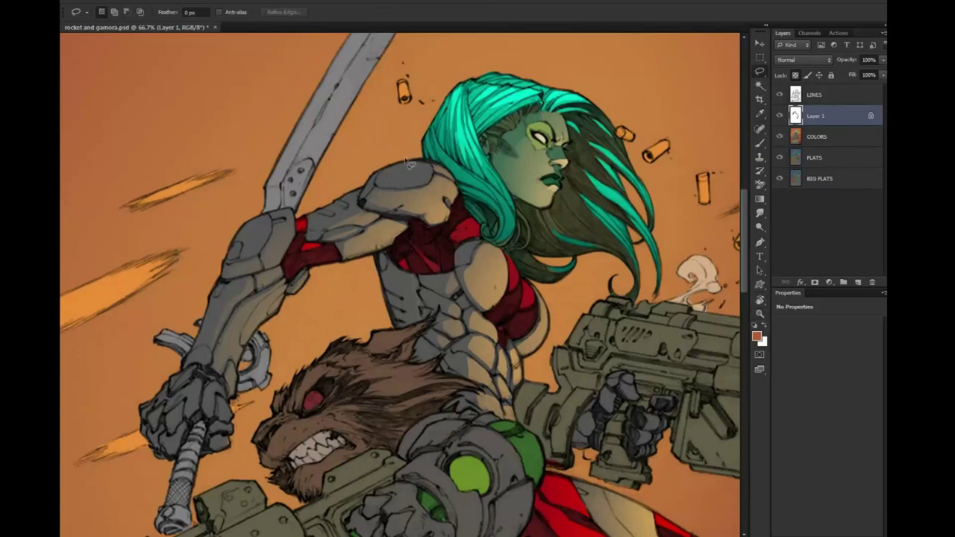
Lasso Gamora's shoulder and upper-arm armor plates, restoring the selection after dropping it
drag(431, 188, 385, 186)
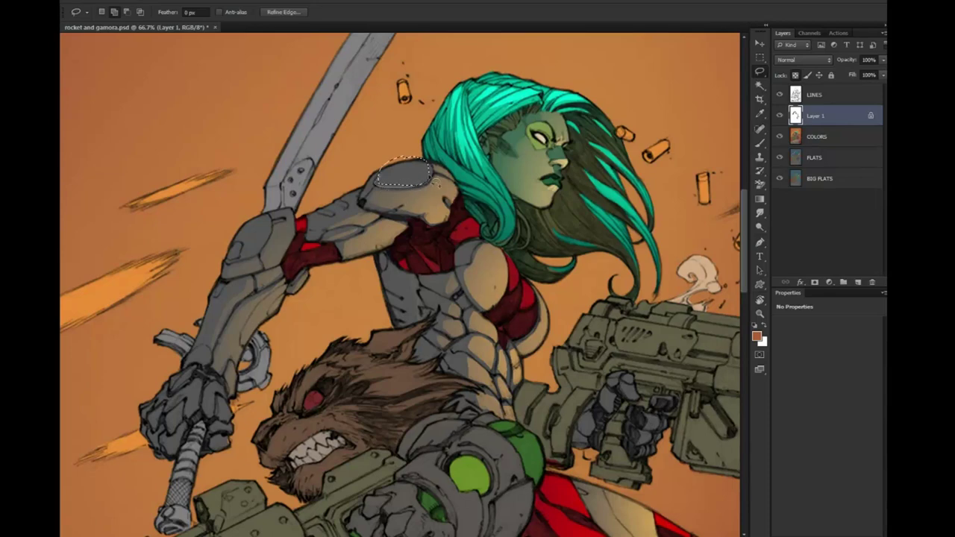
mouse_move(385, 187)
mouse_down()
mouse_move(312, 244)
mouse_move(376, 159)
mouse_move(275, 224)
mouse_move(272, 215)
mouse_move(250, 261)
mouse_move(233, 240)
mouse_move(257, 230)
mouse_move(237, 262)
mouse_move(272, 218)
mouse_move(265, 212)
mouse_up()
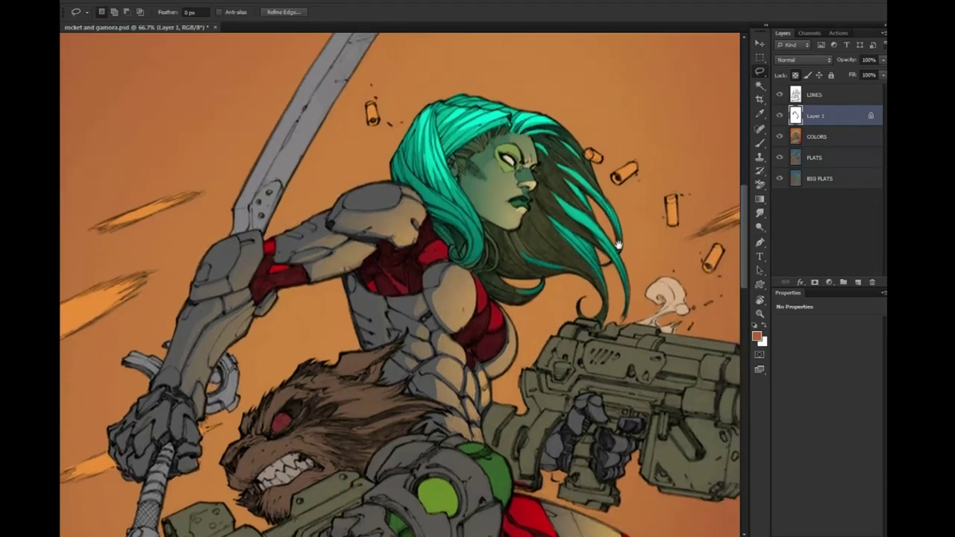
drag(558, 200, 530, 223)
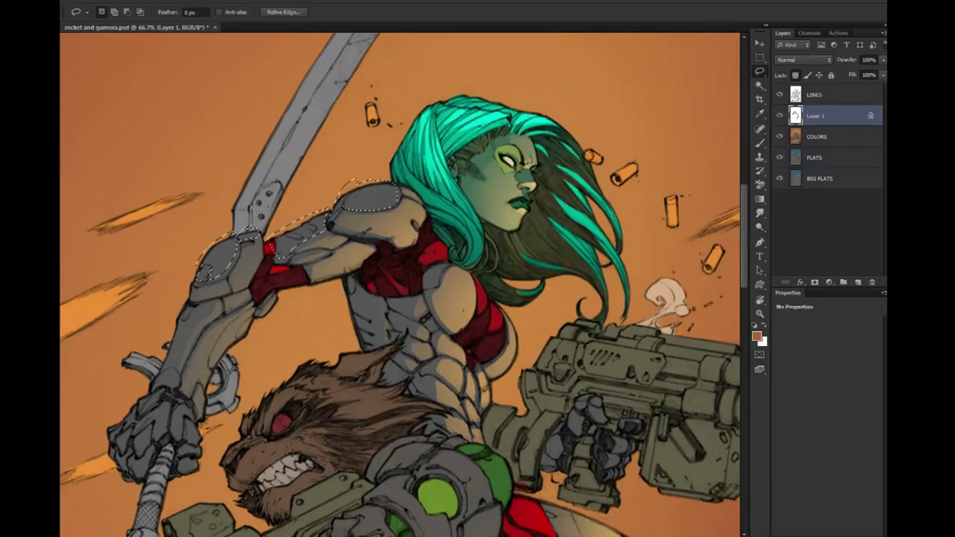
key(ctrl+d)
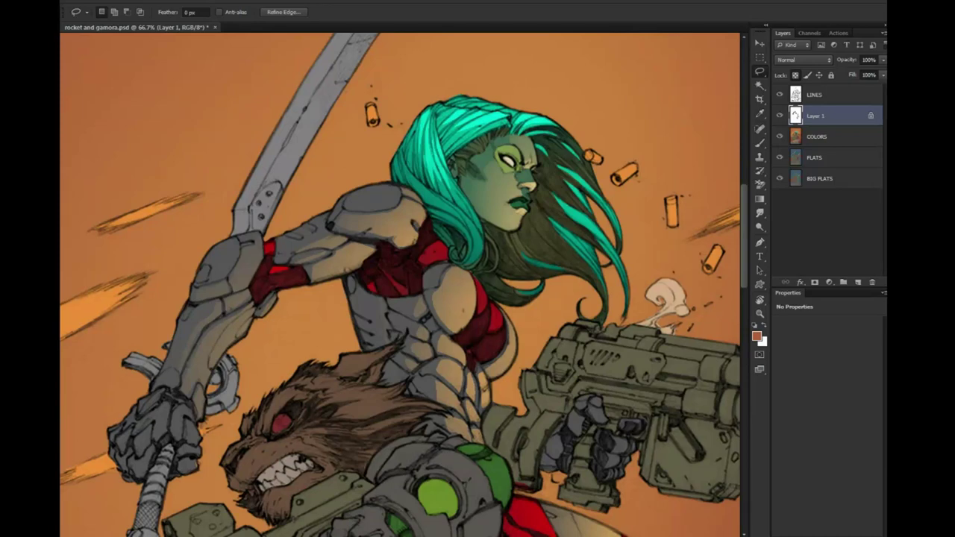
key(ctrl+shift+d)
key(b)
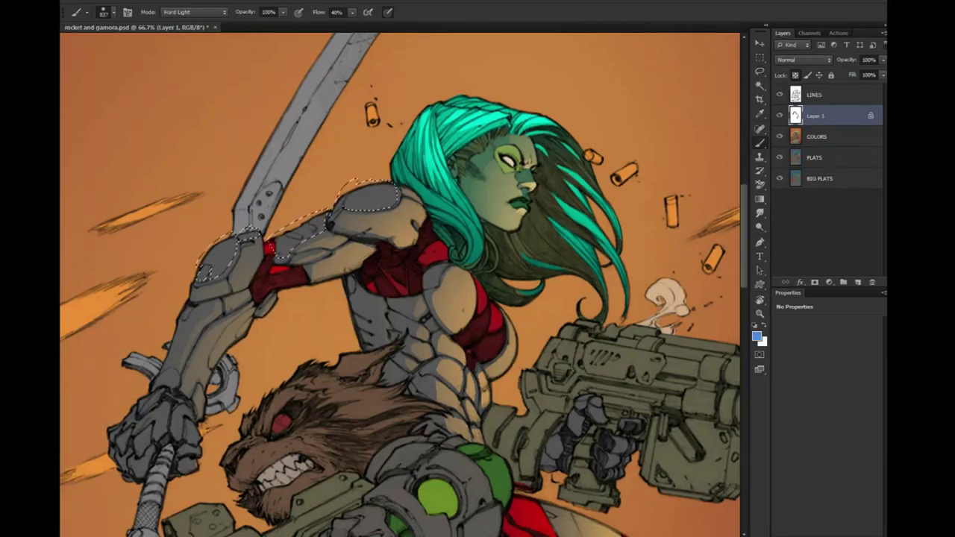
Keep blue as the paint colour, undo the last armor stroke and deselect
click(757, 337)
click(746, 181)
key(Delete)
key(ctrl+d)
Lasso Gamora's forearm armor and her armored fist
key(l)
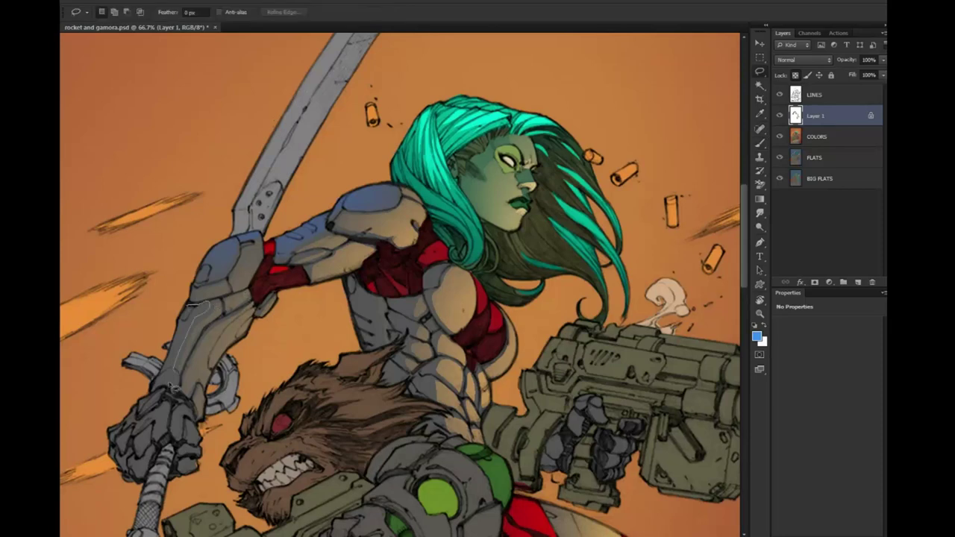
drag(190, 310, 203, 270)
key(b)
scroll(372, 209, down, 1)
scroll(371, 209, down, 2)
key(l)
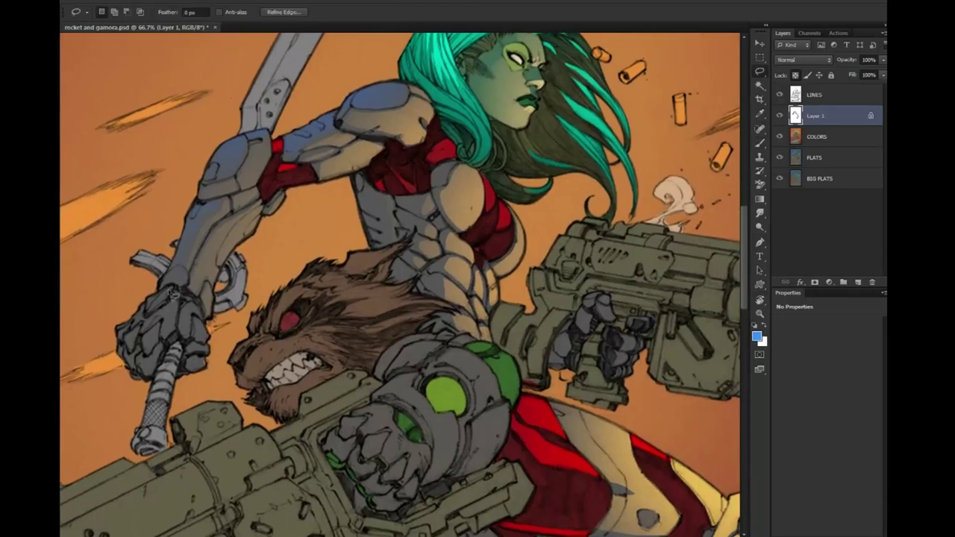
mouse_move(168, 299)
mouse_down()
mouse_move(155, 334)
mouse_move(161, 303)
mouse_move(138, 326)
mouse_up()
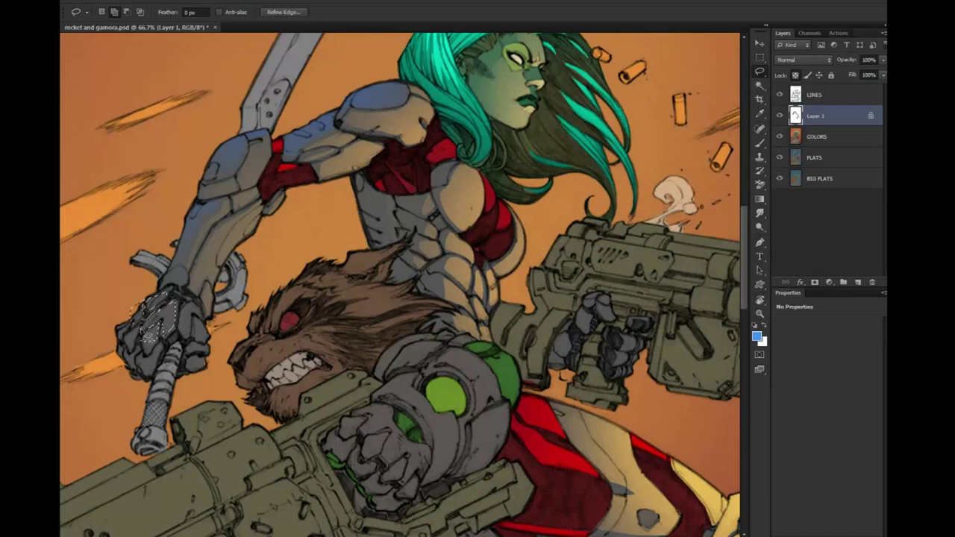
mouse_move(133, 314)
mouse_down()
mouse_move(158, 358)
mouse_move(130, 352)
mouse_move(193, 317)
mouse_up()
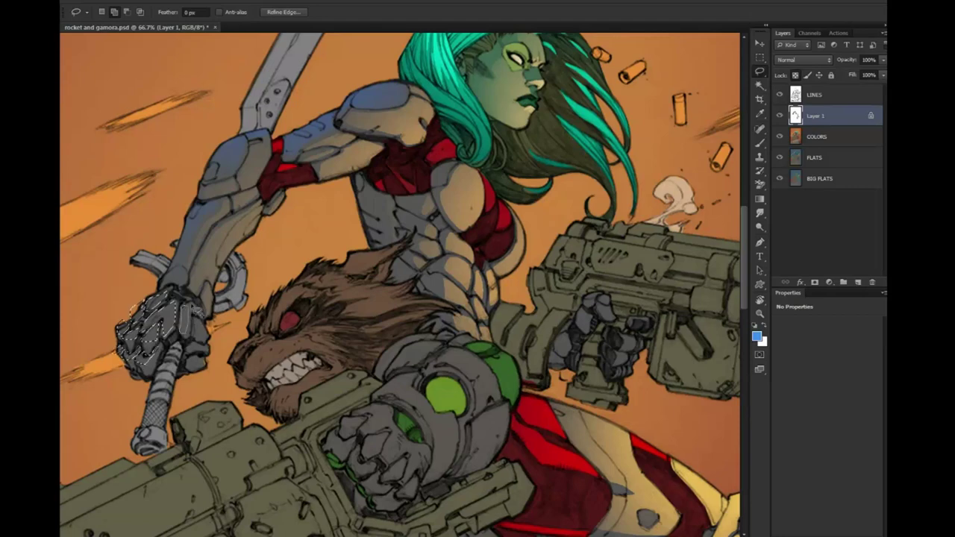
Paint the armored fist blue in Hard Light and zoom out to 33.3%
key(b)
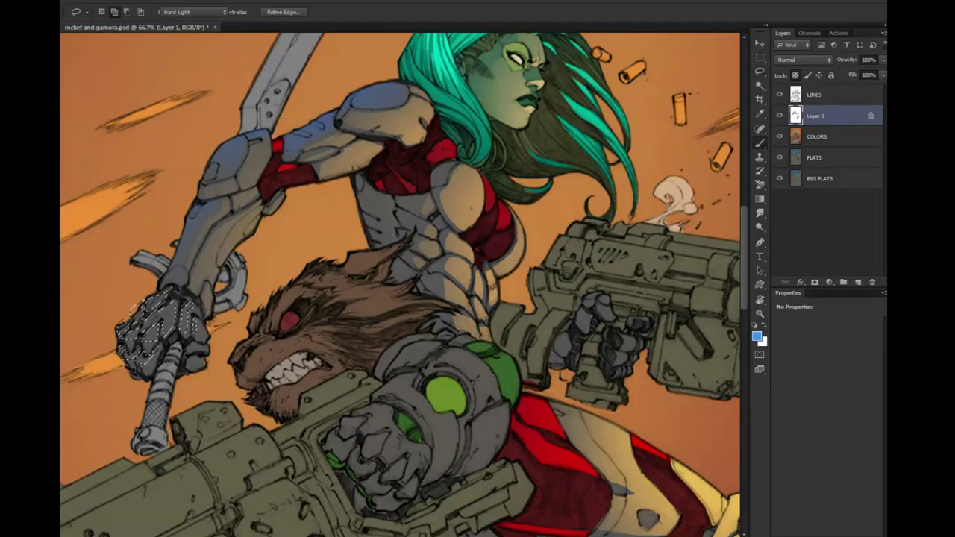
mouse_move(120, 350)
mouse_down()
mouse_move(153, 353)
mouse_move(194, 323)
mouse_up()
drag(145, 300, 124, 332)
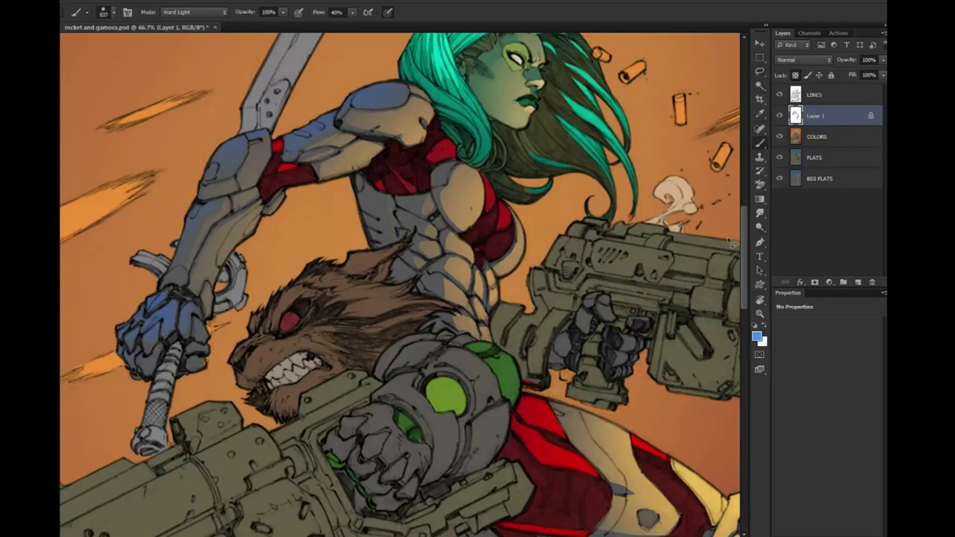
click(760, 314)
alt+click(553, 281)
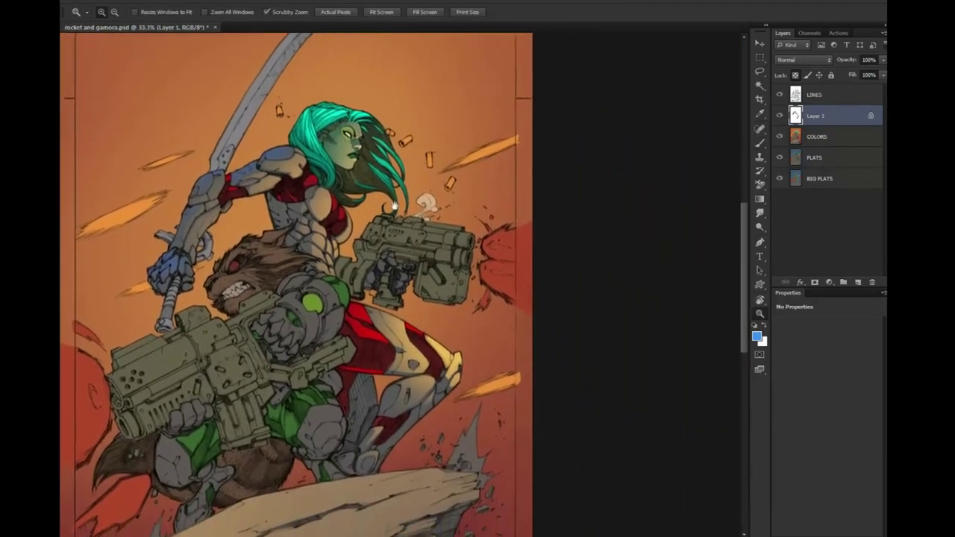
Lasso the armor plates along Gamora's side, paint them blue, then deselect
mouse_move(553, 281)
mouse_down()
mouse_move(254, 151)
mouse_move(251, 233)
mouse_move(277, 188)
mouse_move(295, 183)
mouse_up()
key(l)
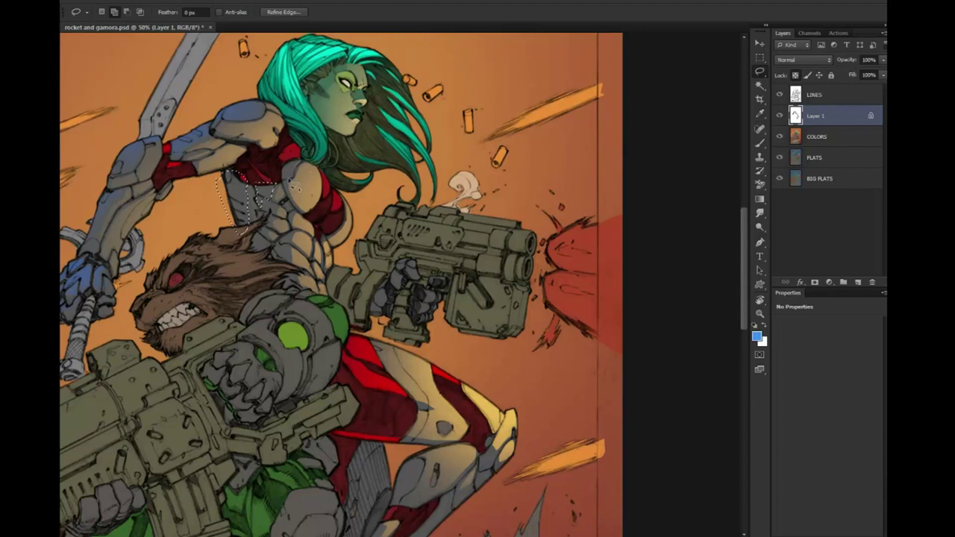
key(b)
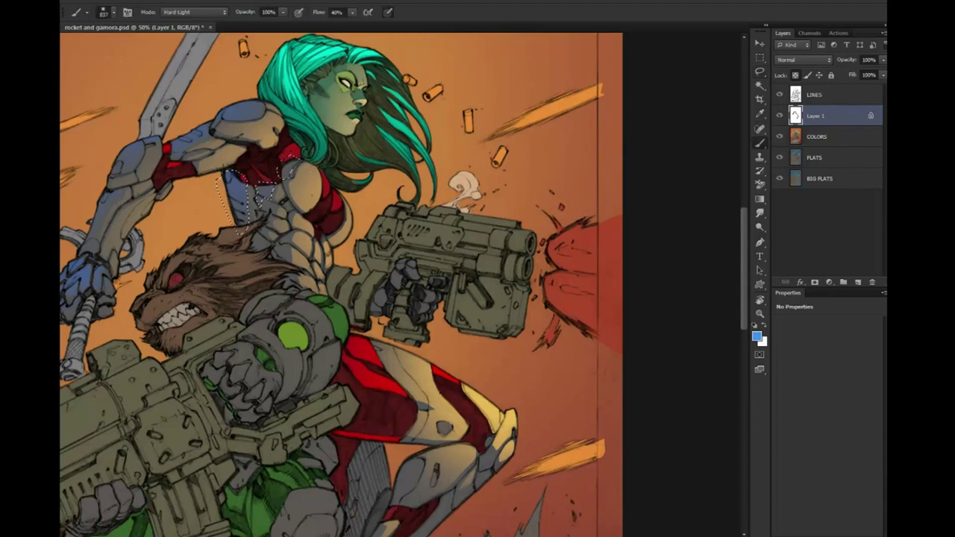
key(ctrl+d)
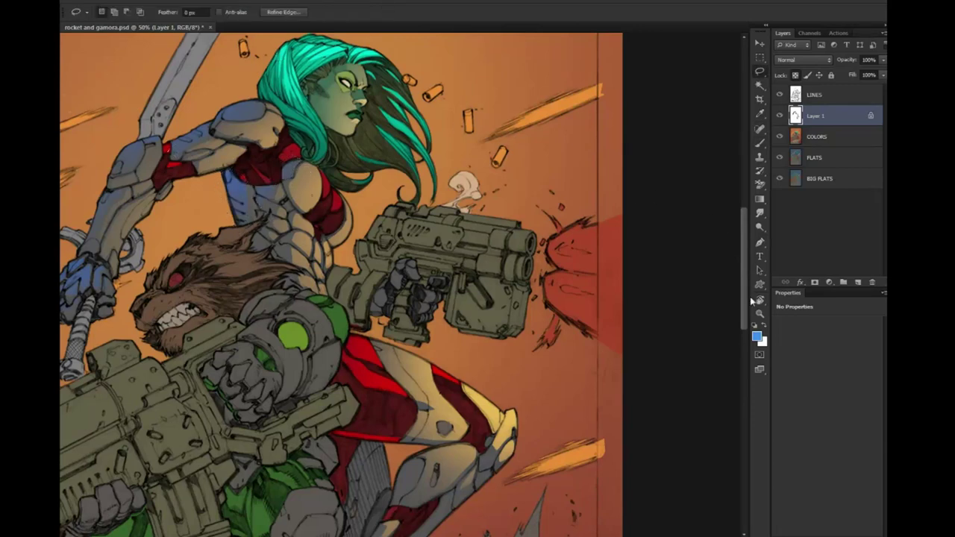
Zoom out to fit the whole illustration, then zoom back in over Gamora
click(760, 313)
key(ctrl+minus)
key(ctrl+minus)
key(ctrl+minus)
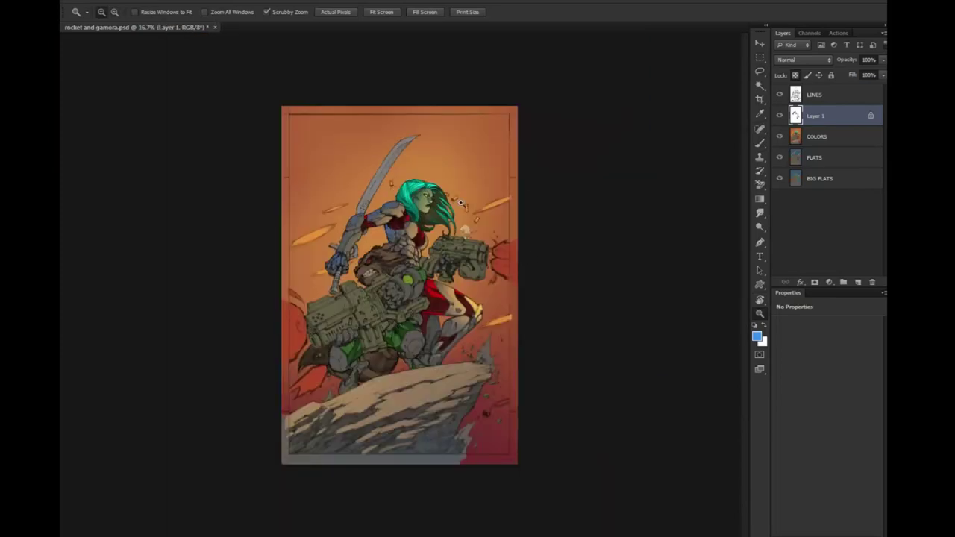
click(428, 267)
drag(441, 187, 422, 212)
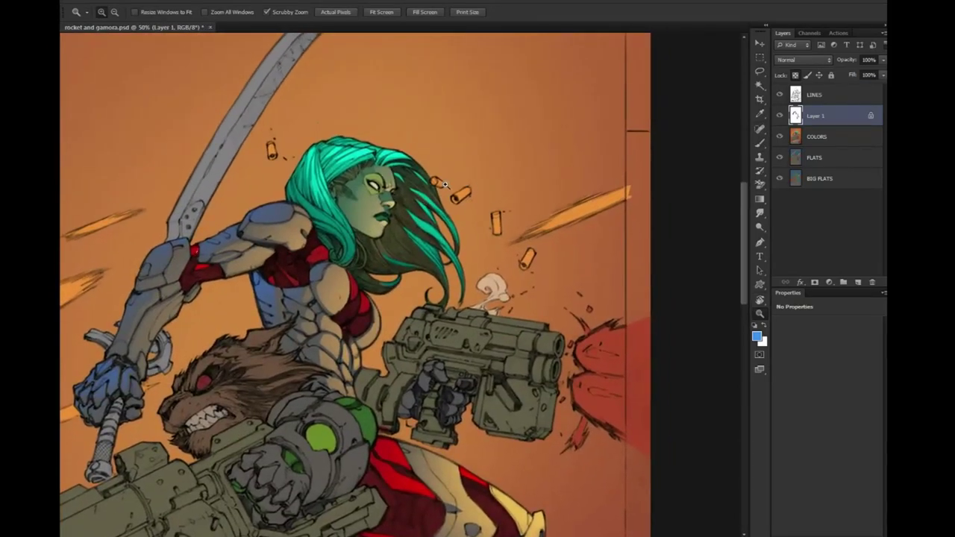
drag(400, 267, 413, 152)
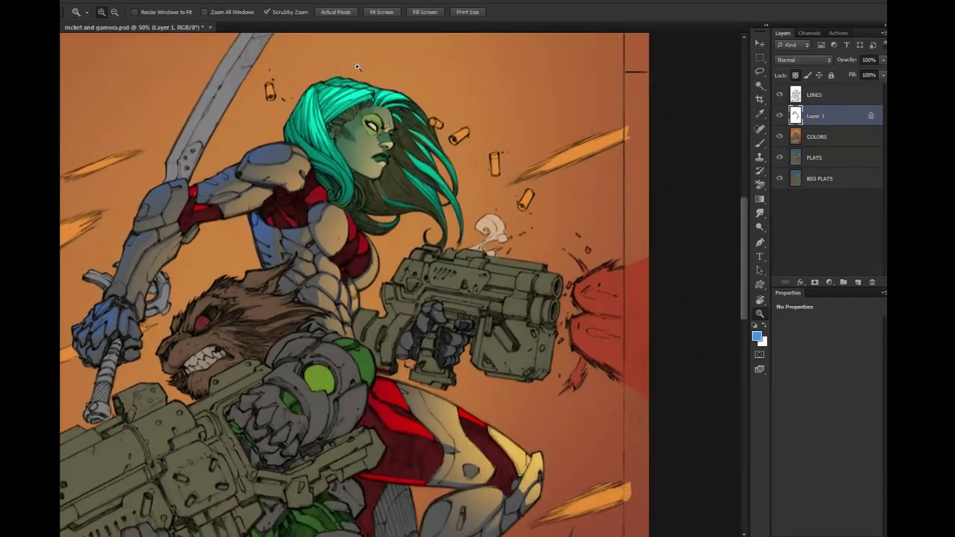
Merge the painted layer down into the COLORS layer
key(l)
right_click(825, 117)
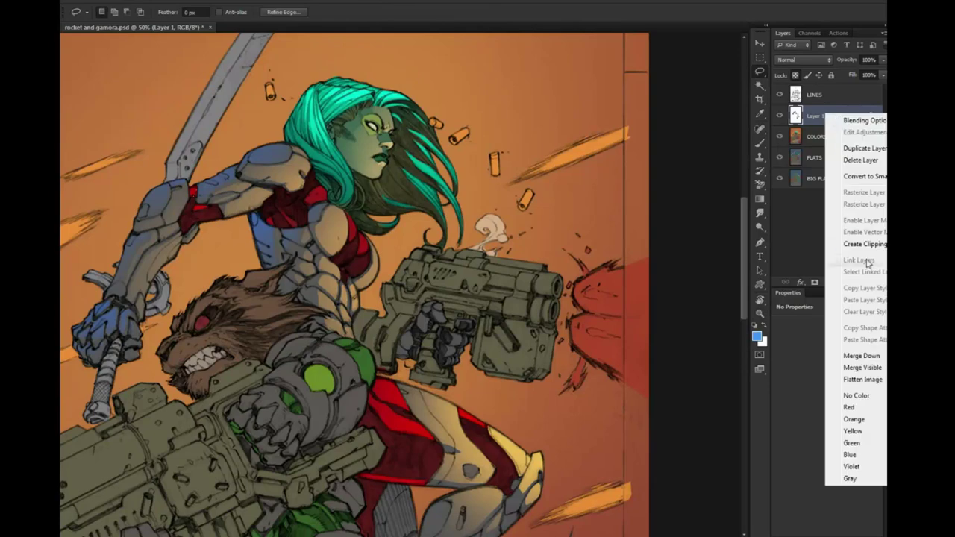
click(672, 265)
mouse_move(530, 266)
mouse_down()
mouse_move(545, 187)
mouse_move(542, 373)
mouse_up()
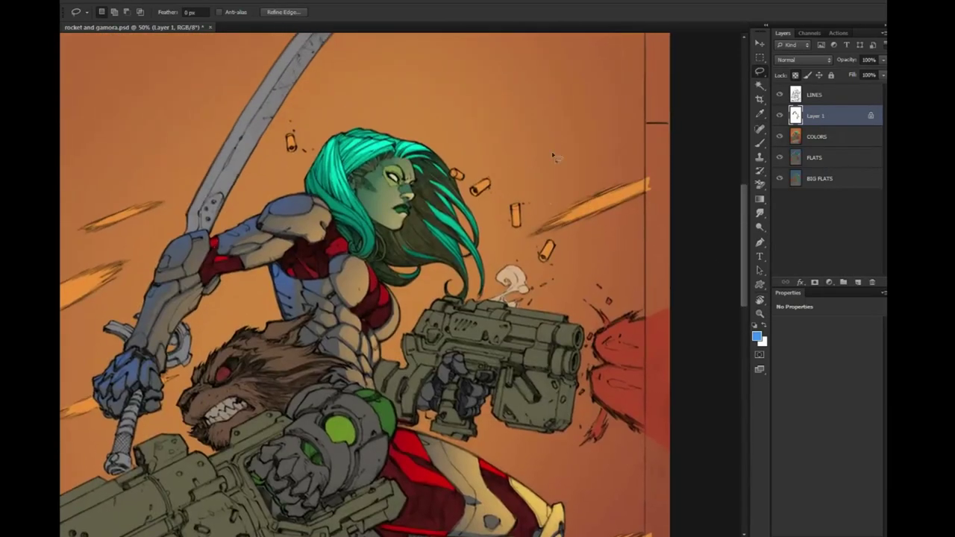
right_click(812, 113)
click(851, 355)
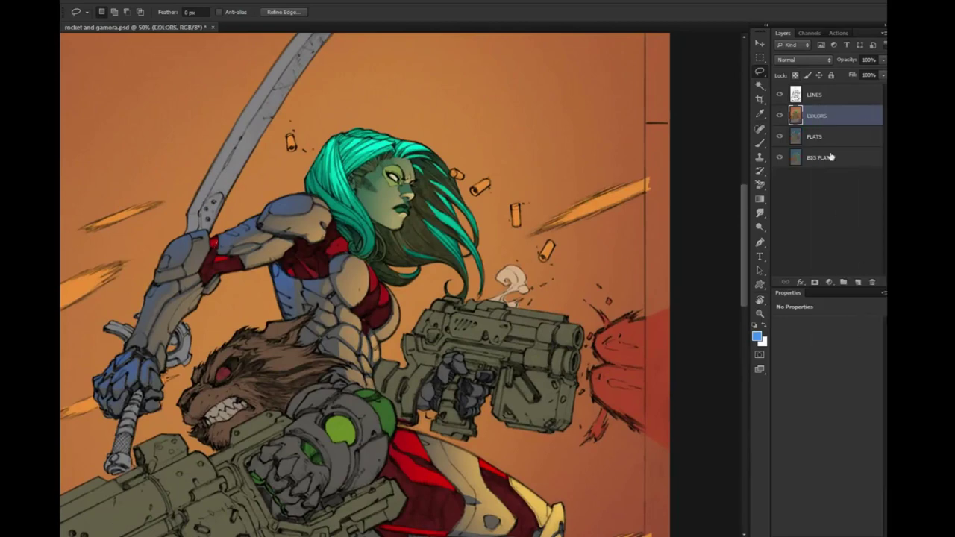
Magic-wand Gamora's hair on the FLATS layer and enlarge the brush to 301
click(828, 157)
click(827, 138)
key(w)
click(344, 150)
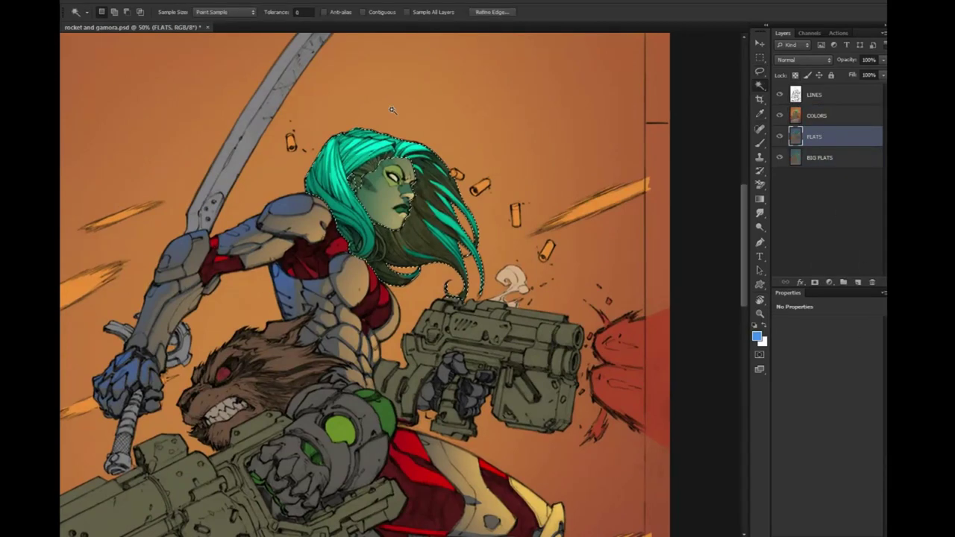
key(b)
right_click(339, 105)
key(Escape)
drag(283, 132, 254, 132)
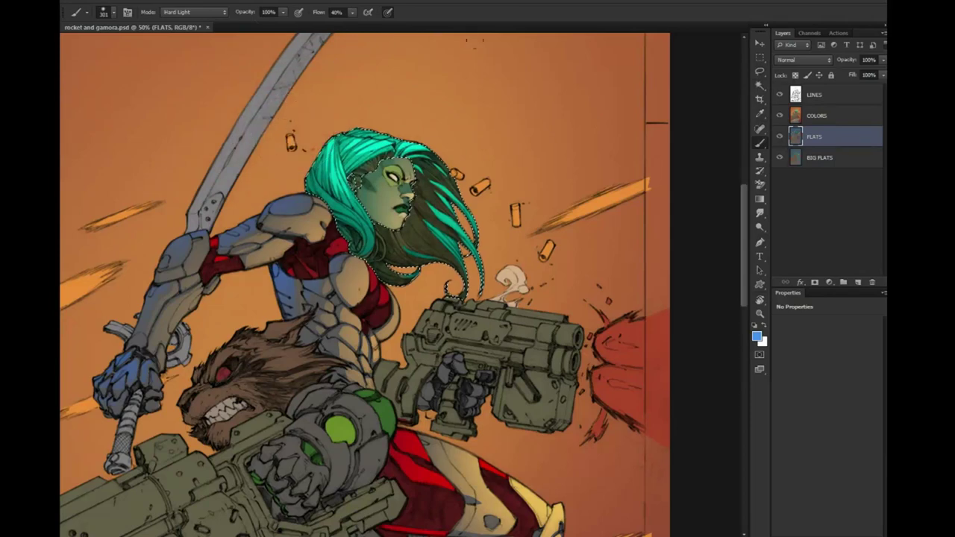
Brighten Gamora's hair teal on COLORS with a 369 brush, deselect, and zoom out to 25%
key(alt+bracketright)
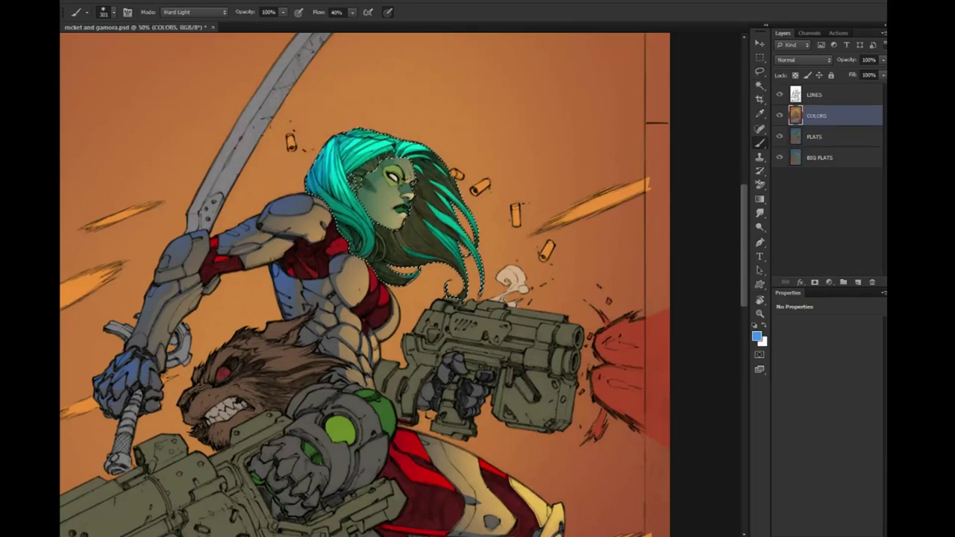
key(alt+bracketleft)
drag(308, 105, 333, 105)
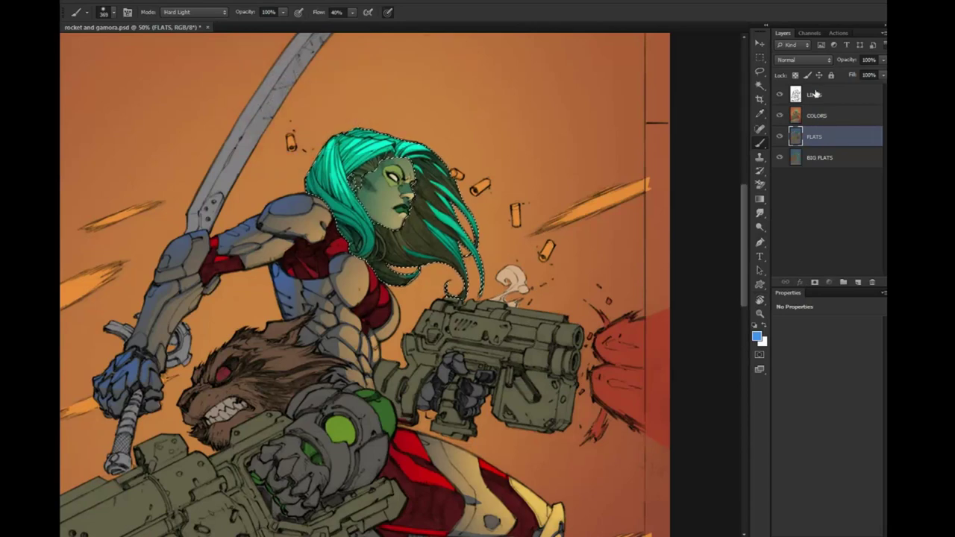
key(alt+bracketright)
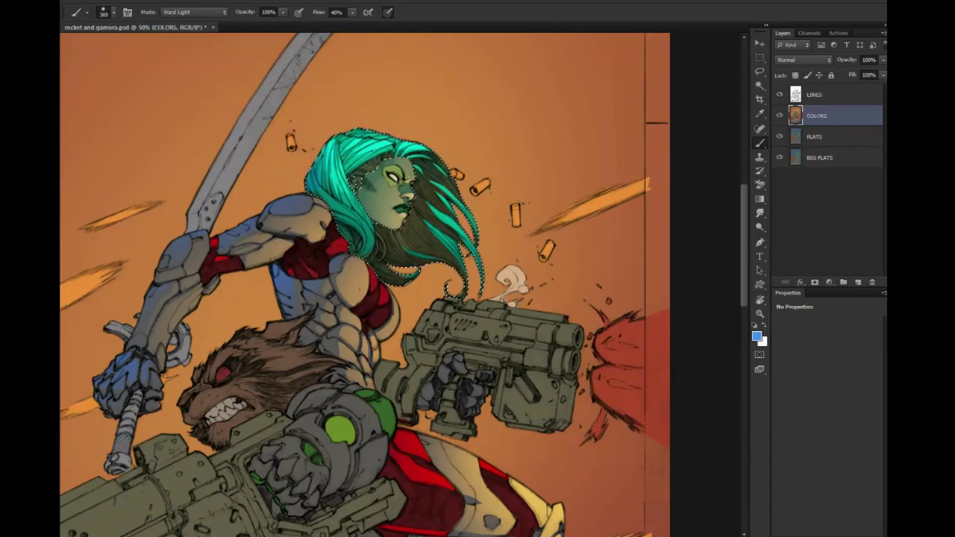
key(ctrl+d)
key(z)
alt+click(421, 183)
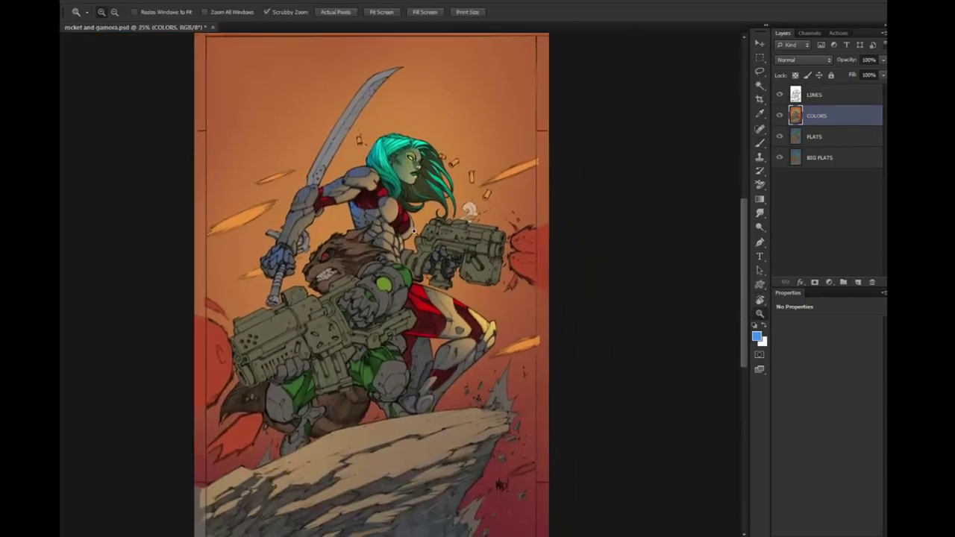
Zoom in slightly and magic-wand all the grey armor areas
click(438, 177)
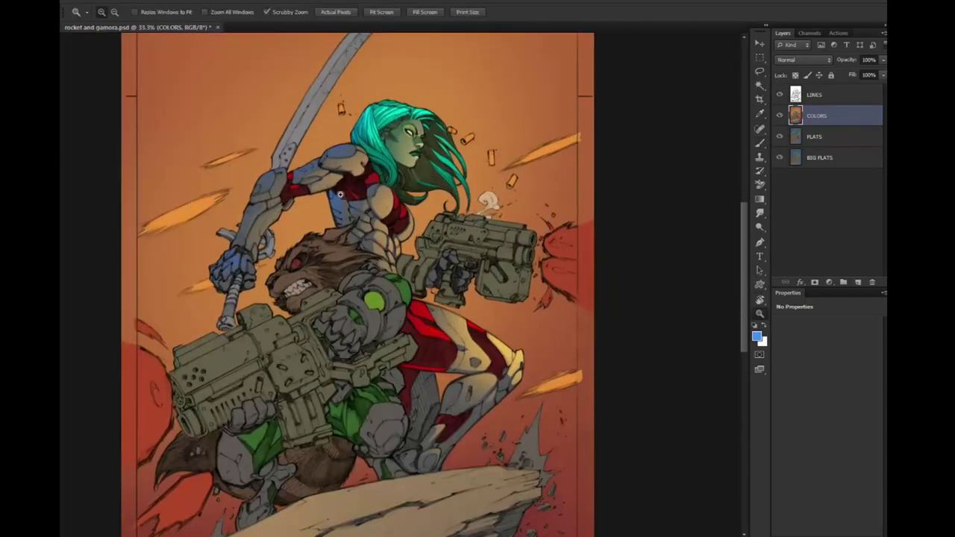
drag(432, 179, 393, 220)
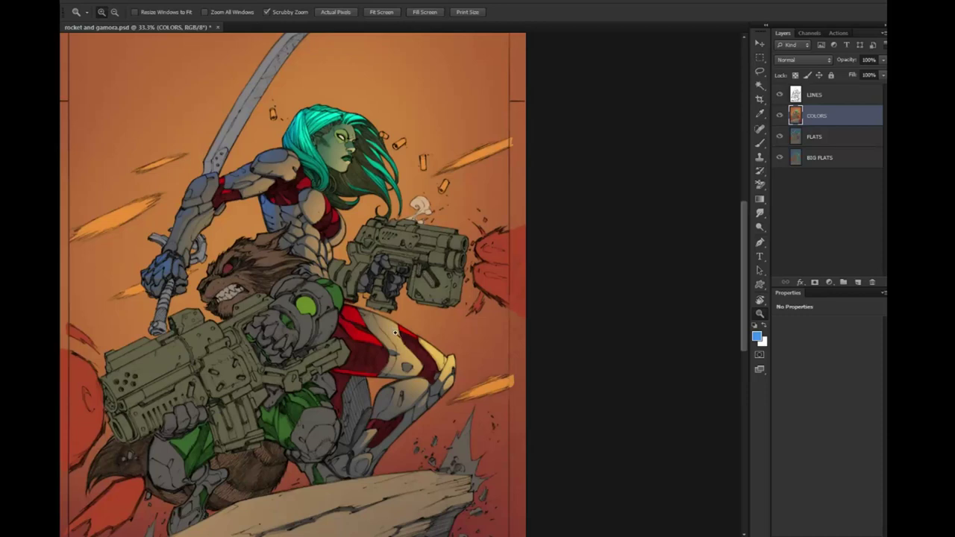
key(w)
click(356, 400)
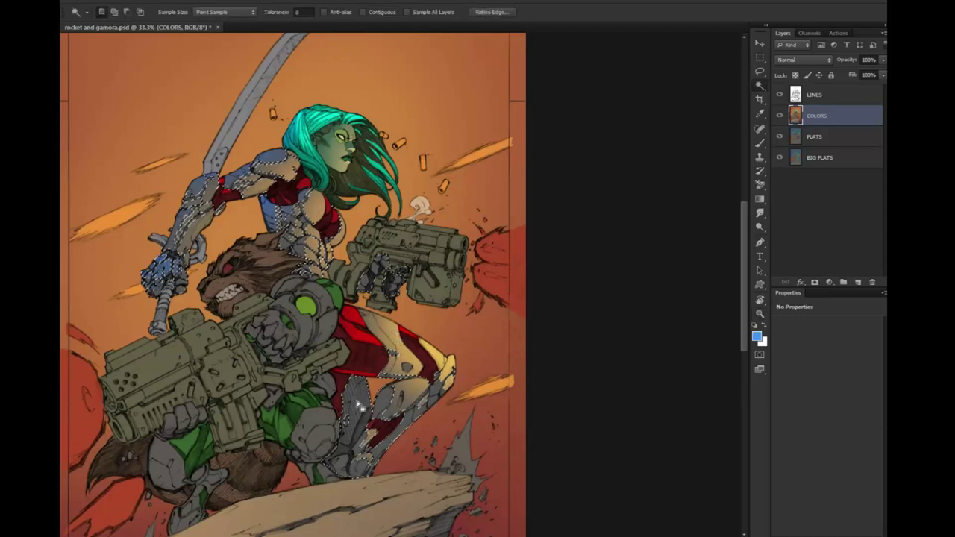
Paint a pale wash over the lower grey armor with a large Normal brush at 20%, then deselect
key(b)
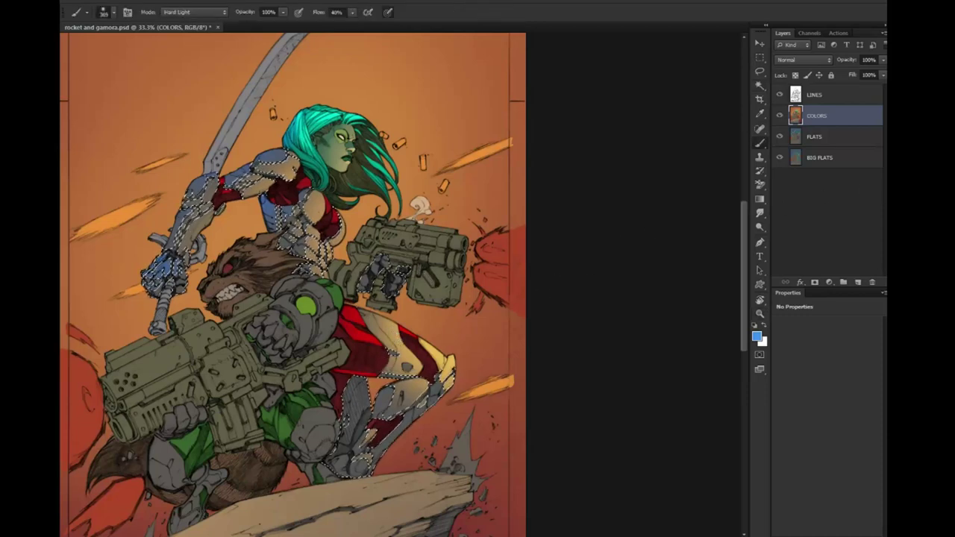
key(shift+alt+n)
key(2)
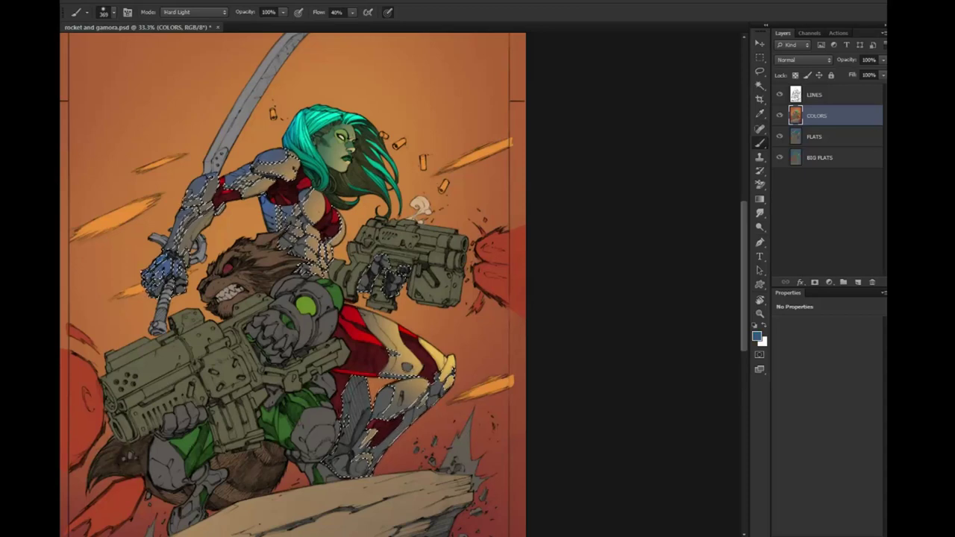
key(shift+5)
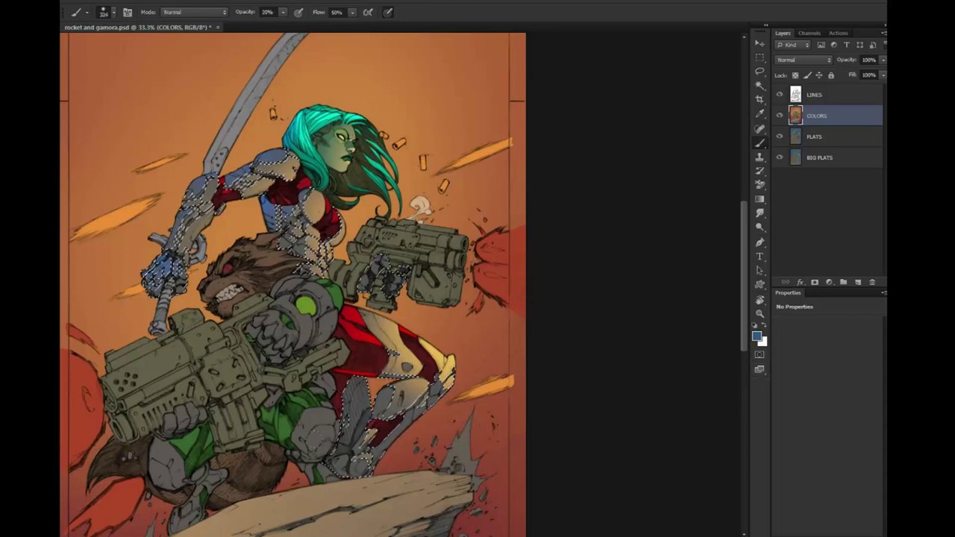
key(bracketright)
key(bracketright)
key(bracketright)
drag(426, 478, 335, 448)
key(l)
key(ctrl+d)
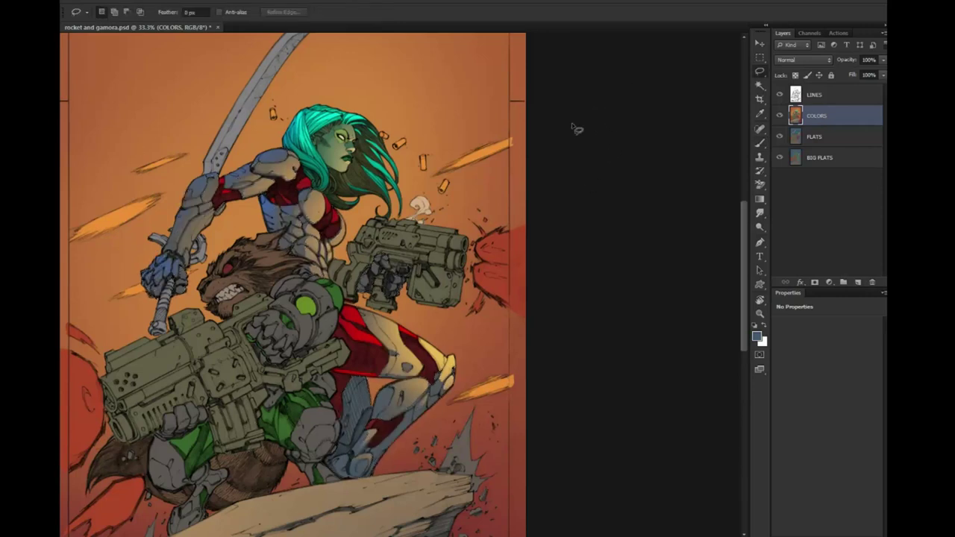
mouse_move(478, 299)
mouse_down()
mouse_move(471, 246)
mouse_move(514, 220)
mouse_move(579, 262)
mouse_up()
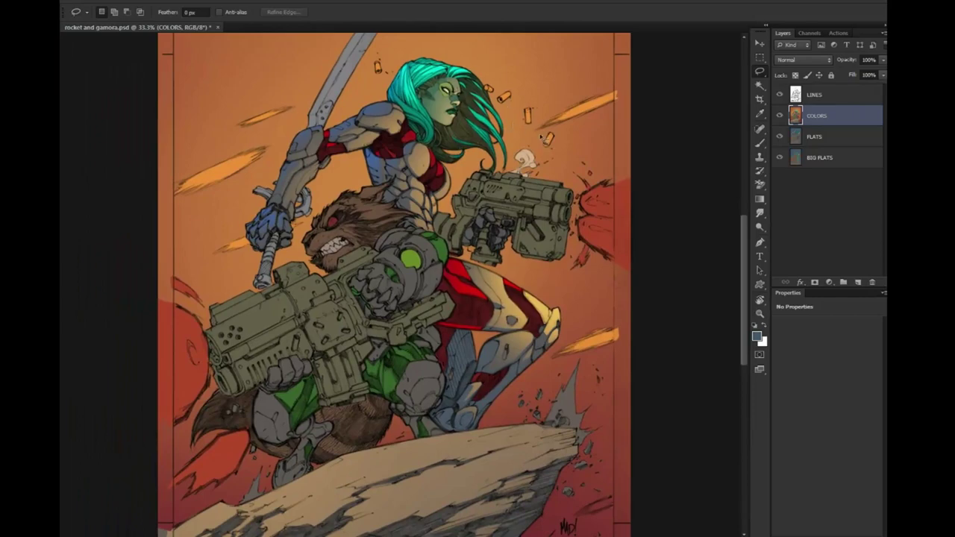
Zoom in on the figures and magic-wand all the red areas on FLATS
key(z)
click(457, 175)
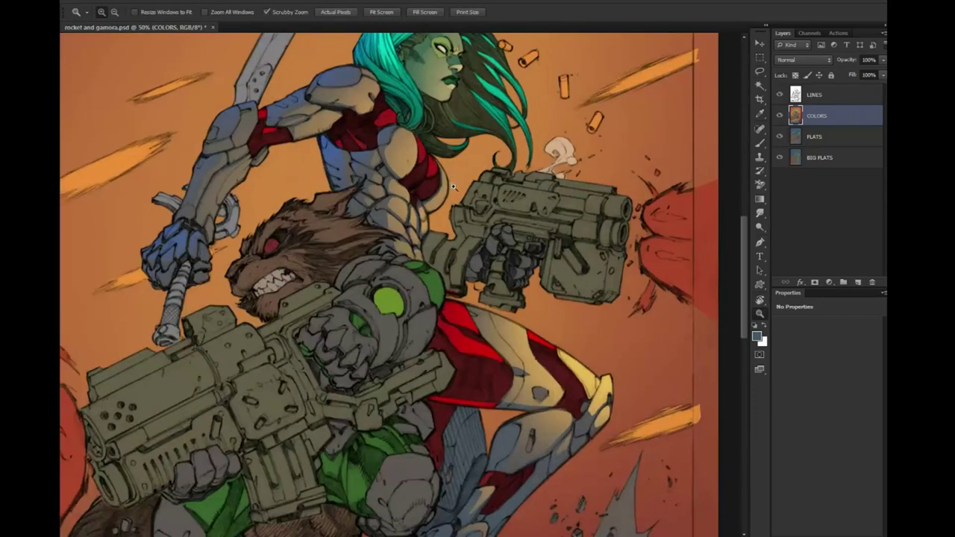
drag(467, 153, 405, 217)
click(837, 134)
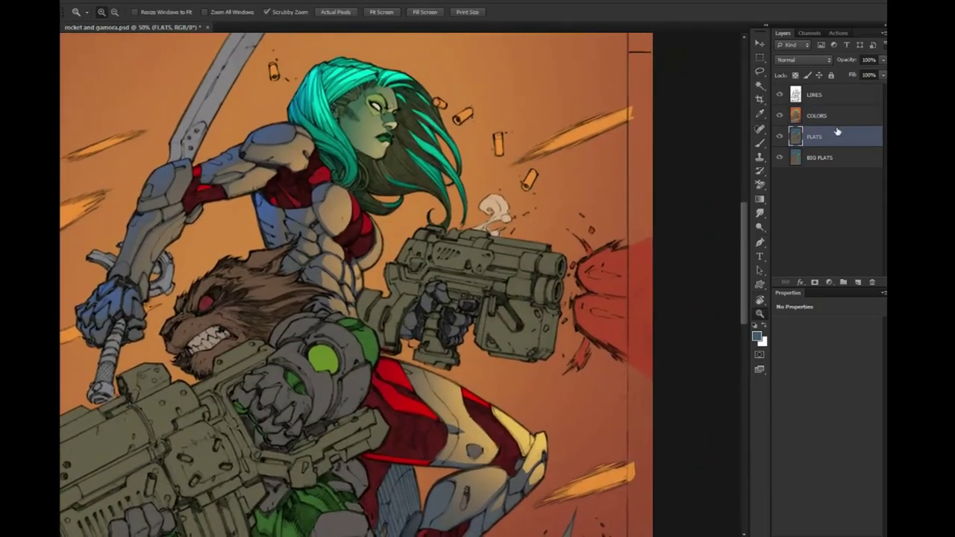
key(w)
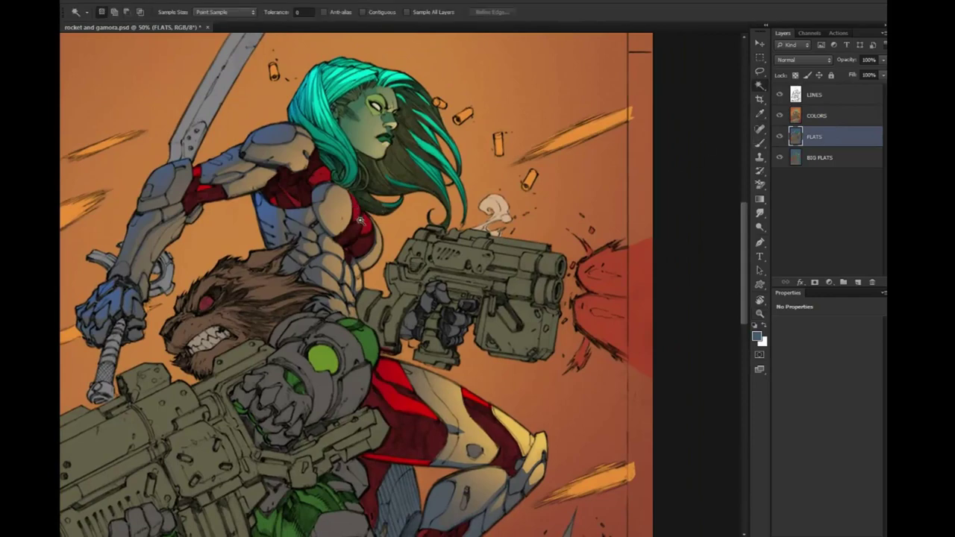
click(362, 224)
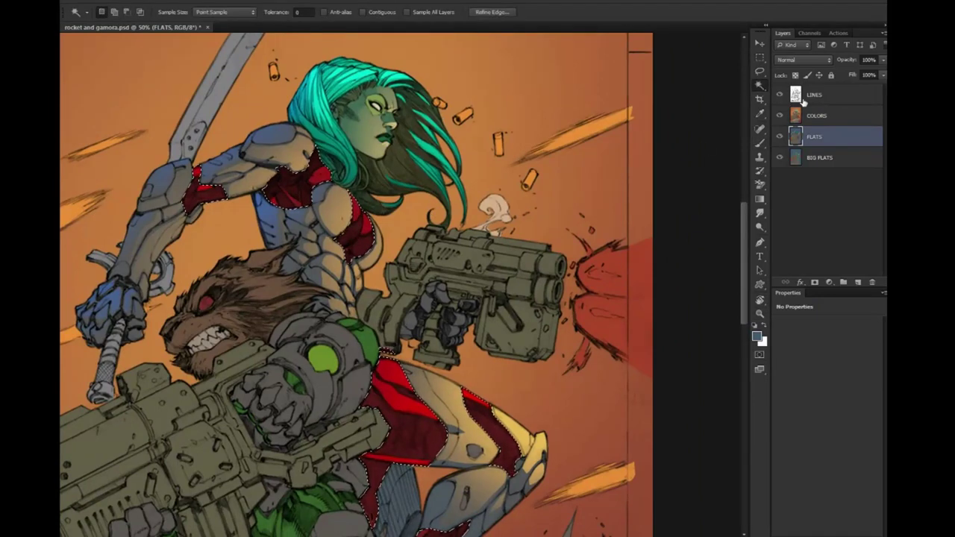
Add a new layer above COLORS and lasso the red armband on Gamora's arm
click(824, 109)
key(ctrl+j)
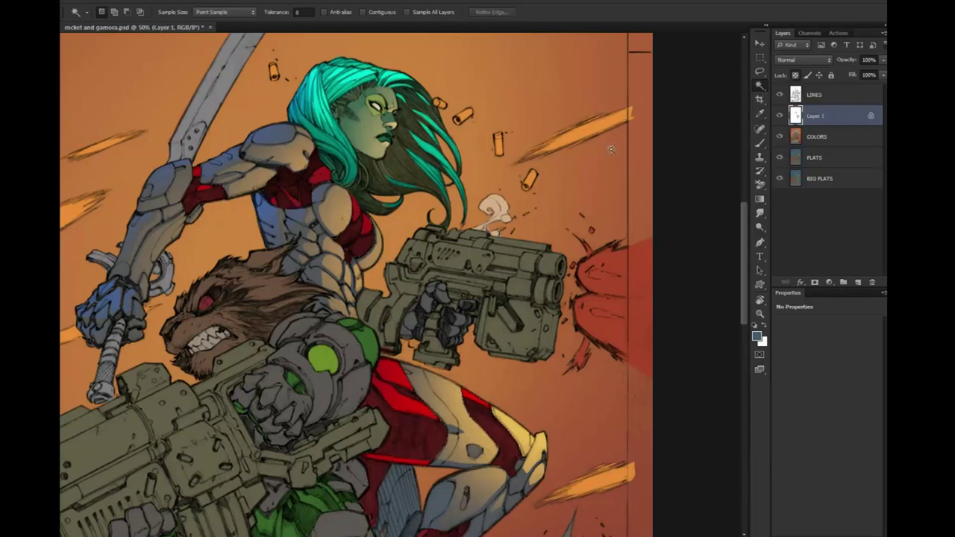
key(z)
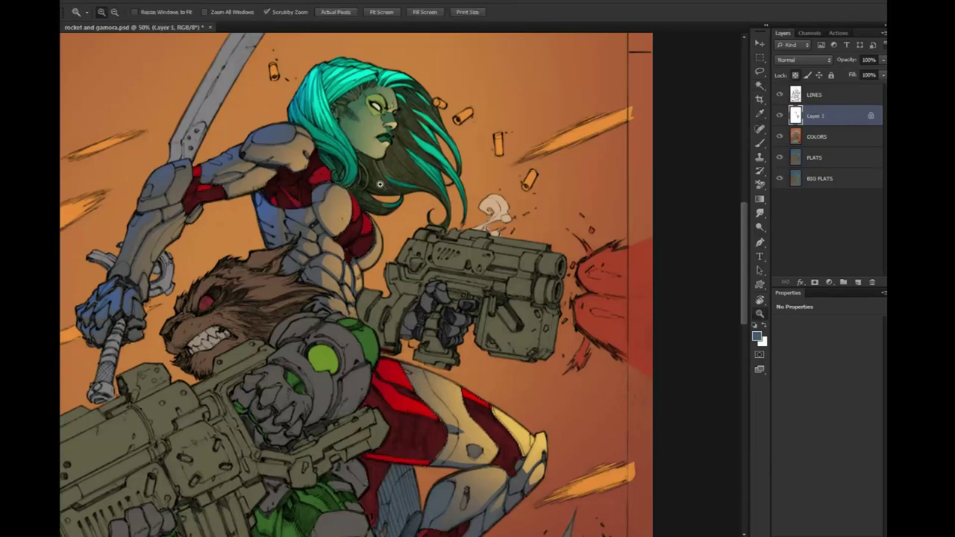
click(361, 201)
key(l)
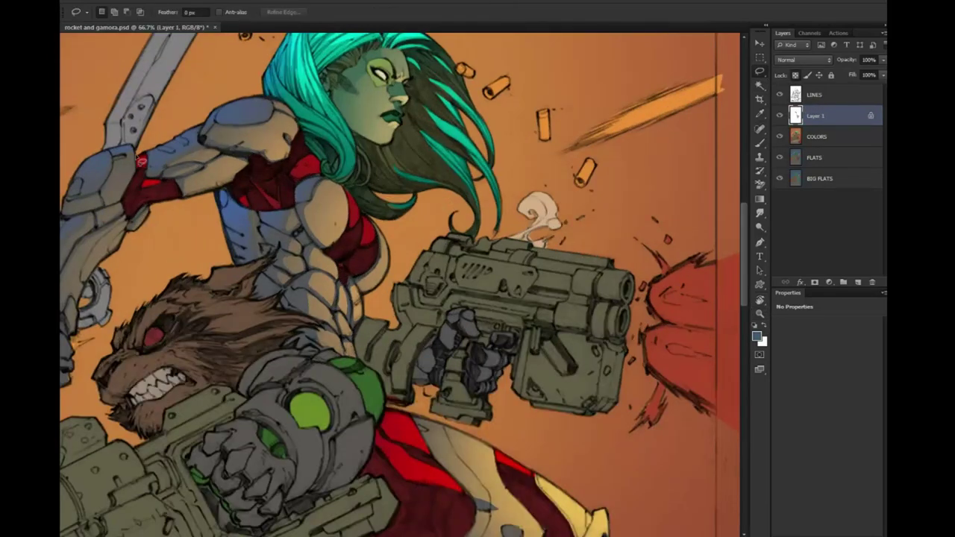
drag(136, 170, 149, 183)
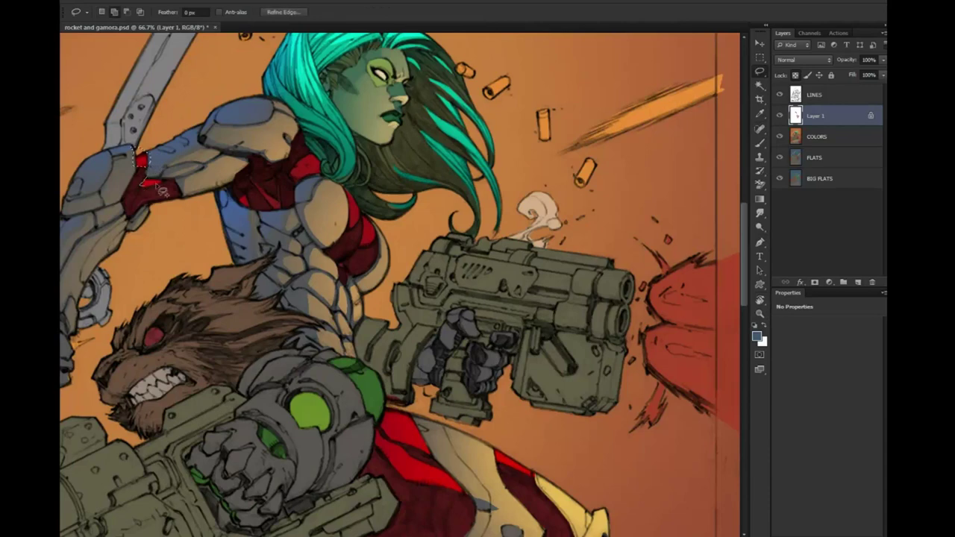
key(ctrl+d)
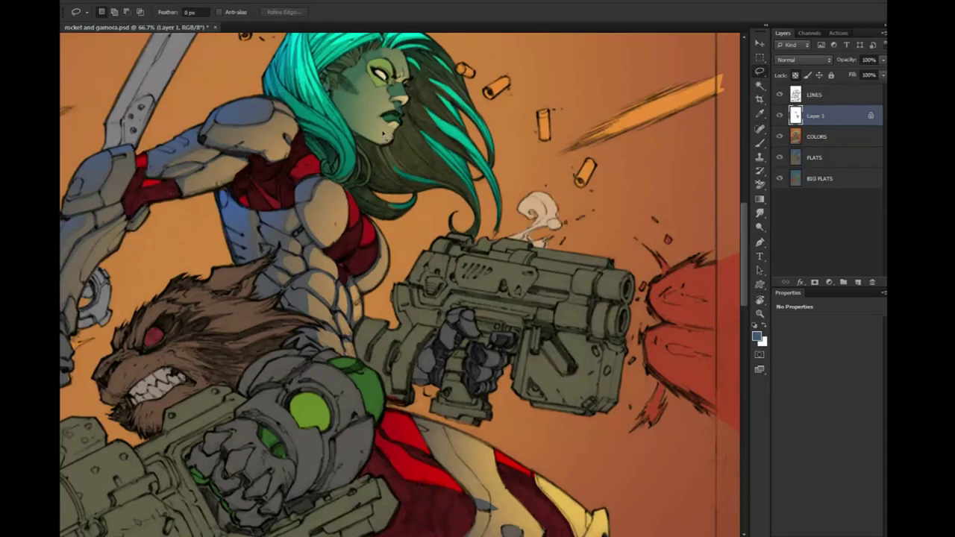
Zoom out to the whole illustration and merge Layer 1 down into COLORS
click(759, 313)
key(ctrl+minus)
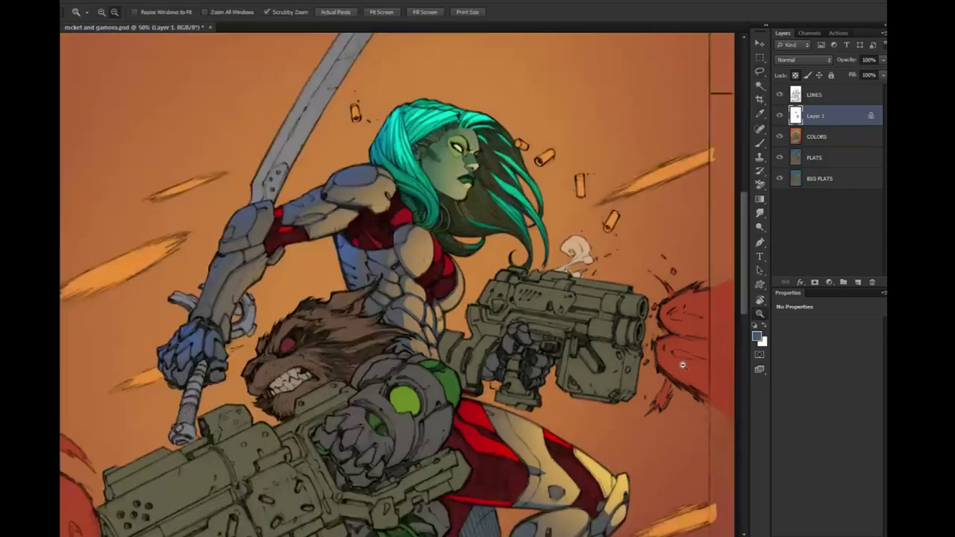
key(ctrl+minus)
right_click(824, 116)
click(844, 361)
drag(712, 244, 609, 117)
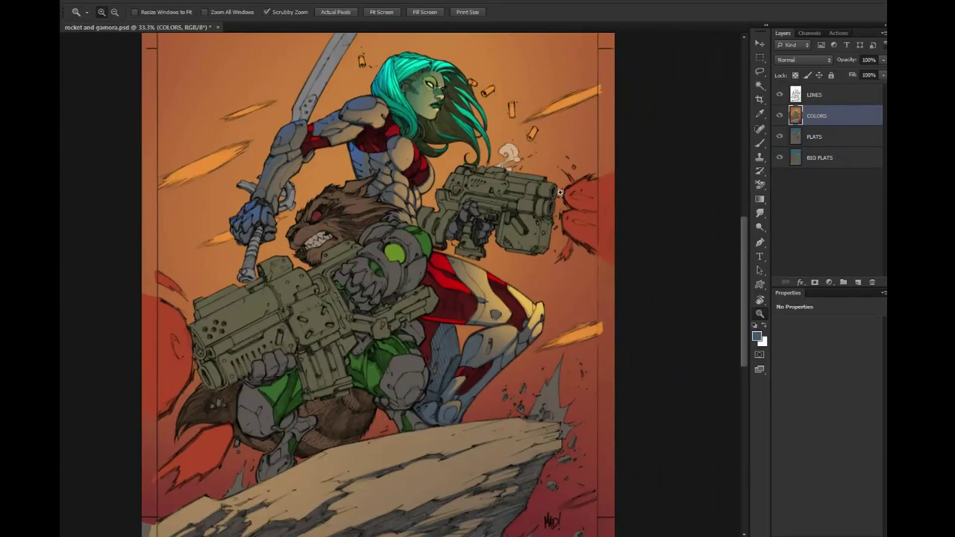
Magic-wand both olive guns, add a new layer above COLORS, and zoom in on Gamora's gun
click(513, 202)
key(w)
click(544, 189)
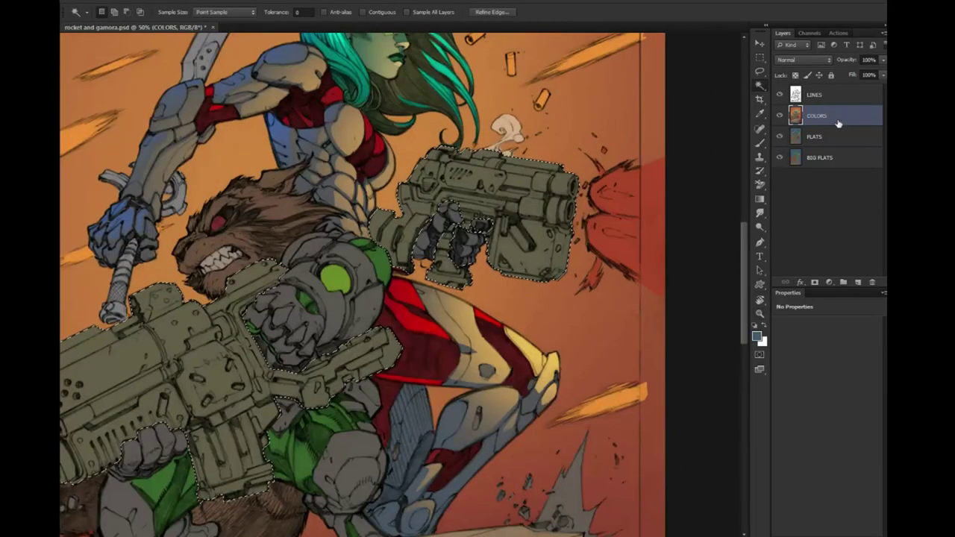
key(ctrl+j)
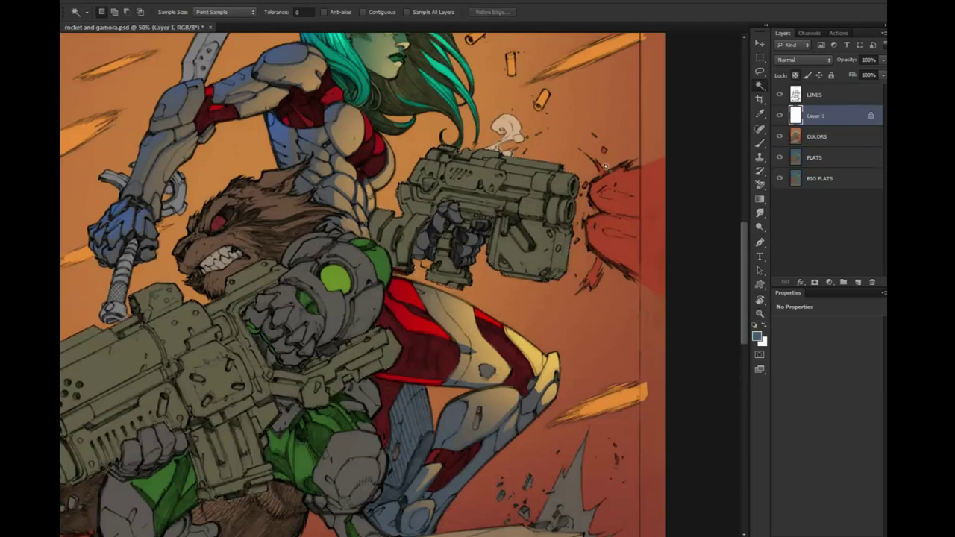
scroll(494, 211, up, 1)
scroll(494, 211, up, 1)
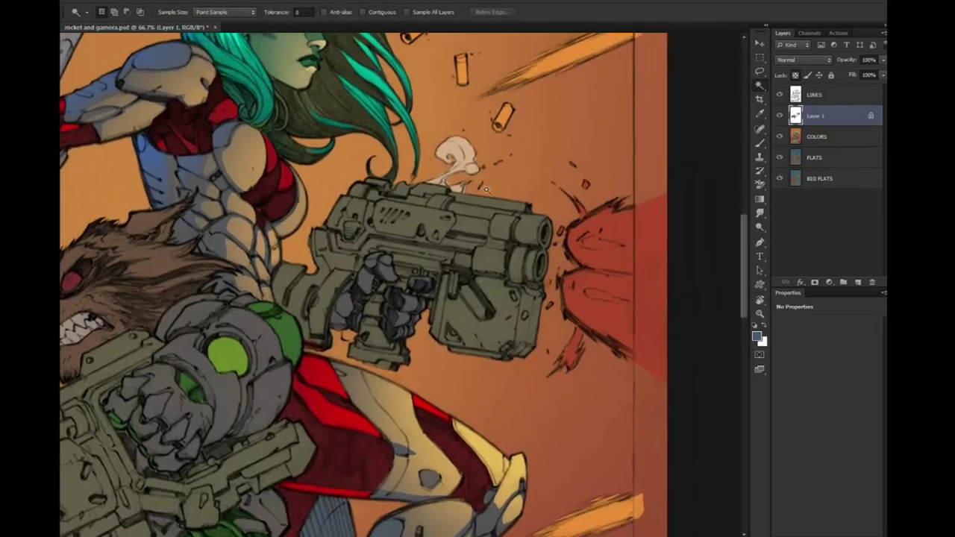
key(z)
click(486, 189)
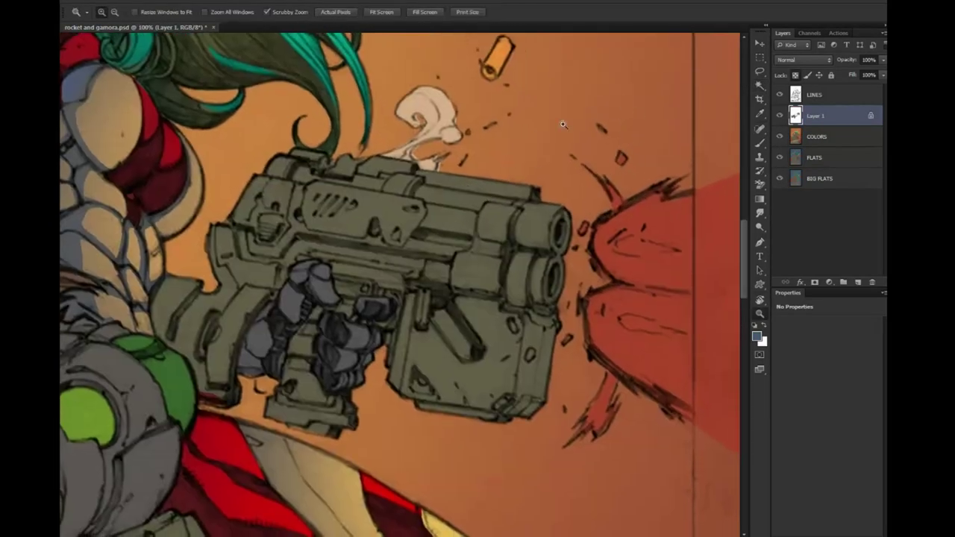
Lasso thin edge strips around the gun barrel's muzzle, sides and top
key(l)
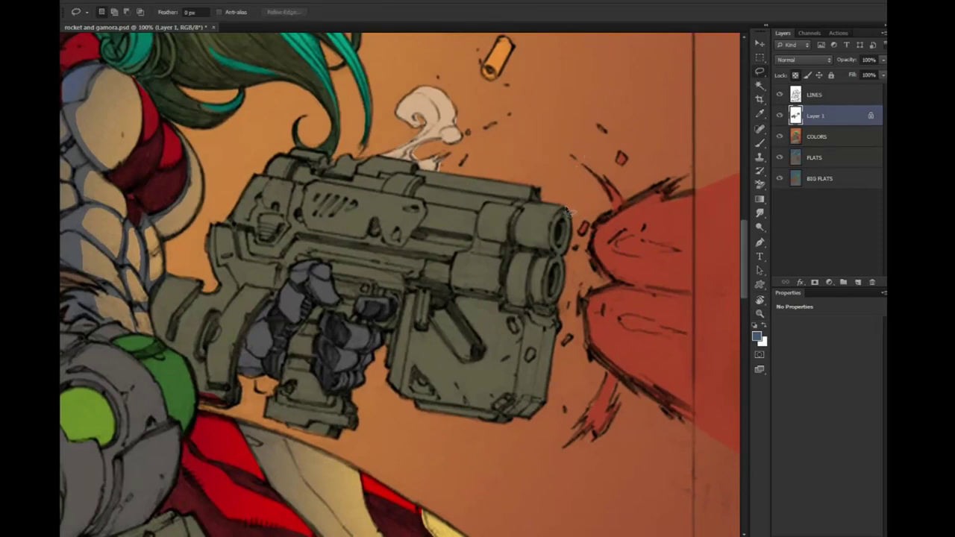
drag(556, 253, 554, 272)
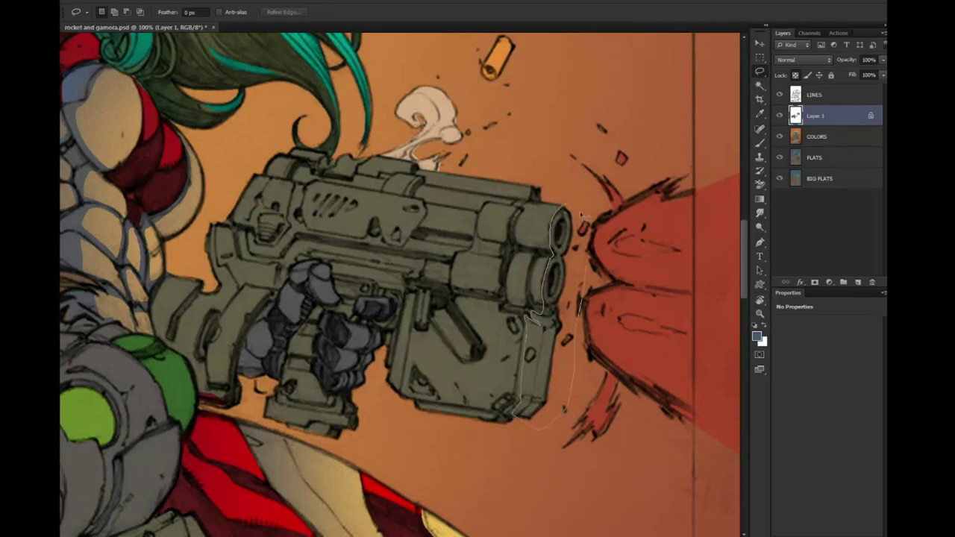
drag(580, 215, 582, 212)
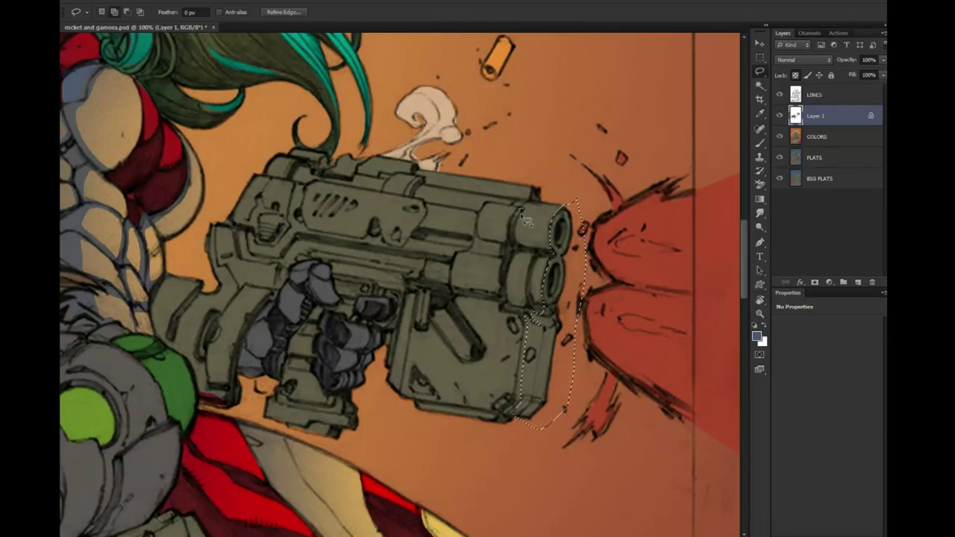
drag(527, 221, 511, 248)
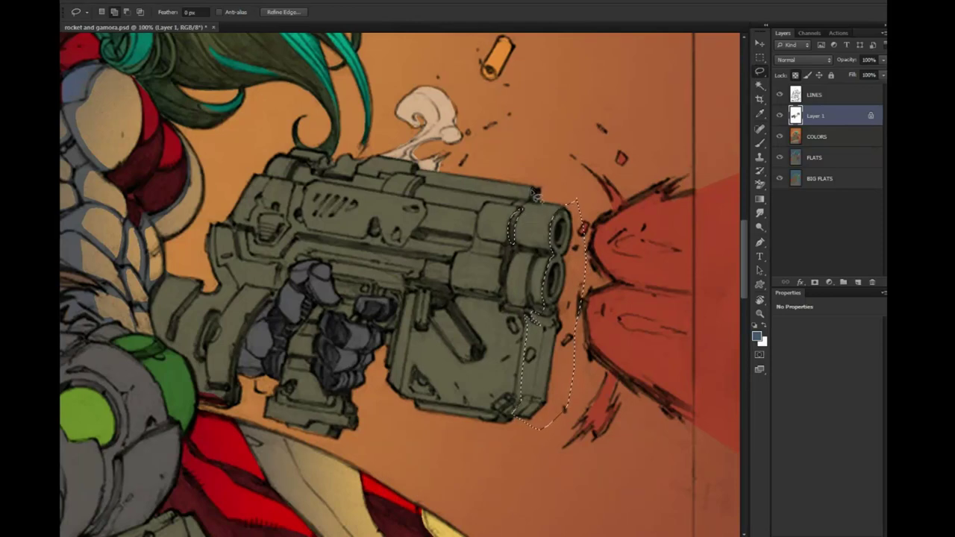
drag(536, 195, 537, 182)
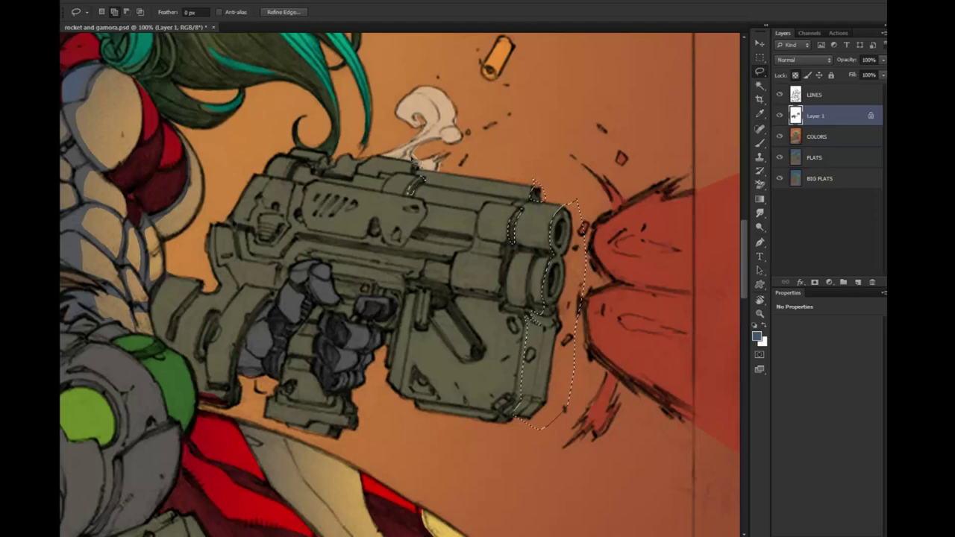
Add strips along the gun's top edge, barrel and body to the selection
mouse_move(411, 165)
mouse_down()
mouse_move(409, 252)
mouse_move(407, 243)
mouse_up()
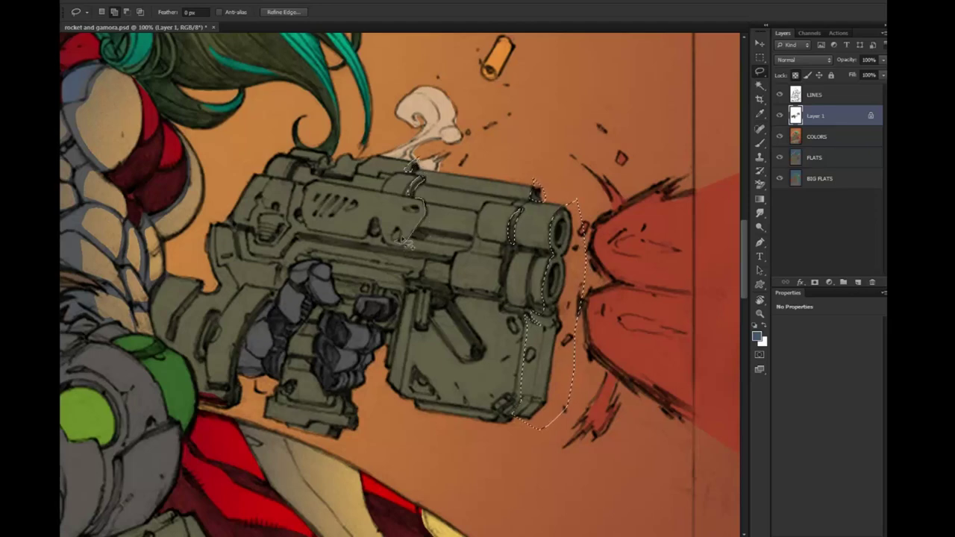
drag(420, 209, 418, 213)
drag(506, 265, 543, 239)
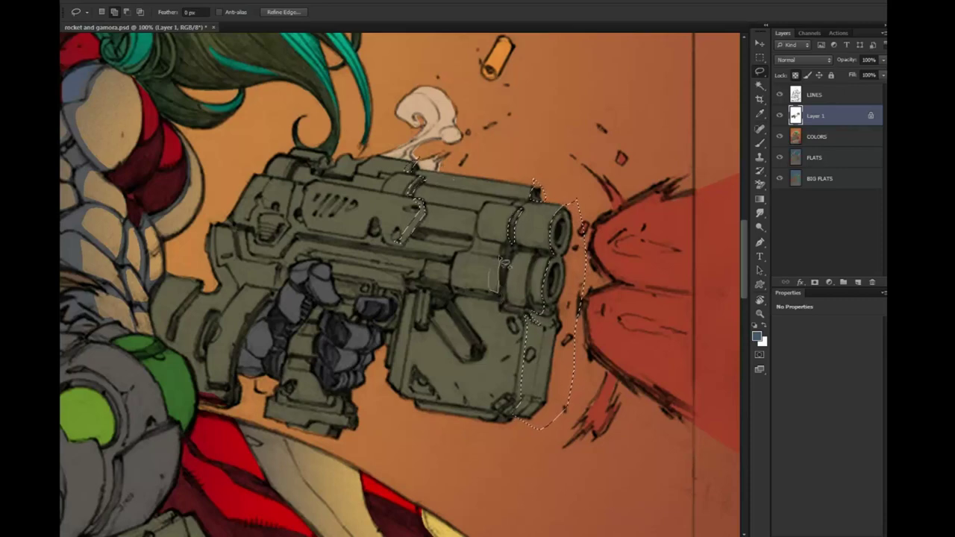
drag(545, 241, 528, 314)
drag(294, 216, 270, 237)
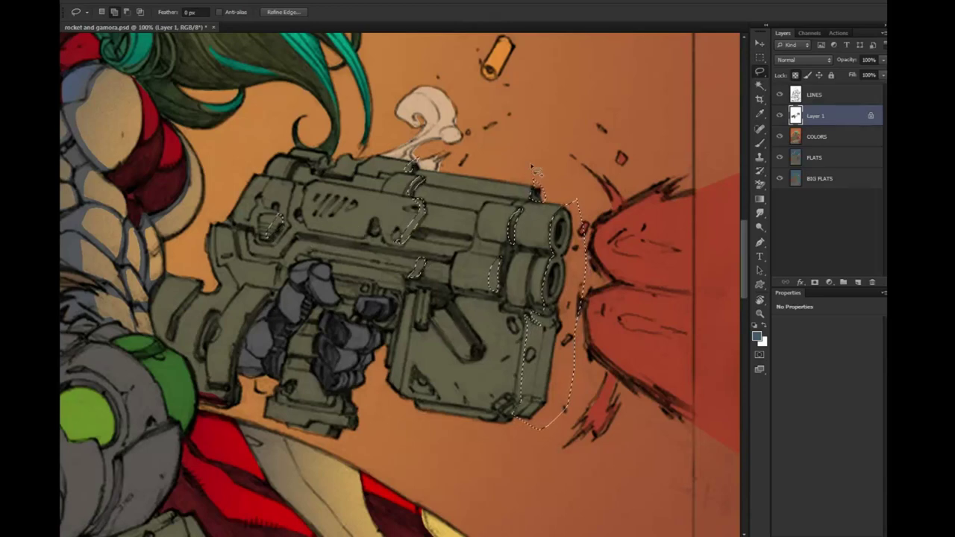
drag(517, 224, 456, 191)
Sample the red of the muzzle blast as paint colour and shrink the brush
key(b)
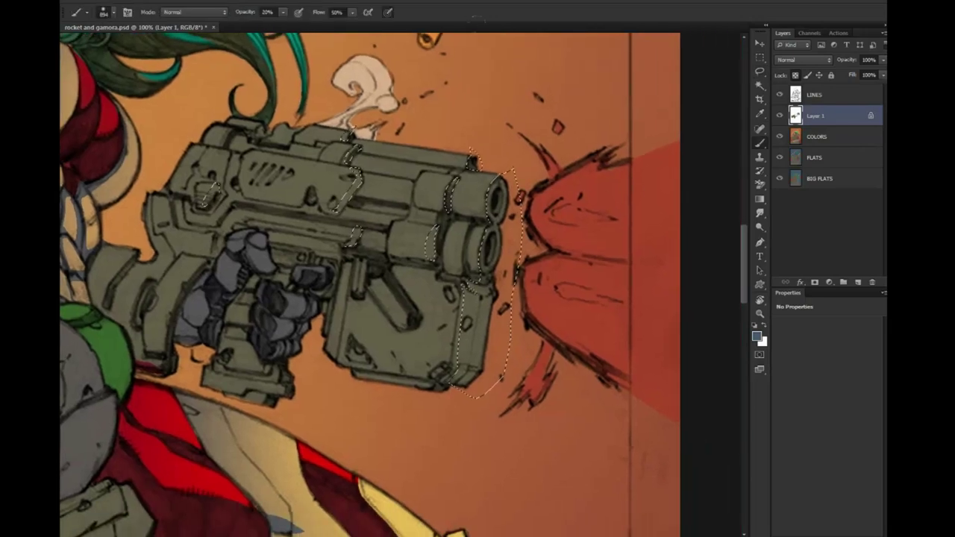
alt+click(665, 209)
click(756, 336)
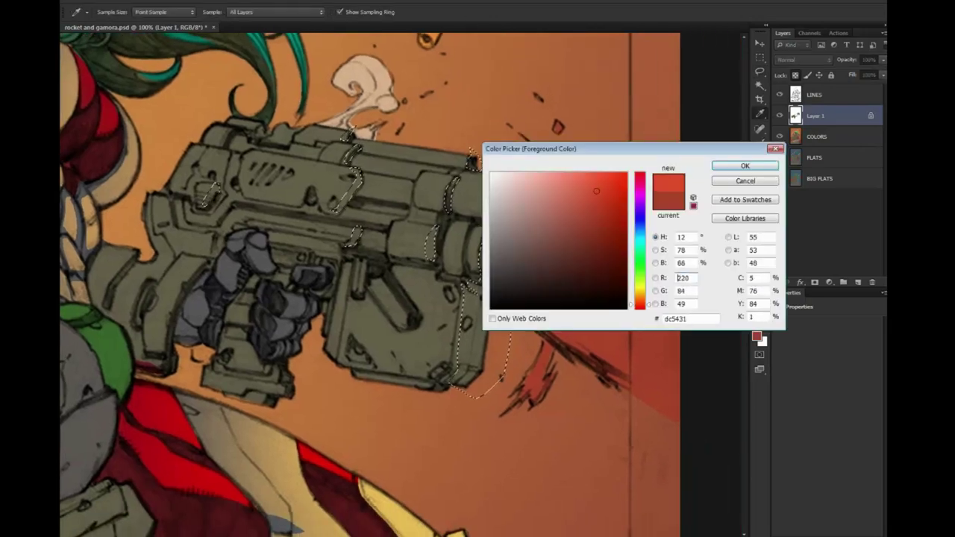
click(745, 166)
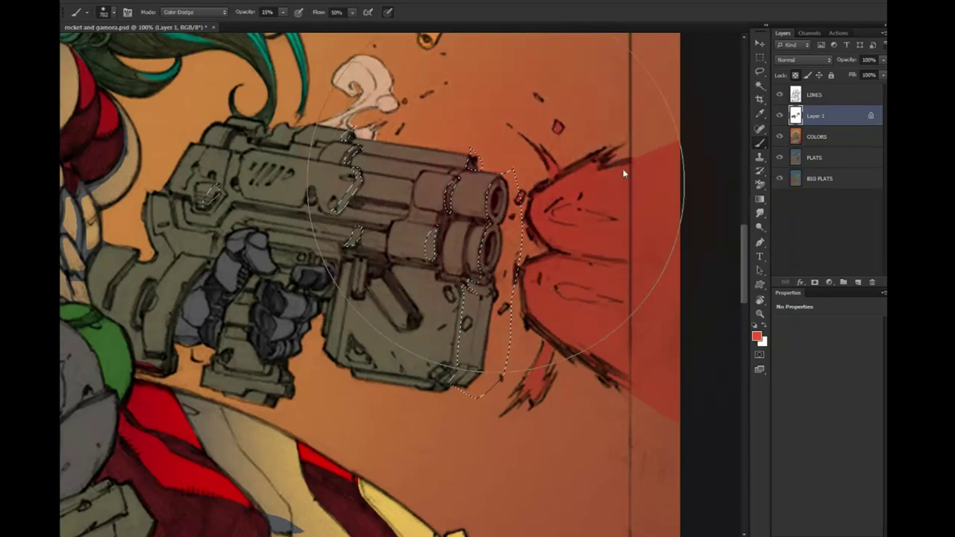
key(bracketleft)
key(bracketleft)
key(bracketleft)
Dodge a pinkish-red glow at 15% onto the barrel front inside the selection
scroll(516, 222, down, 2)
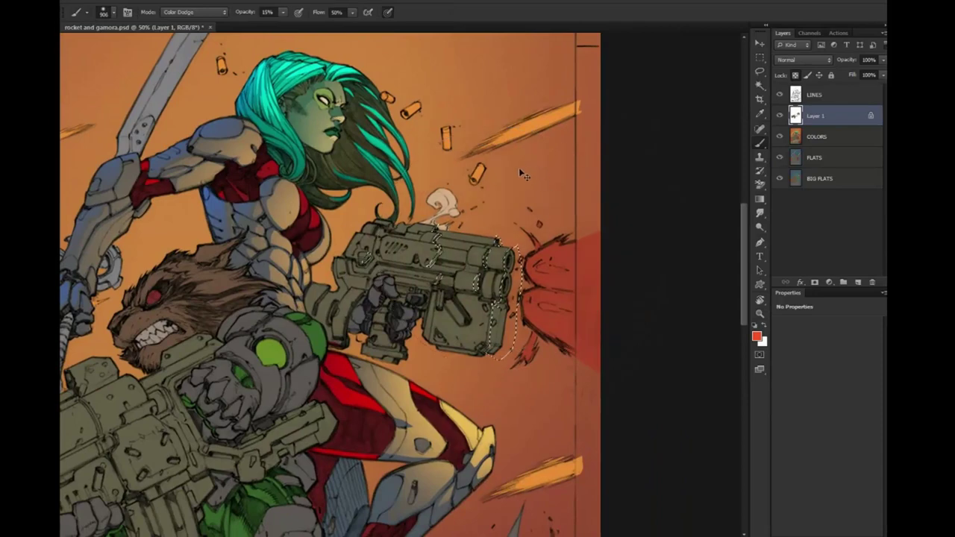
key(ctrl+h)
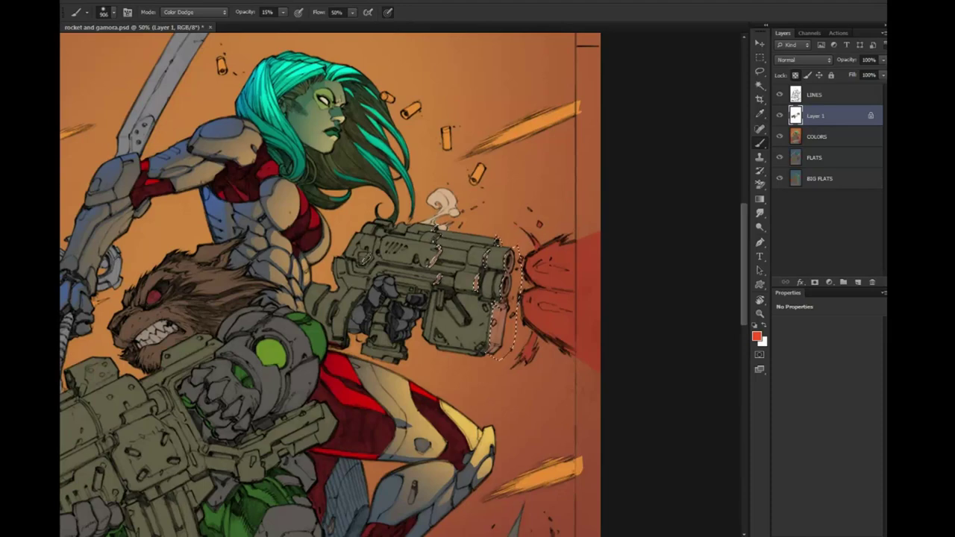
drag(497, 306, 496, 340)
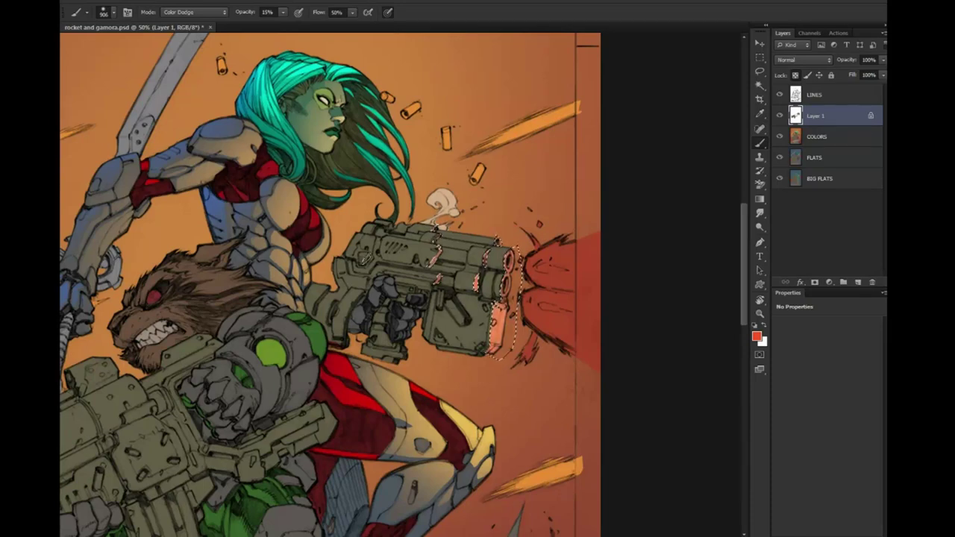
key(w)
key(shift+w)
Magic-wand the olive gun on the FLATS layer, then return to Layer 1 for painting
click(467, 328)
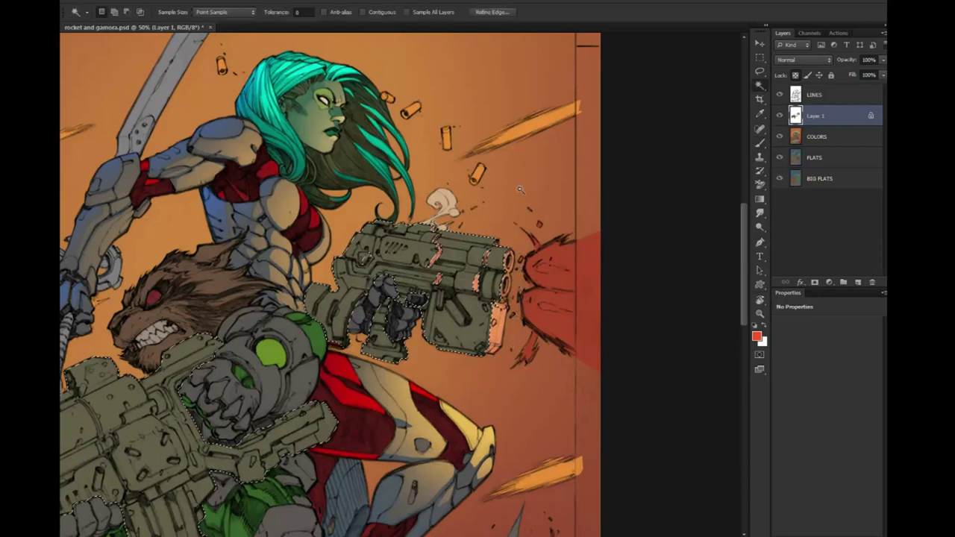
key(ctrl+d)
click(836, 157)
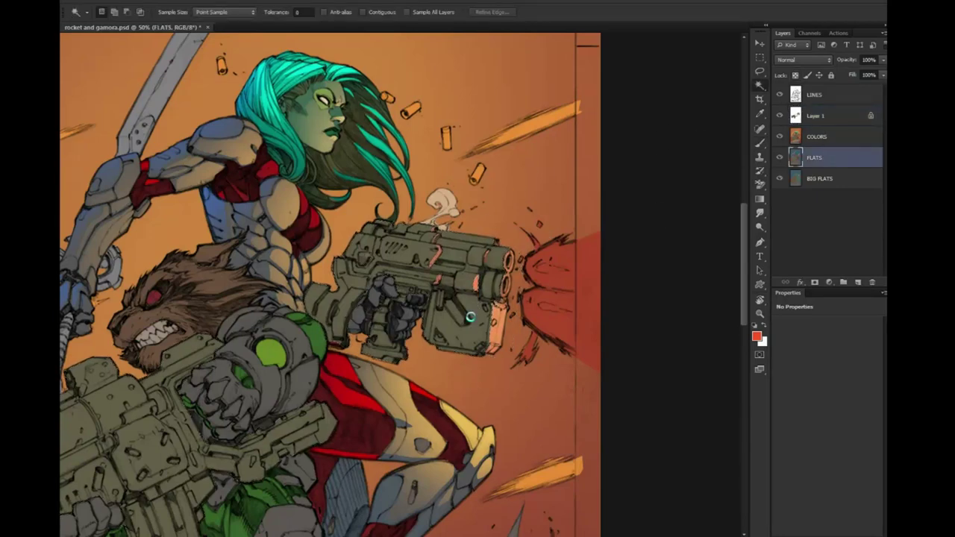
click(471, 317)
key(l)
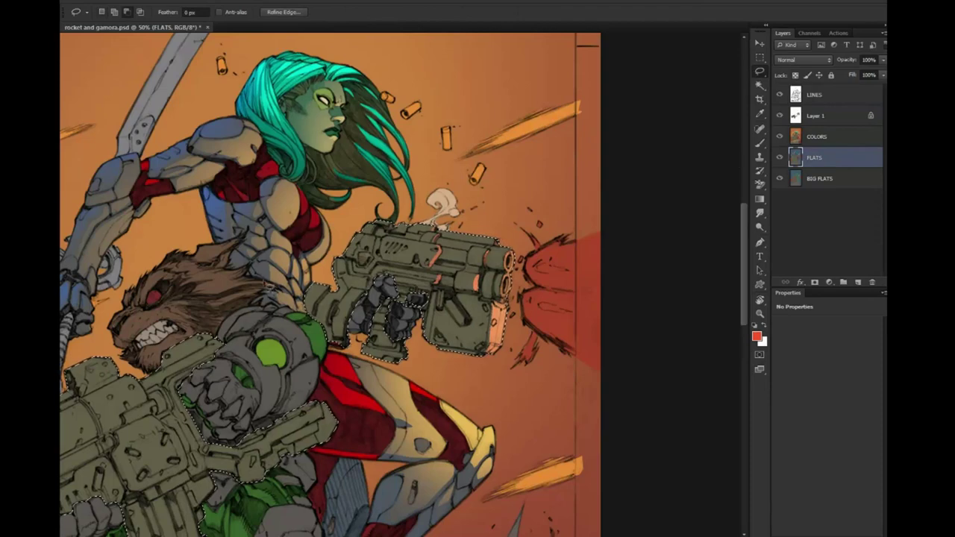
key(b)
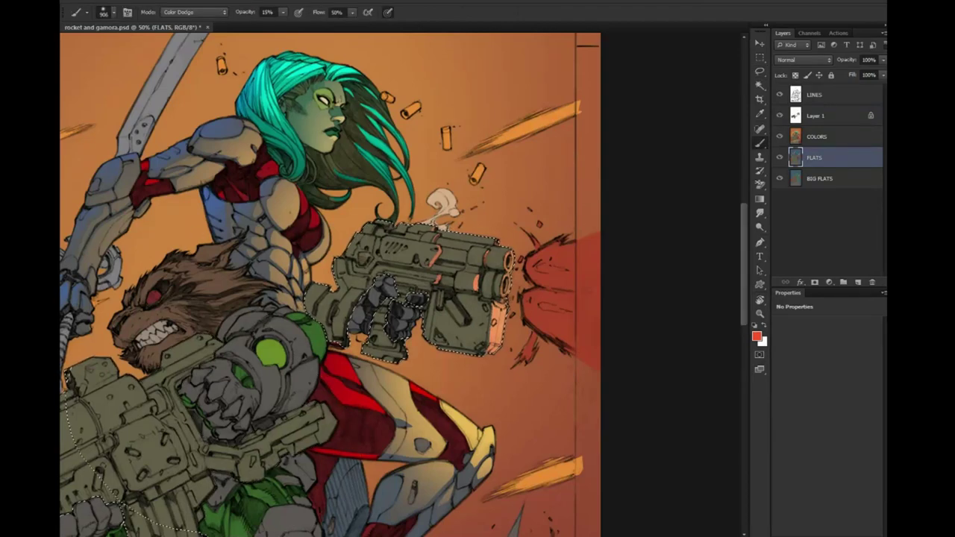
click(828, 116)
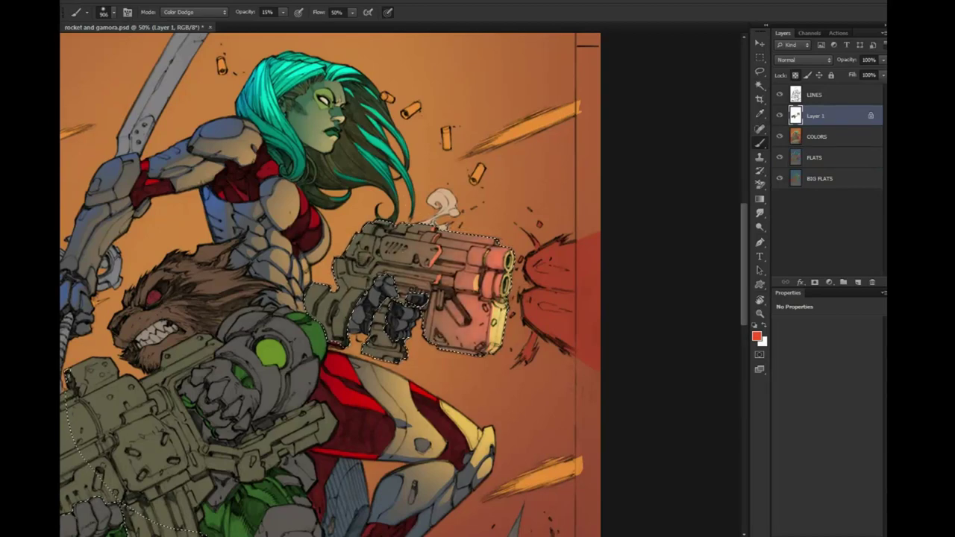
Sample a yellow from the gun and set the brush to Screen at low opacity
key(l)
key(ctrl+d)
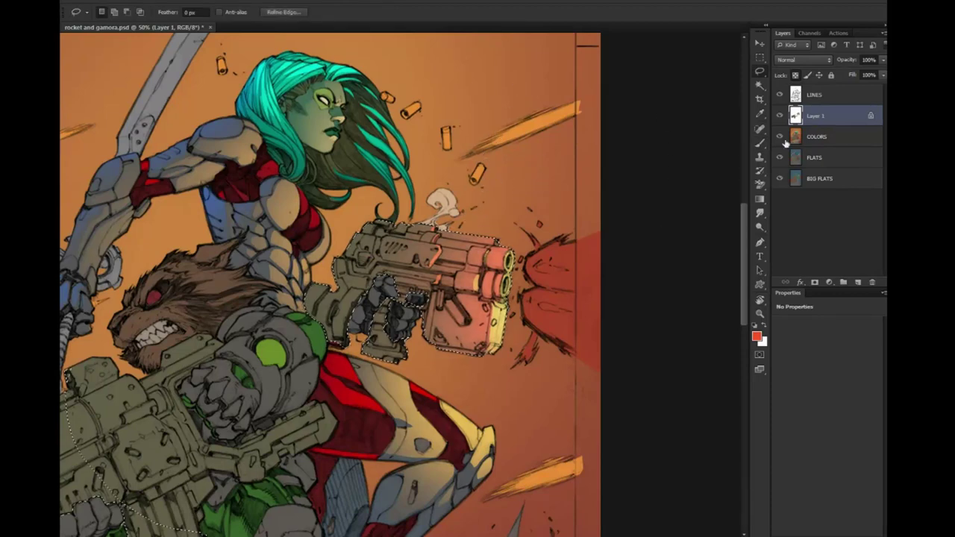
key(ctrl+shift+d)
key(b)
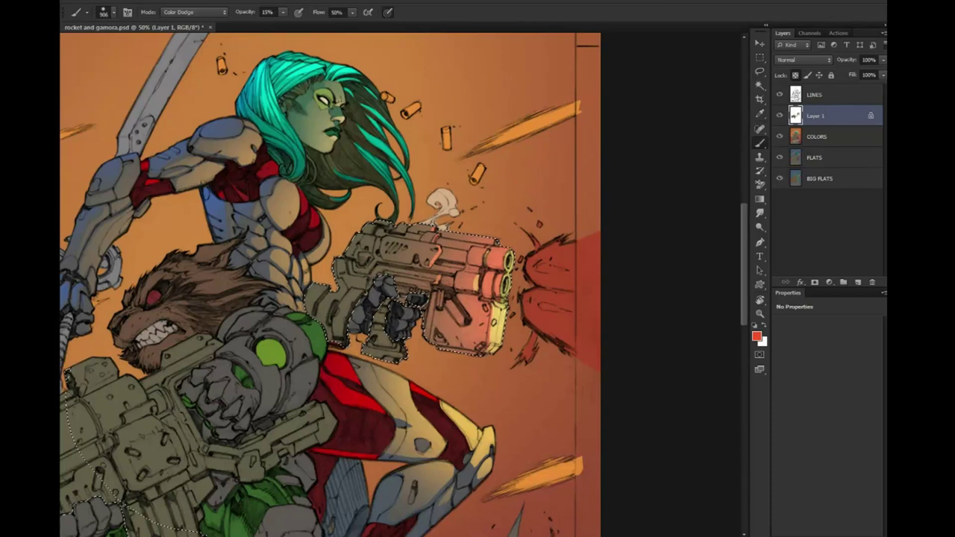
alt+click(501, 243)
click(757, 337)
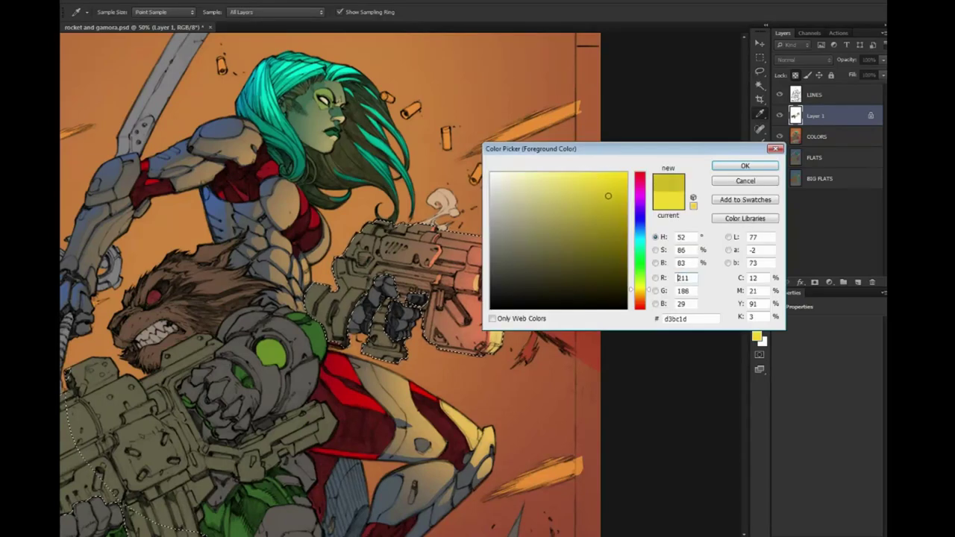
click(744, 166)
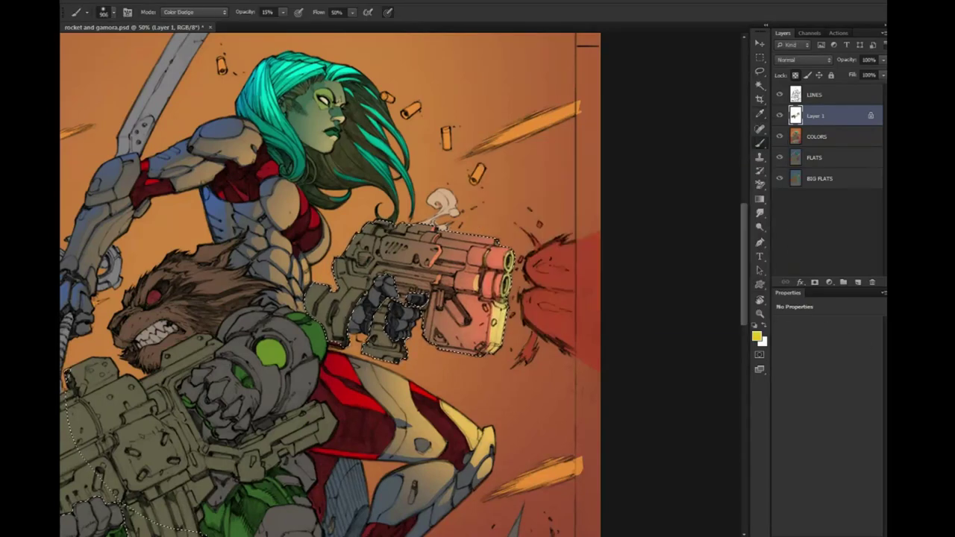
key(shift+alt+s)
key(1)
key(1)
Paint a yellow Screen glow over the gun toward the muzzle, then deselect and zoom in
mouse_move(470, 224)
mouse_down()
mouse_move(522, 227)
mouse_move(503, 202)
mouse_up()
key(ctrl+alt+z)
key(ctrl+alt+z)
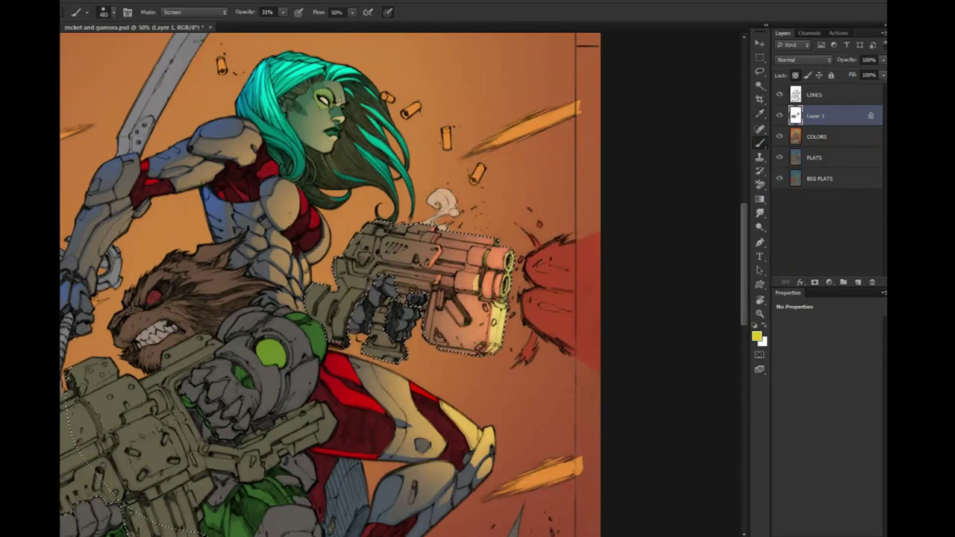
key(ctrl+alt+z)
drag(477, 224, 548, 181)
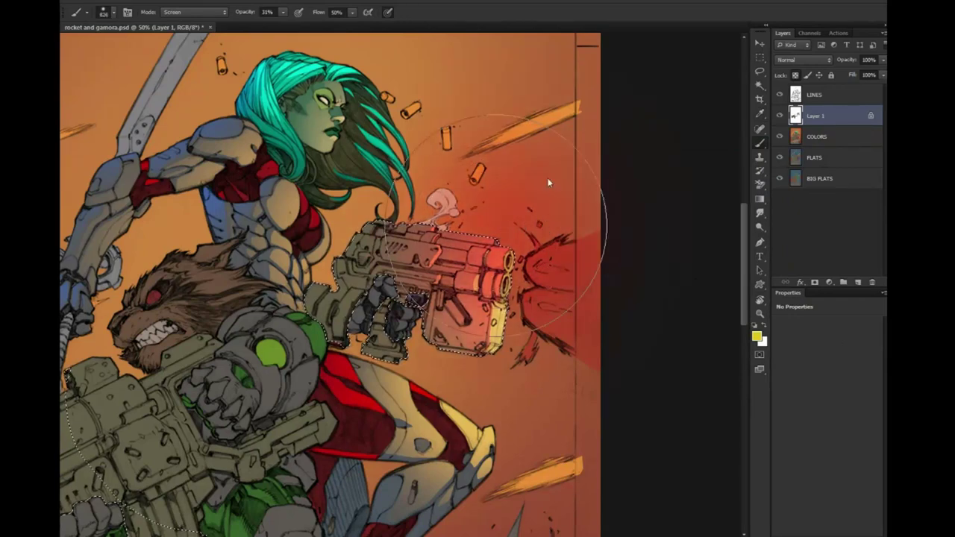
key(ctrl+z)
key(ctrl+alt+z)
key(ctrl+alt+z)
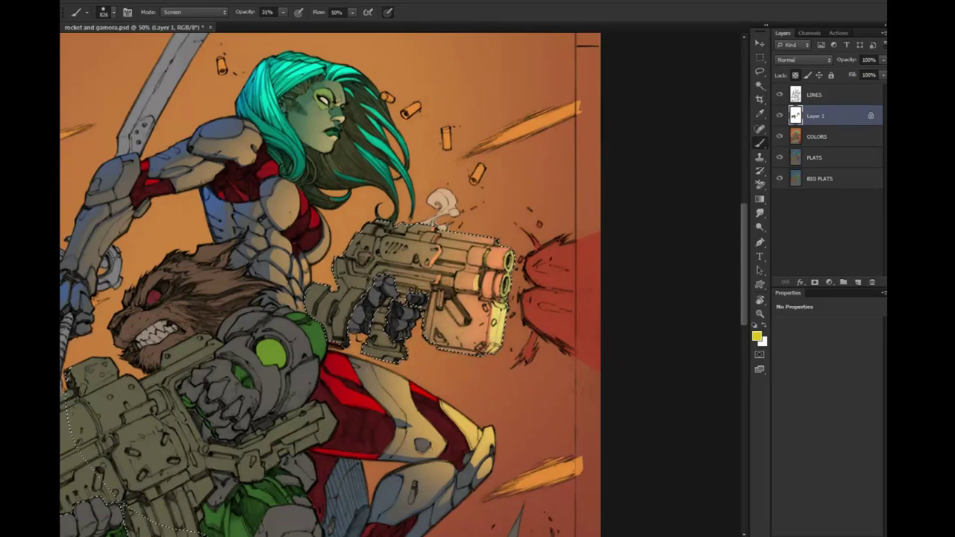
key(l)
key(ctrl+d)
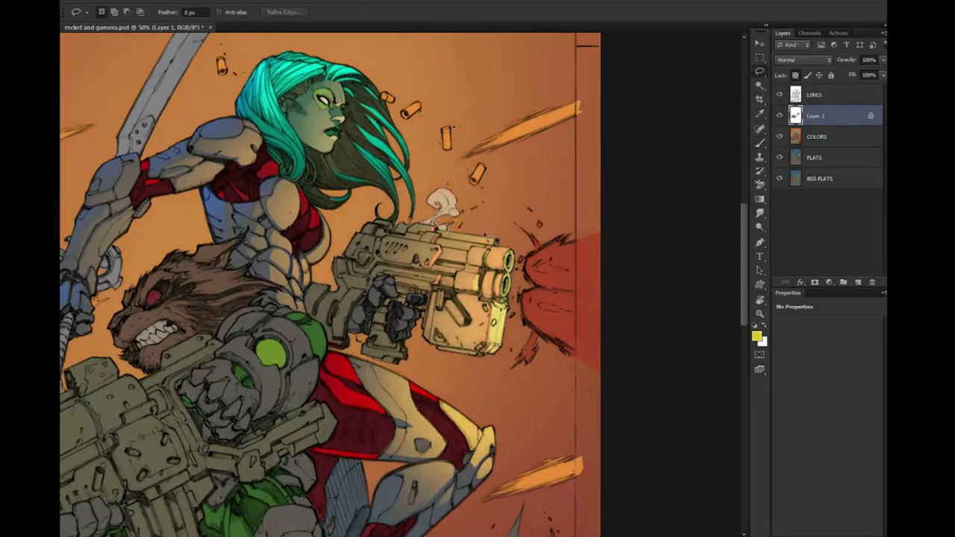
key(z)
click(489, 246)
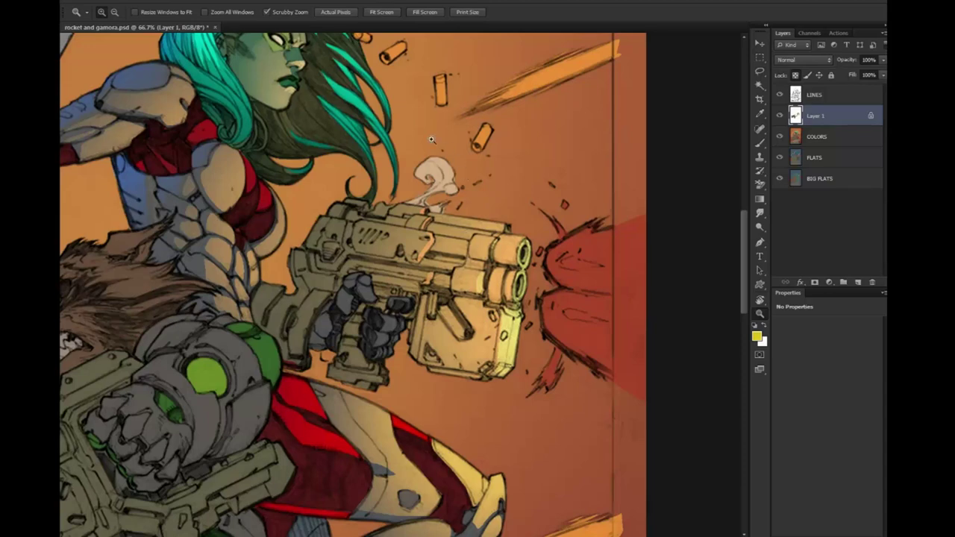
Lasso-trace an outline around the gun's grip and lower body near the hand
click(487, 301)
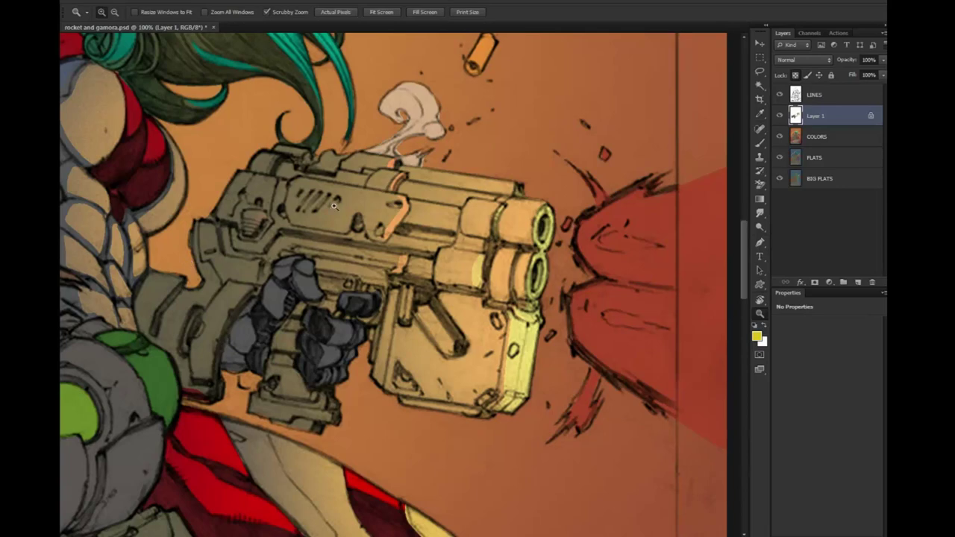
key(l)
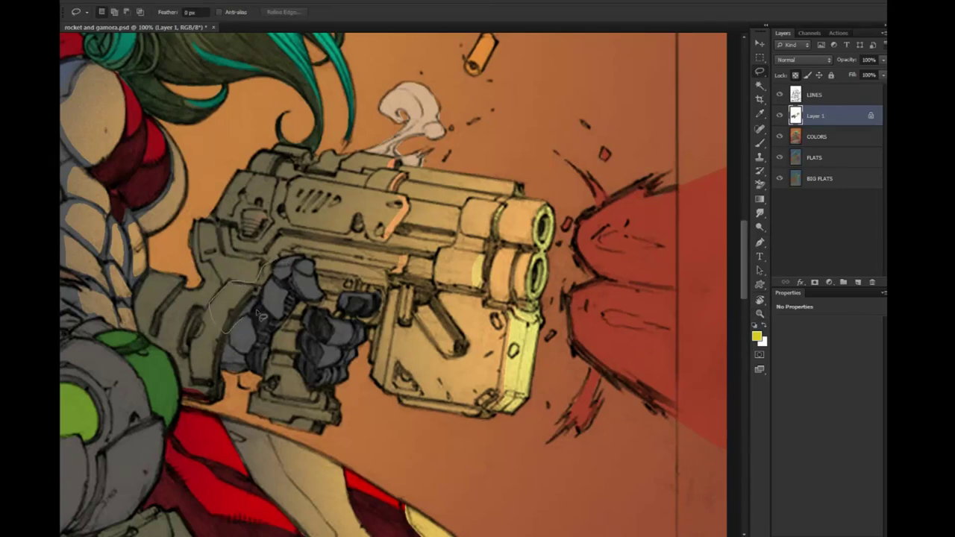
drag(216, 327, 282, 271)
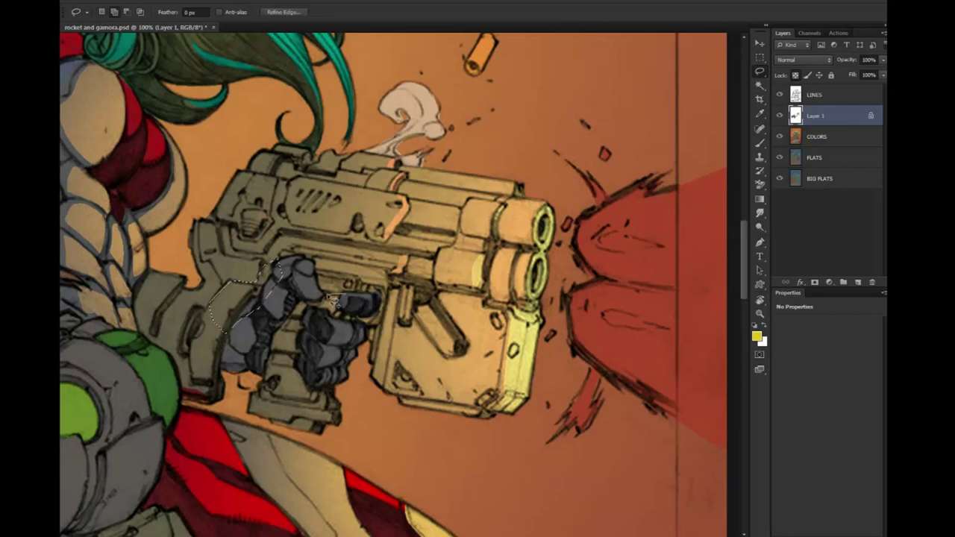
drag(333, 300, 340, 356)
drag(340, 357, 314, 382)
drag(288, 330, 273, 384)
drag(273, 384, 206, 340)
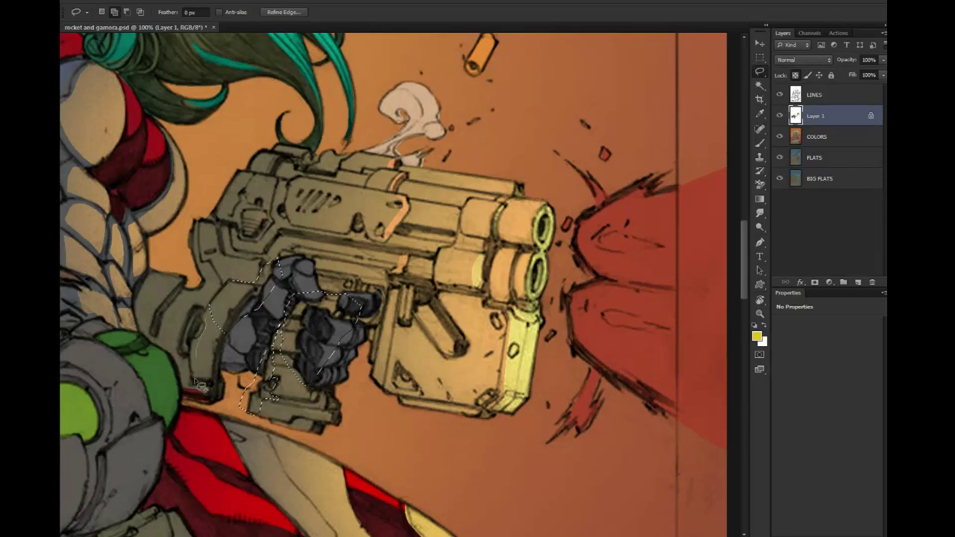
drag(206, 340, 233, 274)
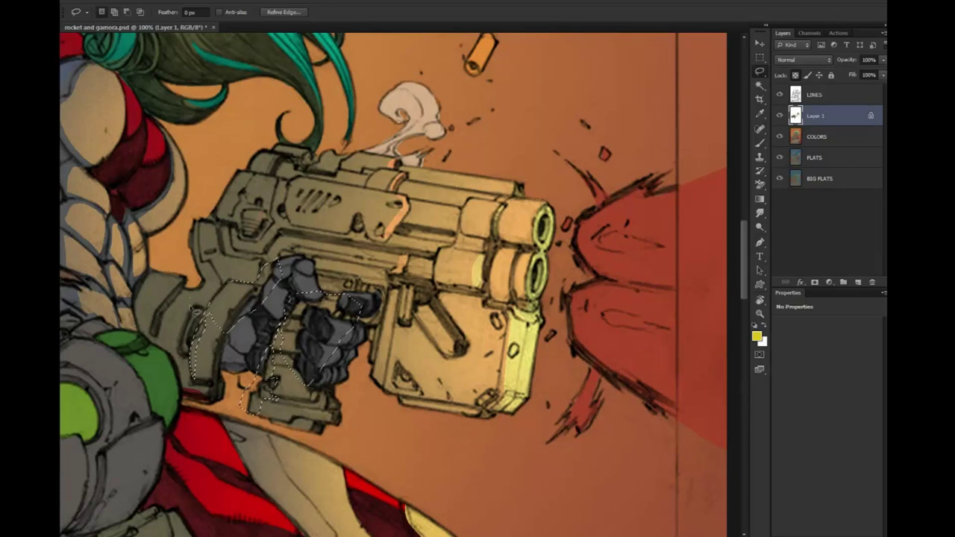
mouse_move(208, 317)
mouse_down()
mouse_move(209, 269)
mouse_move(224, 309)
mouse_move(153, 216)
mouse_up()
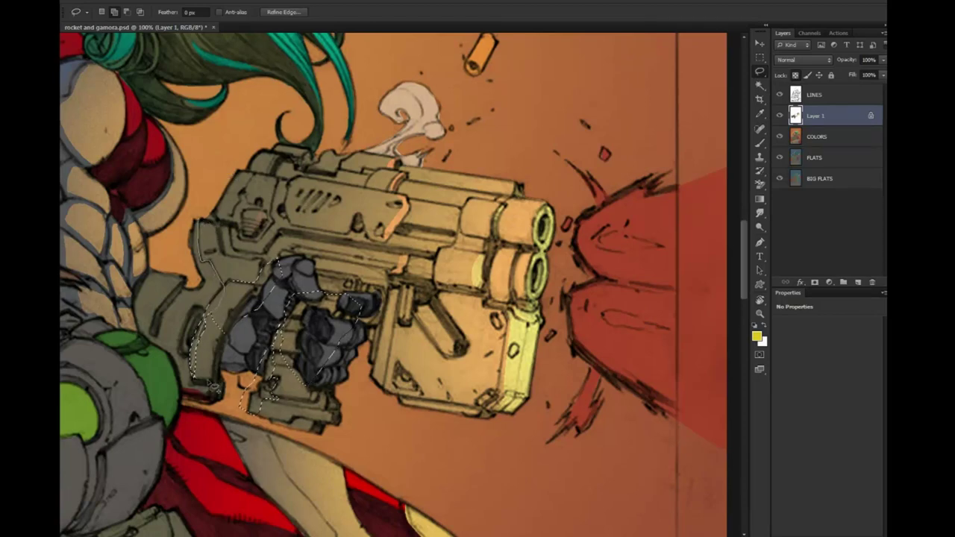
mouse_move(265, 153)
mouse_down()
mouse_move(235, 225)
mouse_move(307, 217)
mouse_up()
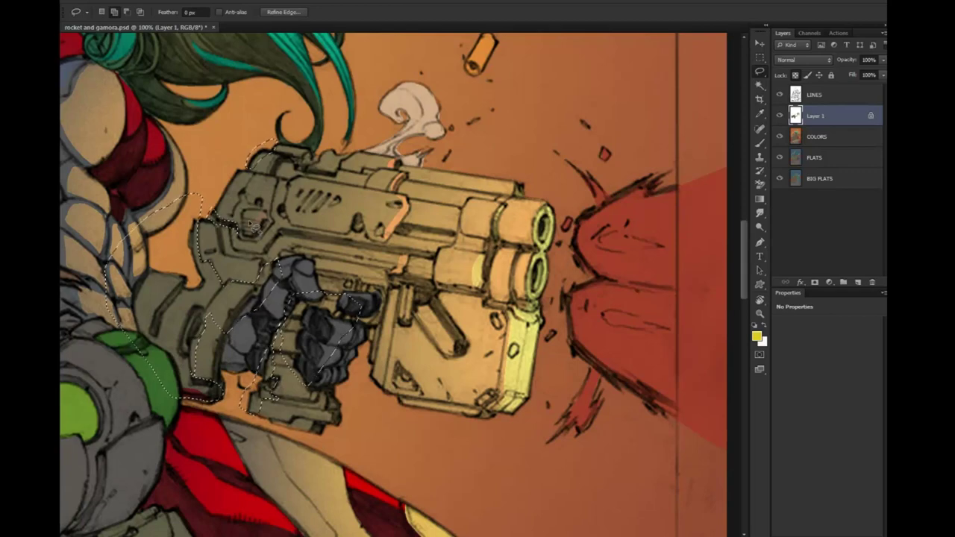
drag(308, 218, 227, 224)
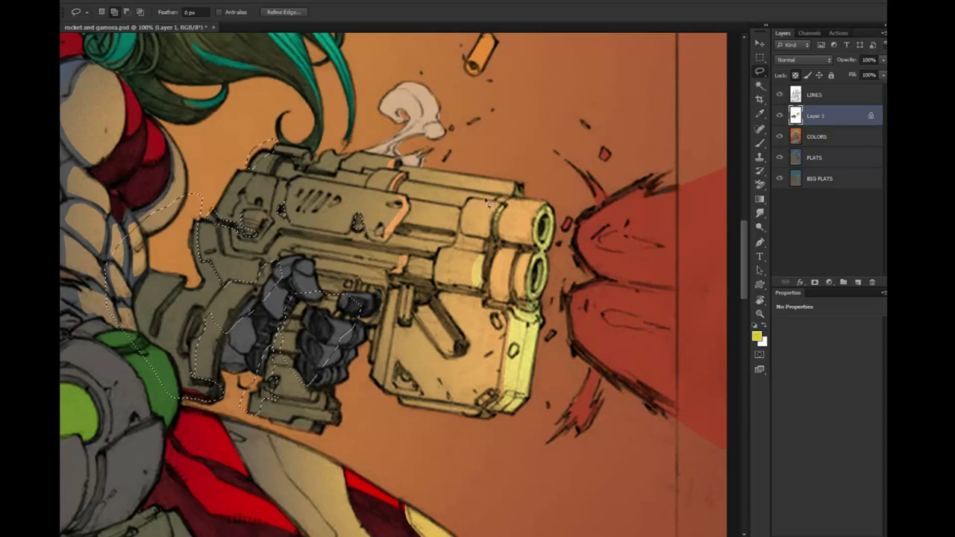
Extend the outline along the gun's front and upper barrel, adding straight Polygonal Lasso edges
drag(425, 292, 475, 297)
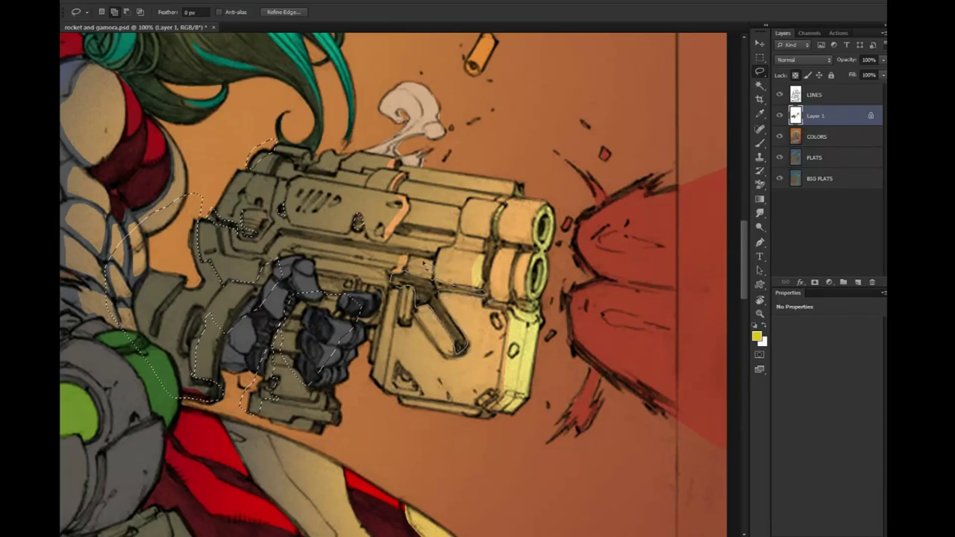
mouse_move(459, 346)
mouse_down()
mouse_move(402, 379)
mouse_move(403, 298)
mouse_up()
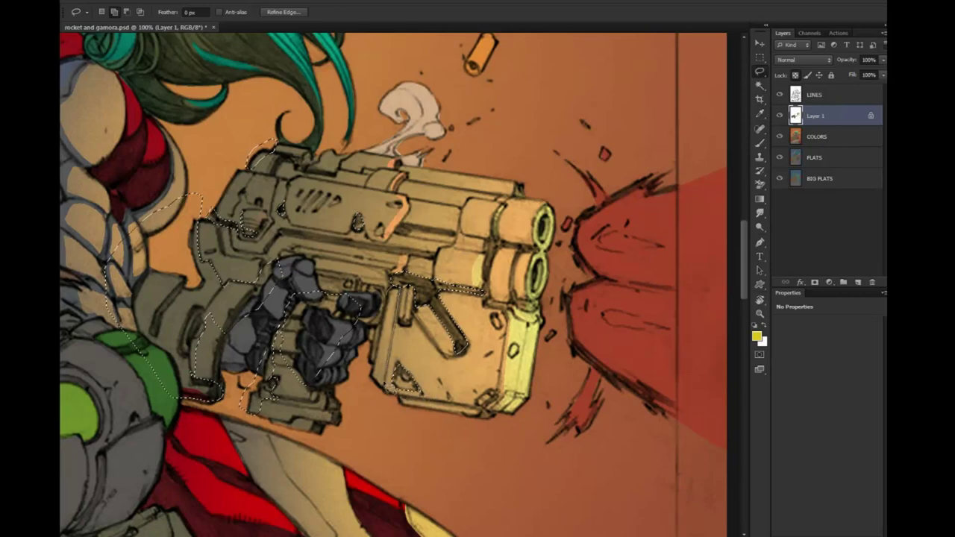
mouse_move(368, 346)
mouse_down()
mouse_move(328, 287)
mouse_move(373, 291)
mouse_move(401, 236)
mouse_up()
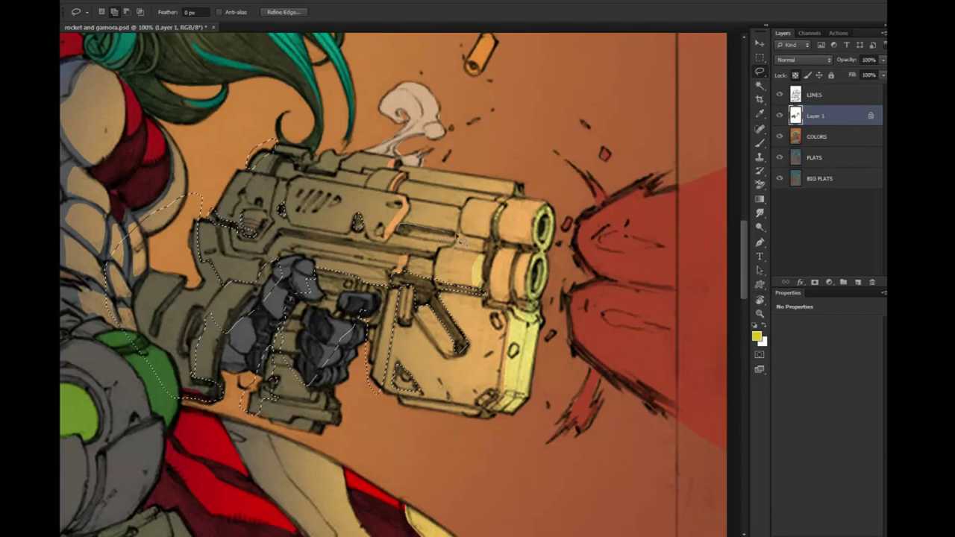
drag(407, 238, 503, 244)
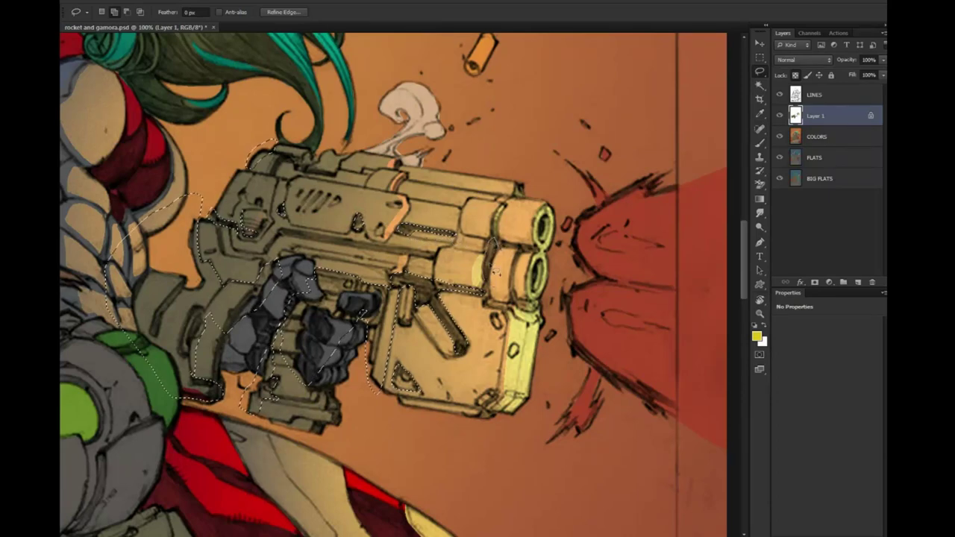
click(760, 71)
click(814, 79)
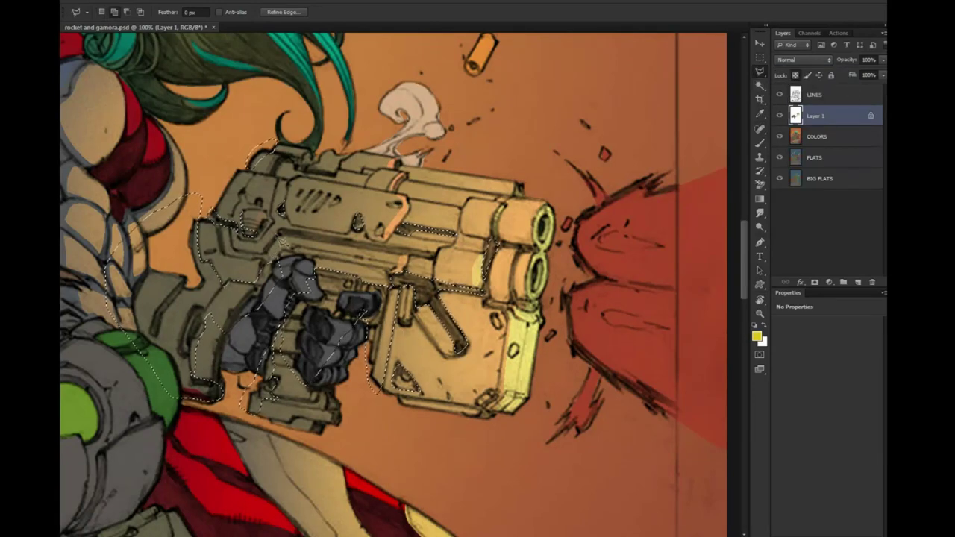
click(286, 238)
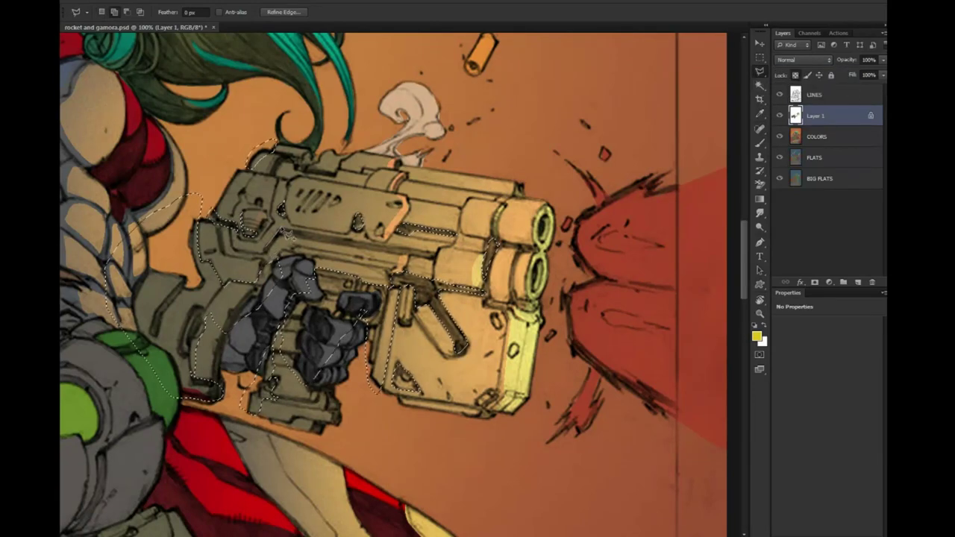
click(438, 262)
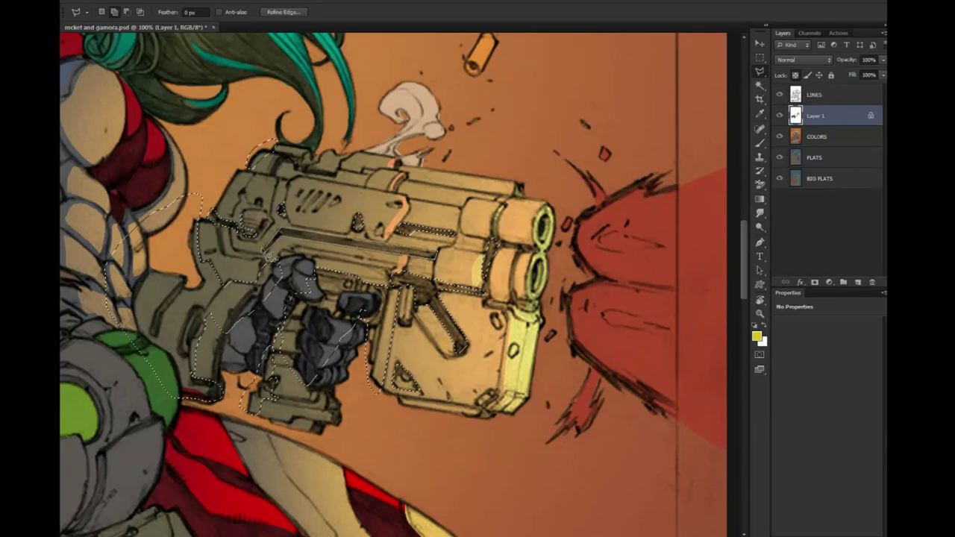
Paint a blue-grey wash over the gun's rear with a larger Normal 20% brush, then deselect
key(b)
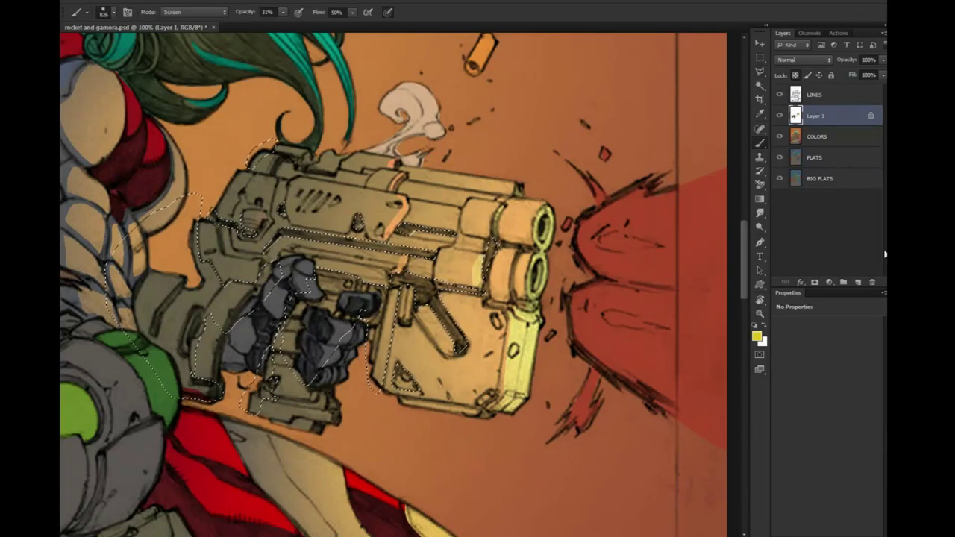
key(shift+alt+n)
key(2)
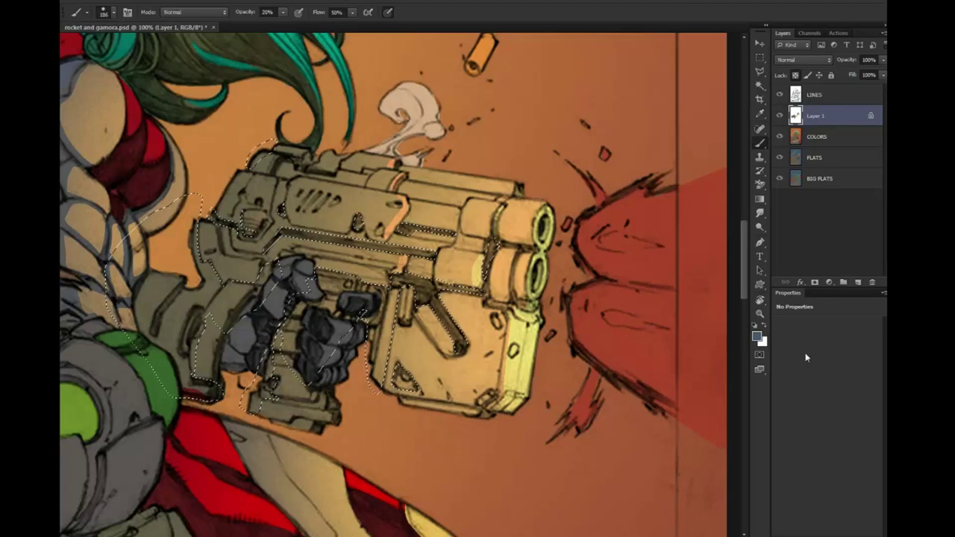
click(297, 173)
key(bracketright)
key(bracketright)
key(ctrl+z)
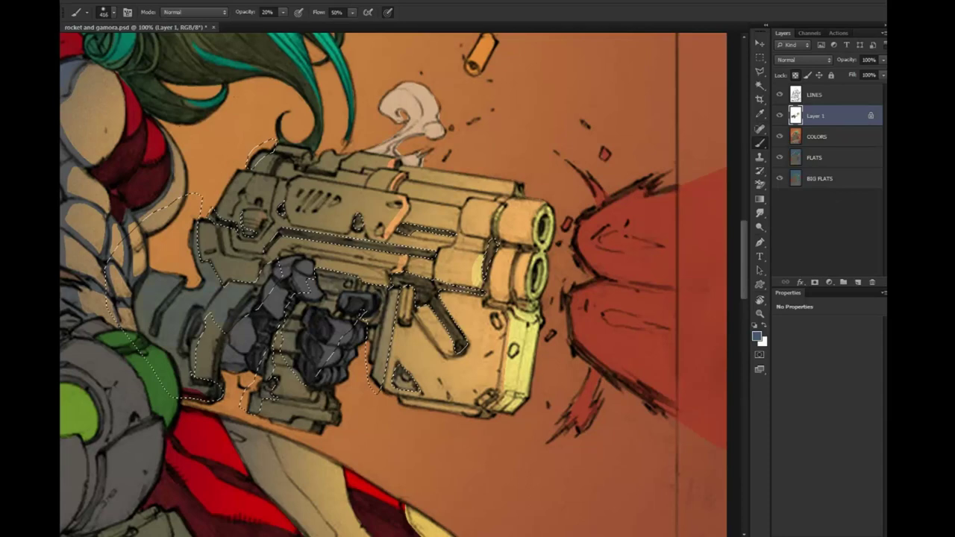
key(l)
key(ctrl+d)
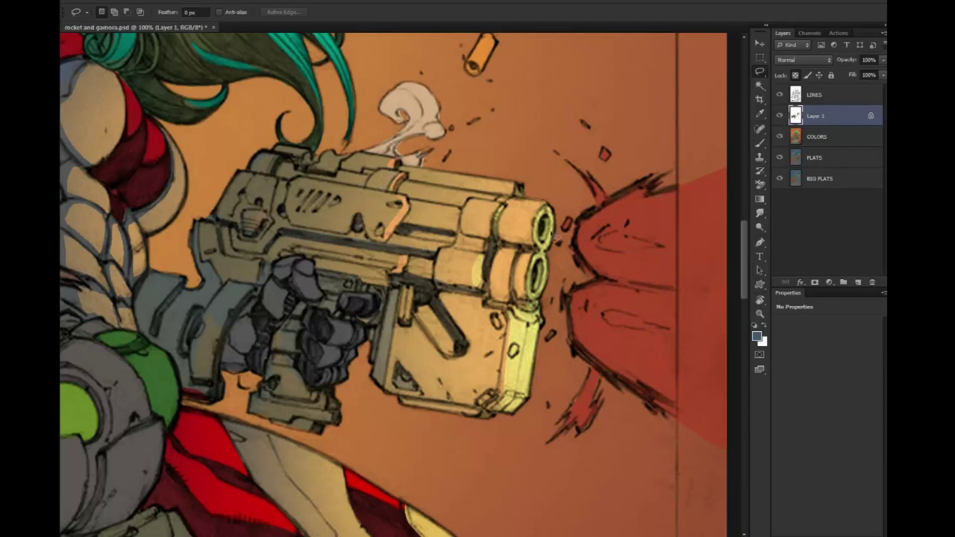
key(z)
alt+click(472, 237)
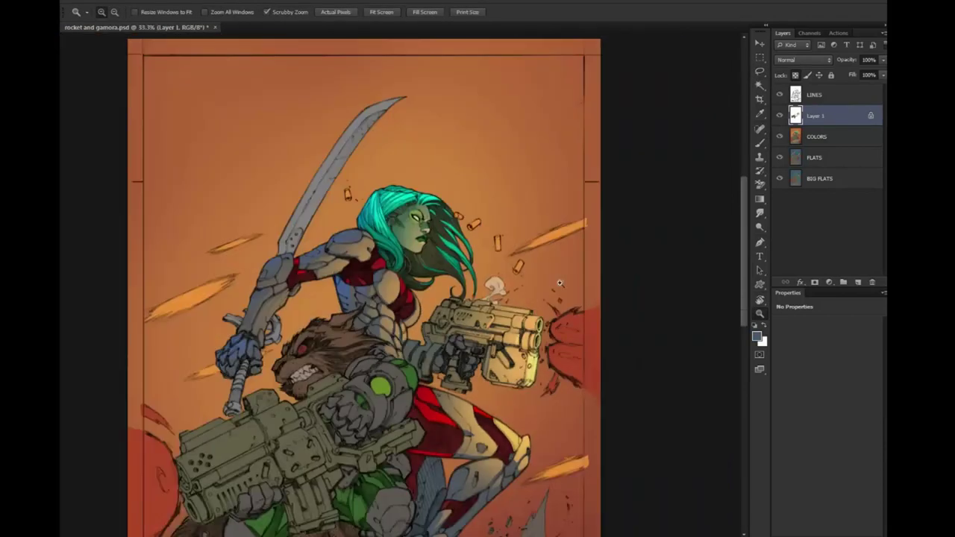
scroll(472, 236, down, 3)
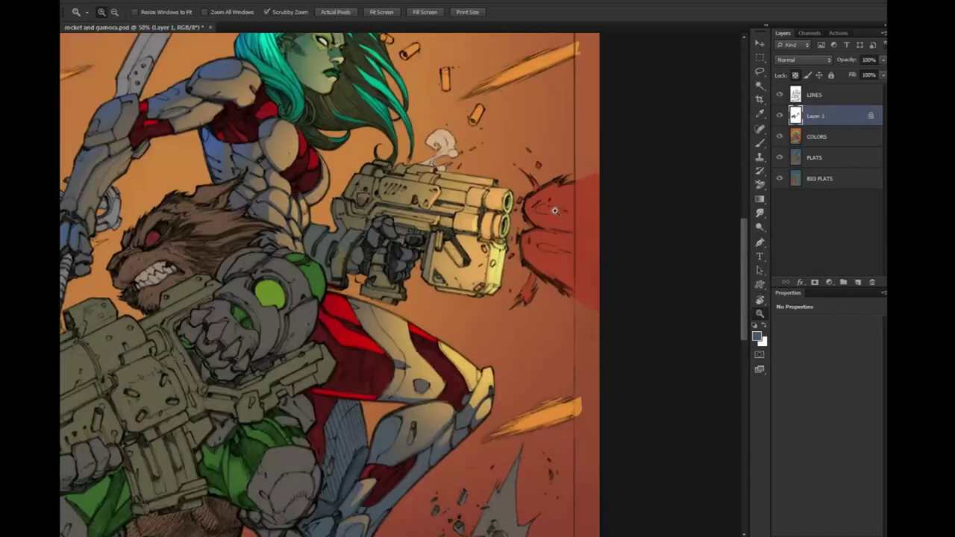
drag(543, 222, 554, 209)
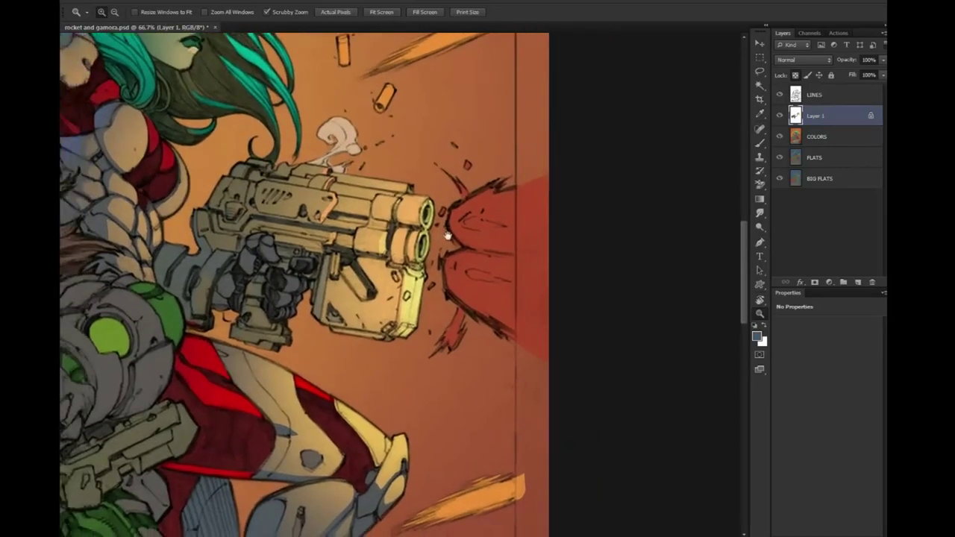
drag(373, 216, 523, 126)
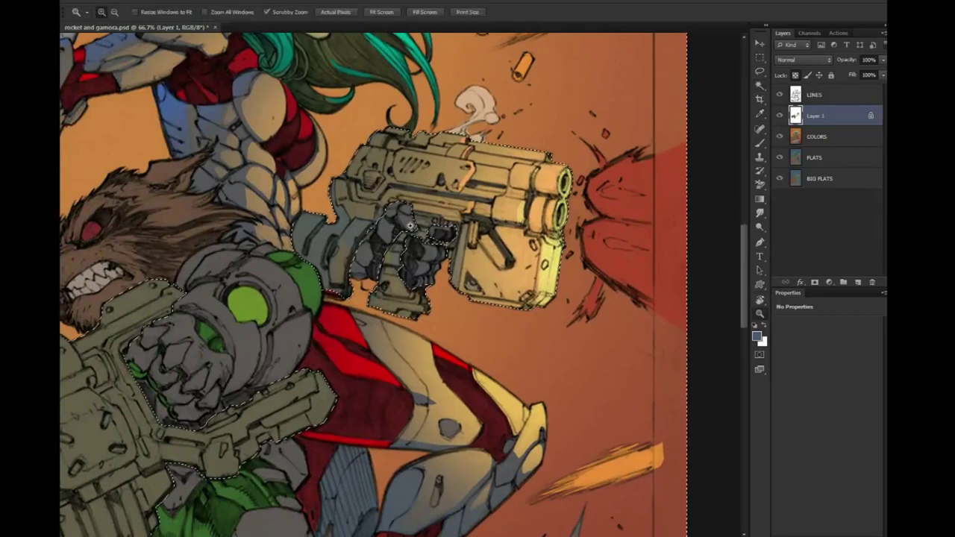
key(l)
key(z)
click(442, 246)
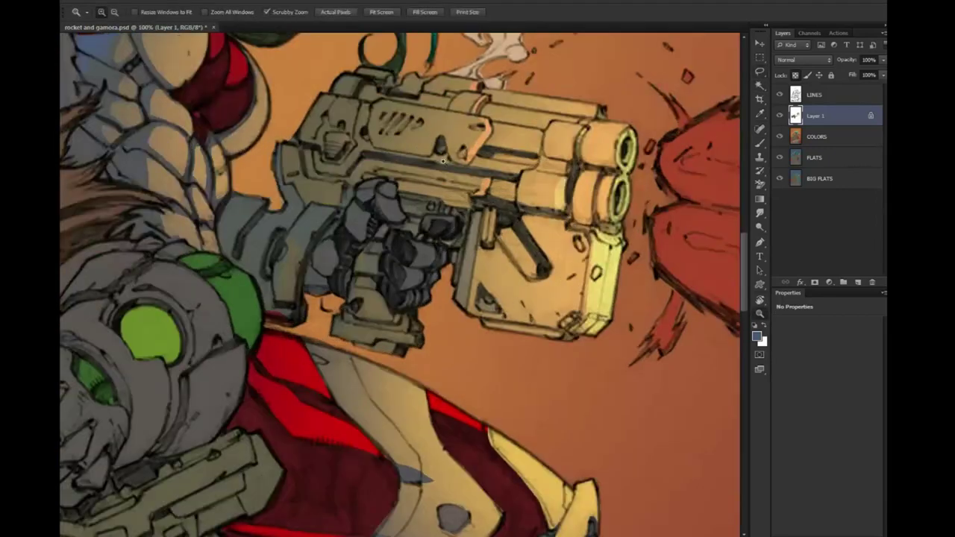
key(l)
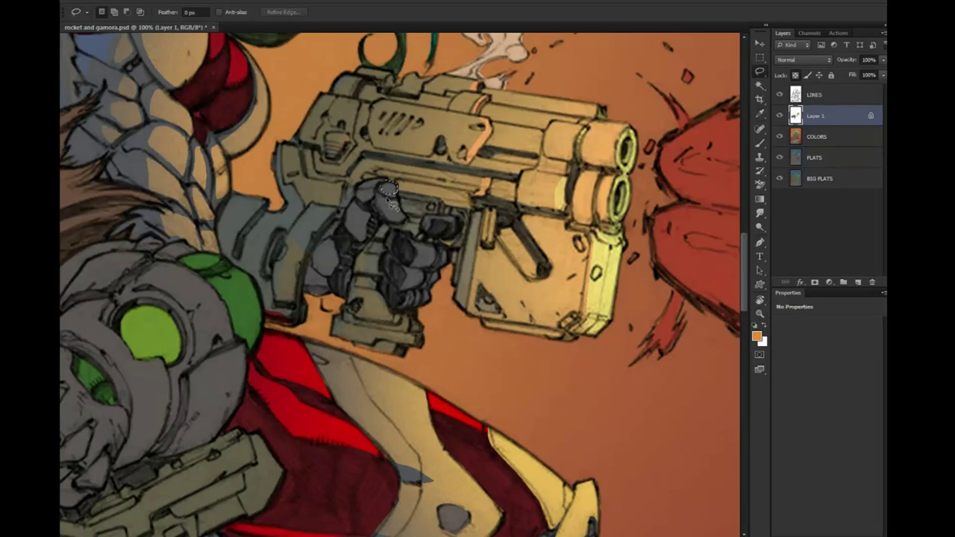
Merge Layer 1 into COLORS and magic-wand the grey hand on the FLATS layer
right_click(874, 115)
click(877, 337)
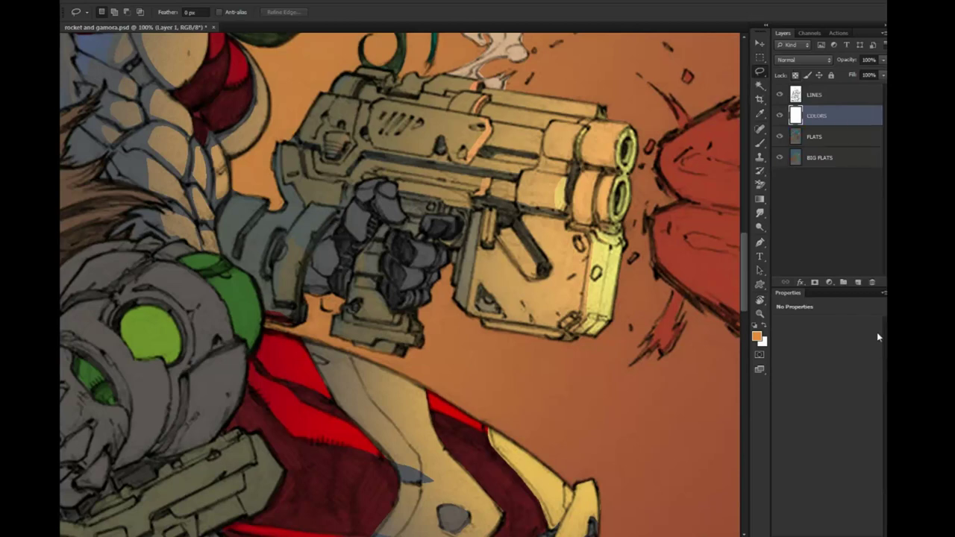
click(816, 159)
key(w)
click(373, 217)
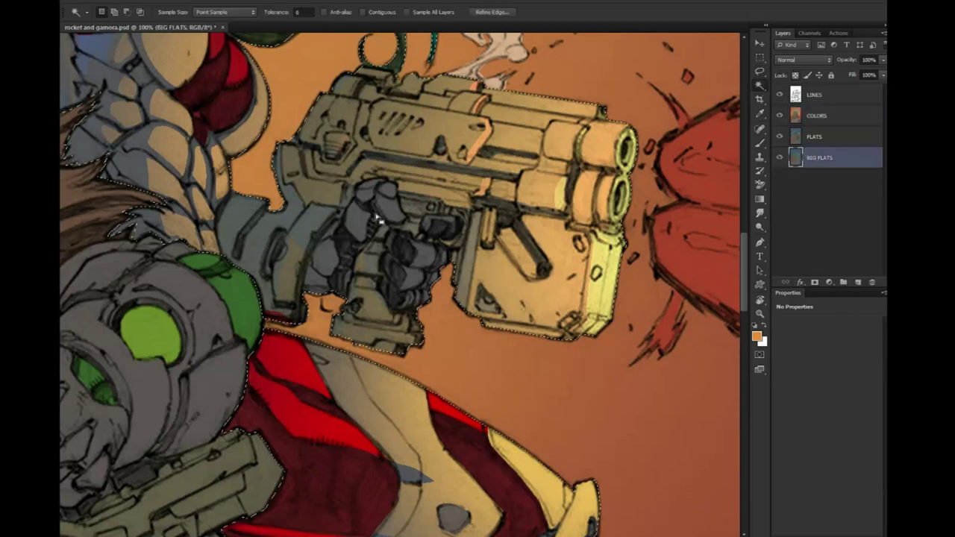
click(828, 137)
right_click(395, 210)
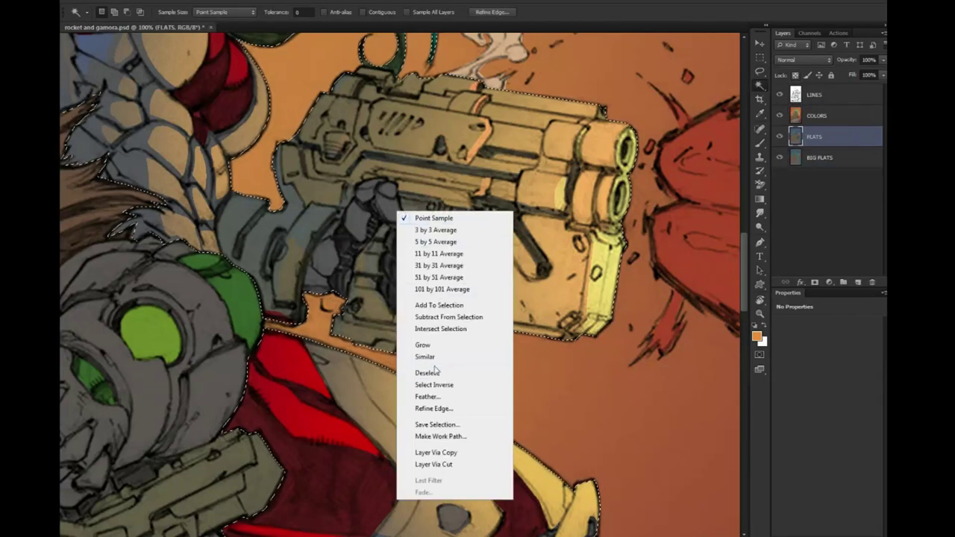
click(426, 321)
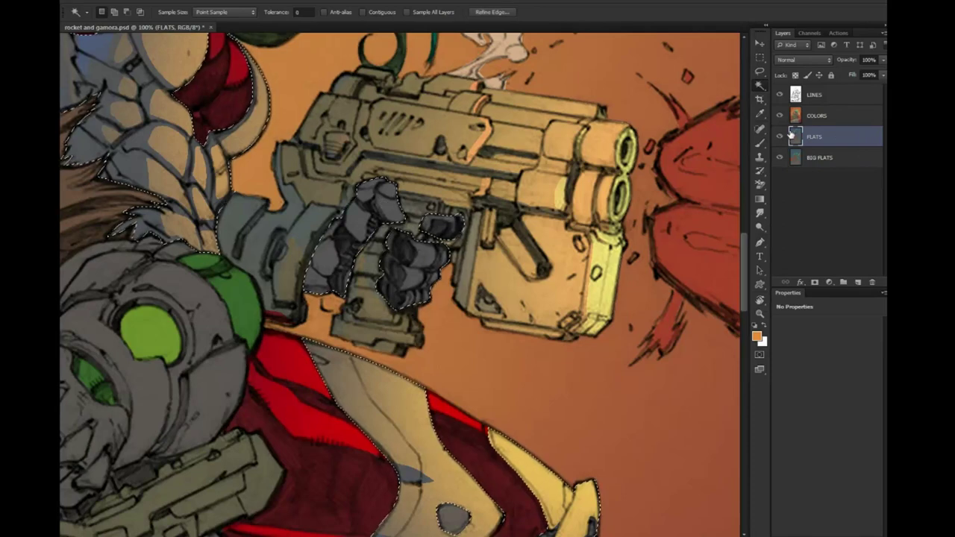
Add a new layer above COLORS and lasso the upper knuckle facets of the hand
click(818, 113)
key(ctrl+j)
key(slash)
key(l)
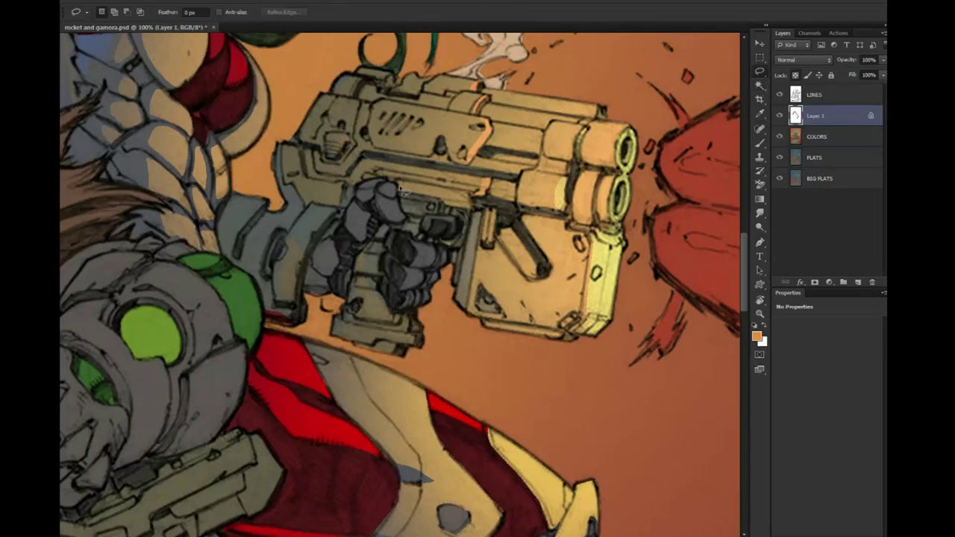
mouse_move(388, 192)
mouse_down()
mouse_move(403, 218)
mouse_move(436, 224)
mouse_move(452, 258)
mouse_up()
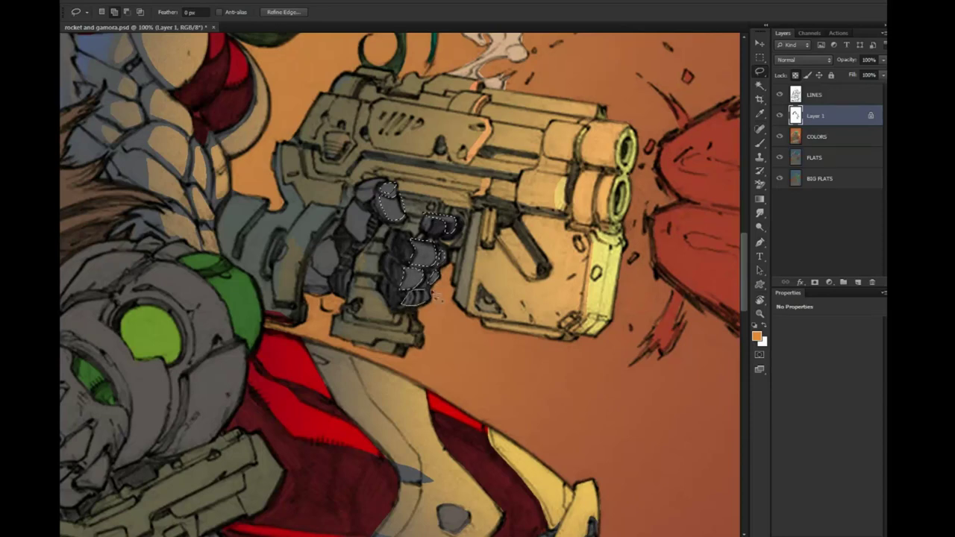
mouse_move(388, 208)
mouse_down()
mouse_move(388, 187)
mouse_move(328, 257)
mouse_up()
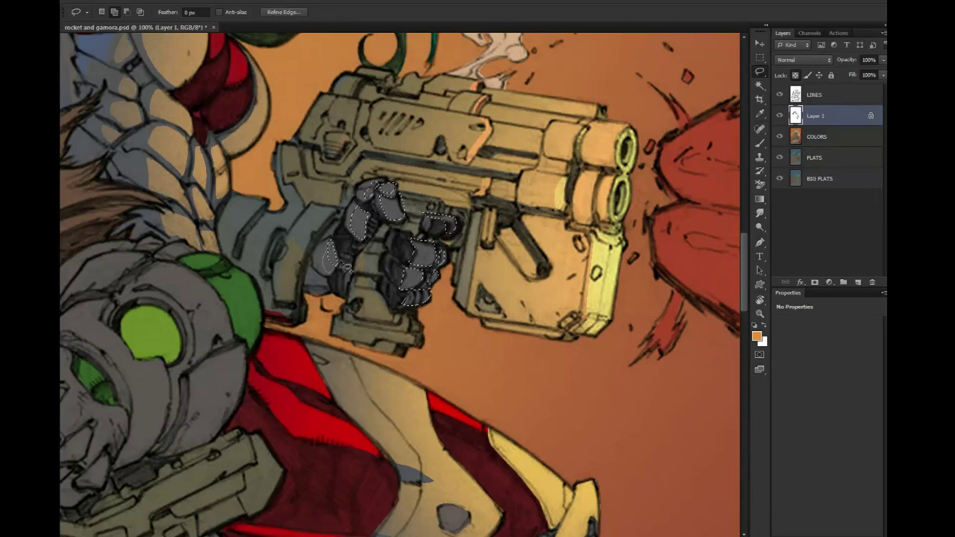
Paint pale tan Hard Light highlights over the selected knuckles, then deselect
key(b)
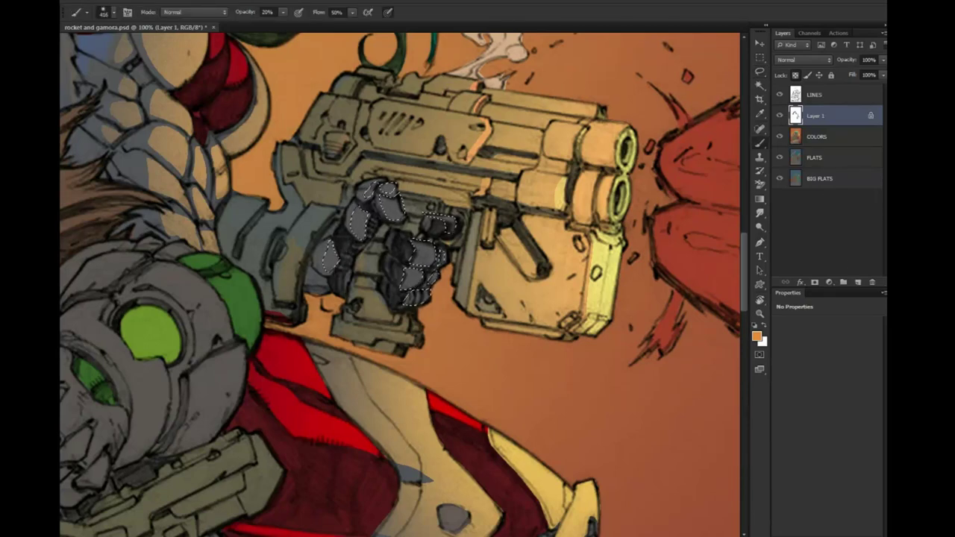
key(shift+alt+h)
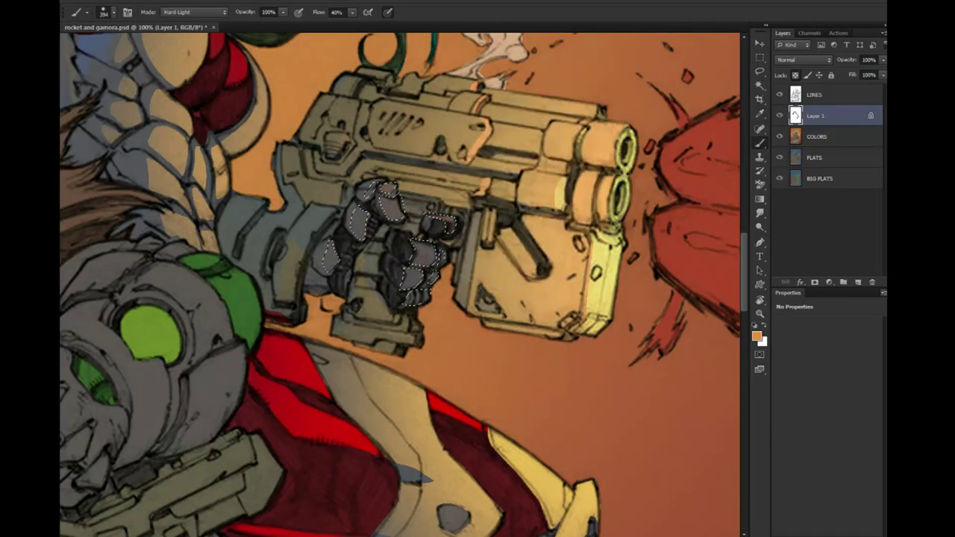
click(757, 336)
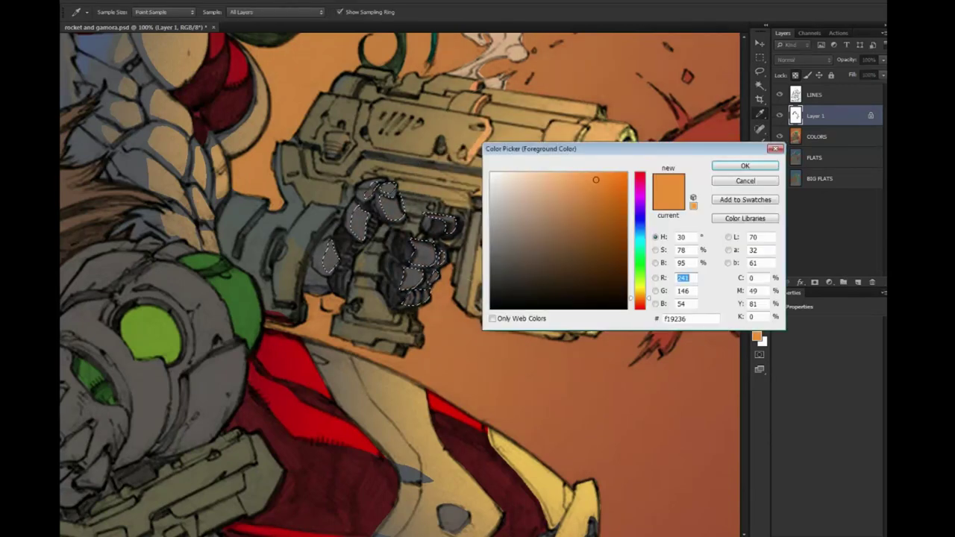
click(549, 180)
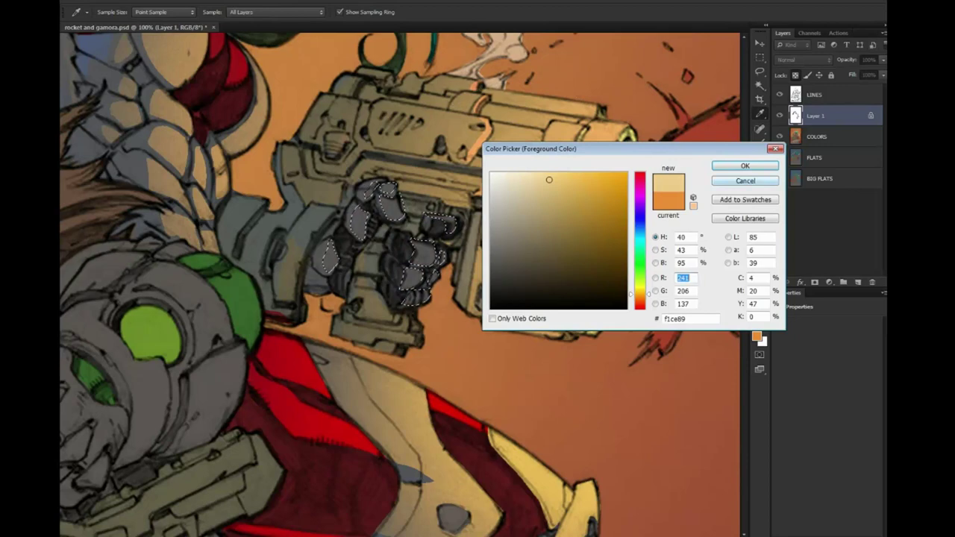
click(744, 166)
click(551, 219)
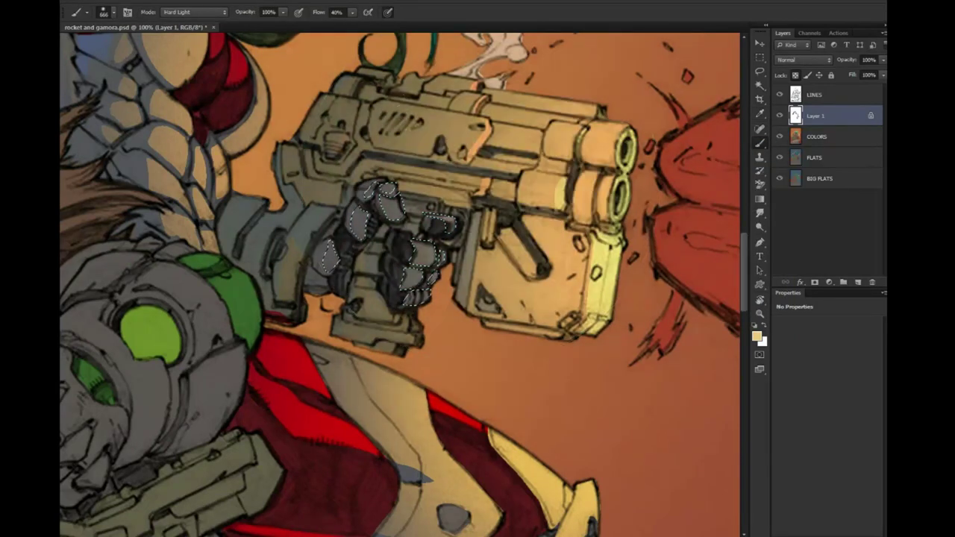
drag(358, 224, 439, 252)
drag(418, 283, 403, 298)
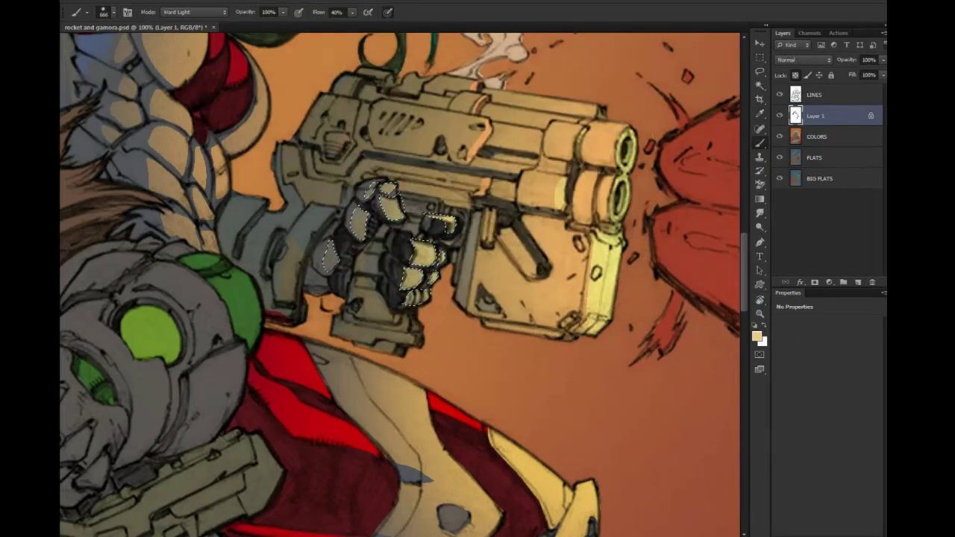
key(ctrl+d)
click(760, 71)
Zoom out to the whole illustration and magic-wand Gamora's figure on the FLATS layer
click(760, 315)
alt+click(664, 278)
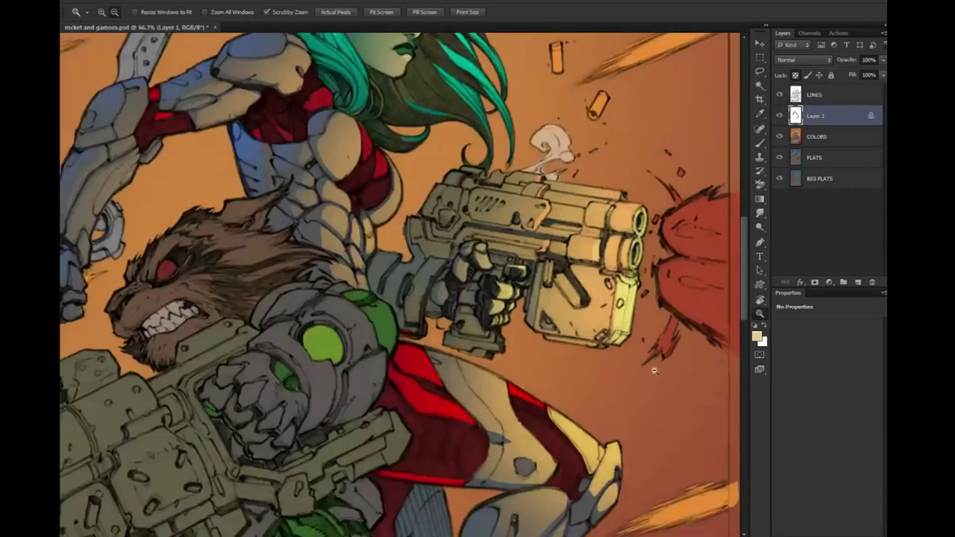
alt+click(664, 278)
click(594, 306)
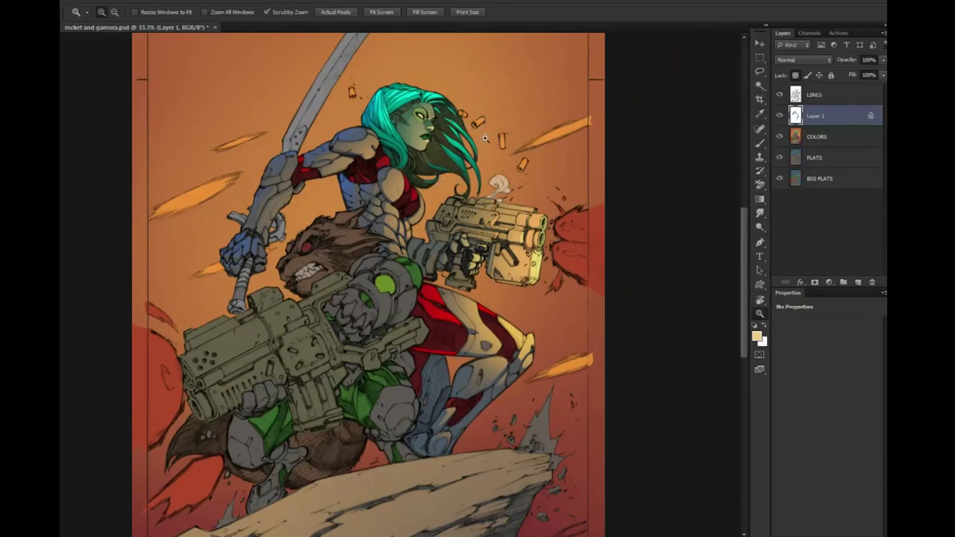
click(760, 85)
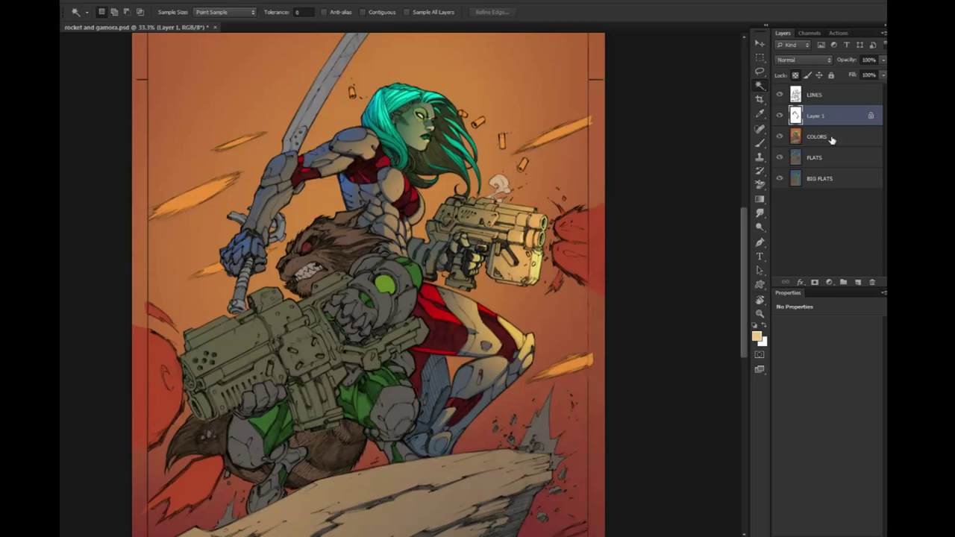
click(826, 181)
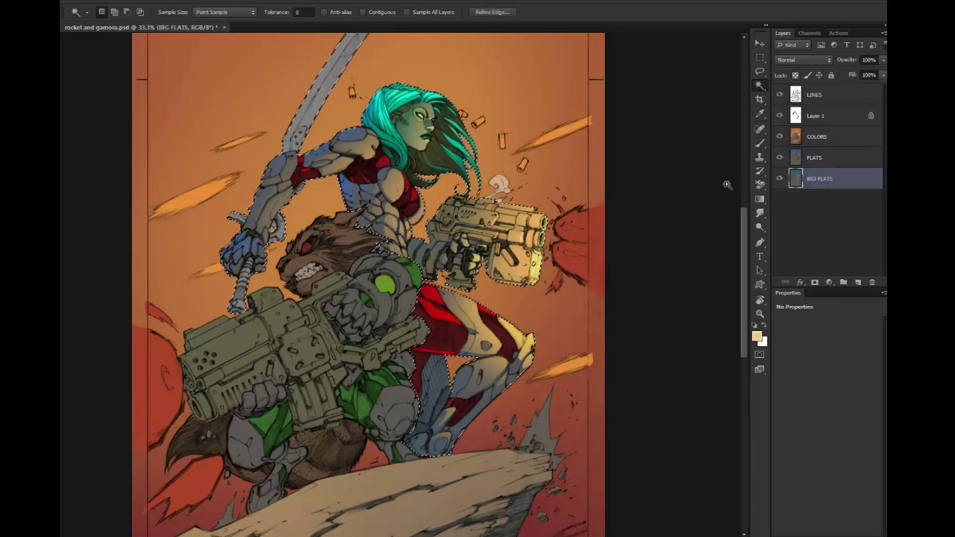
key(alt+bracketright)
click(396, 216)
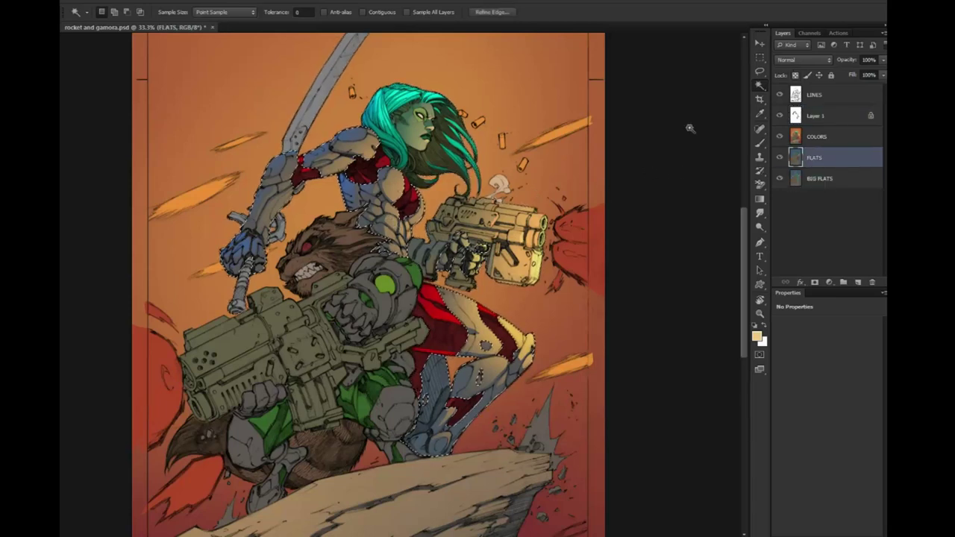
key(alt+bracketright)
Merge Layer 1 into COLORS and apply Hue/Saturation +11 saturation and lightness, then deselect
right_click(825, 116)
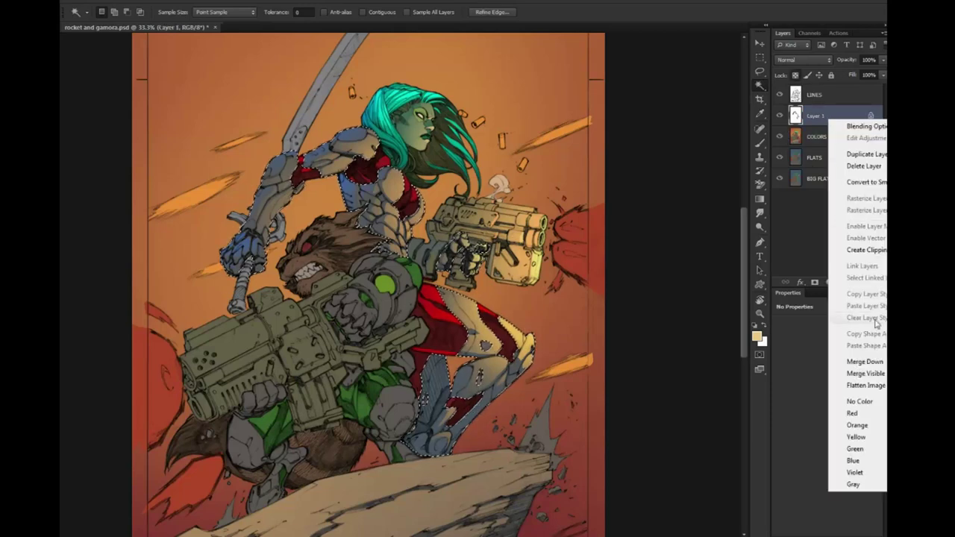
click(854, 363)
key(ctrl+u)
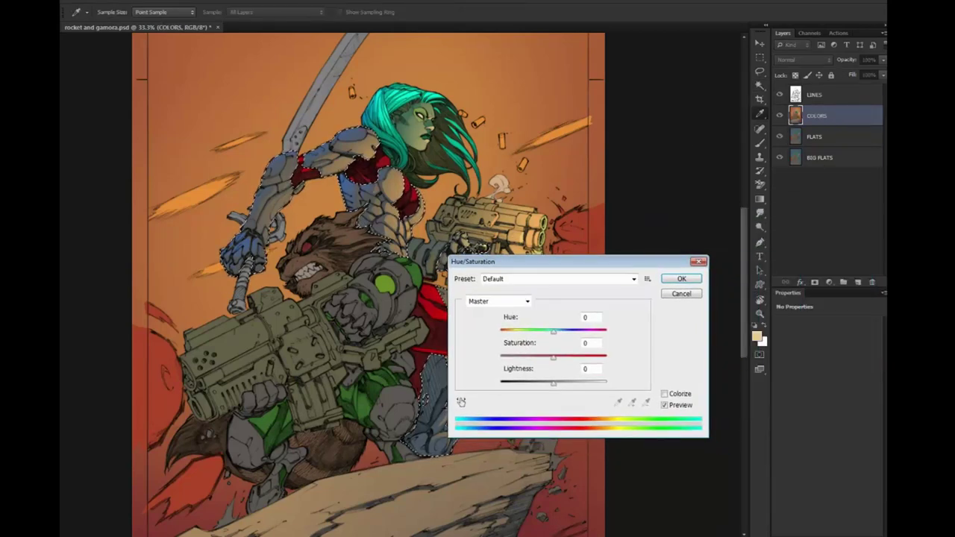
mouse_move(553, 357)
mouse_down()
mouse_move(563, 358)
mouse_move(560, 383)
mouse_up()
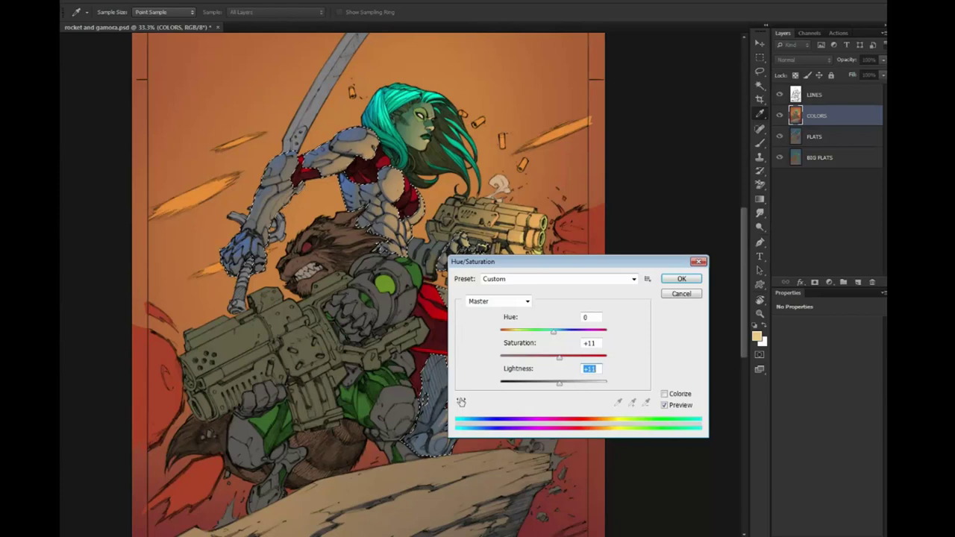
click(681, 278)
key(l)
key(ctrl+d)
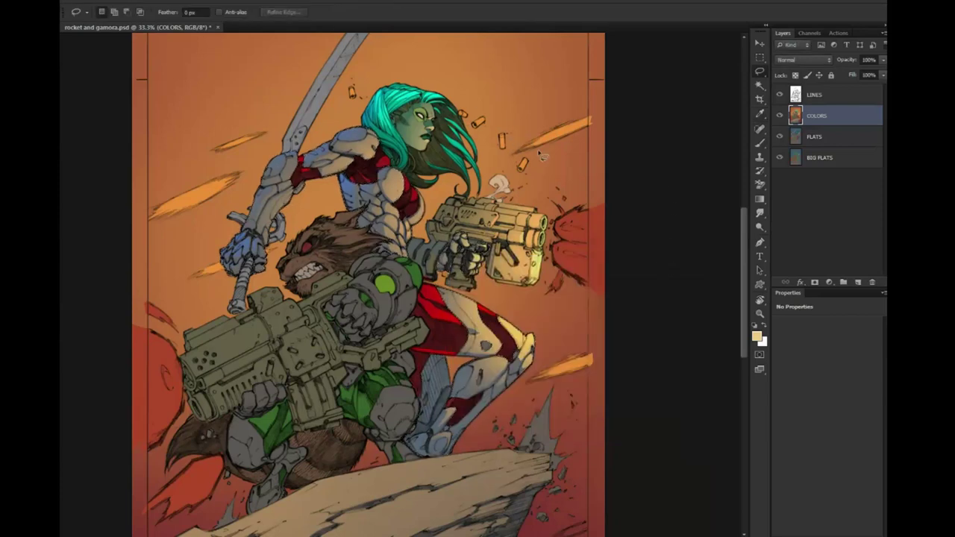
Reframe the page view and make BIG FLATS active with the Magic Wand
click(760, 312)
alt+click(605, 316)
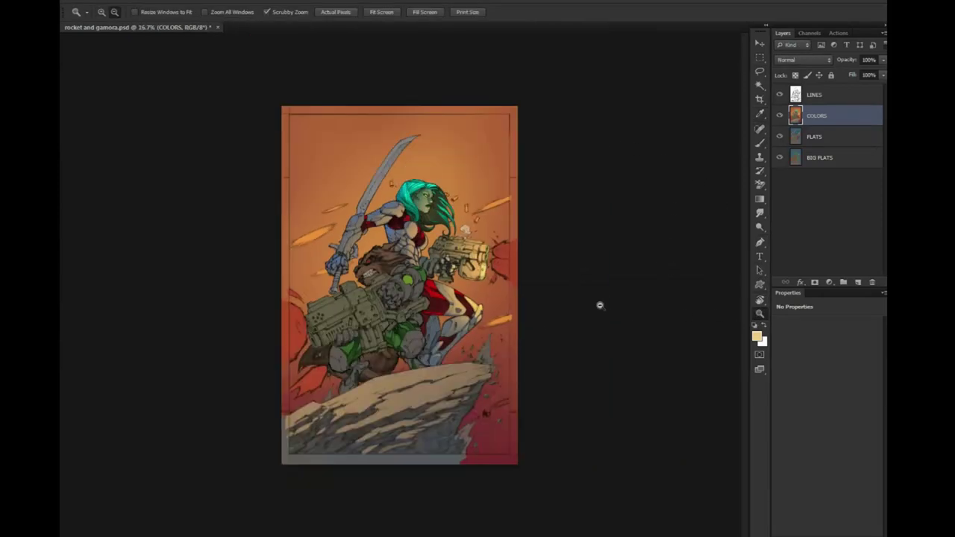
click(438, 273)
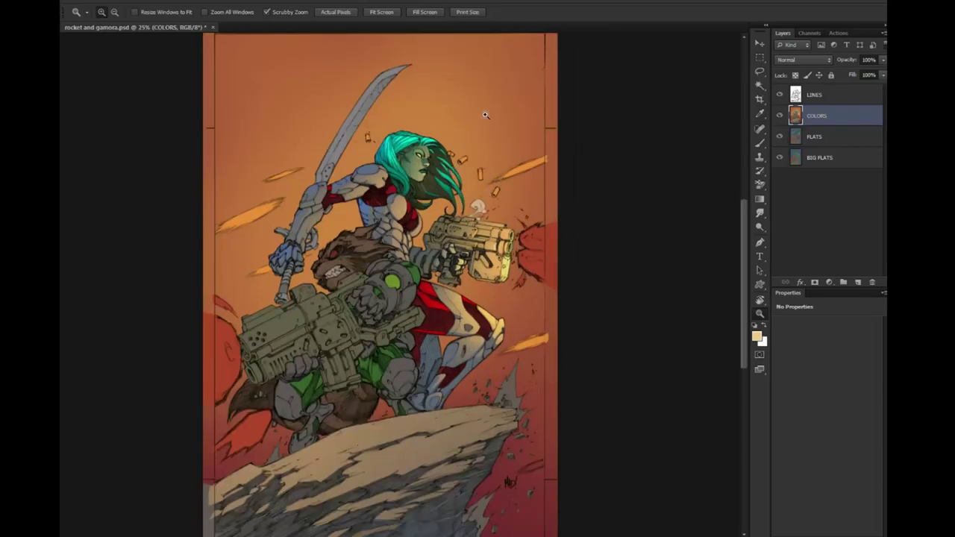
key(w)
click(818, 158)
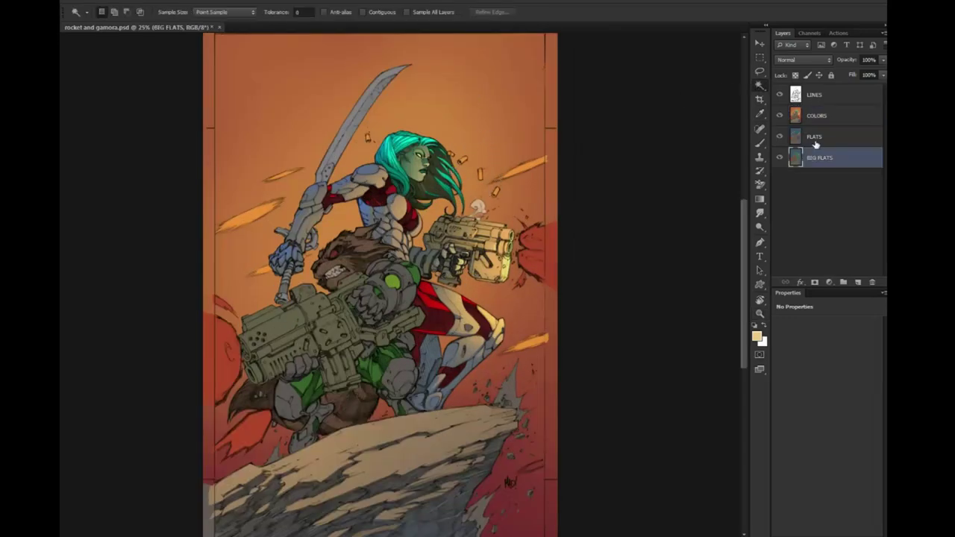
key(z)
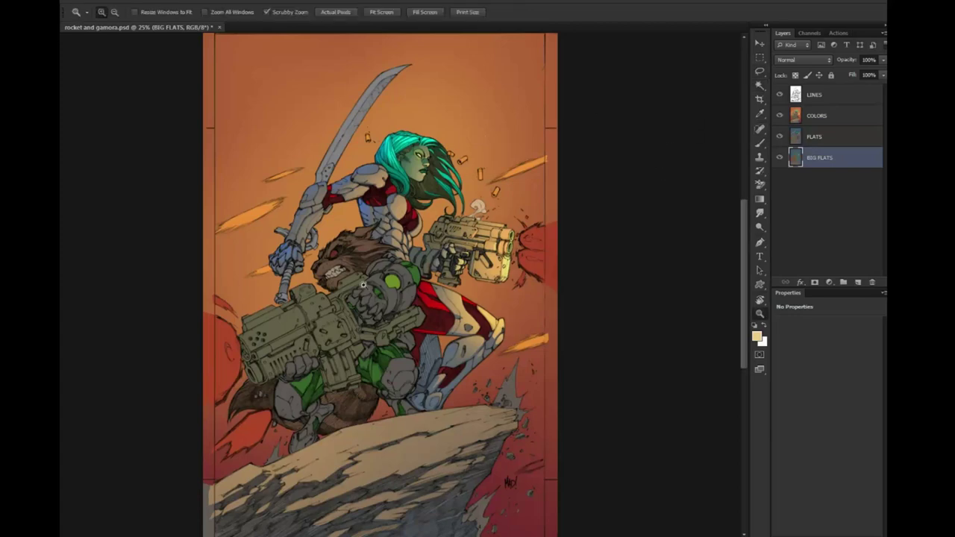
click(365, 284)
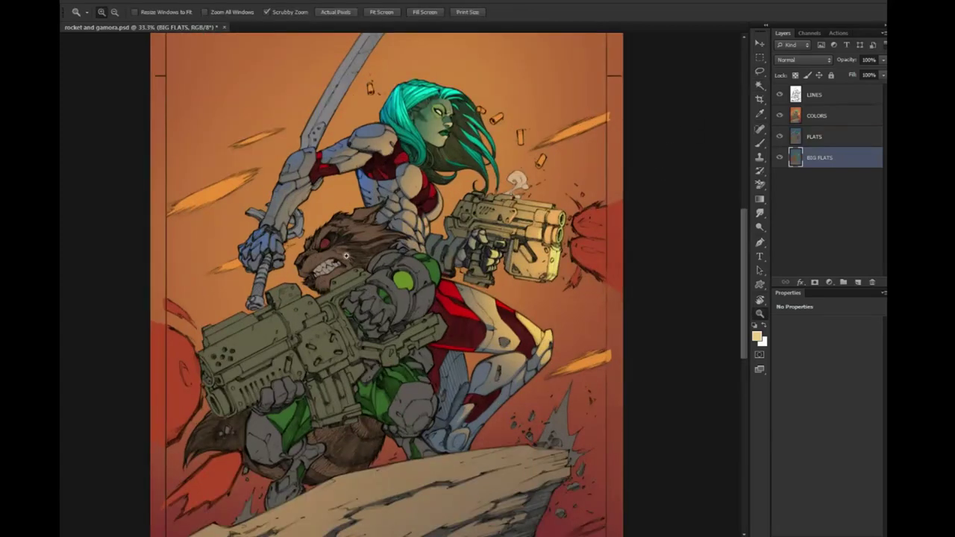
Magic-wand Rocket's brown fur on FLATS and add a new layer above COLORS
click(346, 256)
drag(371, 208, 419, 150)
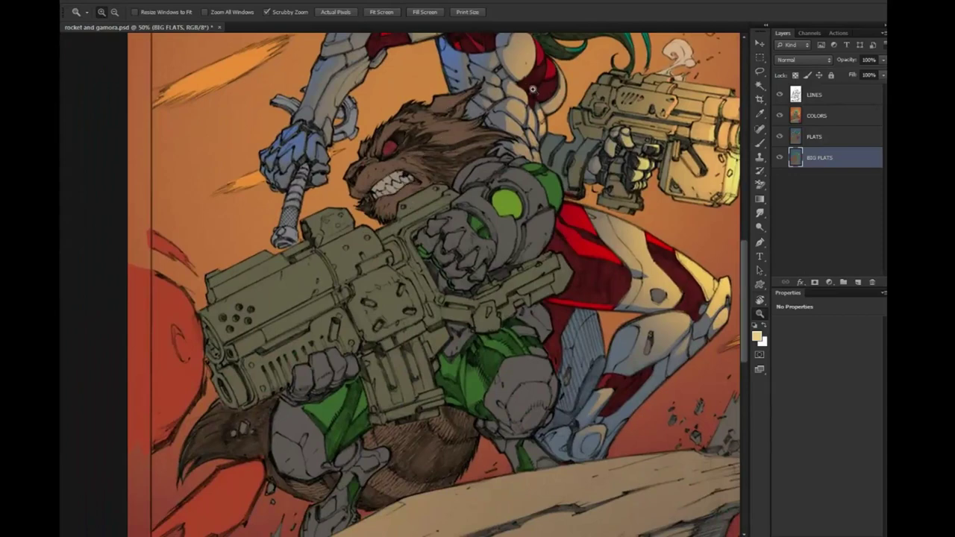
key(w)
click(450, 144)
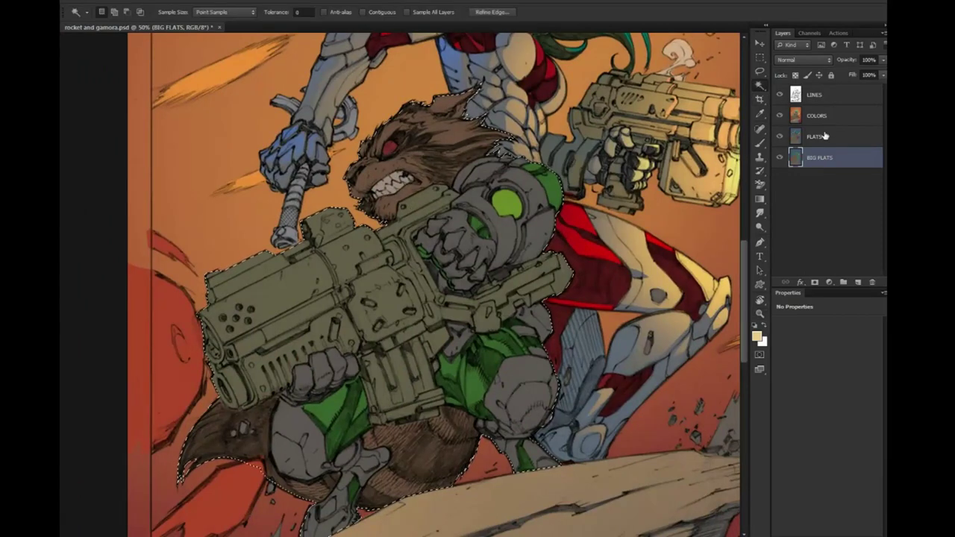
key(alt+bracketright)
click(435, 133)
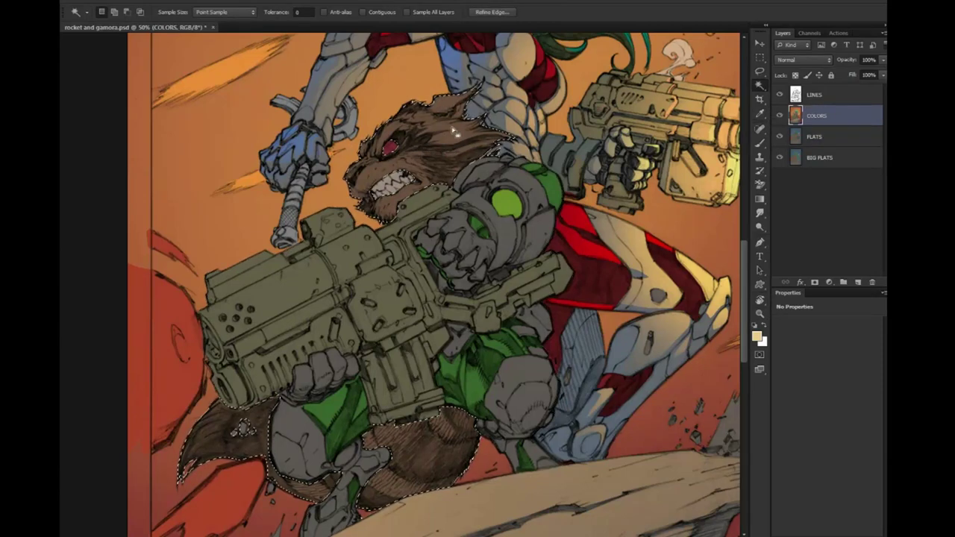
key(ctrl+j)
key(l)
key(ctrl+plus)
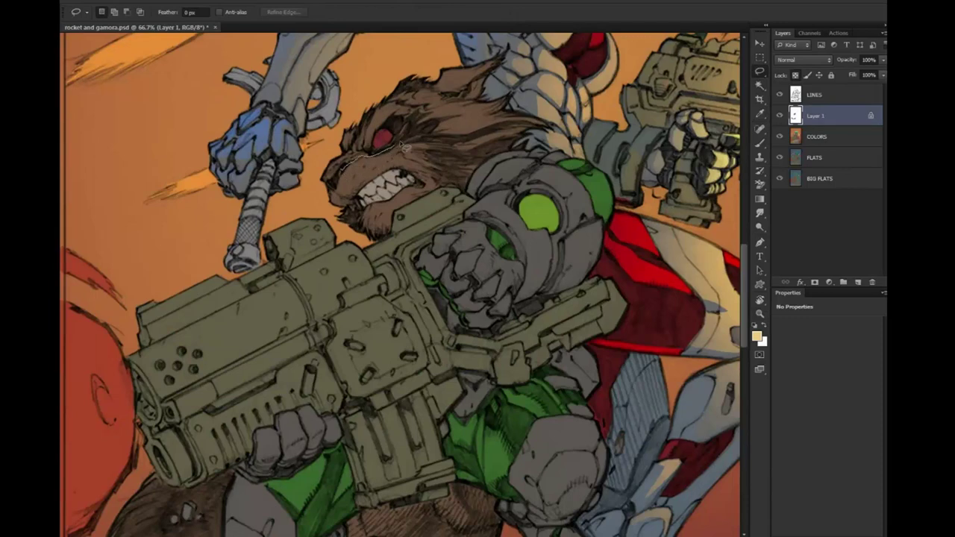
Lasso around Rocket's mouth and raise its Hue/Saturation lightness, then deselect and zoom in
drag(422, 146, 438, 153)
drag(442, 194, 390, 247)
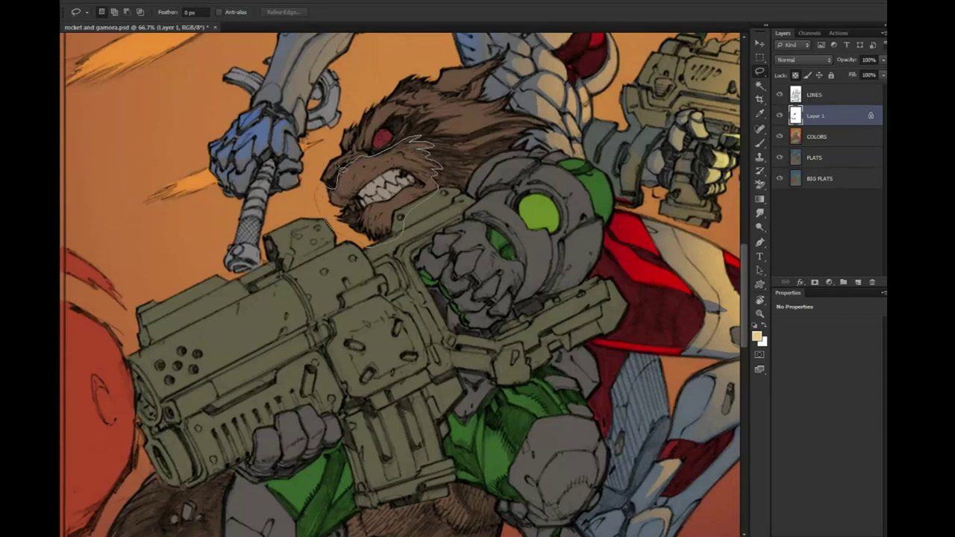
drag(323, 183, 326, 177)
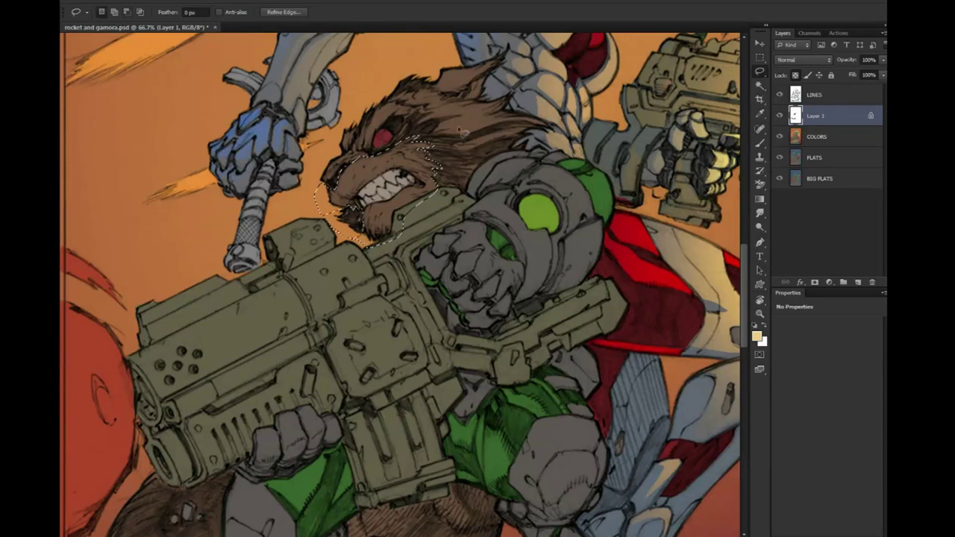
key(ctrl+u)
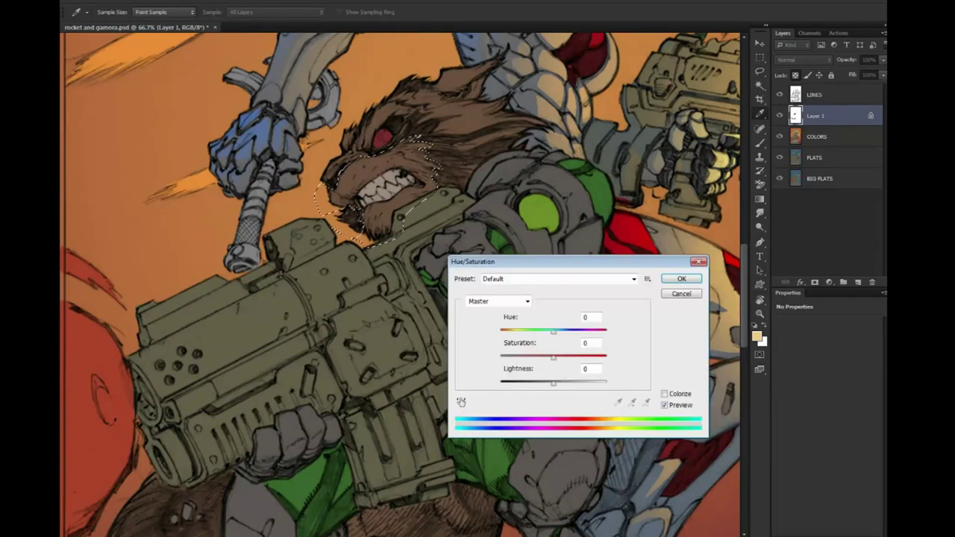
key(shift+Up)
key(Up)
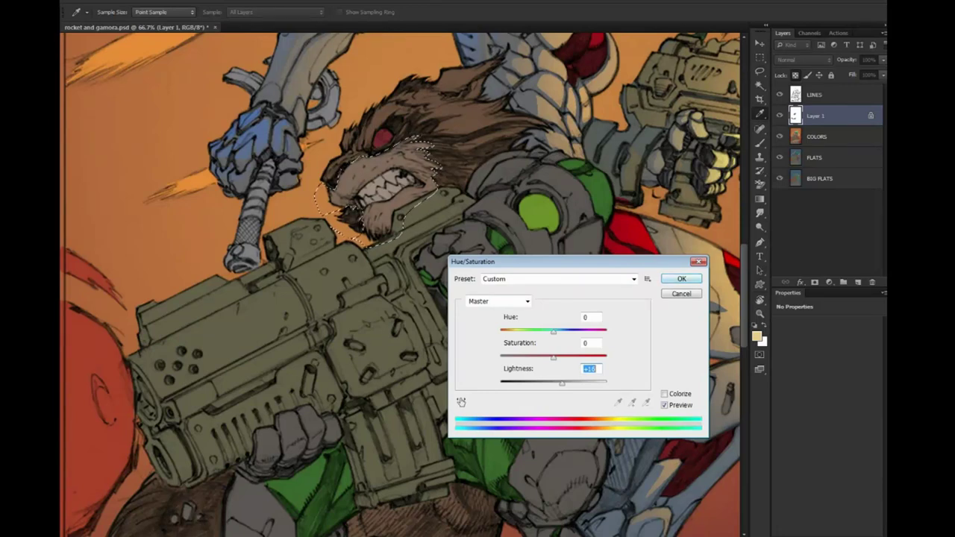
key(Return)
key(ctrl+d)
ctrl+click(313, 196)
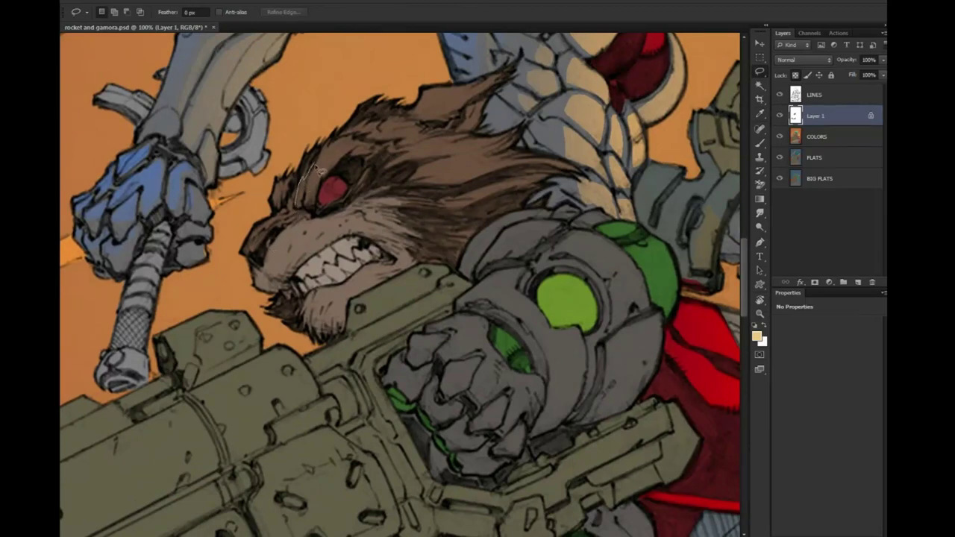
Lasso around Rocket's eye, under his muzzle and across the top of his head
drag(357, 153, 306, 230)
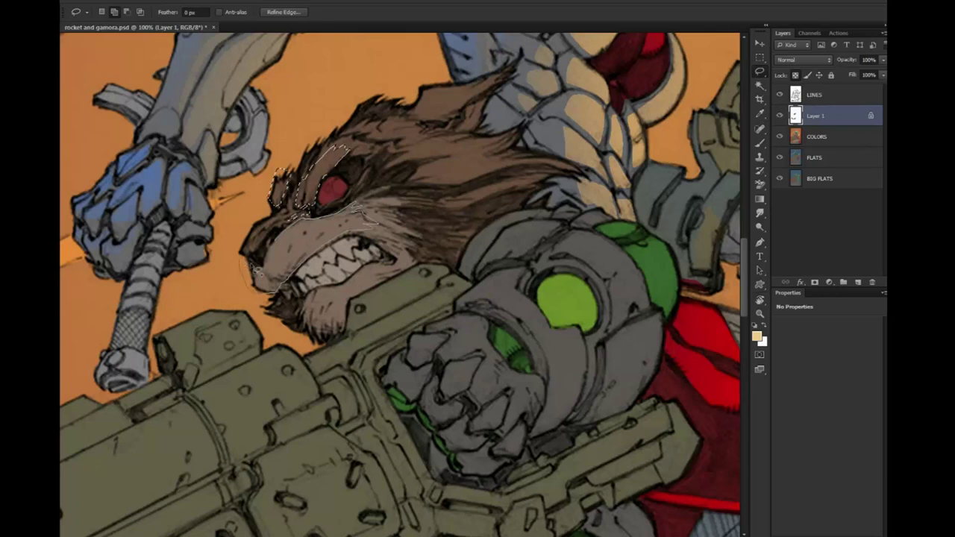
drag(251, 271, 309, 306)
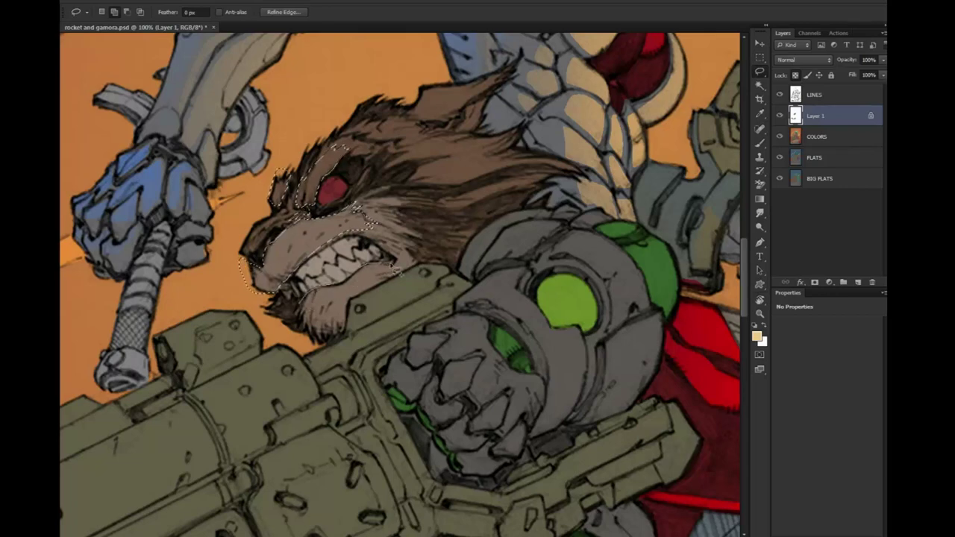
mouse_move(366, 342)
mouse_down()
mouse_move(310, 340)
mouse_move(297, 310)
mouse_up()
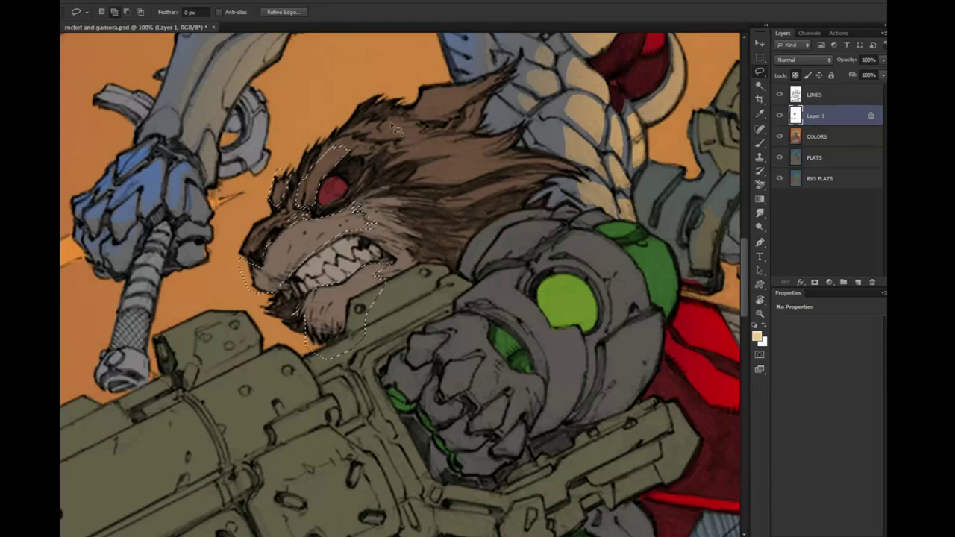
mouse_move(361, 140)
mouse_down()
mouse_move(380, 136)
mouse_move(413, 159)
mouse_move(466, 158)
mouse_up()
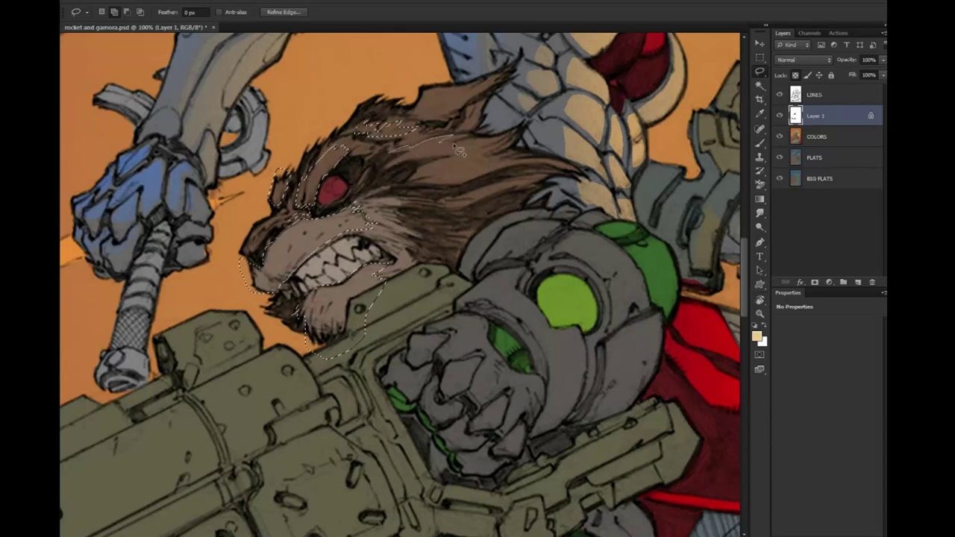
drag(467, 158, 446, 169)
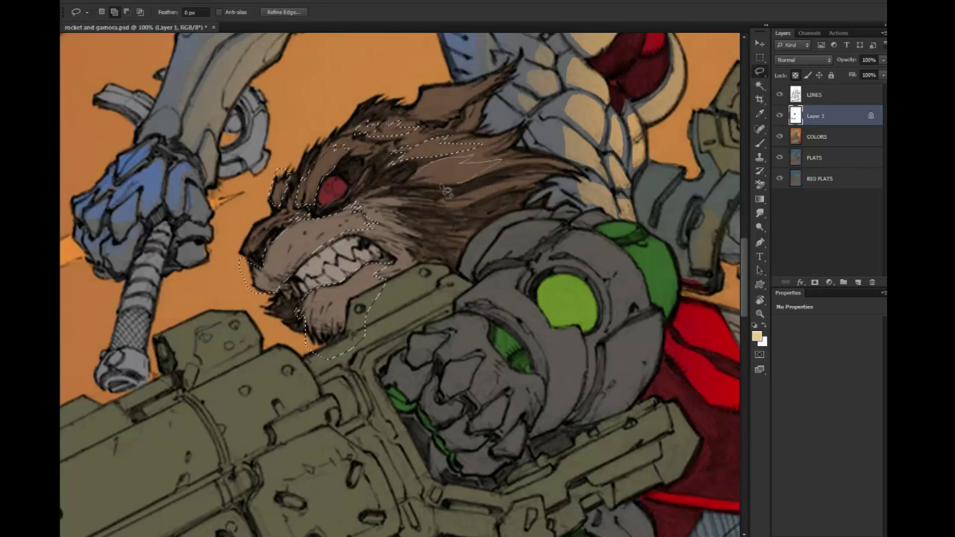
drag(462, 170, 418, 173)
mouse_move(465, 206)
mouse_down()
mouse_move(480, 155)
mouse_move(509, 155)
mouse_up()
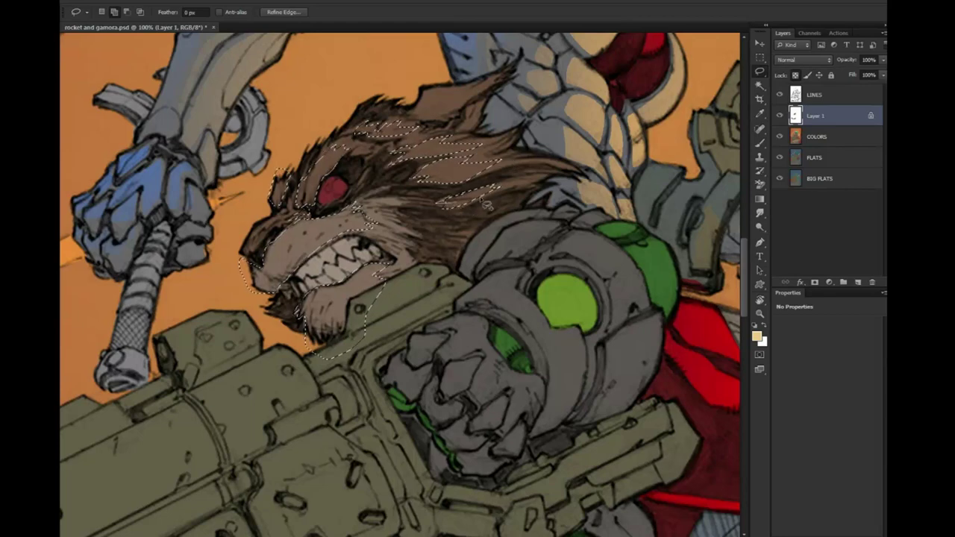
Add the upper head fur and snout to the selection, then zoom out to 50%
drag(298, 212, 458, 88)
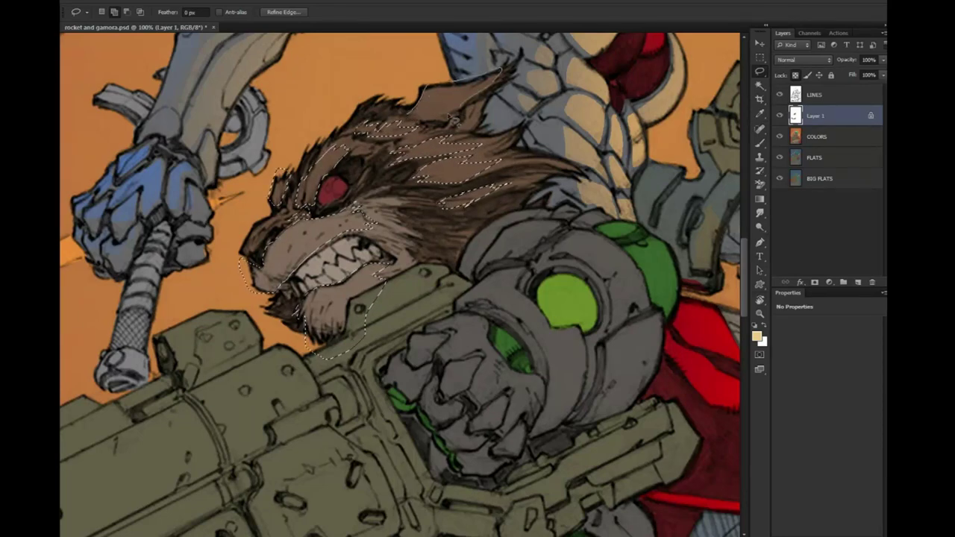
drag(458, 88, 409, 124)
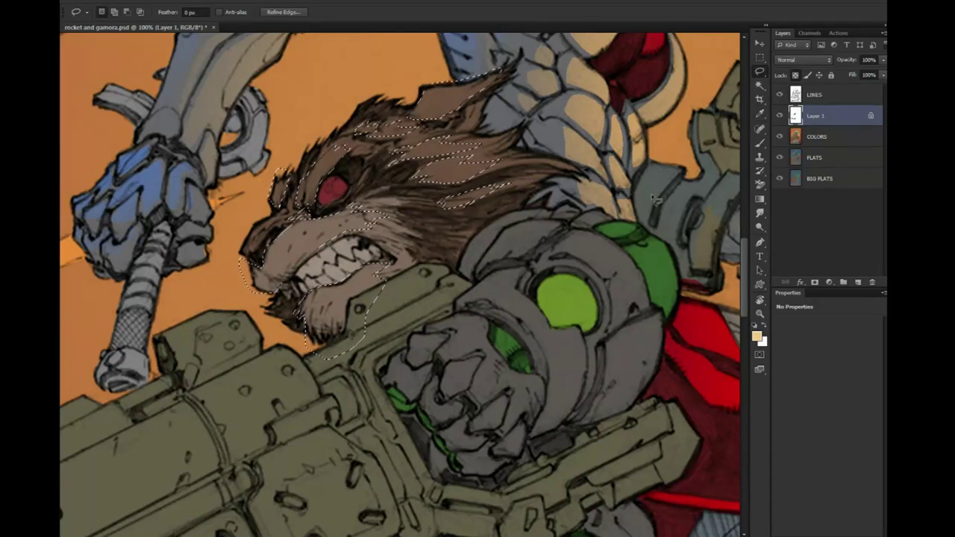
drag(246, 256, 288, 226)
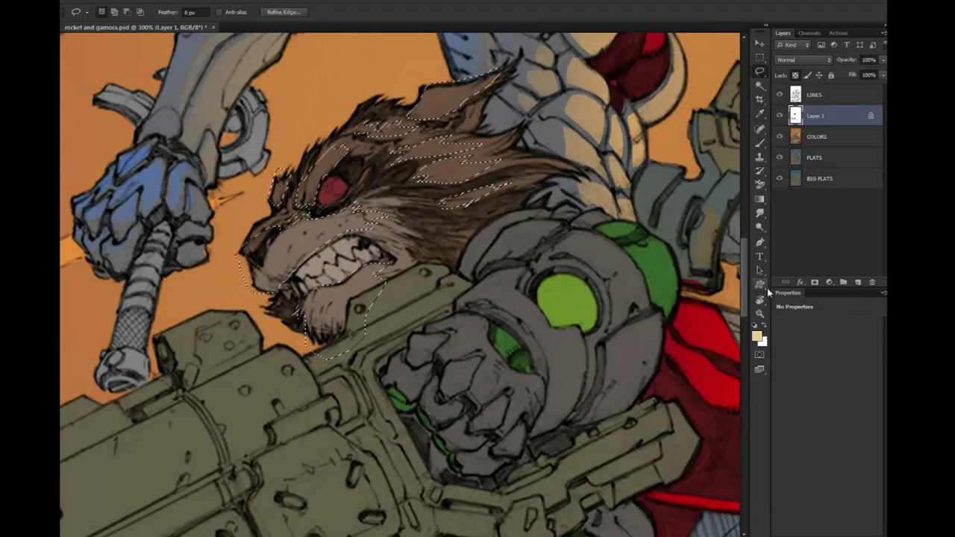
click(760, 313)
alt+click(716, 327)
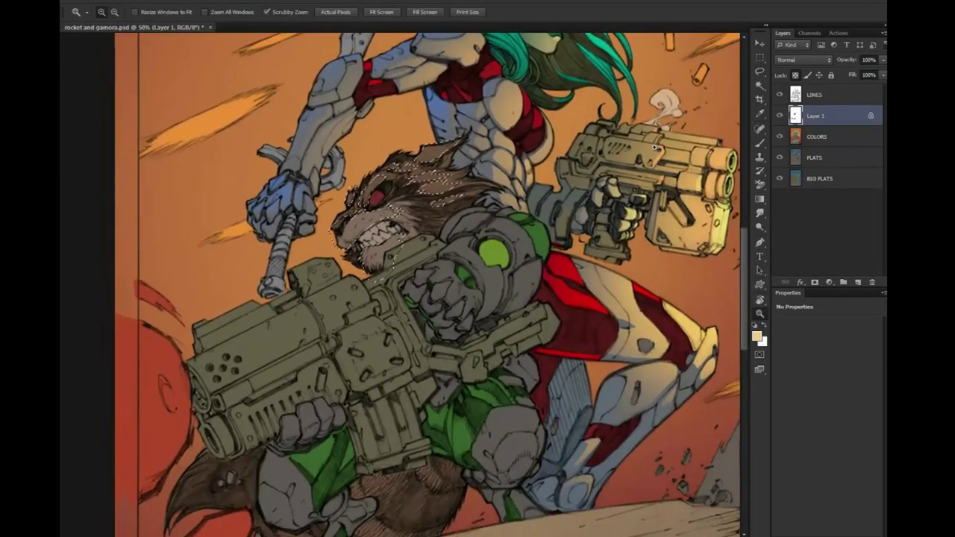
Pick a light yellow-beige foreground colour for Rocket's face, sampled from the fur
key(b)
alt+click(363, 208)
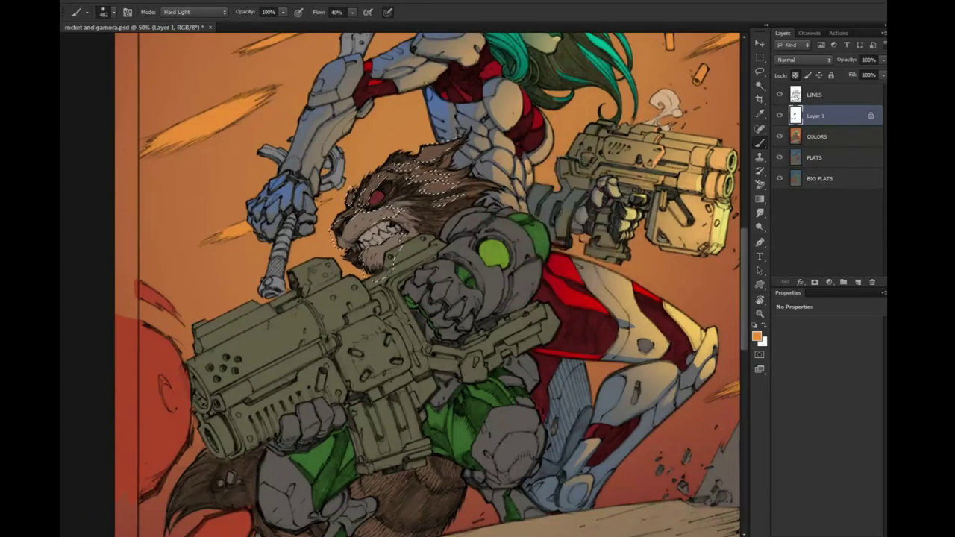
click(757, 337)
click(369, 195)
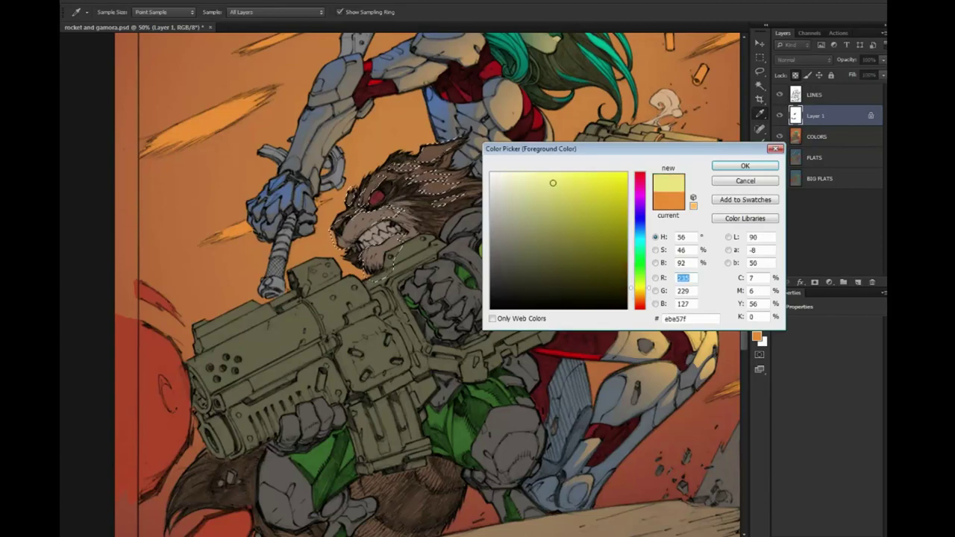
click(745, 166)
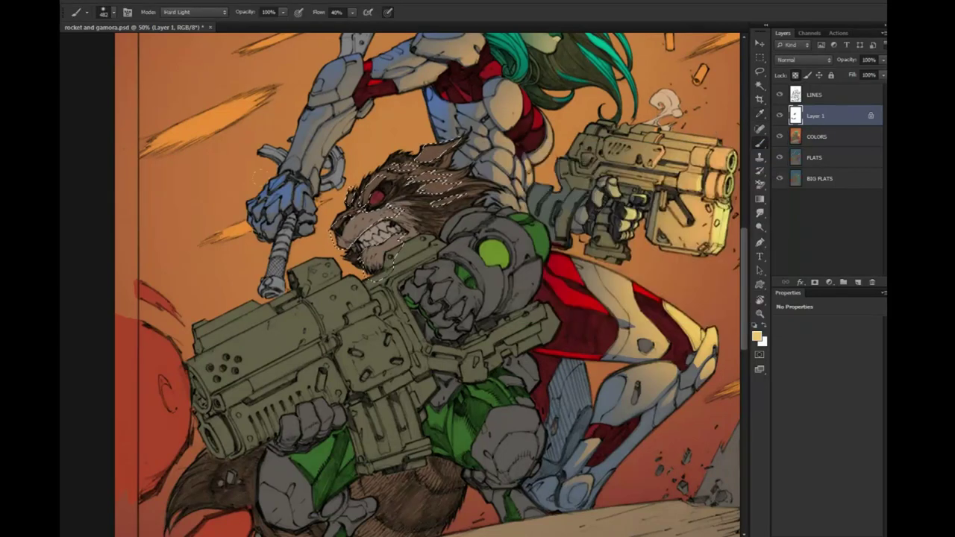
mouse_move(309, 223)
mouse_down()
mouse_move(370, 220)
mouse_move(388, 246)
mouse_up()
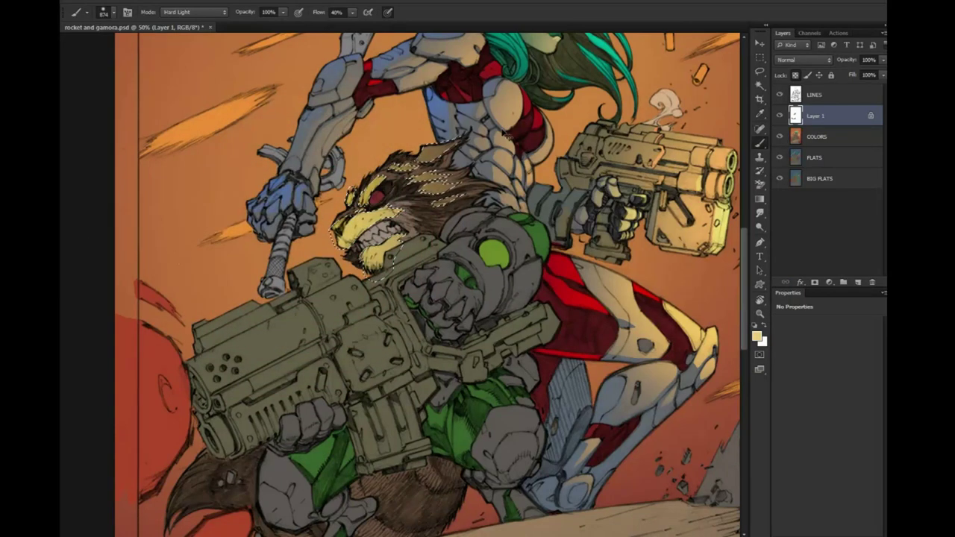
click(757, 336)
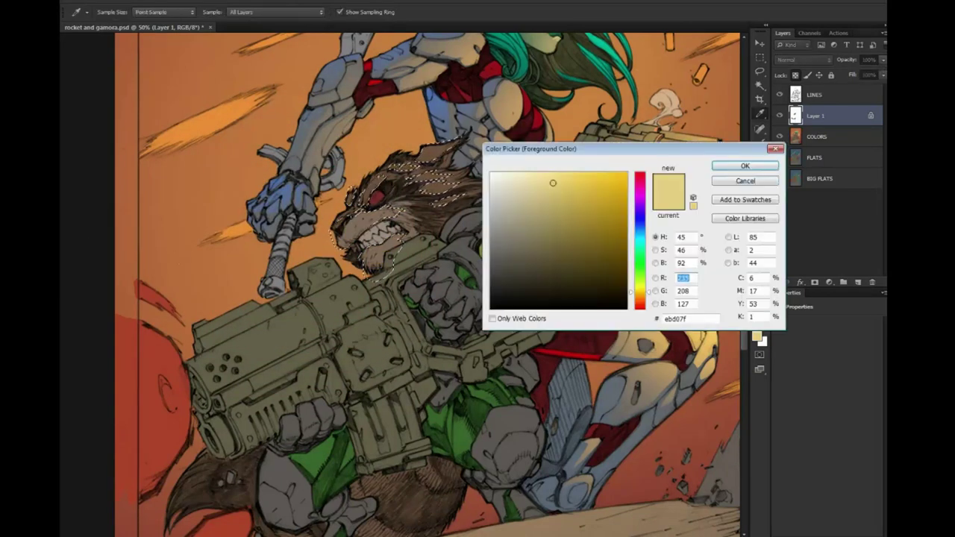
key(Return)
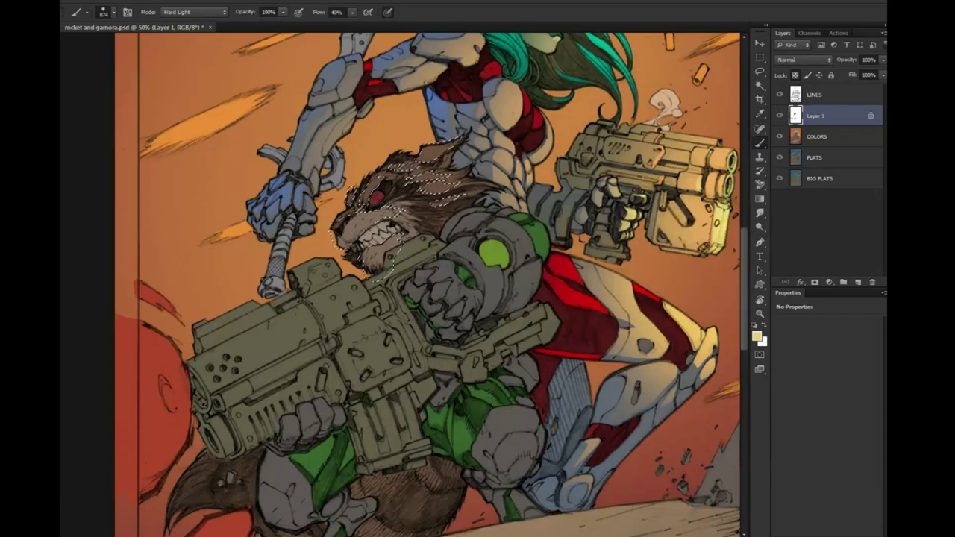
Wash the selected face fur with a warmer beige 1170 px brush, then deselect
click(756, 337)
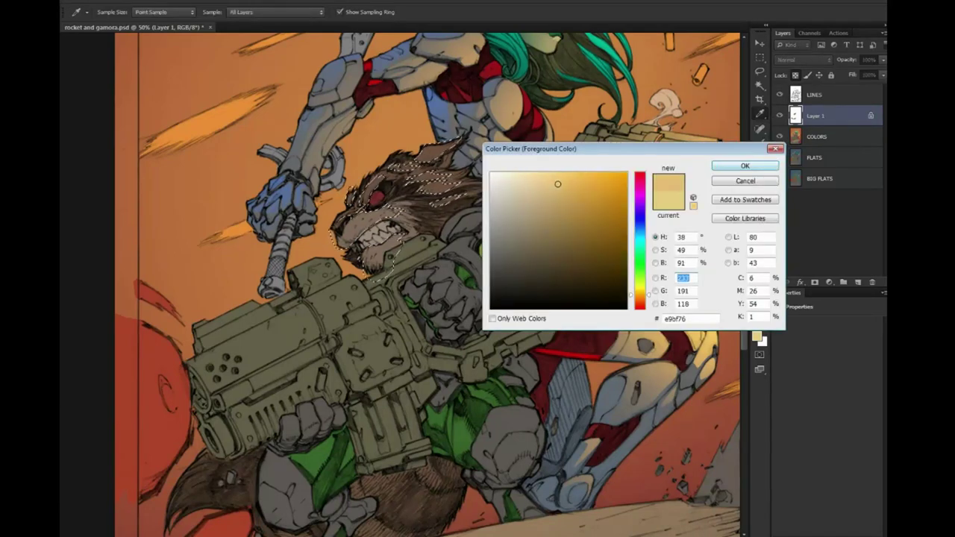
click(745, 165)
drag(298, 171, 393, 175)
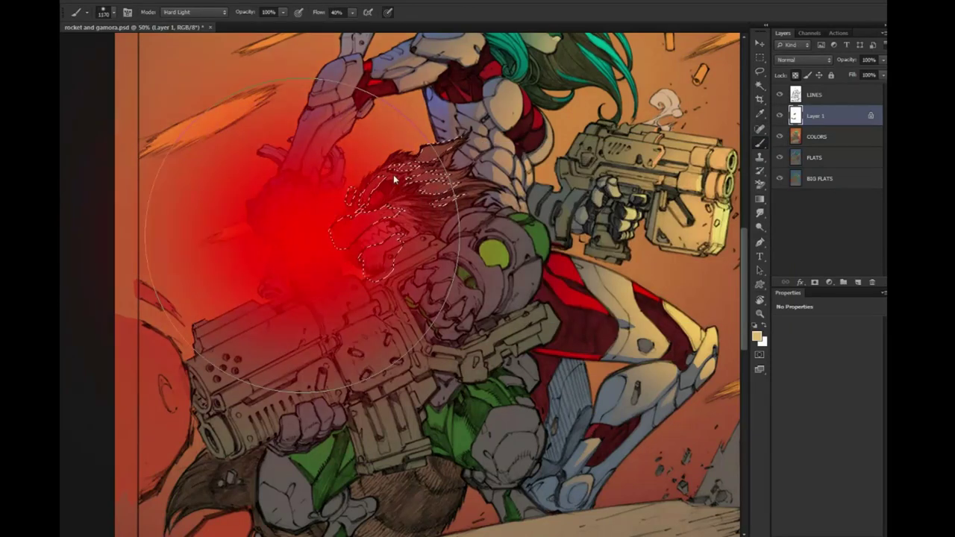
click(366, 224)
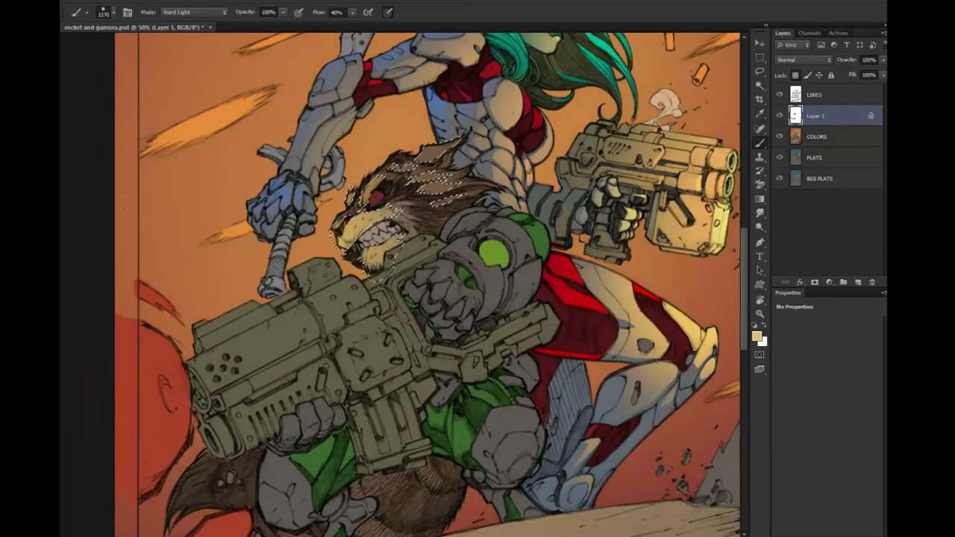
key(ctrl+d)
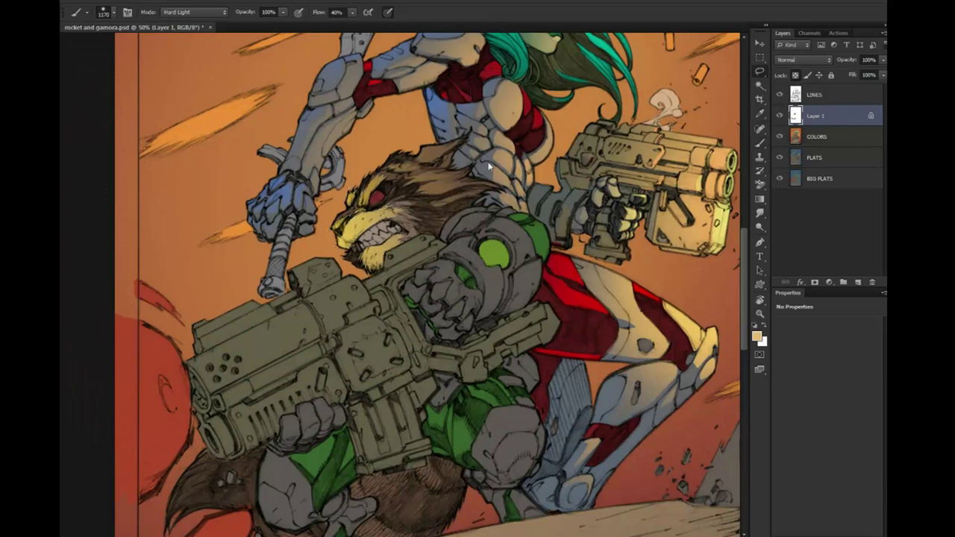
key(ctrl+plus)
Zoom in and lasso the area around Rocket's eye
key(z)
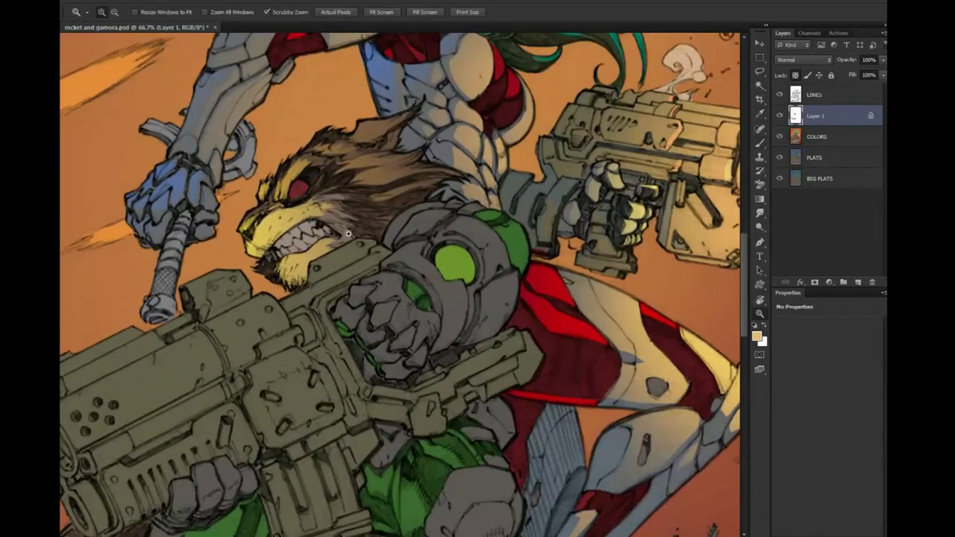
key(l)
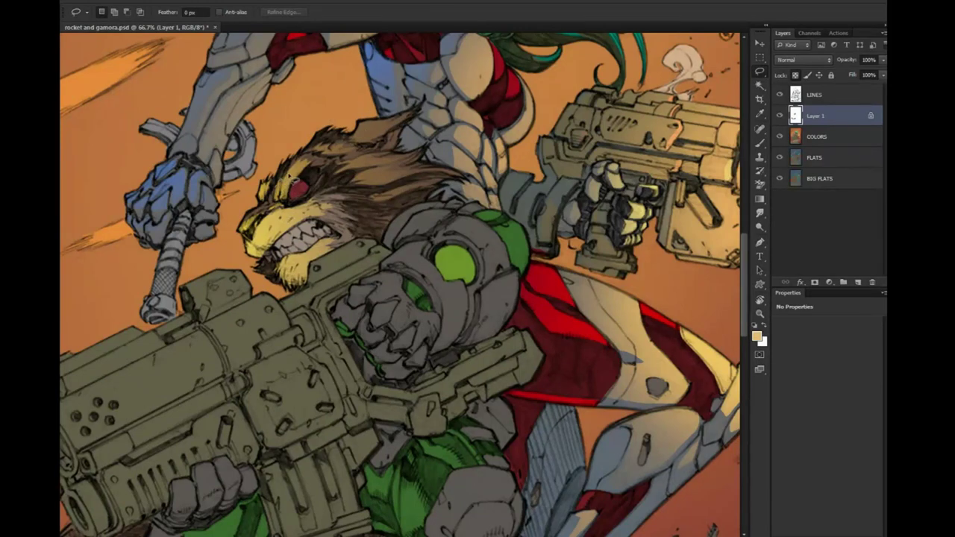
drag(283, 203, 287, 208)
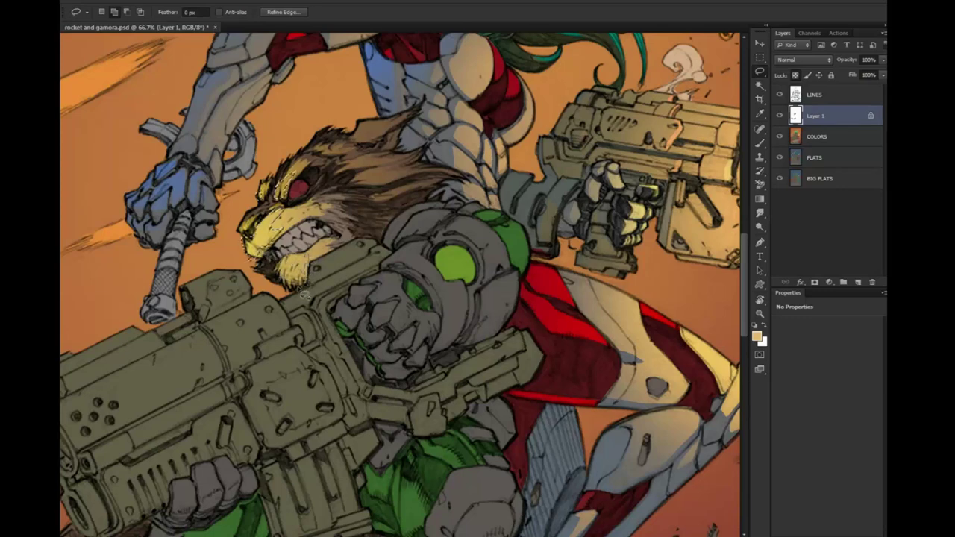
key(b)
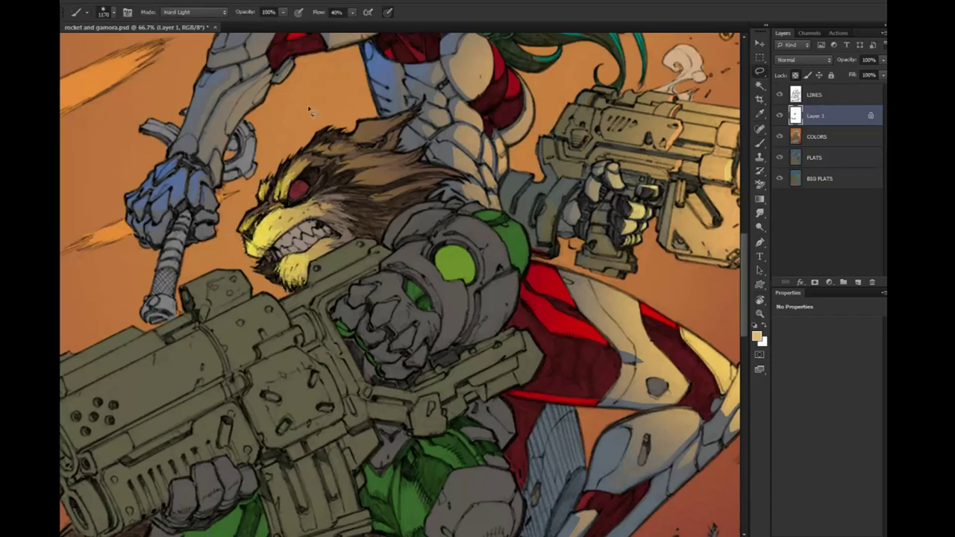
Paint soft yellow highlights on Rocket's face with a Screen brush at 31% opacity
key(z)
alt+click(663, 371)
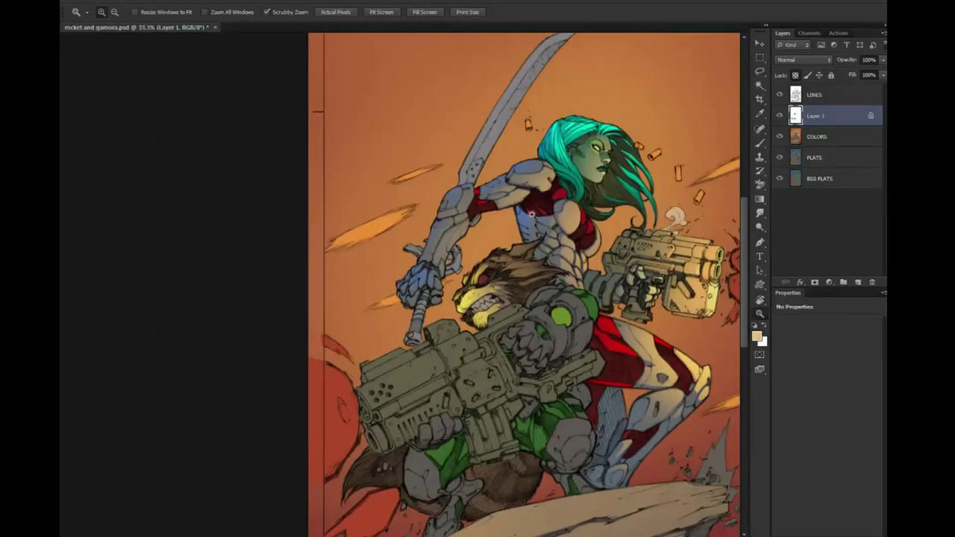
key(b)
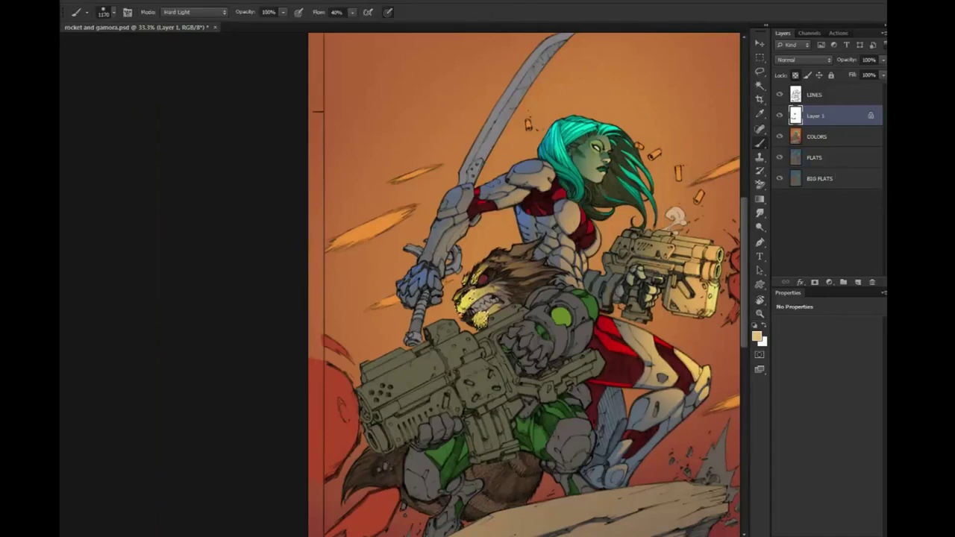
mouse_move(473, 281)
mouse_down()
mouse_move(477, 319)
mouse_move(478, 278)
mouse_up()
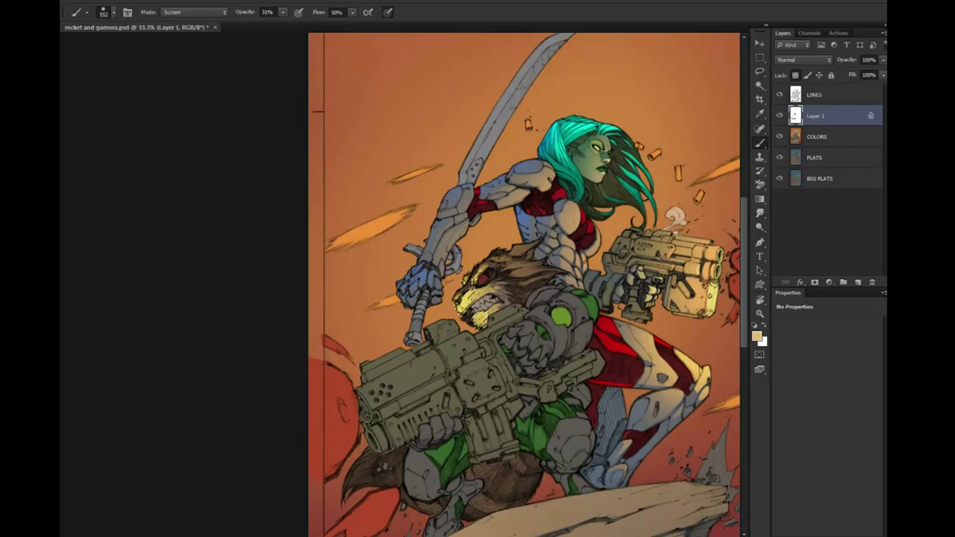
drag(523, 299, 377, 231)
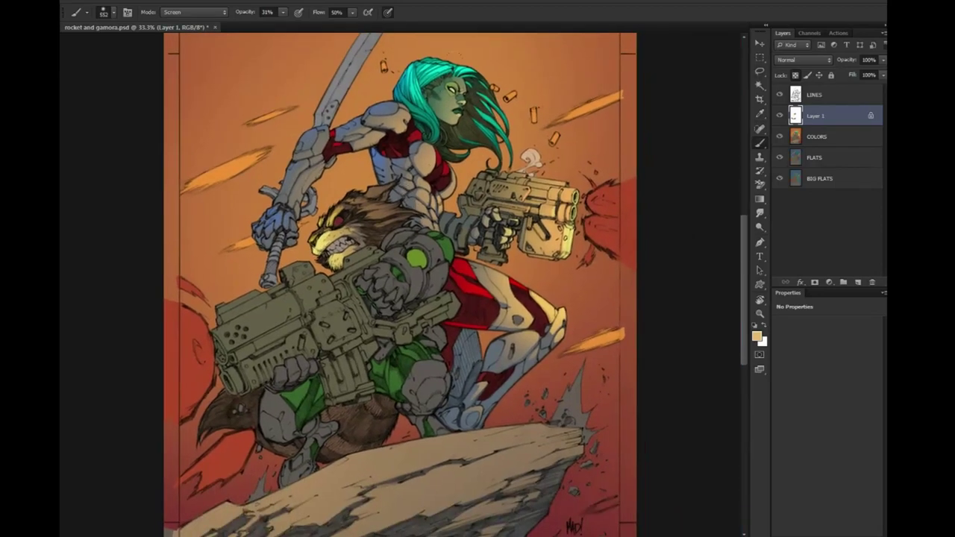
key(z)
click(378, 231)
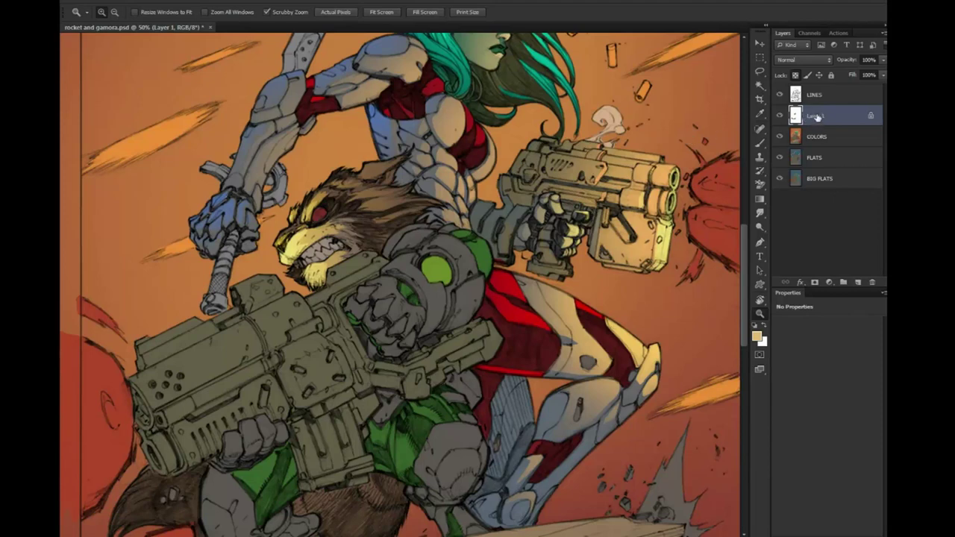
Lasso the brown fur on Rocket's lower body below the gun
drag(443, 292, 528, 156)
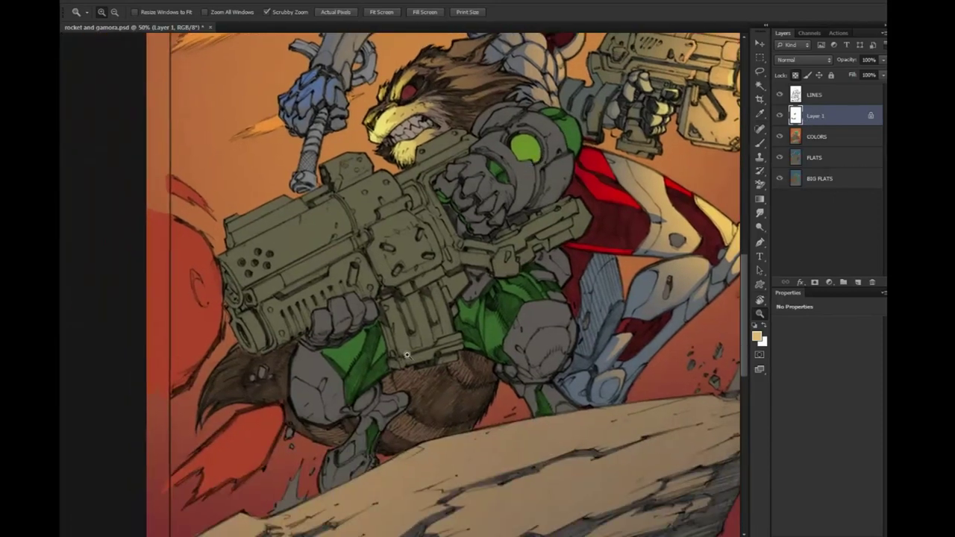
click(443, 382)
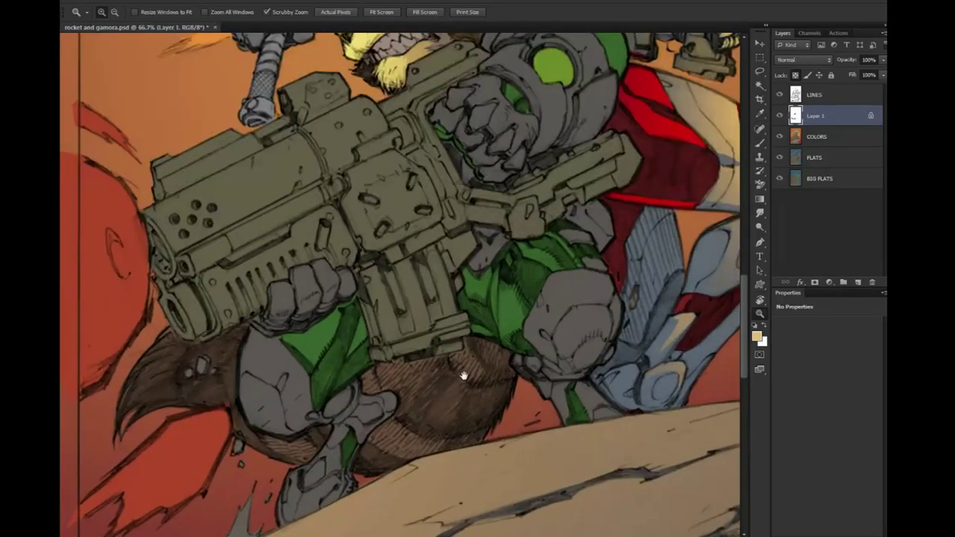
key(l)
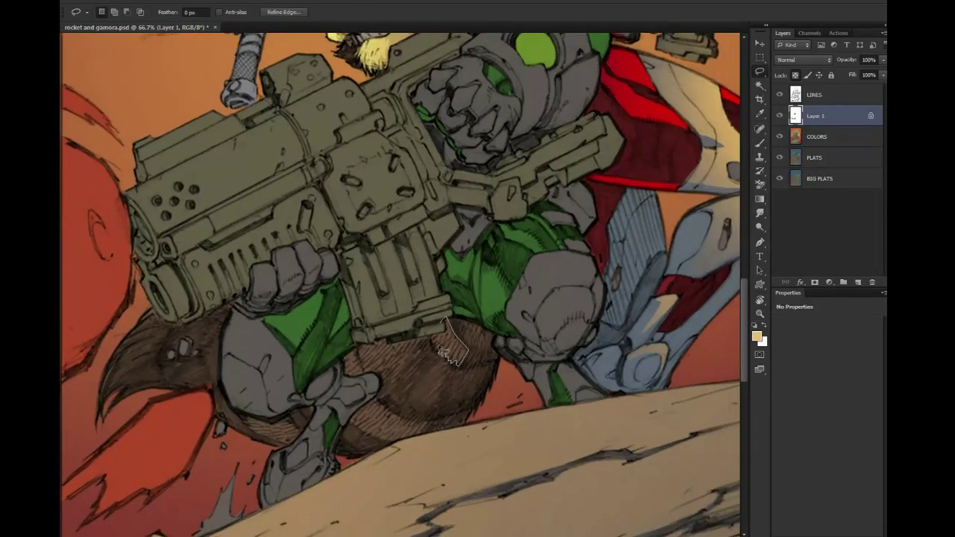
mouse_move(357, 347)
shift+mouse_down()
mouse_move(377, 399)
mouse_move(476, 417)
shift+mouse_up()
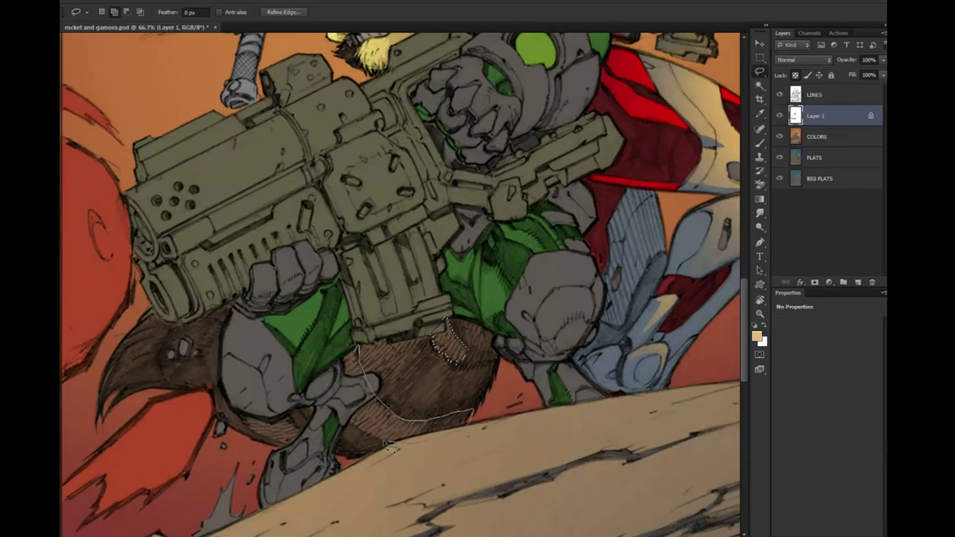
drag(351, 427, 328, 364)
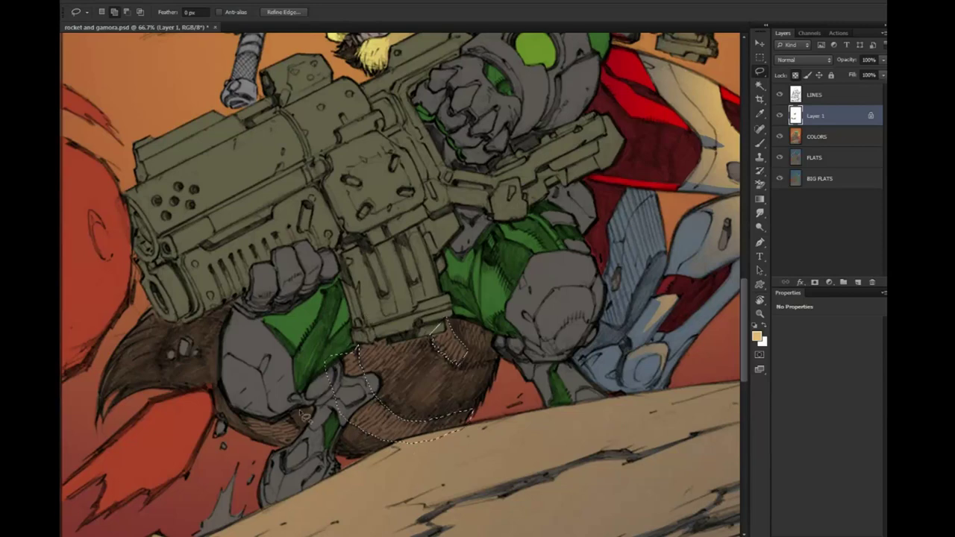
mouse_move(299, 415)
mouse_down()
mouse_move(293, 450)
mouse_move(259, 437)
mouse_move(306, 354)
mouse_up()
Raise the selected fur's Lightness to +11 in Hue/Saturation, then deselect and zoom out
key(ctrl+u)
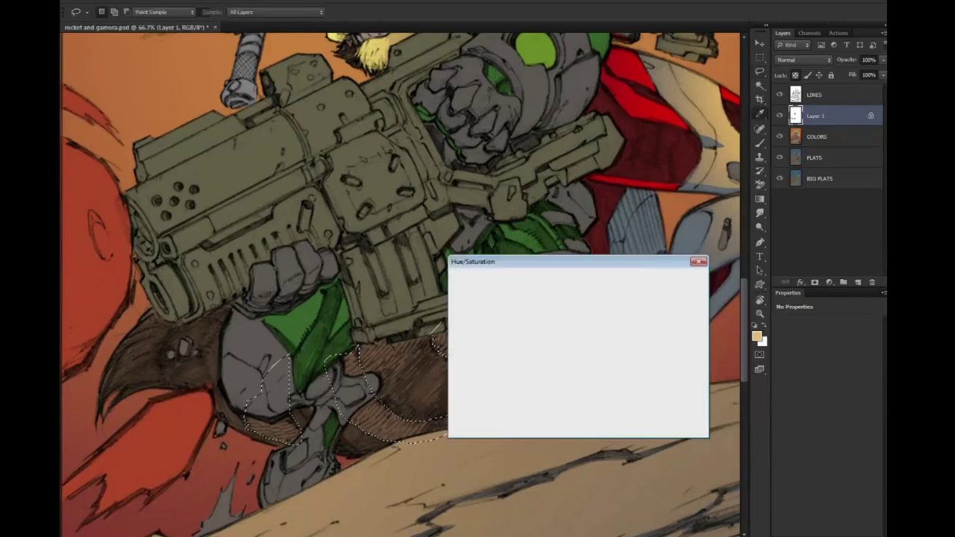
key(Up)
key(Up)
key(Up)
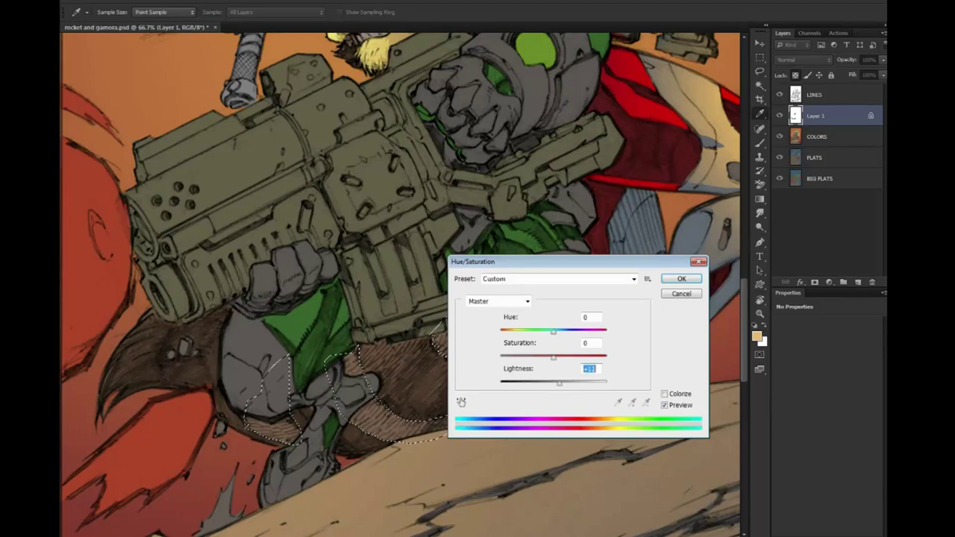
key(Return)
key(ctrl+d)
key(z)
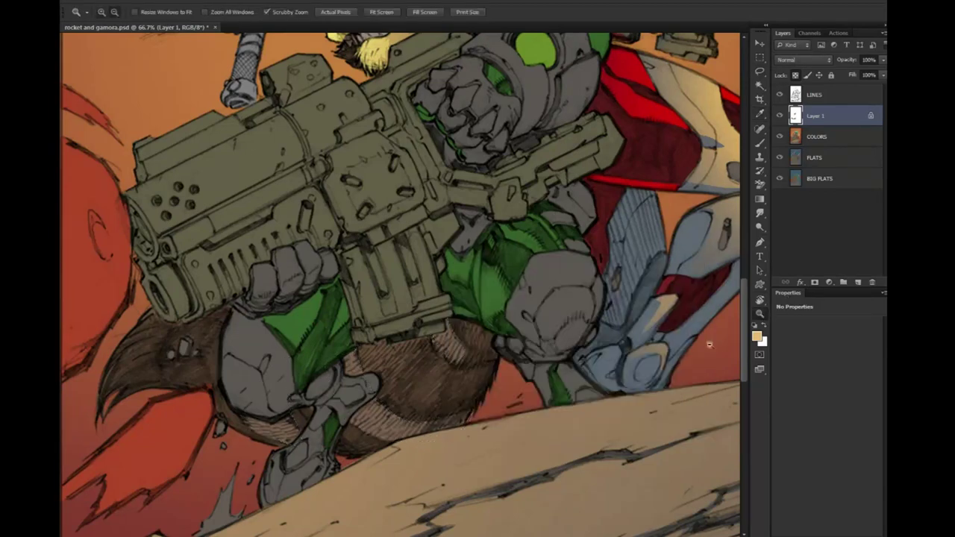
alt+click(709, 345)
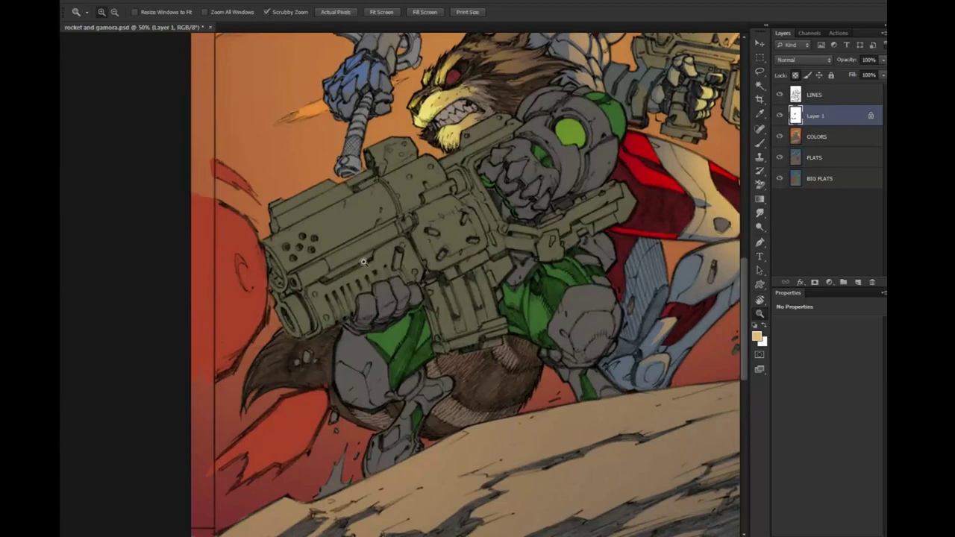
Paint a warm yellowish glow on Rocket's striped fur and feathered tail with a broad brush
key(b)
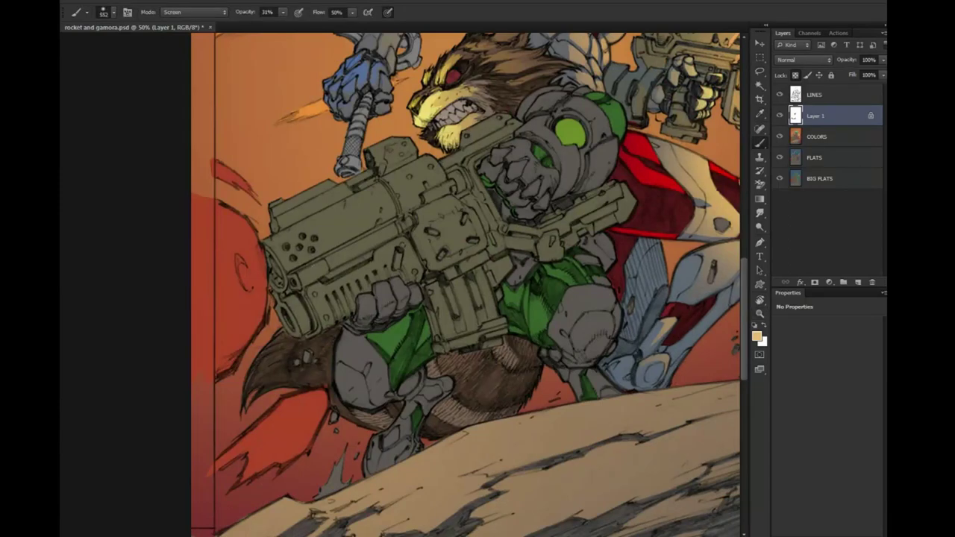
drag(431, 367, 462, 356)
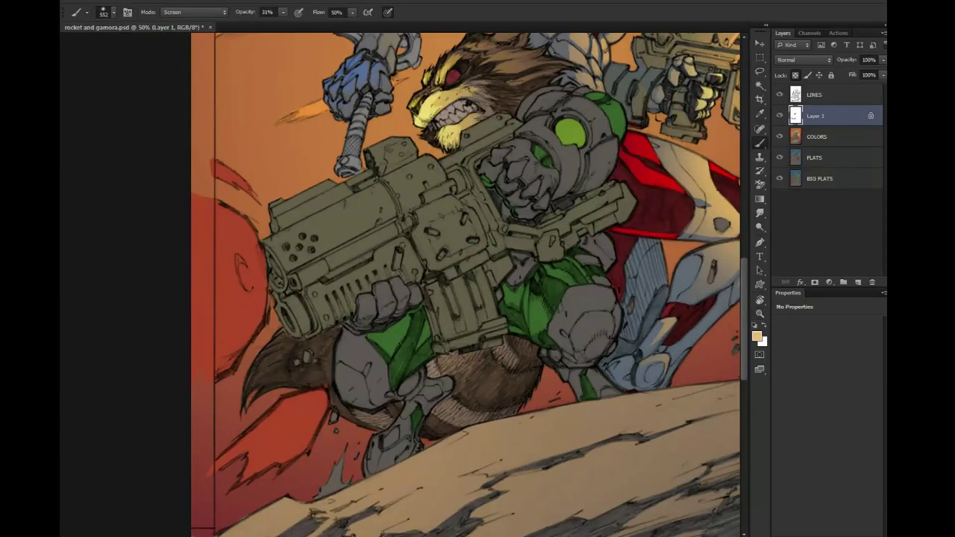
key(ctrl+z)
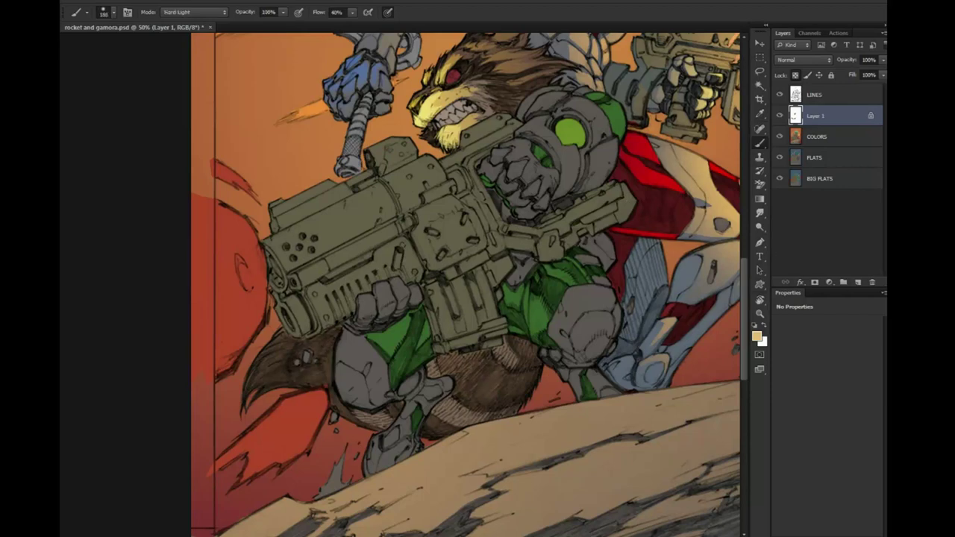
drag(373, 319, 403, 313)
drag(433, 370, 477, 353)
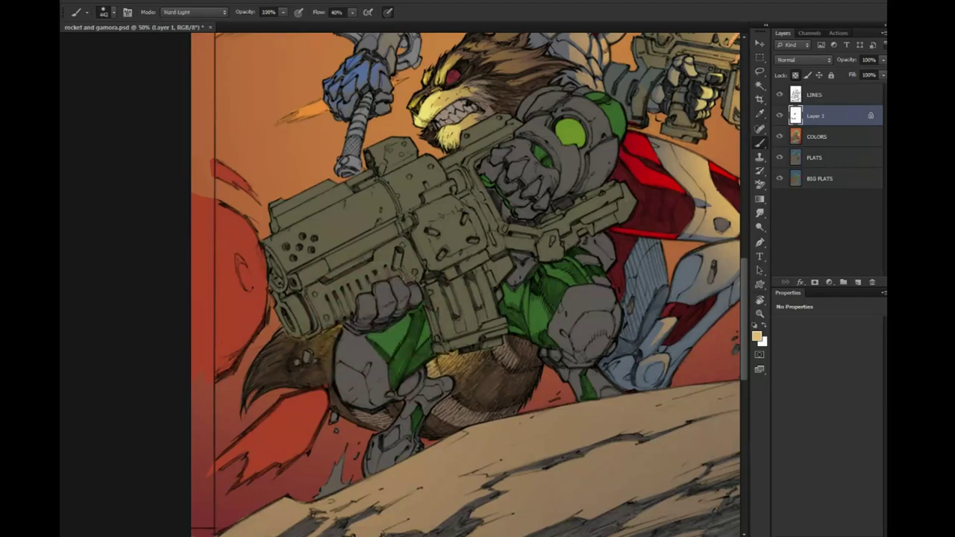
drag(261, 359, 306, 340)
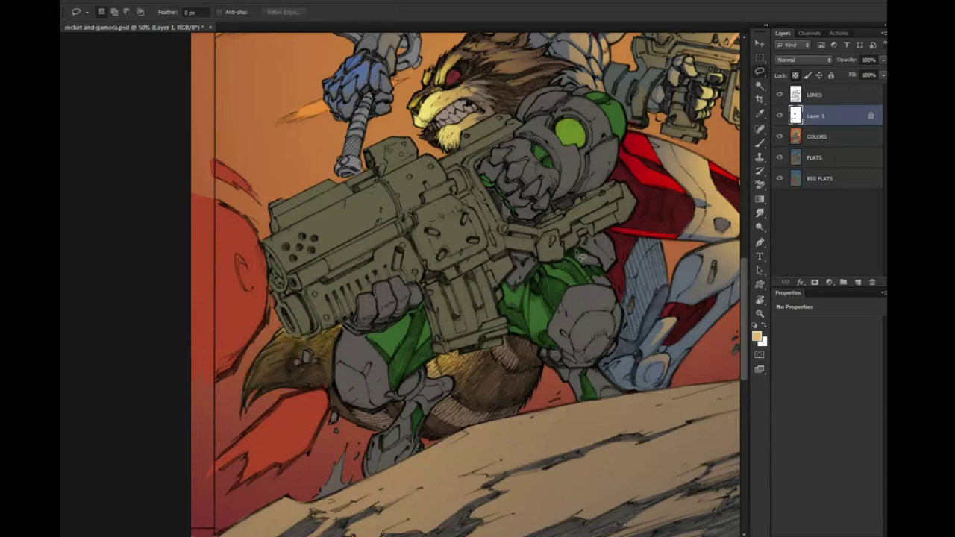
Enlarge the brush and lasso Rocket's head fur
drag(615, 125, 558, 173)
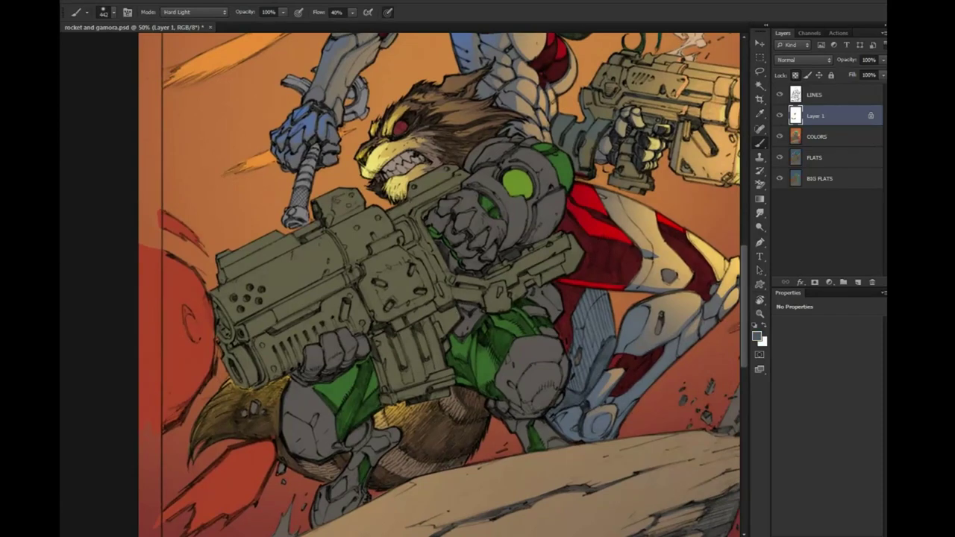
drag(403, 418, 339, 447)
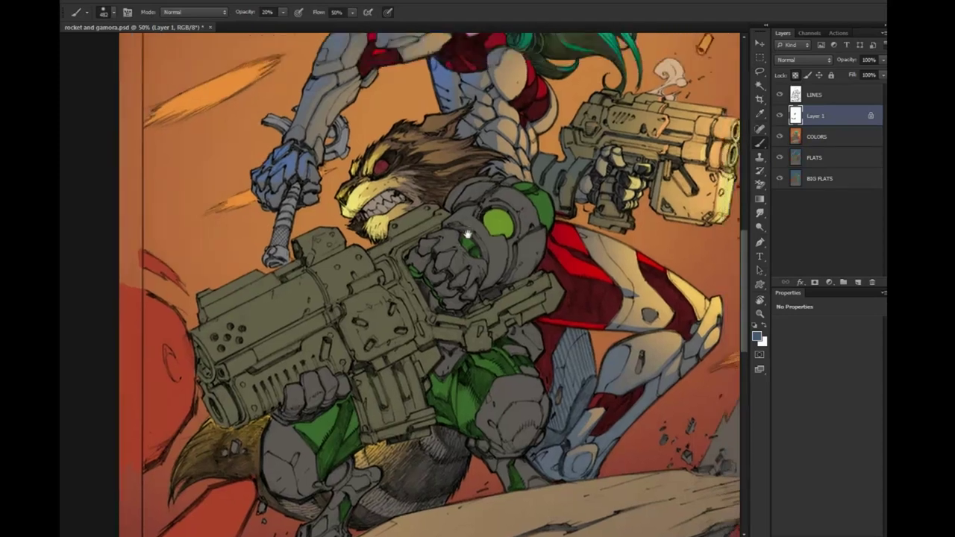
drag(515, 187, 477, 260)
drag(451, 168, 410, 130)
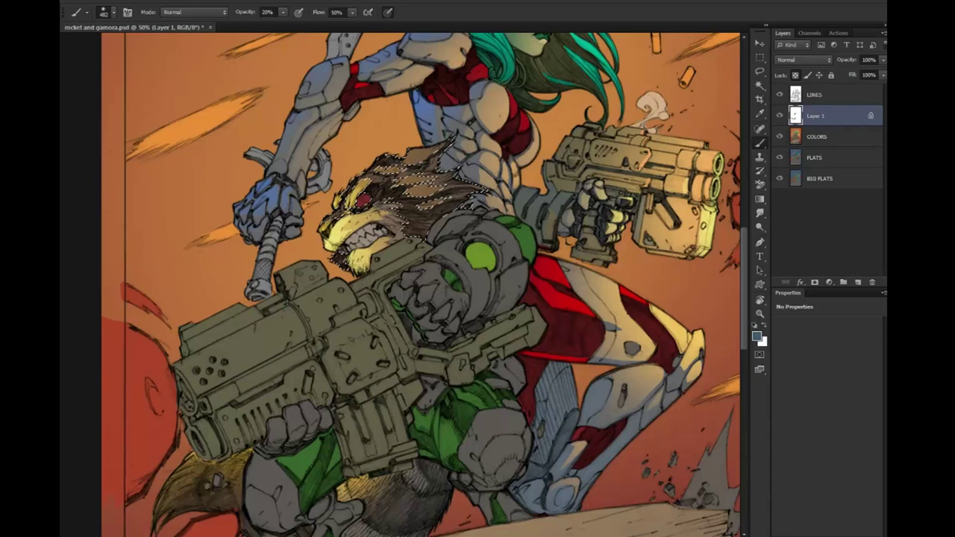
Release the head-fur selection and zoom in on Rocket and Gamora
key(ctrl+d)
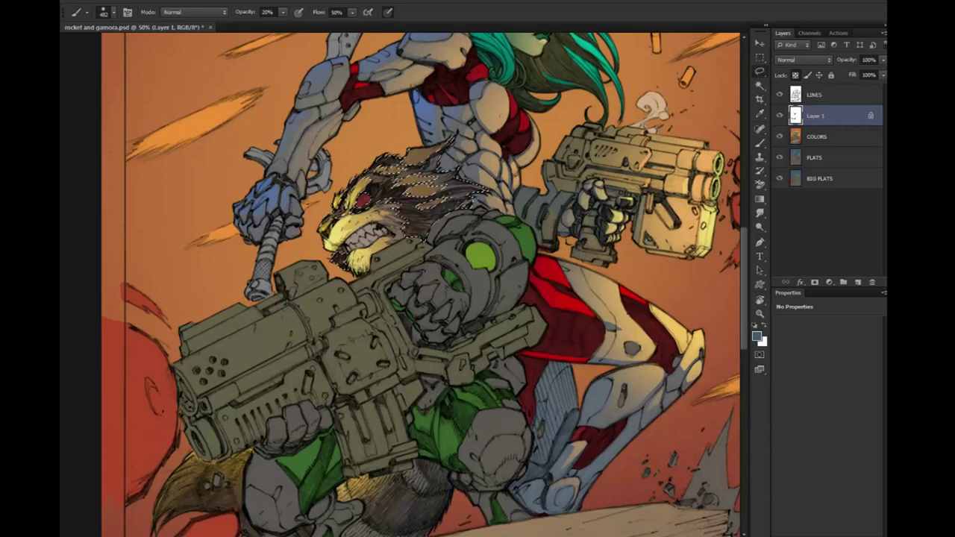
key(l)
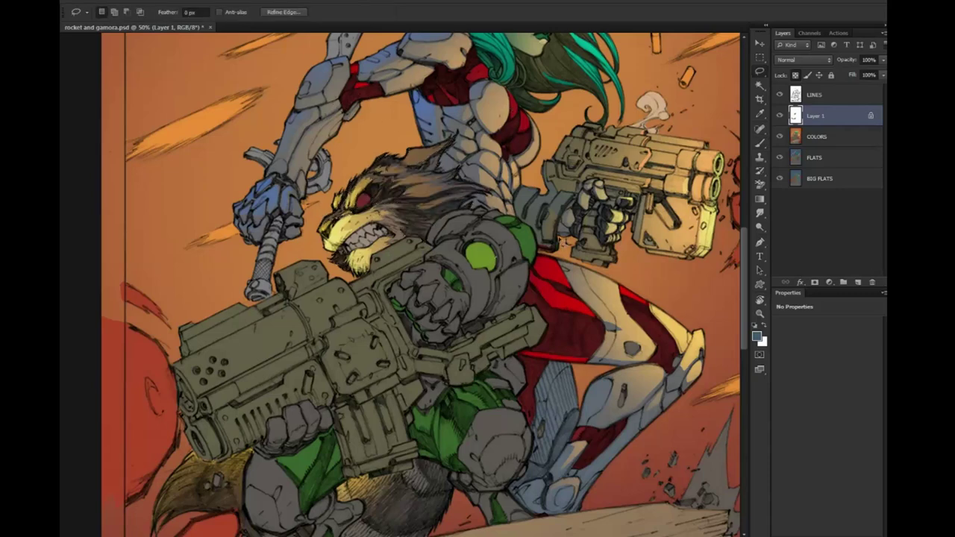
drag(465, 191, 435, 257)
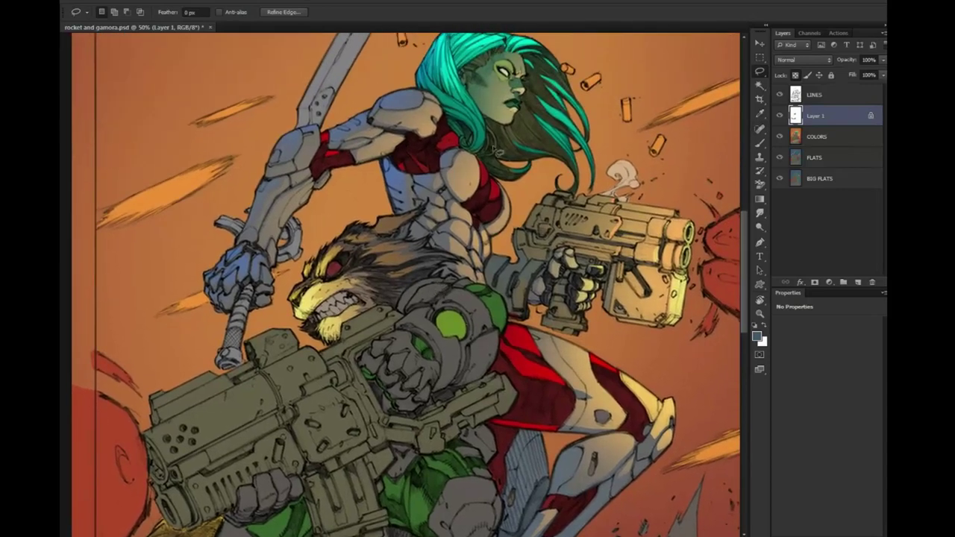
key(z)
key(ctrl+plus)
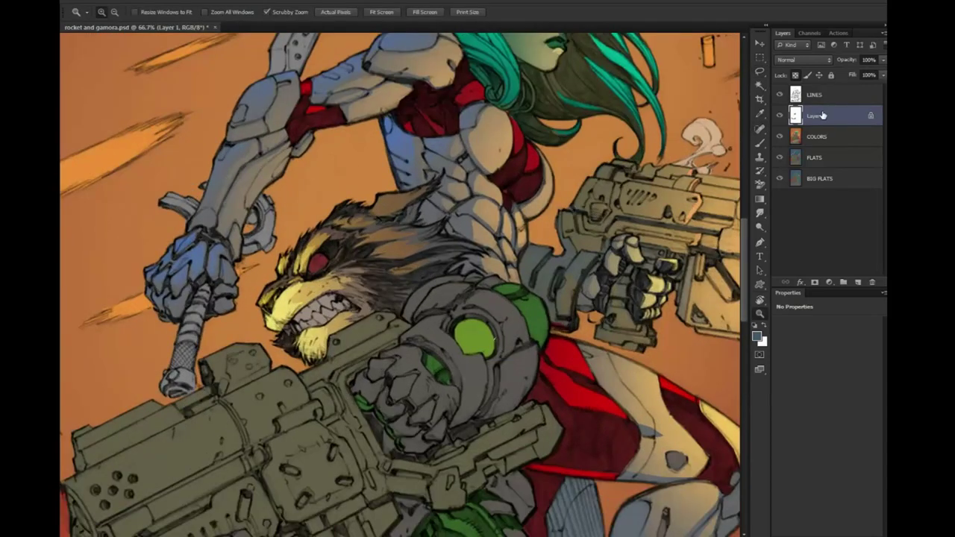
Try merging Layer 1 into COLORS, then undo it to keep Layer 1 separate
right_click(821, 116)
click(873, 357)
key(w)
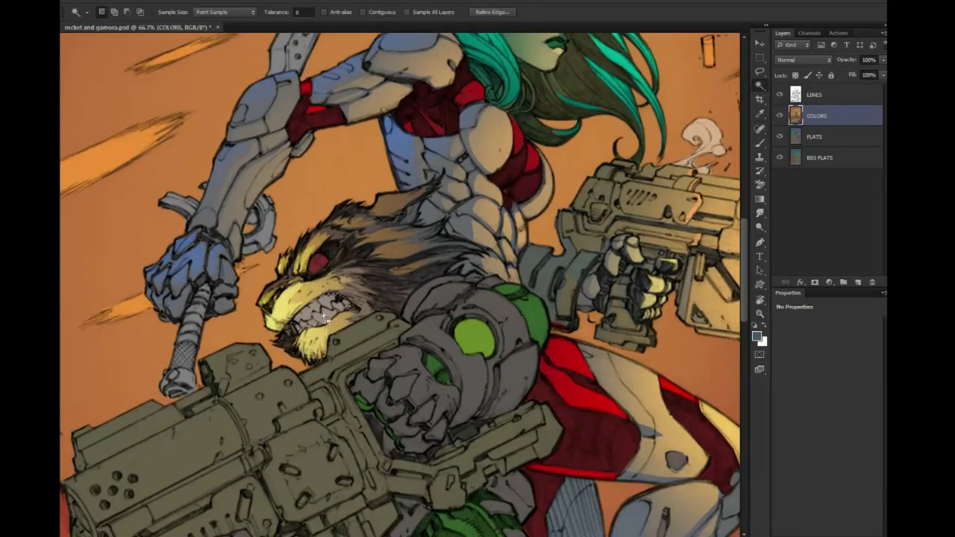
key(ctrl+z)
key(l)
scroll(313, 317, up, 1)
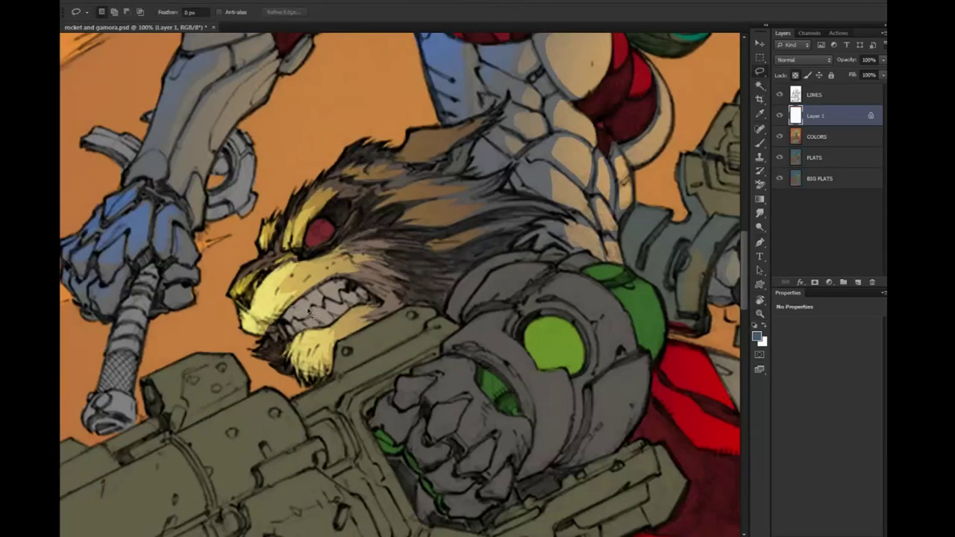
Lasso Rocket's teeth, undoing a stray dark-red tint stroke on the face
mouse_move(317, 309)
mouse_down()
mouse_move(307, 300)
mouse_move(366, 299)
mouse_up()
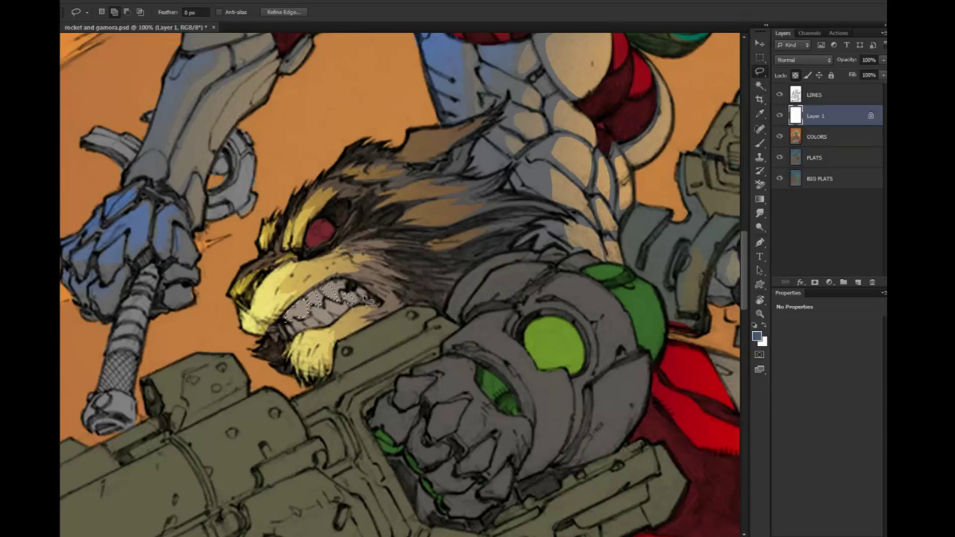
drag(368, 299, 305, 302)
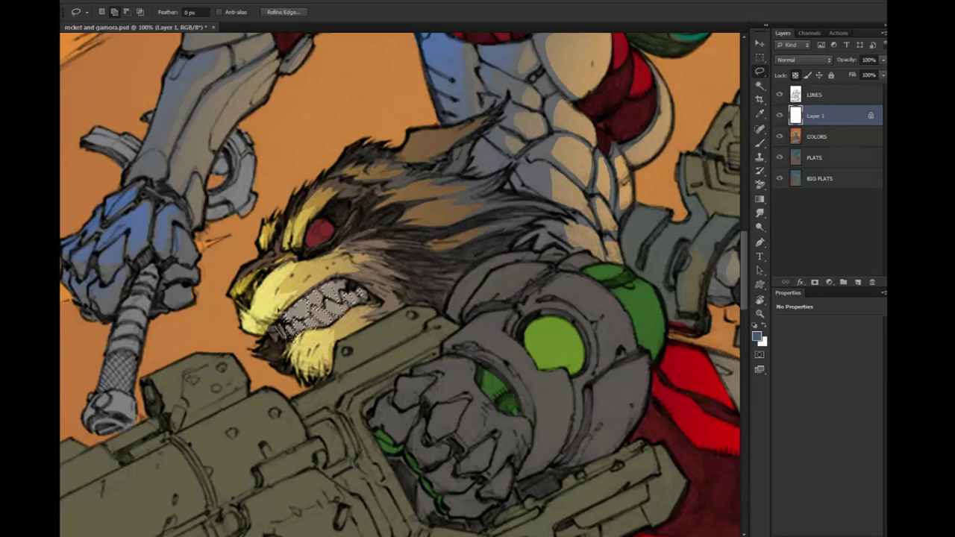
key(b)
drag(351, 246, 300, 244)
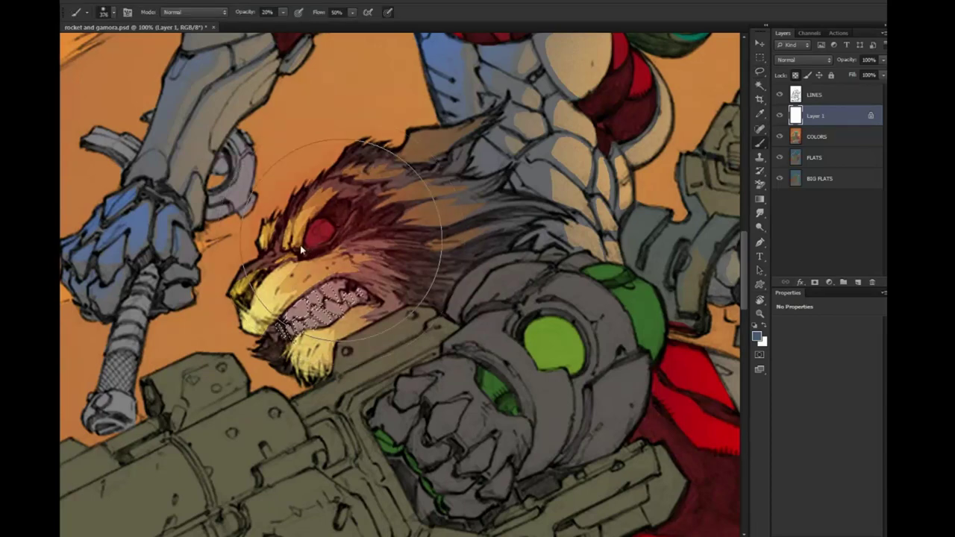
key(ctrl+z)
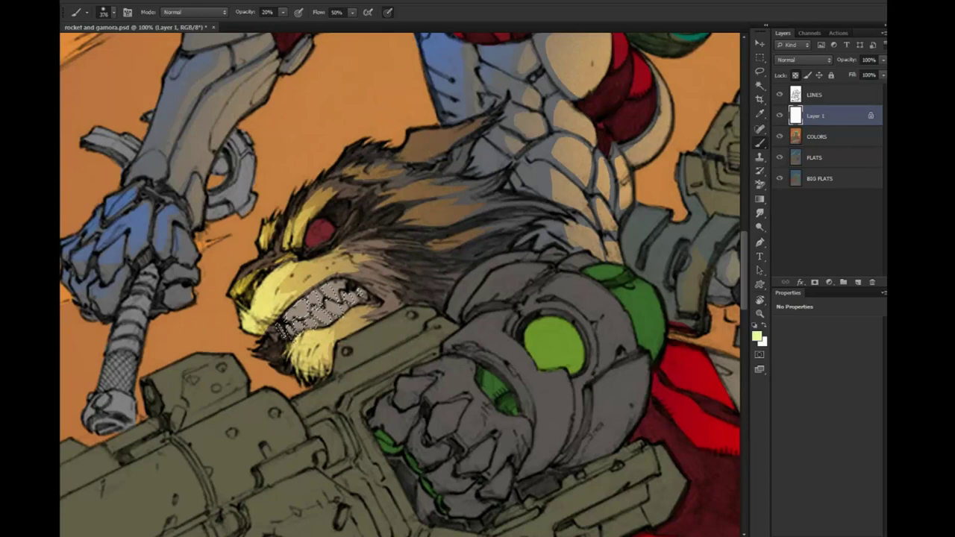
Brighten the teeth with a Screen brush at 31% opacity
key(alt+shift+s)
key(3)
key(1)
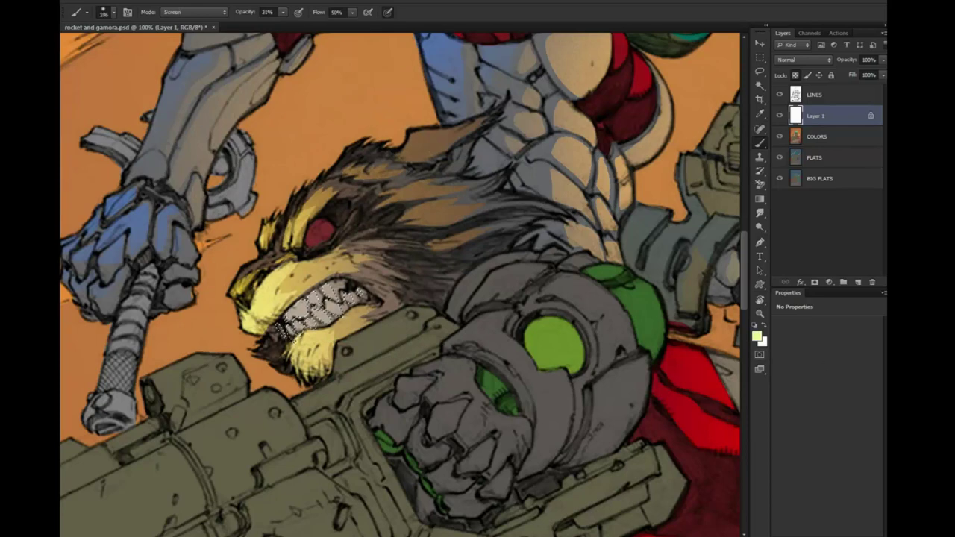
drag(293, 303, 323, 309)
key(l)
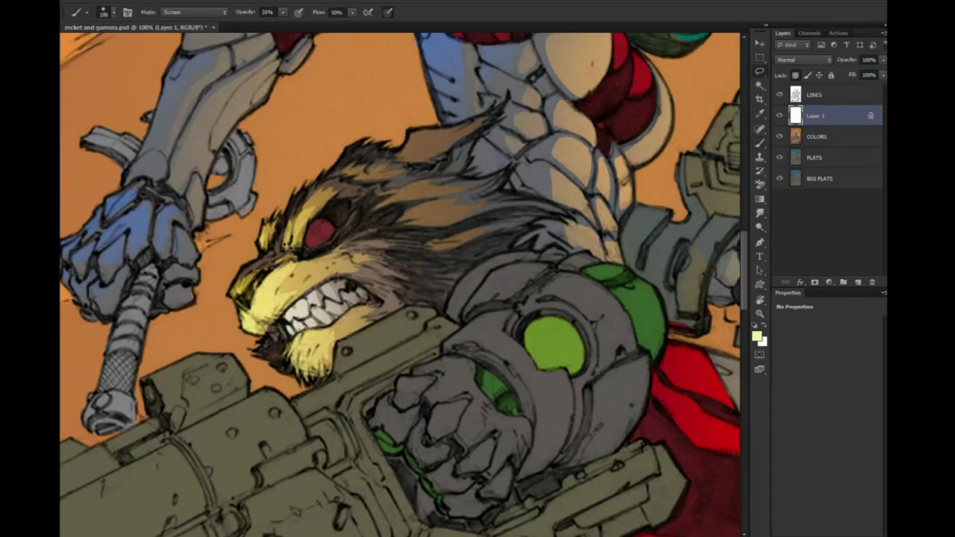
key(w)
click(336, 303)
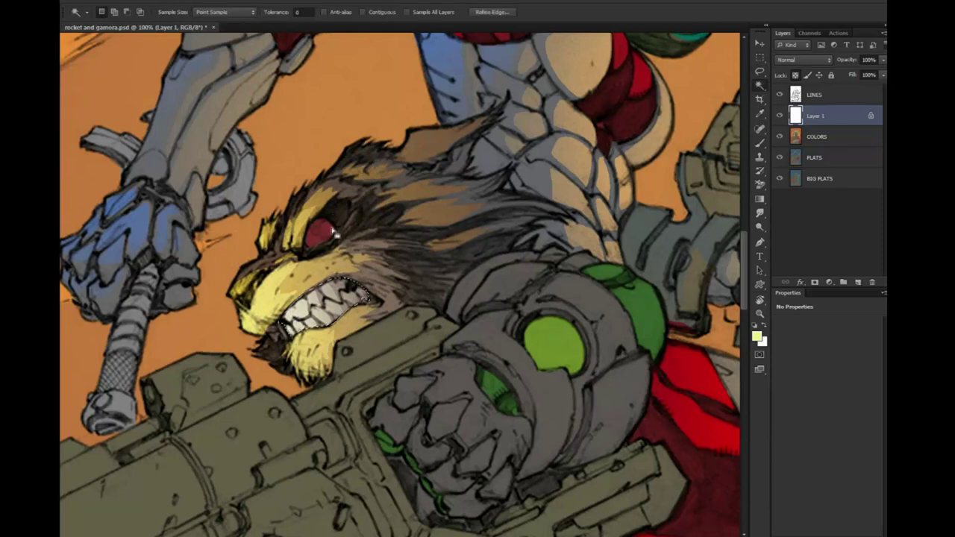
Merge Layer 1 down into COLORS and lasso Rocket's red eye
right_click(821, 118)
click(859, 363)
key(l)
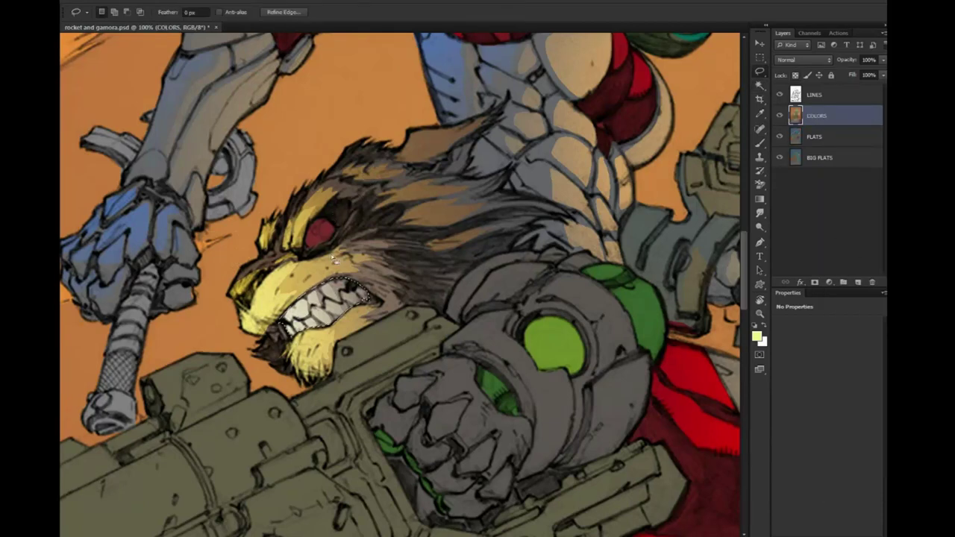
drag(319, 220, 326, 241)
Paint the eye to a pale whitish glow, deselect, and zoom out
key(b)
key(l)
key(ctrl+d)
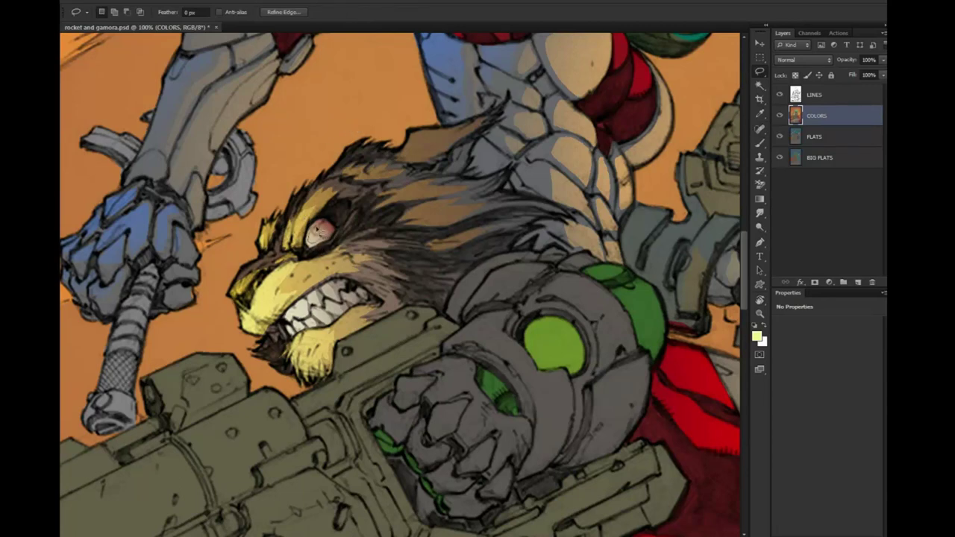
key(b)
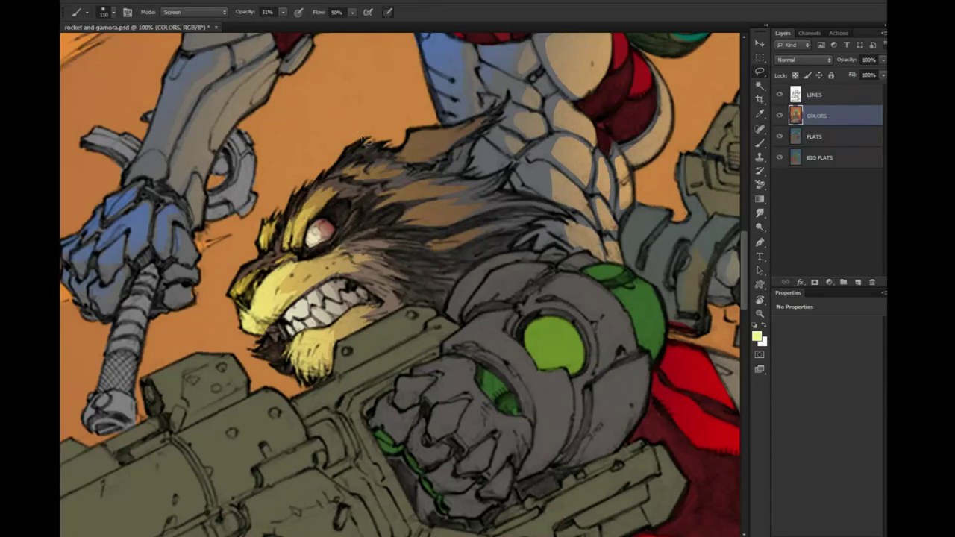
click(760, 313)
alt+click(666, 379)
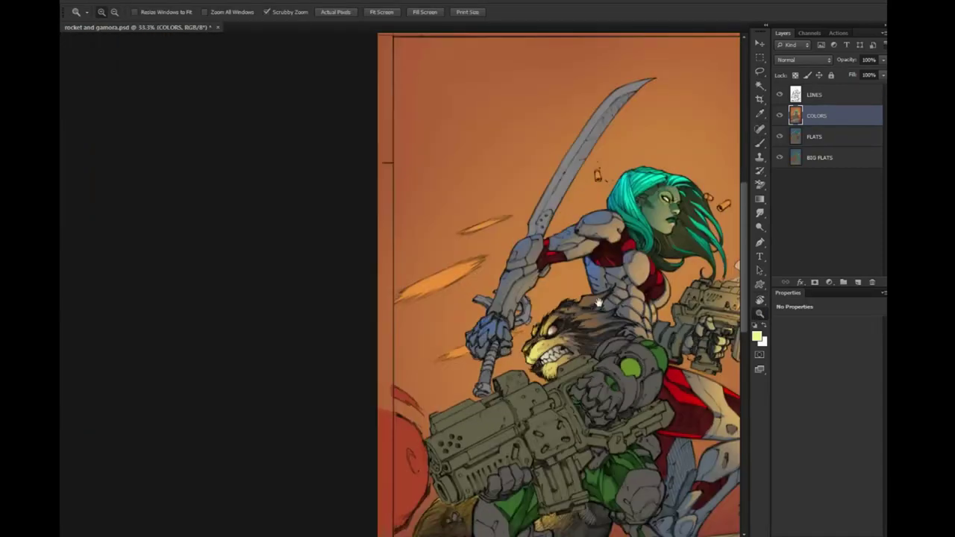
Zoom in on Rocket's eye and paint it brighter with a 23% opacity brush
alt+click(476, 238)
click(476, 237)
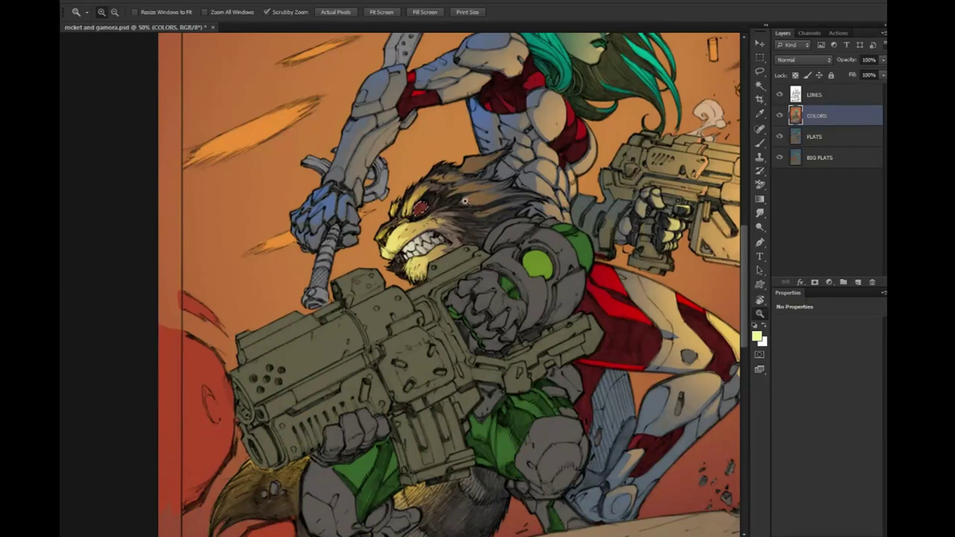
click(432, 223)
key(b)
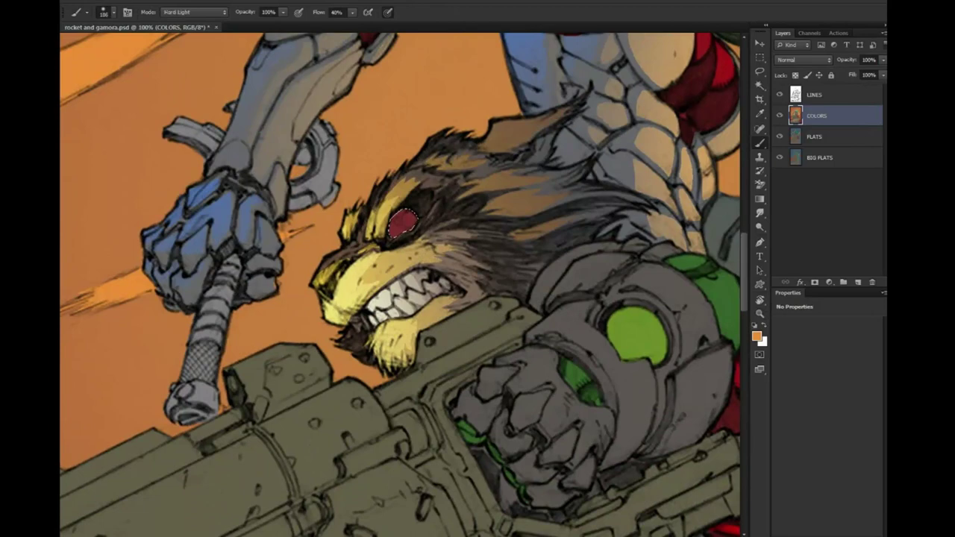
key(2)
key(3)
drag(407, 220, 390, 232)
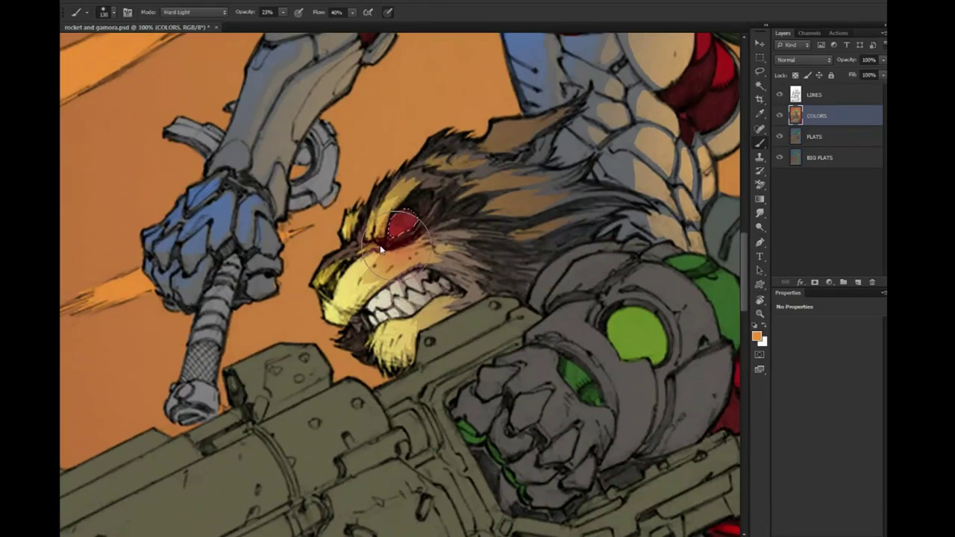
key(bracketleft)
key(bracketleft)
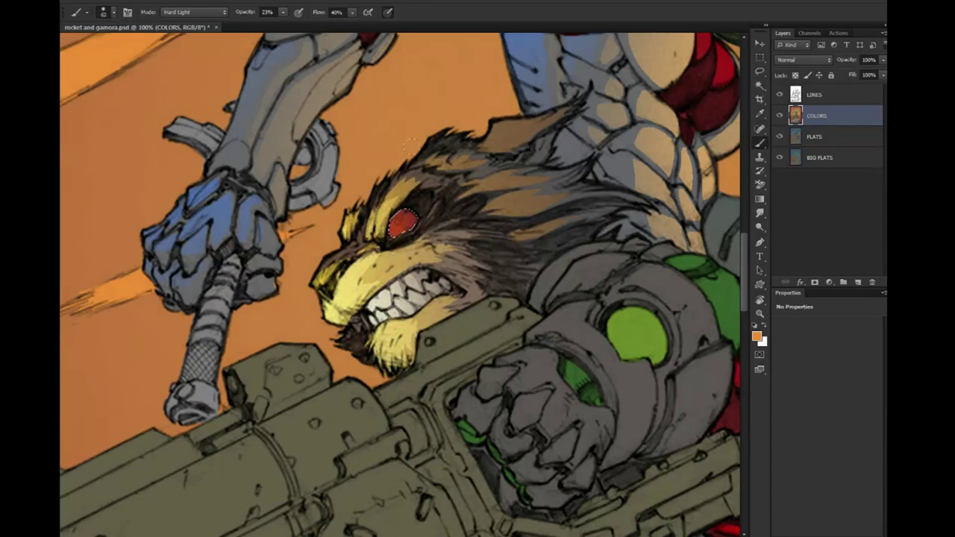
Build a warm orange glow inside the lassoed eye, then zoom out to the whole illustration
key(l)
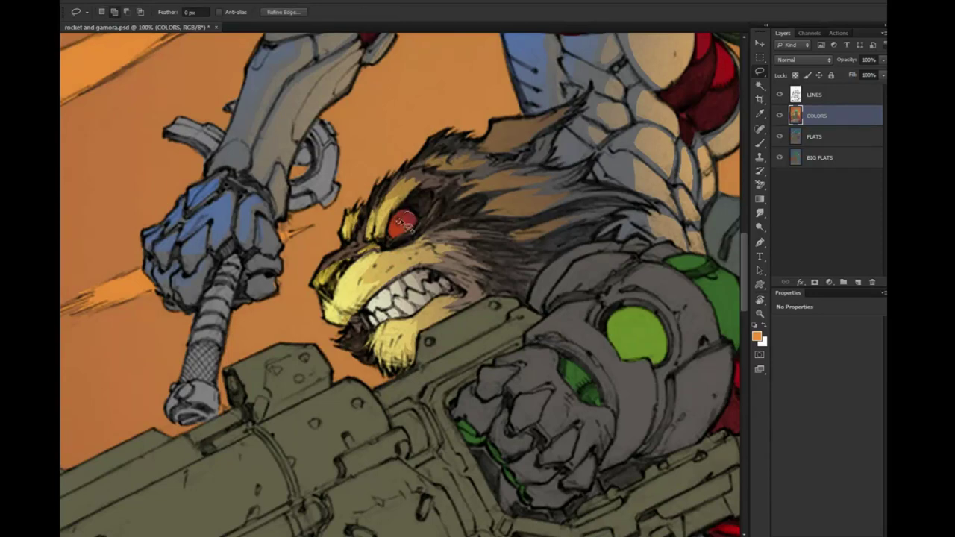
key(b)
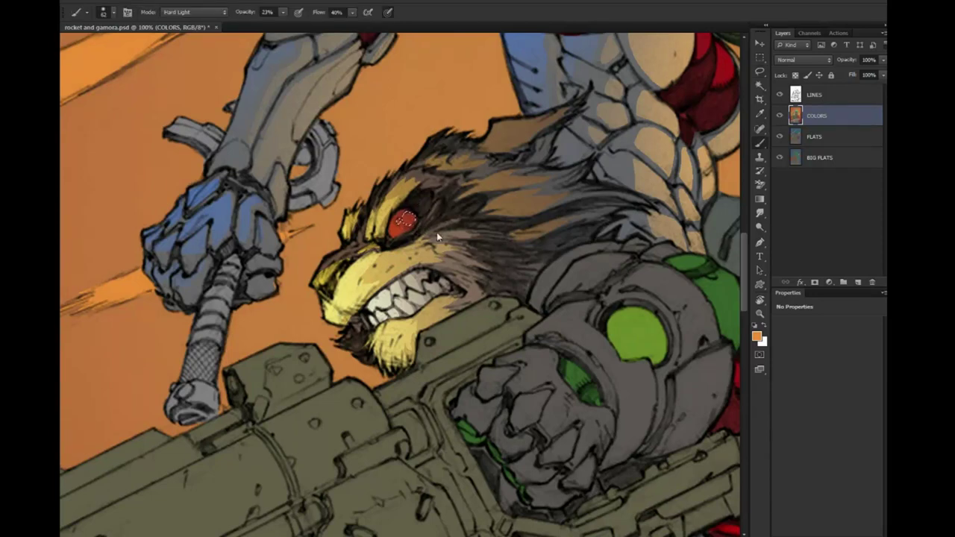
key(l)
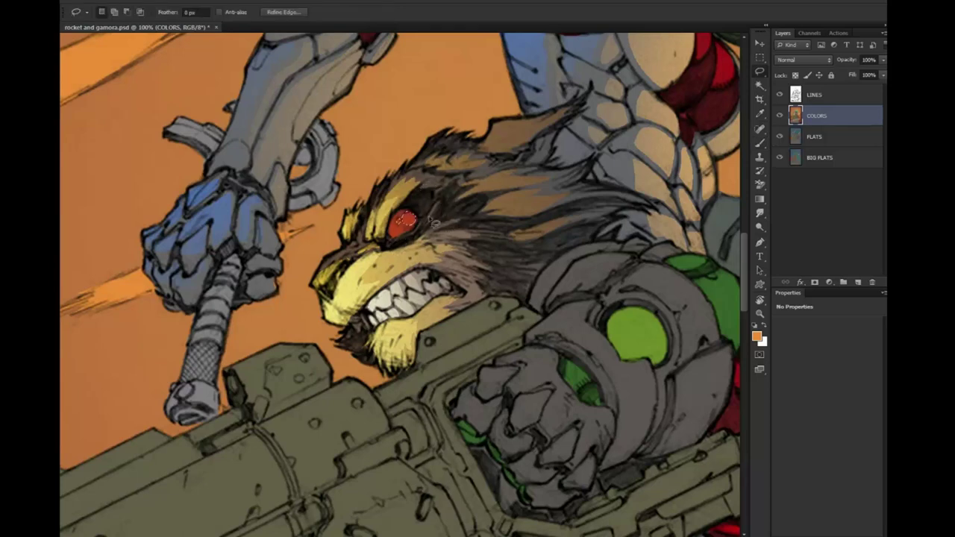
key(b)
key(l)
key(b)
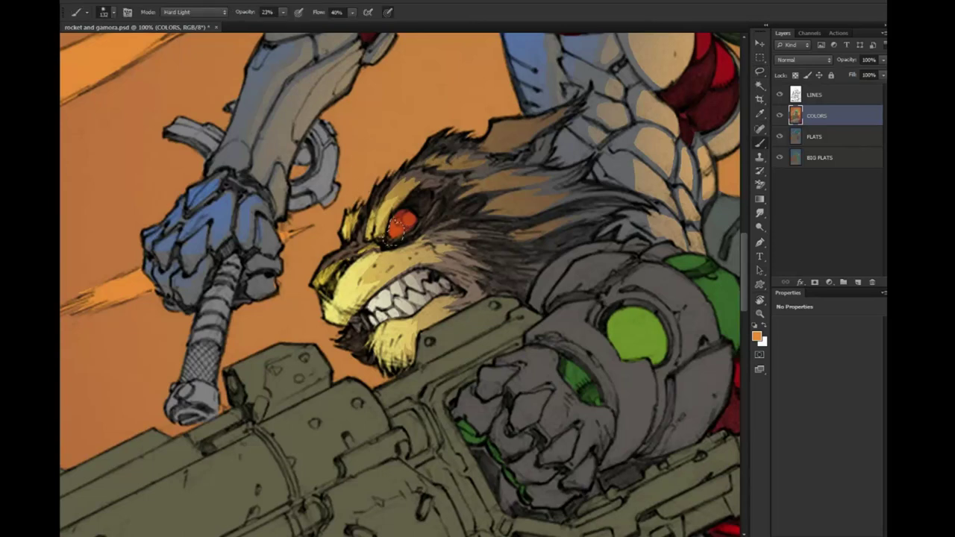
key(l)
key(b)
key(ctrl+z)
key(ctrl+z)
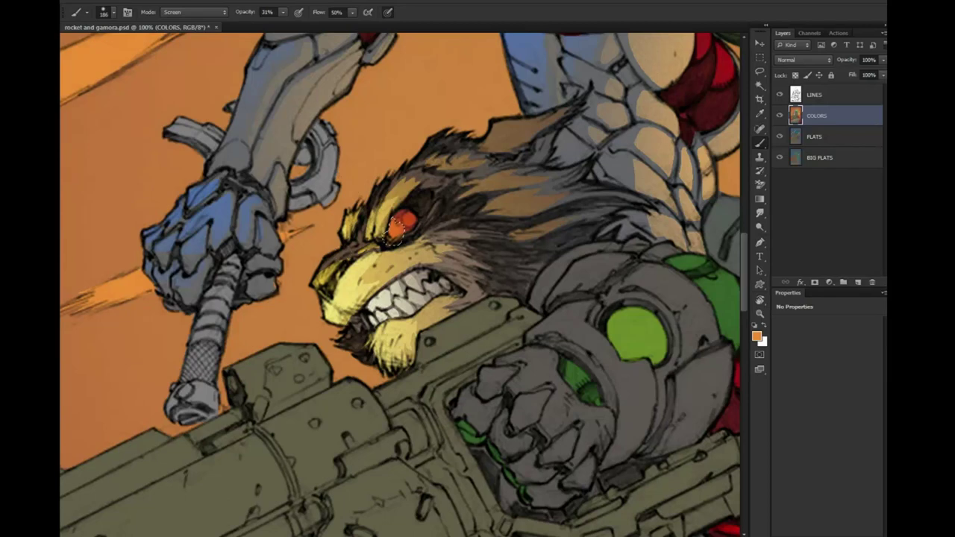
key(ctrl+minus)
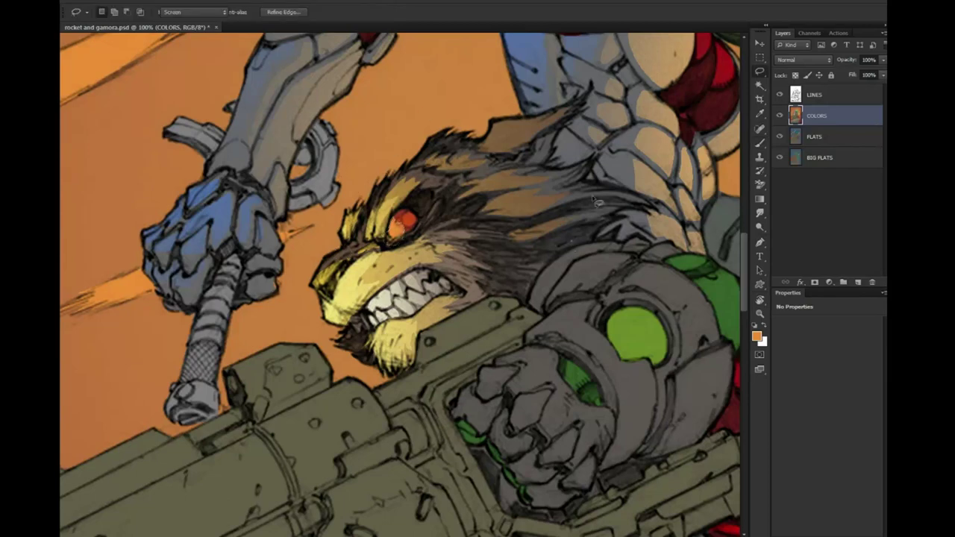
key(ctrl+minus)
key(ctrl+minus)
key(ctrl+minus)
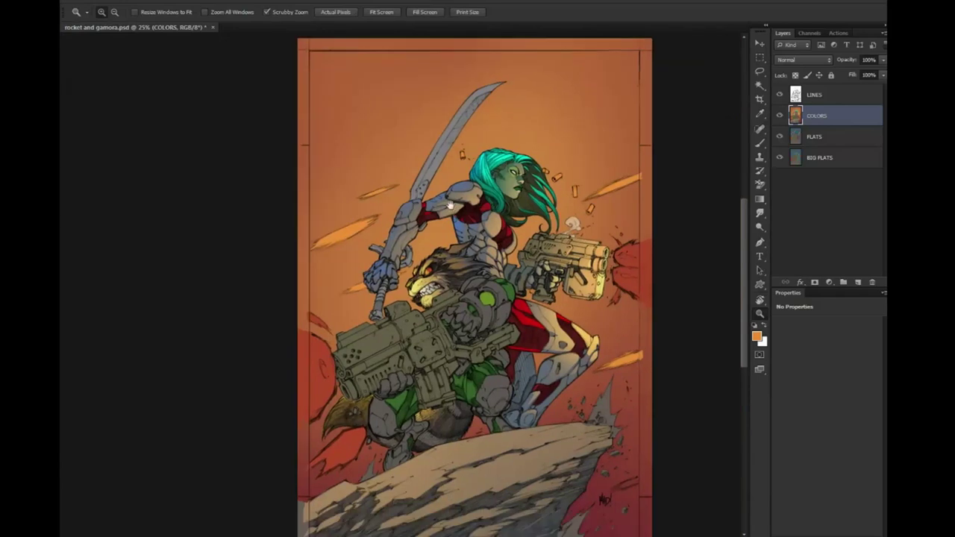
Magic Wand-select Gamora's teal hair on FLATS, cancelling a trial desaturation there
drag(450, 205, 420, 176)
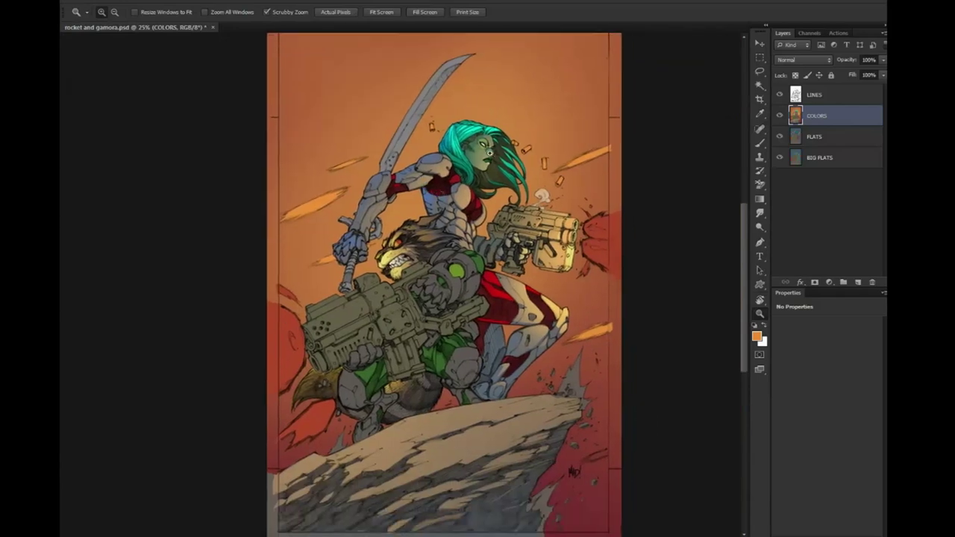
click(438, 318)
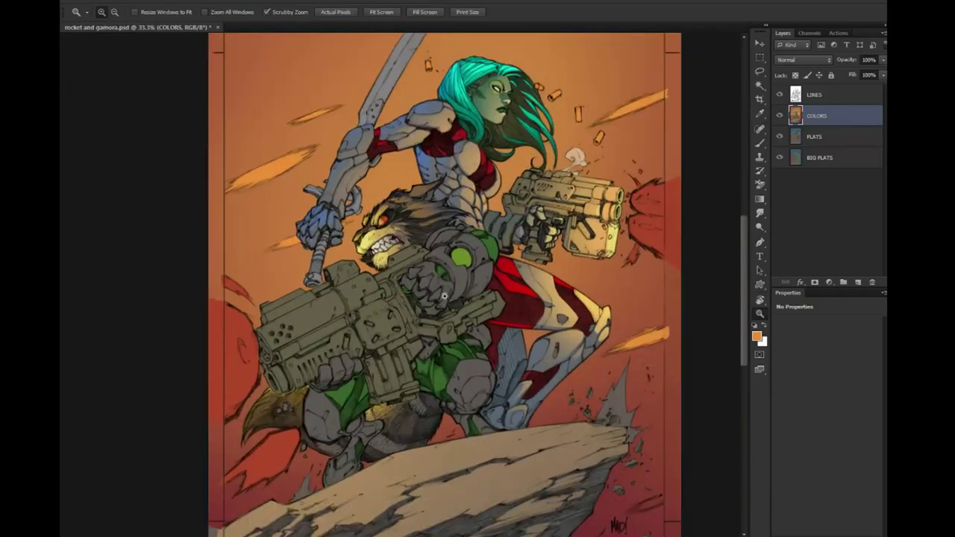
click(761, 87)
click(813, 138)
click(489, 75)
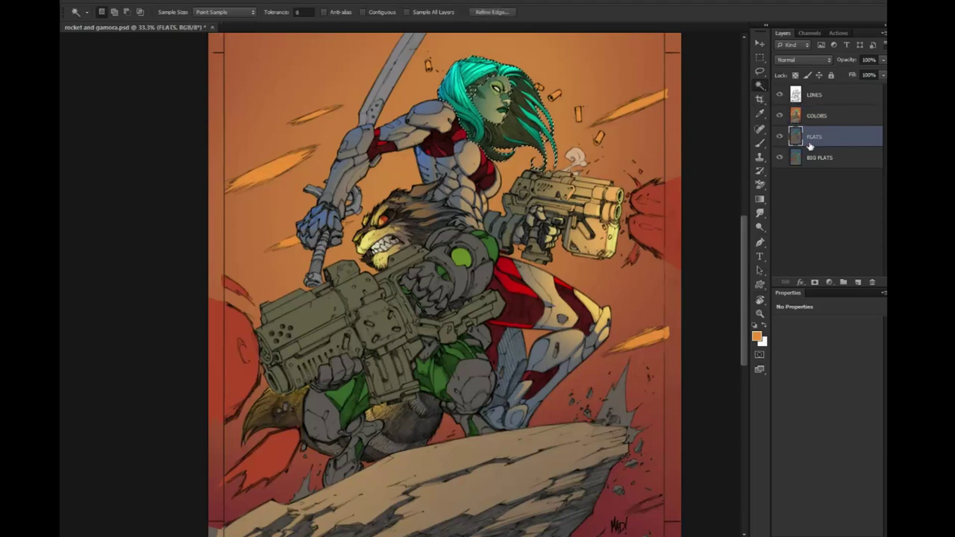
key(ctrl+u)
key(Tab)
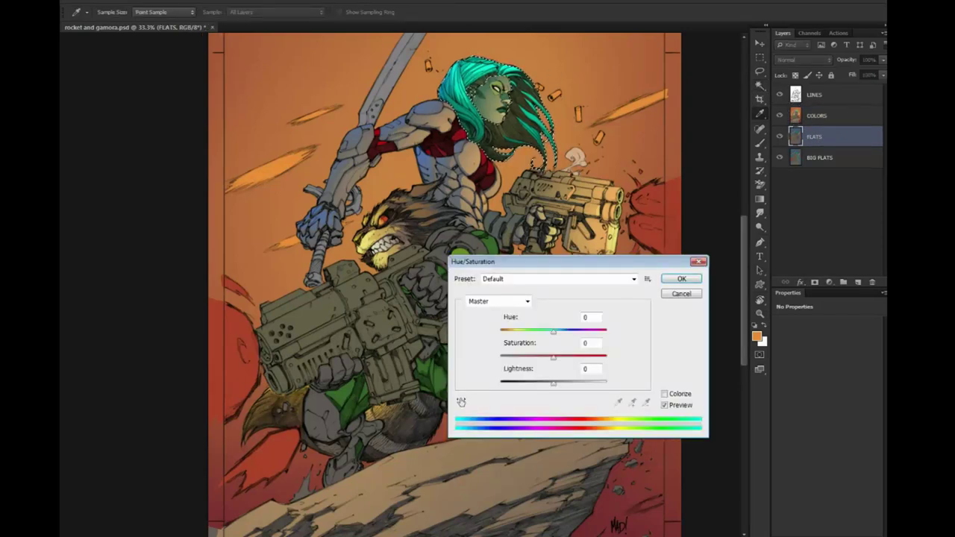
key(Down)
key(Down)
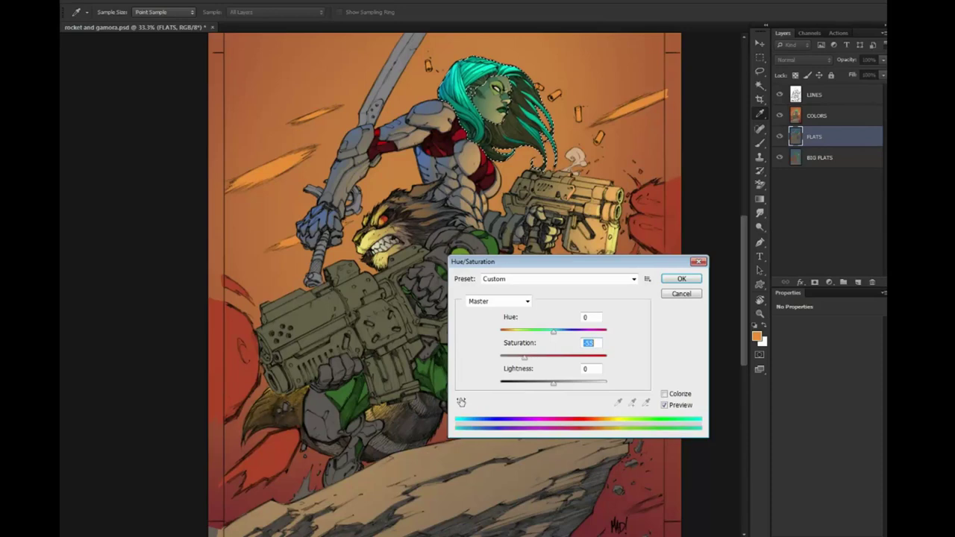
click(681, 293)
On COLORS, lower the hair's Hue/Saturation saturation to about -30
click(820, 117)
key(ctrl+u)
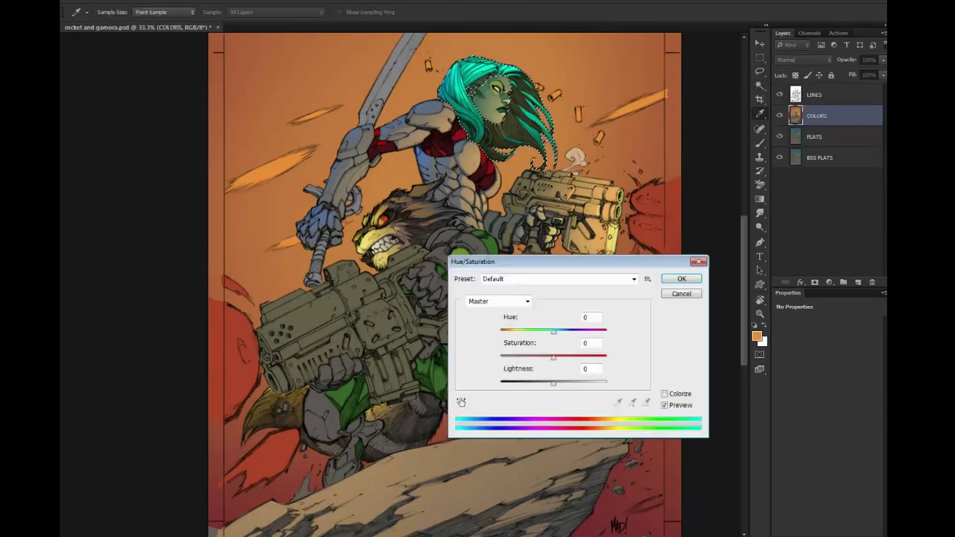
key(Tab)
key(Down)
key(Down)
key(Down)
key(Down)
key(Down)
key(Down)
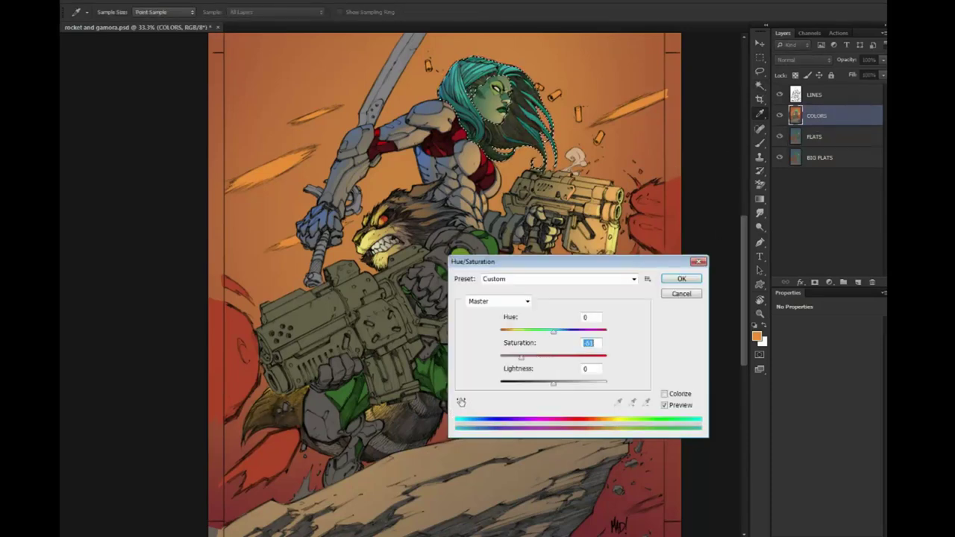
key(Down)
key(Down)
key(Down)
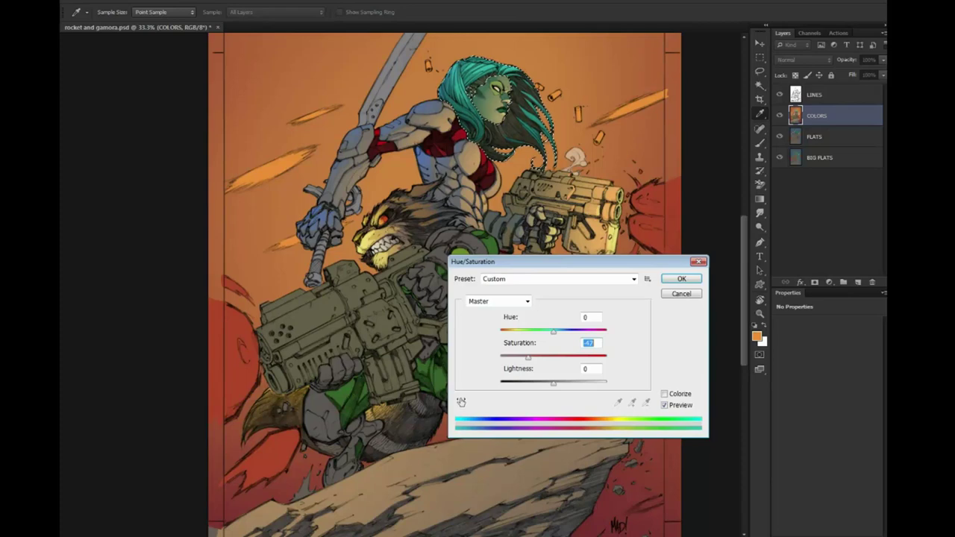
key(Up)
key(Up)
key(Up)
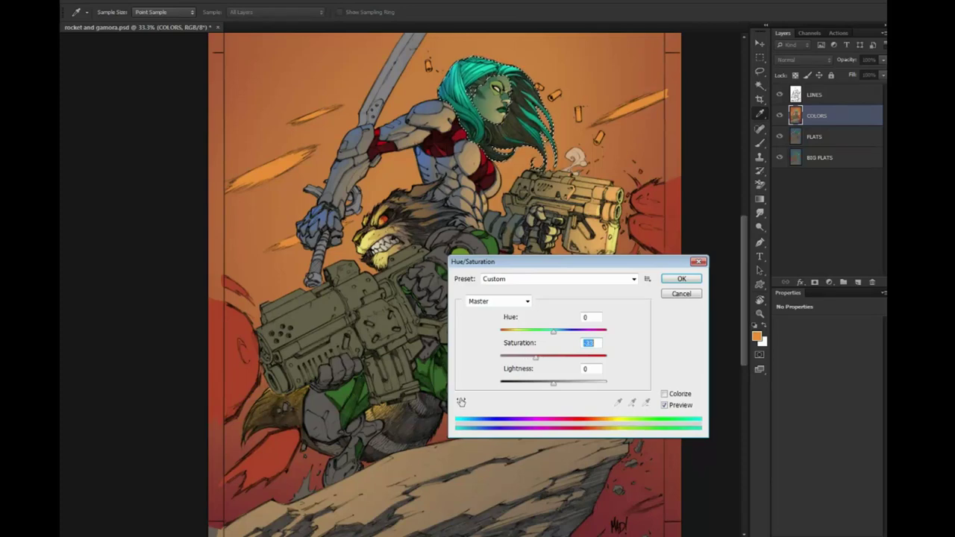
Apply the -30 saturation to Gamora's hair and release the selection
key(Return)
key(ctrl+d)
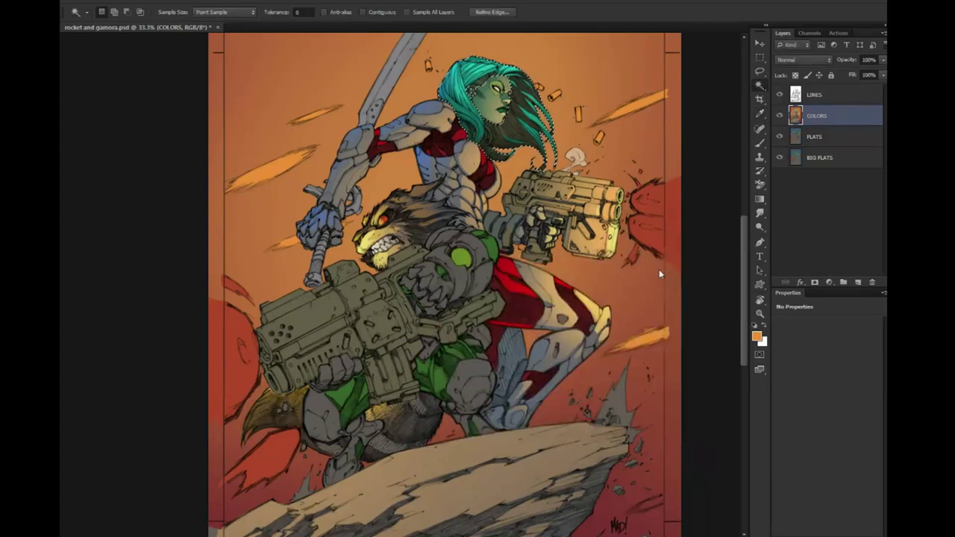
key(l)
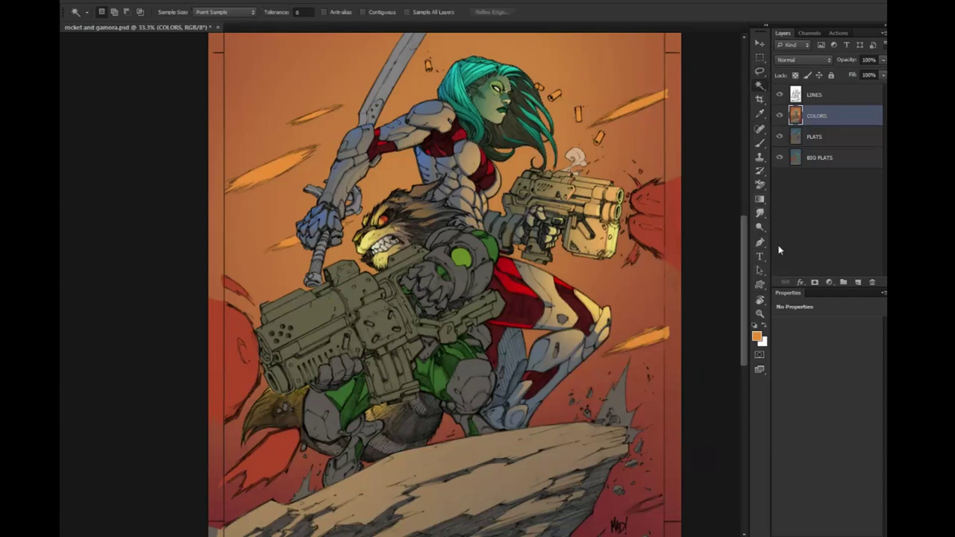
Zoom out to fit, then zoom in on Rocket's green armor and shorts
click(760, 314)
alt+click(651, 323)
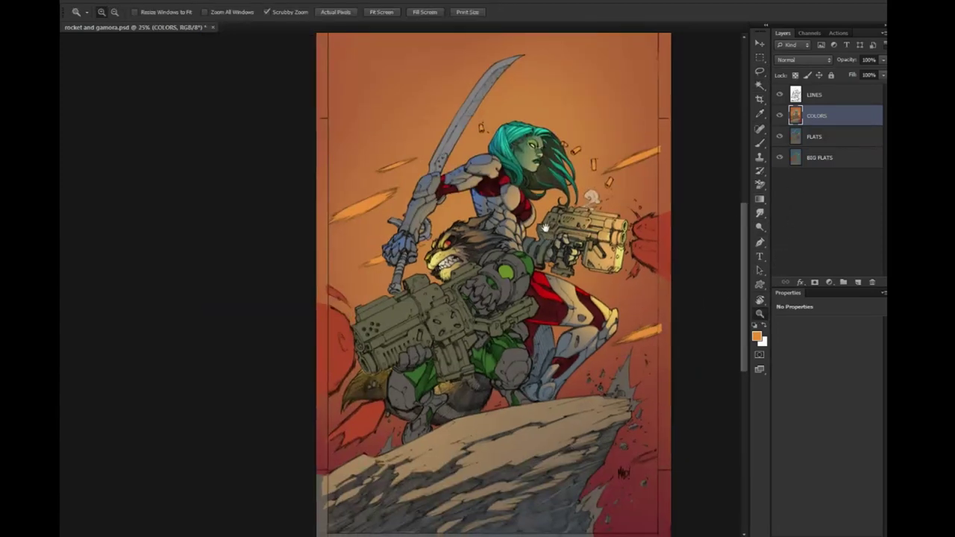
scroll(566, 194, down, 2)
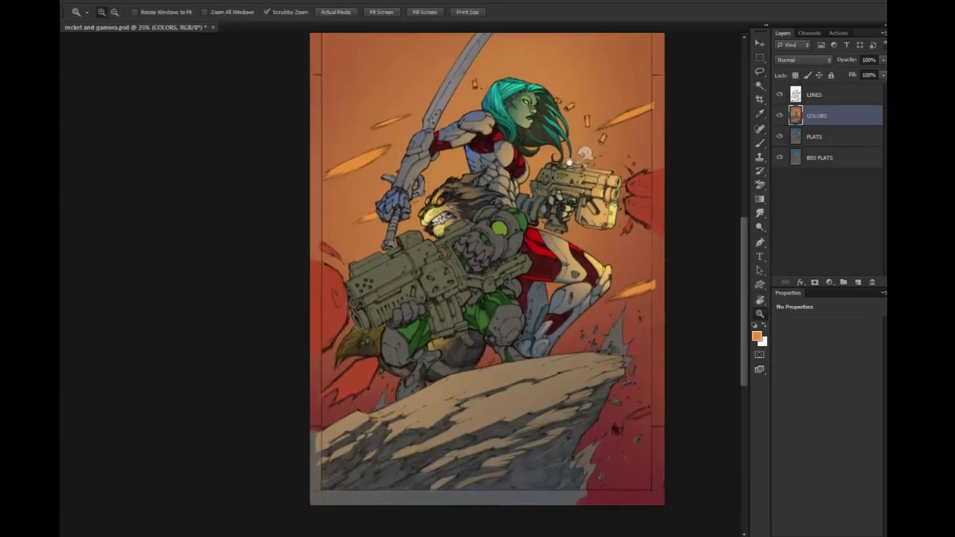
click(462, 256)
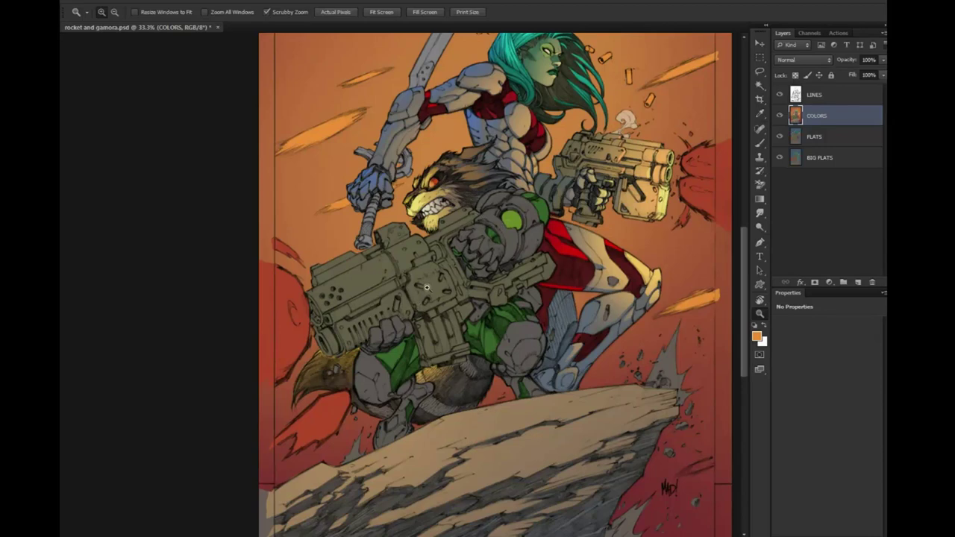
click(483, 244)
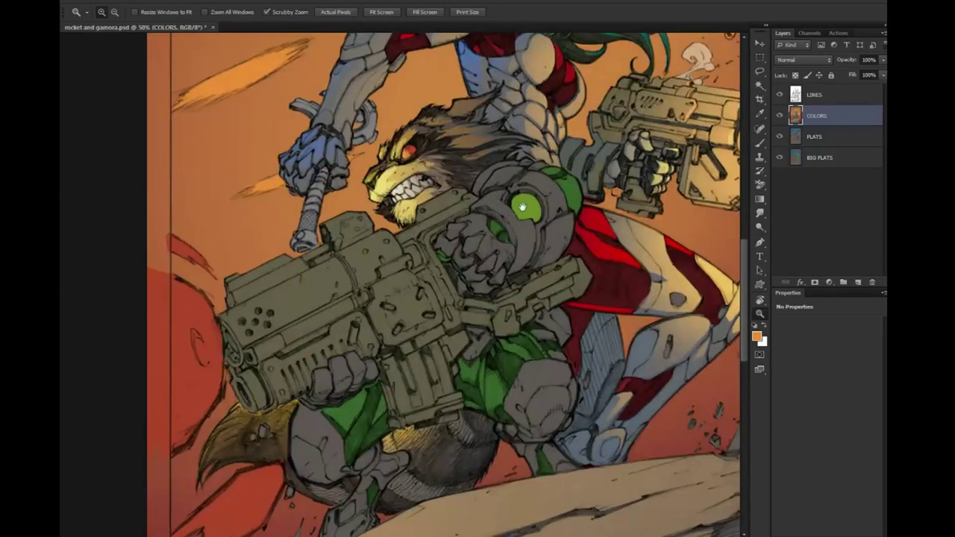
drag(522, 207, 462, 215)
Add a new empty layer above the COLORS layer
right_click(826, 114)
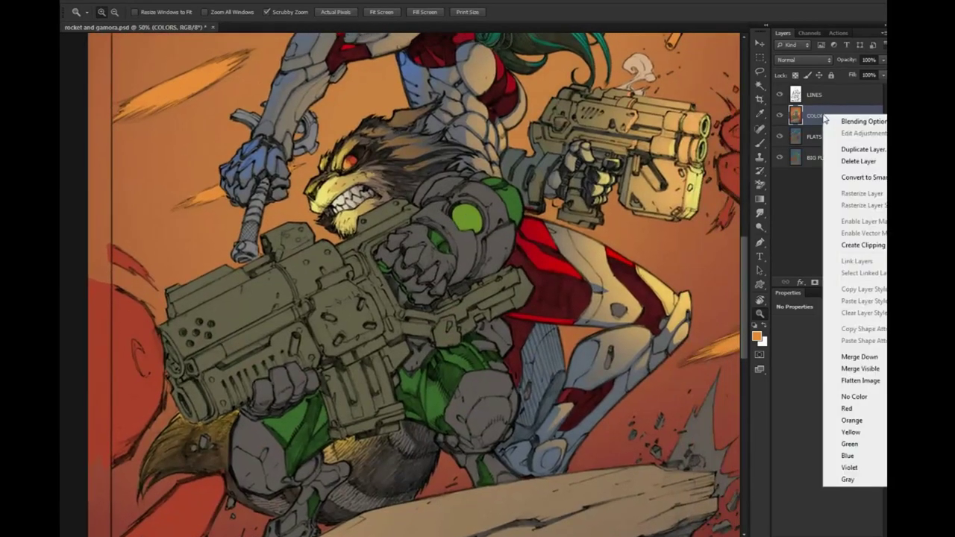
key(Escape)
key(w)
click(513, 200)
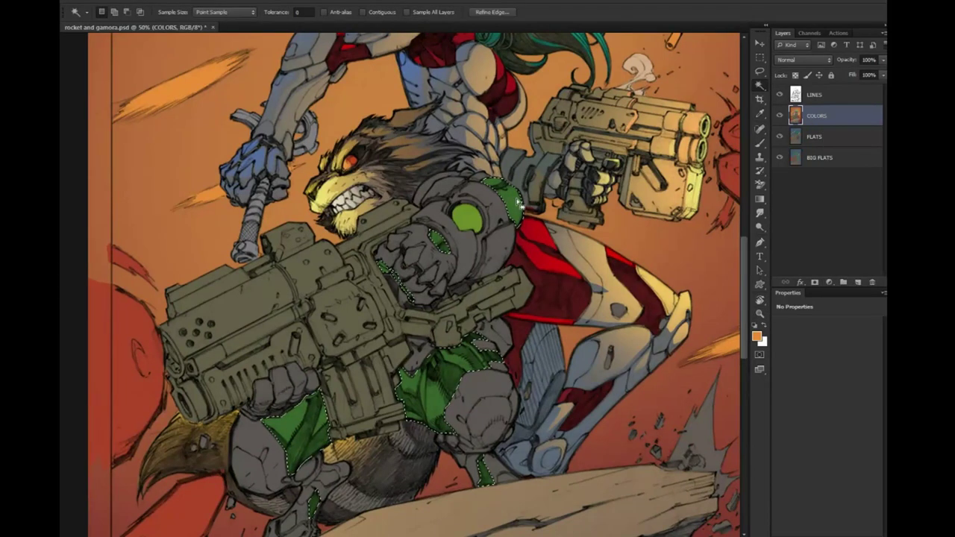
key(ctrl+d)
key(ctrl+shift+alt+n)
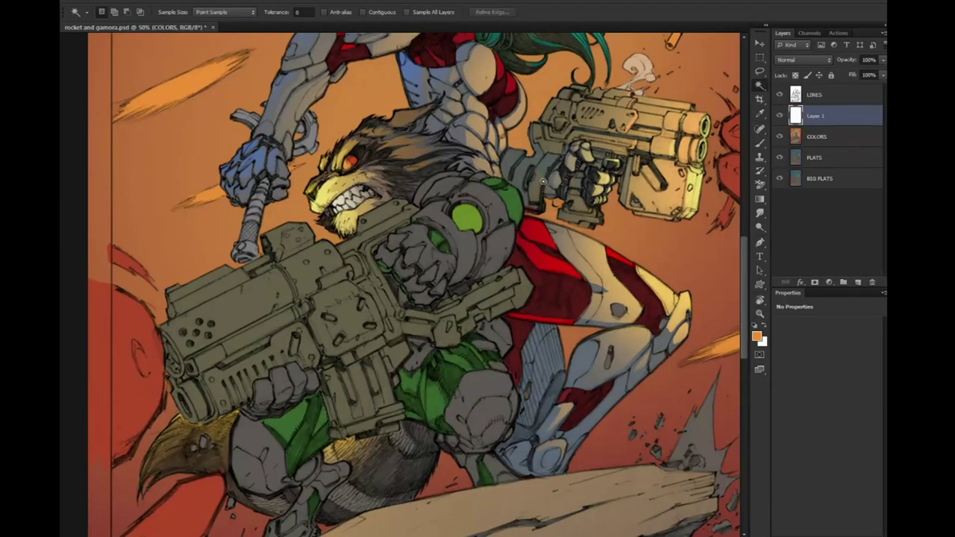
Zoom in and lasso the green shoulder armour beside Rocket's face
key(z)
click(520, 217)
key(l)
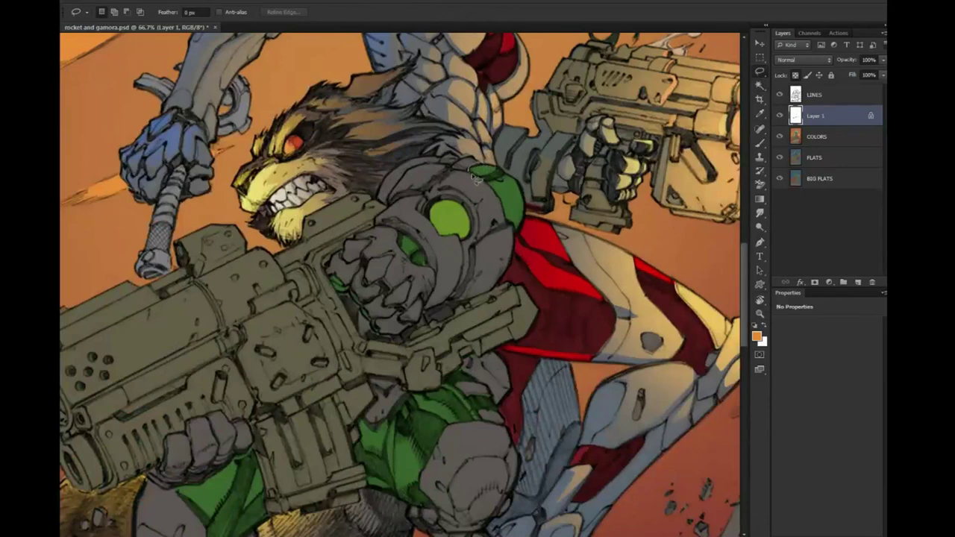
drag(497, 177, 506, 183)
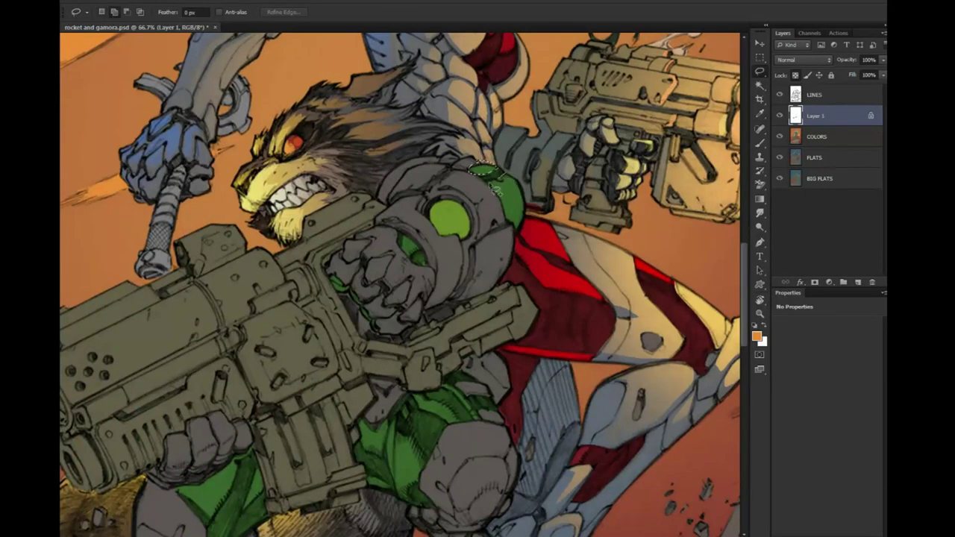
drag(512, 243, 521, 153)
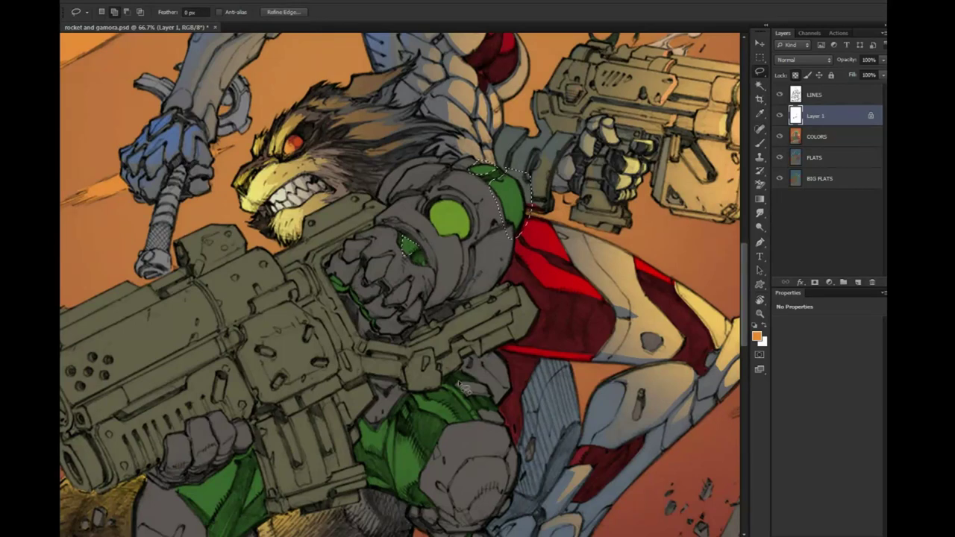
Paint a light peach highlight inside the shoulder selection, then deselect to check it
key(b)
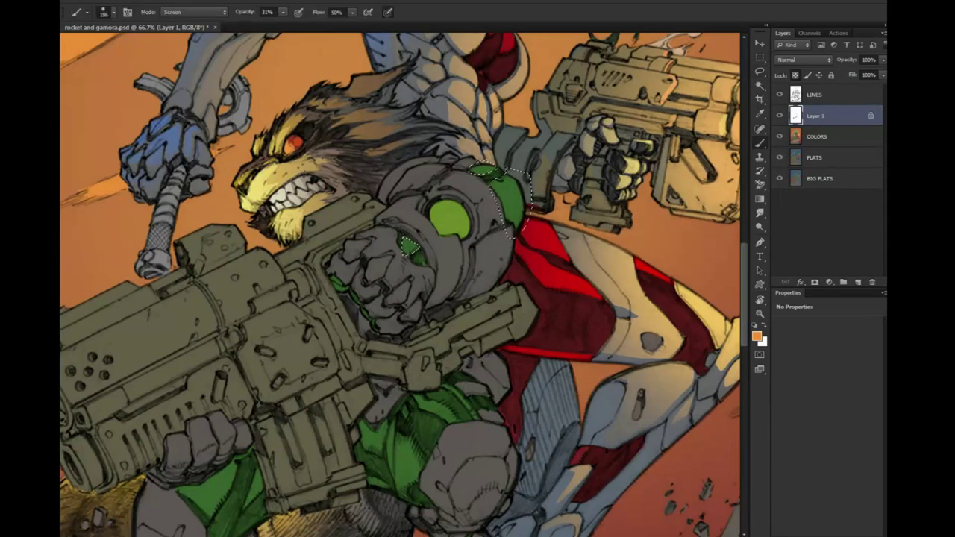
click(757, 337)
click(547, 177)
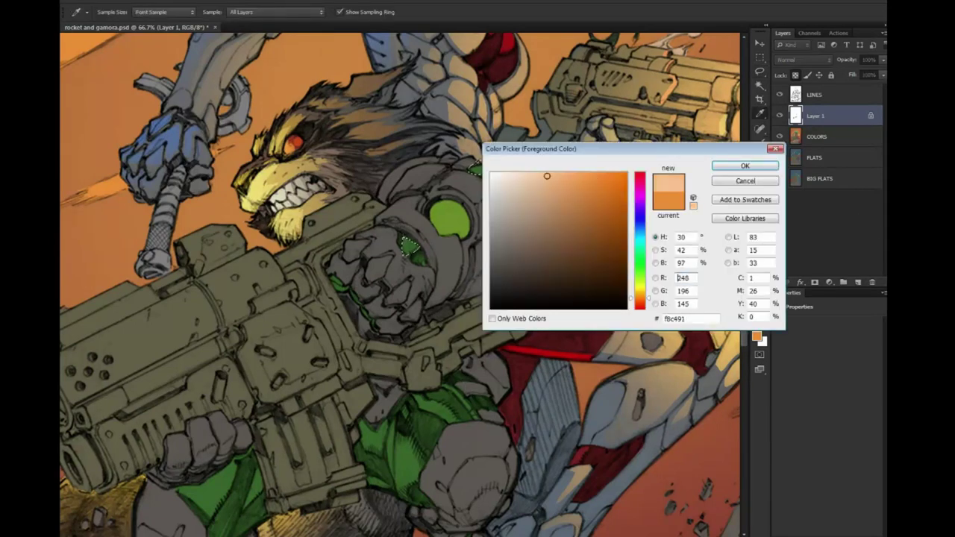
click(745, 166)
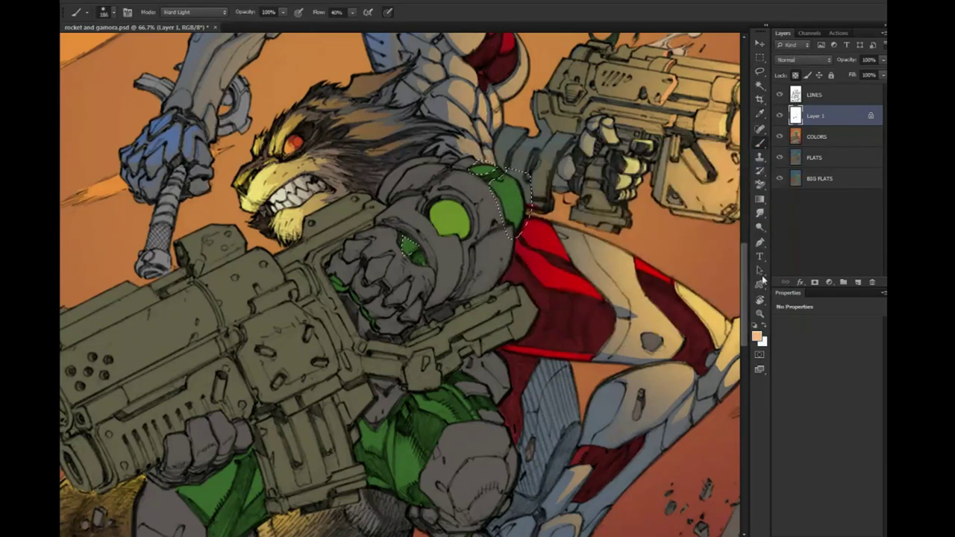
drag(512, 192, 537, 192)
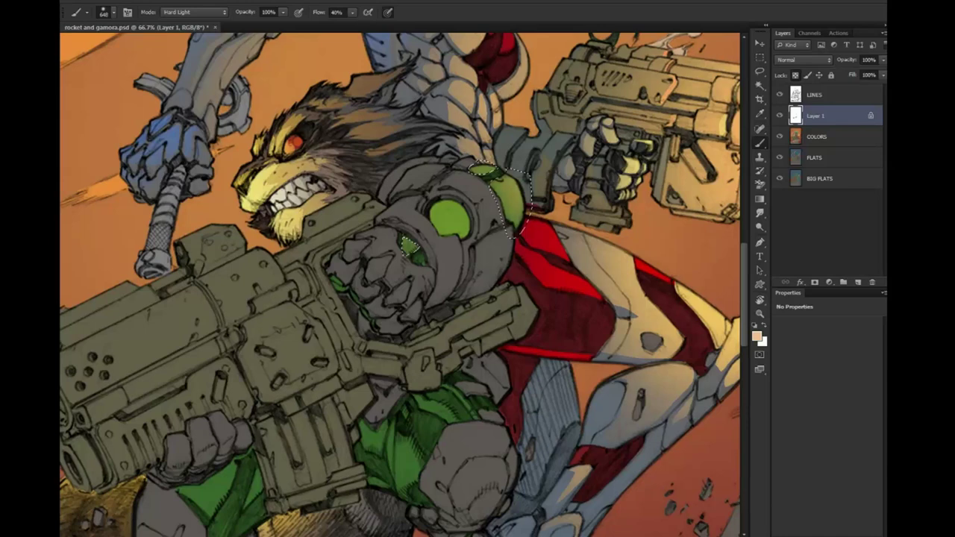
key(ctrl+d)
drag(481, 232, 503, 99)
Lasso the green arm edge, shorts panels and forearm under the fist
key(l)
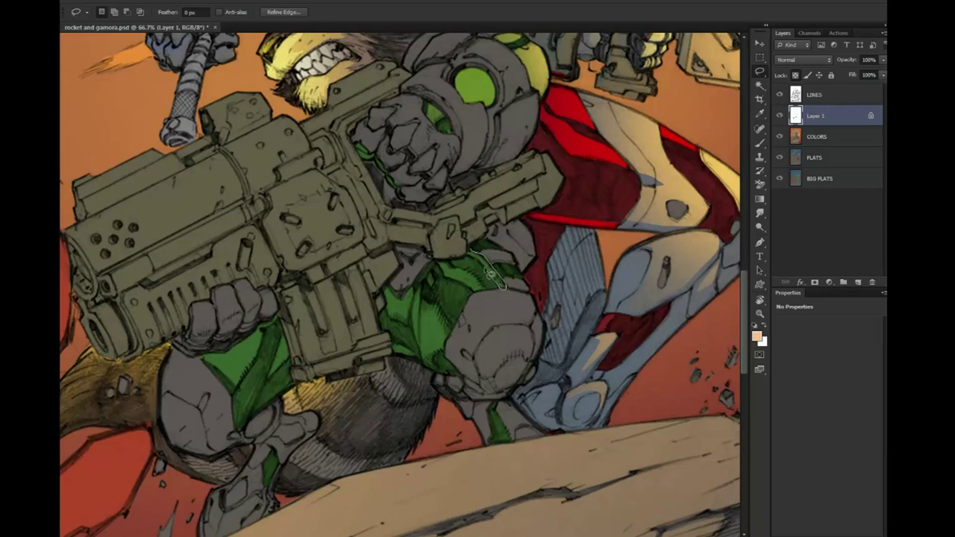
drag(478, 262, 487, 288)
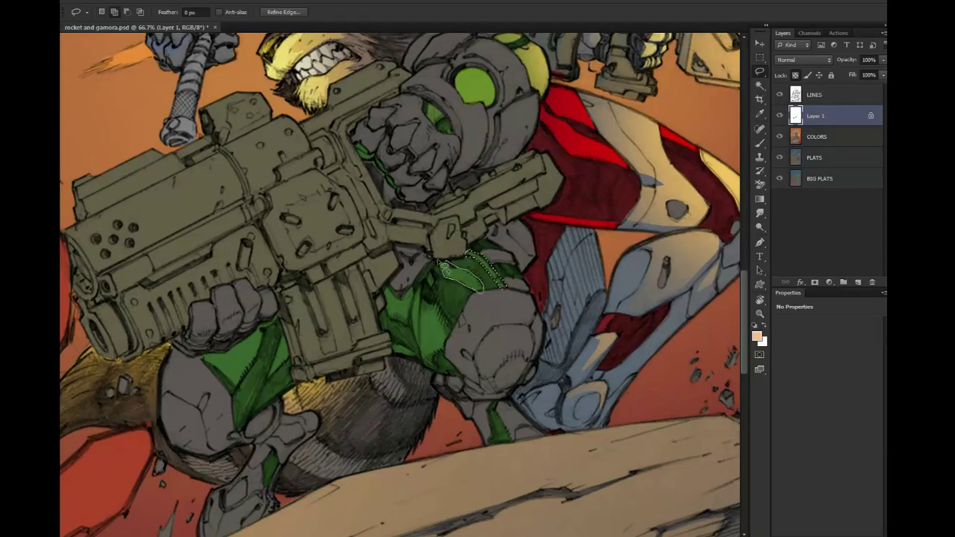
drag(487, 288, 439, 262)
mouse_move(455, 331)
mouse_down()
mouse_move(421, 292)
mouse_move(426, 302)
mouse_move(404, 326)
mouse_up()
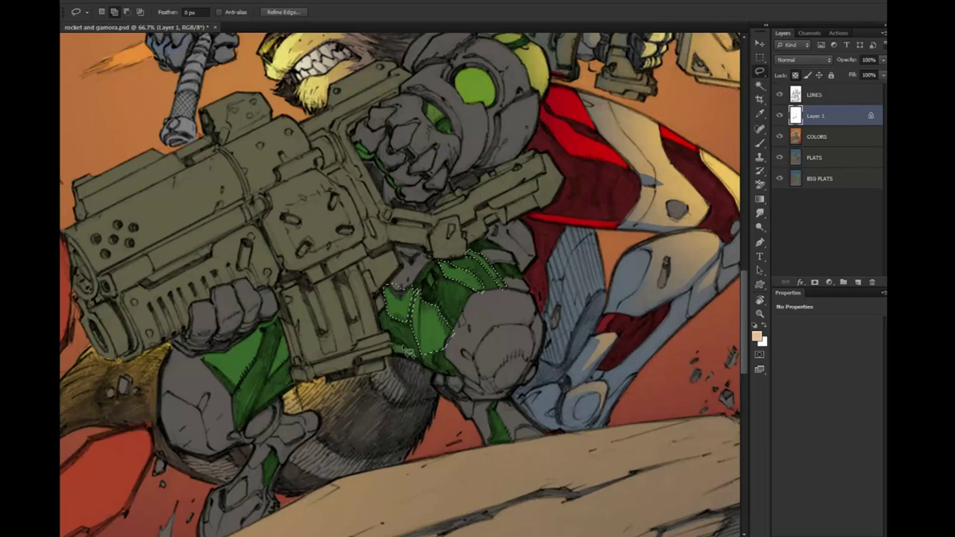
mouse_move(403, 326)
mouse_down()
mouse_move(388, 364)
mouse_move(244, 337)
mouse_up()
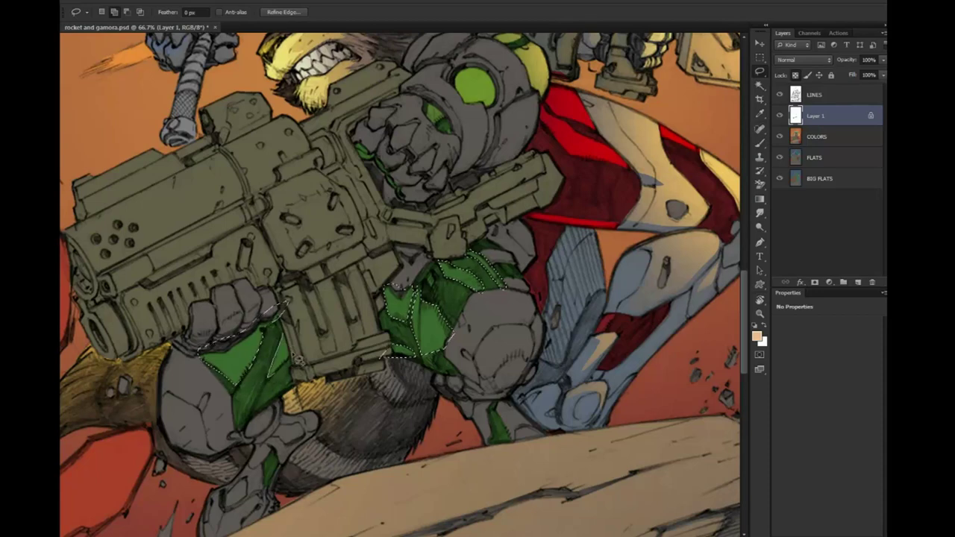
drag(244, 337, 291, 321)
Paint pale yellow Hard Light highlights inside the selection under the fist
key(b)
drag(417, 293, 496, 250)
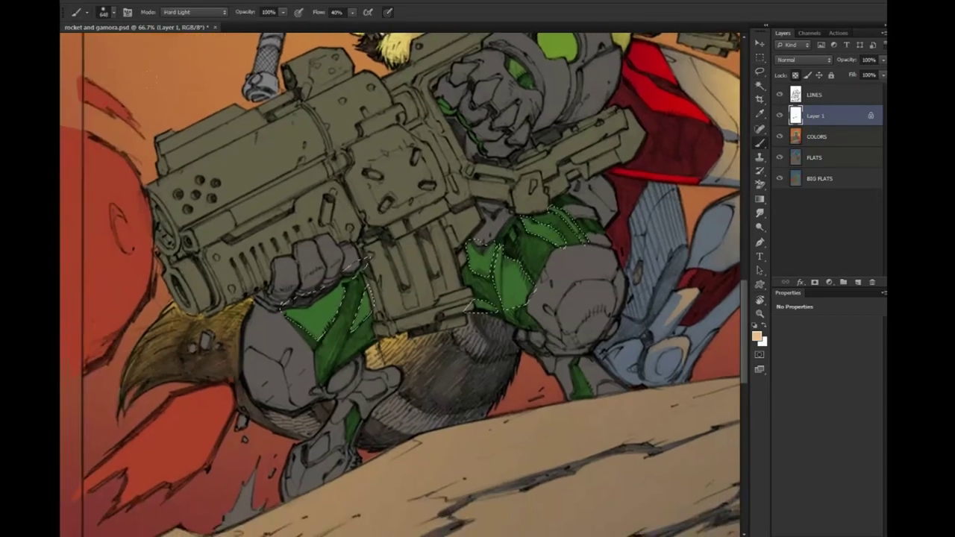
right_click(496, 250)
key(Escape)
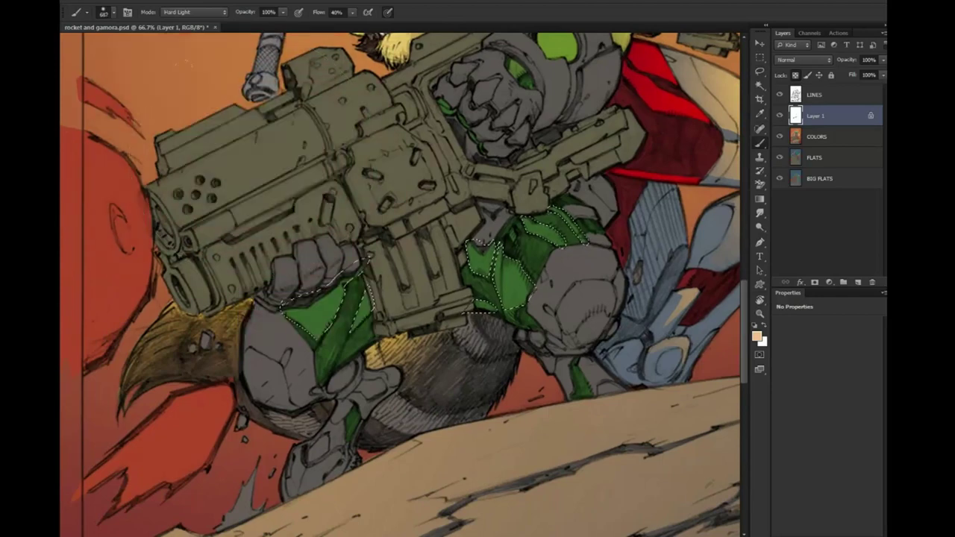
drag(298, 321, 358, 287)
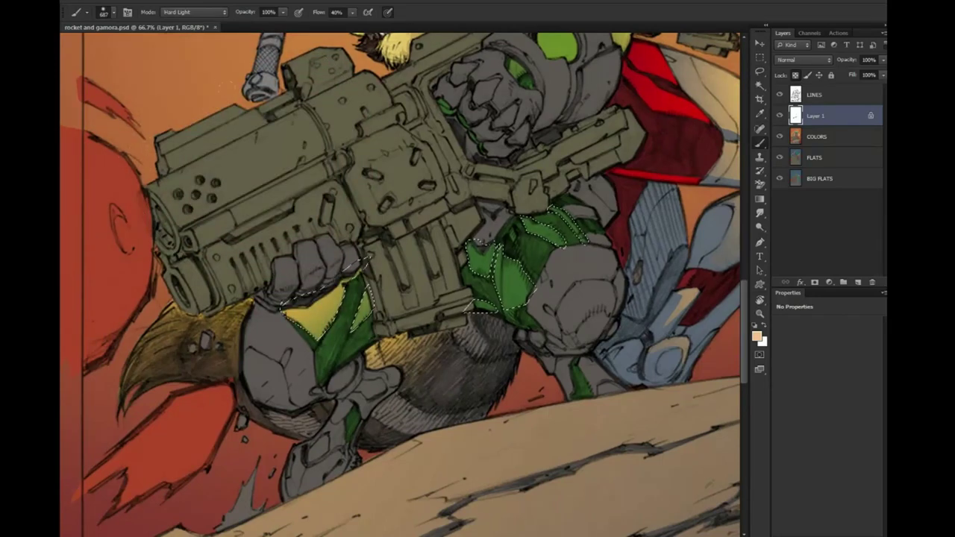
Hide and show the selection outline while panning to judge the highlights
key(ctrl+d)
mouse_move(550, 181)
mouse_down()
mouse_move(485, 181)
mouse_move(397, 200)
mouse_up()
key(ctrl+shift+d)
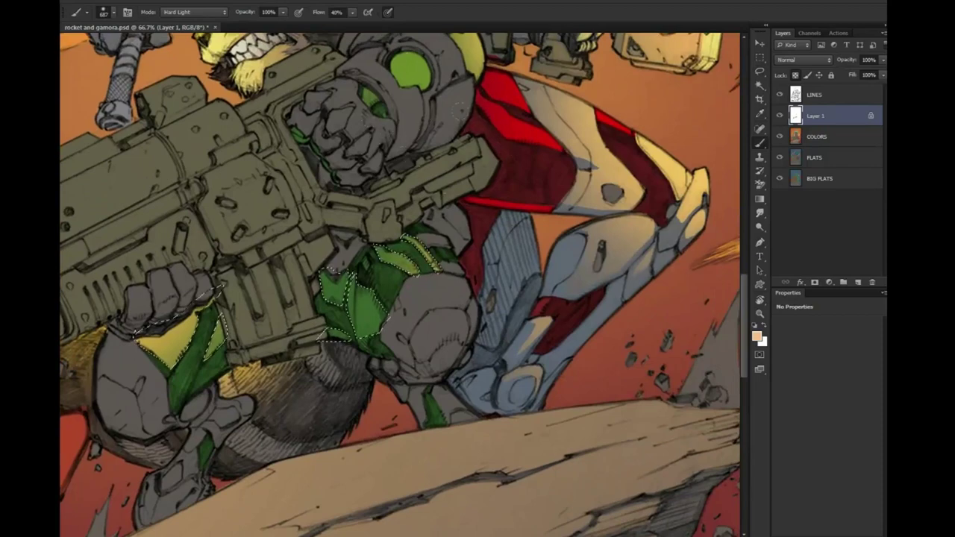
key(ctrl+d)
drag(418, 173, 513, 107)
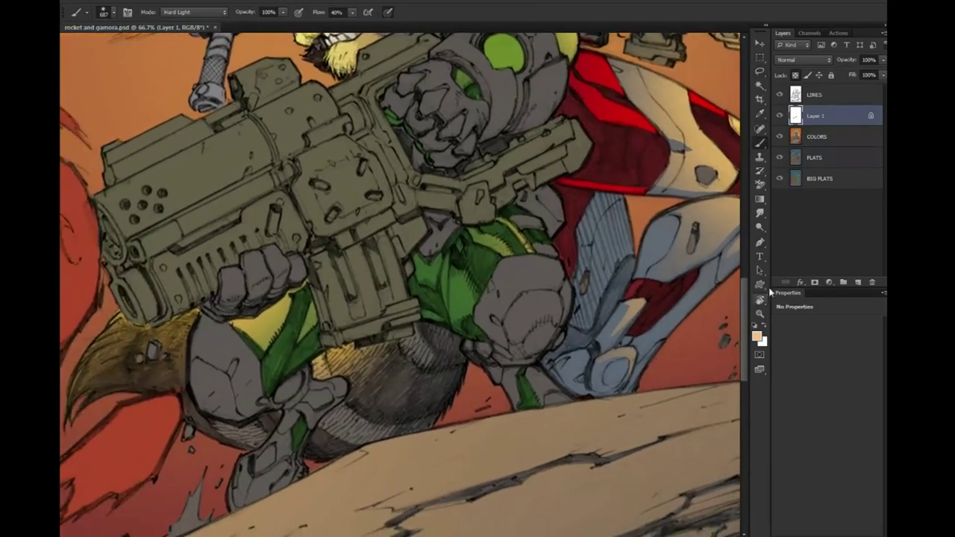
Zoom in on Rocket's gun and body and lasso green areas near the fist
click(760, 314)
alt+click(659, 389)
alt+click(658, 389)
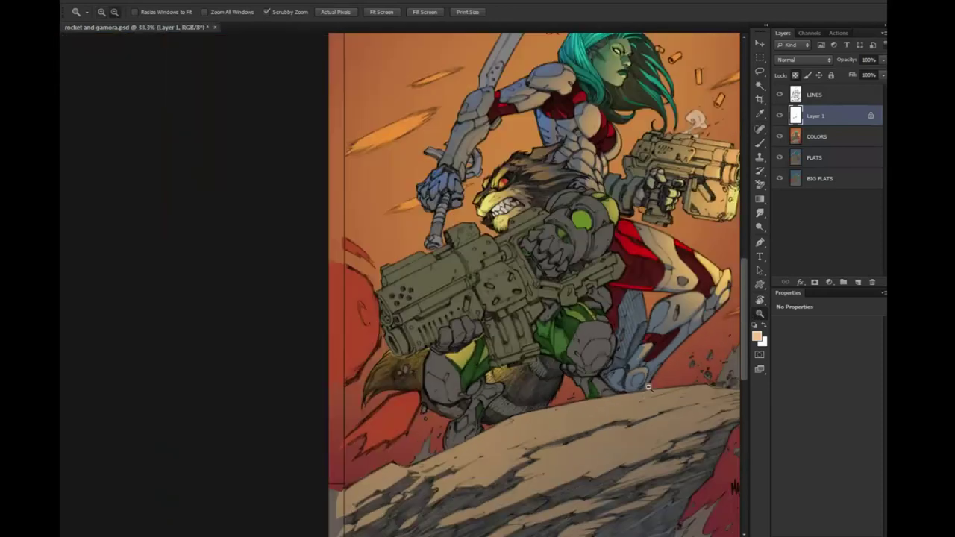
click(579, 303)
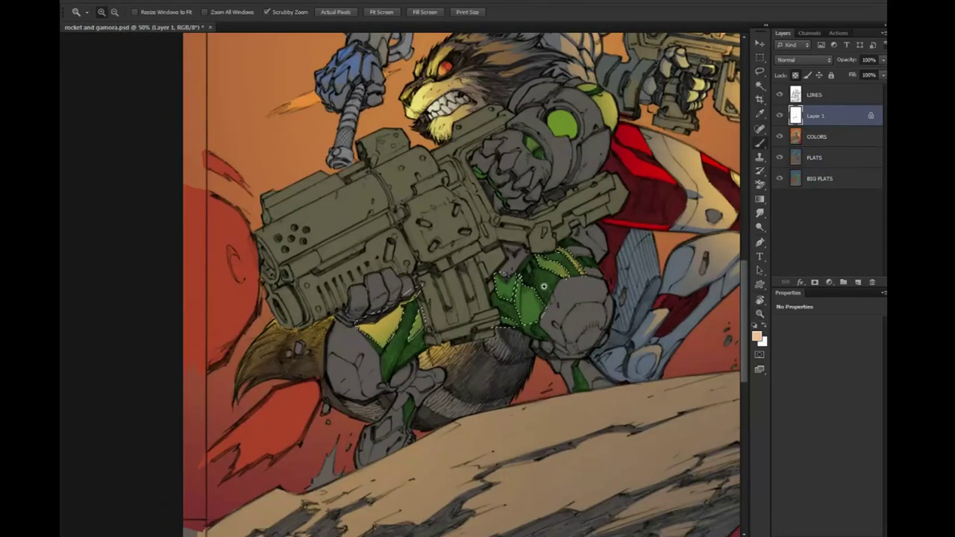
key(b)
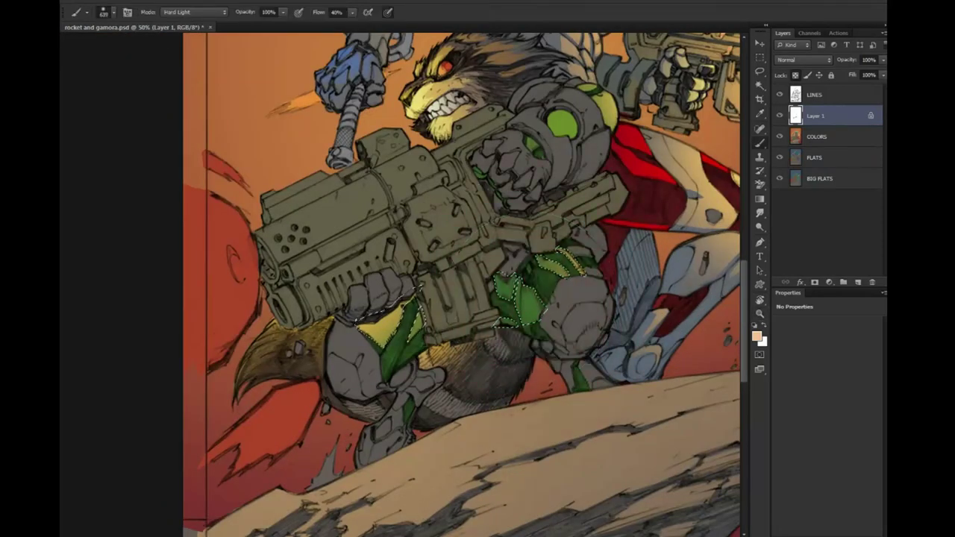
key(l)
drag(545, 236, 552, 299)
mouse_move(377, 285)
mouse_down()
mouse_move(452, 314)
mouse_move(349, 295)
mouse_up()
Undo a stray paint blob and remove the fist area from the selection
key(b)
mouse_move(448, 359)
mouse_down()
mouse_move(470, 372)
mouse_move(477, 325)
mouse_up()
key(ctrl+z)
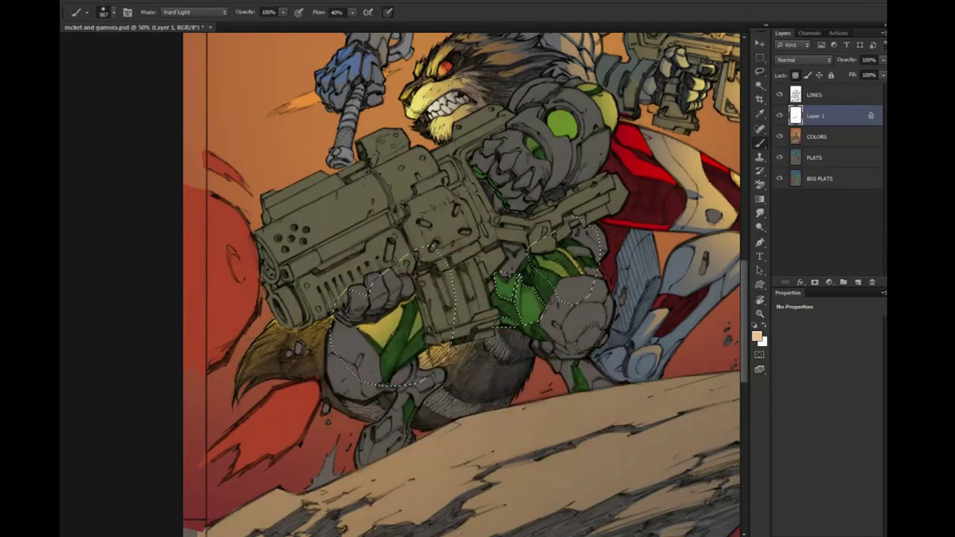
key(l)
mouse_move(433, 224)
mouse_down()
mouse_move(371, 224)
mouse_move(403, 223)
mouse_up()
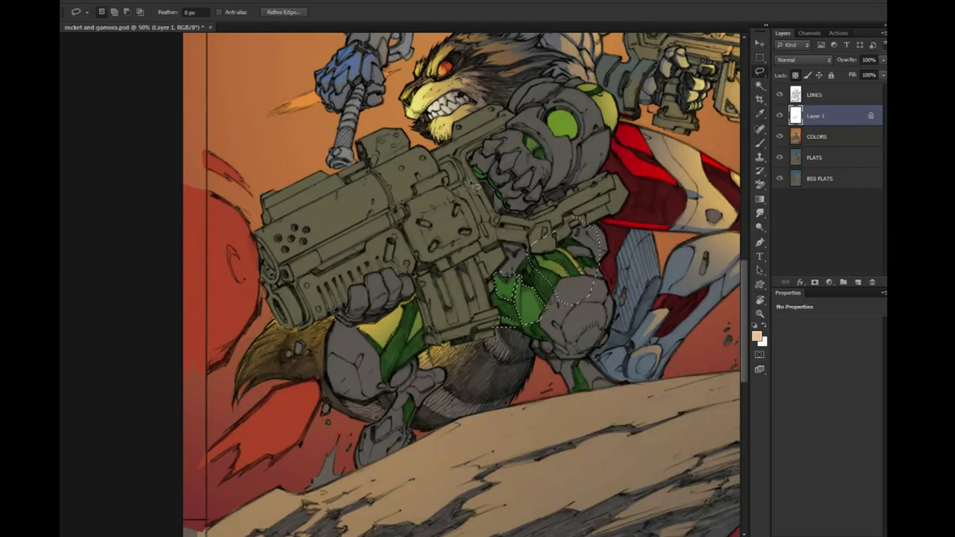
key(b)
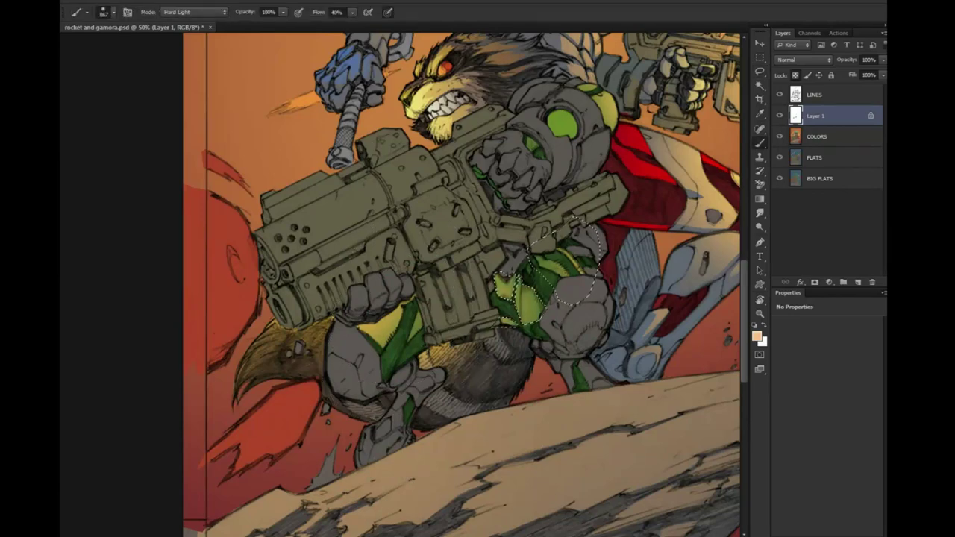
key(l)
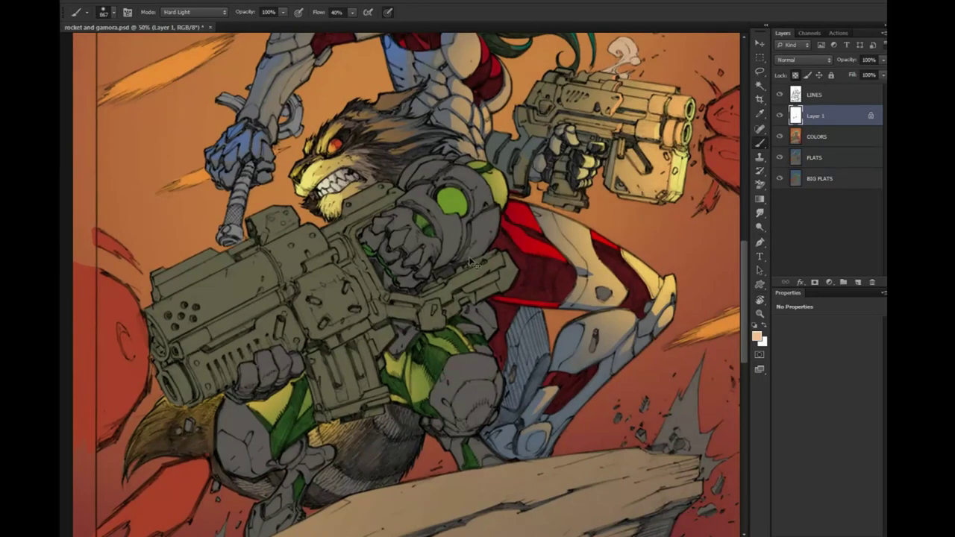
Trim the shorts selection and paint brighter yellow-green highlights on the shorts
key(ctrl+h)
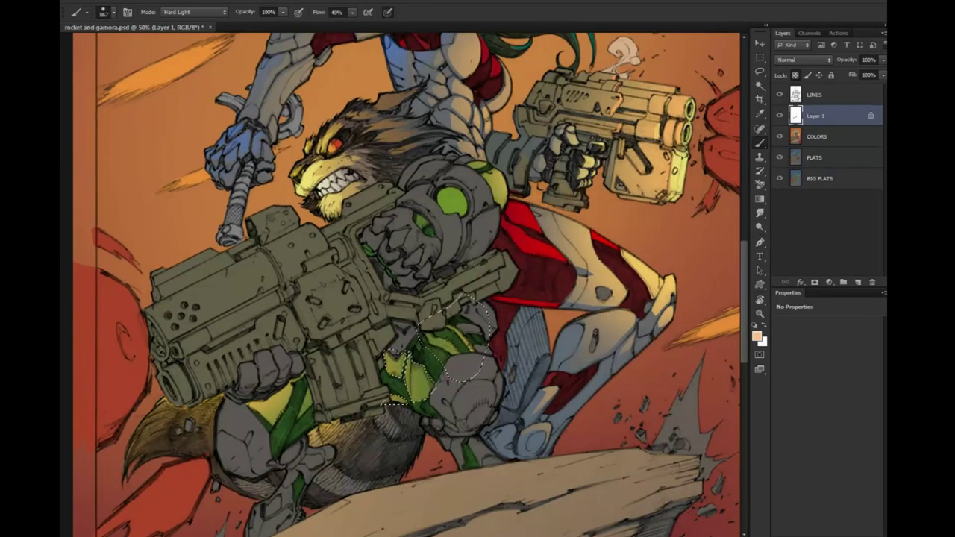
key(l)
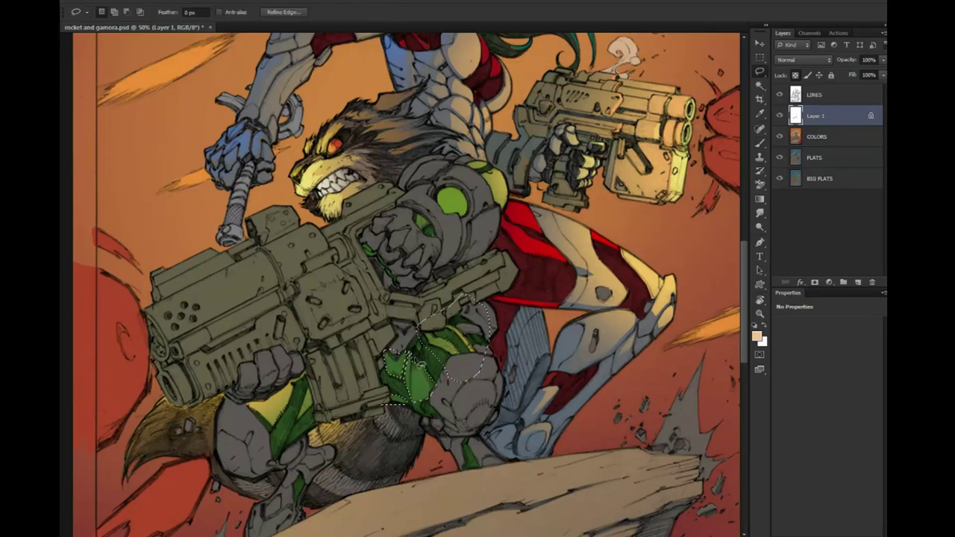
drag(388, 403, 456, 278)
key(b)
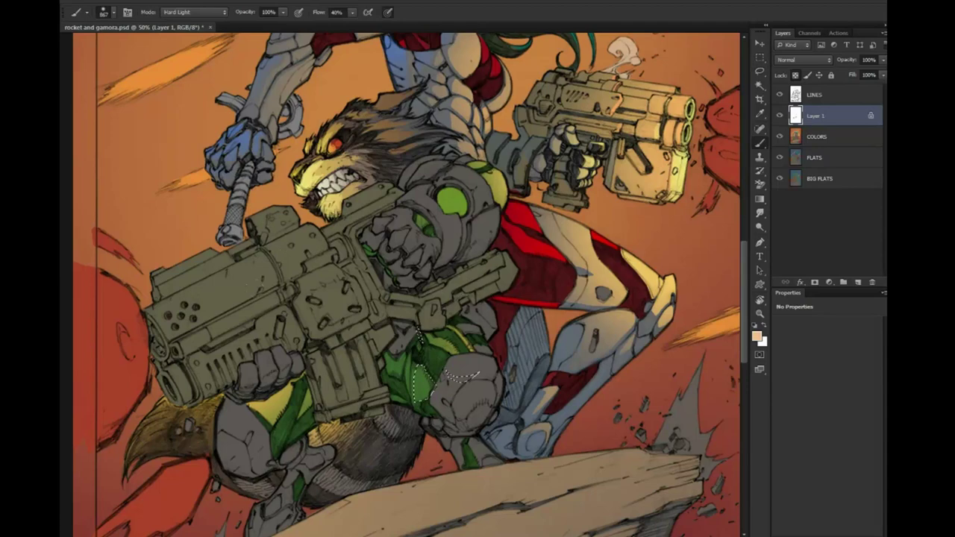
mouse_move(451, 222)
mouse_down()
mouse_move(490, 256)
mouse_move(491, 218)
mouse_up()
mouse_move(458, 369)
mouse_down()
mouse_move(456, 424)
mouse_move(512, 421)
mouse_up()
drag(433, 388, 485, 441)
Reset the brush to Normal at 20% opacity and deselect the shorts
key(shift+alt+n)
key(2)
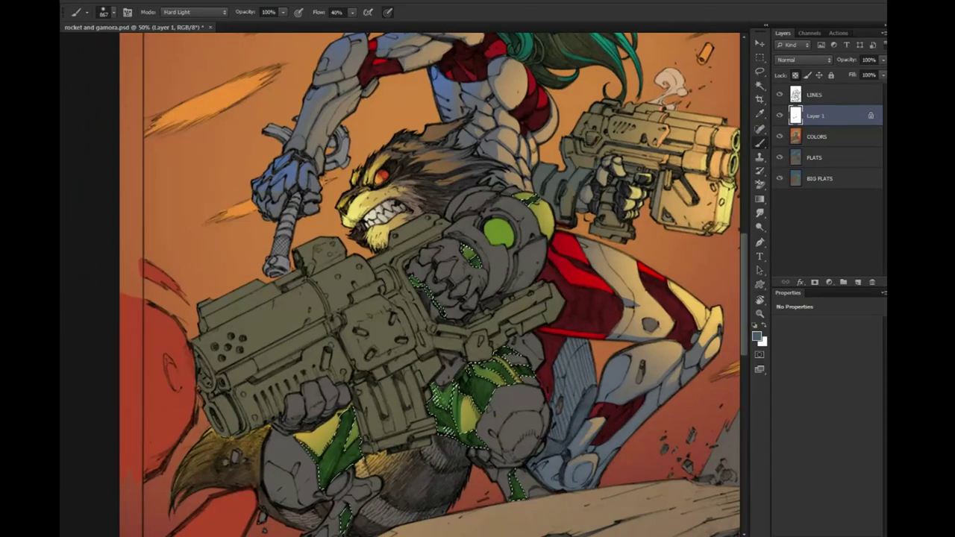
key(shift+5)
drag(446, 407, 440, 340)
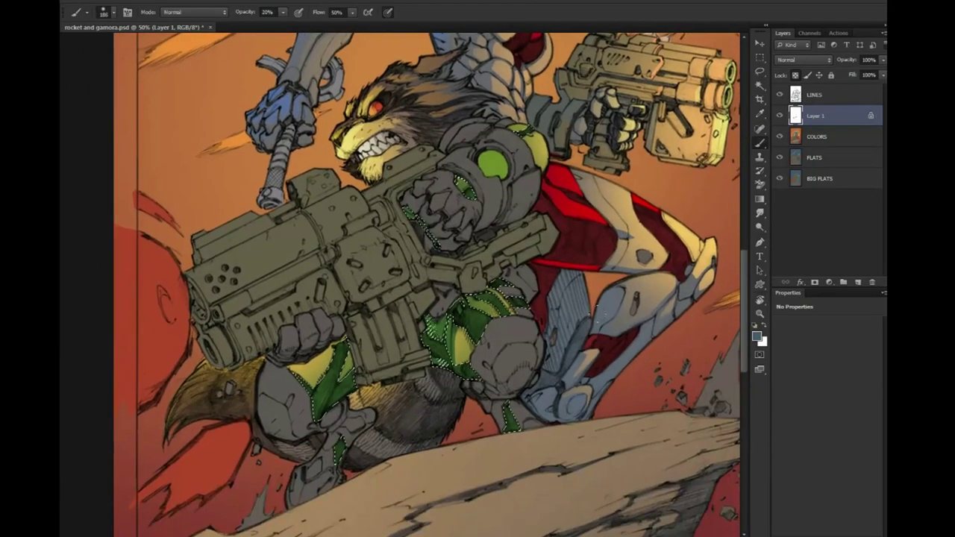
key(ctrl+d)
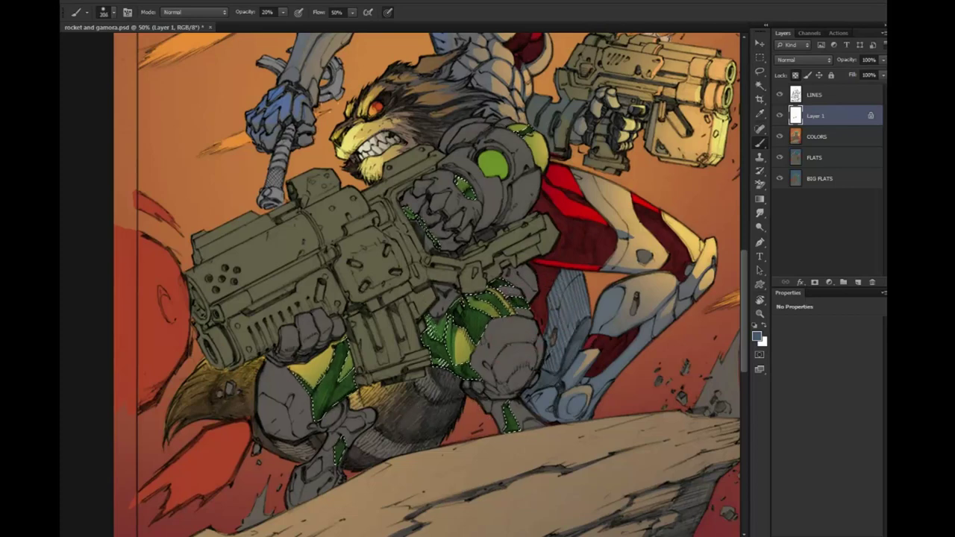
Drop the selection around Rocket's green suit pieces and zoom out to view the whole artwork
key(bracketright)
key(l)
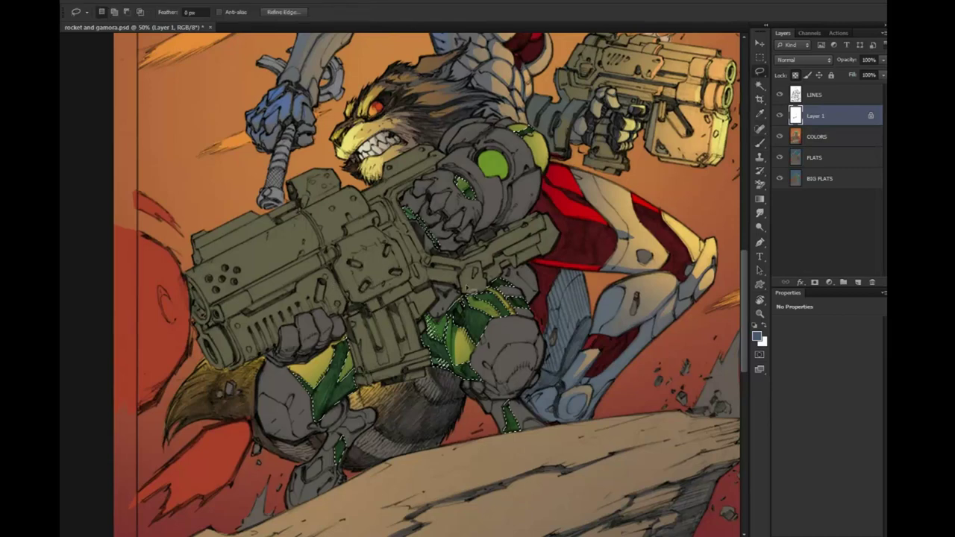
key(ctrl+d)
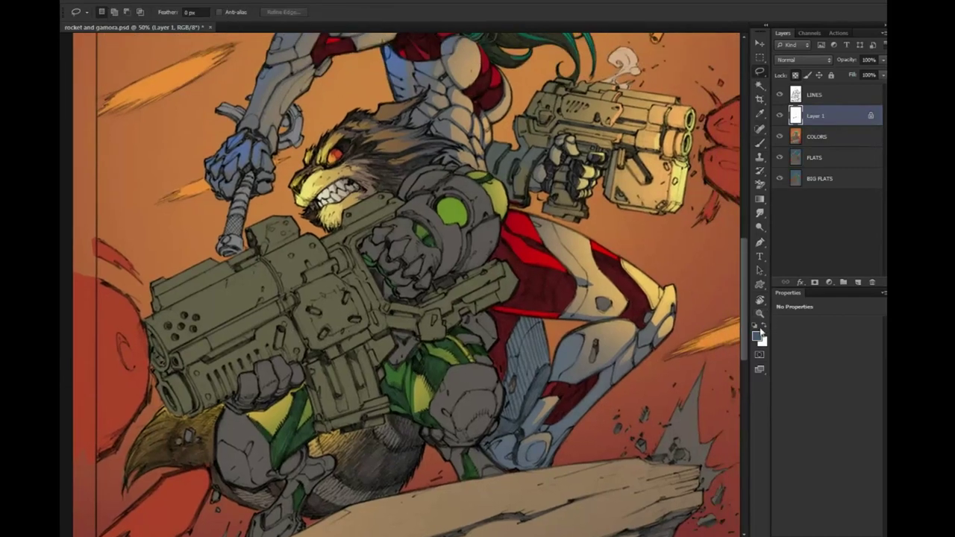
click(760, 313)
key(ctrl+minus)
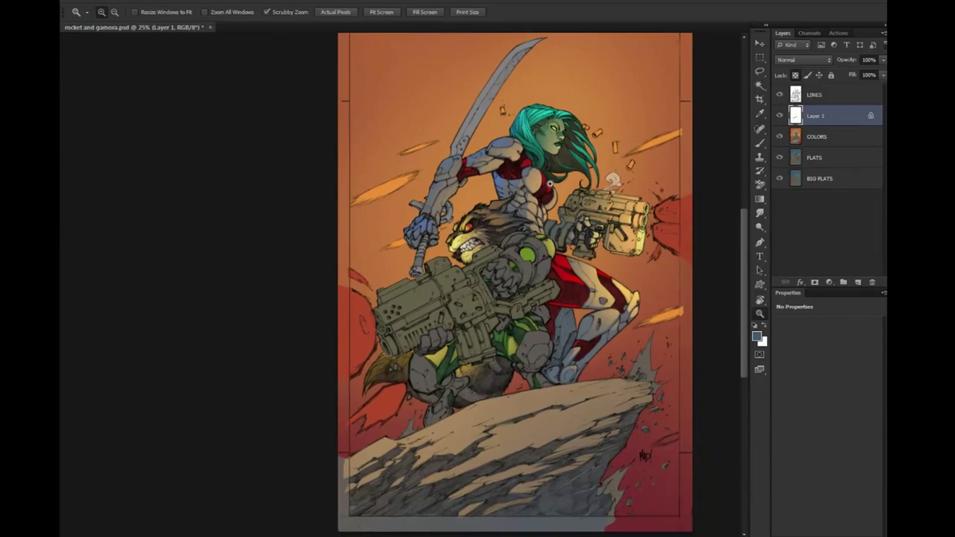
click(552, 261)
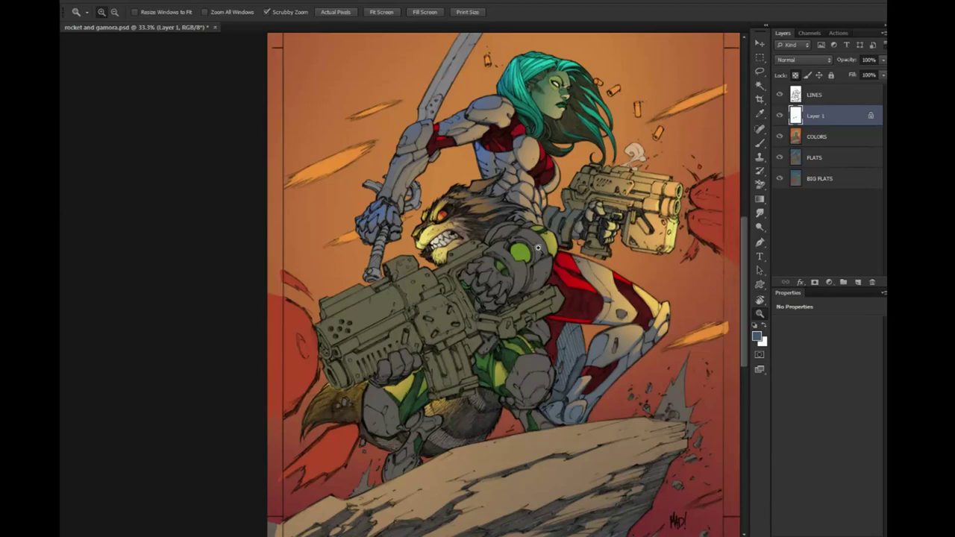
Delete Layer 1, undo the deletion, and zoom back in on Rocket's upper body
key(w)
right_click(834, 125)
key(Escape)
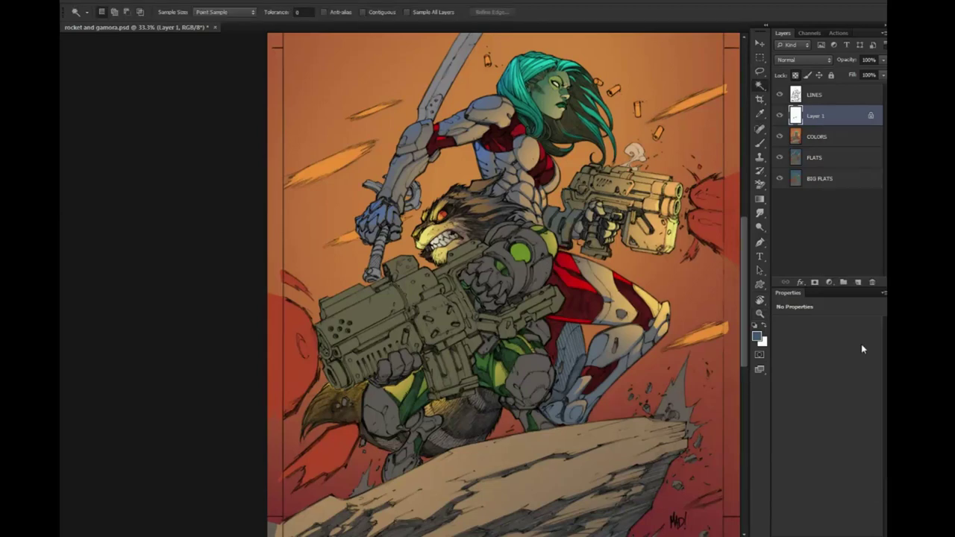
key(Delete)
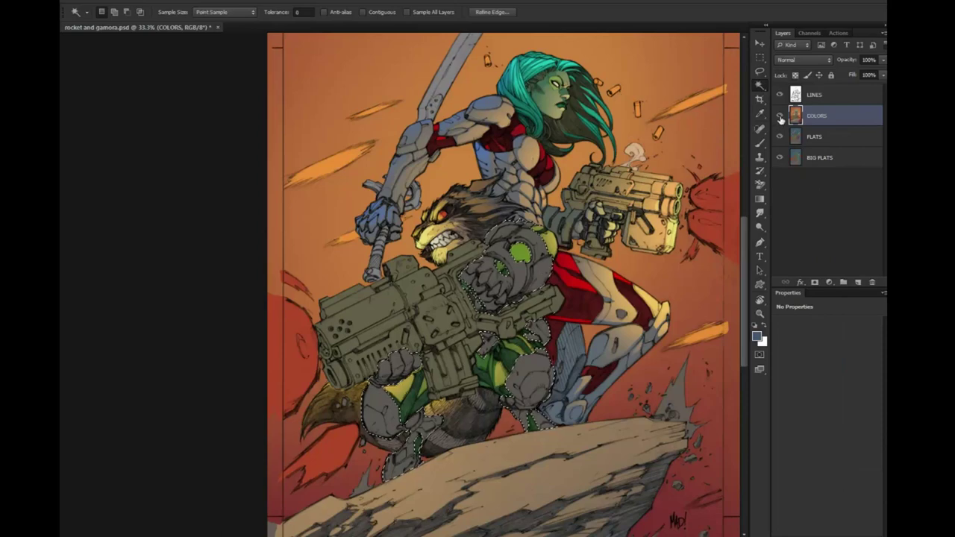
key(ctrl+z)
key(z)
click(539, 260)
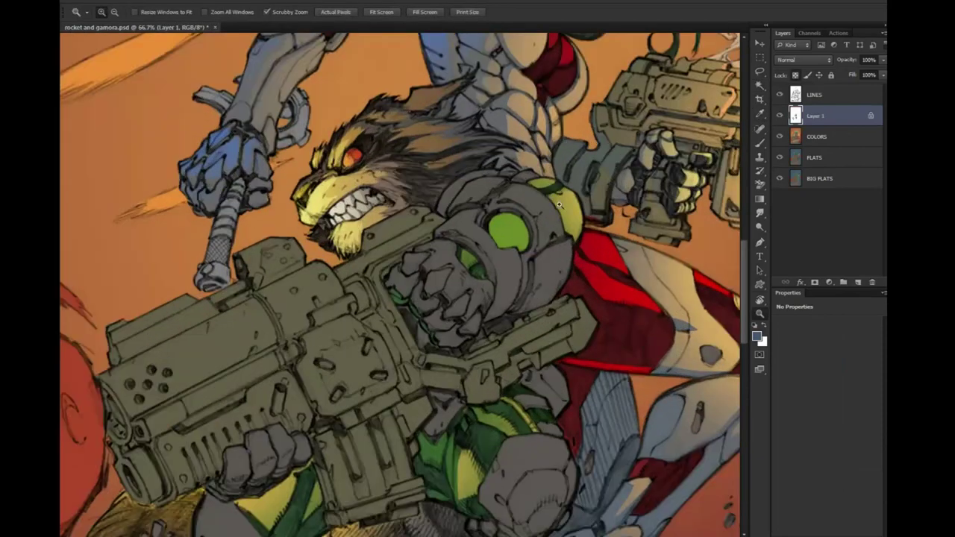
Lasso Rocket's grey shoulder pad down along its edge
scroll(563, 136, right, 2)
key(l)
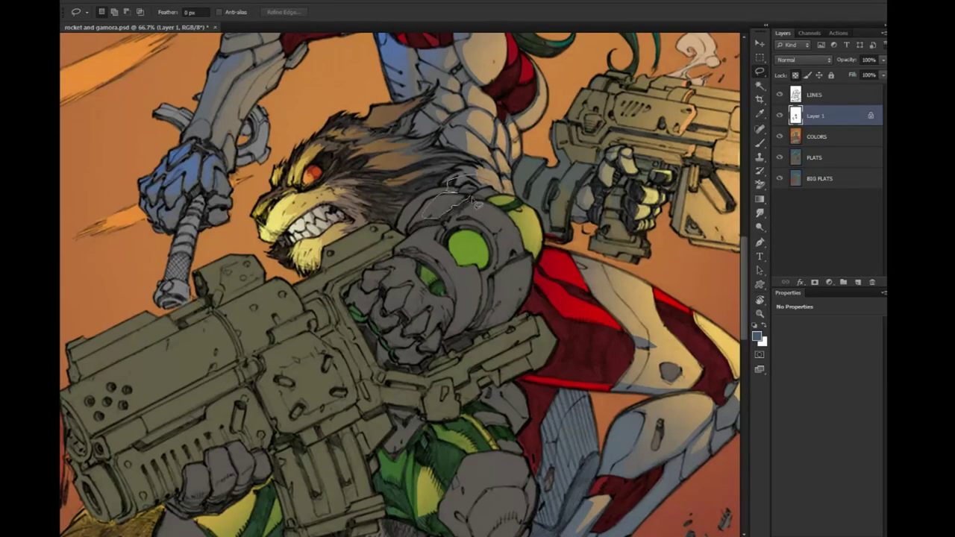
drag(496, 211, 493, 210)
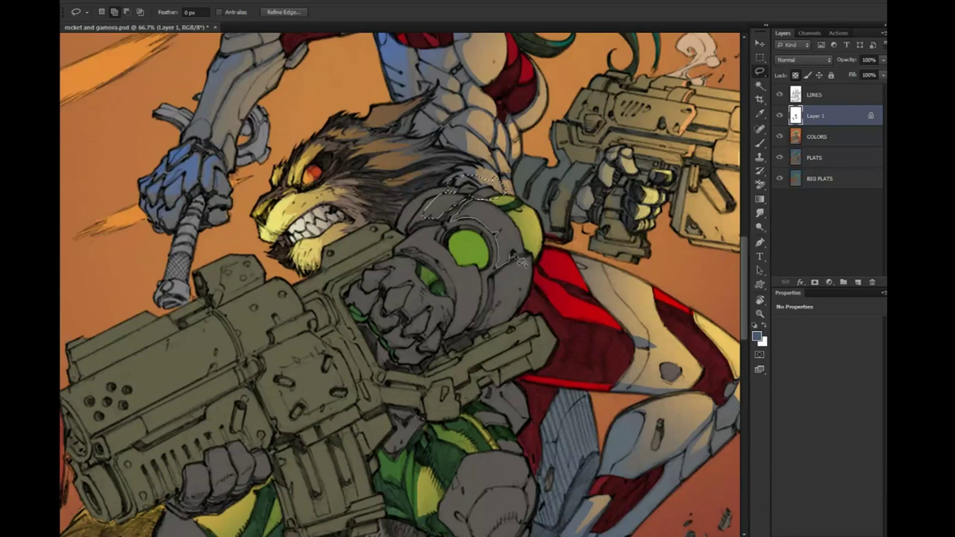
drag(536, 177, 541, 262)
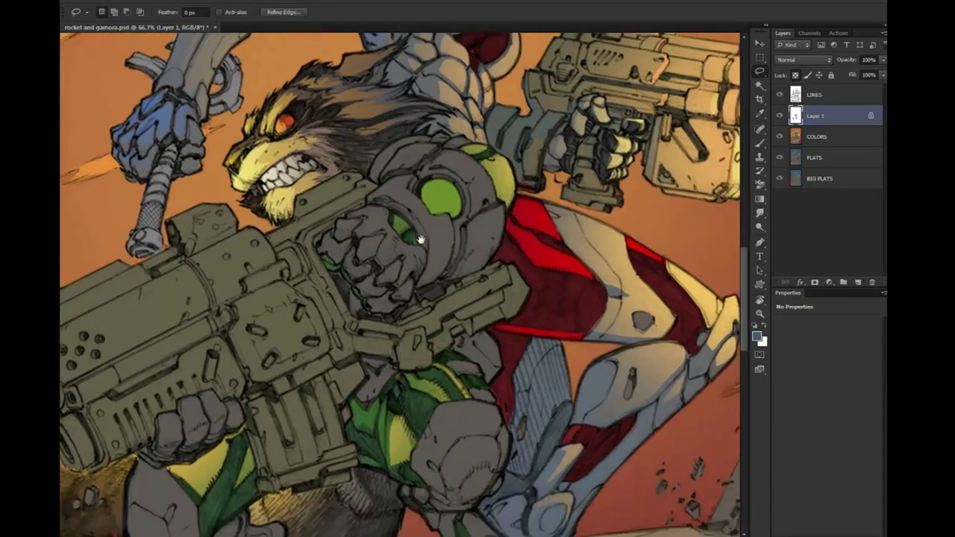
drag(456, 296, 411, 244)
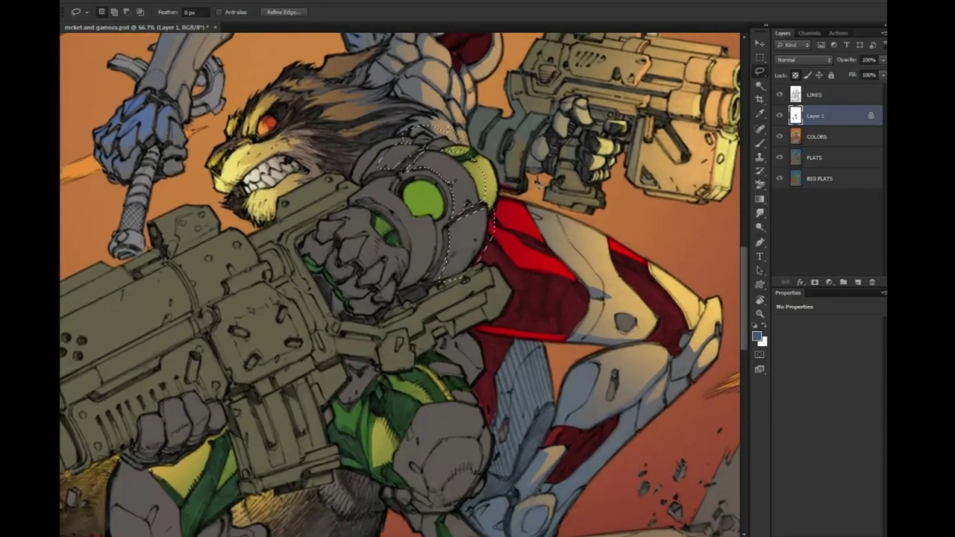
Add the gun-grip area and fist to the arm armour selection
drag(470, 329, 472, 362)
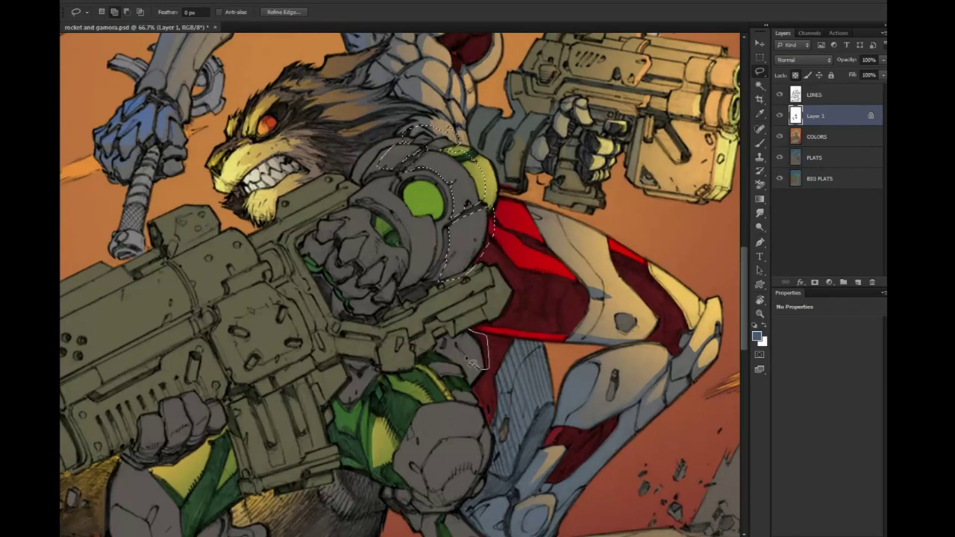
mouse_move(471, 363)
mouse_down()
mouse_move(470, 383)
mouse_move(489, 403)
mouse_up()
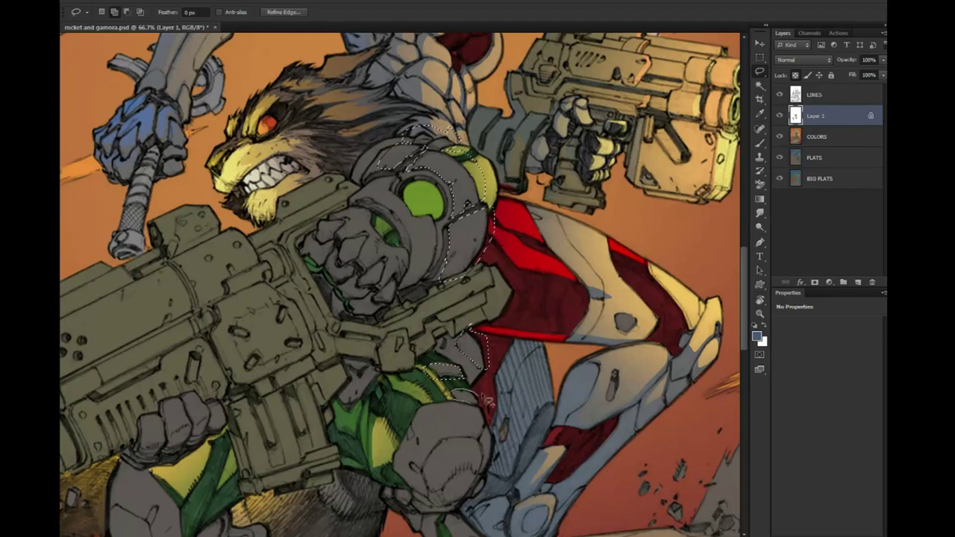
scroll(489, 403, down, 2)
scroll(477, 373, down, 3)
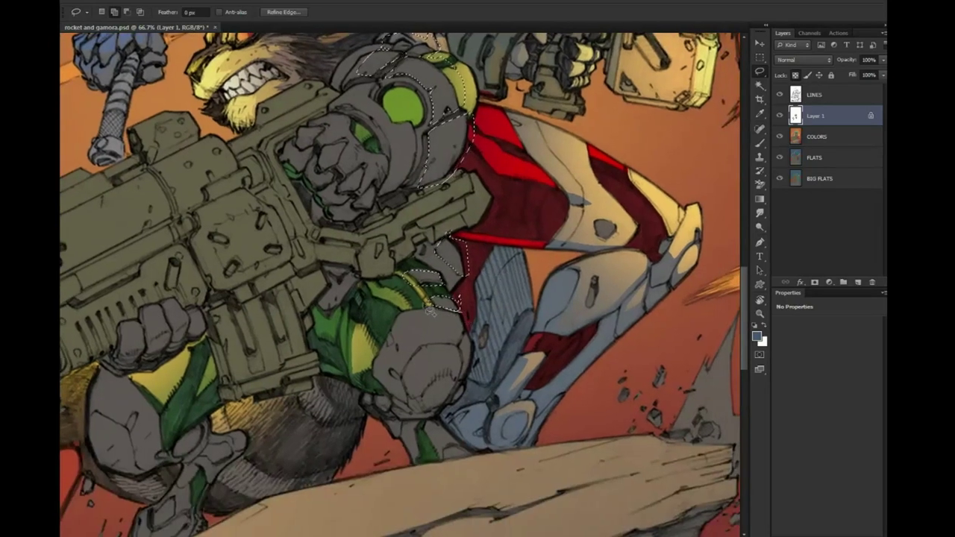
drag(429, 312, 404, 329)
mouse_move(463, 355)
mouse_down()
mouse_move(433, 360)
mouse_move(442, 380)
mouse_move(456, 308)
mouse_up()
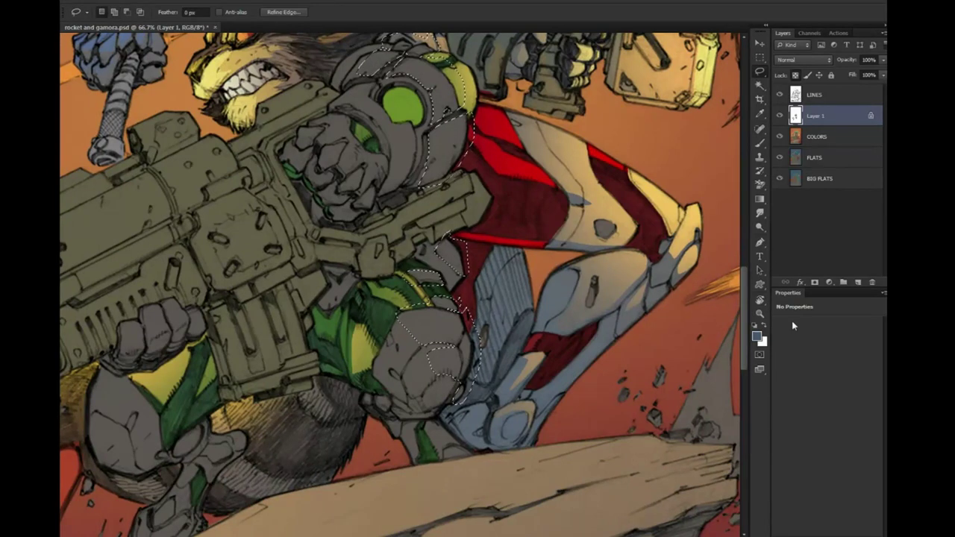
key(z)
alt+click(715, 334)
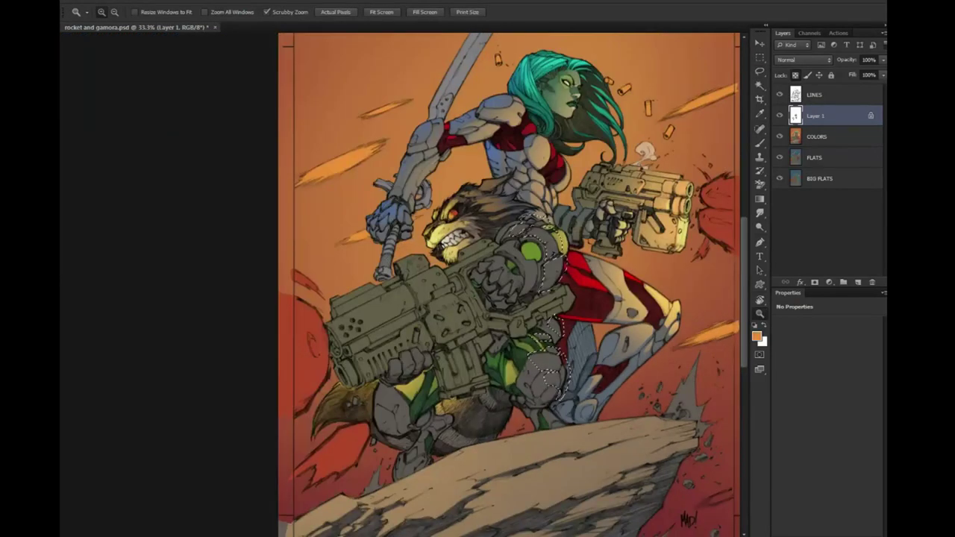
Paint the armour selection light peach with a Hard Light brush, 100% opacity, 40% flow
click(757, 336)
click(545, 182)
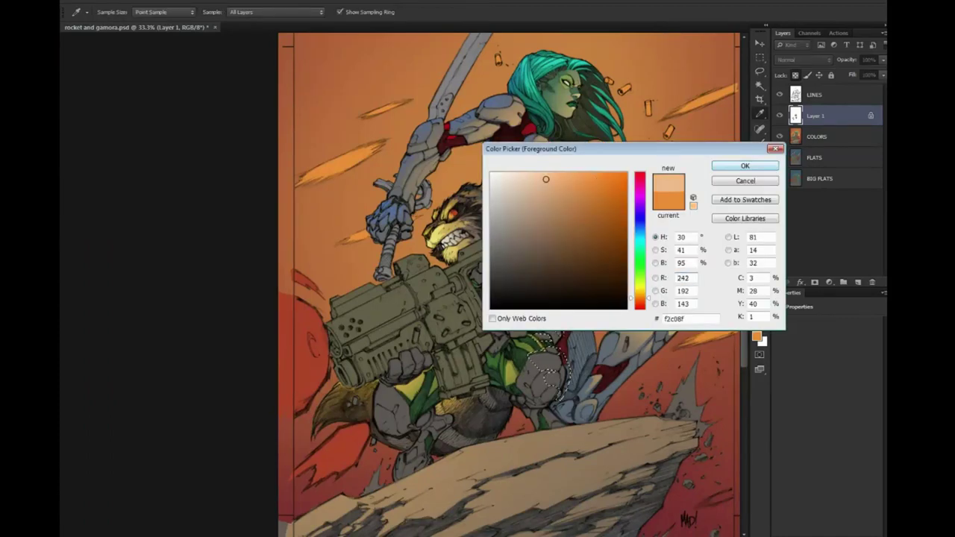
click(736, 165)
key(b)
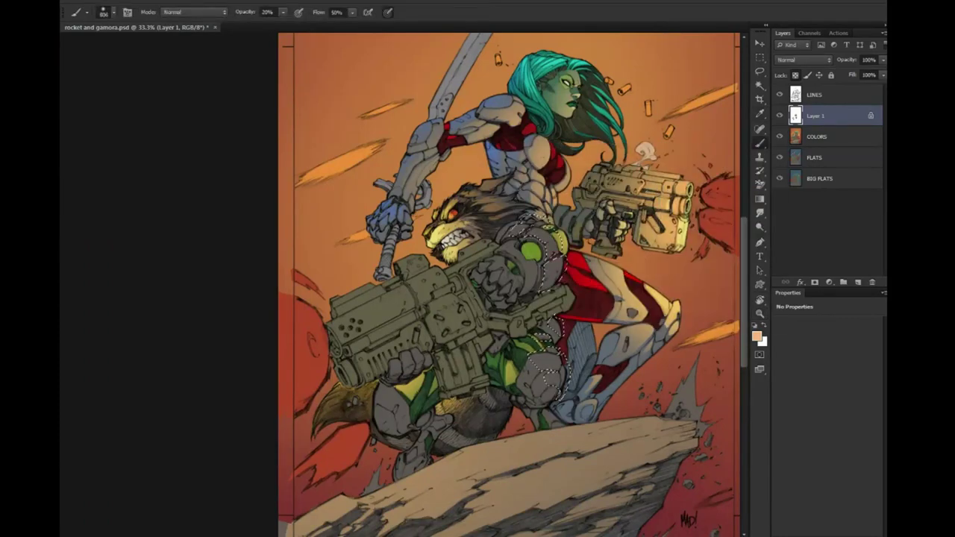
key(shift+alt+h)
key(0)
key(shift+4)
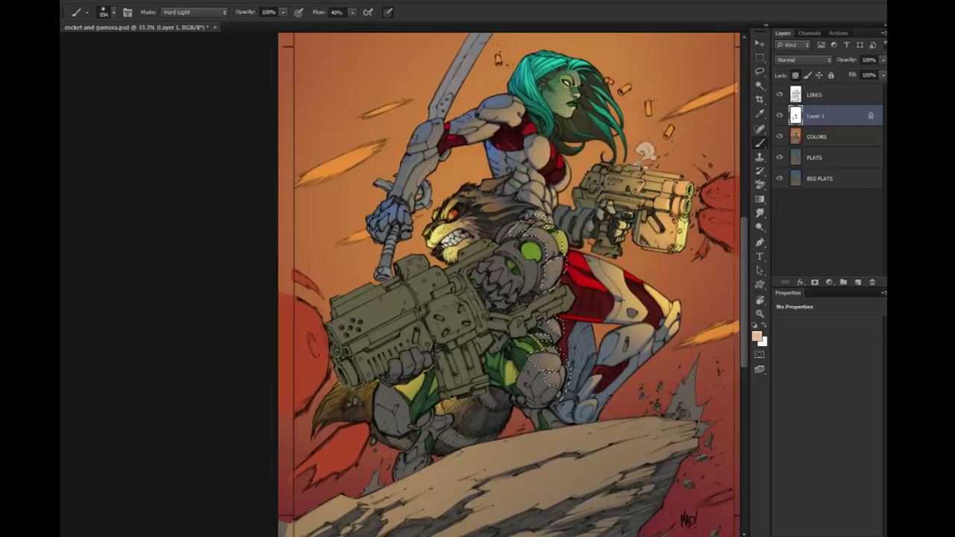
key(ctrl+d)
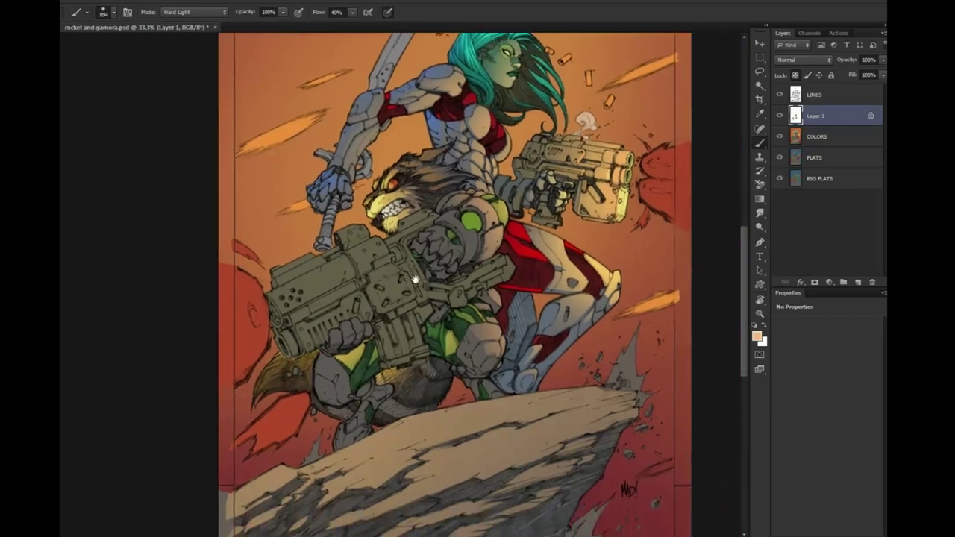
Zoom in on Rocket's arms and lasso his fist gripping the gun
key(z)
click(459, 258)
click(311, 325)
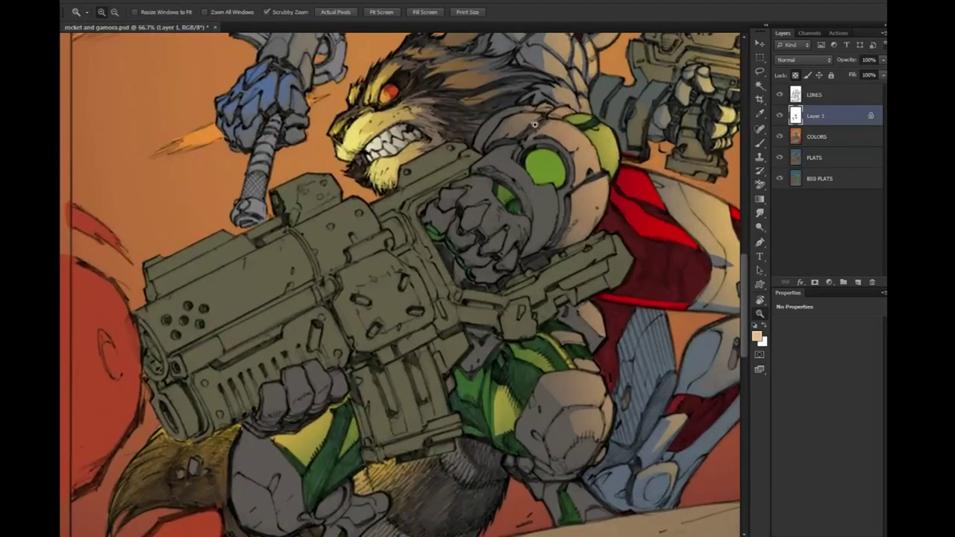
key(l)
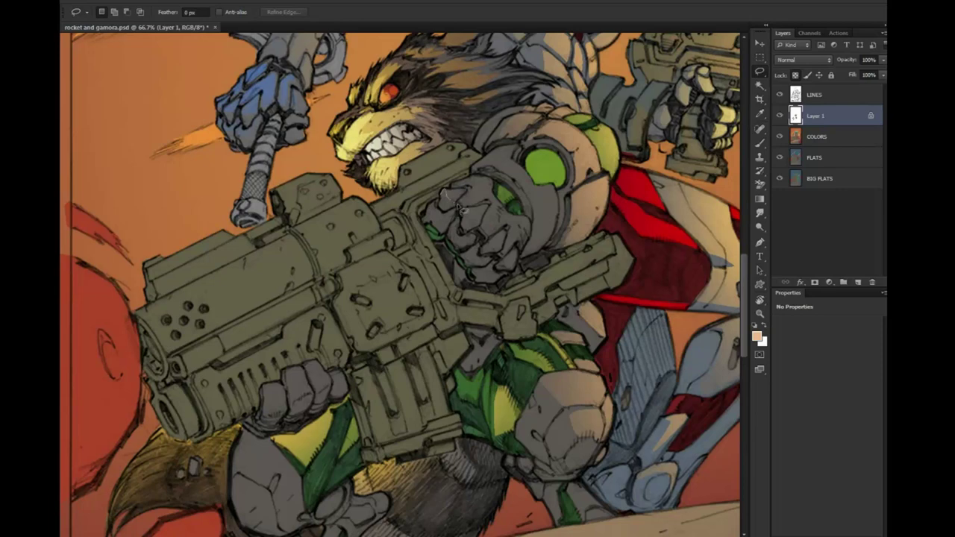
mouse_move(445, 199)
mouse_down()
mouse_move(476, 234)
mouse_move(520, 230)
mouse_move(486, 255)
mouse_move(511, 268)
mouse_move(498, 263)
mouse_up()
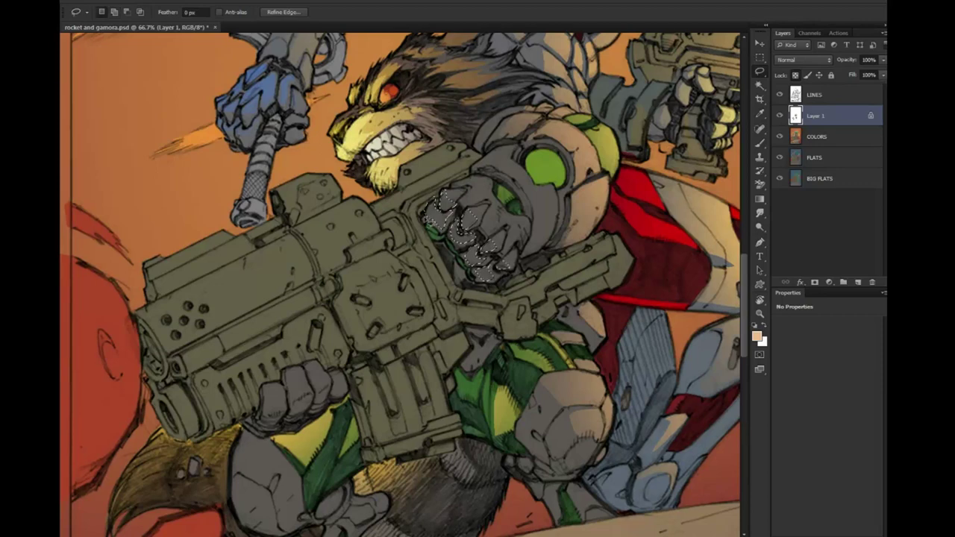
Paint a peach glow over the selected fist and deselect
key(b)
drag(440, 201, 478, 253)
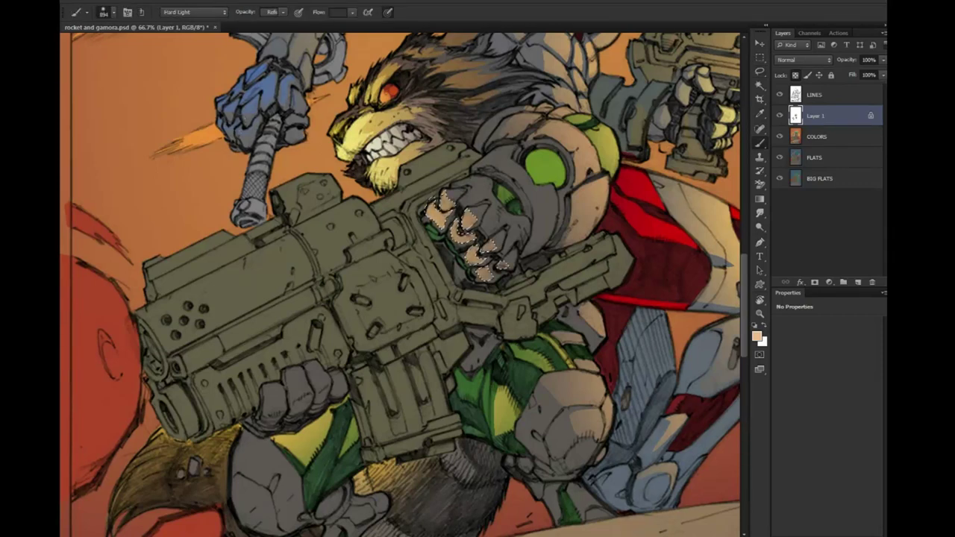
key(ctrl+d)
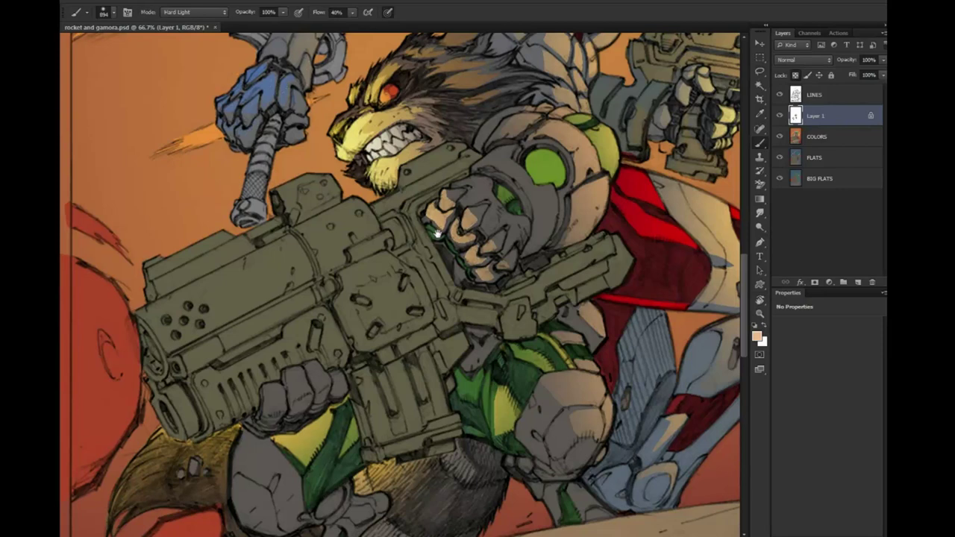
scroll(438, 233, down, 1)
Lasso the armour around Rocket's shoulder, toggling between lasso and brush
key(l)
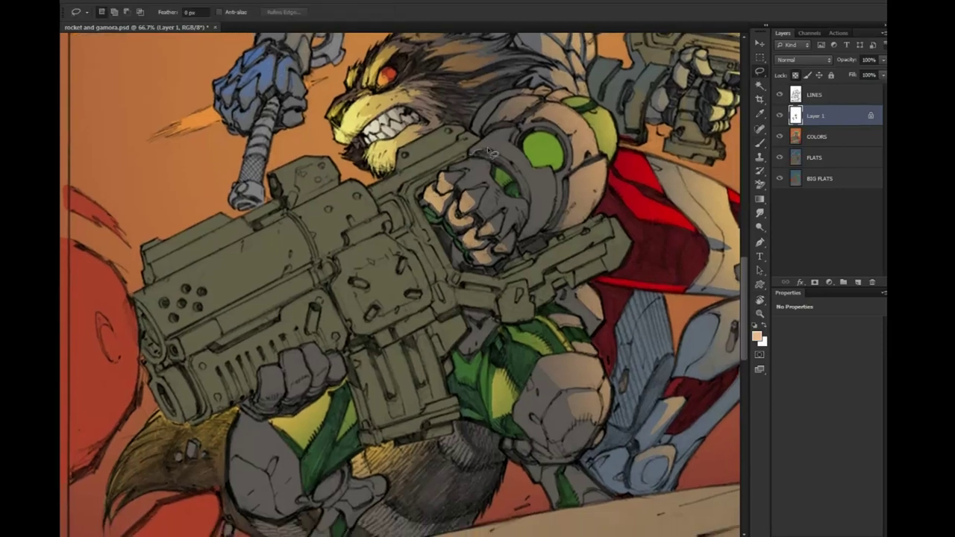
drag(520, 130, 472, 152)
key(b)
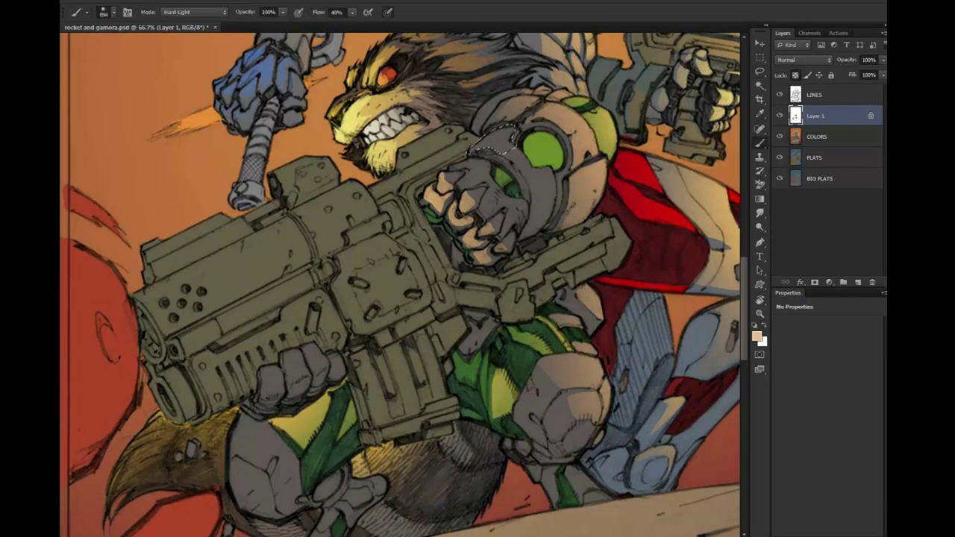
key(l)
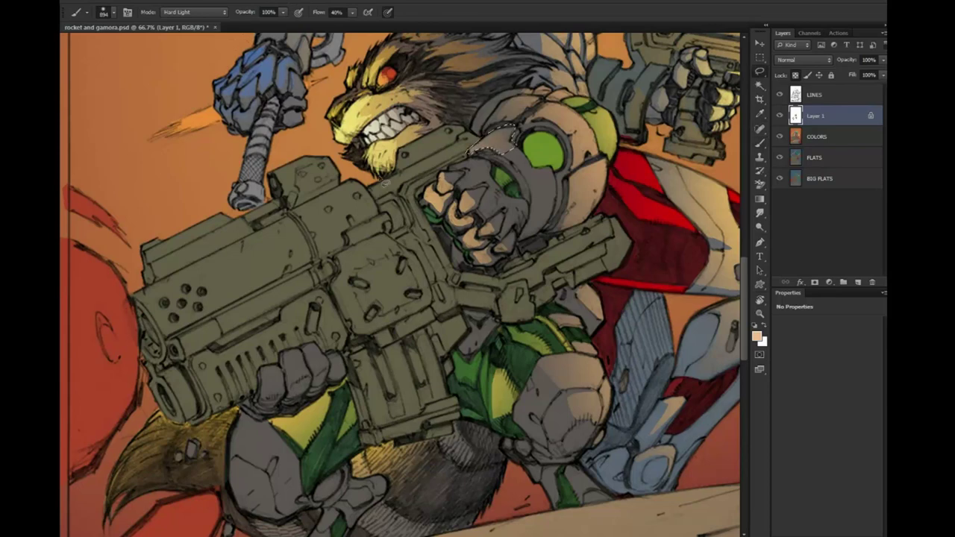
key(b)
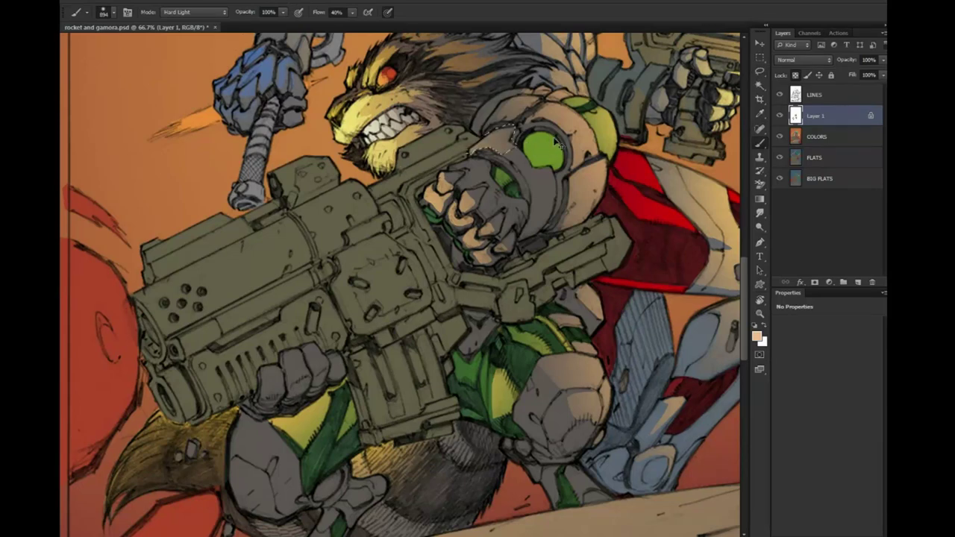
key(l)
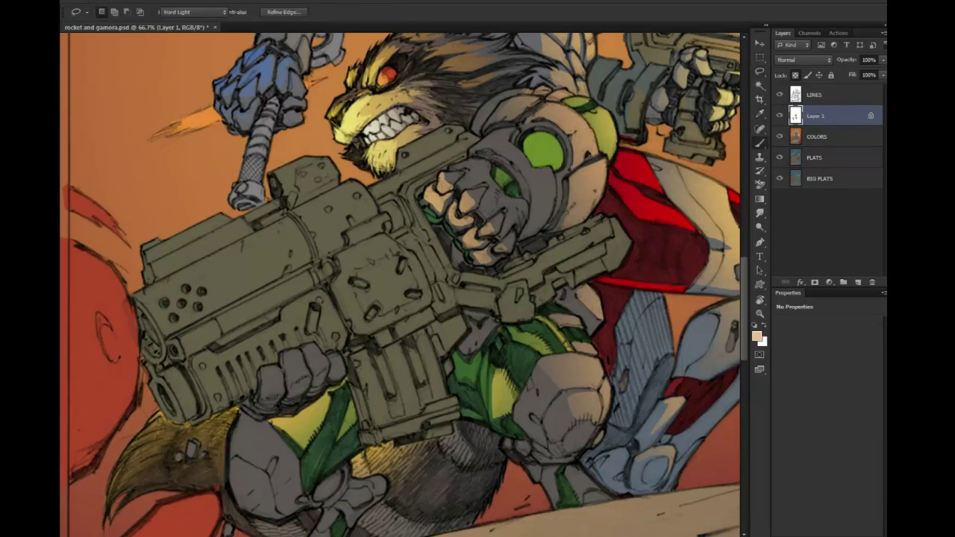
key(b)
Select Rocket's lower fist on the gun, paint it warm skin tone, and deselect
drag(335, 299, 433, 194)
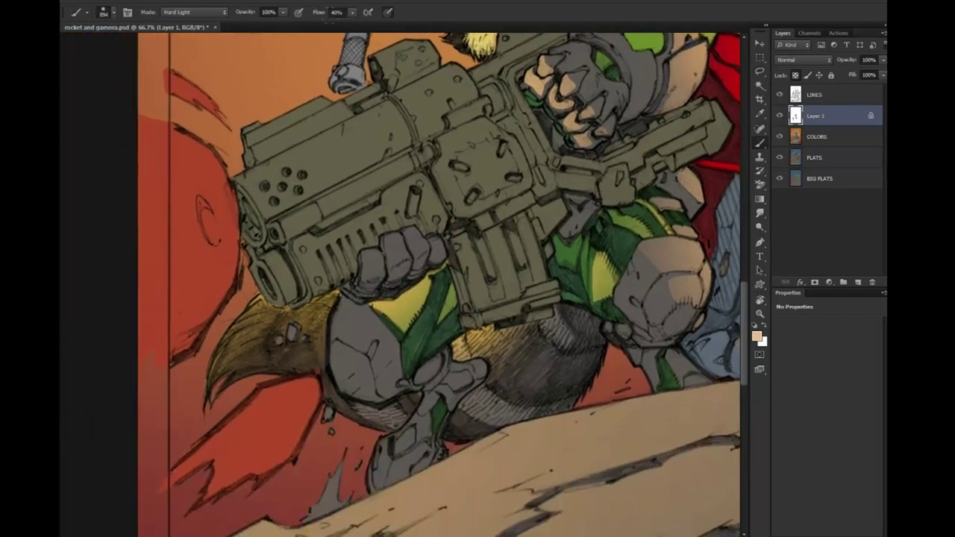
key(l)
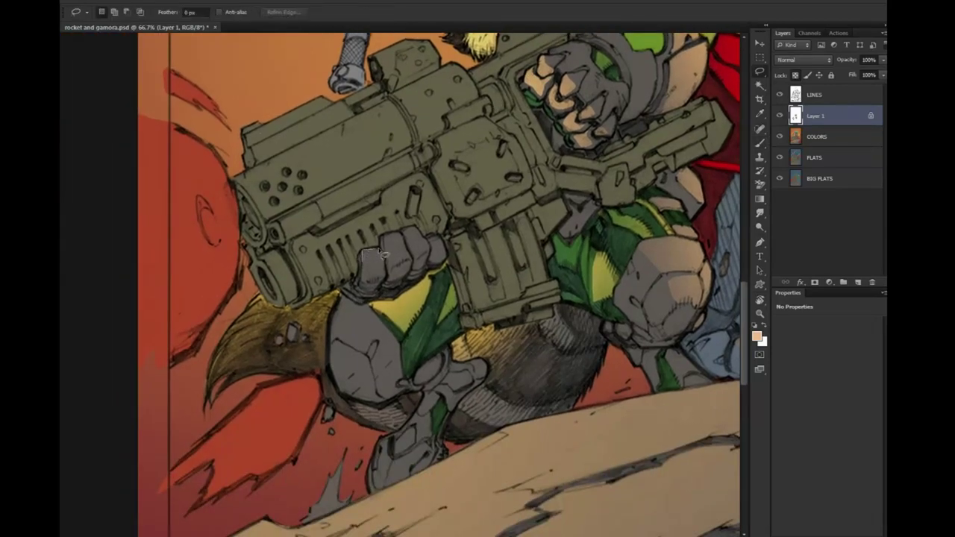
drag(362, 282, 366, 289)
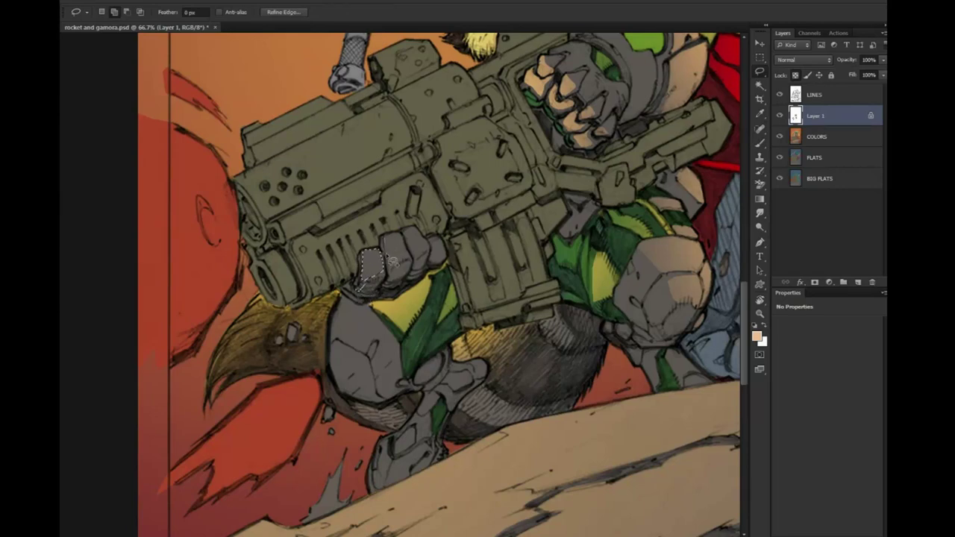
mouse_move(400, 240)
mouse_down()
mouse_move(410, 241)
mouse_move(407, 233)
mouse_move(359, 285)
mouse_up()
key(b)
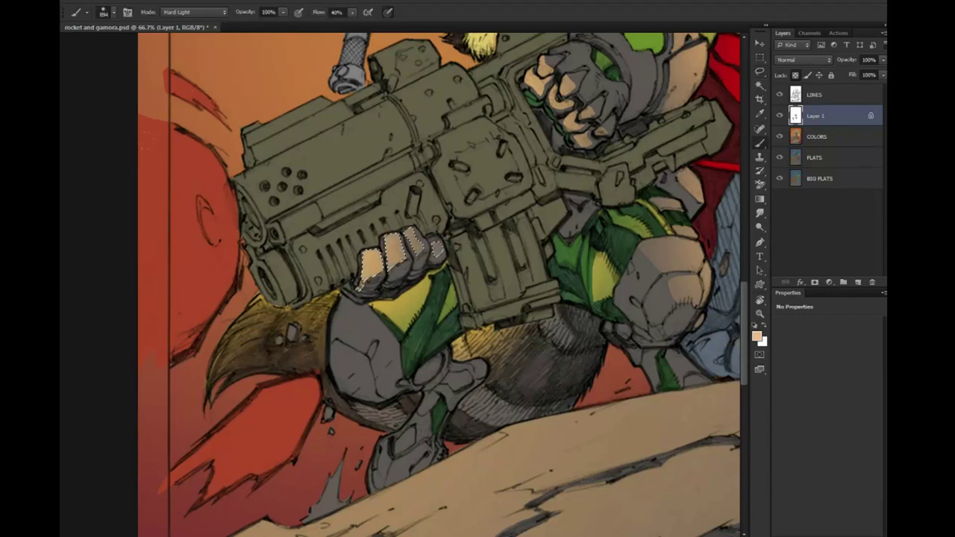
key(ctrl+d)
drag(463, 282, 403, 207)
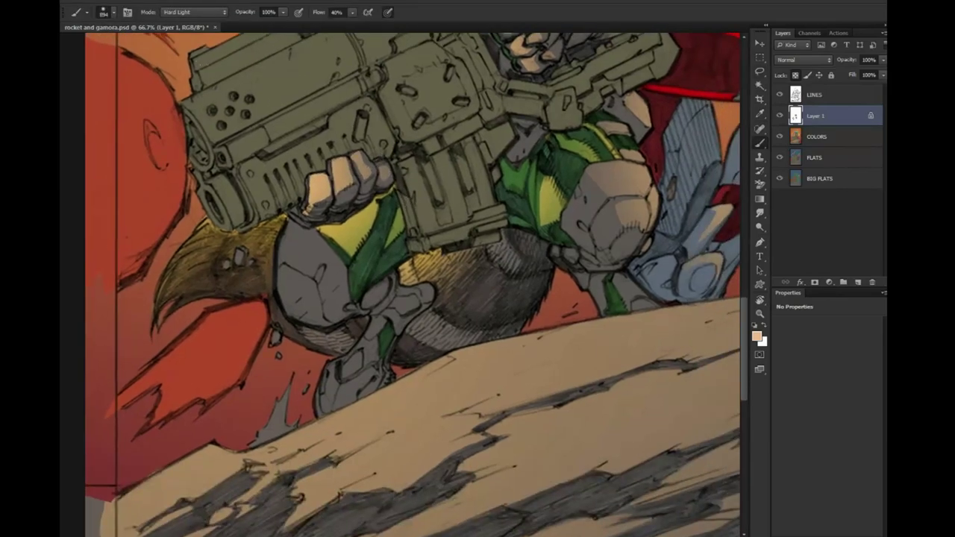
Lasso Rocket's grey arm armour, adding the elbow and lower arm pieces
key(l)
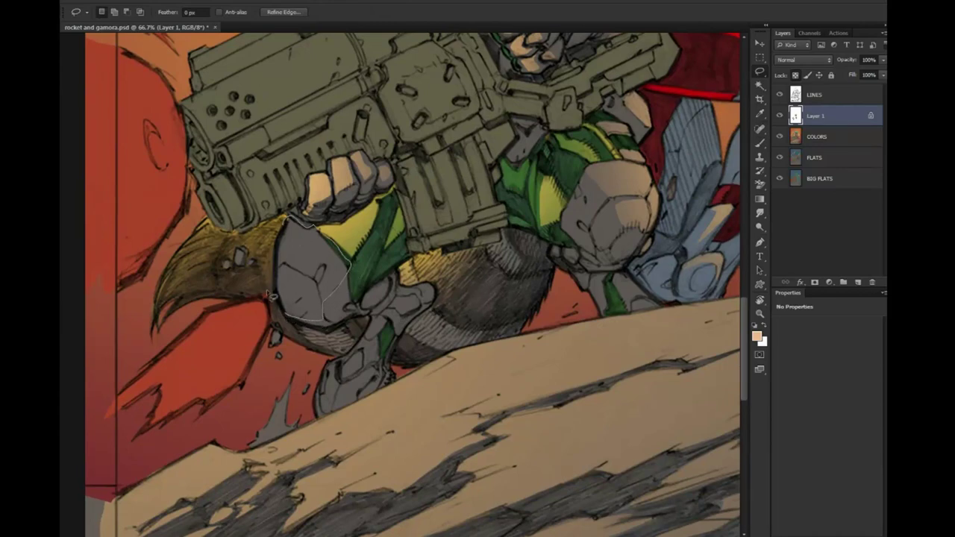
drag(272, 297, 282, 218)
key(shift)
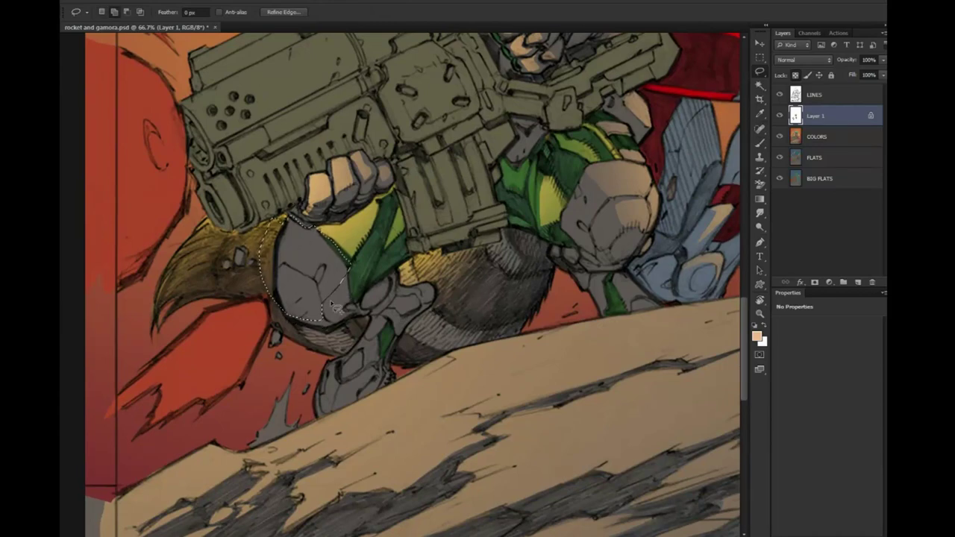
mouse_move(334, 307)
mouse_down()
mouse_move(377, 315)
mouse_move(369, 297)
mouse_move(382, 325)
mouse_up()
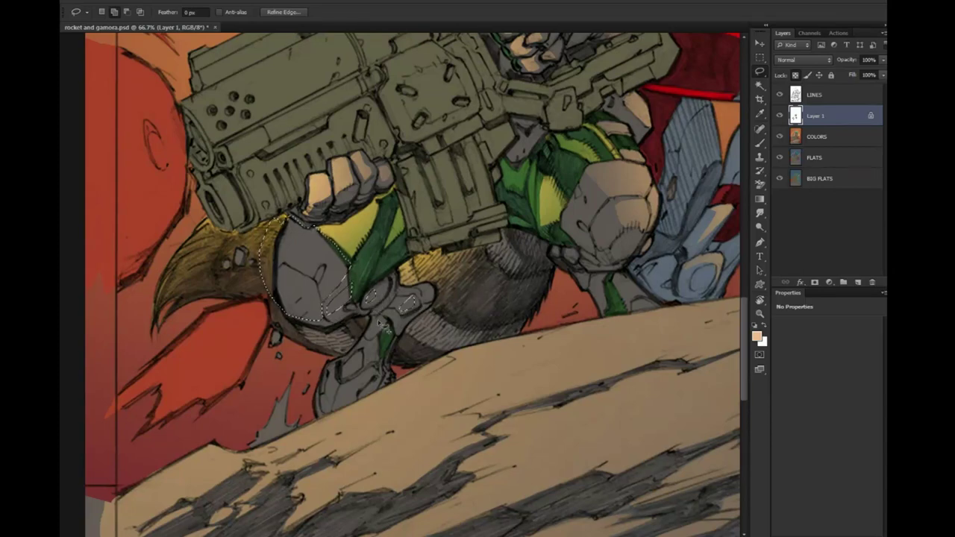
mouse_move(381, 324)
mouse_down()
mouse_move(353, 382)
mouse_move(345, 368)
mouse_move(360, 345)
mouse_up()
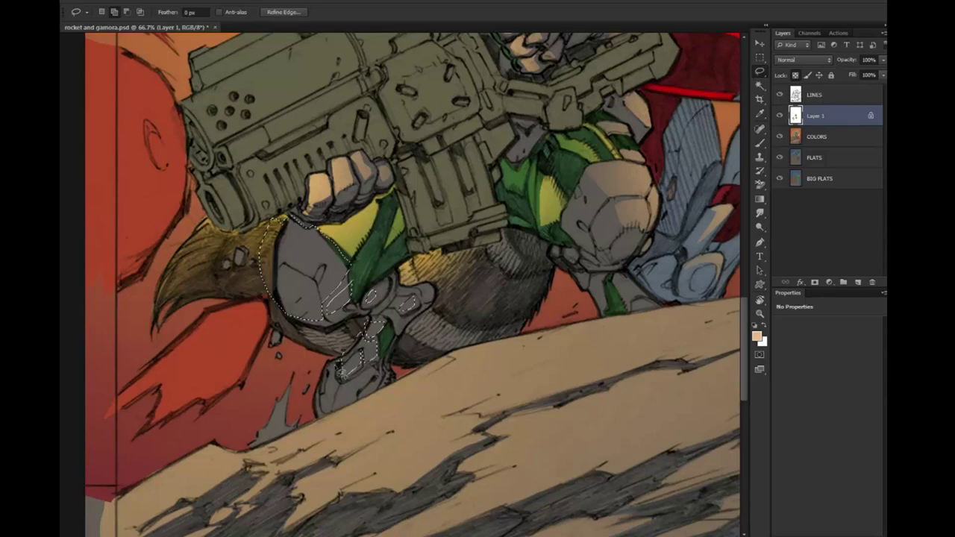
drag(347, 370, 367, 397)
drag(311, 434, 328, 364)
Paint warm pale light over the selected arm armour and deselect
key(b)
drag(284, 251, 338, 302)
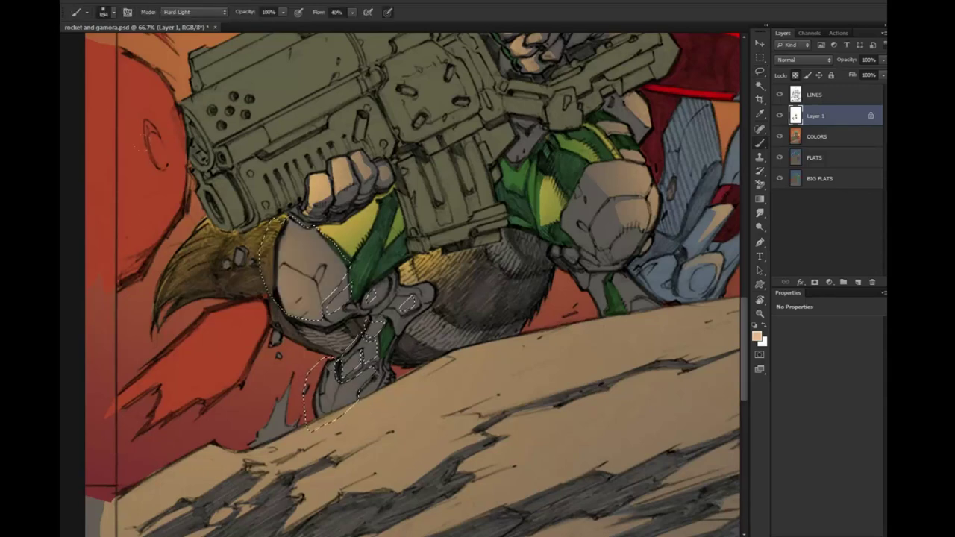
drag(287, 231, 336, 314)
drag(291, 228, 340, 310)
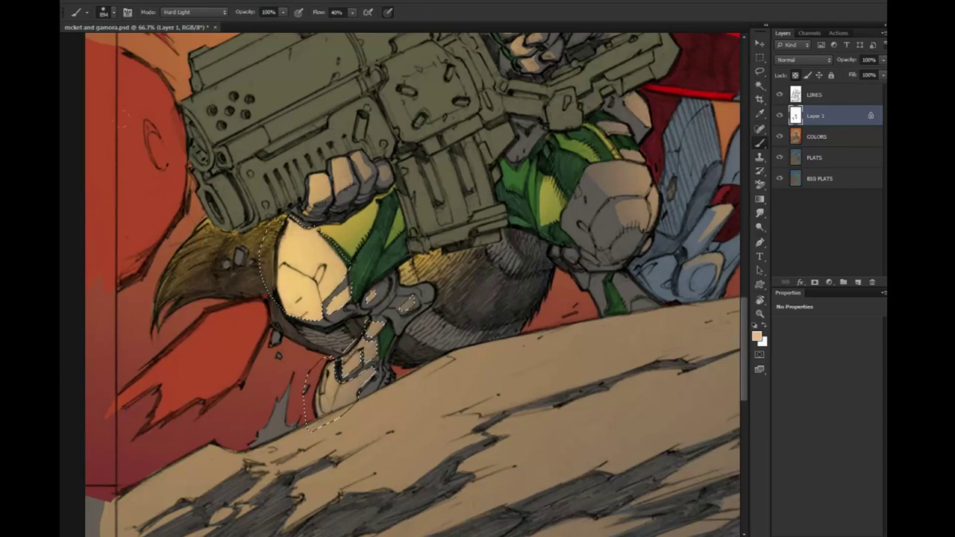
drag(336, 369, 370, 377)
key(l)
key(ctrl+d)
Zoom out to the whole illustration, then zoom back in on Rocket's shoulder
mouse_move(461, 248)
mouse_down()
mouse_move(394, 285)
mouse_move(336, 348)
mouse_up()
key(b)
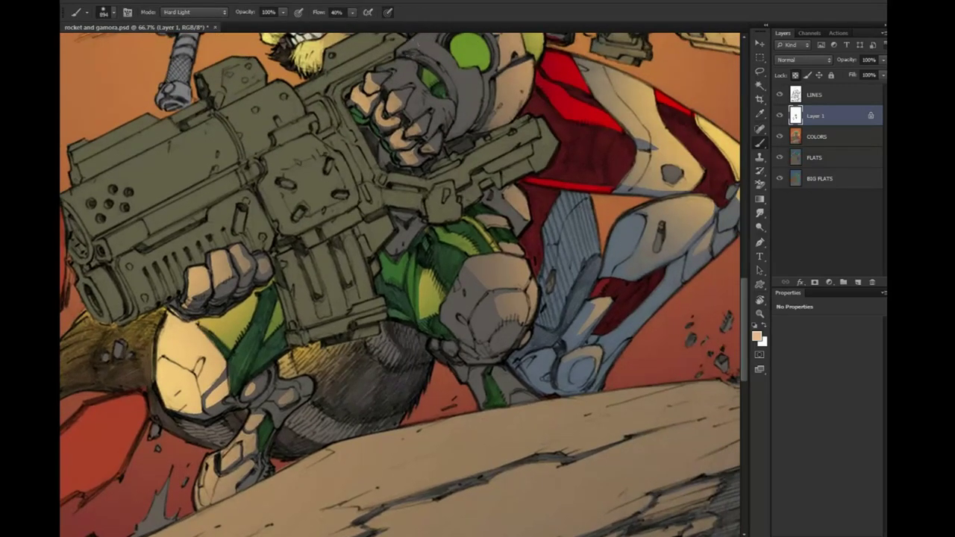
key(l)
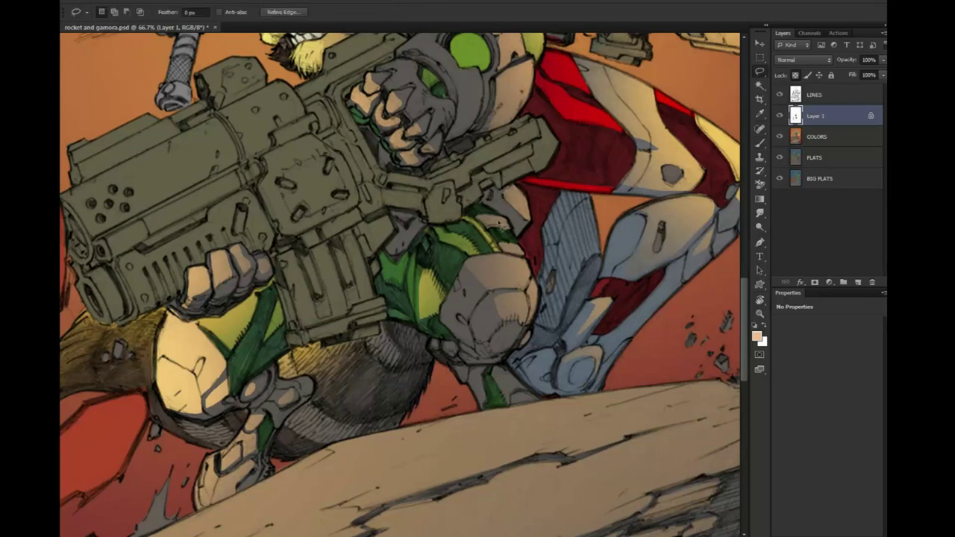
drag(494, 274, 548, 169)
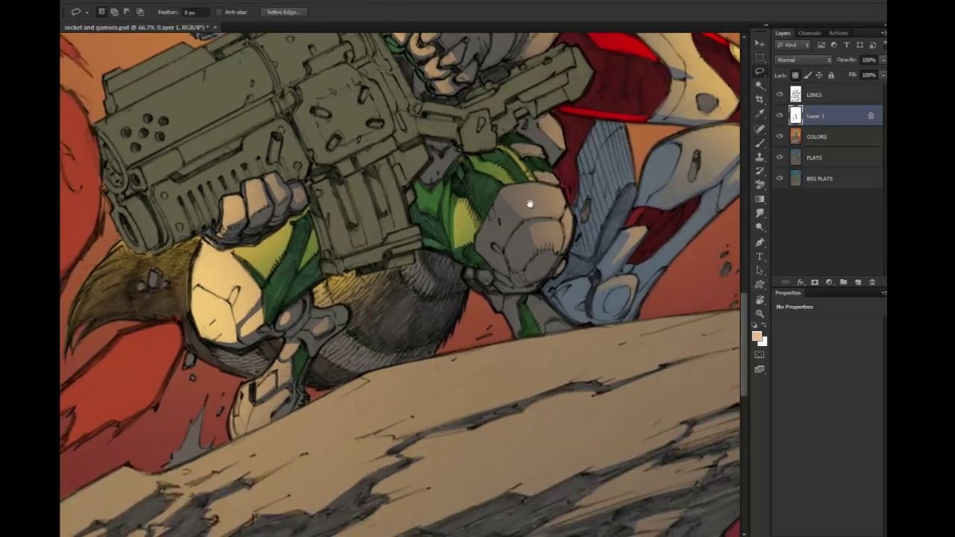
click(759, 313)
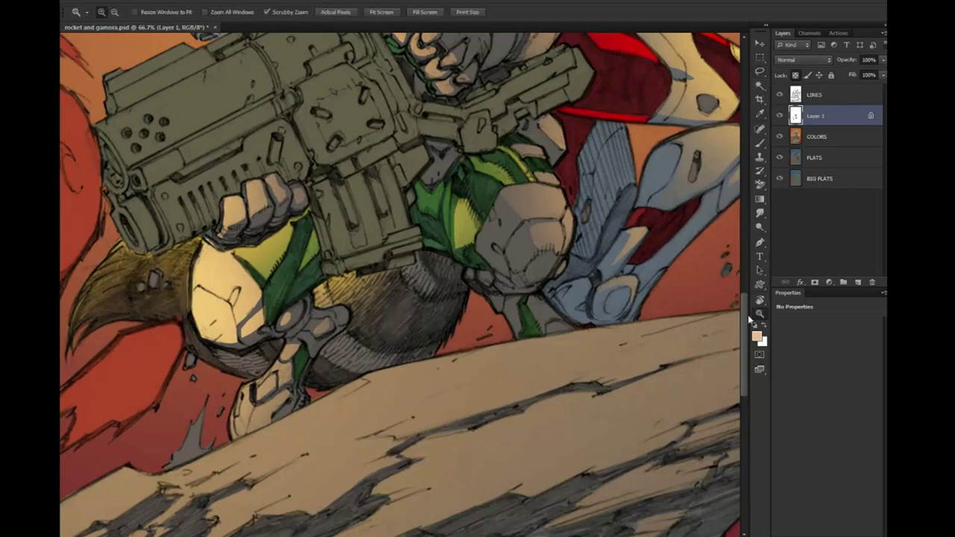
alt+click(531, 274)
drag(530, 274, 463, 183)
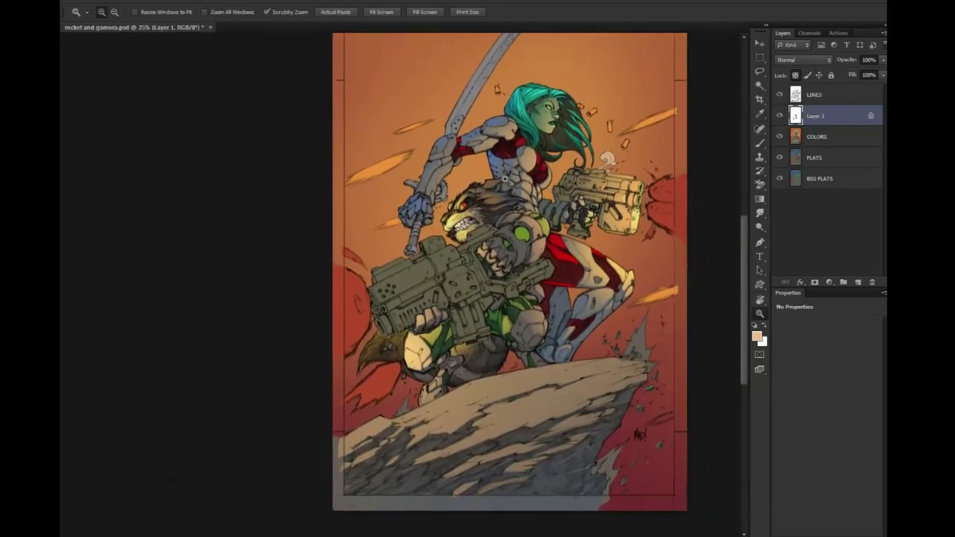
click(501, 263)
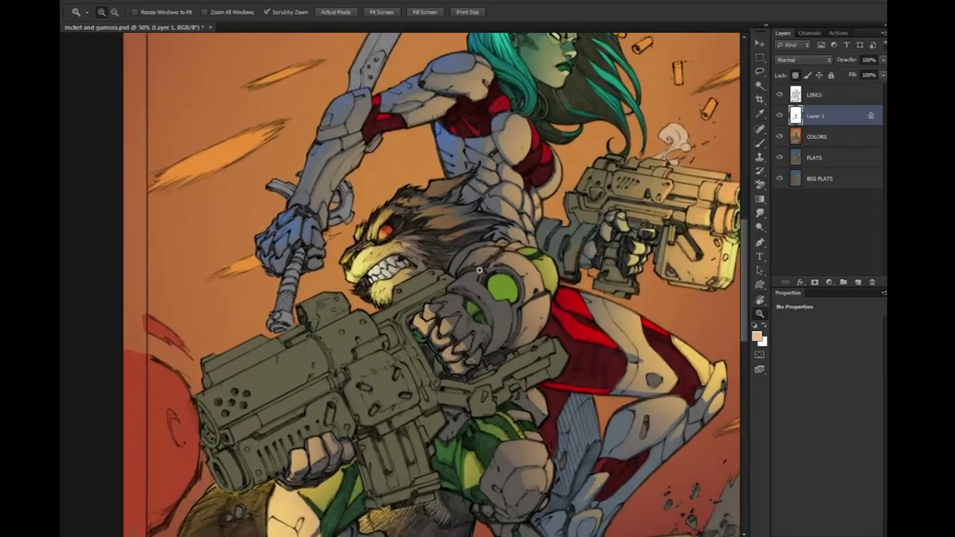
click(479, 270)
Select Rocket's upper fist and forearm and paint them with a greatly enlarged brush
key(l)
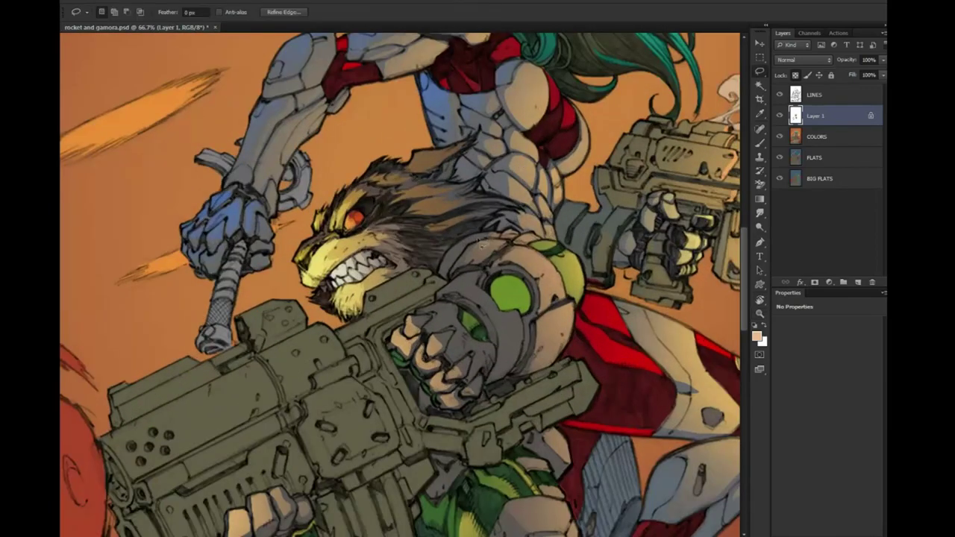
mouse_move(485, 235)
mouse_down()
mouse_move(449, 281)
mouse_move(470, 257)
mouse_move(489, 275)
mouse_move(446, 299)
mouse_move(491, 321)
mouse_move(506, 352)
mouse_move(530, 352)
mouse_move(527, 319)
mouse_move(486, 282)
mouse_move(512, 271)
mouse_move(450, 310)
mouse_move(419, 317)
mouse_move(436, 332)
mouse_move(462, 324)
mouse_move(440, 300)
mouse_move(421, 324)
mouse_move(448, 340)
mouse_move(463, 326)
mouse_move(466, 360)
mouse_move(484, 345)
mouse_move(477, 370)
mouse_move(491, 347)
mouse_move(464, 367)
mouse_move(485, 382)
mouse_move(506, 273)
mouse_move(437, 312)
mouse_up()
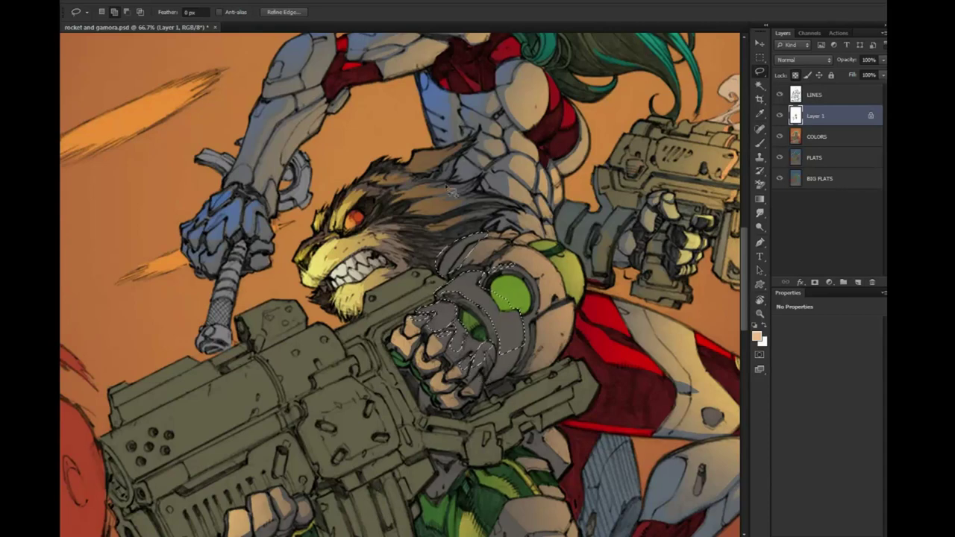
key(b)
key(b)
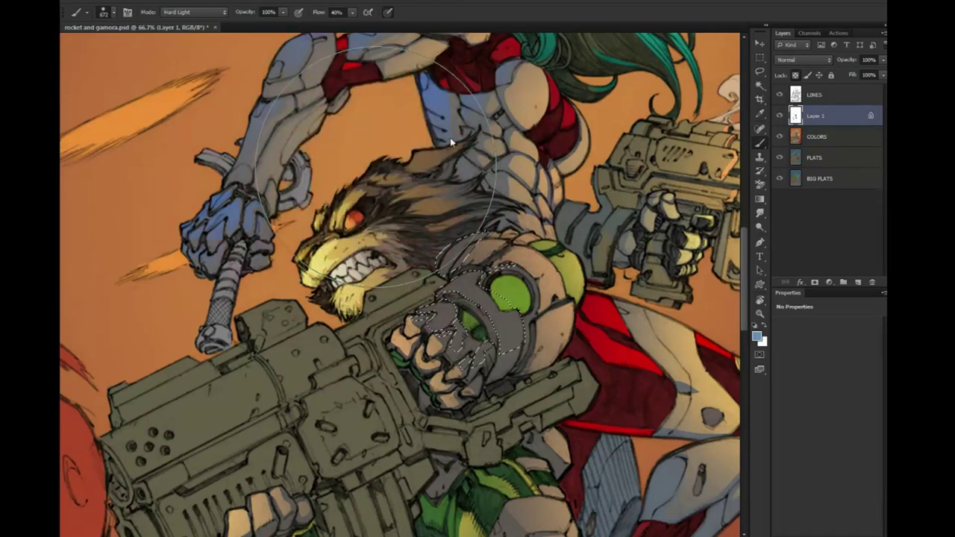
drag(450, 137, 458, 96)
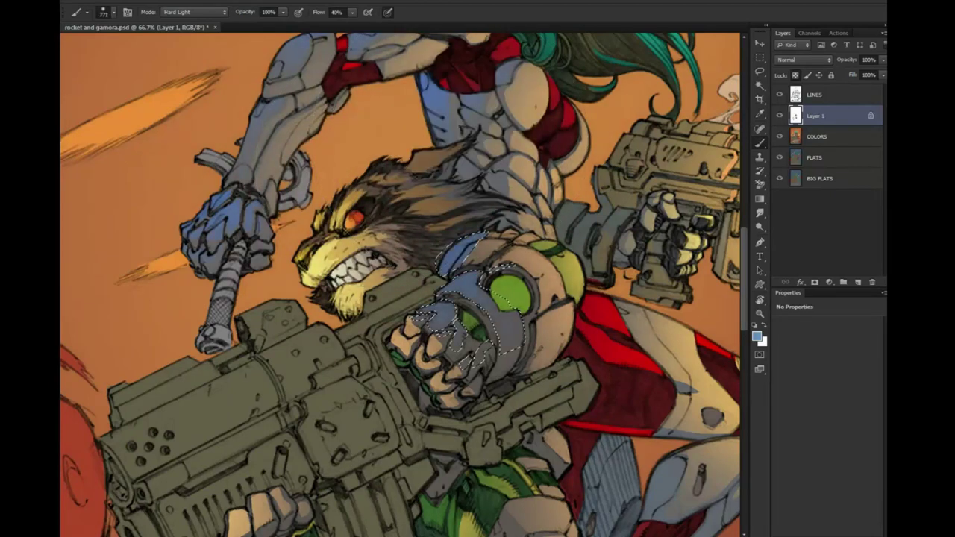
mouse_move(379, 292)
mouse_down()
mouse_move(415, 131)
mouse_move(462, 146)
mouse_up()
Select and paint the small armour piece at Rocket's waist, then zoom out
key(l)
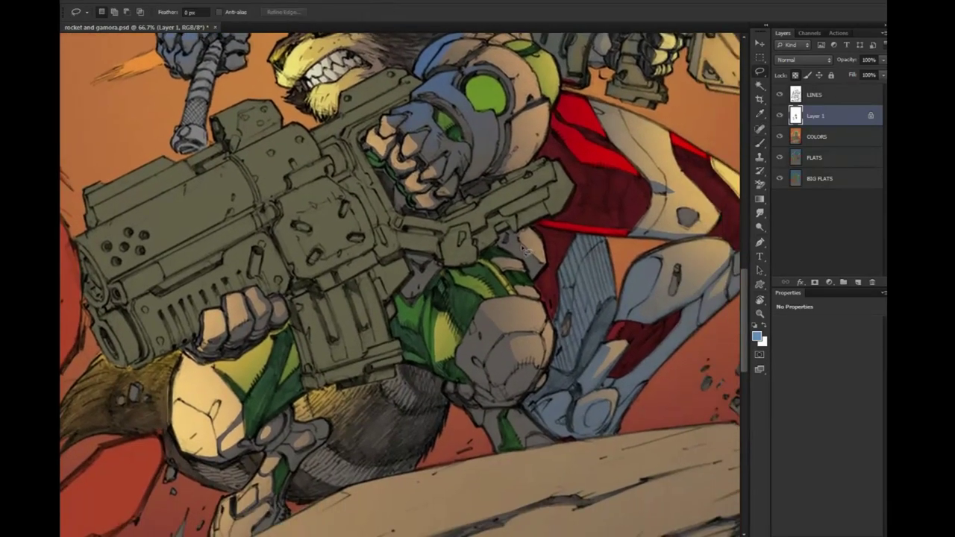
drag(339, 312, 404, 222)
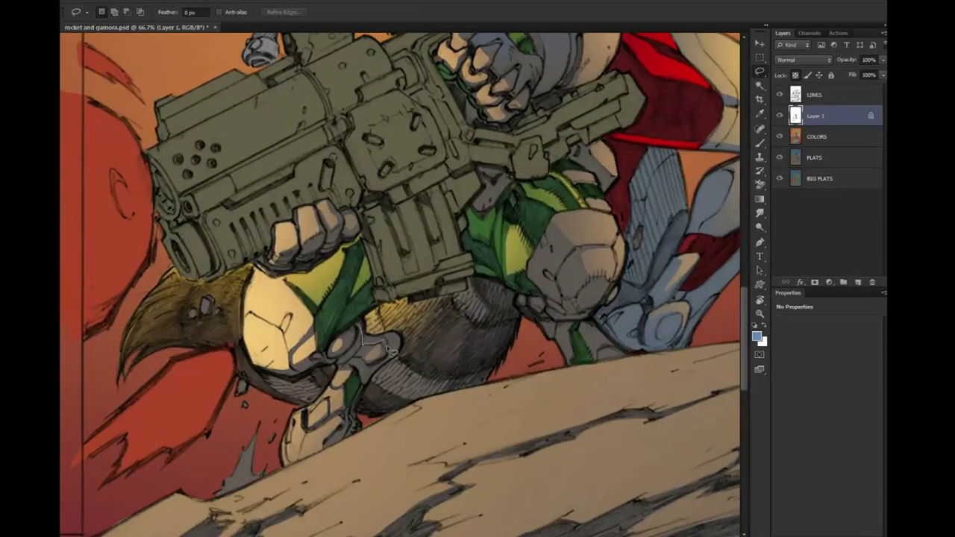
drag(390, 352, 366, 347)
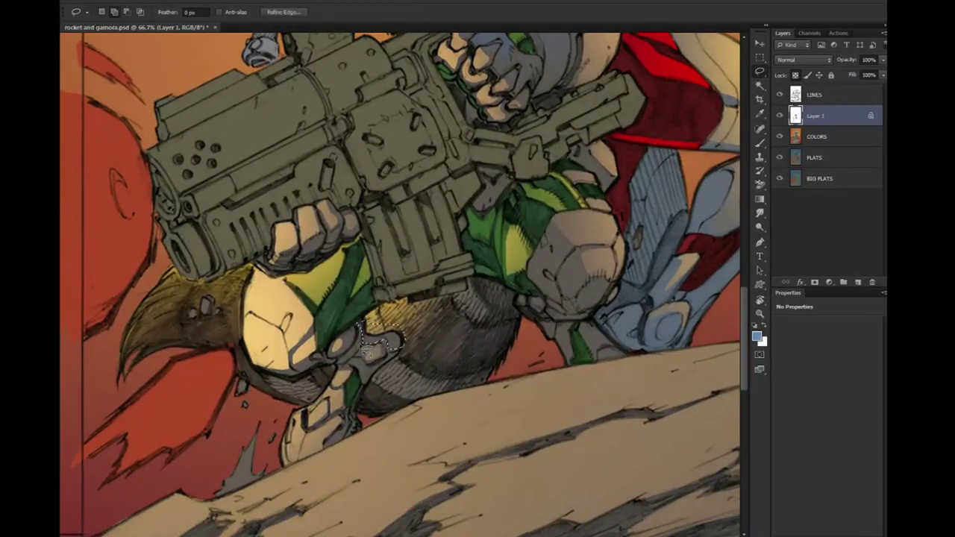
key(b)
key(z)
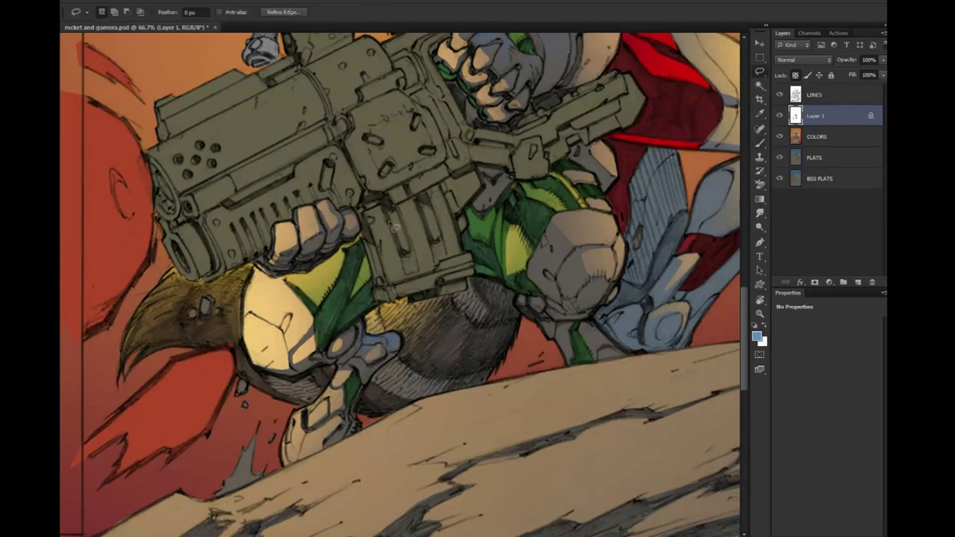
alt+click(659, 385)
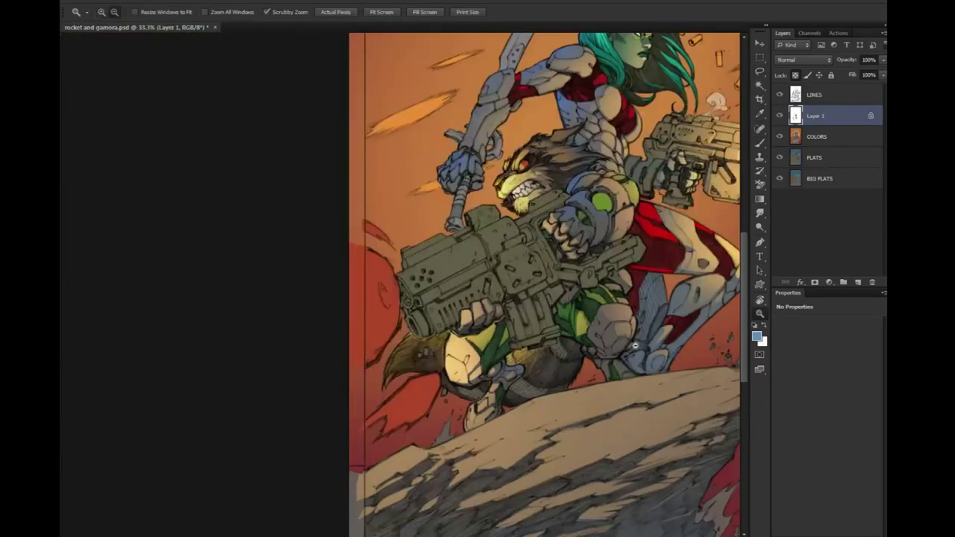
Recentre the artwork and zoom in on Rocket and his gun
alt+click(658, 385)
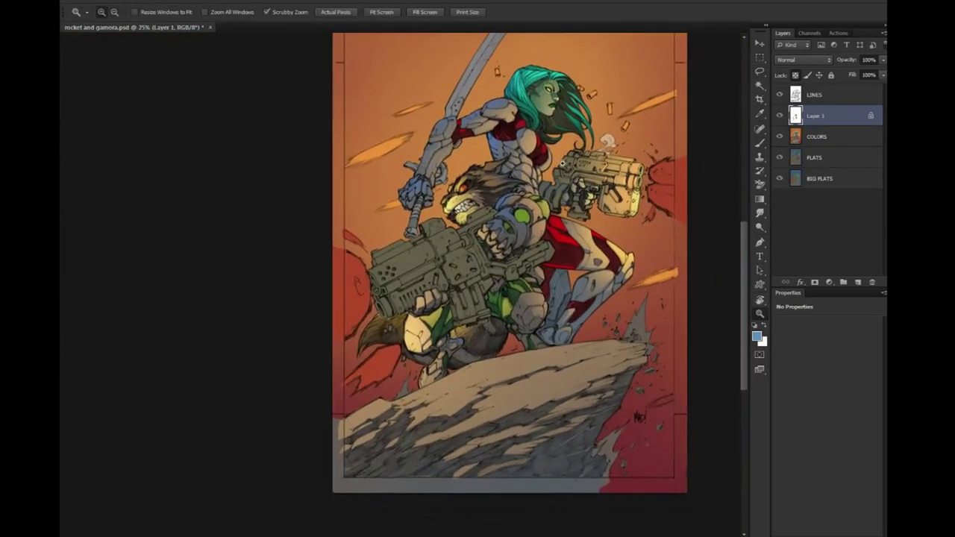
click(518, 241)
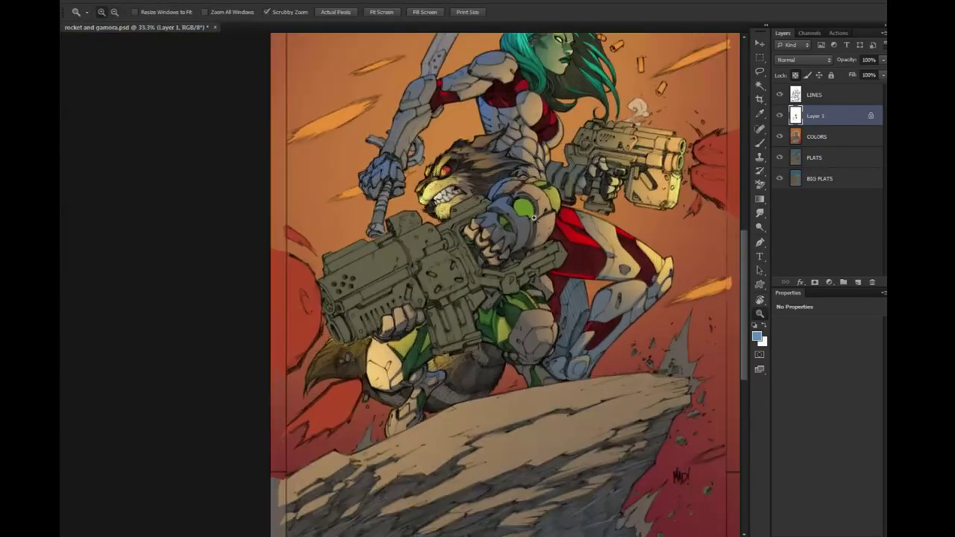
drag(527, 213, 467, 211)
click(454, 319)
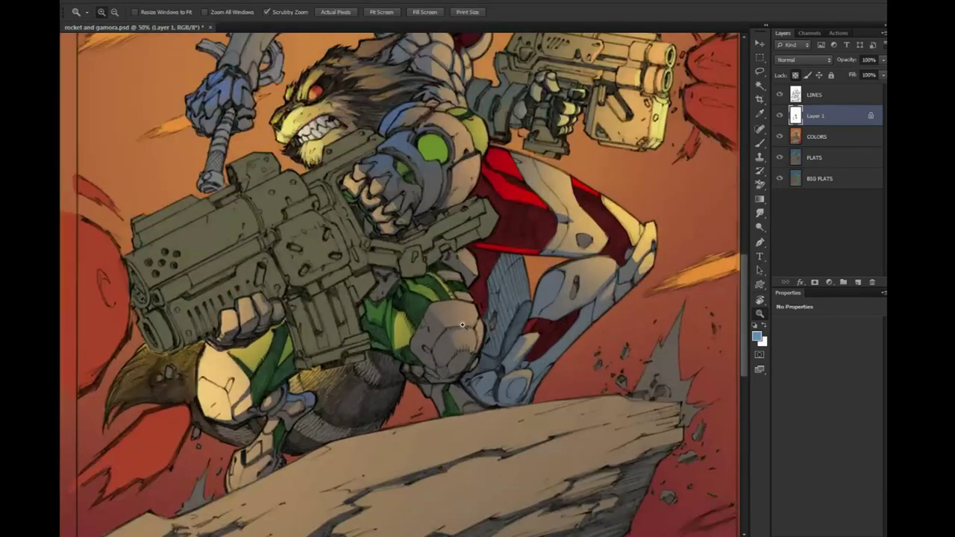
Paint with a Normal brush at 20% opacity, 50% flow, about 1002 px, then deselect
key(b)
key(ctrl+h)
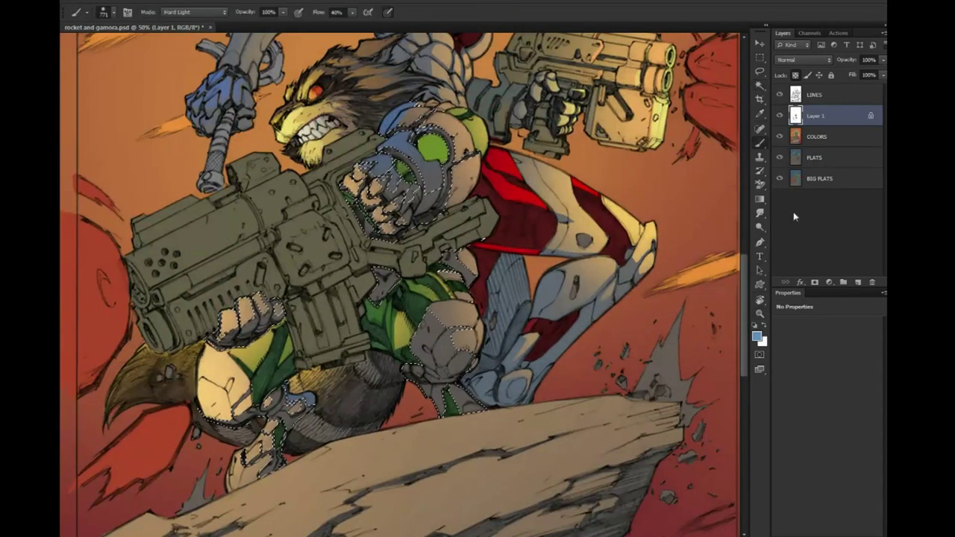
key(shift+alt+n)
key(2)
key(shift+5)
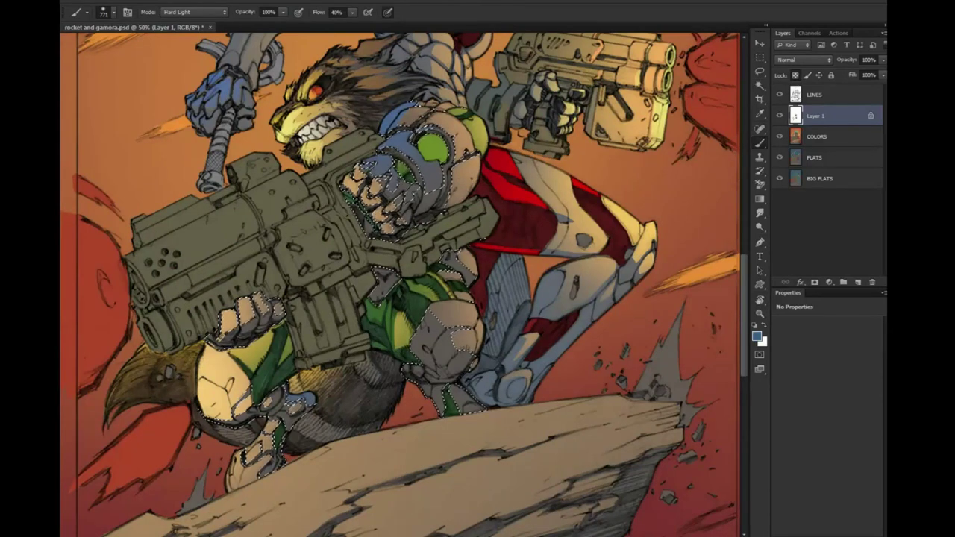
drag(533, 408, 540, 386)
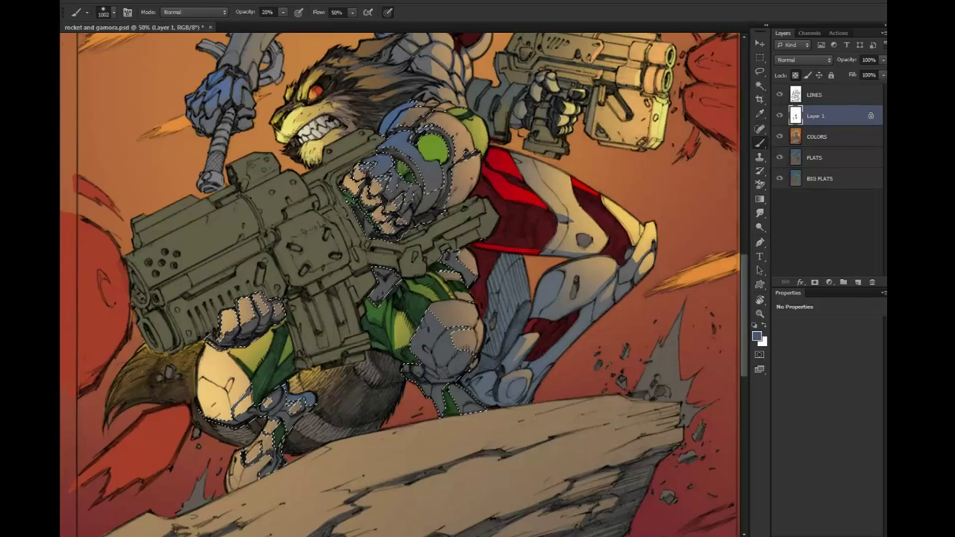
key(ctrl+d)
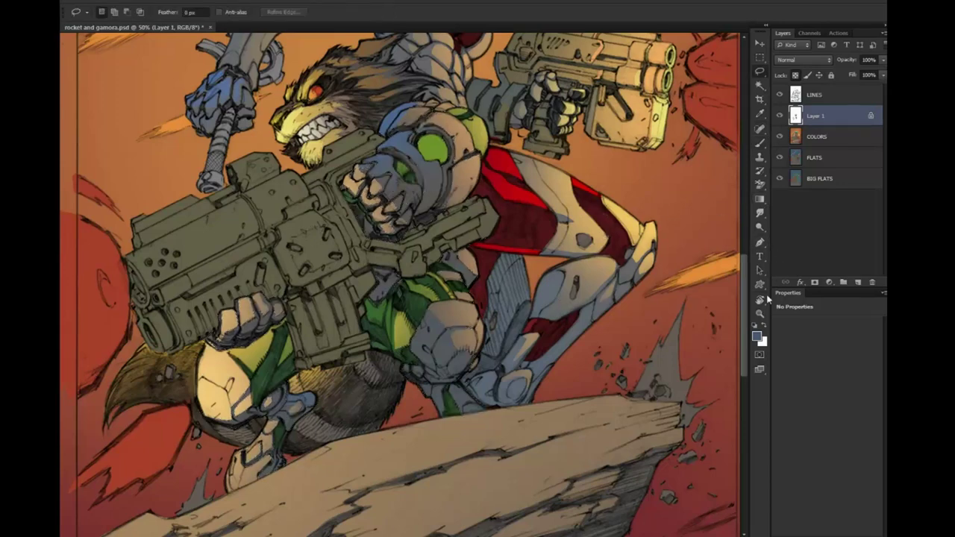
Zoom out to 25% to see the whole Rocket and Gamora illustration
click(759, 313)
alt+click(672, 366)
alt+click(668, 313)
alt+click(661, 256)
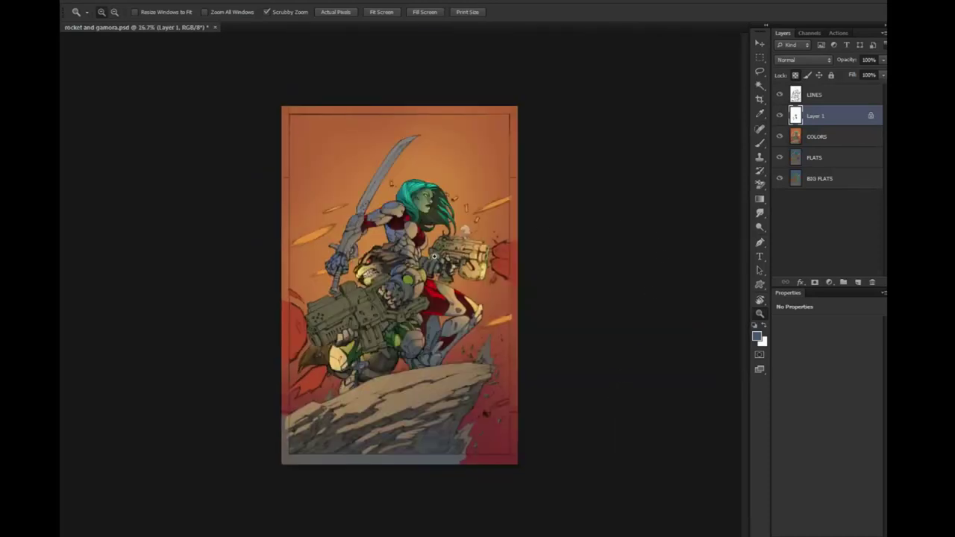
click(433, 289)
click(429, 280)
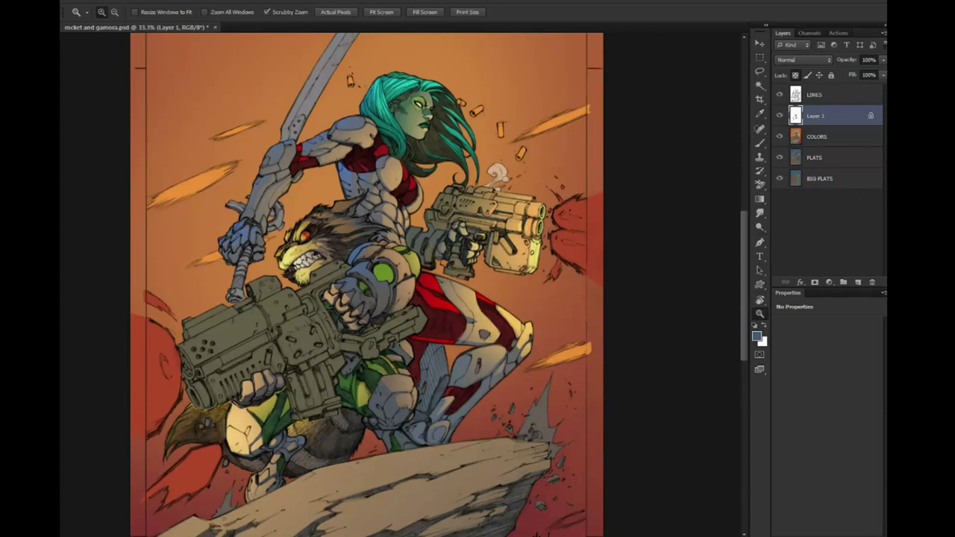
alt+click(650, 352)
Magic Wand the FLATS regions and copy the merged artwork to Layer 2 above COLORS
drag(634, 352, 539, 276)
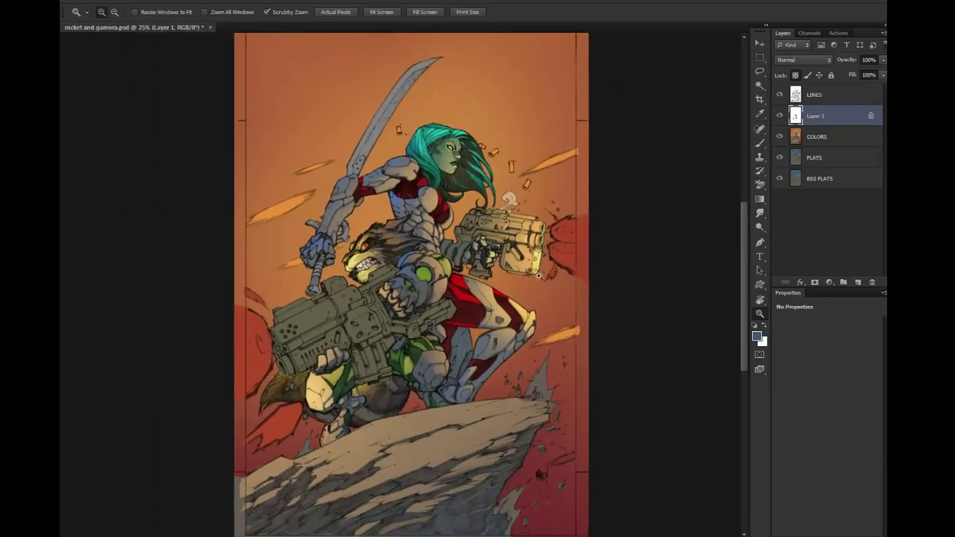
alt+click(538, 276)
key(w)
key(alt+bracketleft)
key(alt+bracketleft)
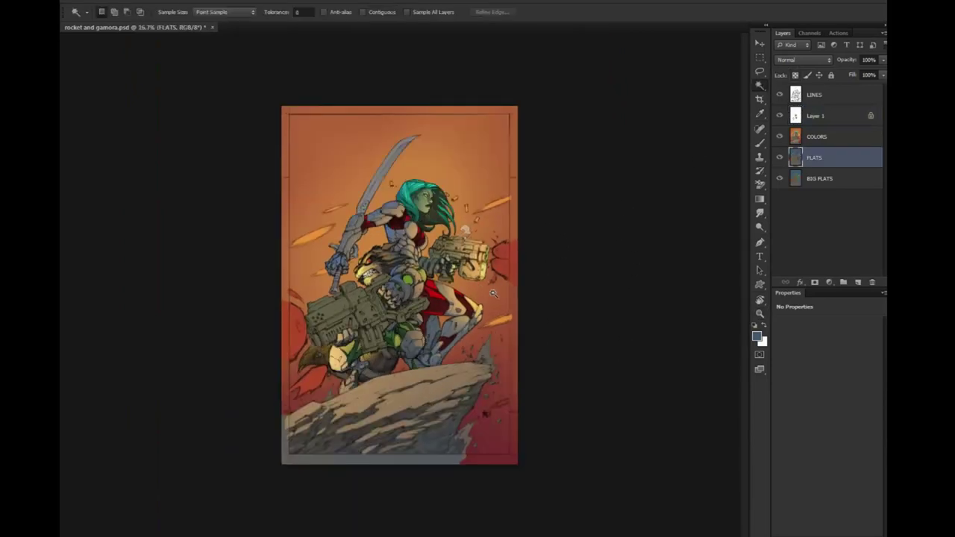
click(493, 294)
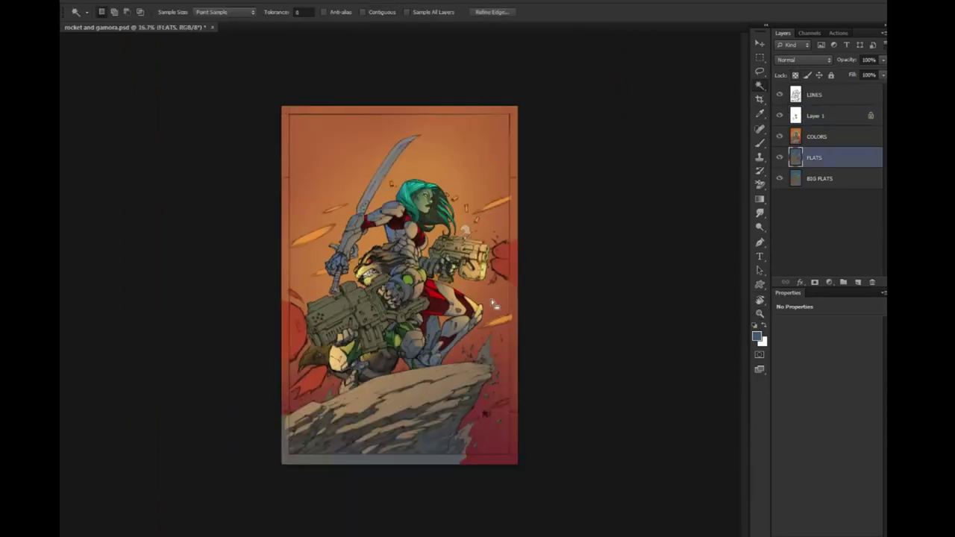
click(836, 134)
key(ctrl+j)
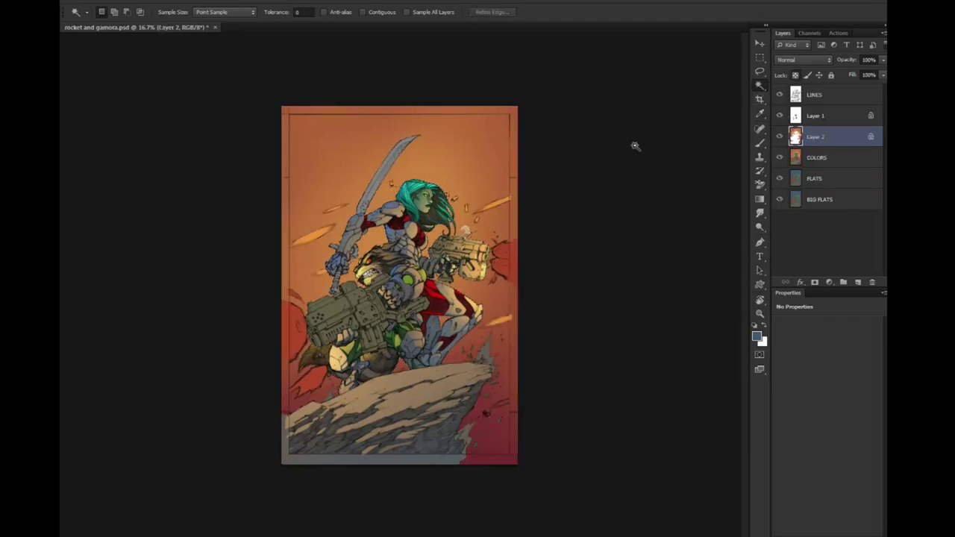
In Hue/Saturation, set Saturation to -19 and Lightness to +22
key(ctrl+u)
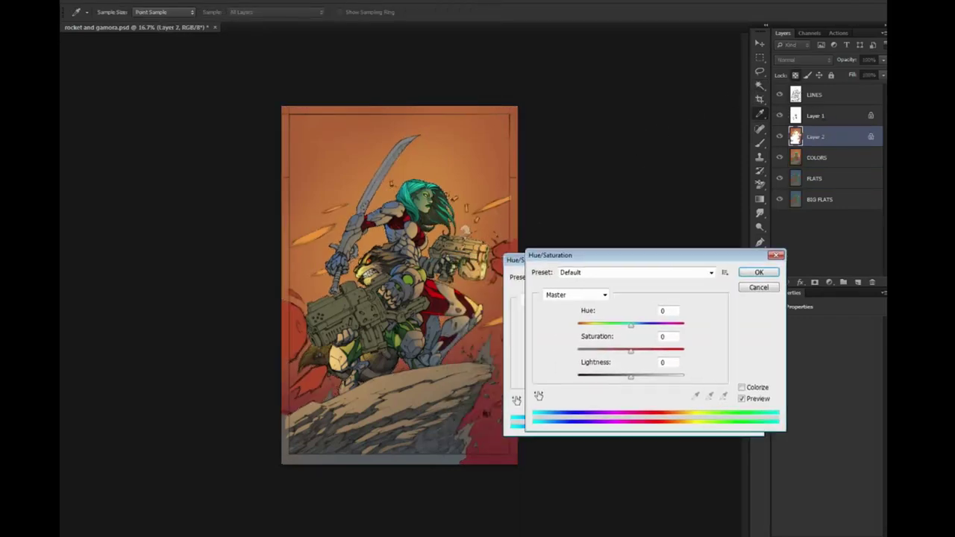
drag(522, 262, 605, 253)
key(shift+Down)
key(shift+Down)
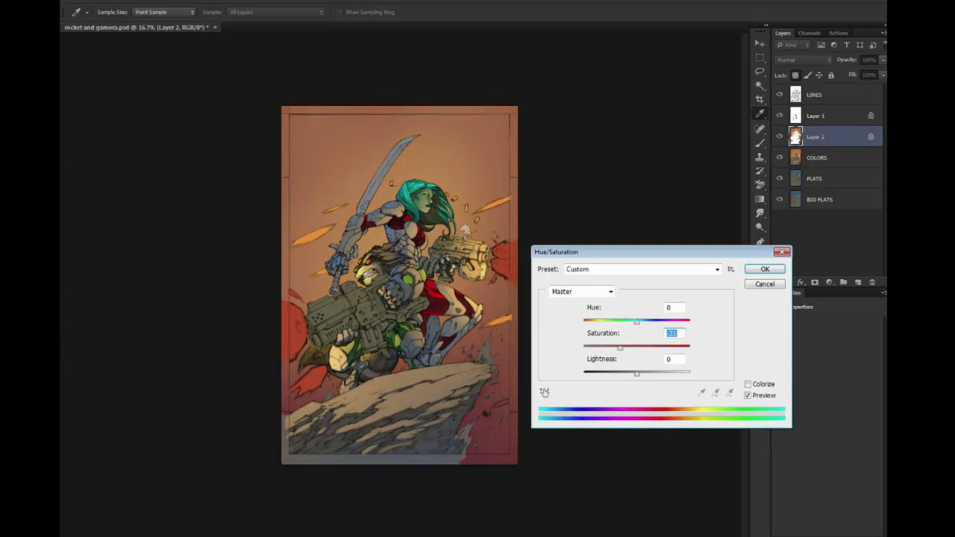
key(Tab)
key(shift+Up)
key(shift+Up)
key(Up)
key(Up)
key(Up)
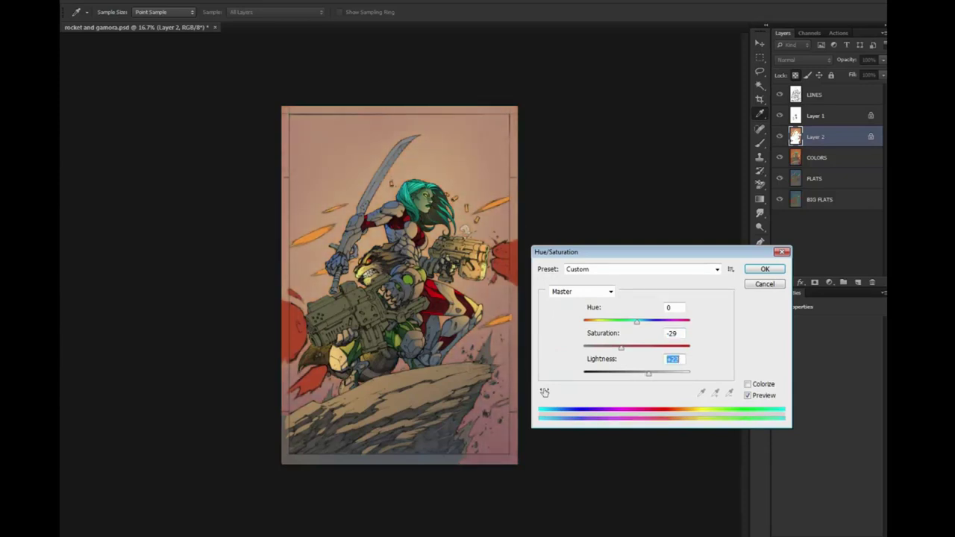
key(shift+Tab)
key(shift+Up)
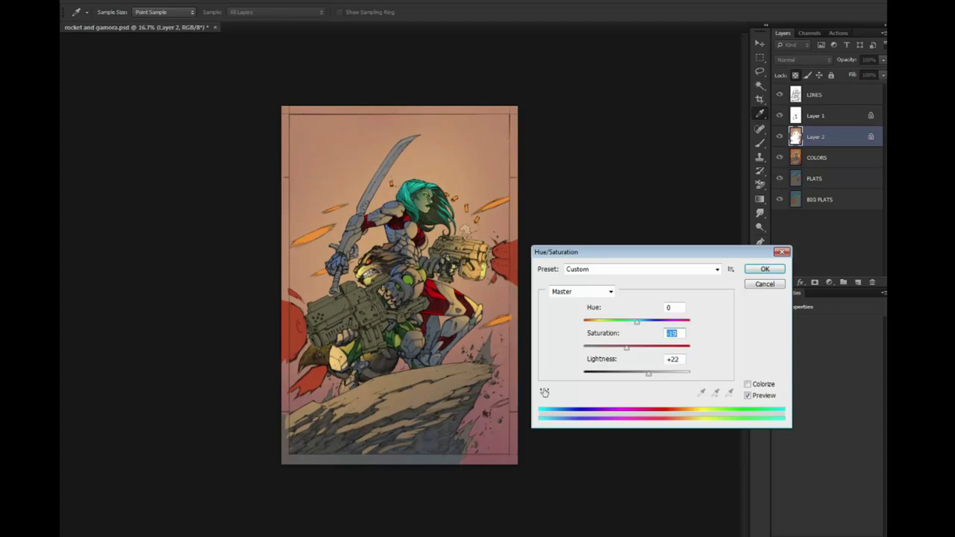
Set Hue to +8 and apply the Hue/Saturation adjustment
key(shift+Tab)
key(shift+Up)
key(Up)
key(Up)
key(Up)
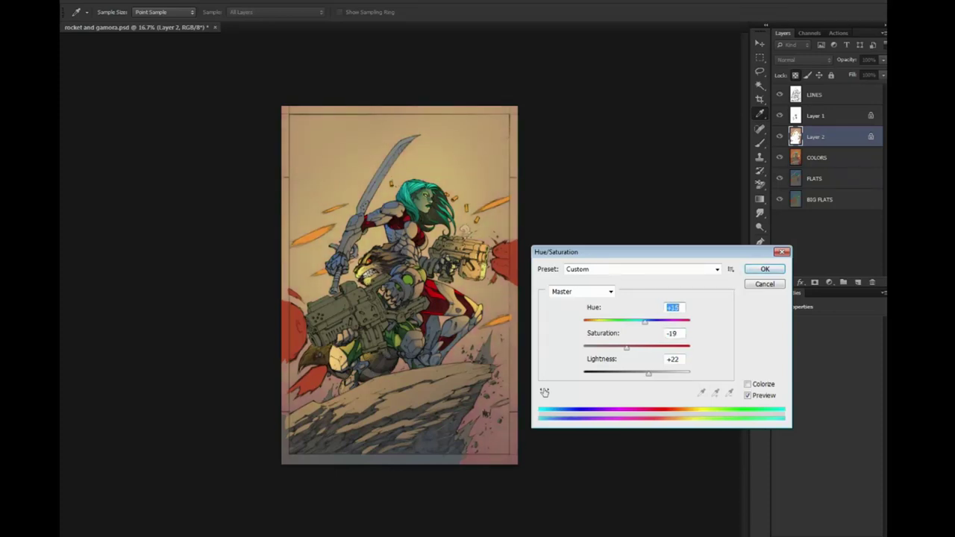
key(Up)
key(Up)
key(Up)
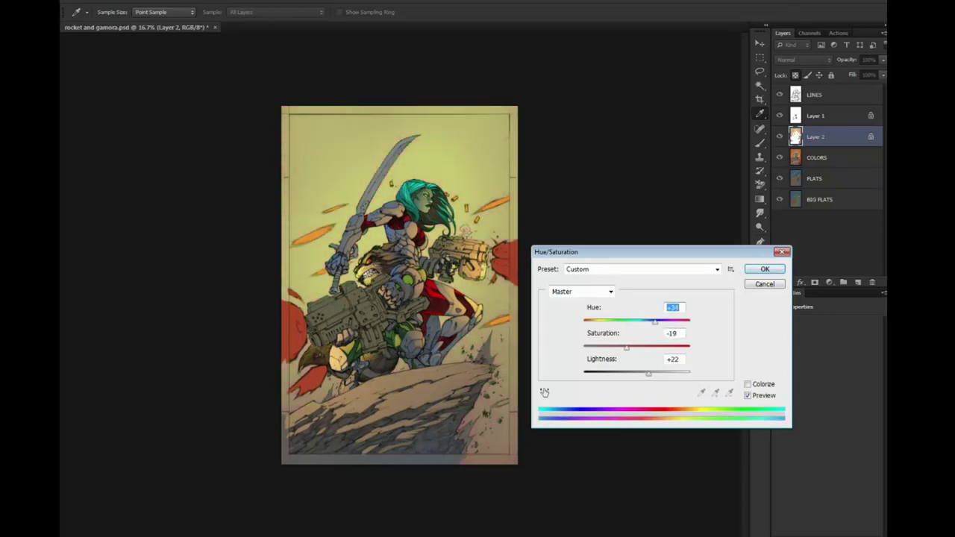
key(shift+Down)
key(shift+Down)
key(shift+Down)
key(Down)
key(Down)
key(Down)
key(shift+Up)
key(Up)
key(Up)
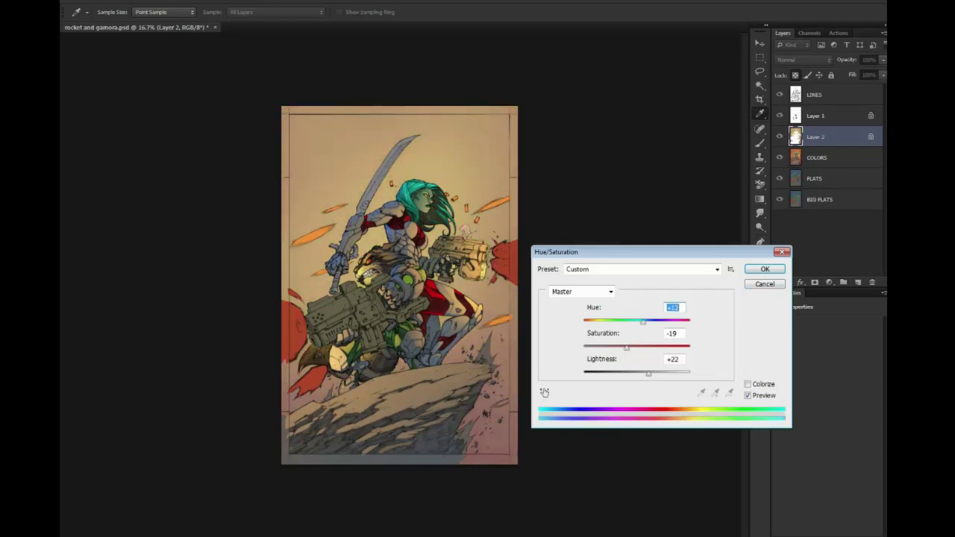
text(0)
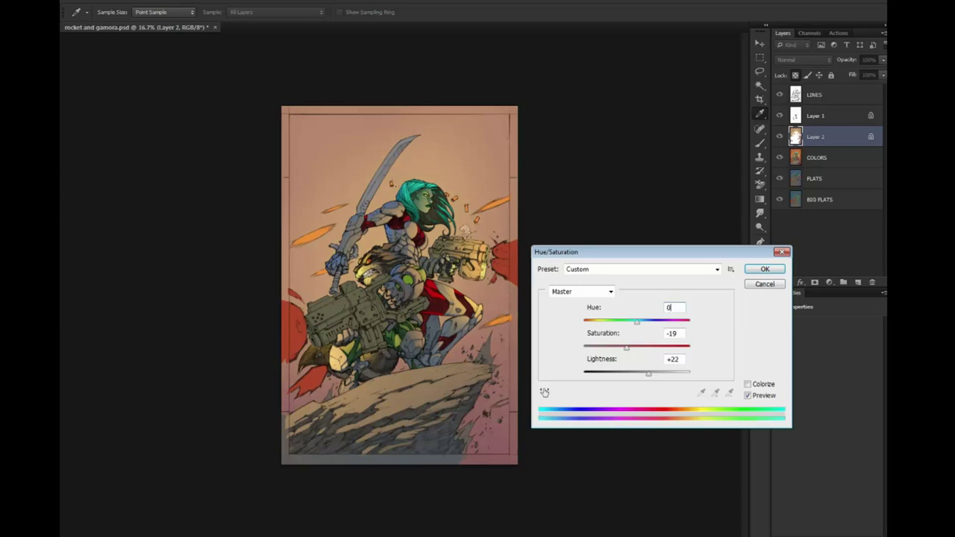
key(Up)
key(Up)
key(Up)
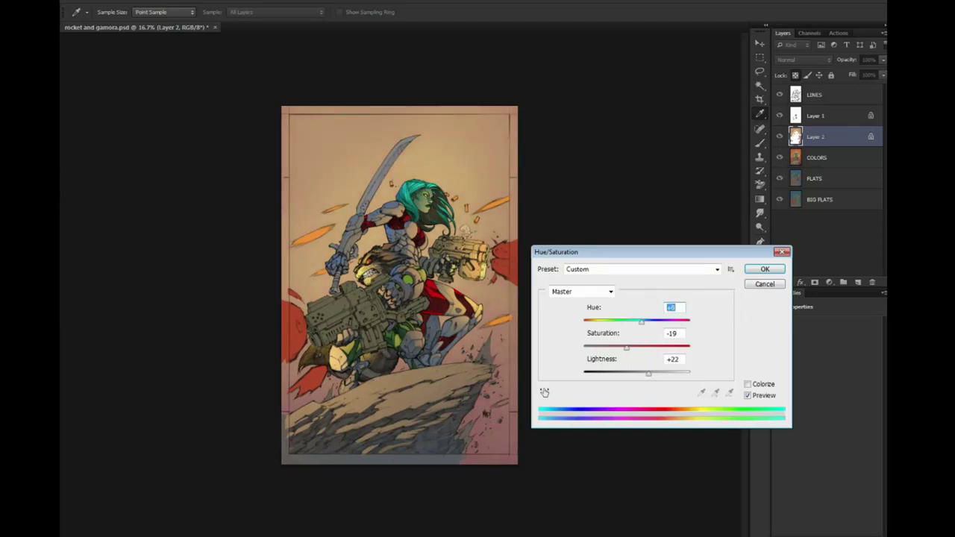
key(Return)
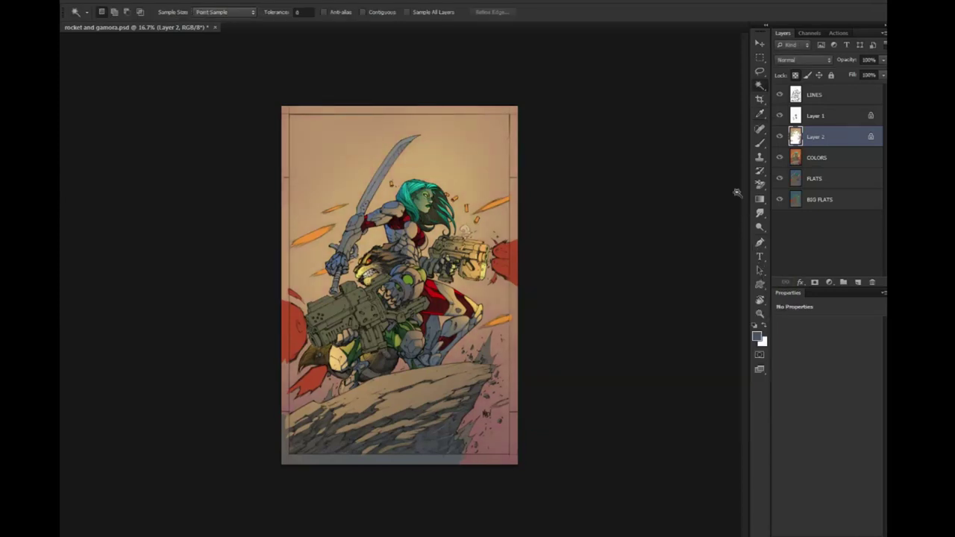
key(g)
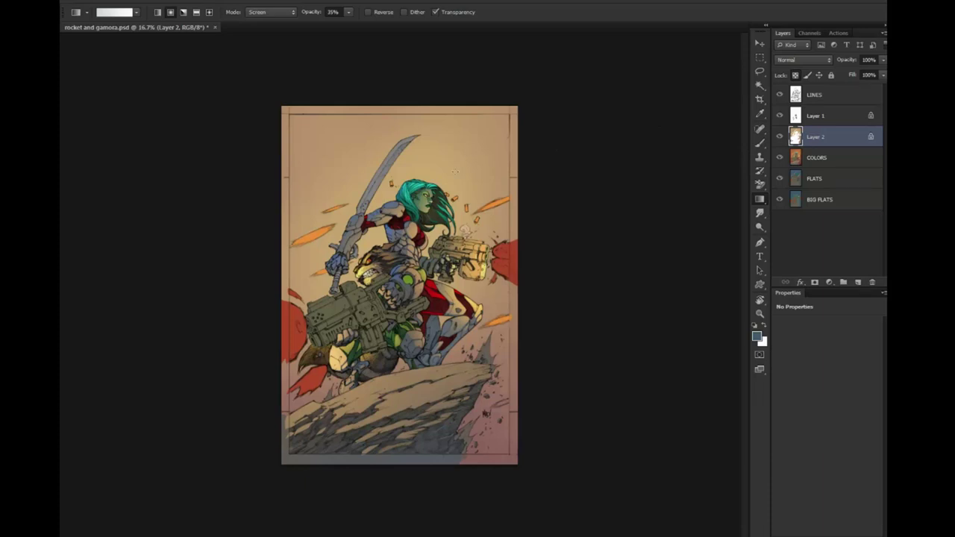
Zoom to 33.3% on the characters and Magic Wand-select the flat background around them
key(z)
click(388, 321)
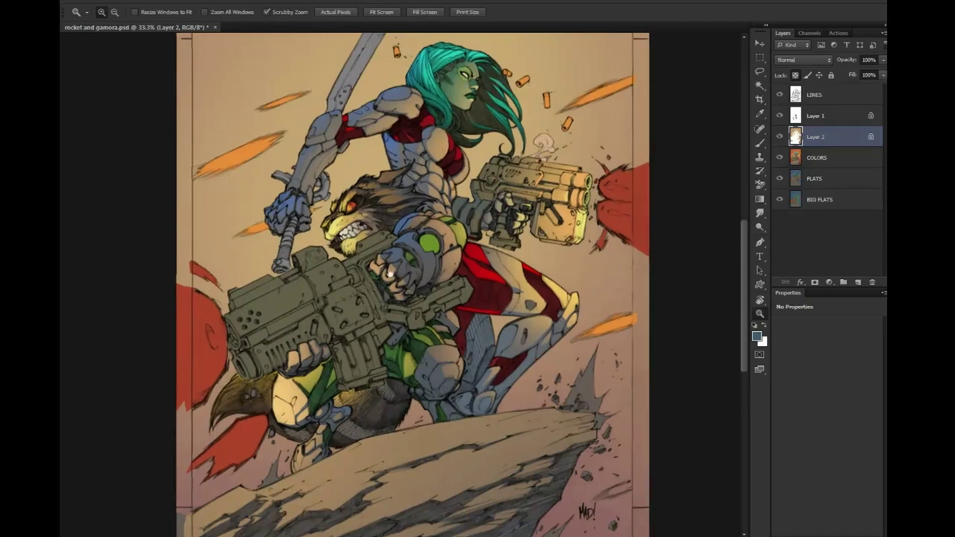
drag(349, 300, 416, 232)
key(w)
click(503, 198)
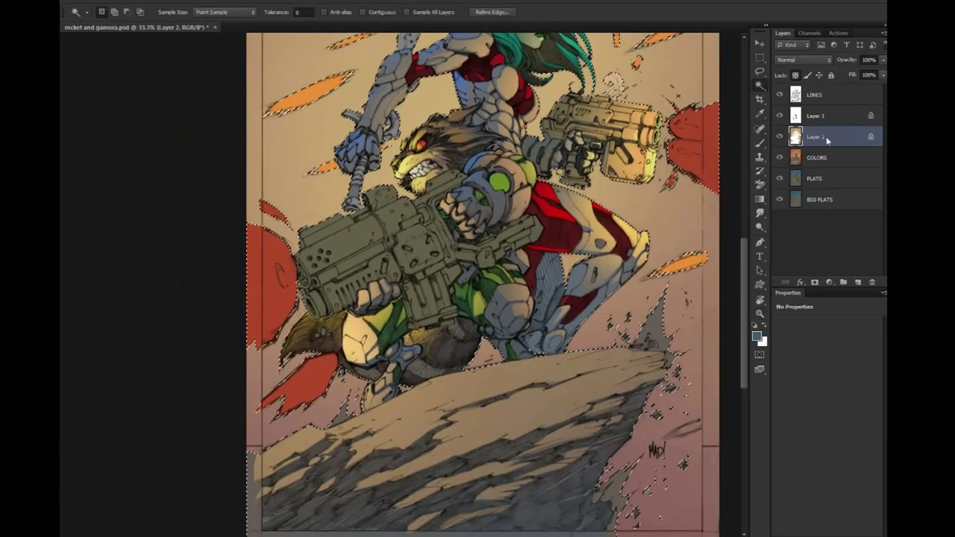
Merge Layer 2 and then Layer 1 down into COLORS, clearing the selection between
right_click(825, 137)
click(840, 380)
click(159, 241)
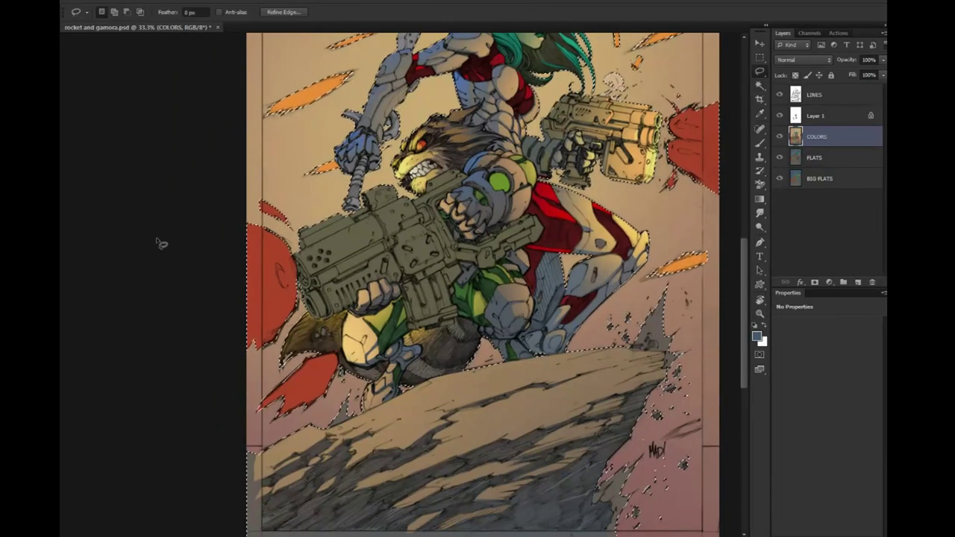
right_click(821, 120)
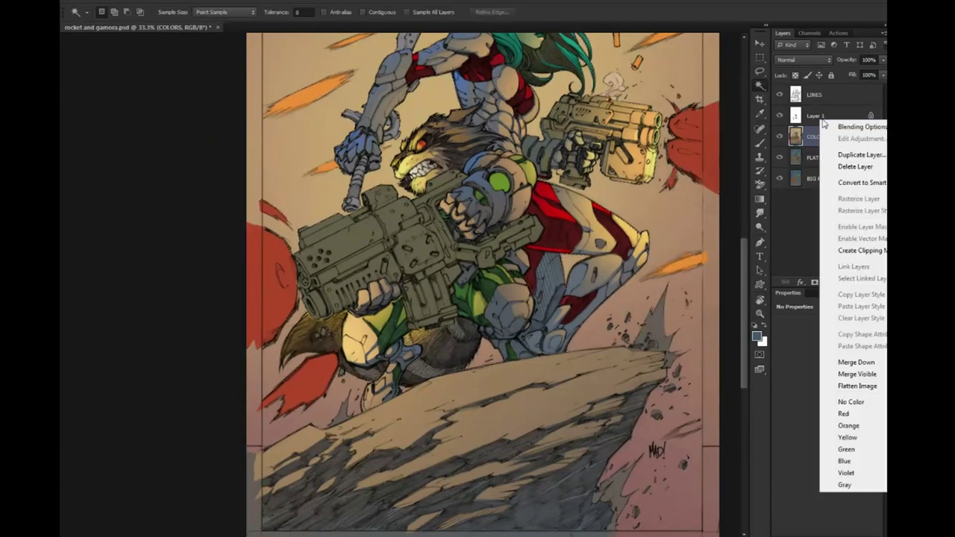
click(856, 362)
Copy Rocket's olive gun onto its own layer with Ctrl+J and zoom in on it
click(400, 228)
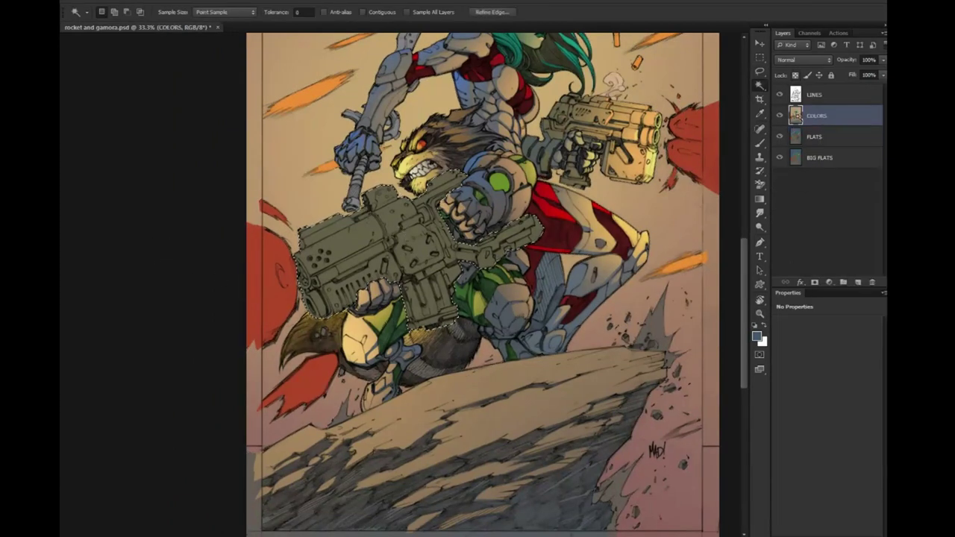
key(ctrl+j)
key(z)
click(418, 237)
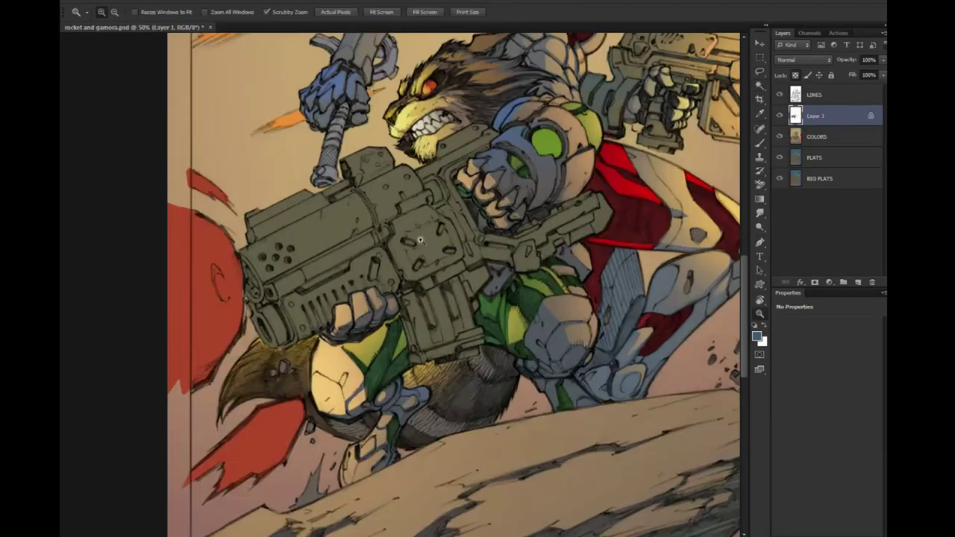
drag(421, 205, 403, 235)
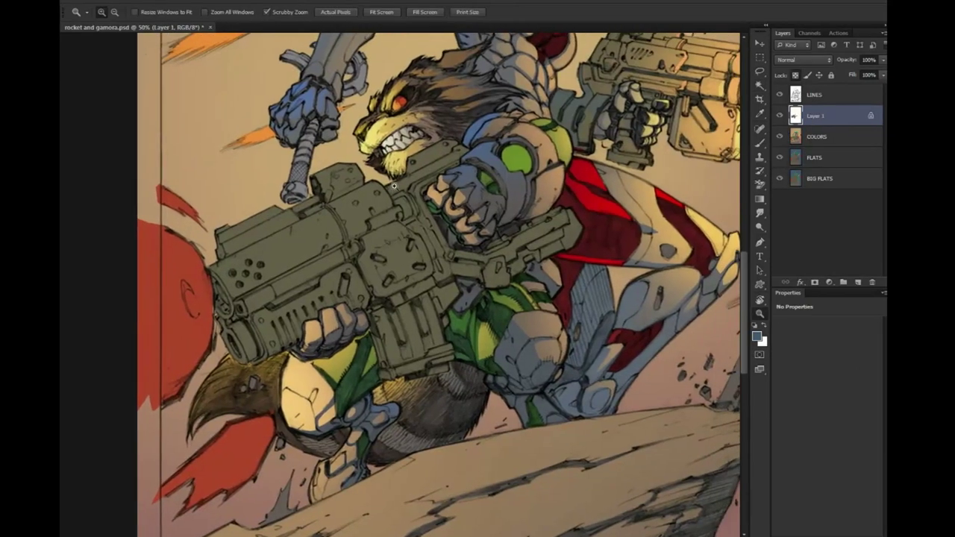
click(394, 187)
Begin a Polygonal Lasso outline around a section of the gun
key(l)
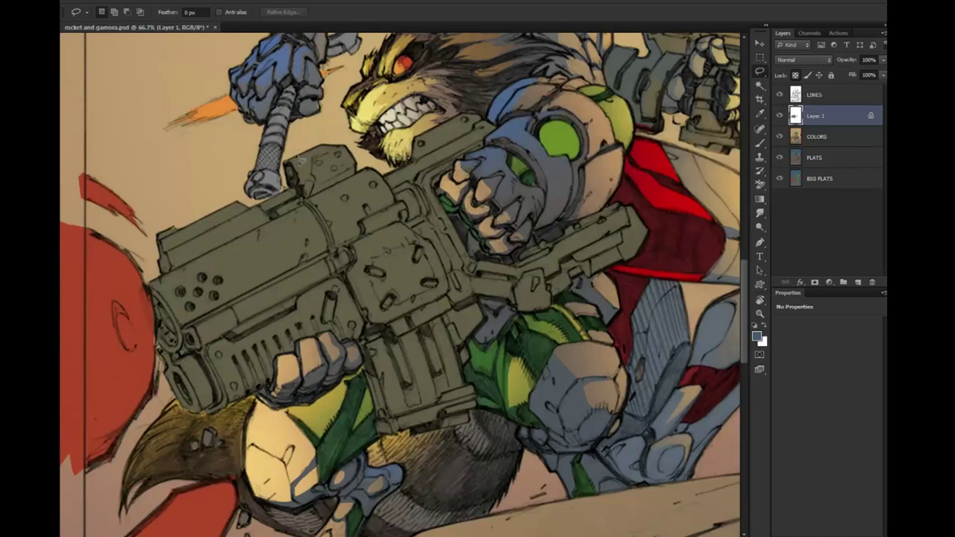
key(z)
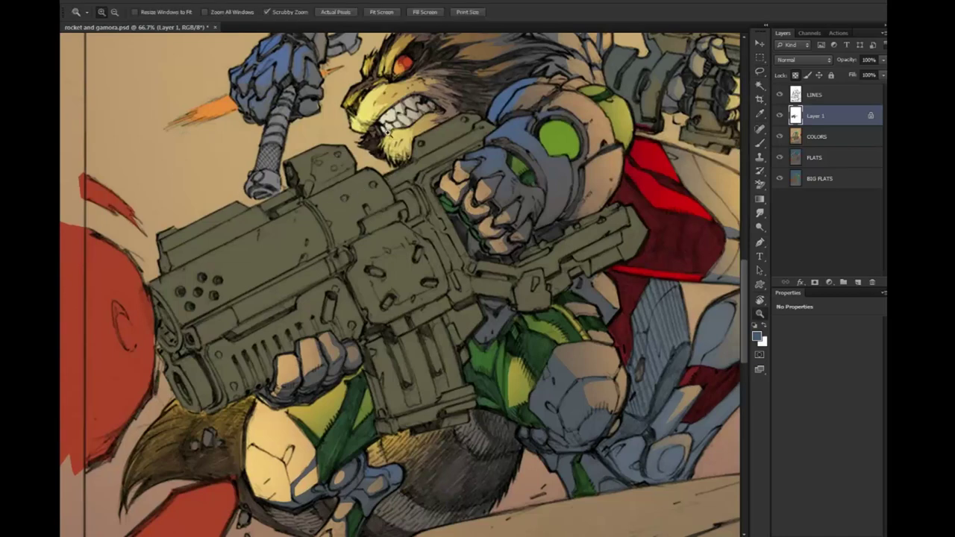
right_click(760, 72)
click(798, 83)
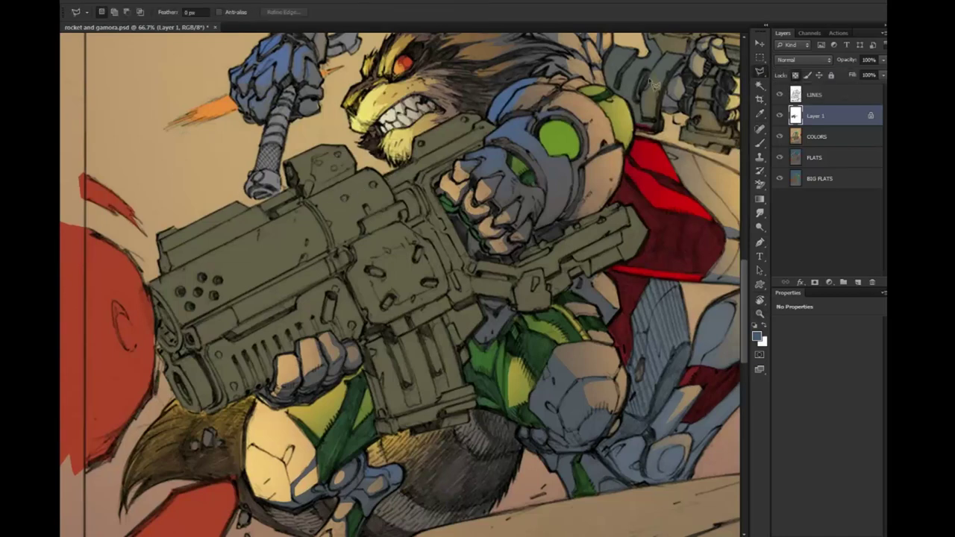
click(358, 175)
click(304, 198)
Add the remaining corners and close the polygonal outline around the gun's middle block
click(327, 247)
click(354, 247)
click(347, 267)
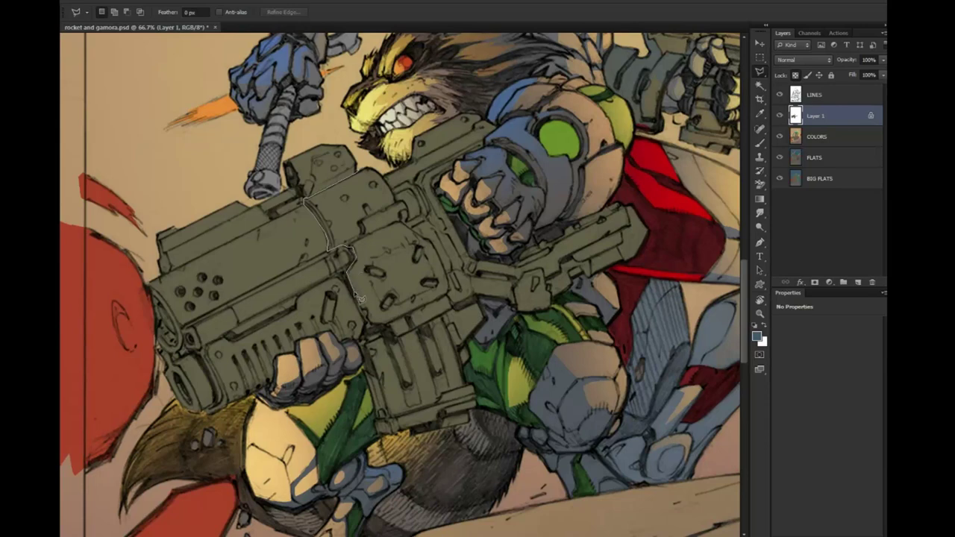
click(368, 323)
click(449, 290)
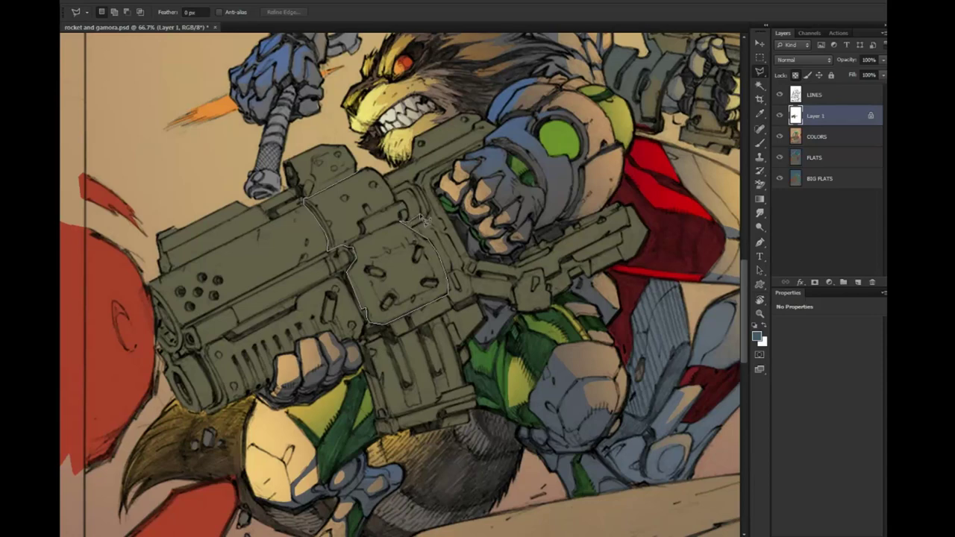
click(417, 198)
click(369, 173)
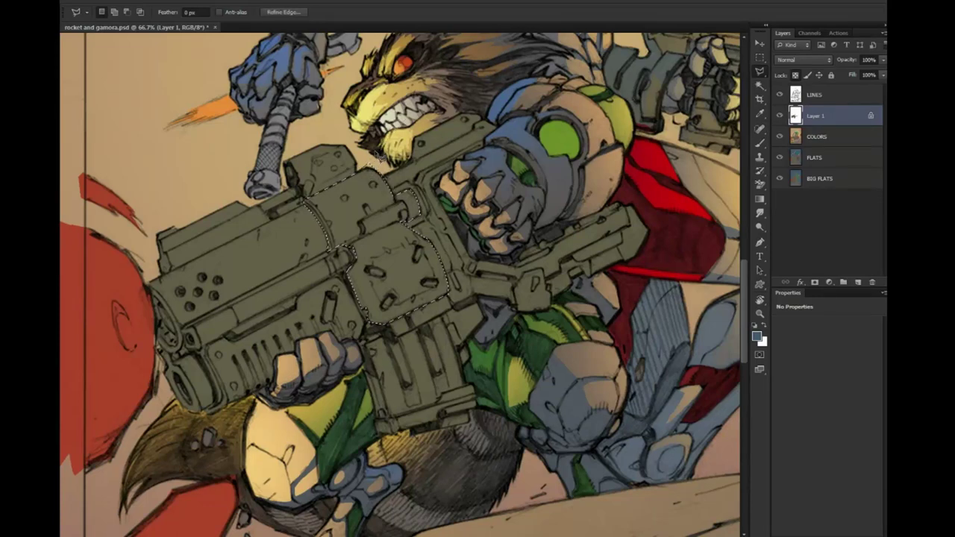
Recolour the selected gun block with Hue/Saturation at Hue -98, Saturation -57, then deselect
key(ctrl+u)
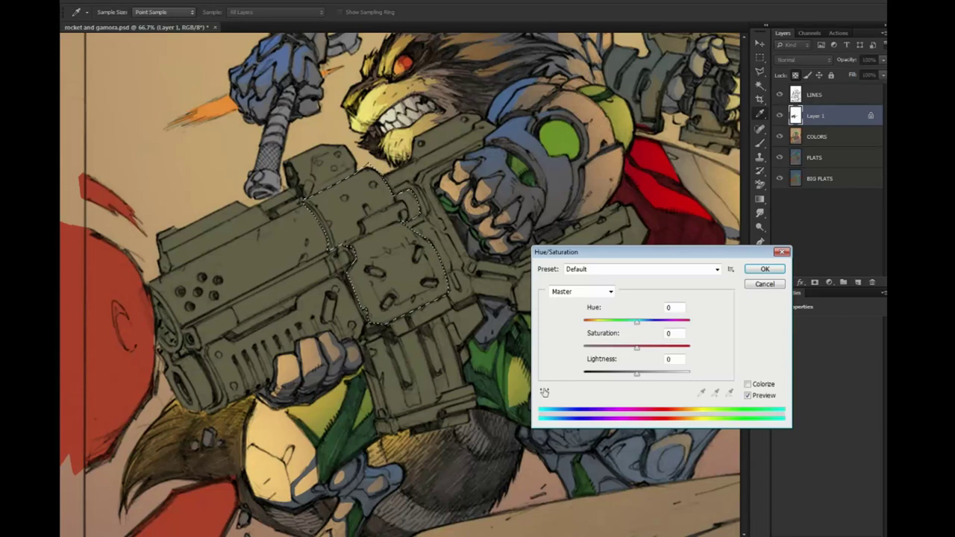
key(shift+Up)
key(Up)
key(Up)
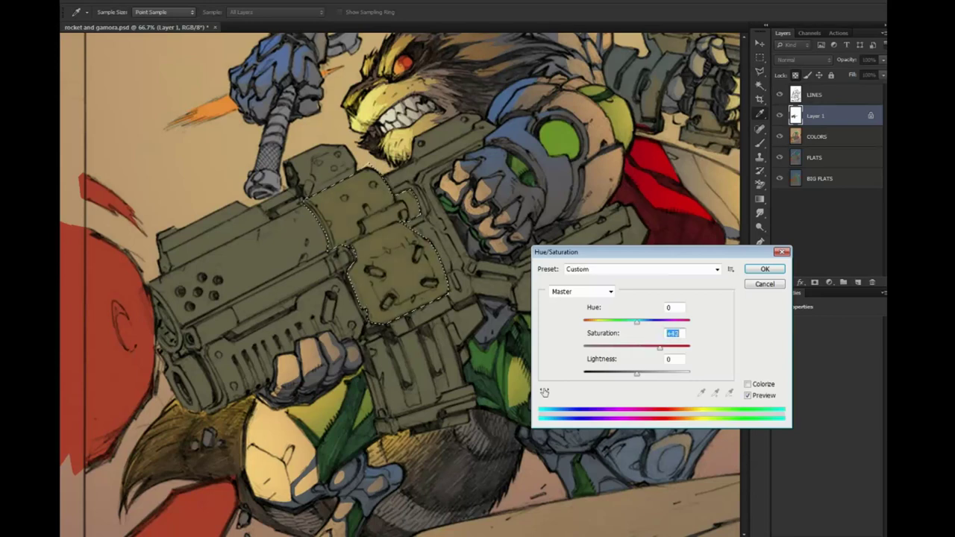
key(Up)
key(shift+Tab)
key(Up)
key(Up)
key(Up)
key(Up)
key(Up)
key(shift+Down)
key(shift+Down)
key(shift+Down)
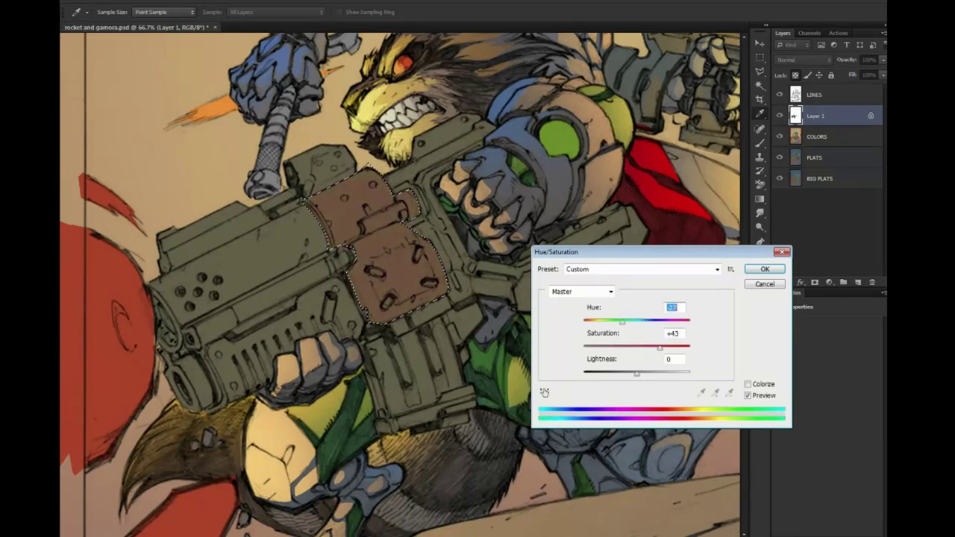
key(shift+Down)
key(shift+Down)
key(shift+Down)
key(shift+Down)
key(shift+Down)
key(shift+Down)
key(shift+Down)
key(Down)
key(Down)
key(Down)
key(shift+Down)
key(shift+Down)
key(shift+Down)
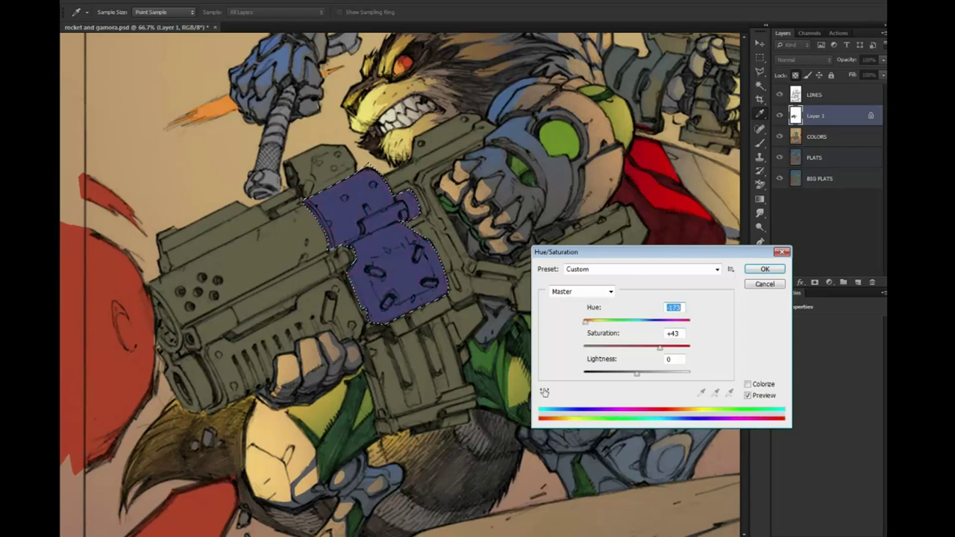
key(shift+Up)
key(shift+Up)
key(shift+Up)
key(Up)
key(Up)
key(Up)
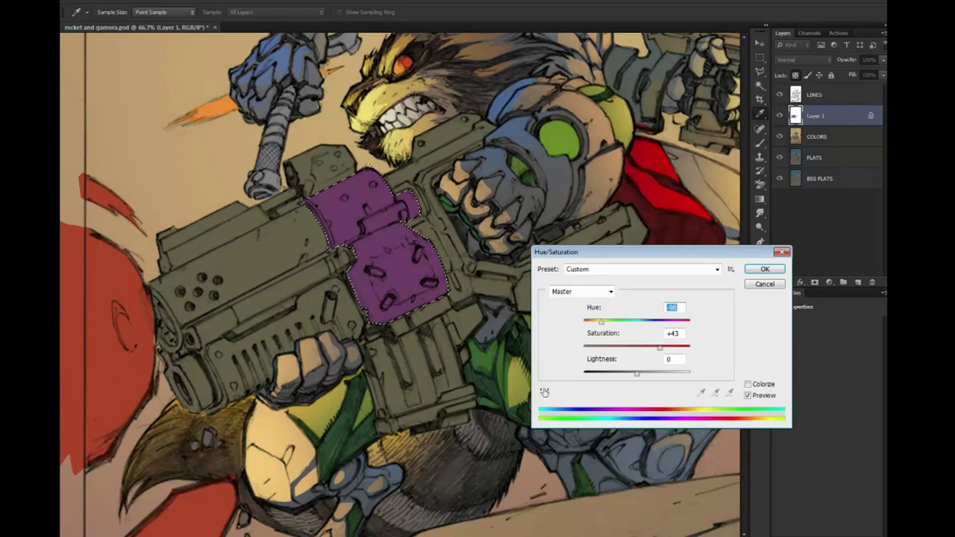
key(Tab)
key(shift+Down)
key(shift+Down)
key(shift+Down)
key(shift+Down)
key(shift+Down)
key(shift+Down)
key(shift+Down)
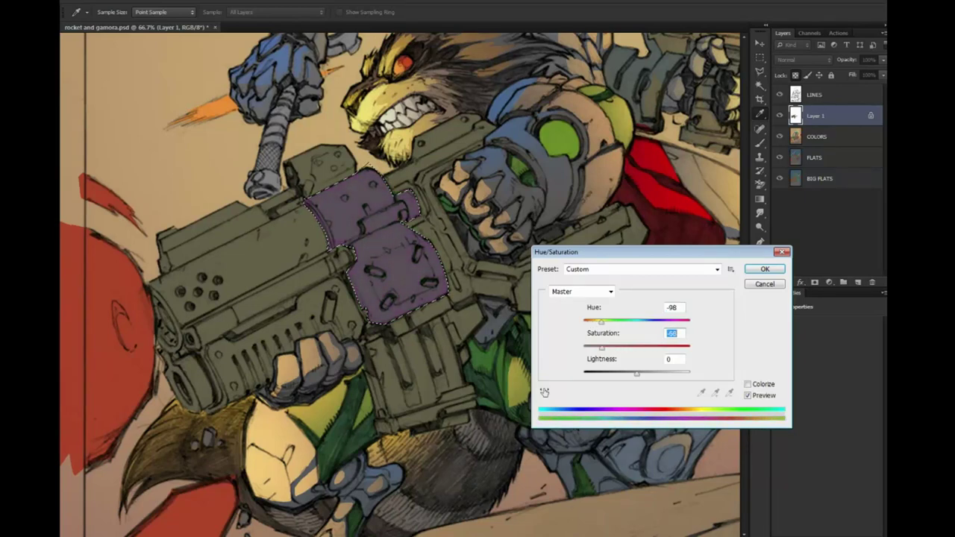
key(Return)
key(ctrl+d)
key(ctrl+d)
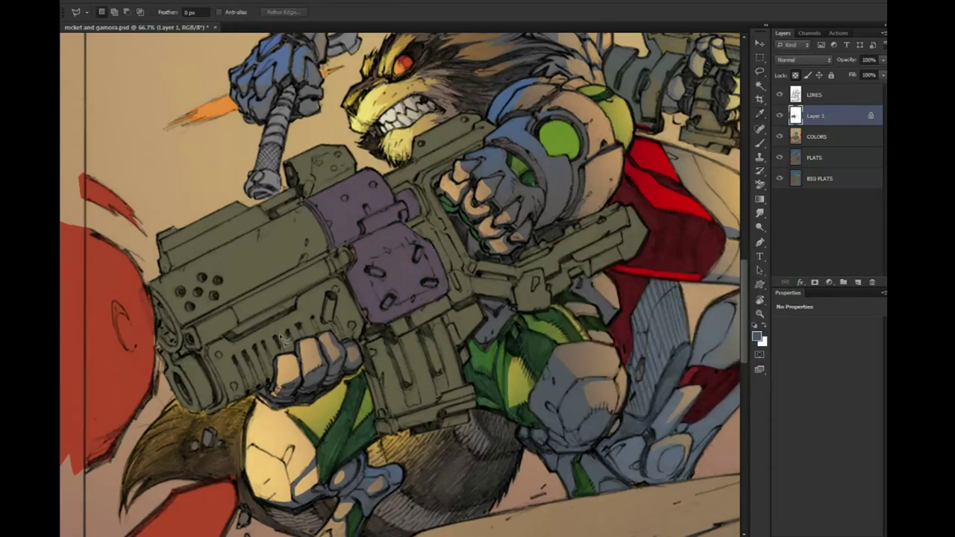
Trace a Polygonal Lasso selection around the gun's upper barrel section
key(l)
right_click(769, 72)
click(798, 84)
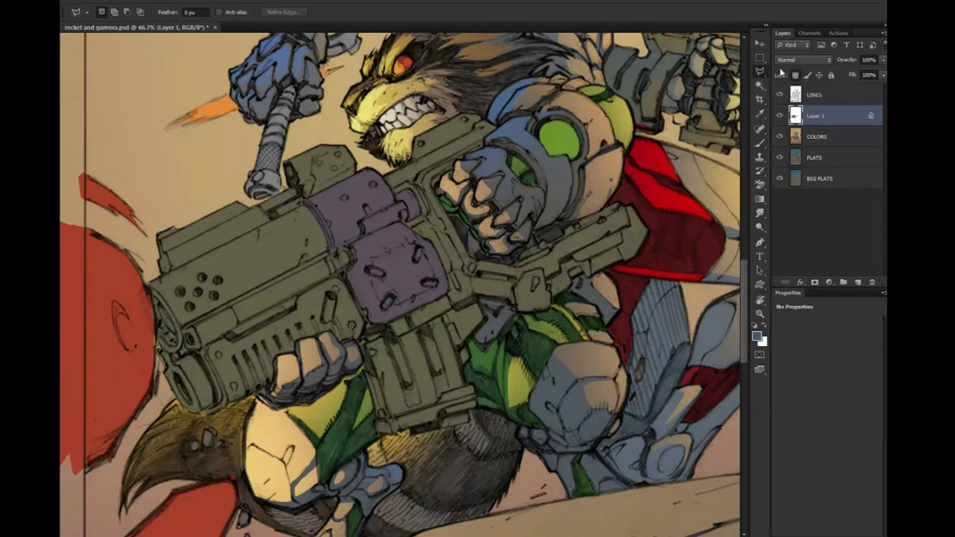
click(306, 209)
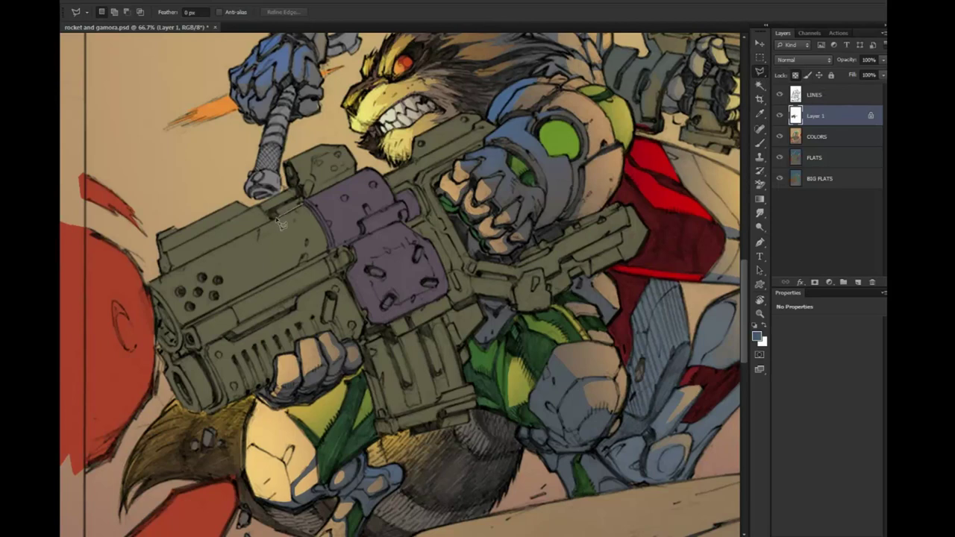
click(146, 284)
click(149, 334)
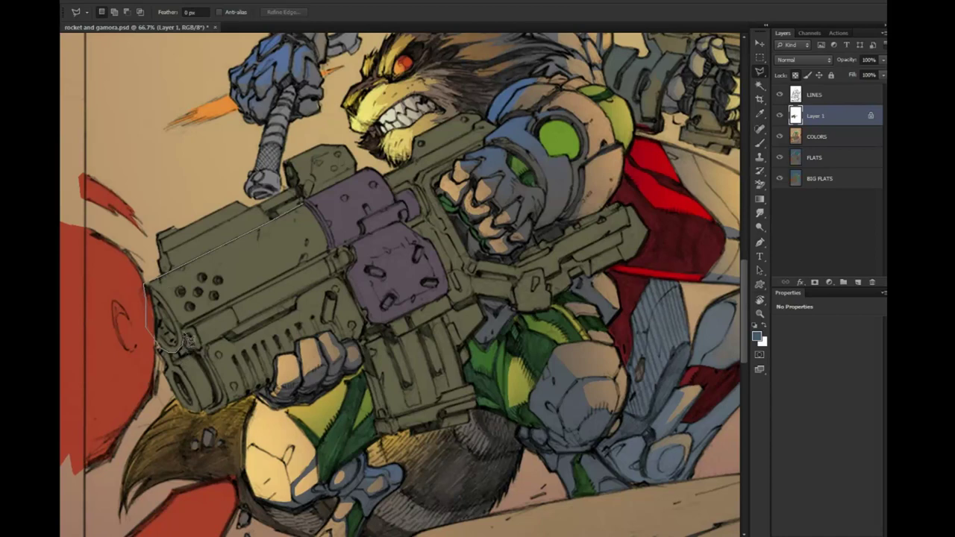
click(183, 330)
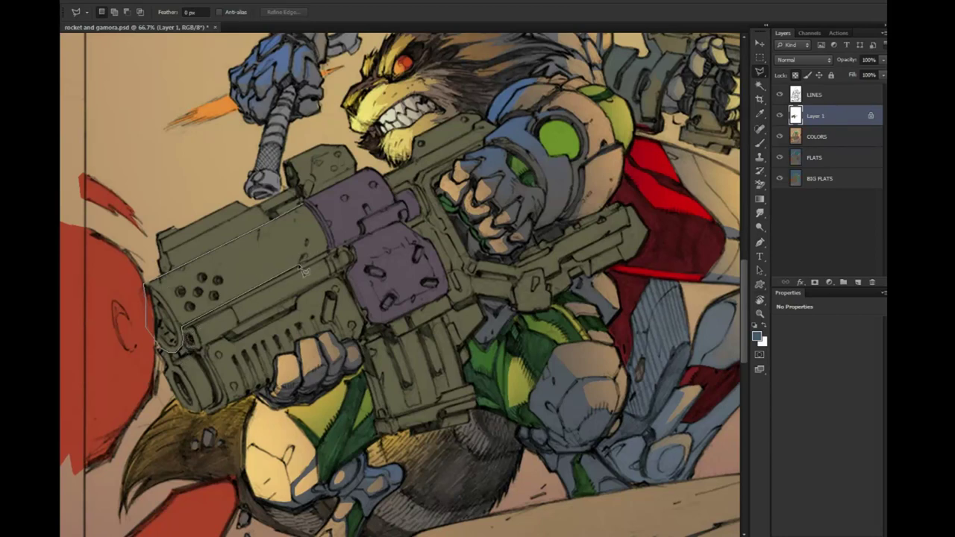
drag(326, 258, 315, 197)
key(w)
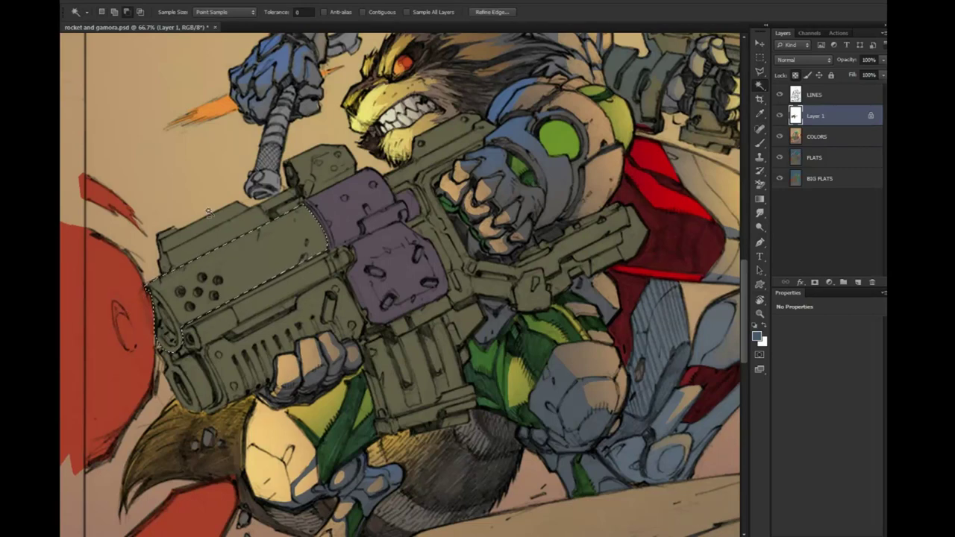
Lower the barrel's saturation to -47 with Hue/Saturation, deselect, and zoom out
key(i)
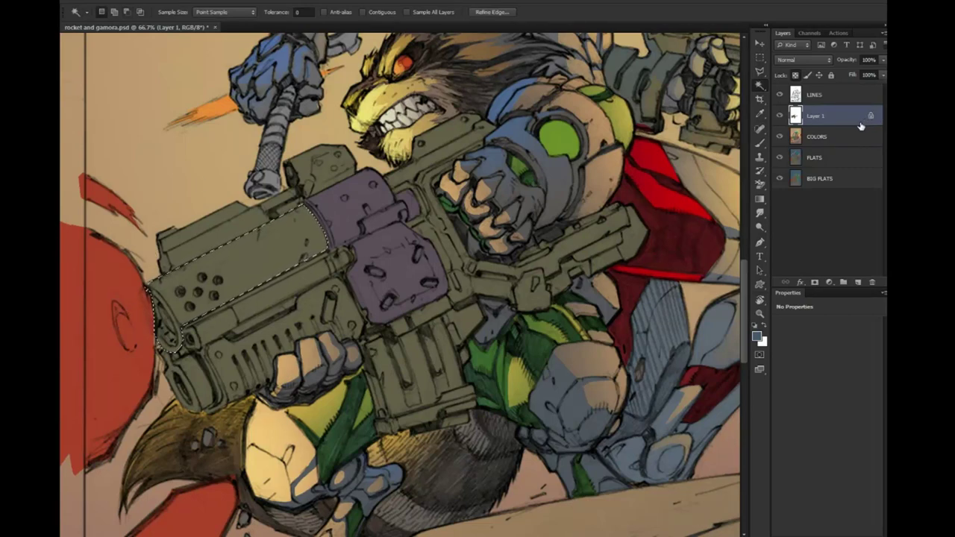
key(ctrl+u)
drag(637, 348, 611, 348)
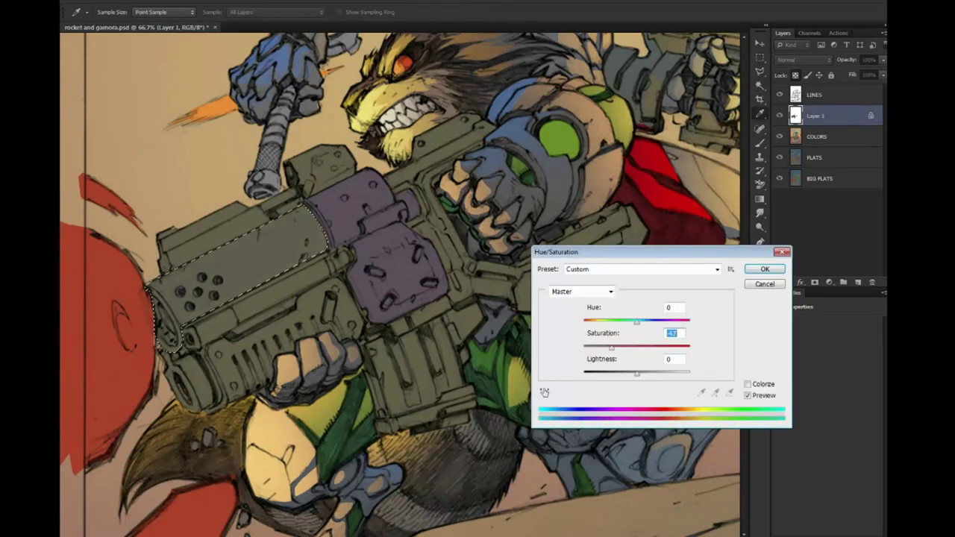
key(Return)
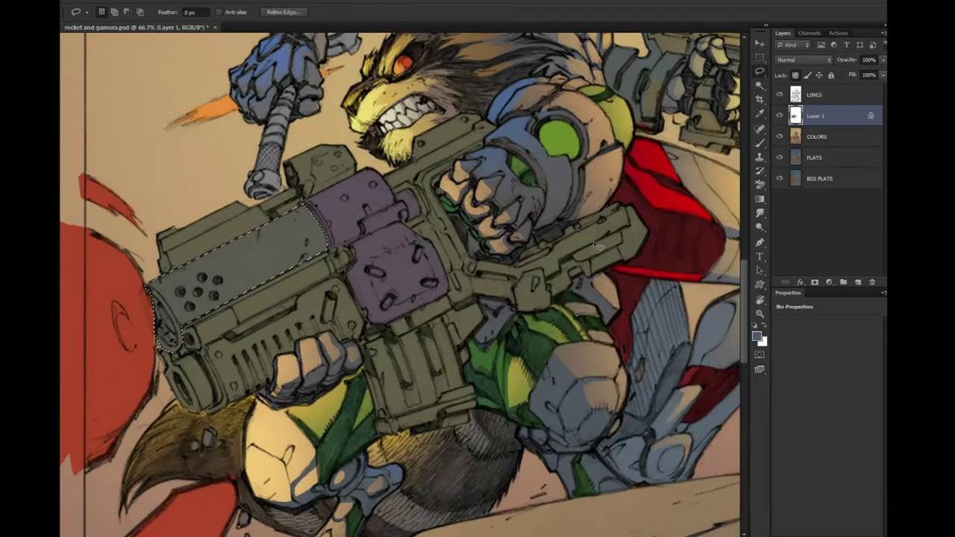
key(ctrl+d)
key(w)
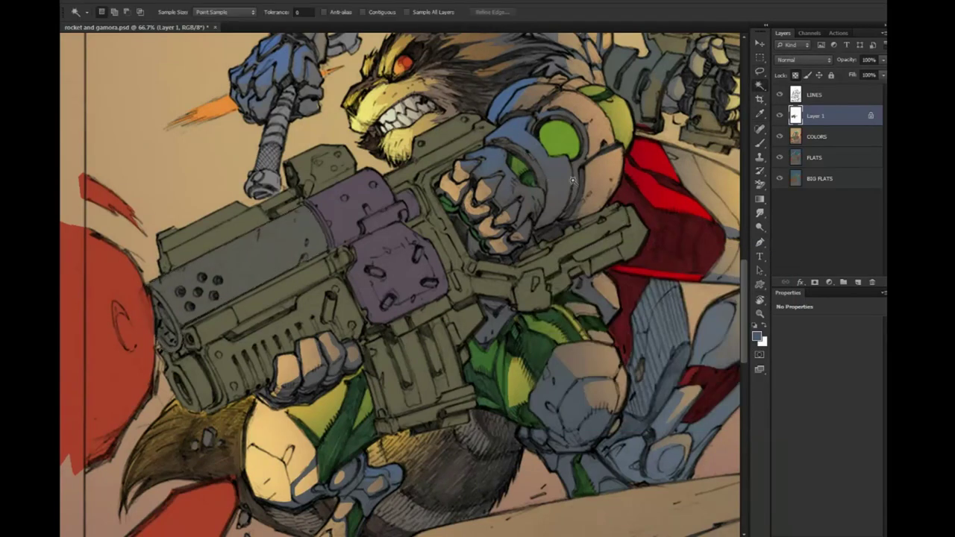
click(760, 314)
alt+click(609, 263)
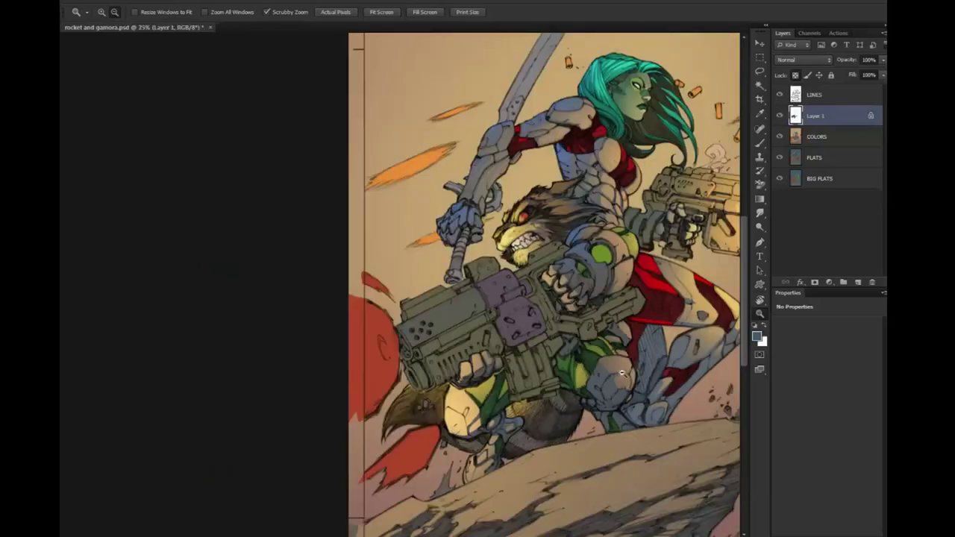
Shift the purple gun block's hue to about -106 for a cool blue-grey
alt+click(608, 263)
key(w)
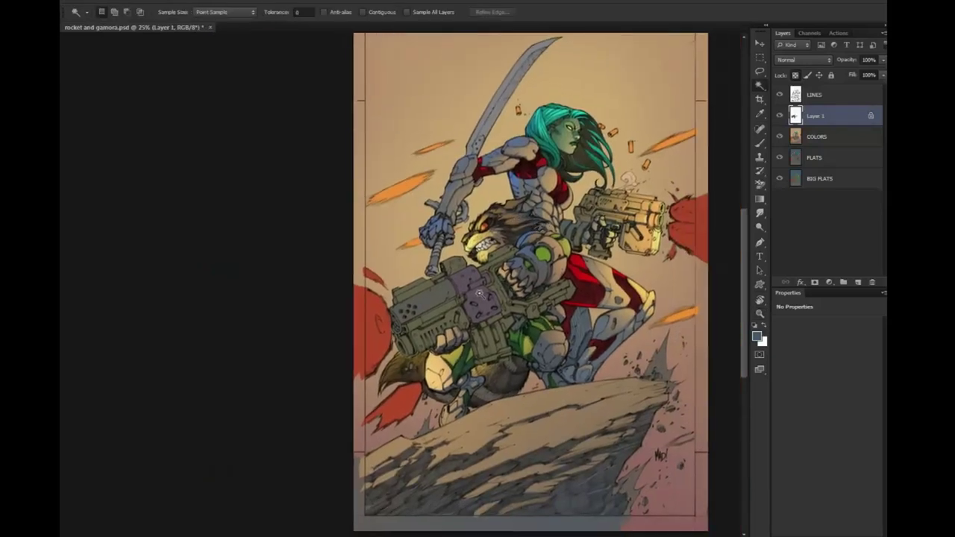
key(ctrl+u)
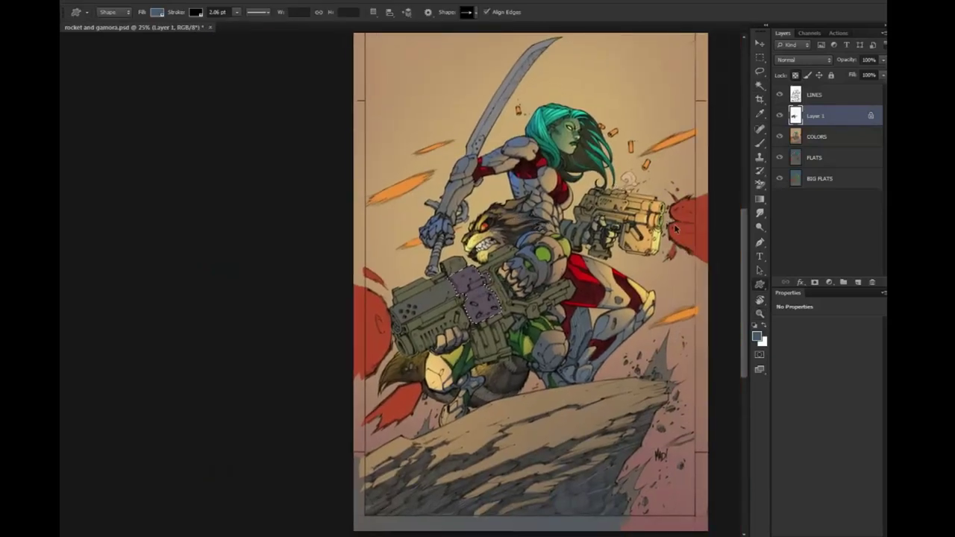
drag(636, 322, 595, 323)
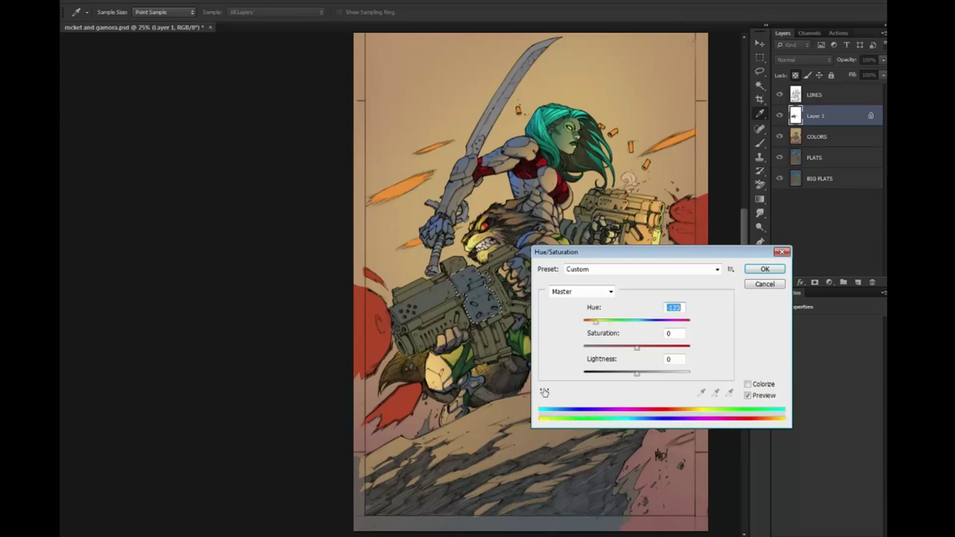
click(765, 269)
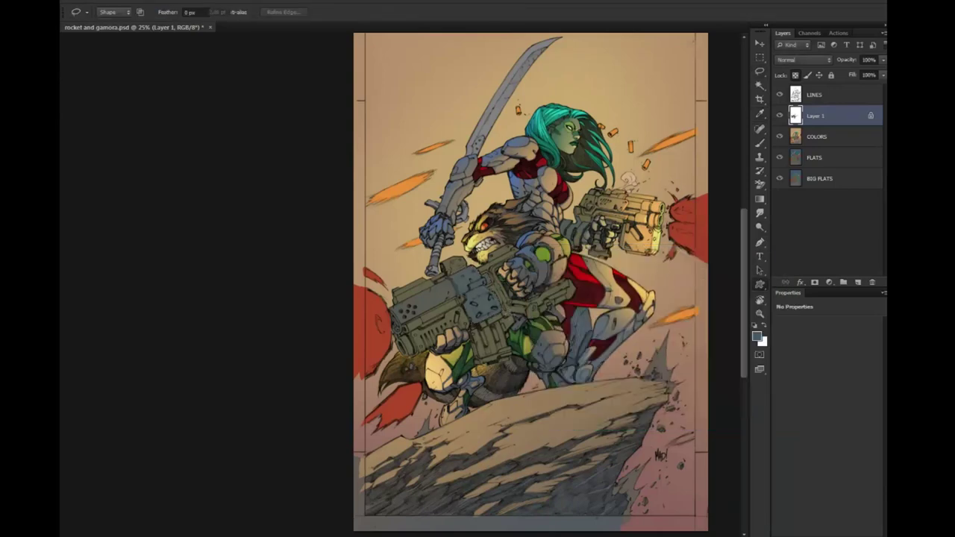
Dismiss an accidentally opened shape dialog and zoom to 50% on Rocket's gun
key(u)
click(510, 315)
key(Escape)
key(z)
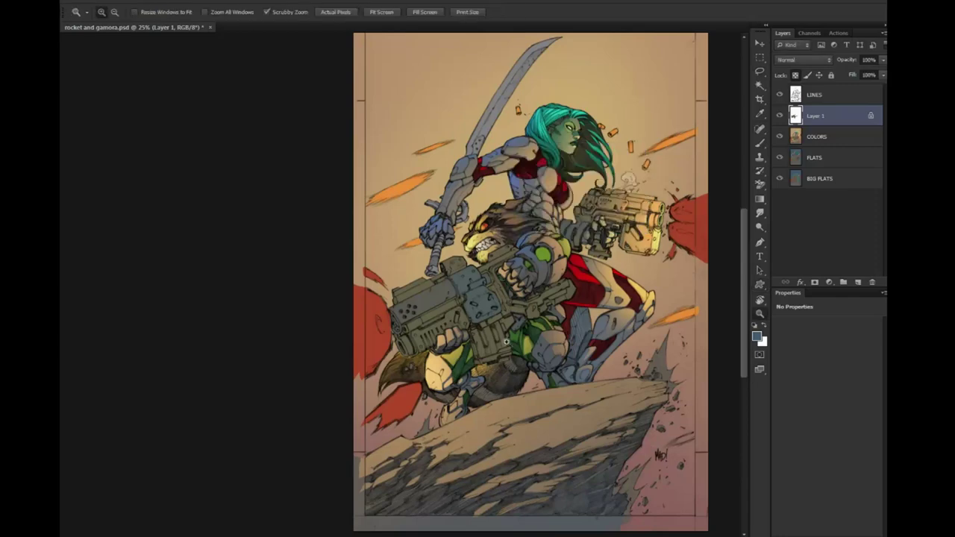
click(505, 335)
key(l)
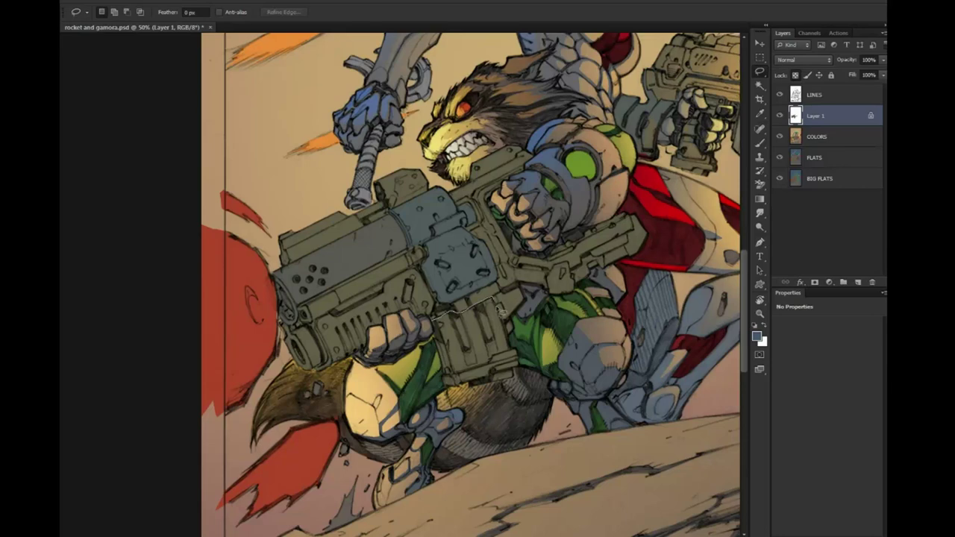
Lasso the area around the gun grip and switch among the gradient and bucket fill tools
mouse_move(517, 340)
mouse_down()
mouse_move(527, 392)
mouse_move(433, 399)
mouse_move(438, 343)
mouse_up()
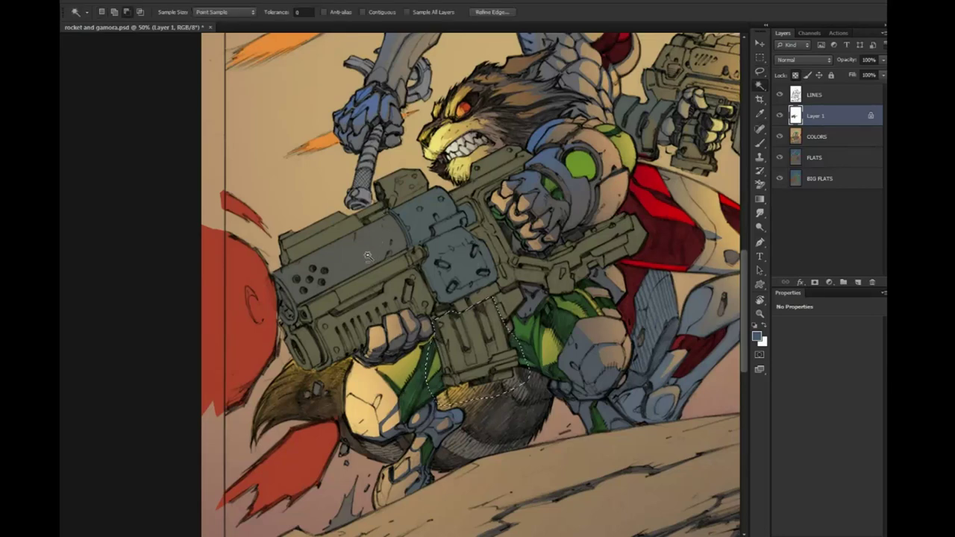
key(g)
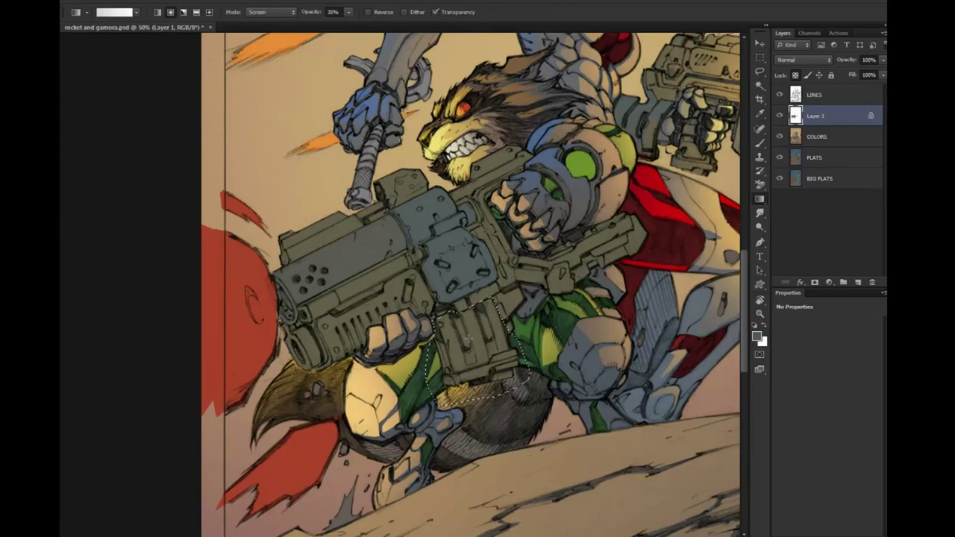
right_click(761, 197)
click(798, 209)
key(l)
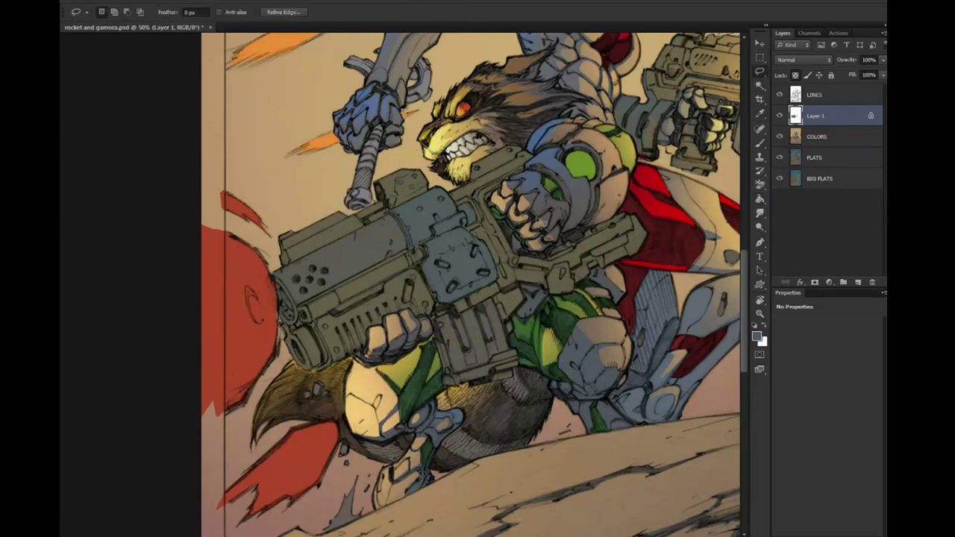
key(g)
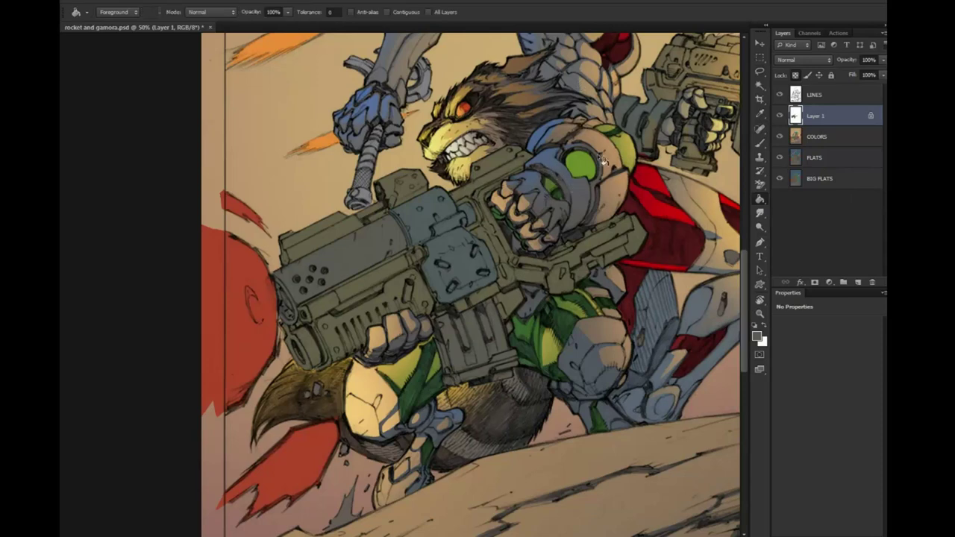
Merge Layer 1 into COLORS, then copy the whole gun to a new transparency-locked Layer 1
right_click(824, 115)
click(858, 365)
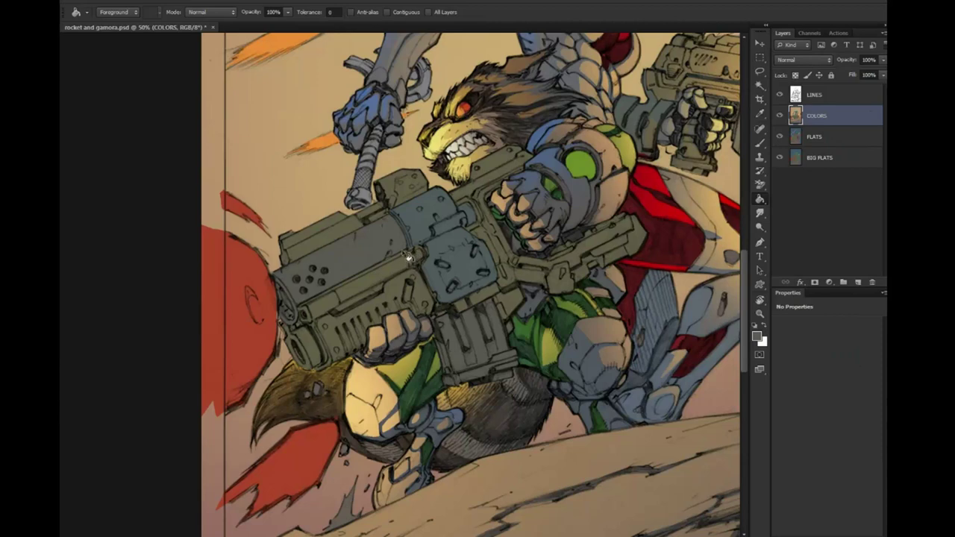
key(w)
click(345, 239)
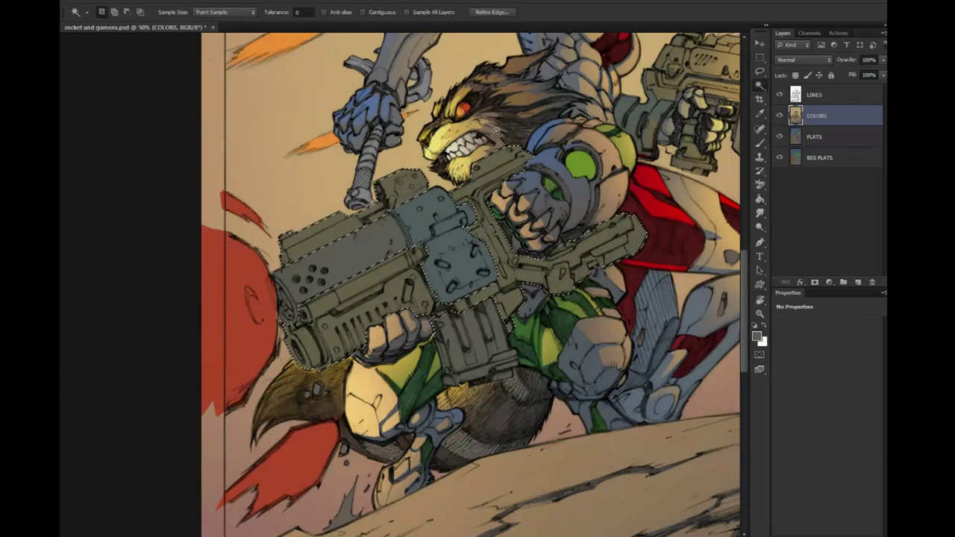
key(ctrl+j)
key(slash)
key(l)
key(ctrl+plus)
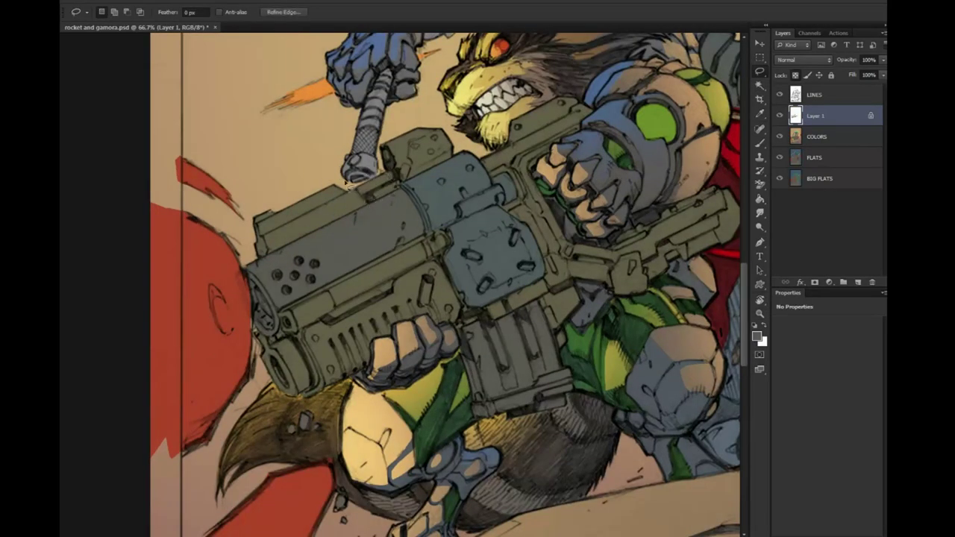
Lasso a loop around the gun and subtract the blue gun panel from it
drag(355, 192, 339, 184)
mouse_move(339, 125)
mouse_down()
mouse_move(541, 65)
mouse_move(486, 71)
mouse_up()
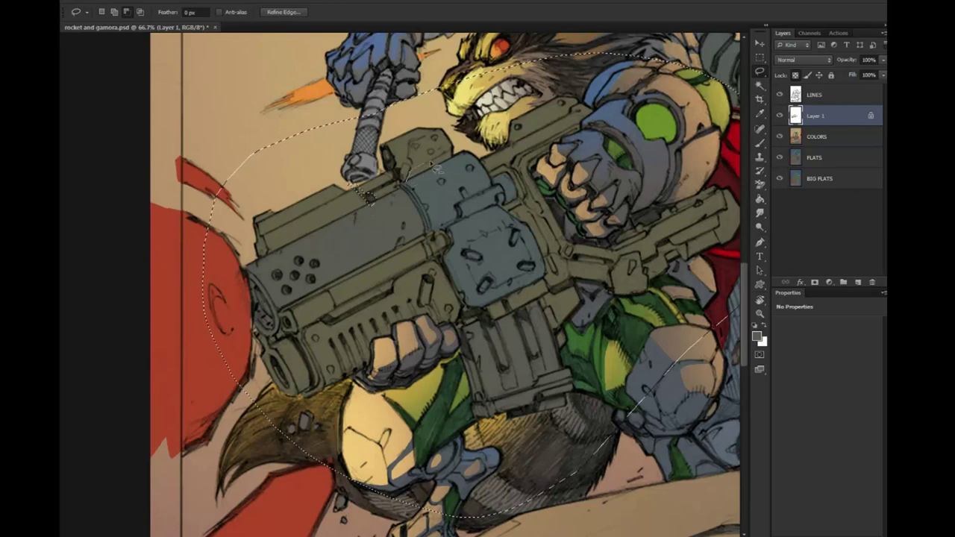
drag(403, 198, 498, 173)
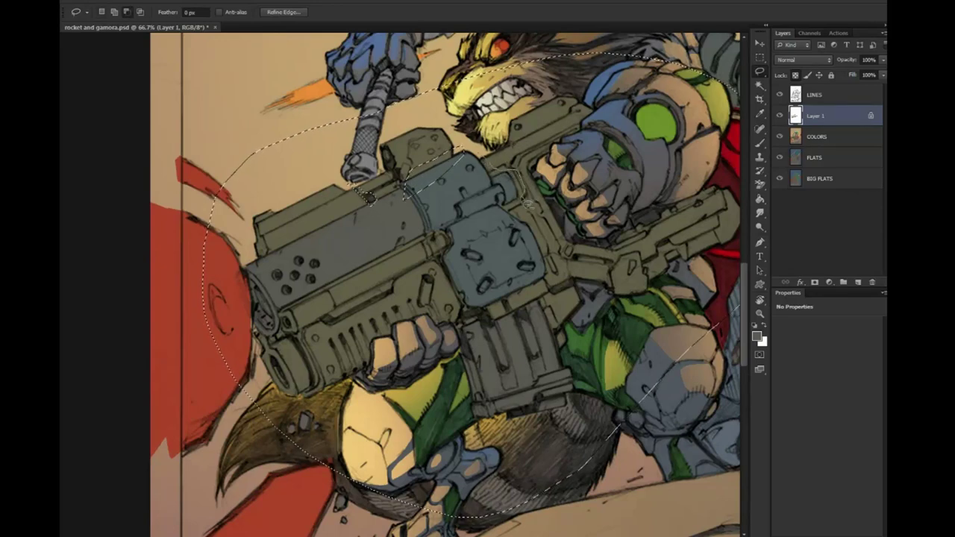
mouse_move(533, 222)
mouse_down()
mouse_move(553, 253)
mouse_move(470, 160)
mouse_up()
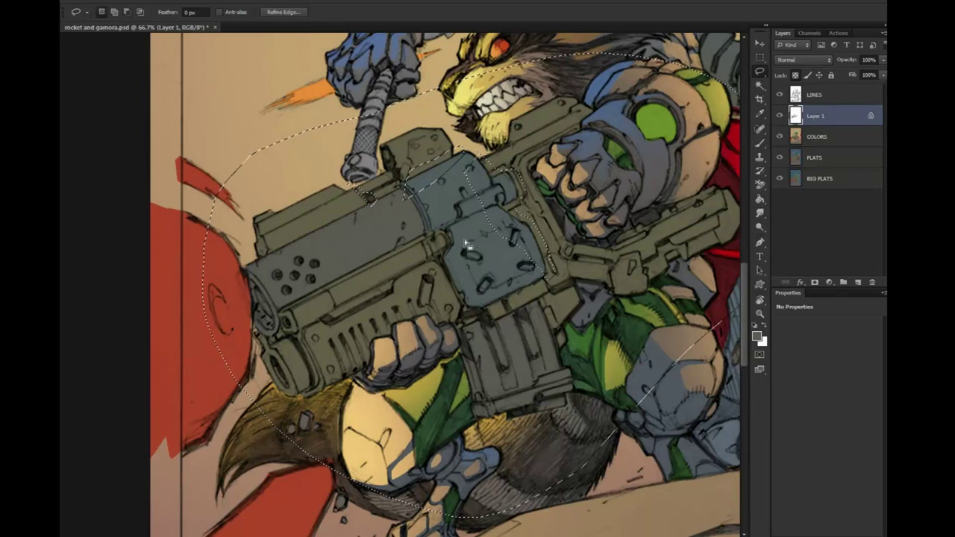
key(alt)
drag(450, 253, 488, 333)
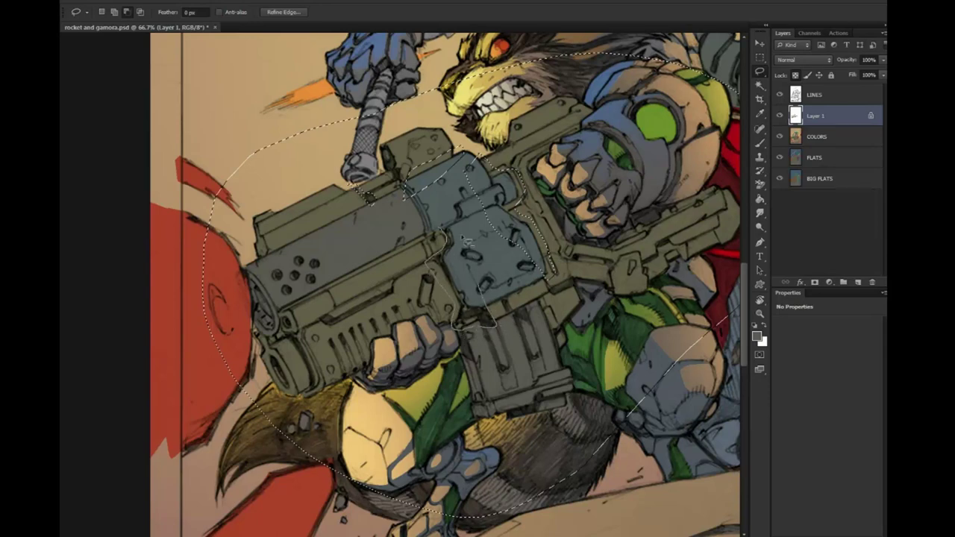
drag(488, 334, 447, 232)
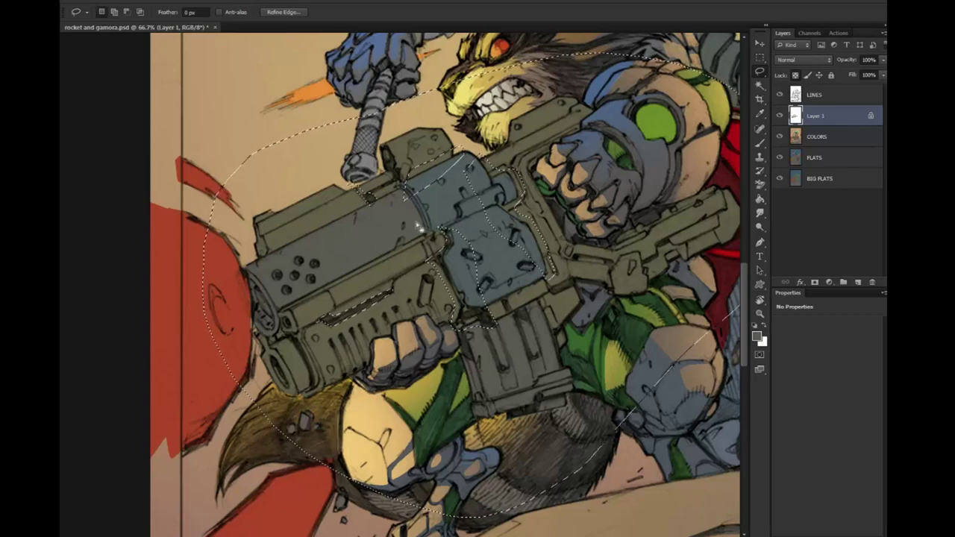
Subtract Rocket's fist and trim the gun selection along its right side and lower edge
key(alt)
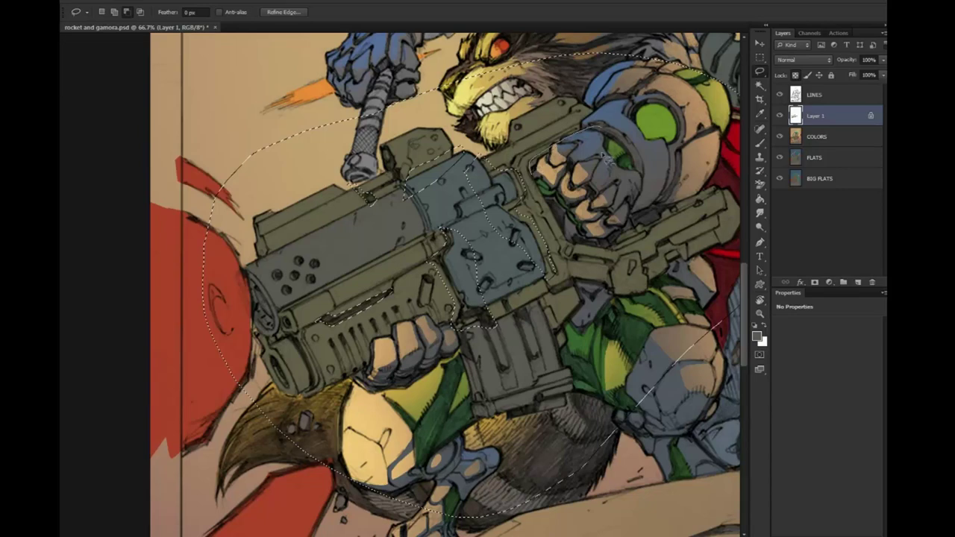
drag(564, 146, 605, 201)
mouse_move(627, 253)
mouse_down()
mouse_move(715, 174)
mouse_move(721, 136)
mouse_up()
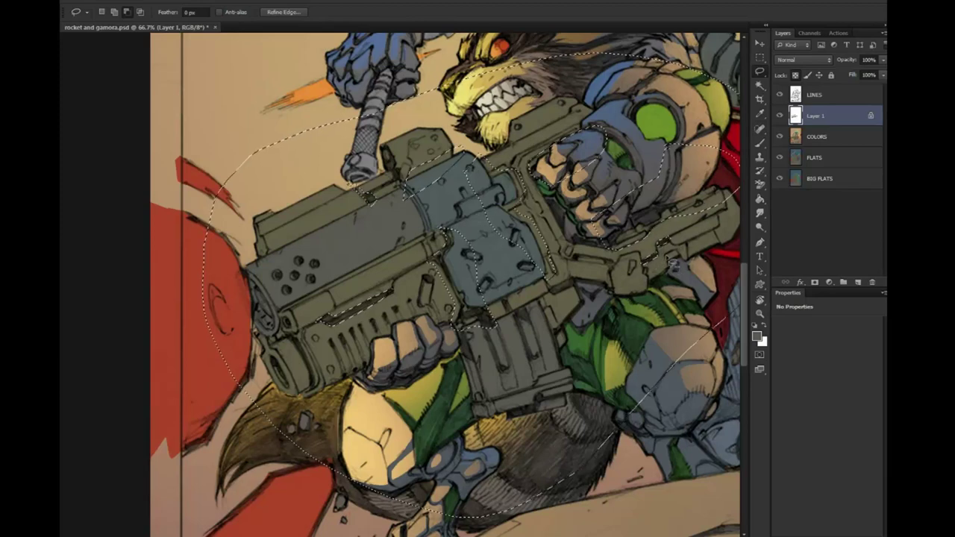
mouse_move(695, 224)
mouse_down()
mouse_move(651, 242)
mouse_move(686, 215)
mouse_up()
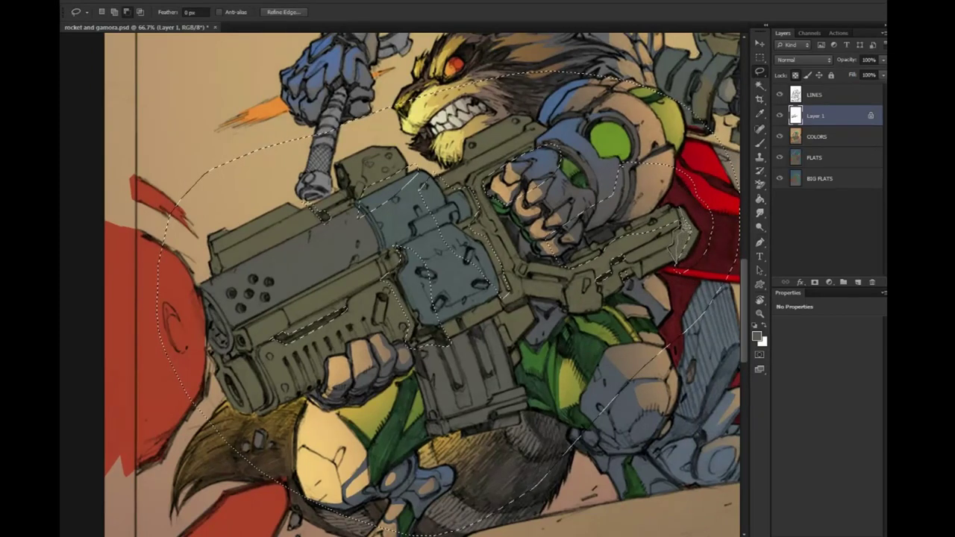
mouse_move(678, 246)
mouse_down()
mouse_move(608, 291)
mouse_move(621, 233)
mouse_up()
drag(572, 290, 464, 322)
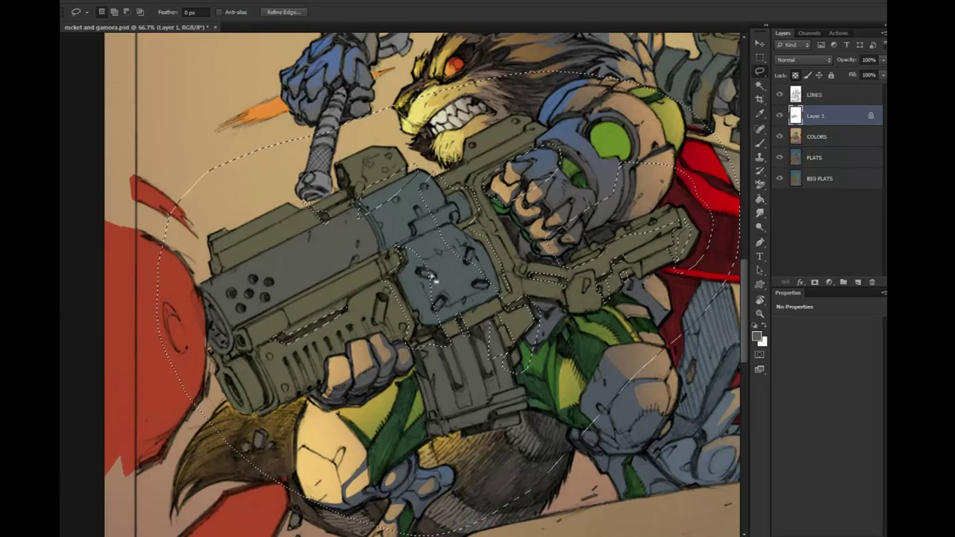
key(alt)
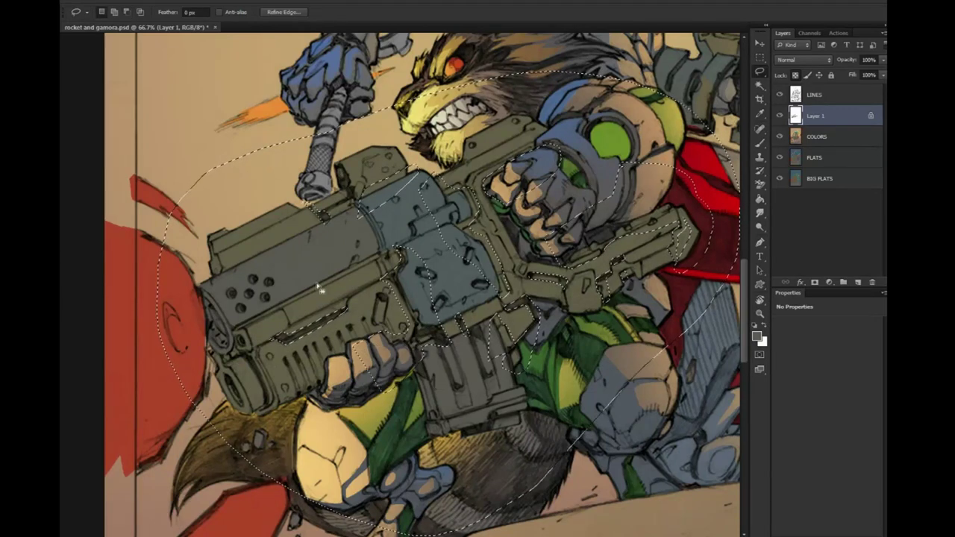
Sample orange from the artwork and paint a 15% Color Dodge glow over the gun stock and grip
key(z)
alt+click(668, 403)
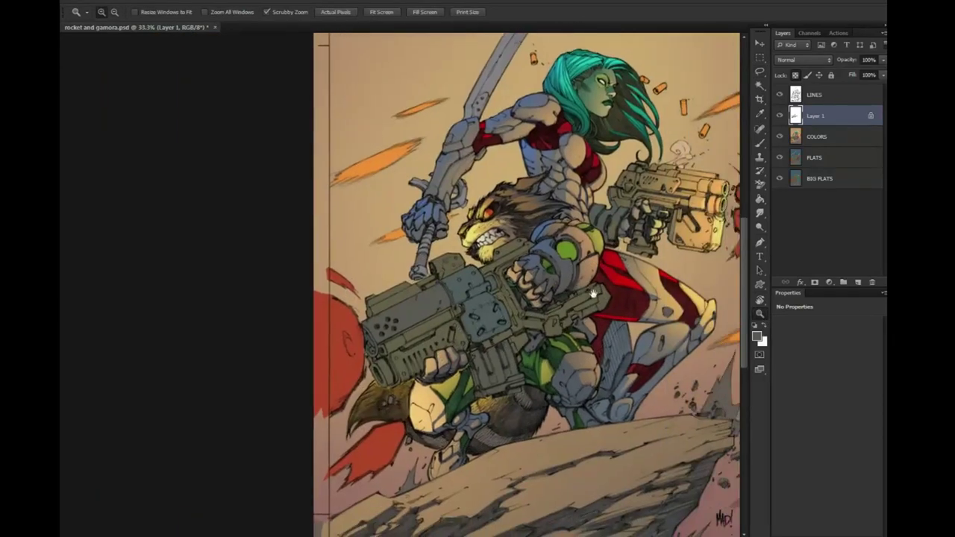
key(b)
alt+click(444, 340)
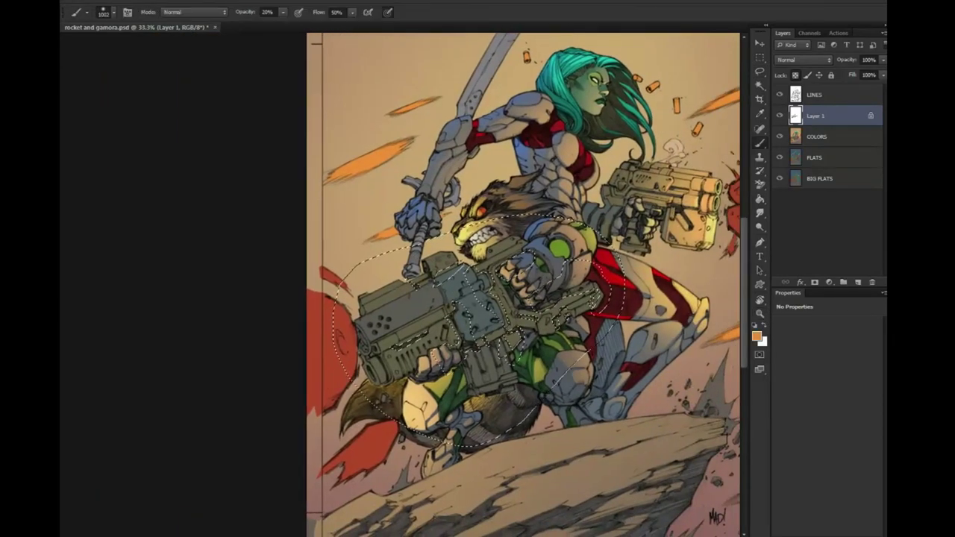
key(shift+alt+d)
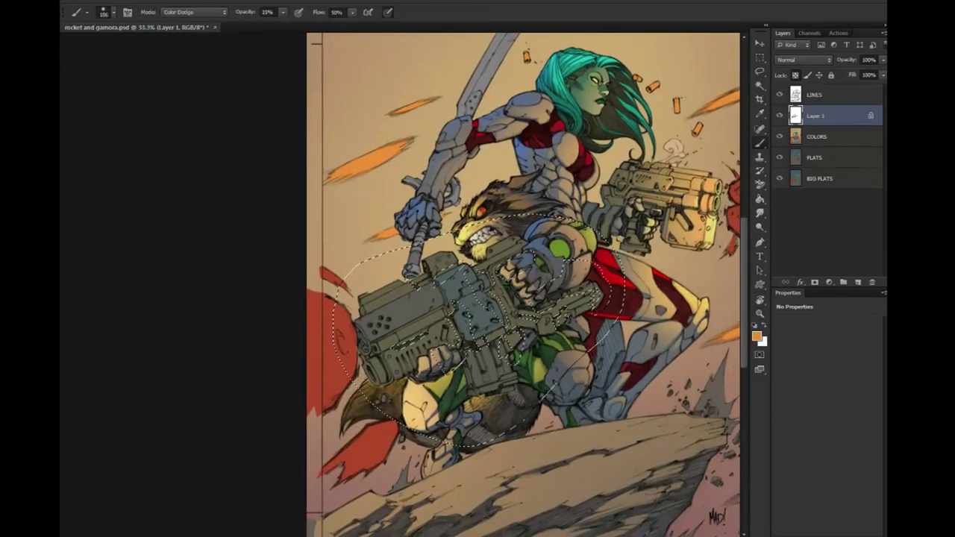
key(1)
key(5)
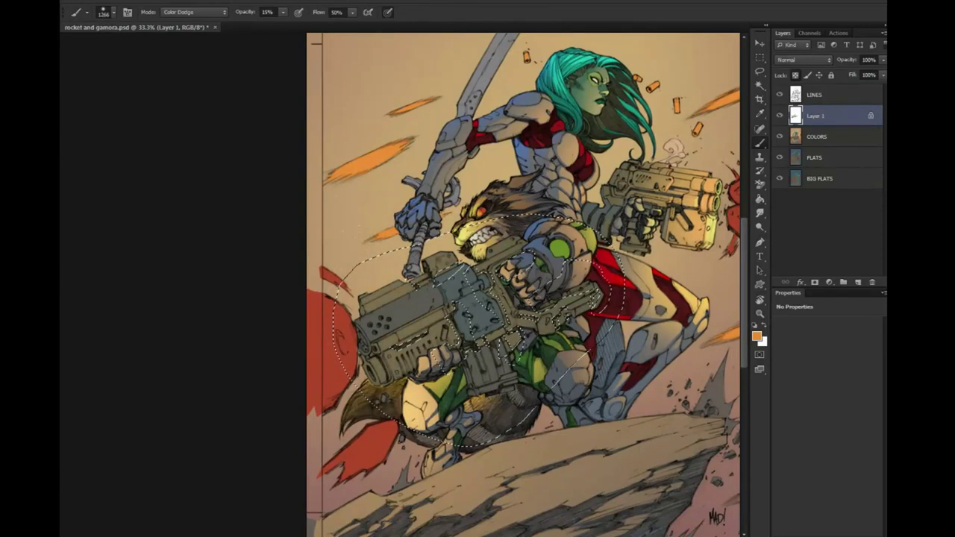
drag(284, 297, 254, 310)
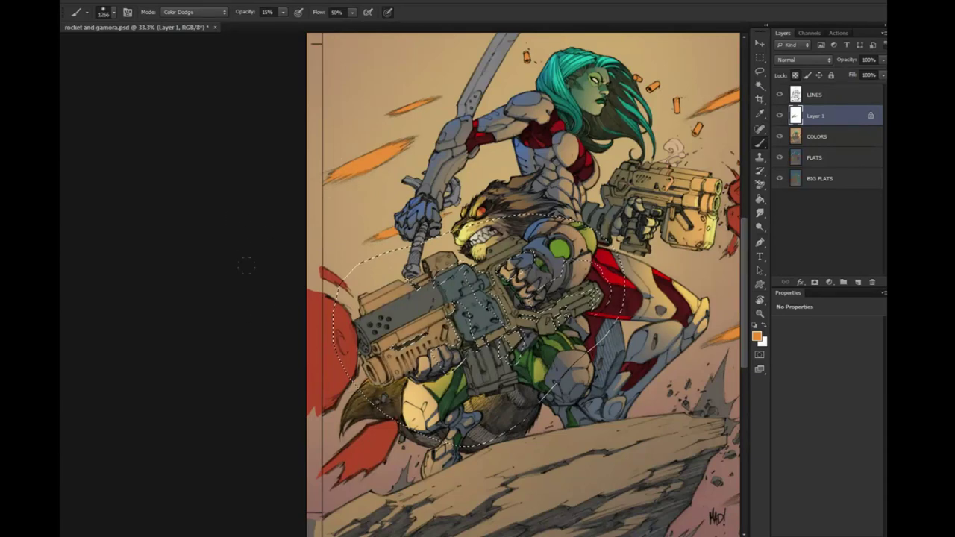
Reselect the gun and wash its barrel and top with pale yellow Screen gradients at 35%
key(l)
key(ctrl+d)
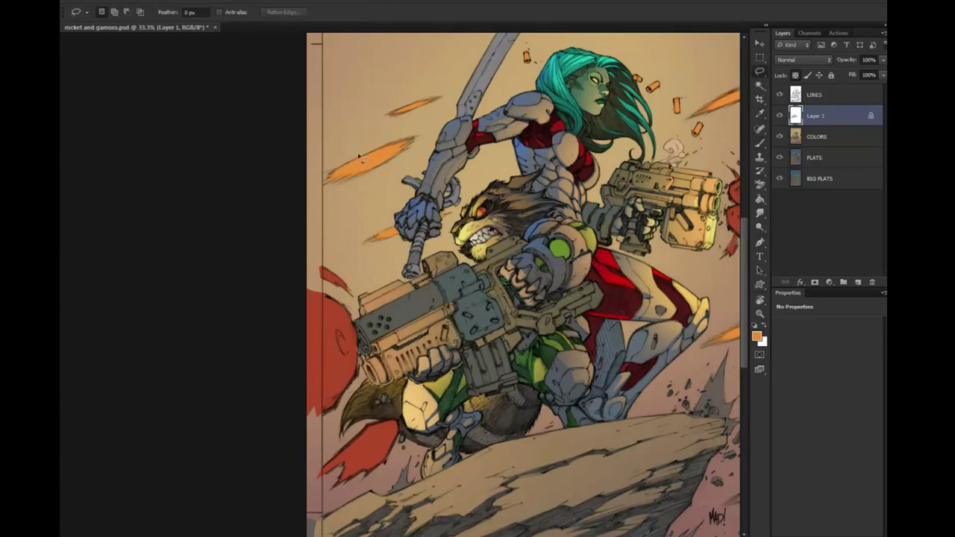
key(ctrl+shift+d)
key(g)
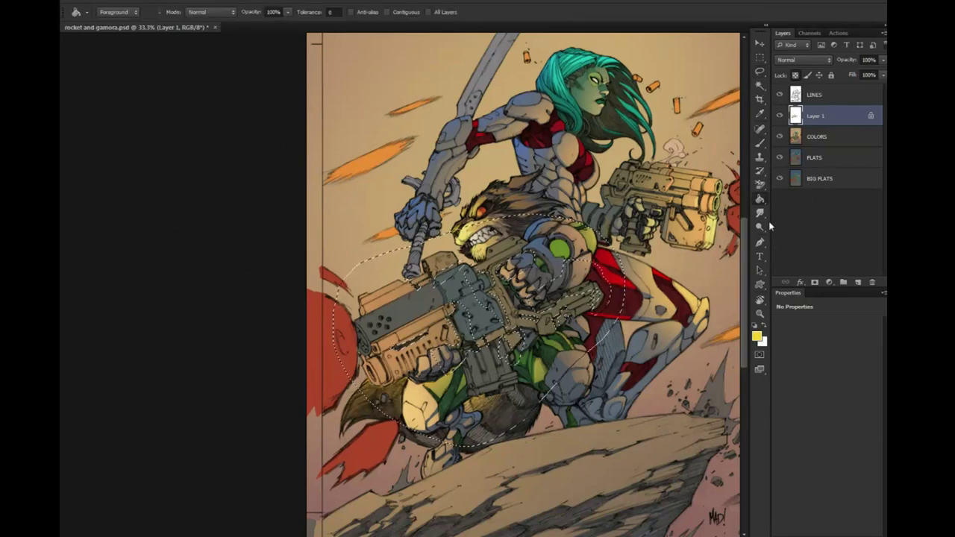
right_click(760, 199)
click(806, 196)
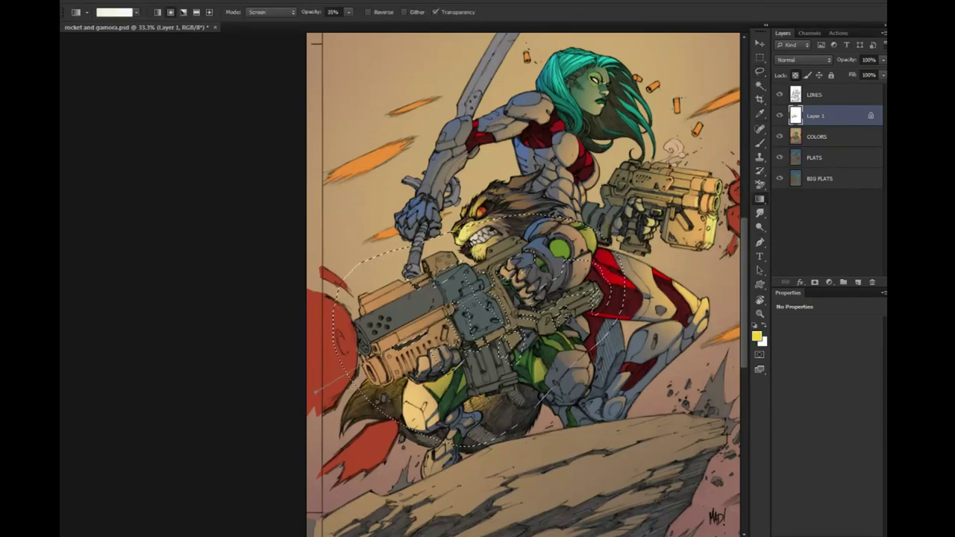
drag(314, 390, 373, 358)
drag(321, 384, 377, 355)
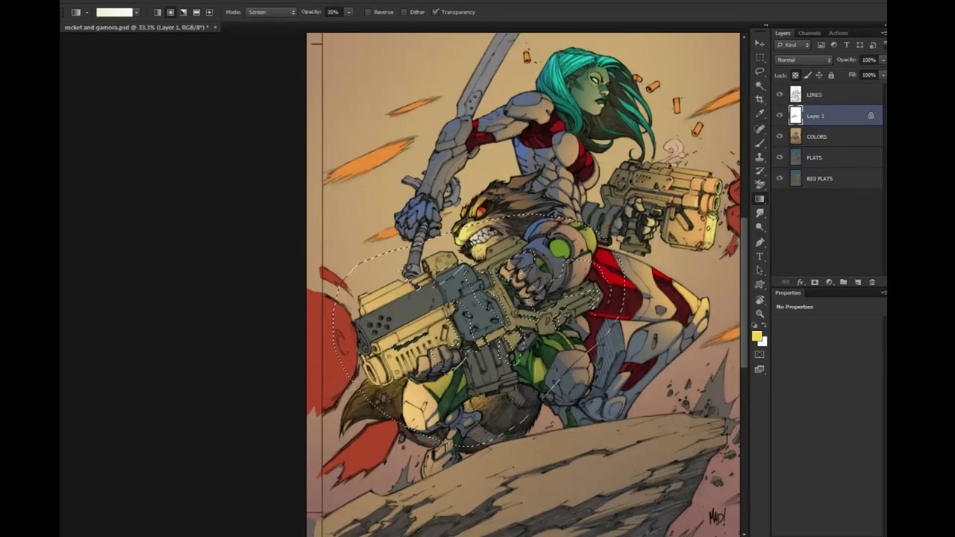
Loop a freehand selection around the gun and Rocket, then drop it and zoom to 50% on the gun
key(ctrl+d)
key(l)
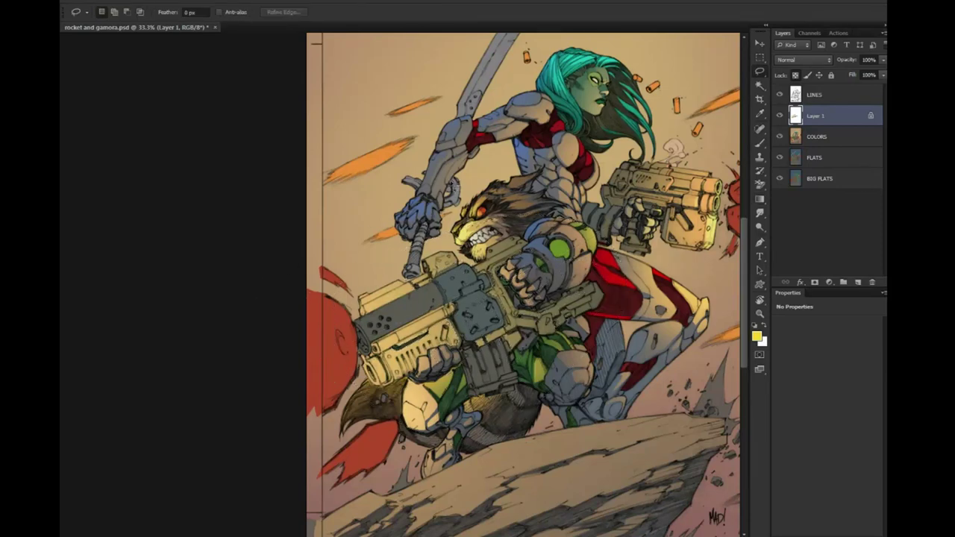
drag(446, 225, 449, 230)
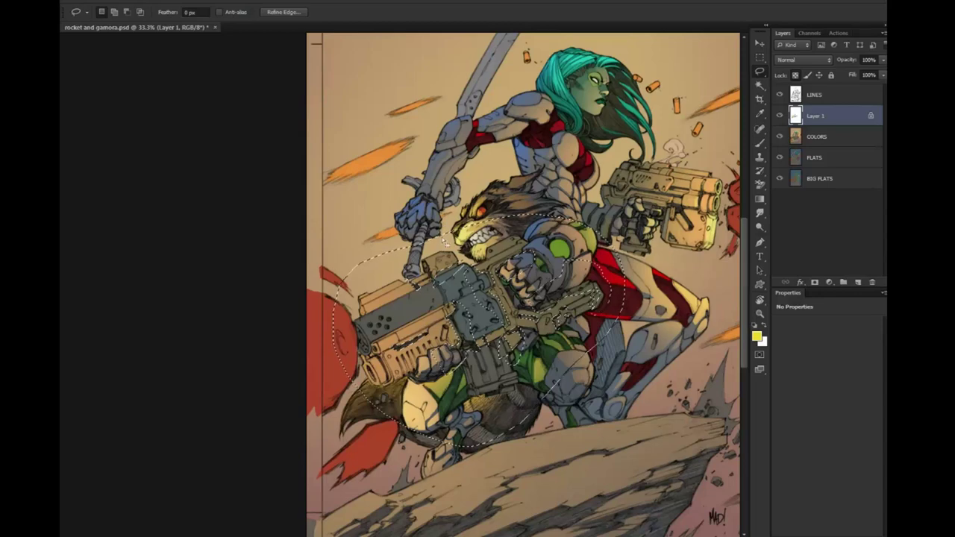
key(g)
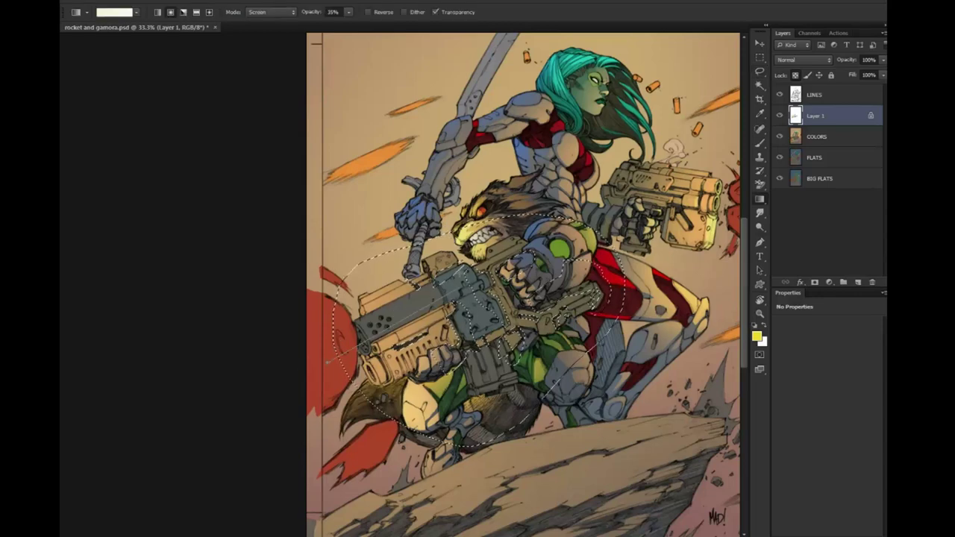
key(l)
key(ctrl+d)
drag(476, 297, 356, 259)
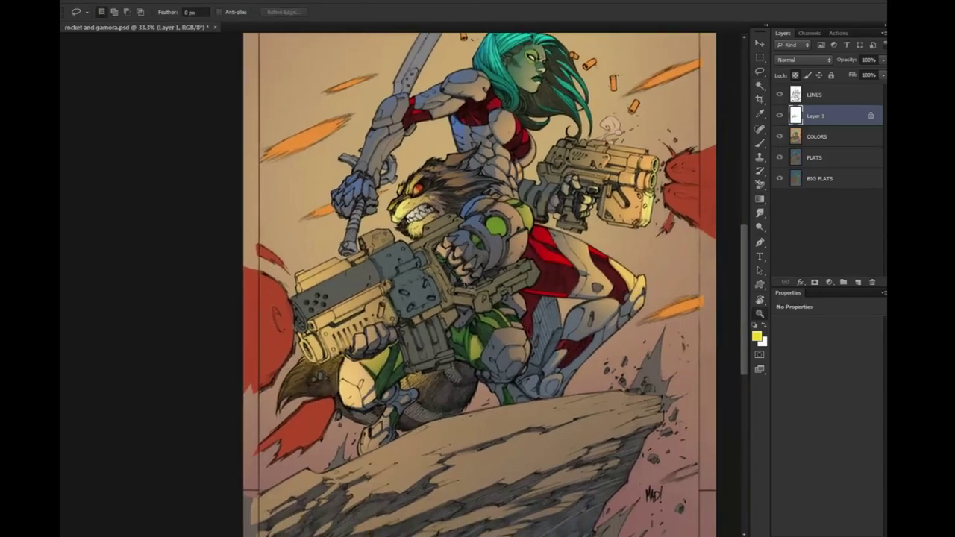
key(z)
click(416, 172)
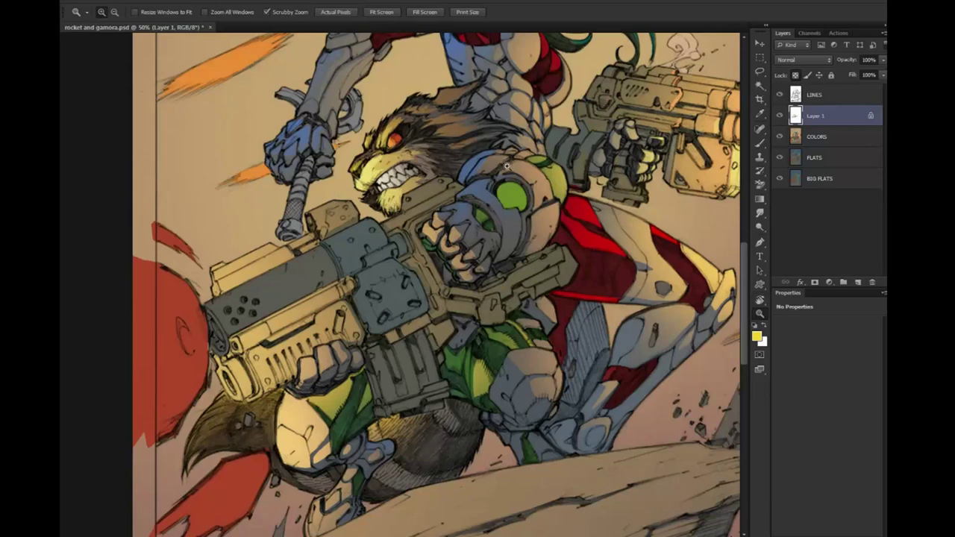
Merge the glow Layer 1 down into COLORS
right_click(814, 120)
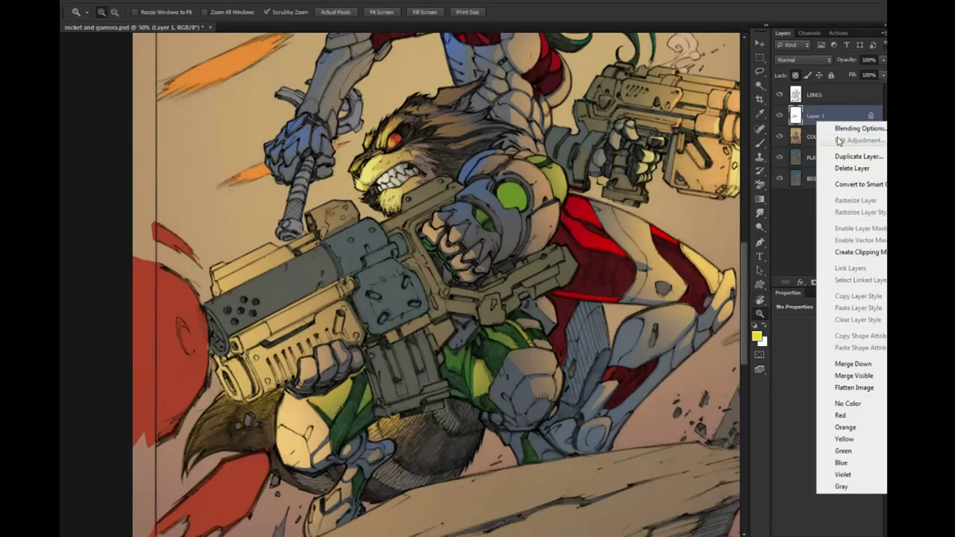
click(865, 366)
key(b)
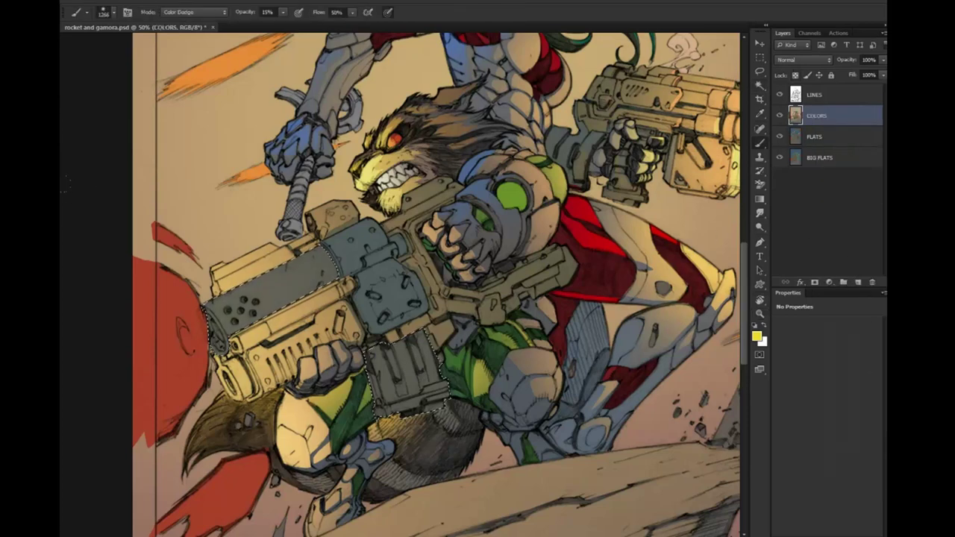
Dodge the gun's left end, then Magic Wand the blue-grey section of the gun
mouse_move(220, 332)
mouse_down()
mouse_move(221, 299)
mouse_move(232, 294)
mouse_up()
key(ctrl+d)
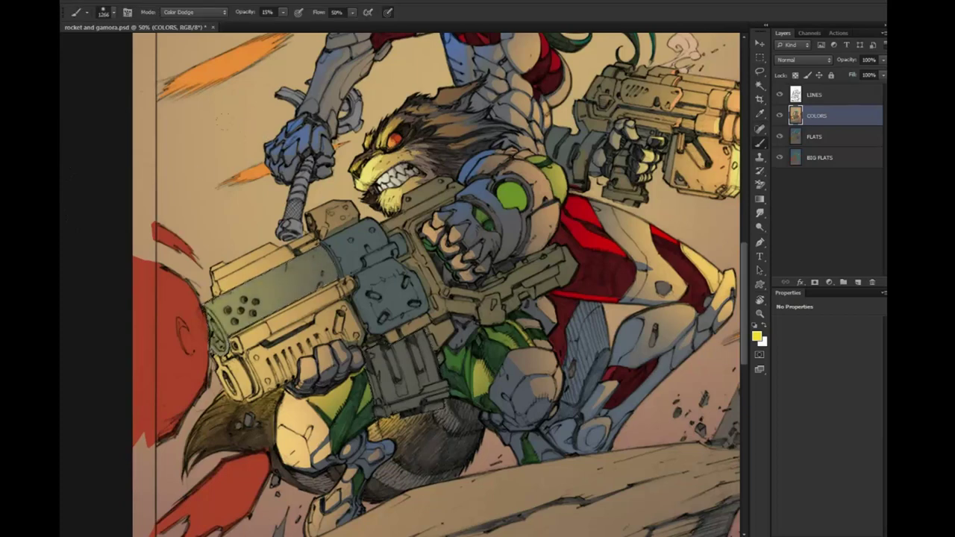
key(l)
drag(396, 373, 401, 317)
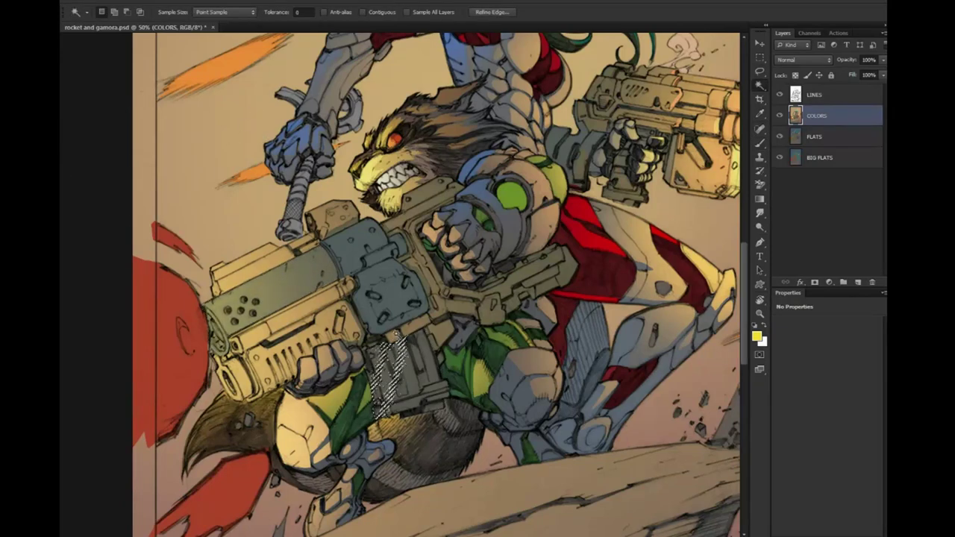
key(w)
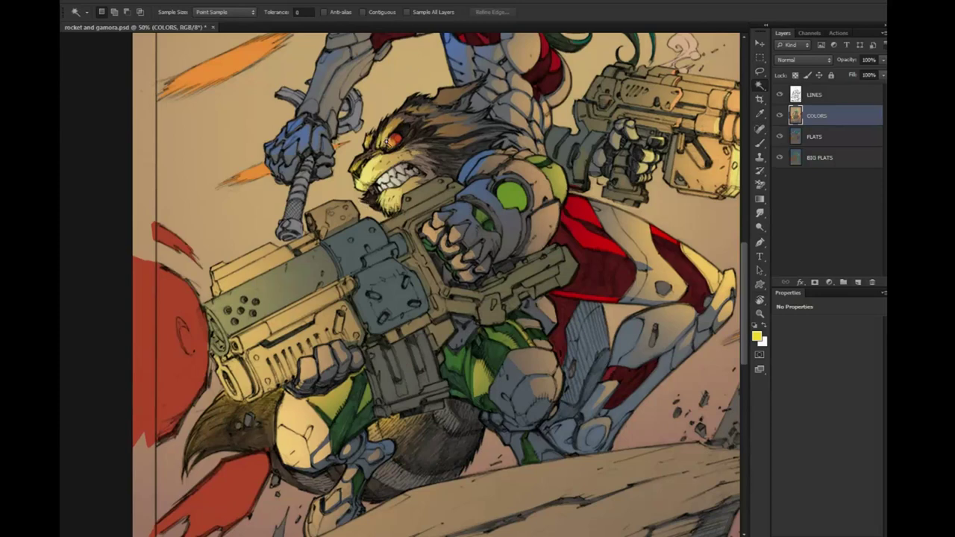
key(shift+w)
key(l)
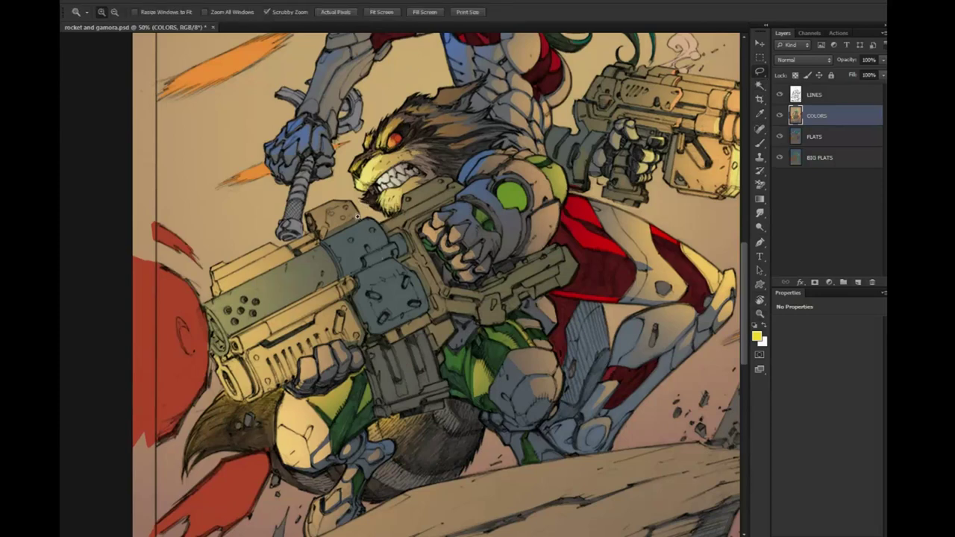
key(w)
click(361, 243)
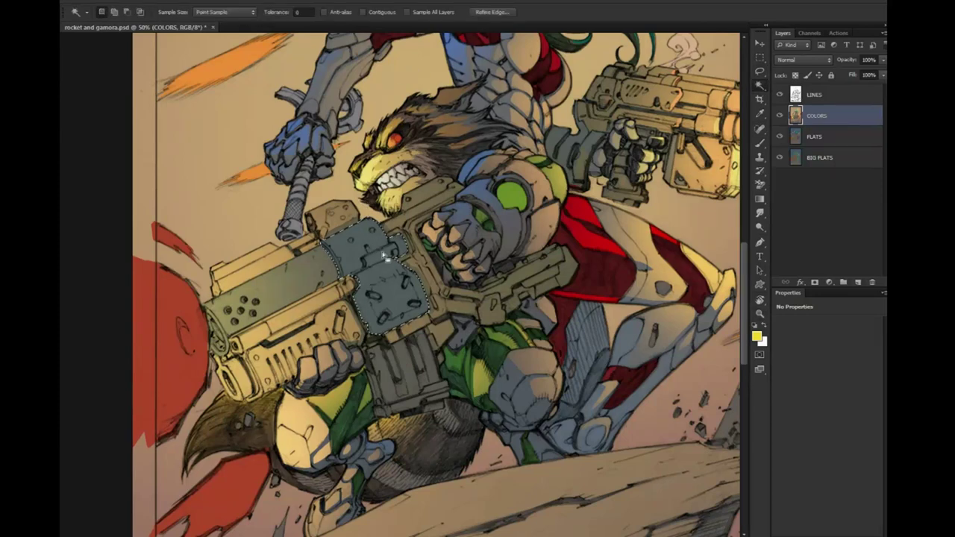
Paint Color Dodge highlights over the selected blue-grey gun section with a smaller brush
key(b)
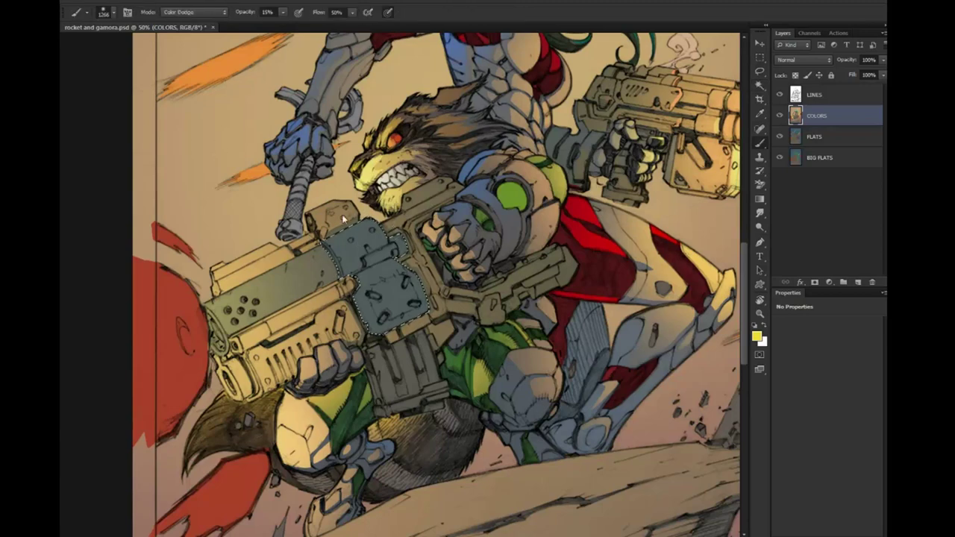
key(bracketleft)
key(bracketleft)
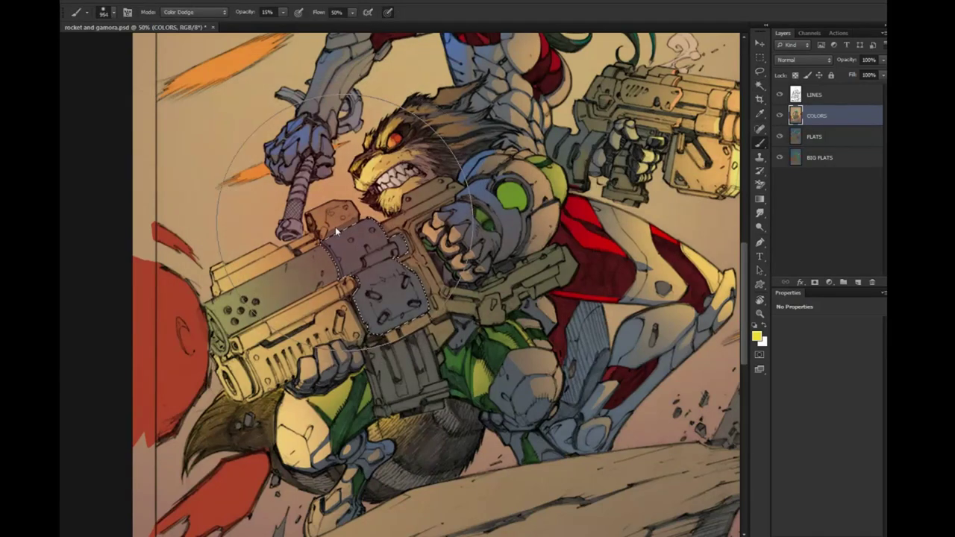
key(bracketleft)
drag(305, 246, 370, 276)
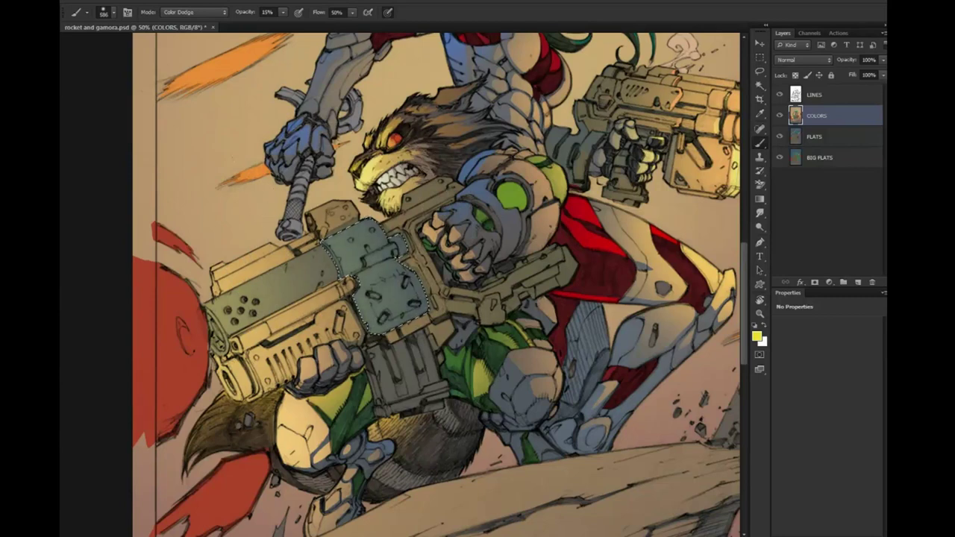
drag(339, 258, 410, 287)
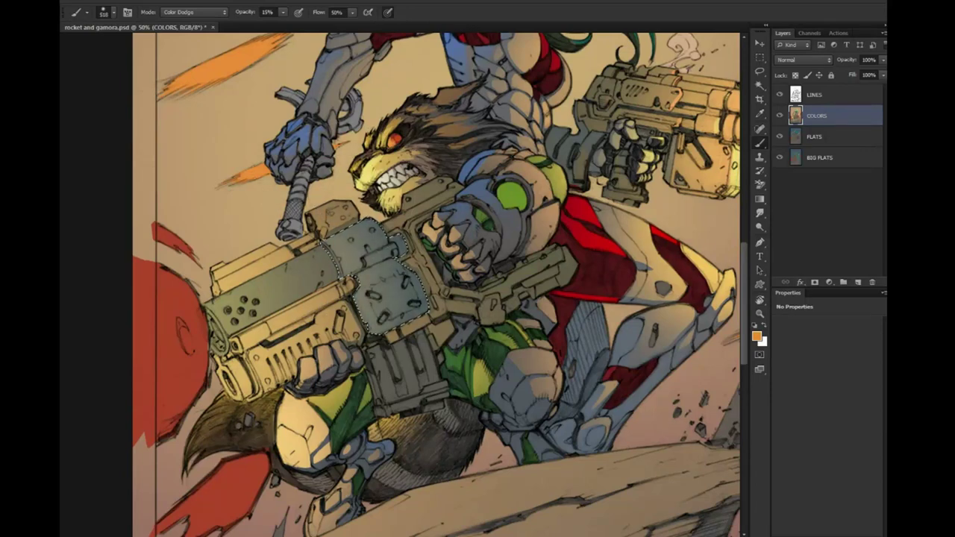
Trace a trial freehand selection down the gun's middle, then clear it
key(l)
key(ctrl+d)
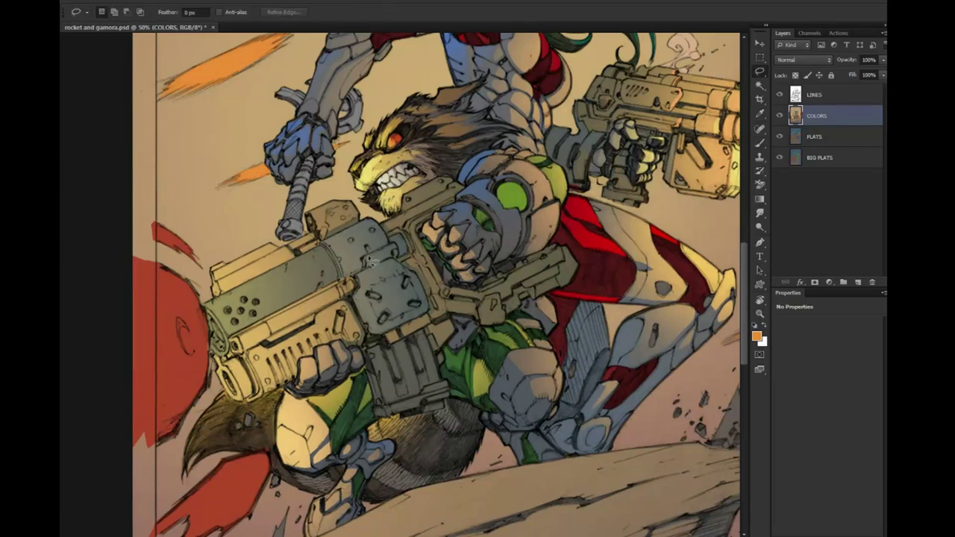
drag(371, 273, 374, 284)
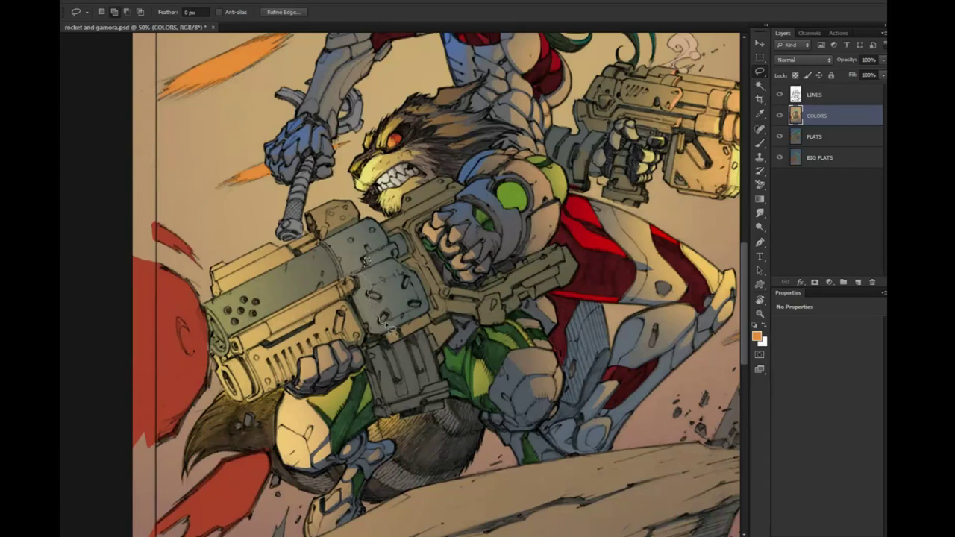
drag(388, 328, 347, 218)
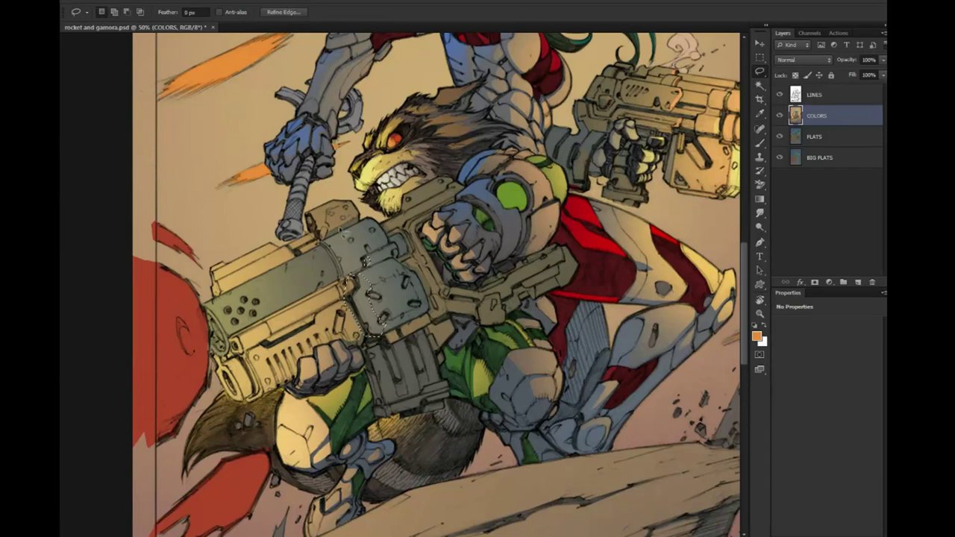
key(w)
key(alt+bracketleft)
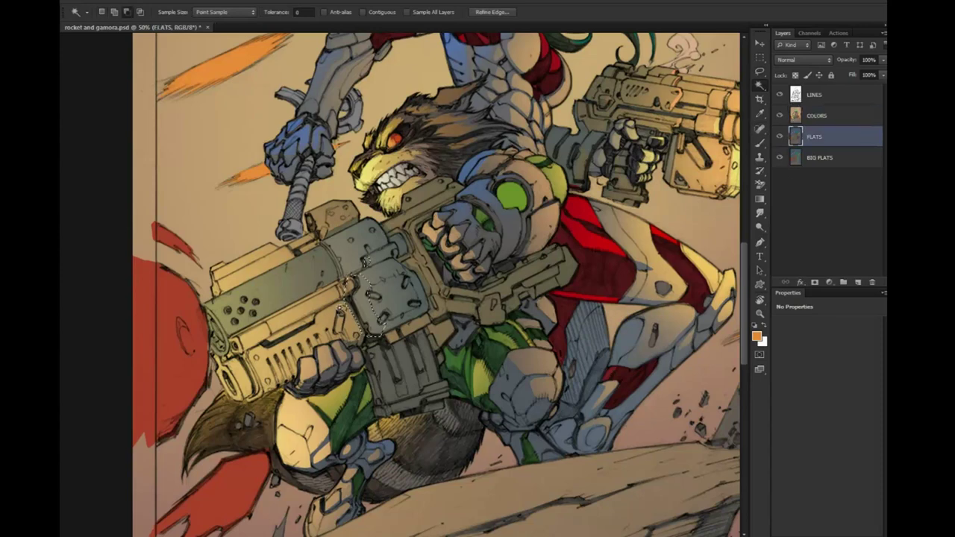
key(ctrl+d)
Lasso the large gun, lighten it with the dodge brush, and deselect
key(alt+bracketright)
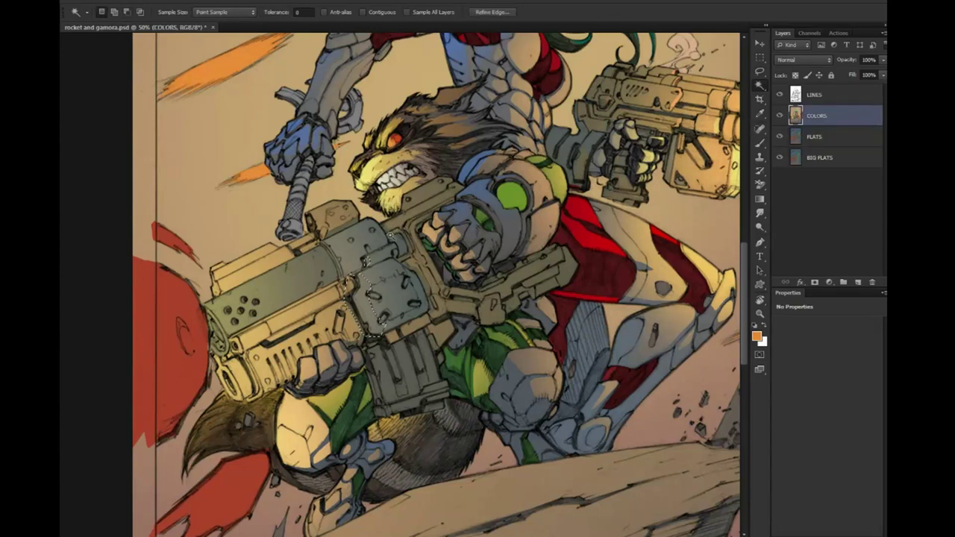
key(l)
drag(380, 336, 362, 192)
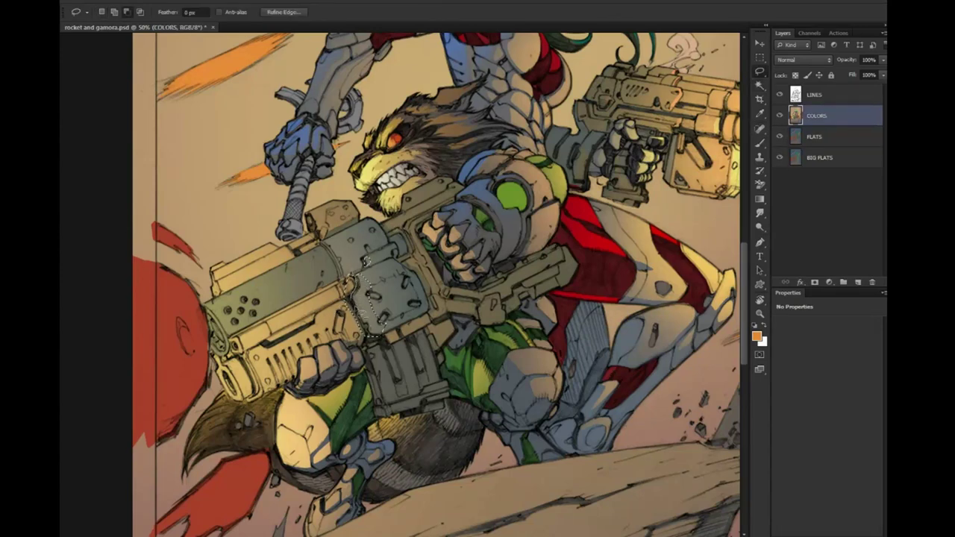
key(b)
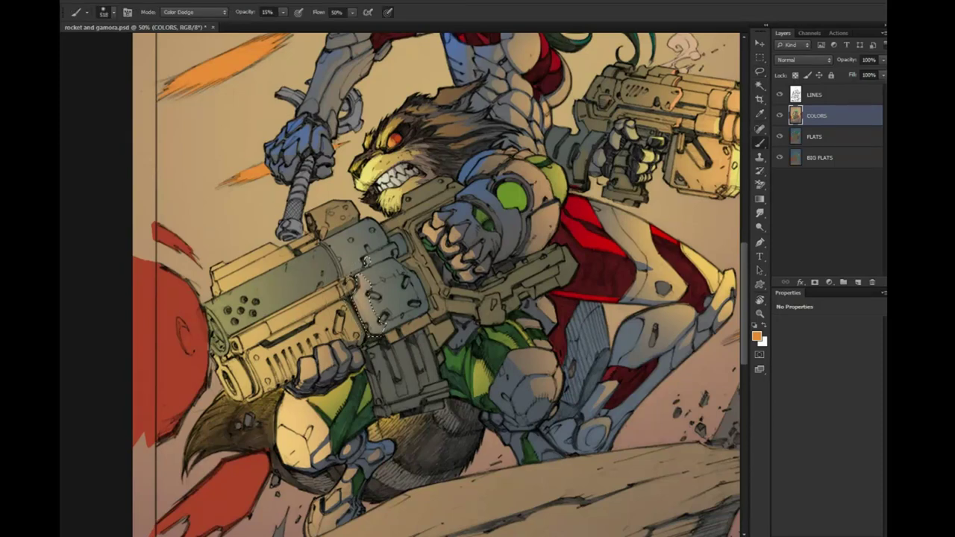
key(ctrl+d)
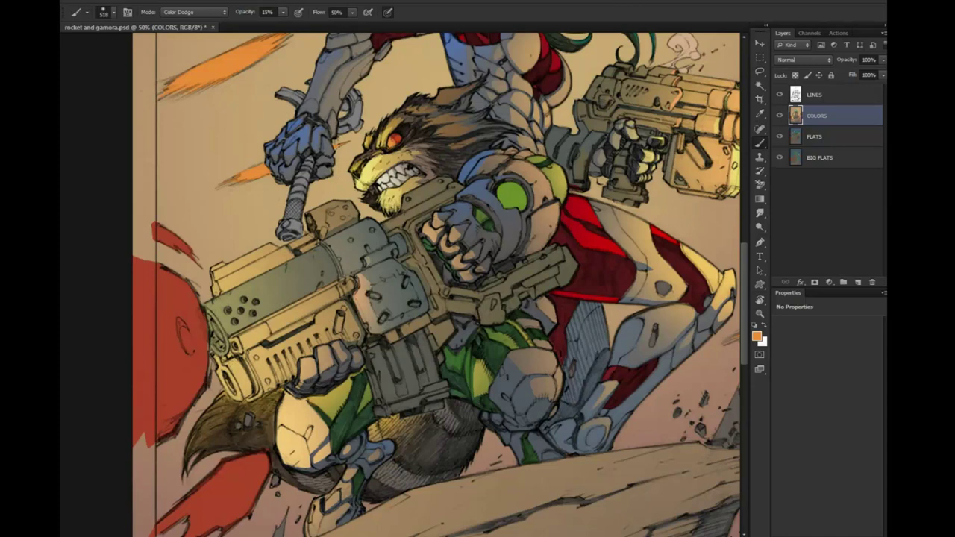
key(w)
key(shift+w)
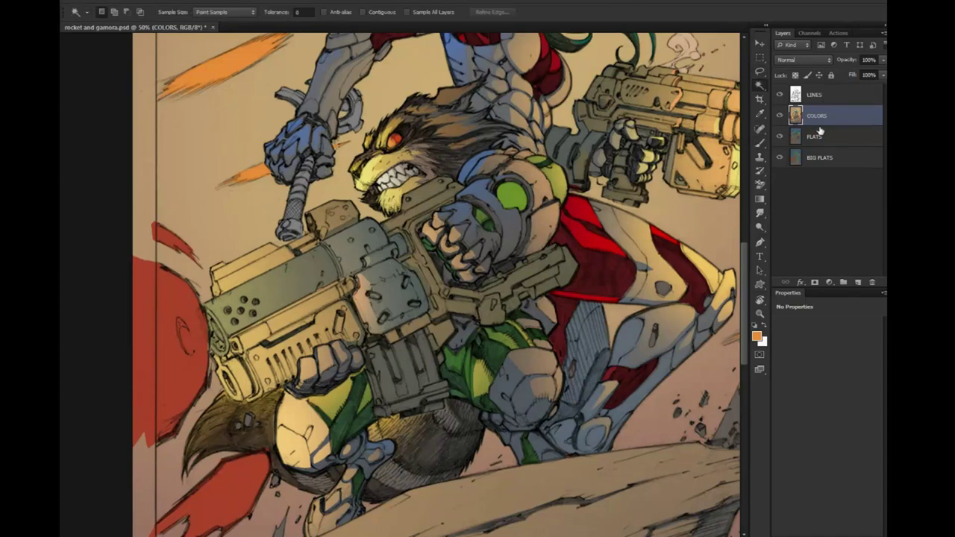
Select the guns' flat area on FLATS minus the fist, dodge-paint on COLORS, then deselect
click(813, 136)
click(400, 366)
key(l)
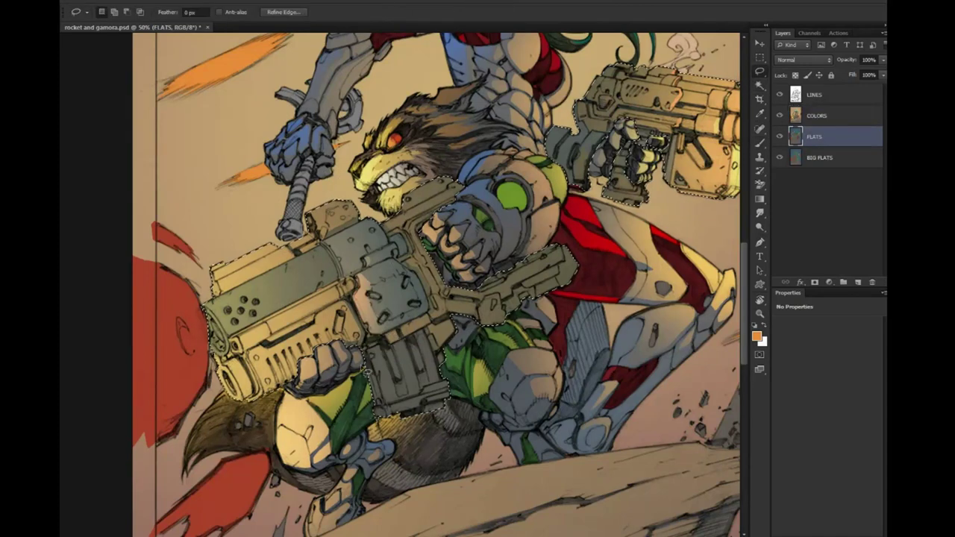
drag(366, 377, 424, 349)
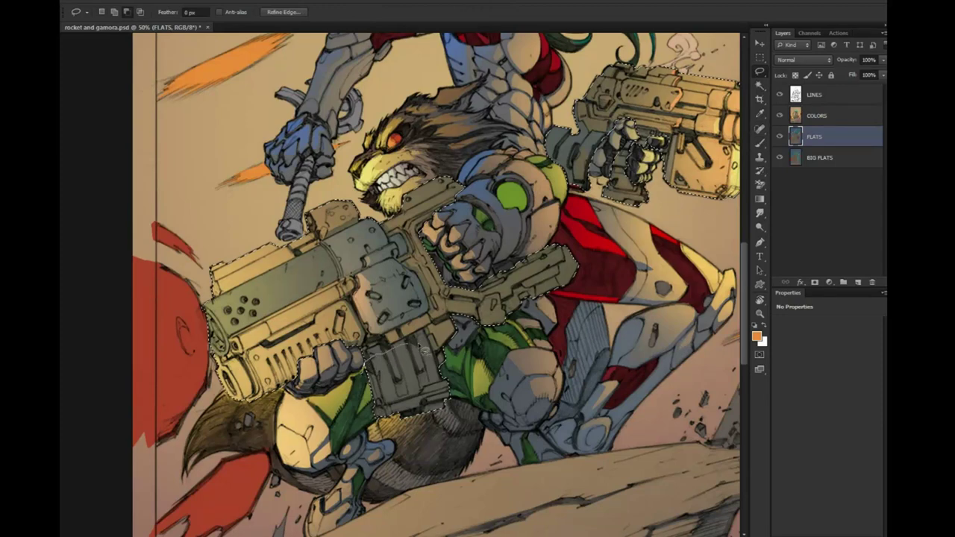
drag(424, 349, 322, 375)
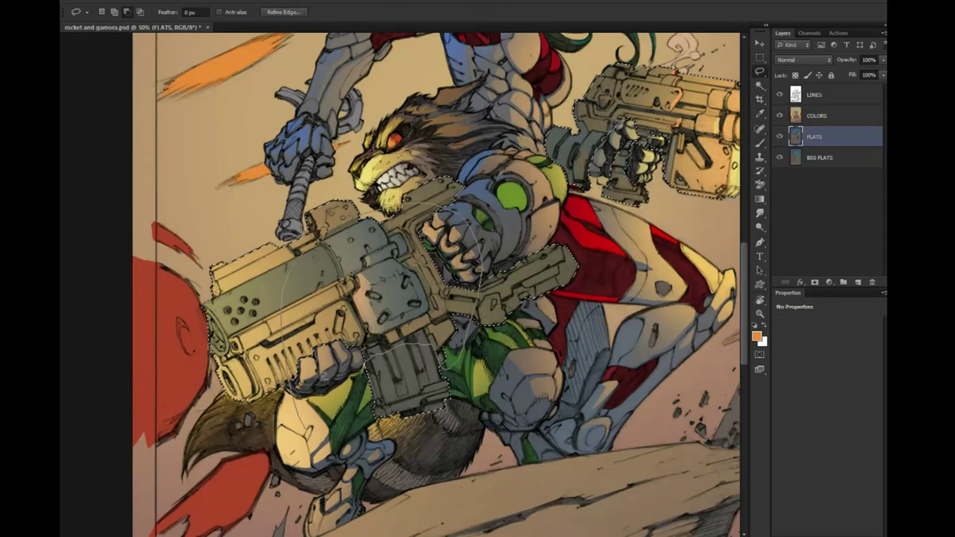
drag(291, 254, 313, 224)
key(b)
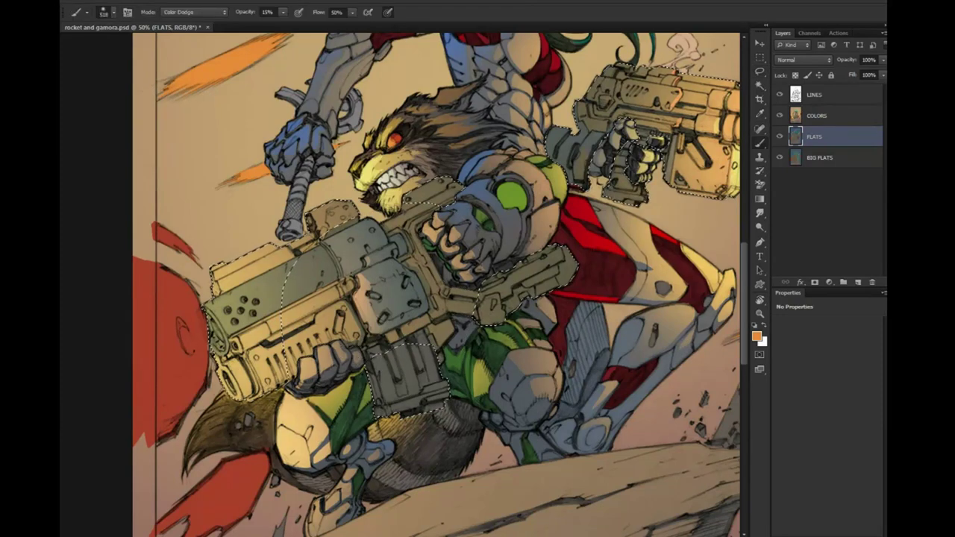
click(821, 116)
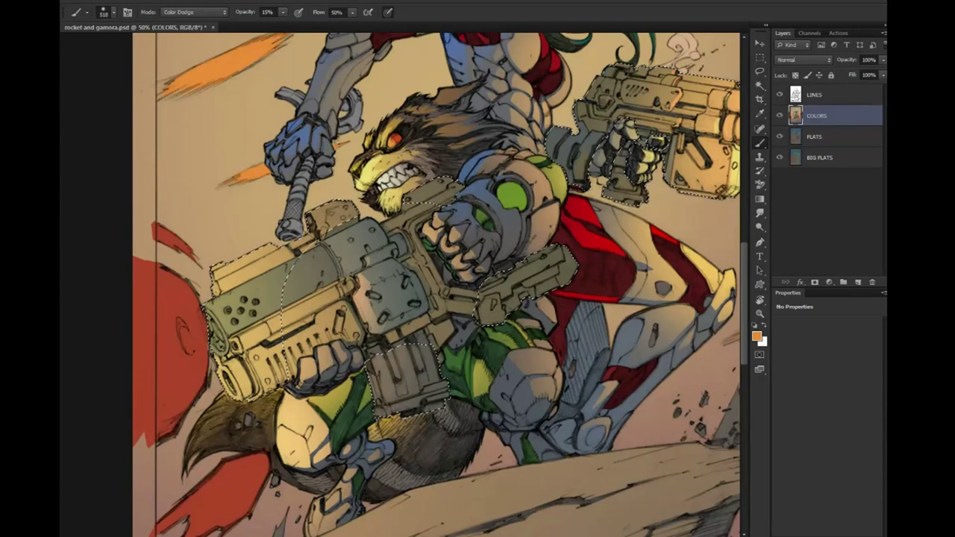
key(l)
key(ctrl+d)
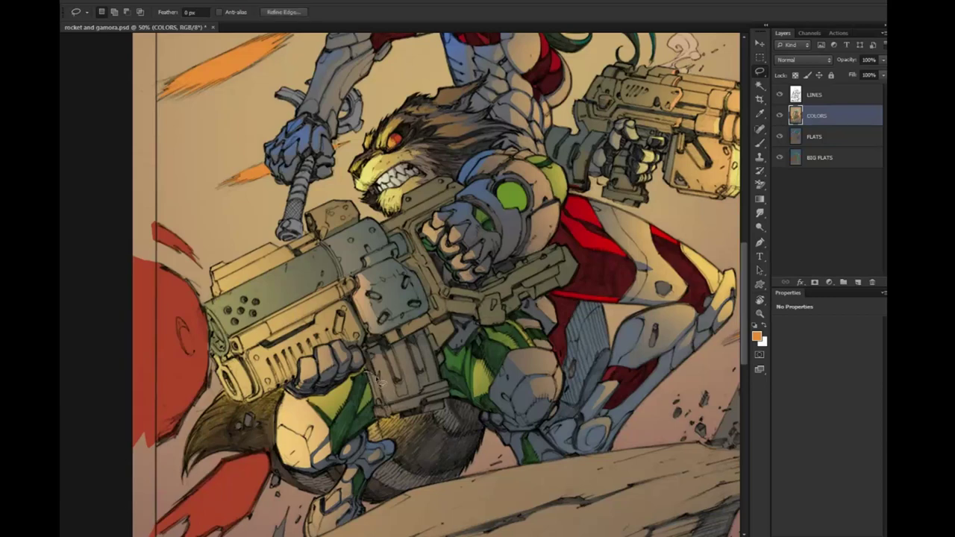
Touch up a small area near the gripping hand on COLORS, then zoom out
drag(388, 403, 382, 420)
click(813, 137)
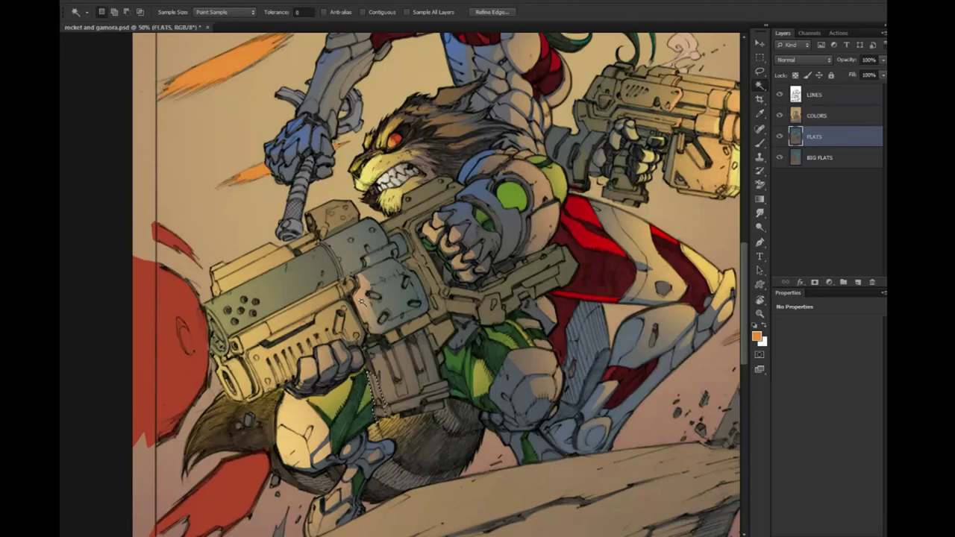
key(b)
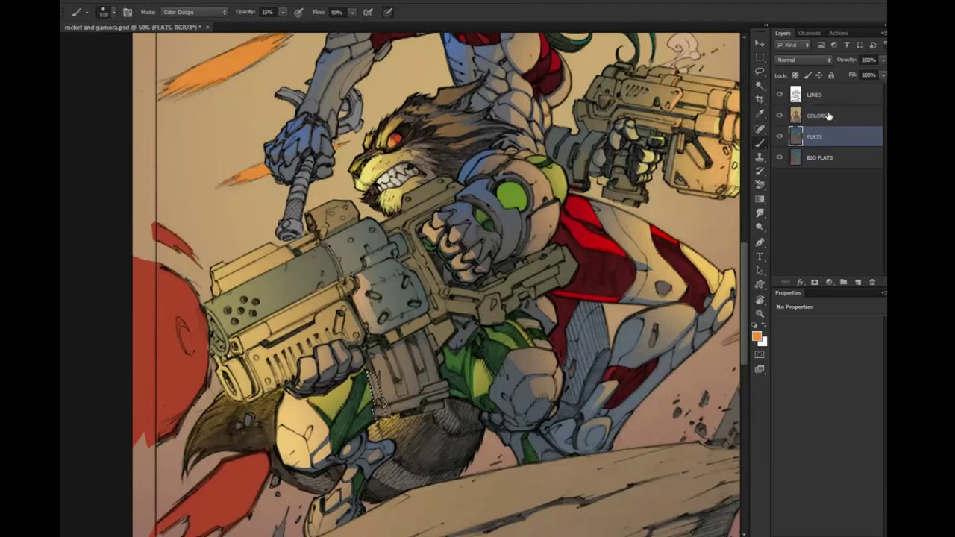
click(825, 115)
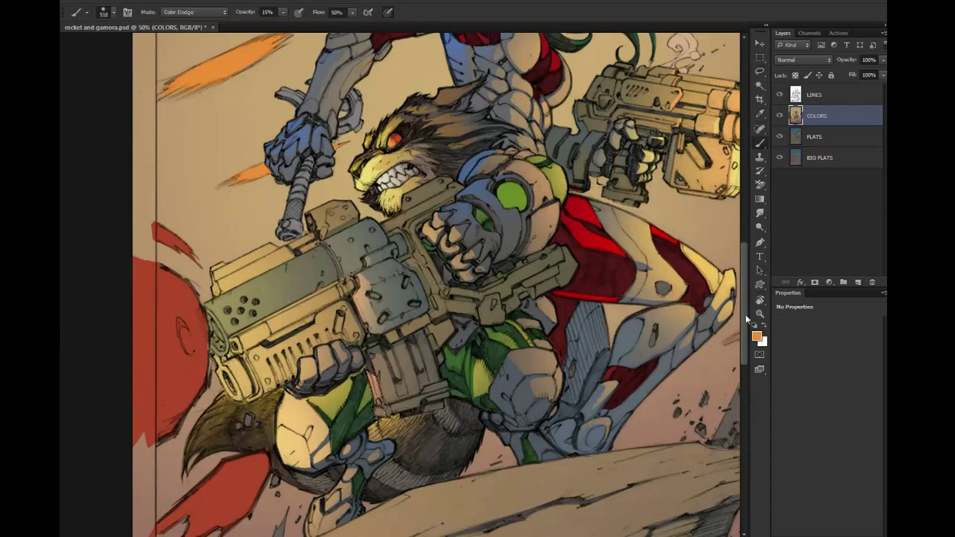
click(760, 313)
alt+click(483, 299)
alt+click(471, 211)
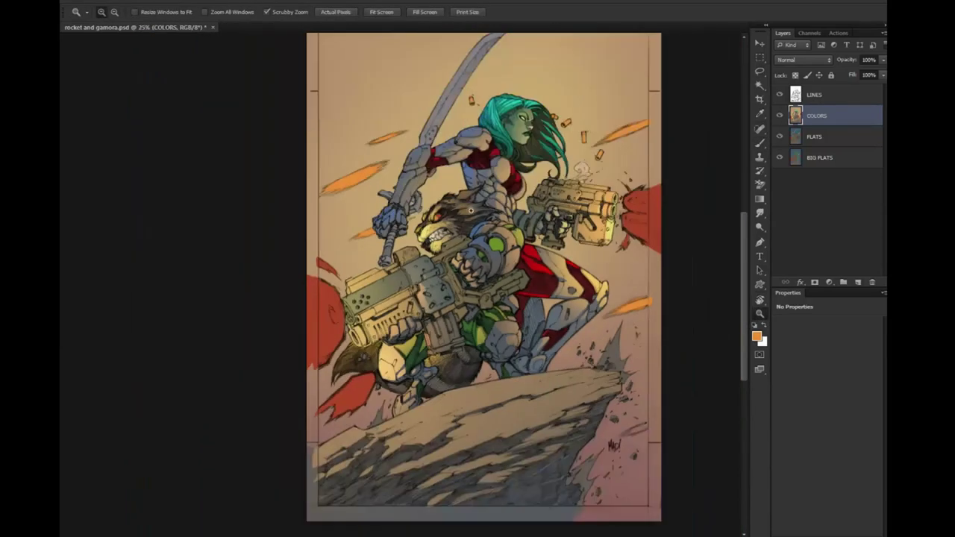
click(492, 268)
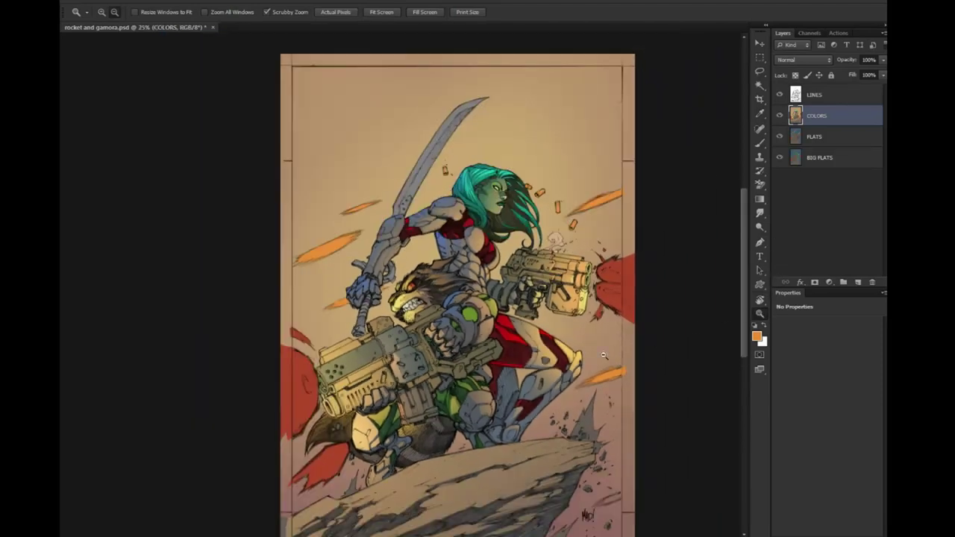
alt+click(631, 373)
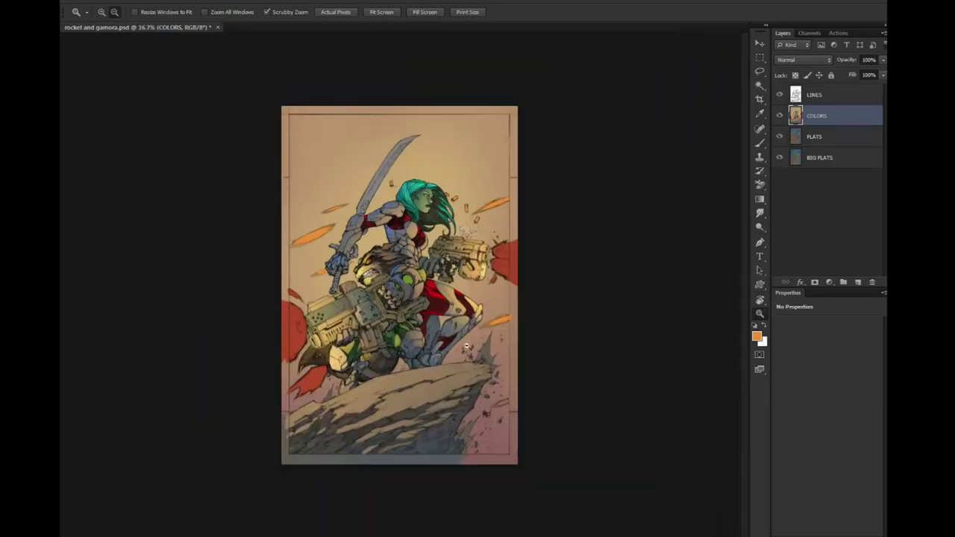
alt+click(456, 237)
click(389, 302)
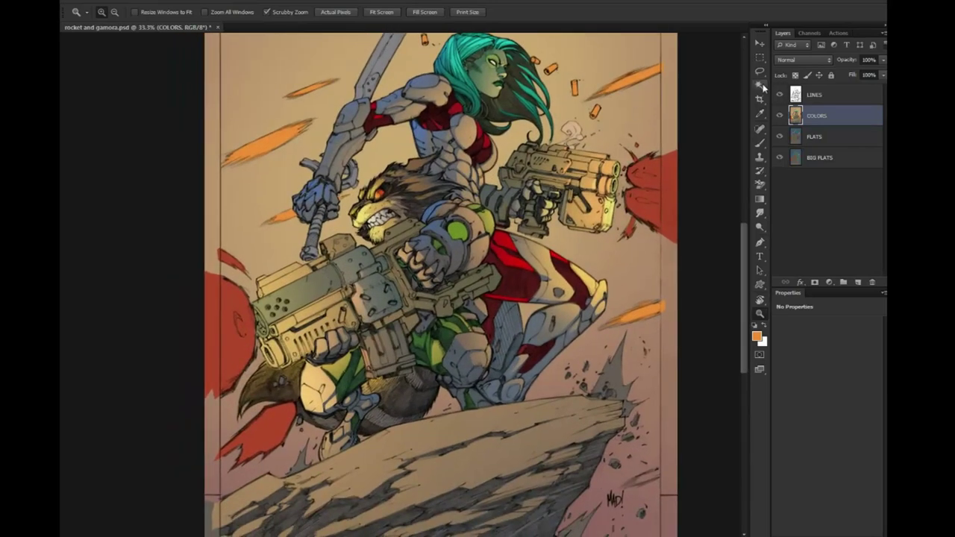
click(760, 86)
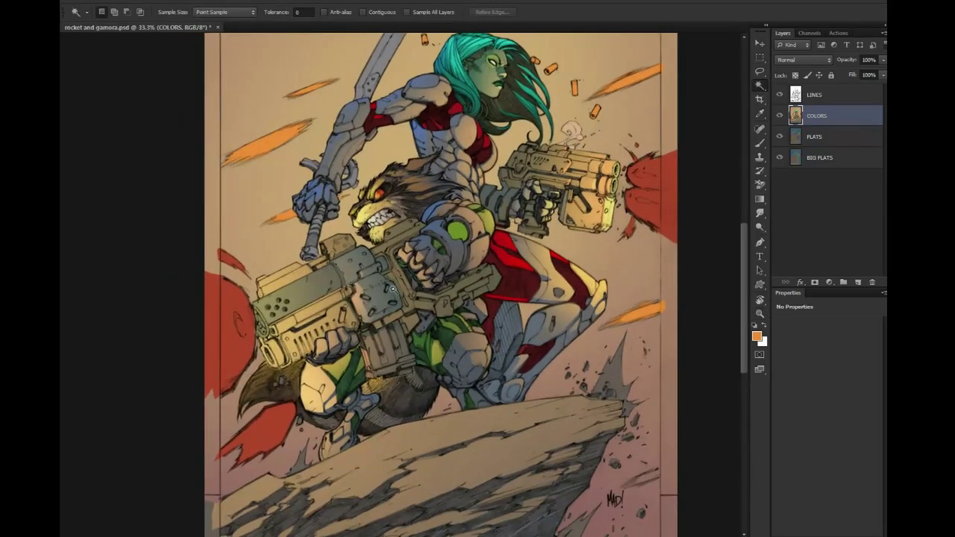
click(391, 292)
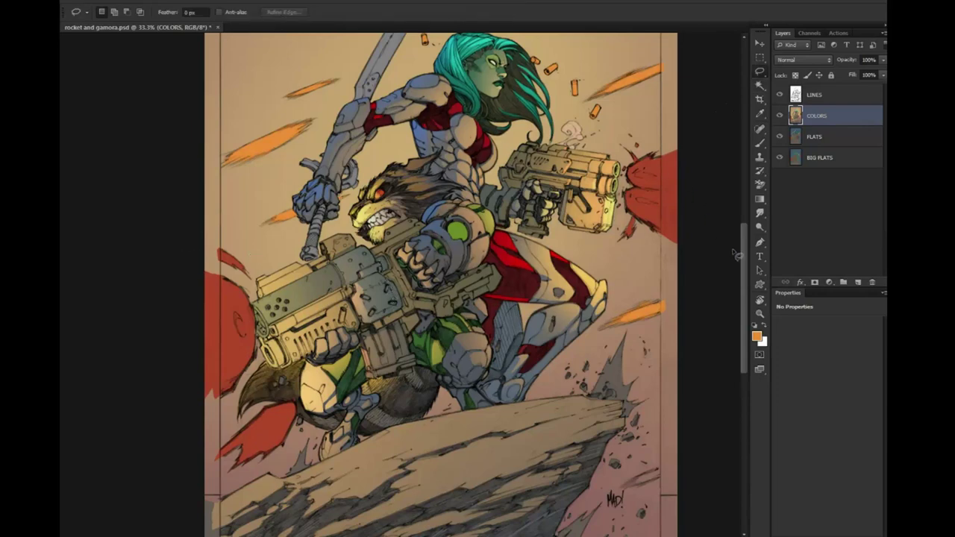
click(759, 314)
alt+click(666, 352)
alt+click(609, 343)
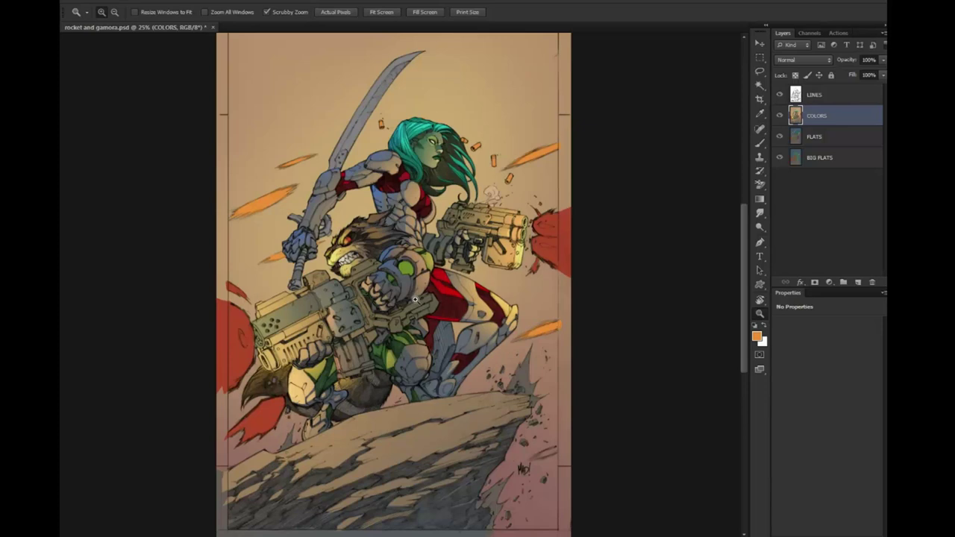
click(412, 303)
Select the red muzzle blasts and dodge-brighten the pistol's muzzle flash, then deselect
click(562, 231)
key(w)
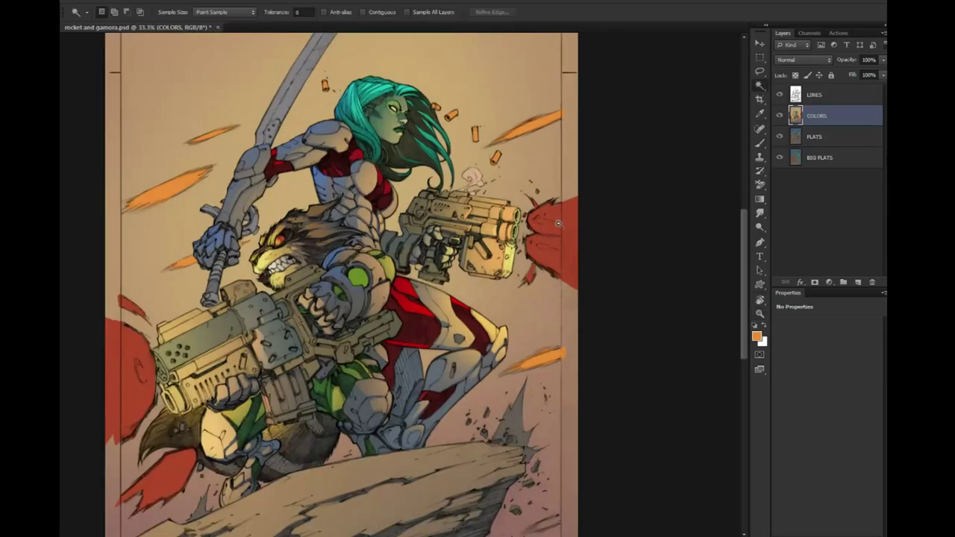
click(521, 250)
drag(521, 250, 462, 284)
key(b)
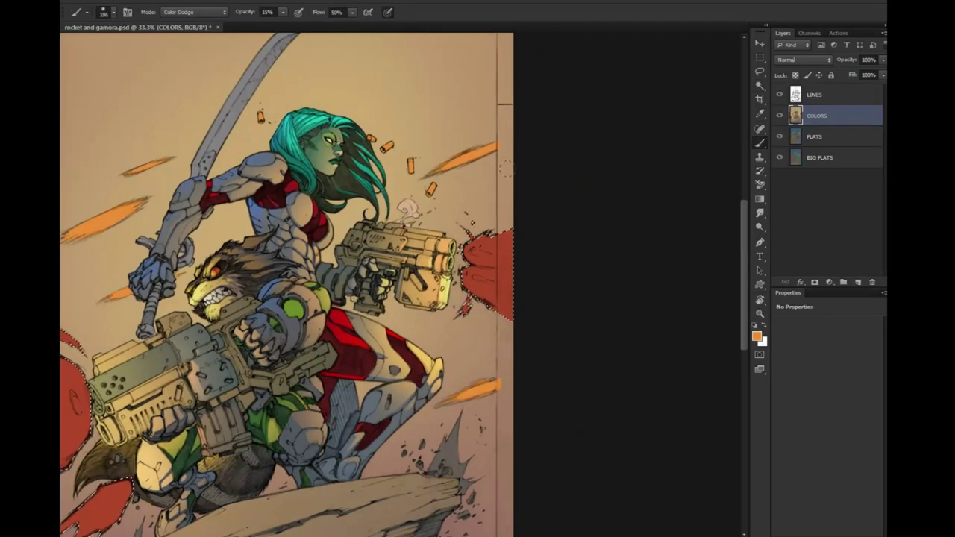
mouse_move(487, 209)
mouse_down()
mouse_move(506, 229)
mouse_move(499, 234)
mouse_up()
click(485, 249)
click(478, 254)
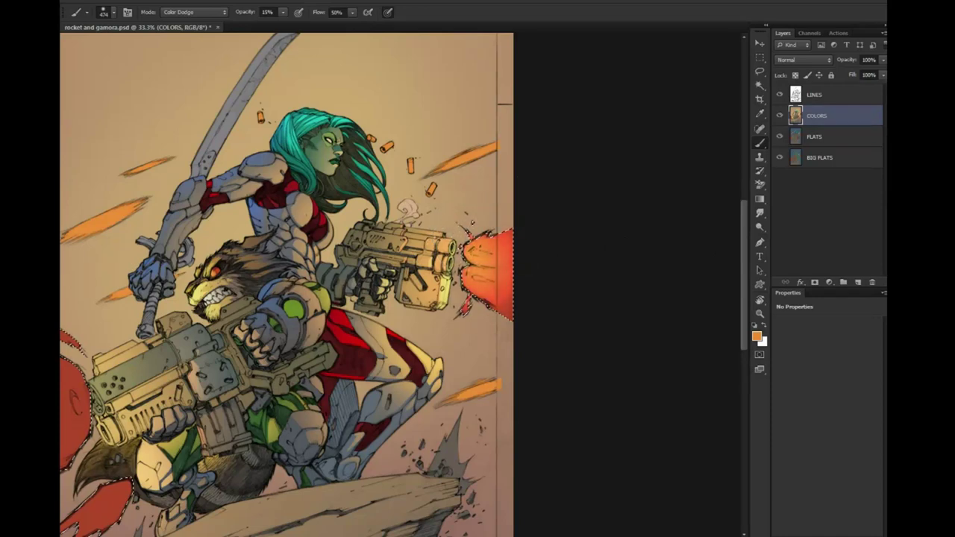
click(475, 258)
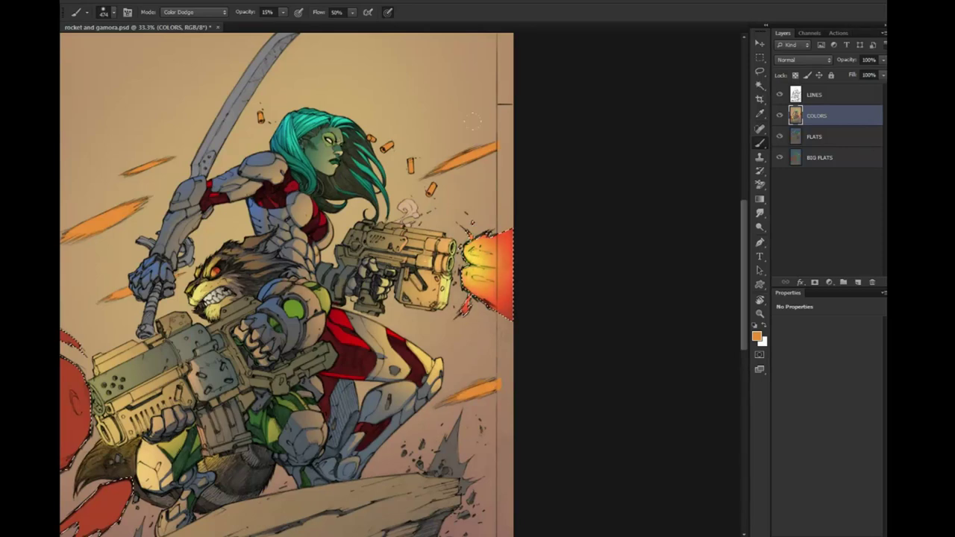
key(l)
key(ctrl+d)
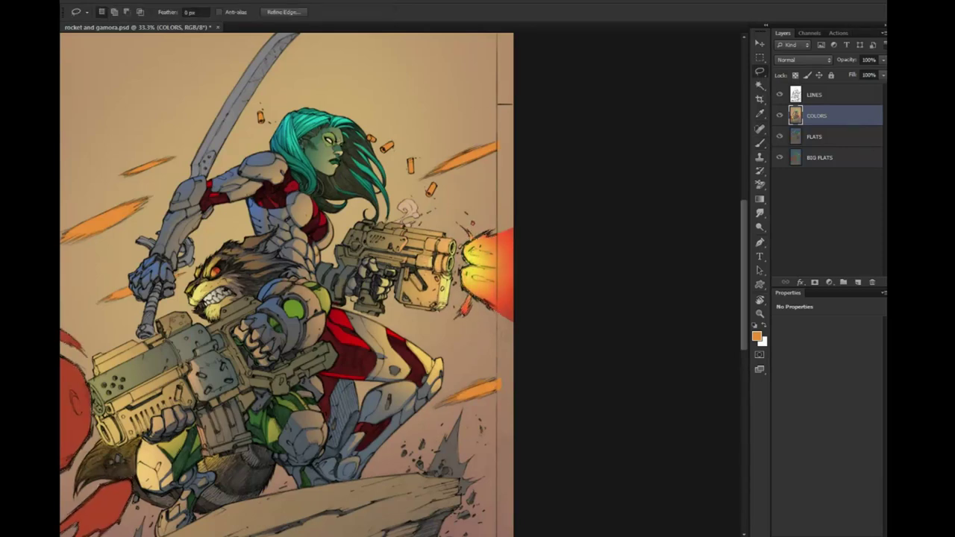
Select the left red fireball and dodge-paint it glowing orange-yellow, then deselect
drag(396, 337, 604, 184)
key(w)
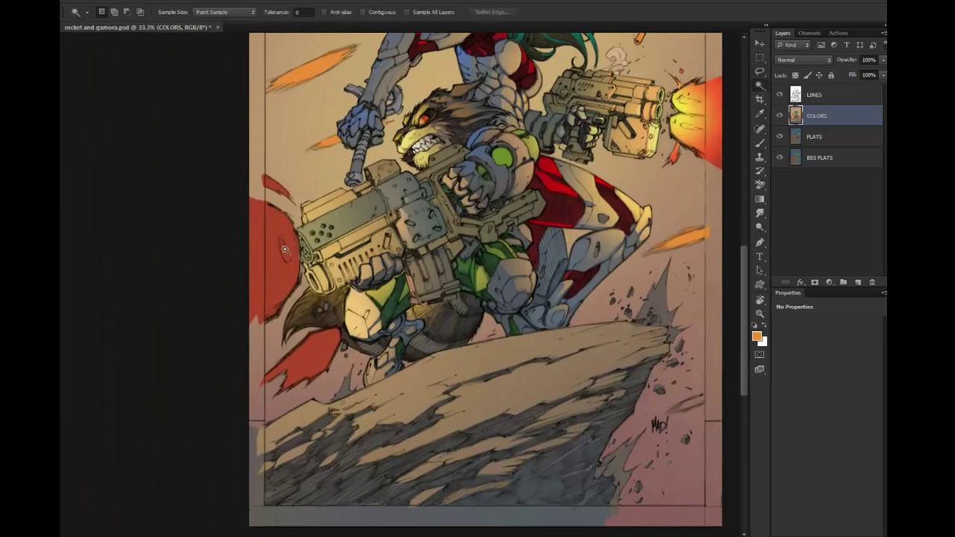
key(b)
key(w)
click(285, 249)
key(b)
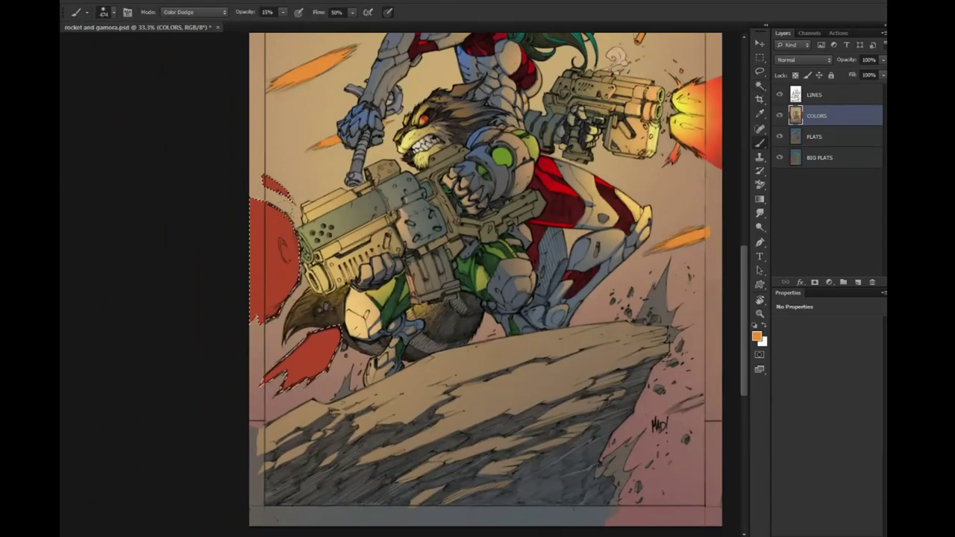
mouse_move(284, 247)
mouse_down()
mouse_move(268, 244)
mouse_move(291, 284)
mouse_up()
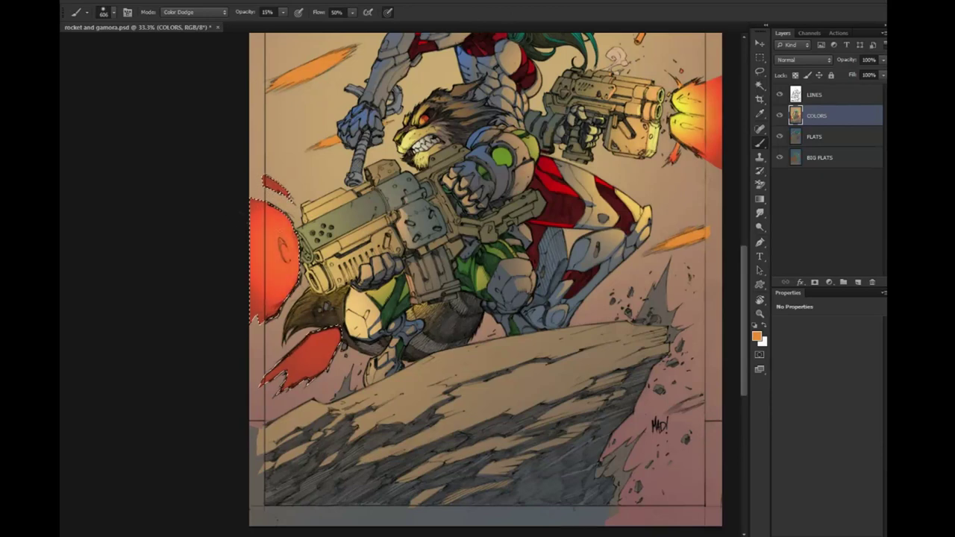
drag(281, 245, 283, 280)
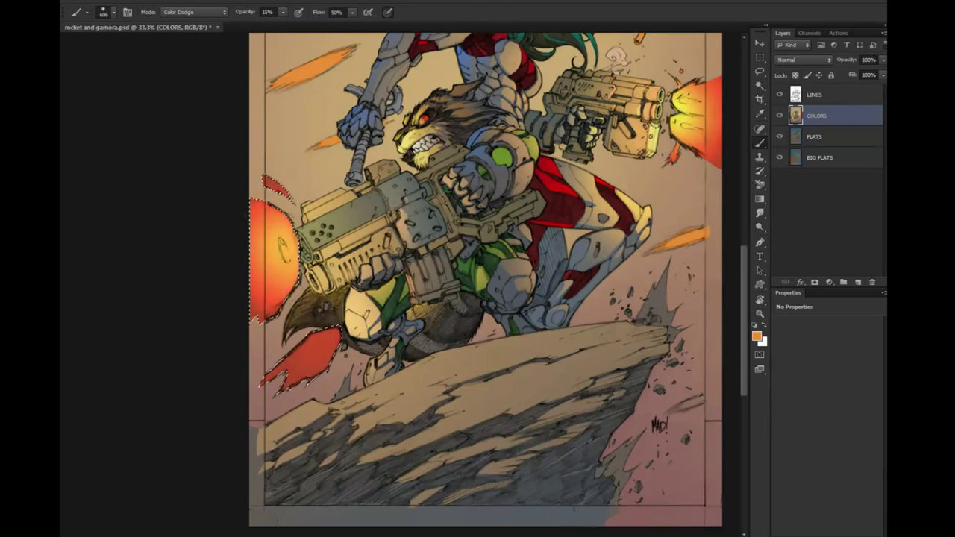
drag(288, 235, 296, 260)
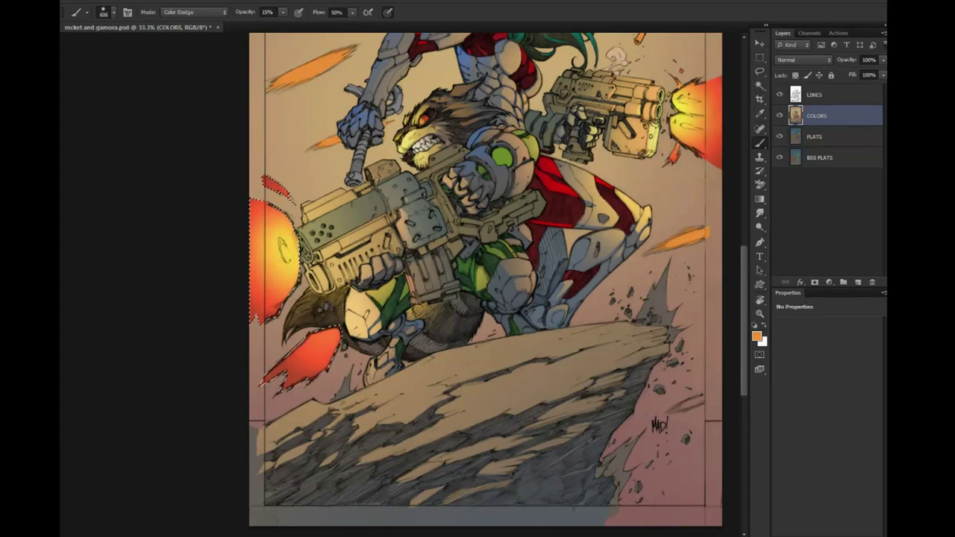
key(bracketleft)
key(bracketleft)
key(bracketleft)
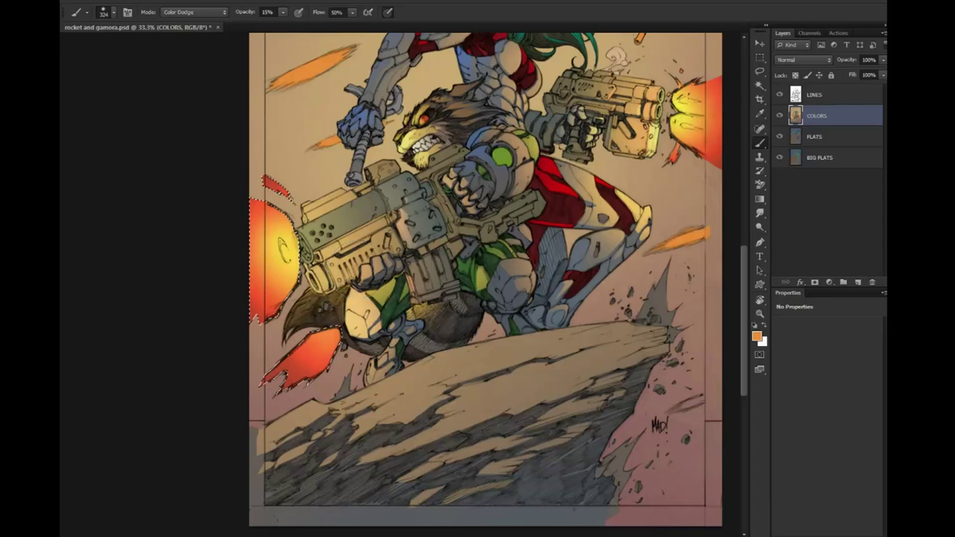
key(ctrl+d)
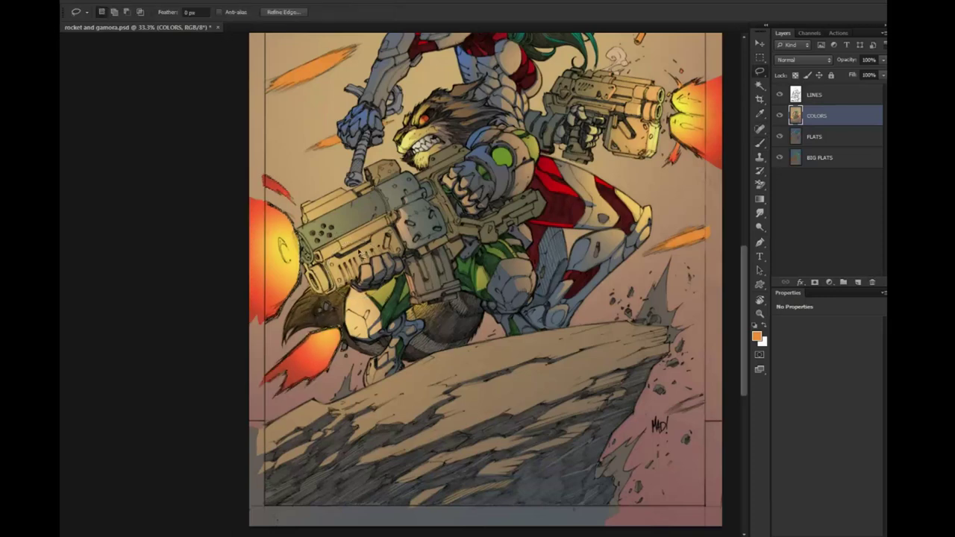
drag(512, 195, 422, 239)
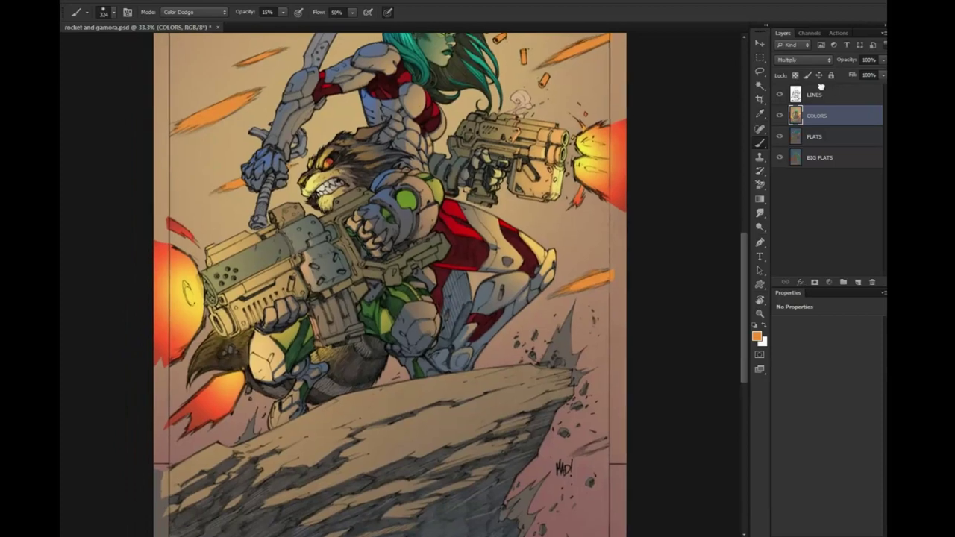
Add a new layer above LINES, fill it with black, and set it to Screen
click(818, 95)
click(858, 282)
key(g)
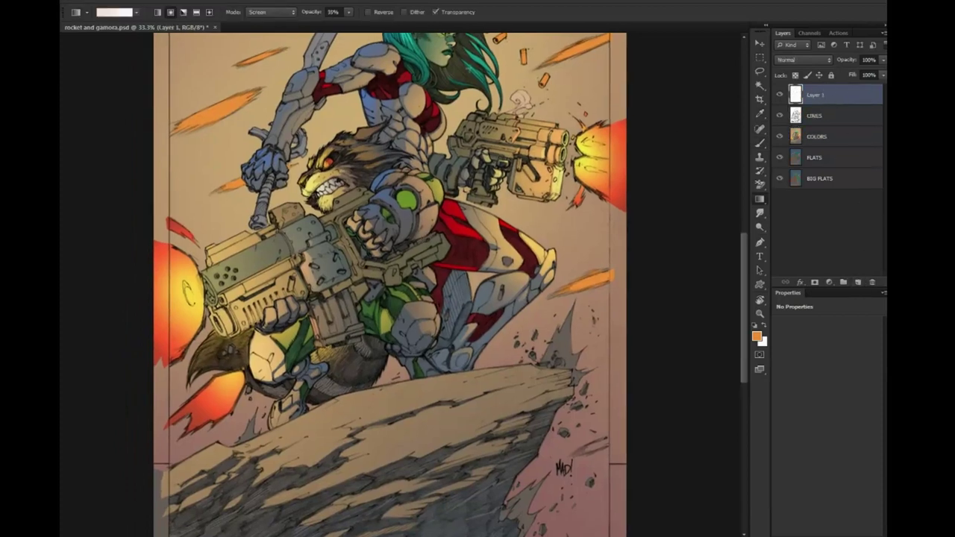
click(138, 2)
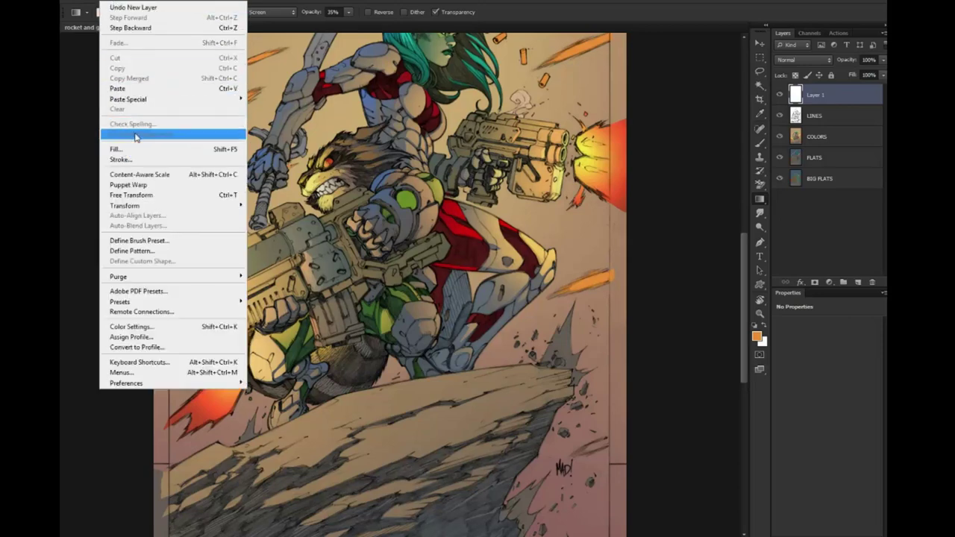
click(138, 148)
key(Return)
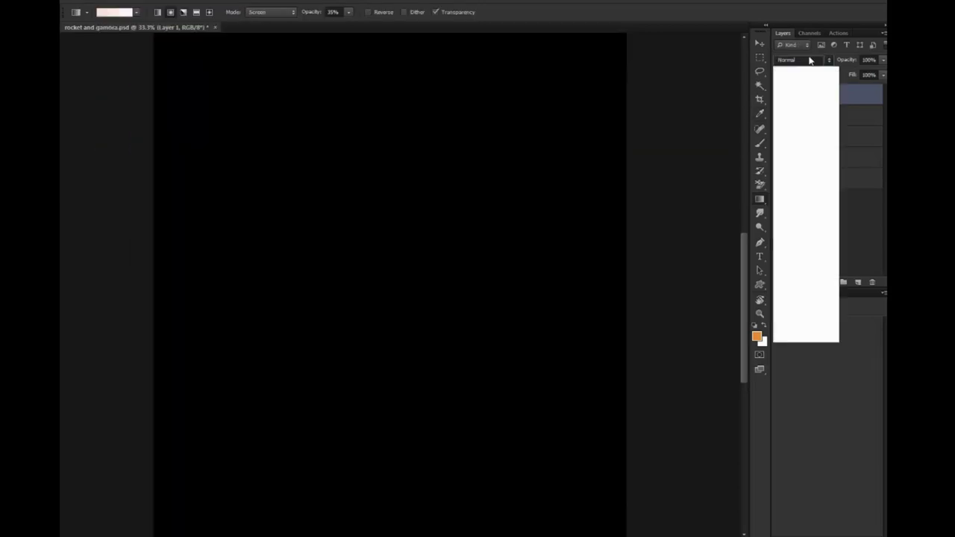
click(800, 59)
click(800, 156)
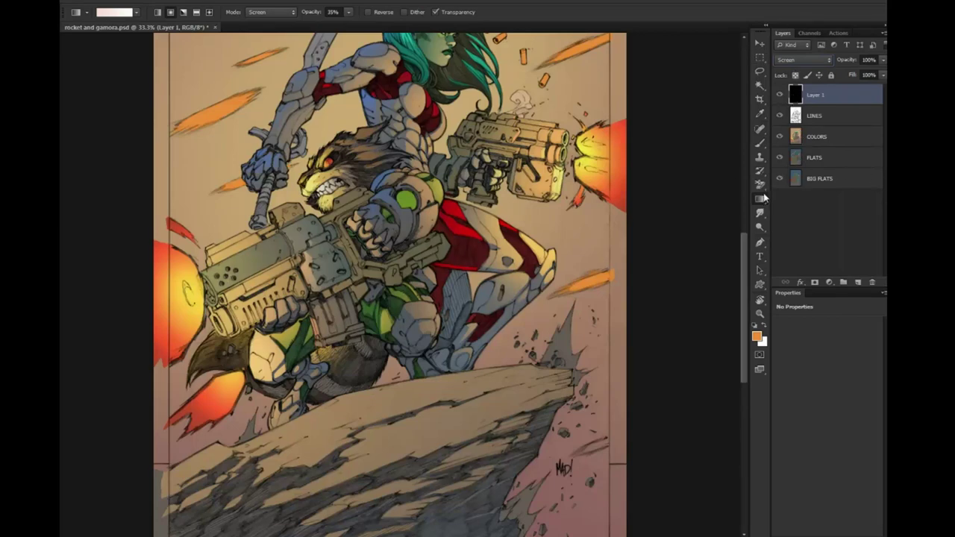
Drag radial glows around the big gun's flash, left gun flash, tail flame, and upper-right flash
drag(207, 283, 108, 228)
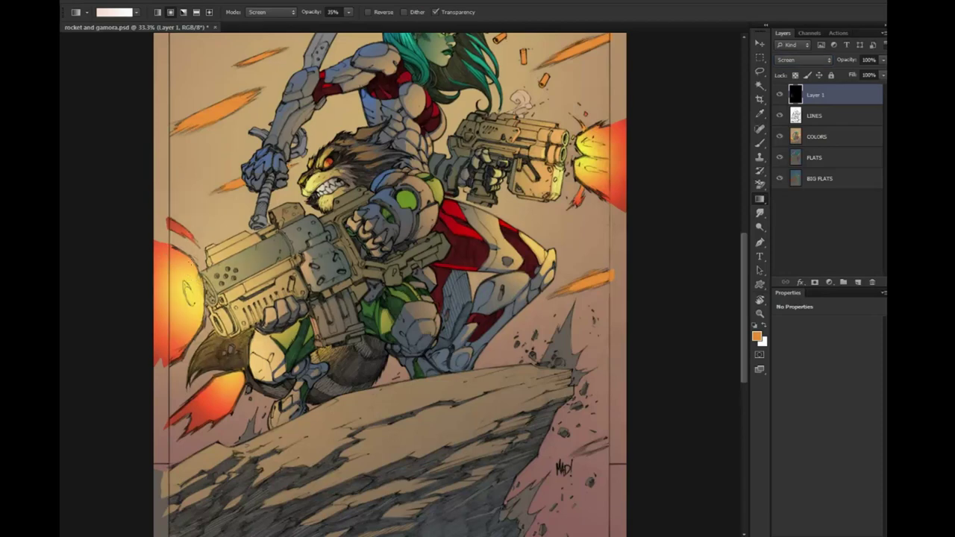
drag(145, 316, 201, 217)
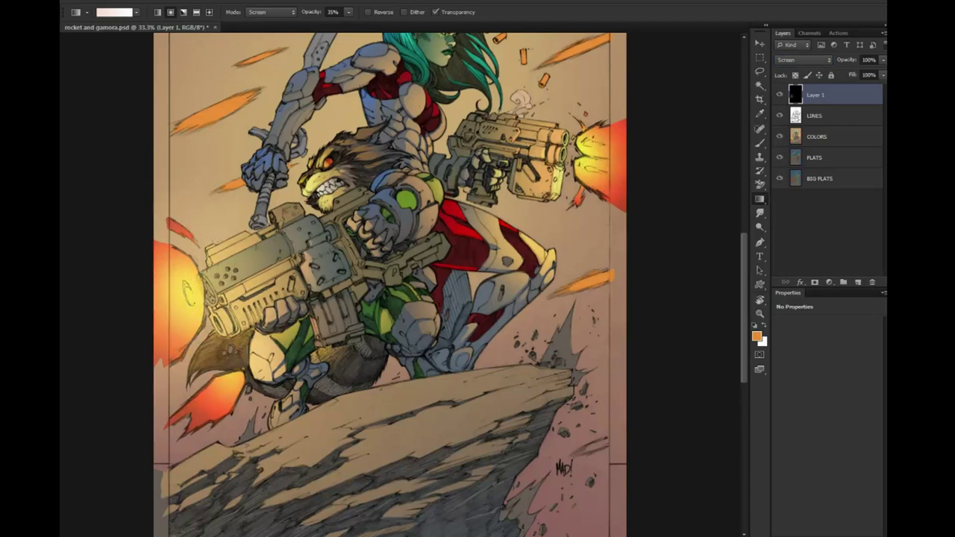
drag(225, 395, 225, 346)
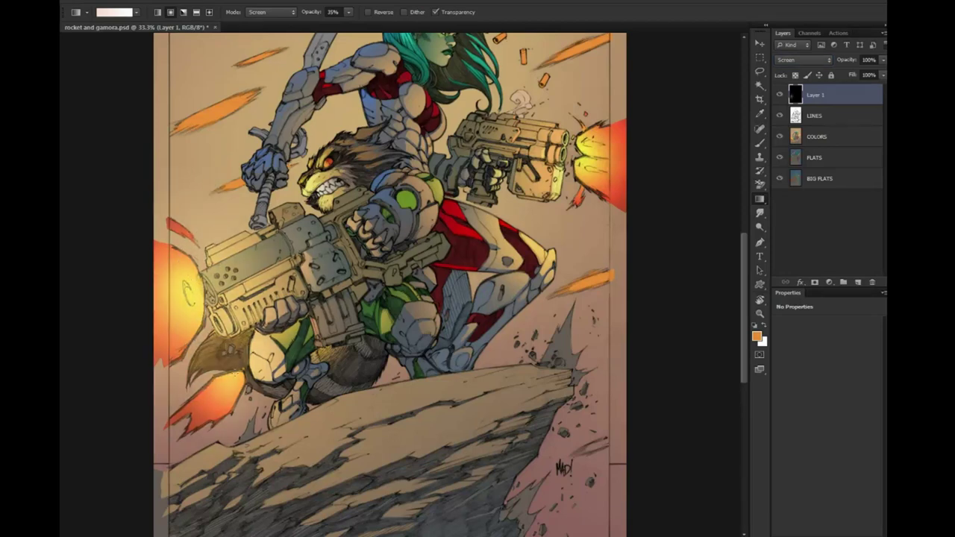
drag(590, 149, 651, 81)
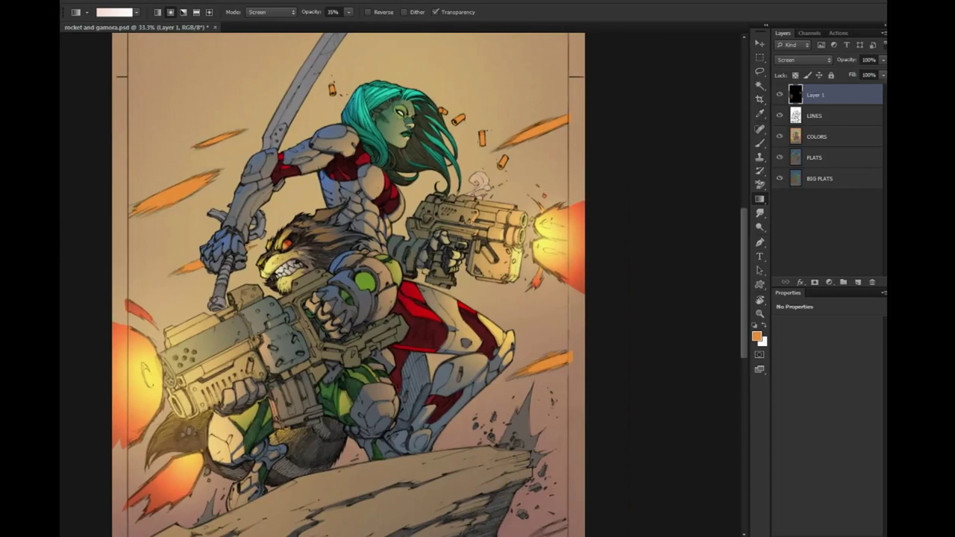
Magic Wand the background on FLATS and copy it from COLORS into a new layer
click(760, 314)
alt+click(631, 380)
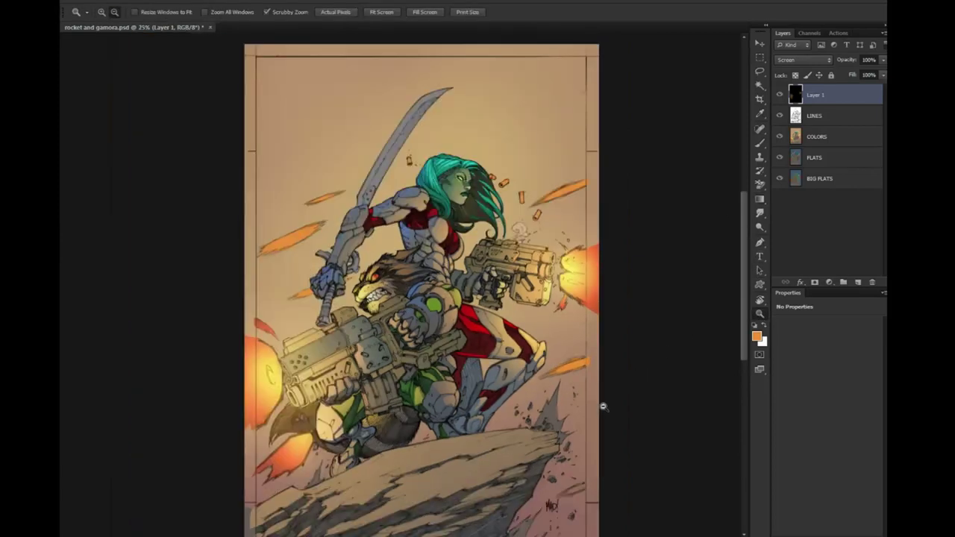
alt+click(603, 406)
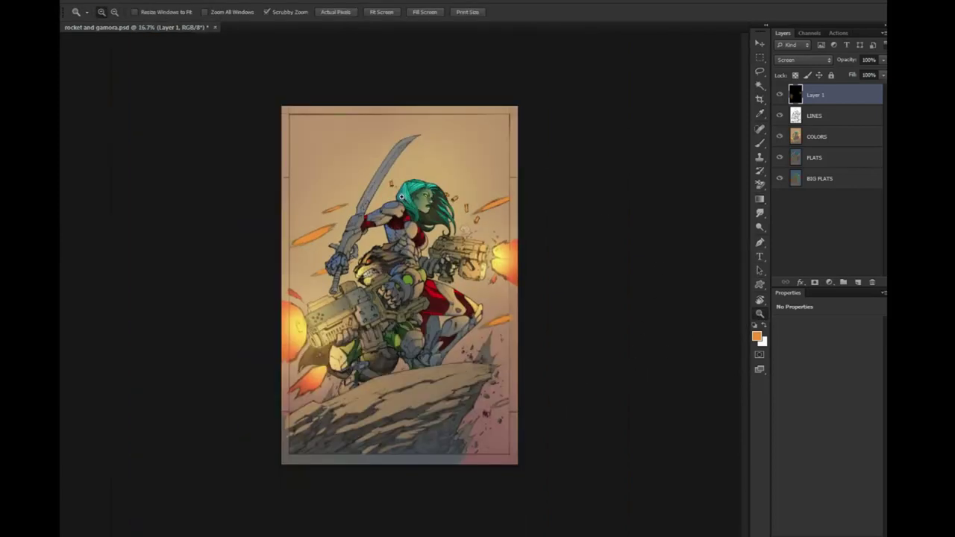
click(760, 86)
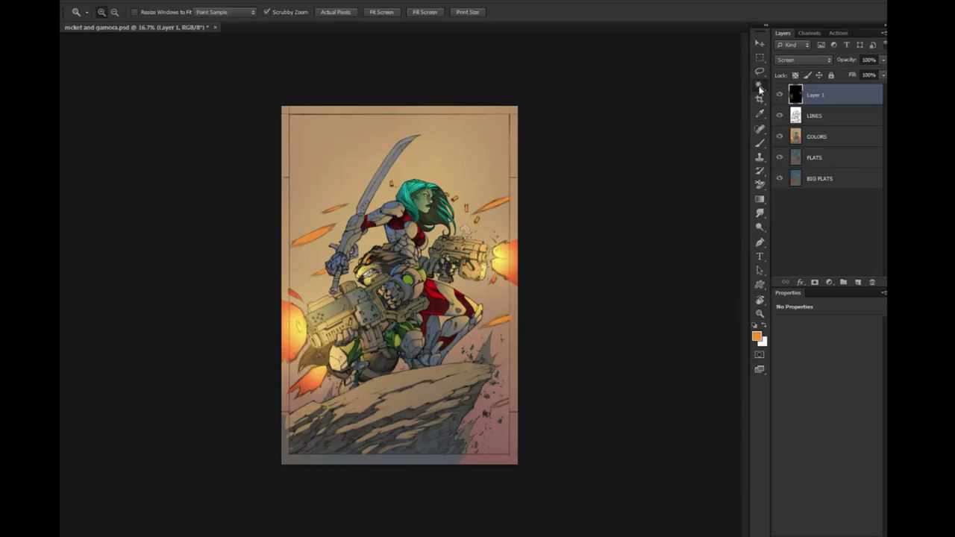
click(814, 158)
click(490, 148)
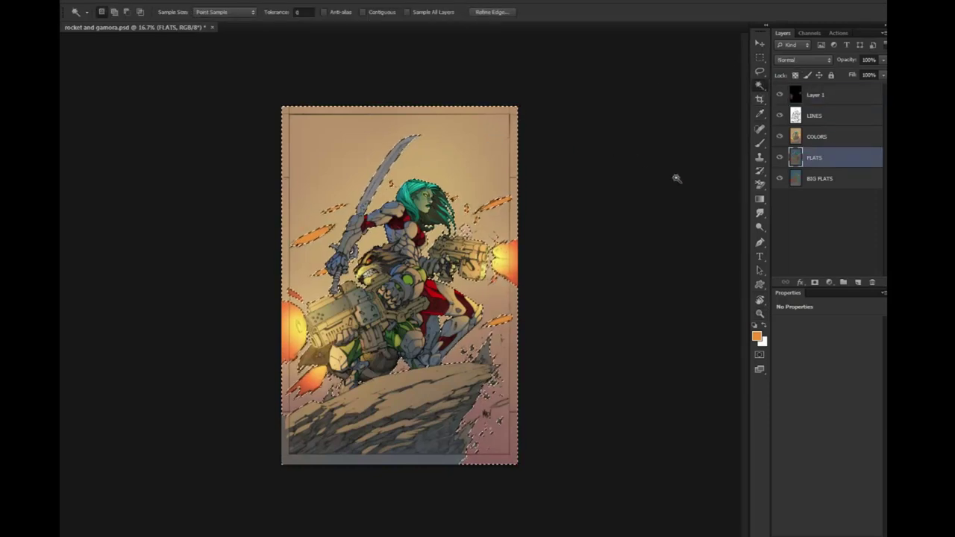
click(830, 140)
key(ctrl+j)
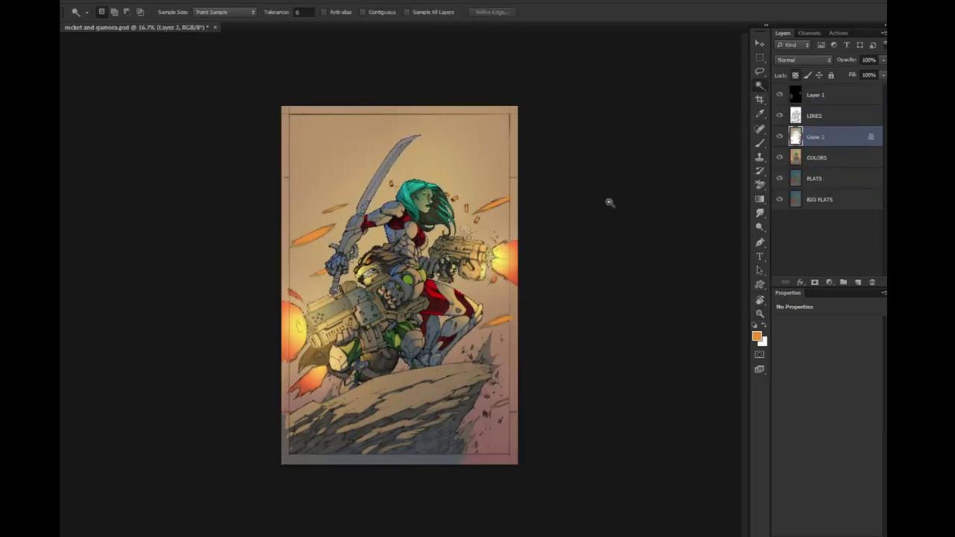
Try Hue/Saturation, then experiment with Color Balance midtone shifts on the copied background
key(l)
key(ctrl+u)
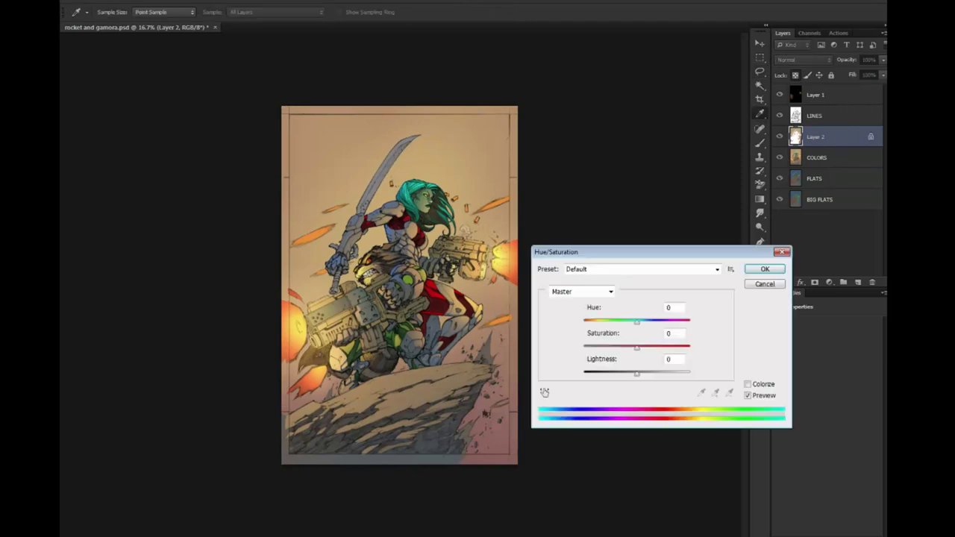
click(750, 269)
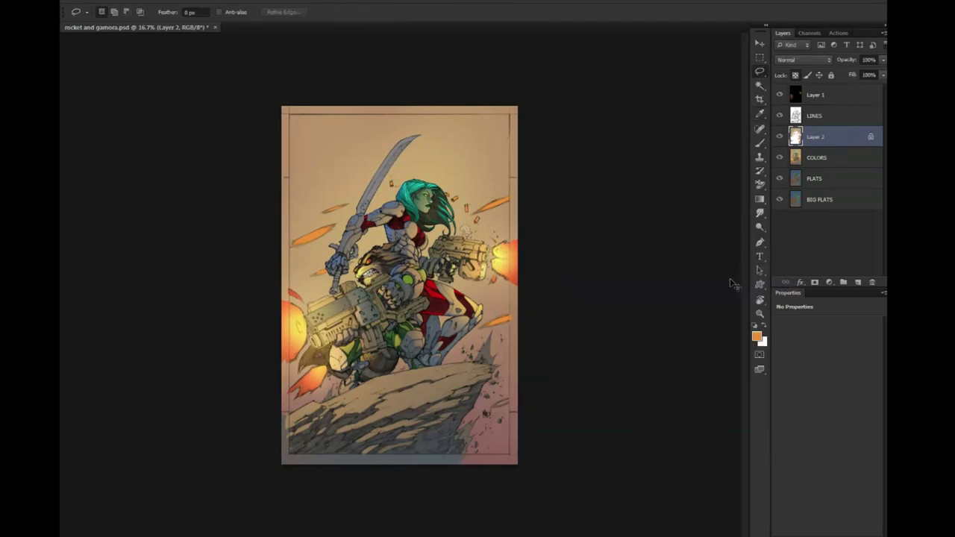
key(ctrl+b)
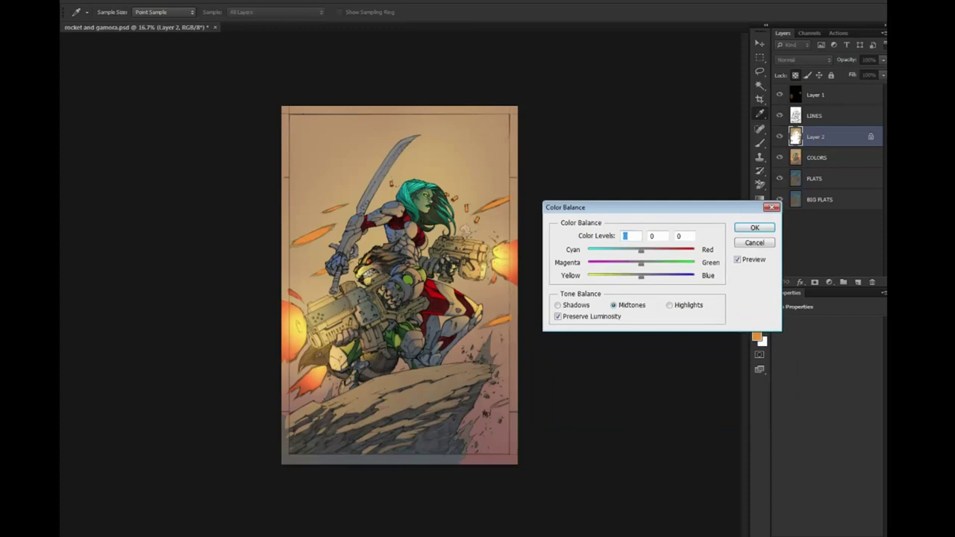
mouse_move(640, 250)
mouse_down()
mouse_move(694, 250)
mouse_move(588, 251)
mouse_move(602, 251)
mouse_up()
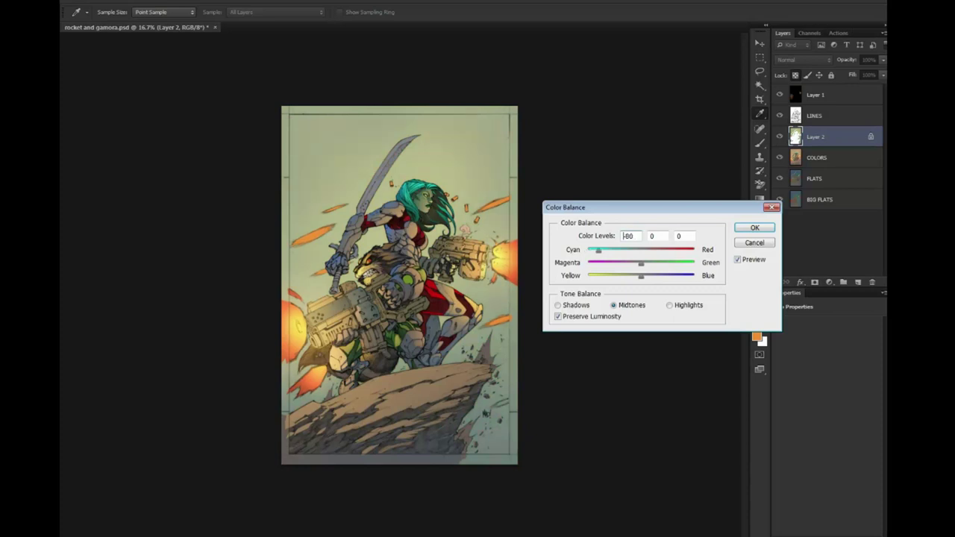
mouse_move(640, 276)
mouse_down()
mouse_move(659, 276)
mouse_move(588, 277)
mouse_up()
mouse_move(640, 263)
mouse_down()
mouse_move(588, 263)
mouse_move(609, 263)
mouse_move(597, 276)
mouse_move(668, 276)
mouse_move(611, 276)
mouse_move(635, 250)
mouse_move(694, 250)
mouse_move(650, 250)
mouse_up()
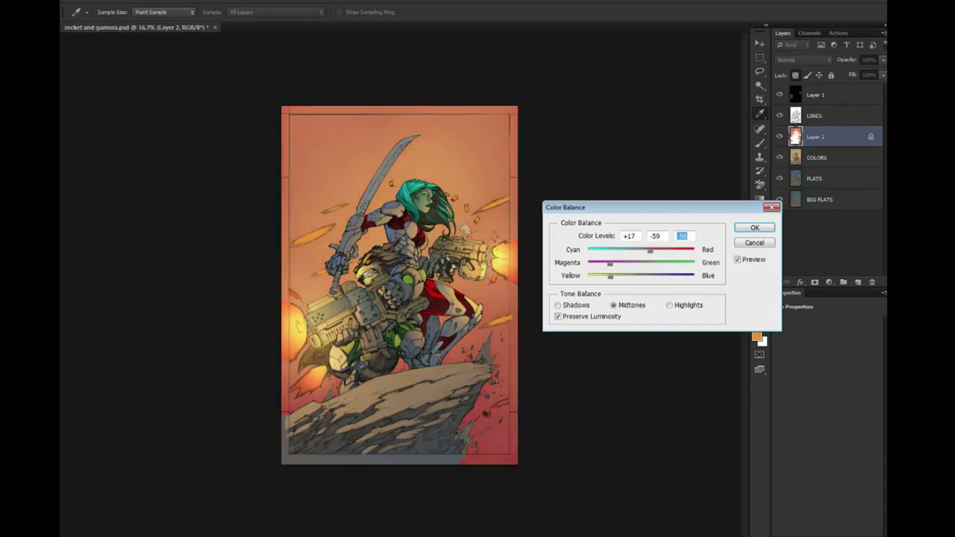
key(Tab)
key(Down)
key(Down)
key(Down)
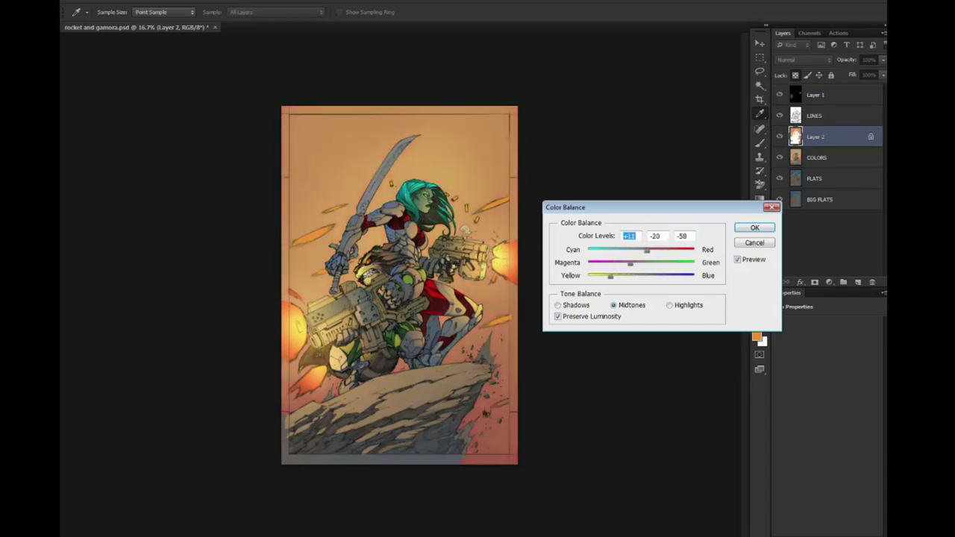
mouse_move(631, 264)
mouse_down()
mouse_move(662, 264)
mouse_move(588, 276)
mouse_up()
key(Tab)
key(Tab)
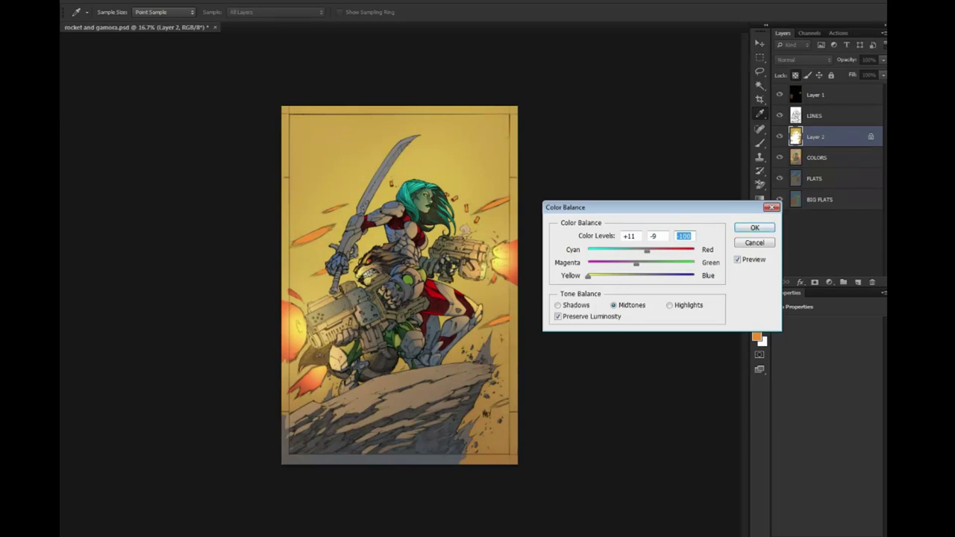
Experiment with shadow and highlight color balance, then cancel the Color Balance changes
click(558, 305)
mouse_move(640, 276)
mouse_down()
mouse_move(662, 276)
mouse_move(647, 276)
mouse_up()
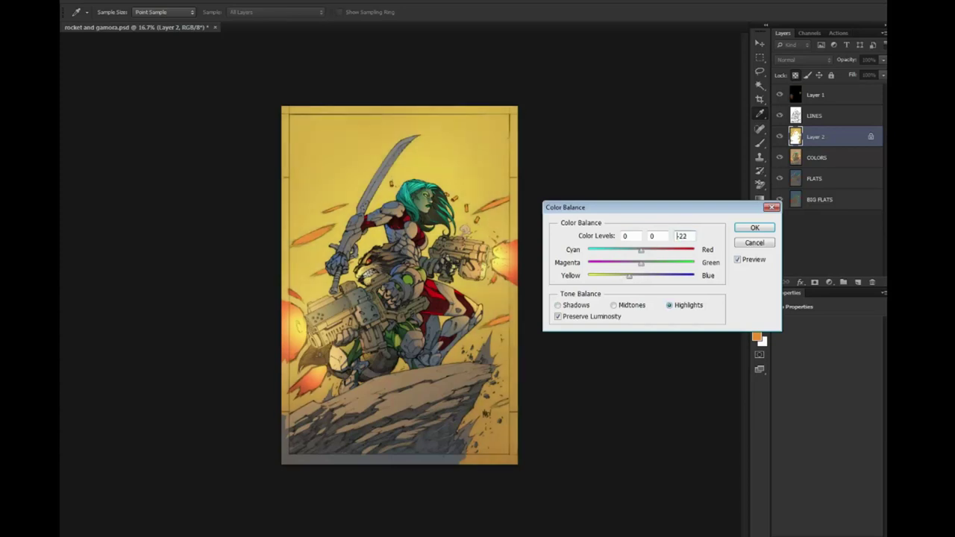
key(alt+h)
mouse_move(652, 276)
mouse_down()
mouse_move(676, 276)
mouse_move(590, 276)
mouse_up()
key(shift+Up)
key(shift+Up)
key(shift+Up)
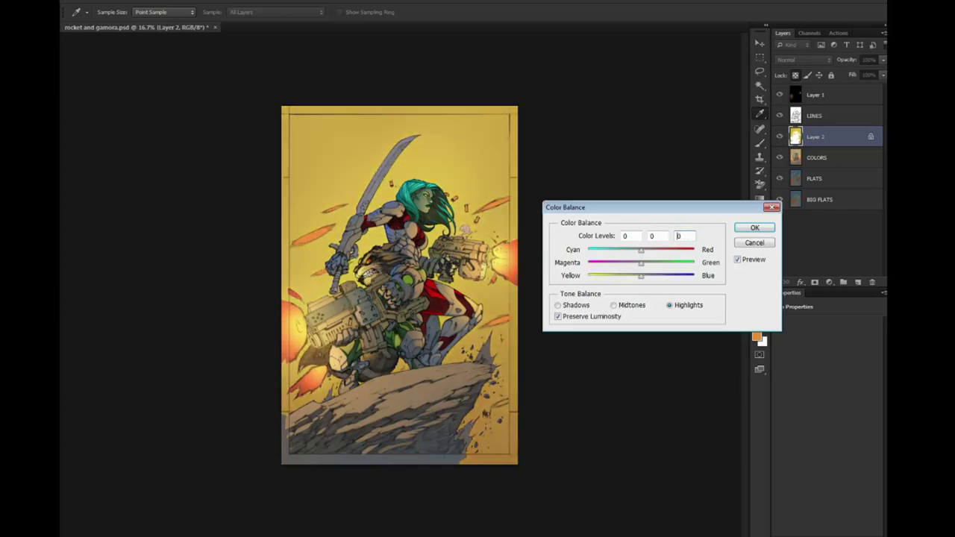
key(shift+Up)
key(Escape)
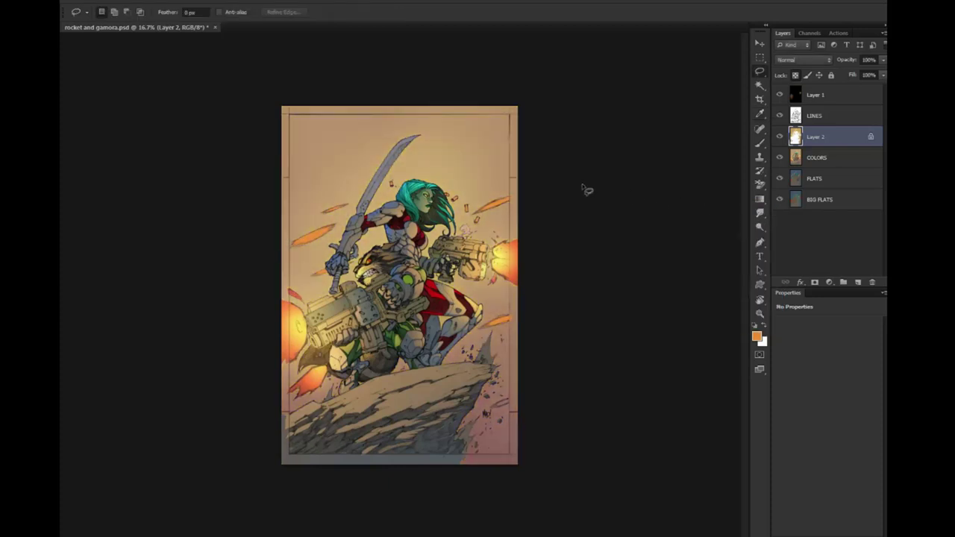
Apply Color Balance midtones Cyan–Red +32 and Yellow–Blue -49 to warm the background
key(ctrl+b)
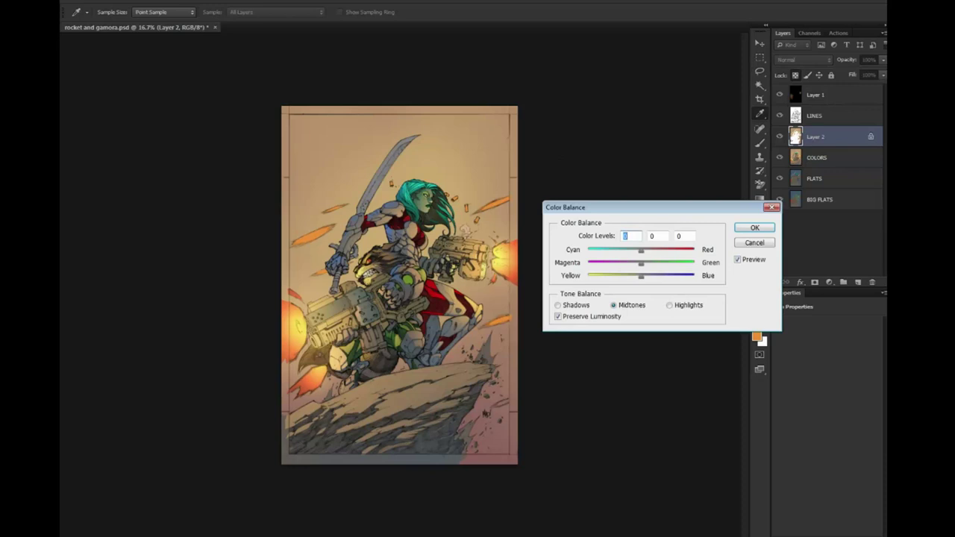
mouse_move(641, 251)
mouse_down()
mouse_move(658, 251)
mouse_move(611, 277)
mouse_up()
key(Tab)
key(Tab)
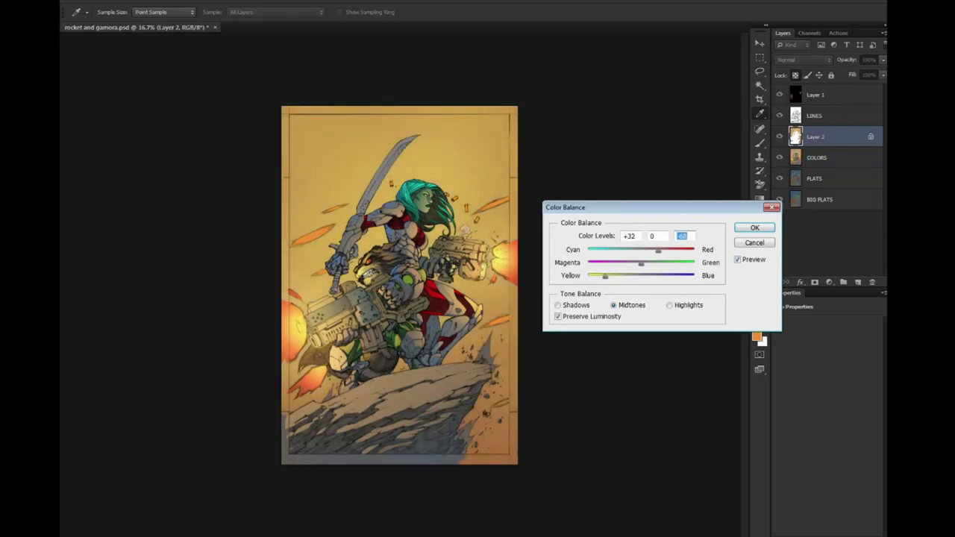
key(Return)
key(b)
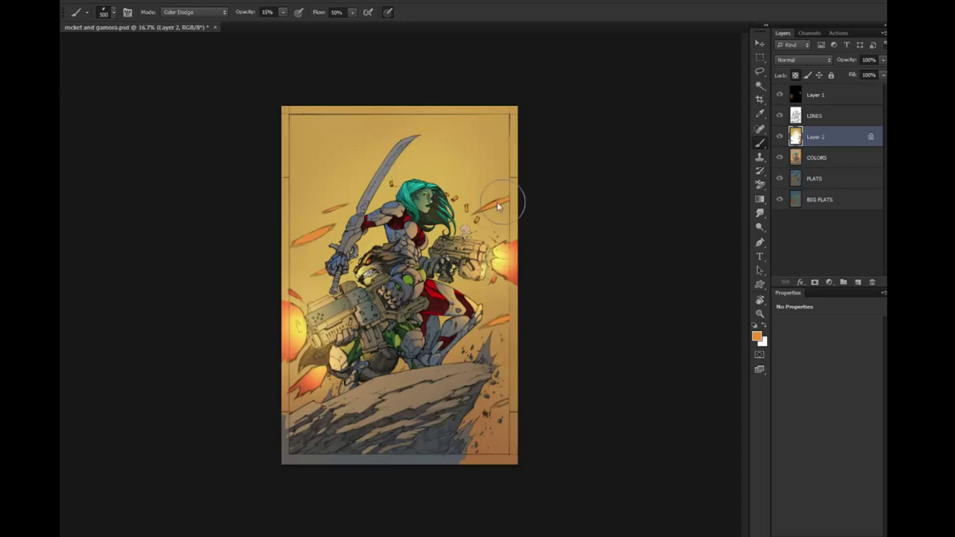
Undo the dodge stroke and paint a large soft Screen-mode glow at 31% along the left edge
drag(471, 153, 444, 175)
key(ctrl+z)
drag(501, 152, 571, 137)
key(shift+minus)
key(bracketleft)
key(bracketleft)
key(bracketleft)
key(3)
key(1)
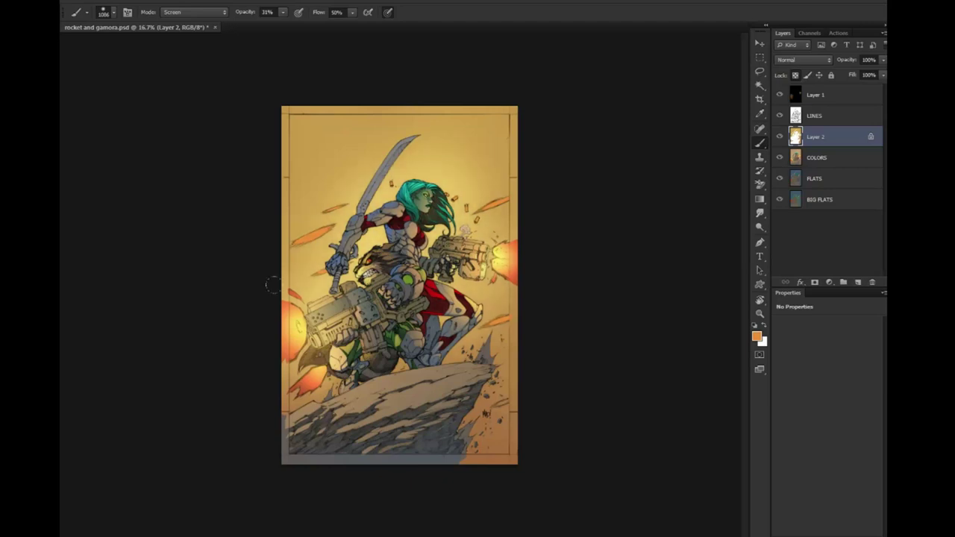
drag(273, 256, 298, 270)
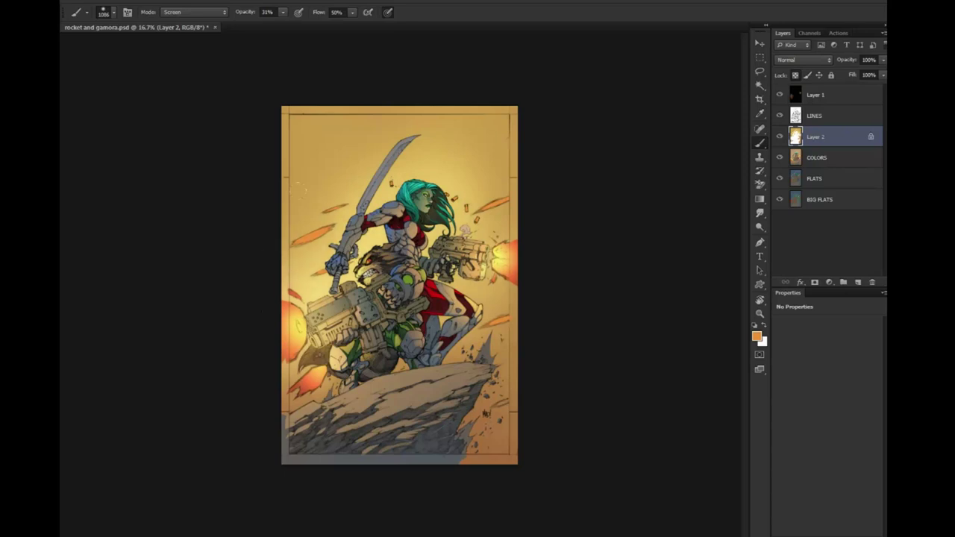
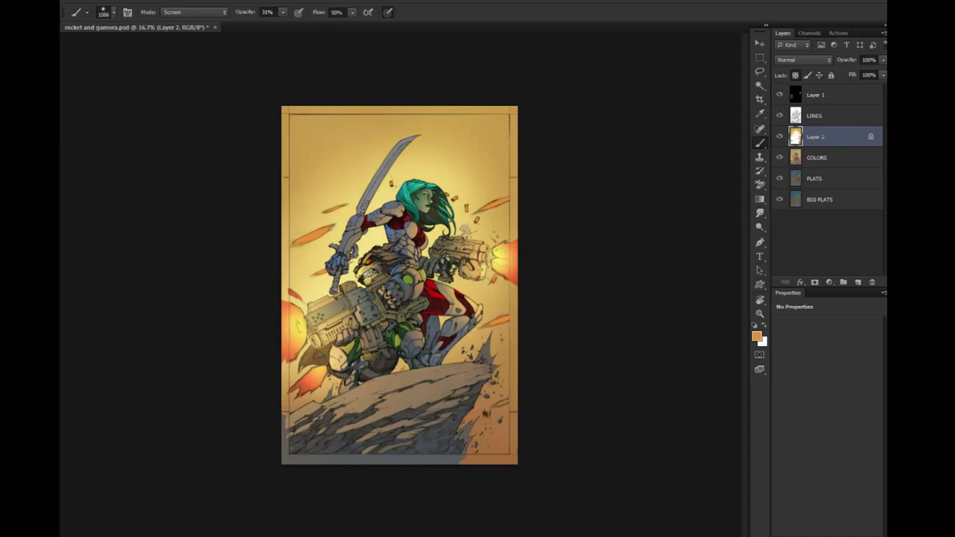
Enlarge the Screen brush to 1566 px and paint warm glow along the top and left edges and the lower-right rock
key(bracketright)
key(bracketright)
key(bracketright)
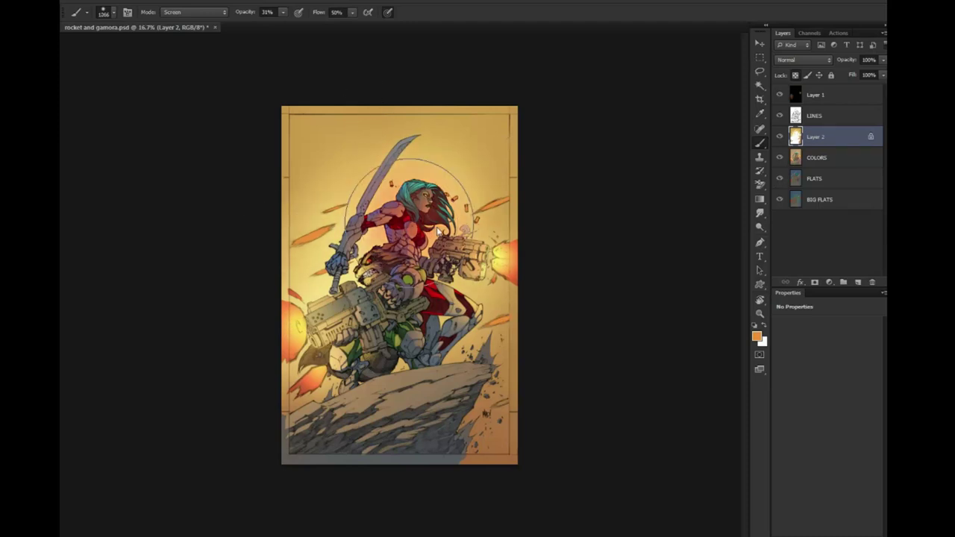
click(418, 220)
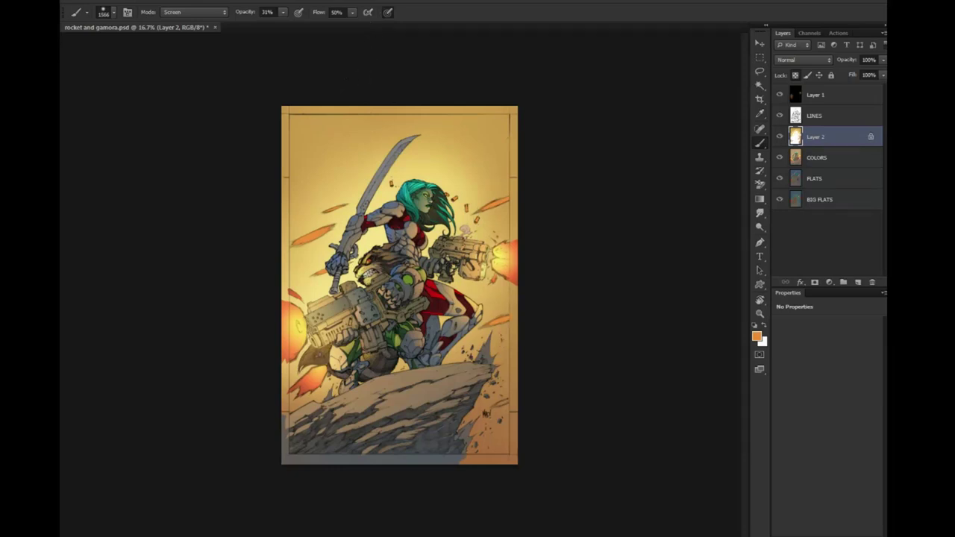
drag(321, 127, 418, 127)
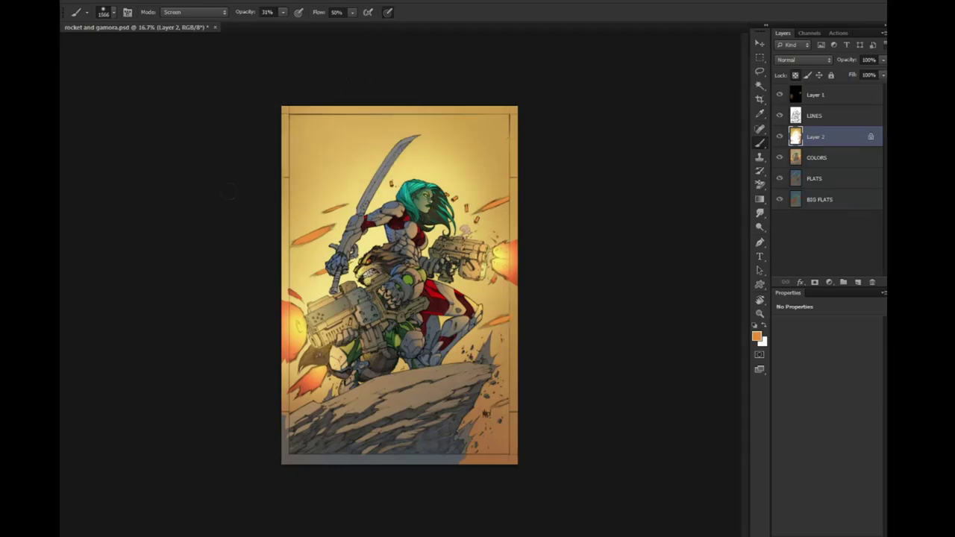
drag(298, 142, 293, 224)
drag(418, 123, 508, 124)
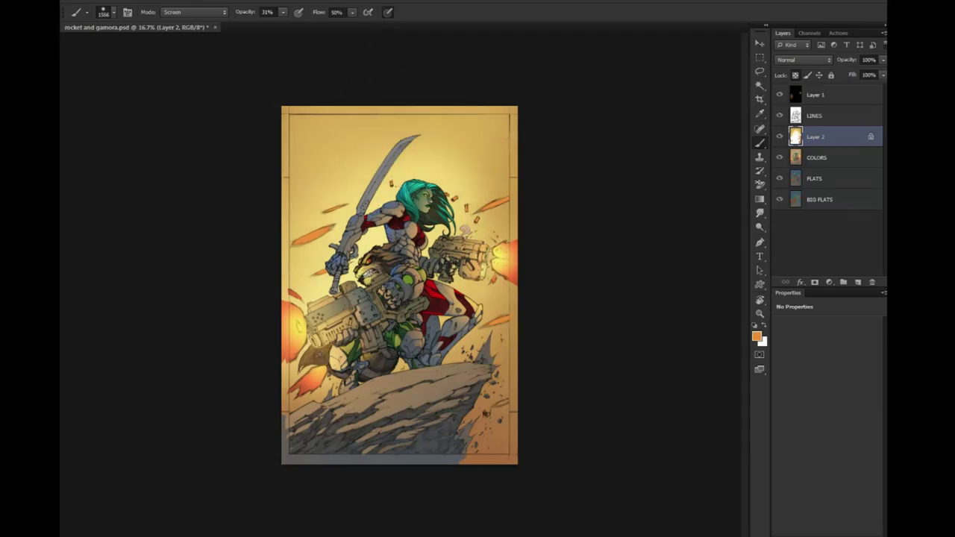
mouse_move(481, 400)
mouse_down()
mouse_move(485, 447)
mouse_move(474, 459)
mouse_up()
drag(489, 427, 515, 440)
mouse_move(492, 388)
mouse_down()
mouse_move(479, 409)
mouse_move(480, 463)
mouse_up()
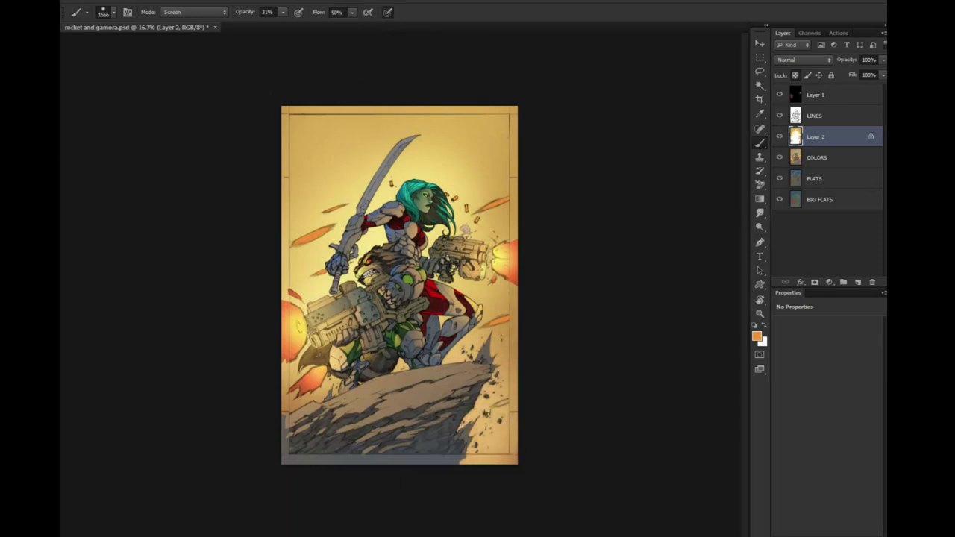
drag(336, 153, 377, 145)
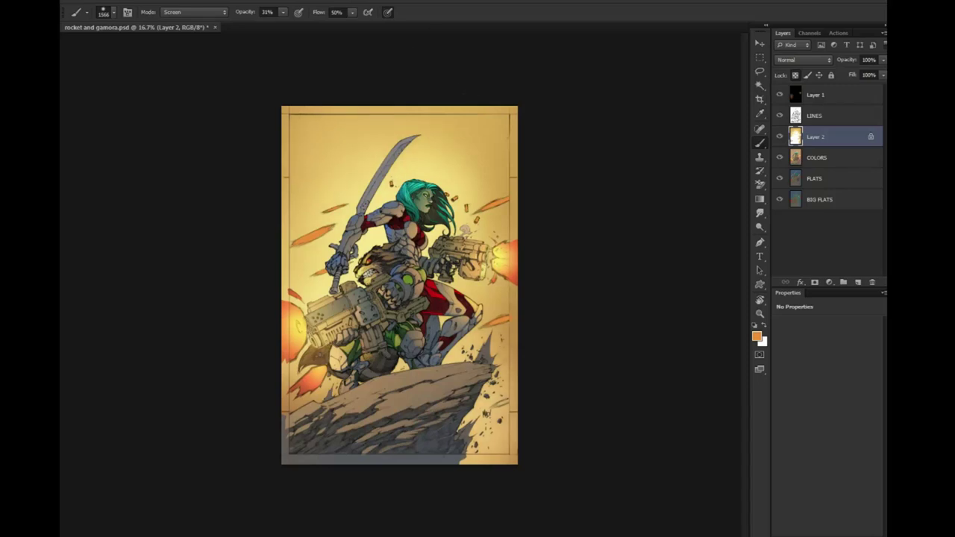
Merge the glow layer, Layer 2, down into COLORS
key(z)
click(437, 266)
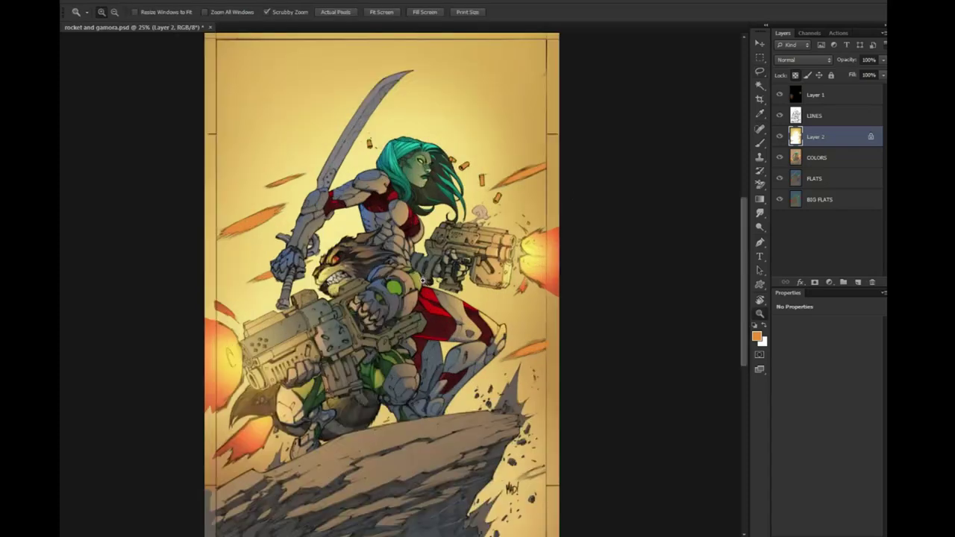
drag(422, 280, 412, 236)
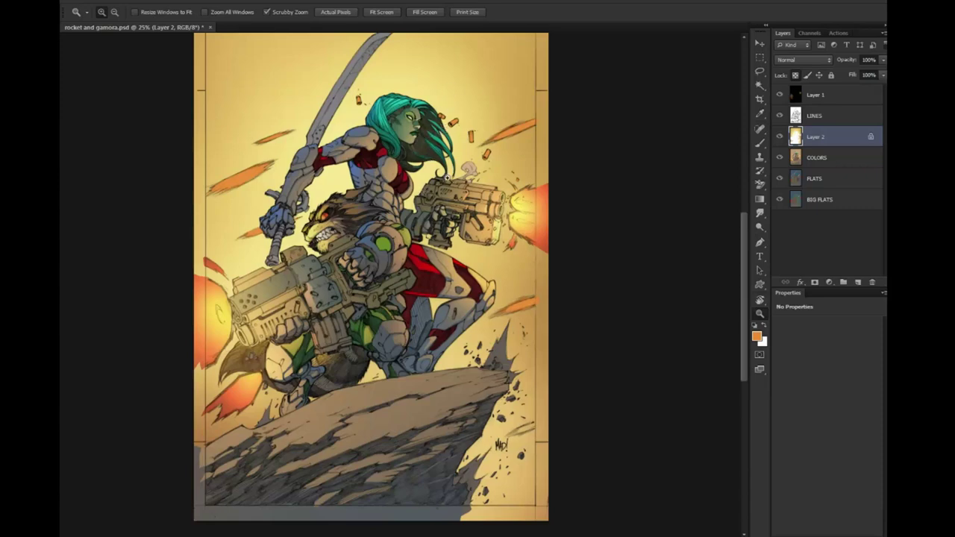
click(394, 376)
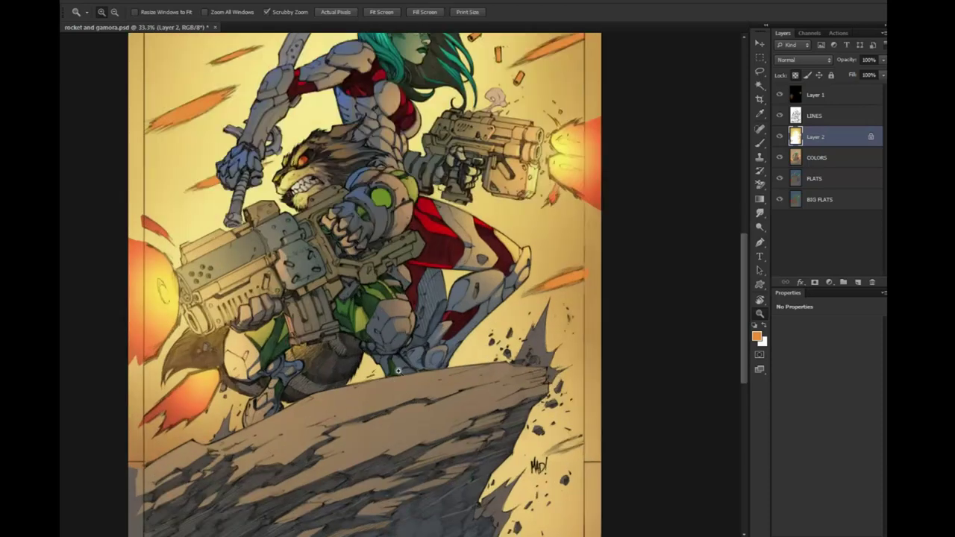
drag(398, 371, 459, 266)
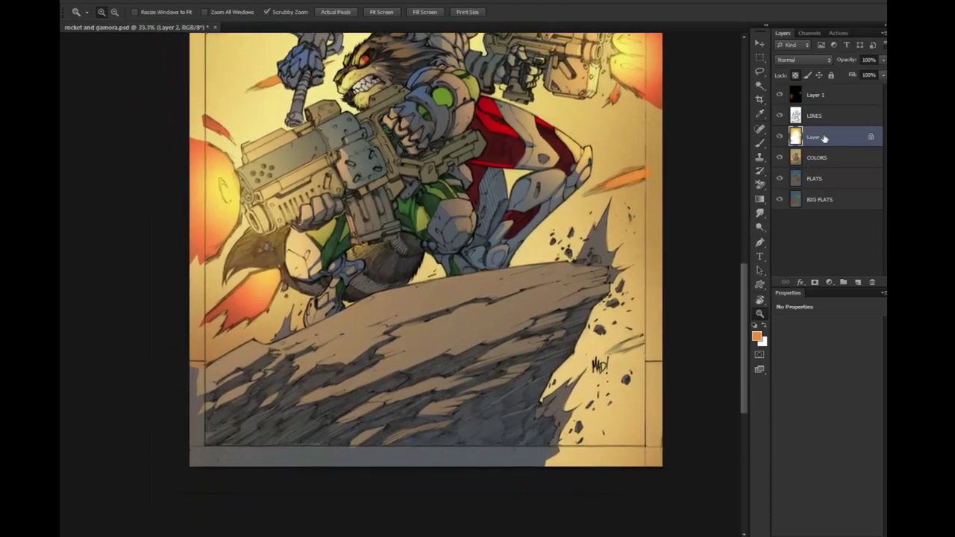
right_click(824, 139)
click(862, 366)
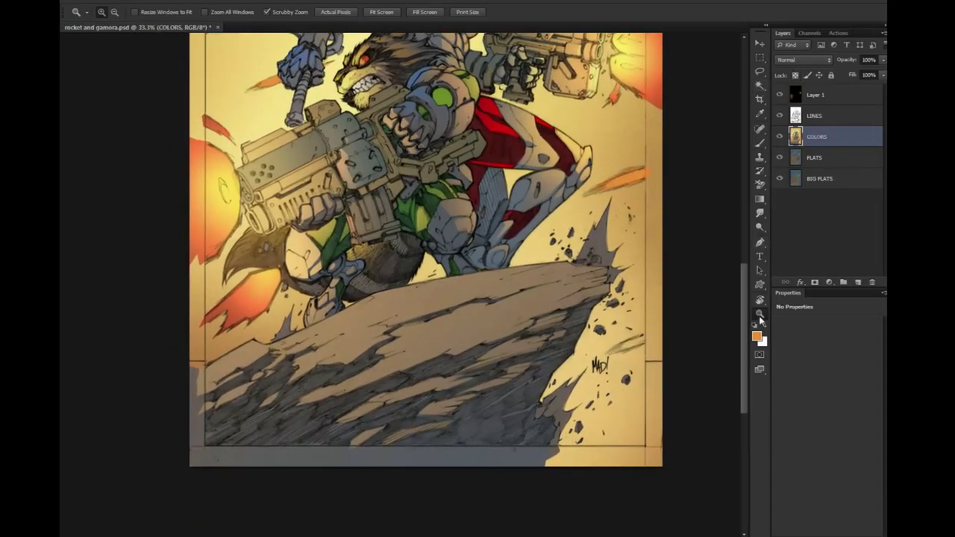
Create a new empty layer above COLORS with Ctrl+Shift+Alt+N
alt+click(463, 224)
alt+click(478, 194)
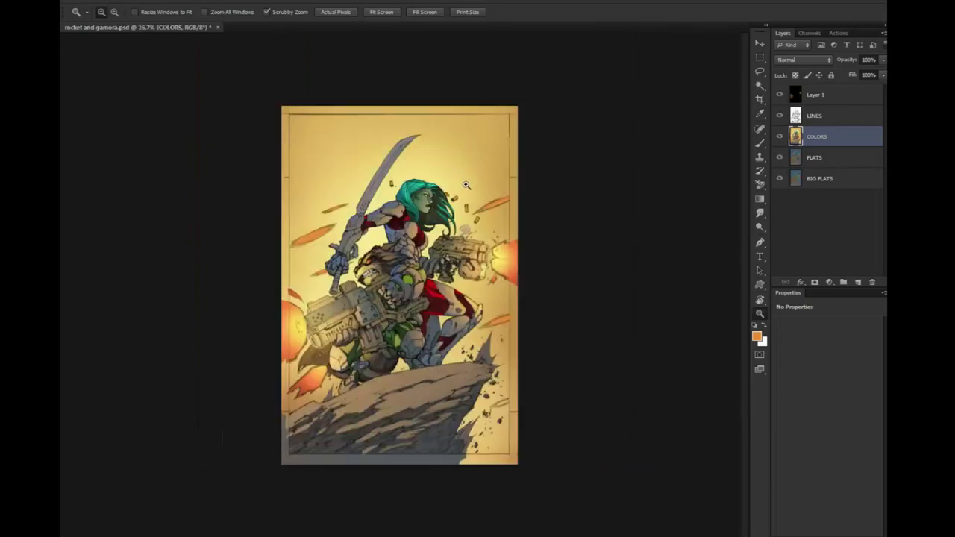
click(376, 266)
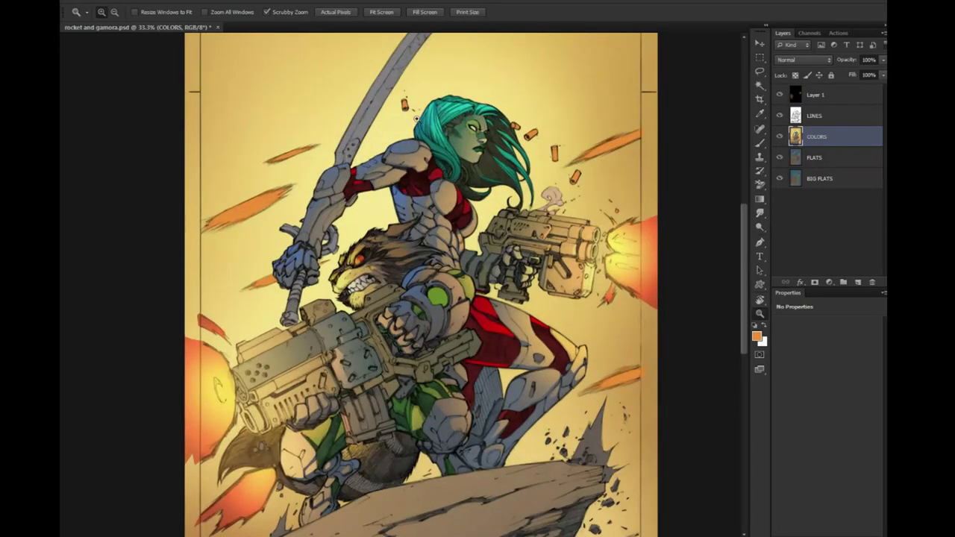
key(w)
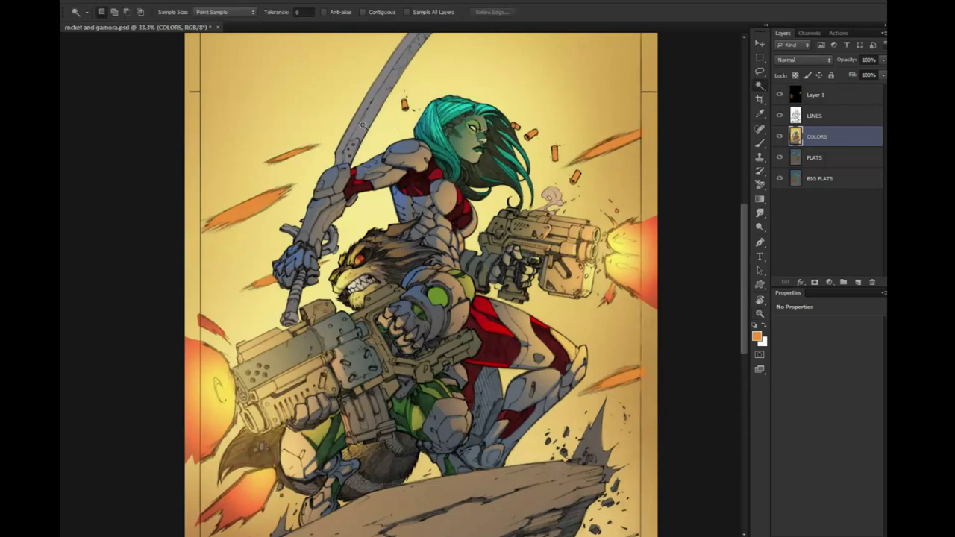
key(z)
drag(364, 125, 404, 169)
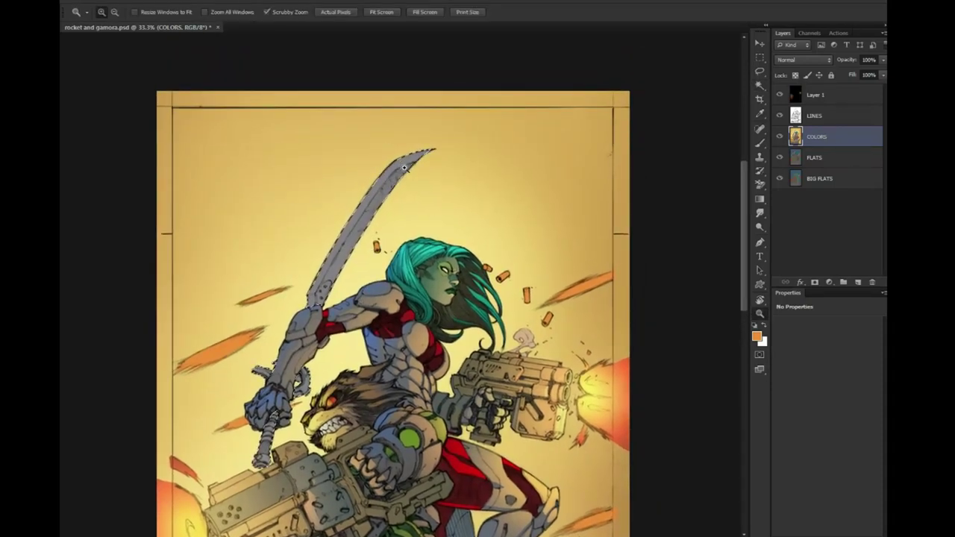
key(ctrl+shift+alt+n)
Resize the Screen brush to about 262 px and paint glow along Gamora's sword blade
click(358, 252)
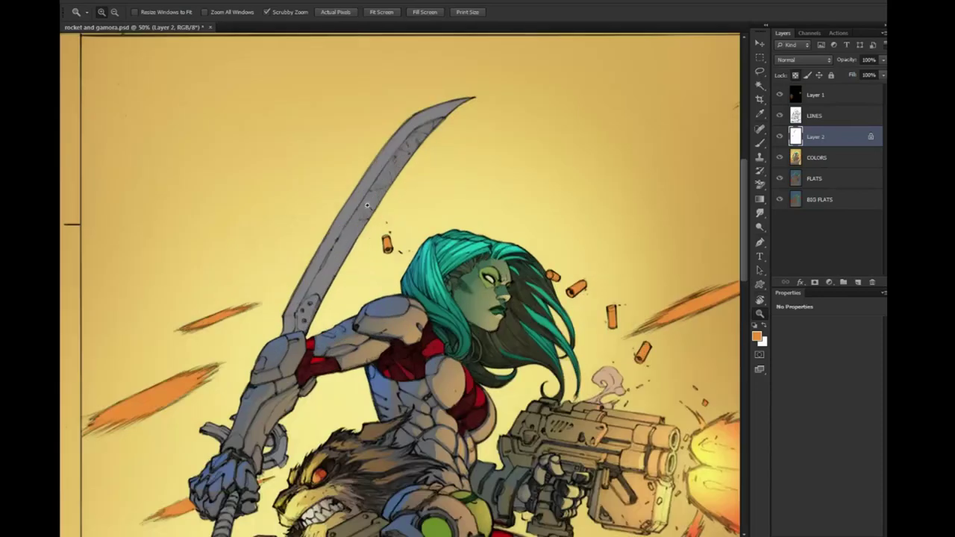
key(b)
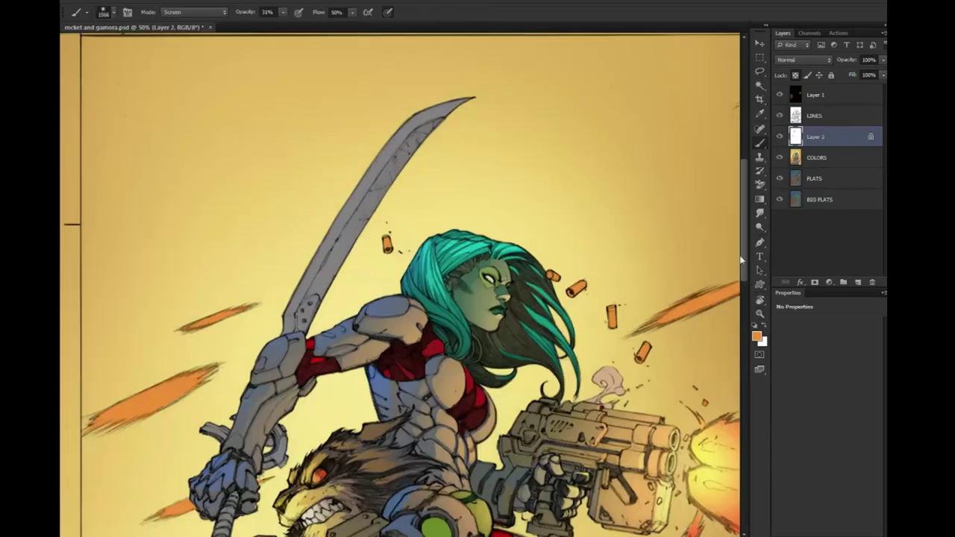
drag(574, 231, 515, 231)
drag(300, 210, 313, 152)
drag(292, 328, 415, 123)
drag(351, 243, 451, 104)
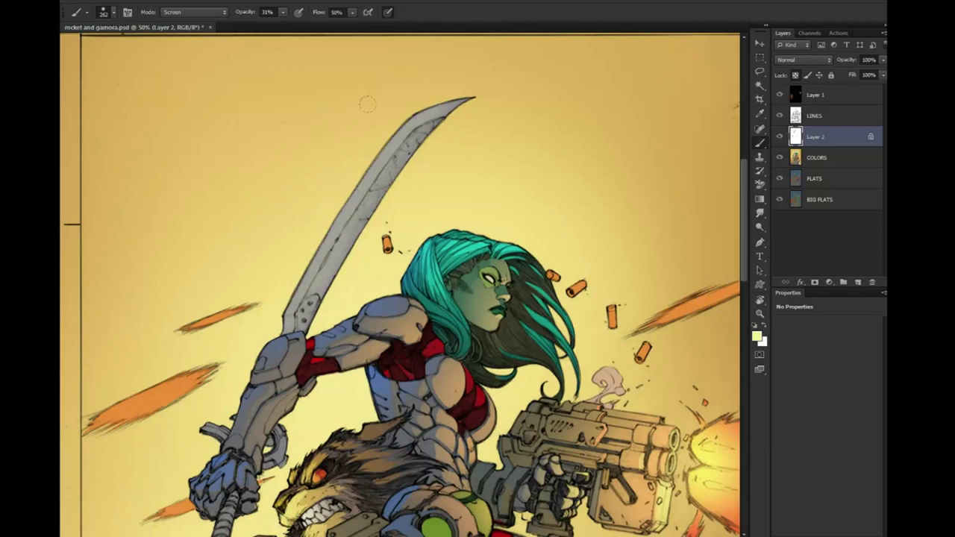
mouse_move(415, 142)
mouse_down()
mouse_move(328, 239)
mouse_move(424, 153)
mouse_up()
Lasso the sword handle end below Gamora's hand and pick orange as the paint colour
key(l)
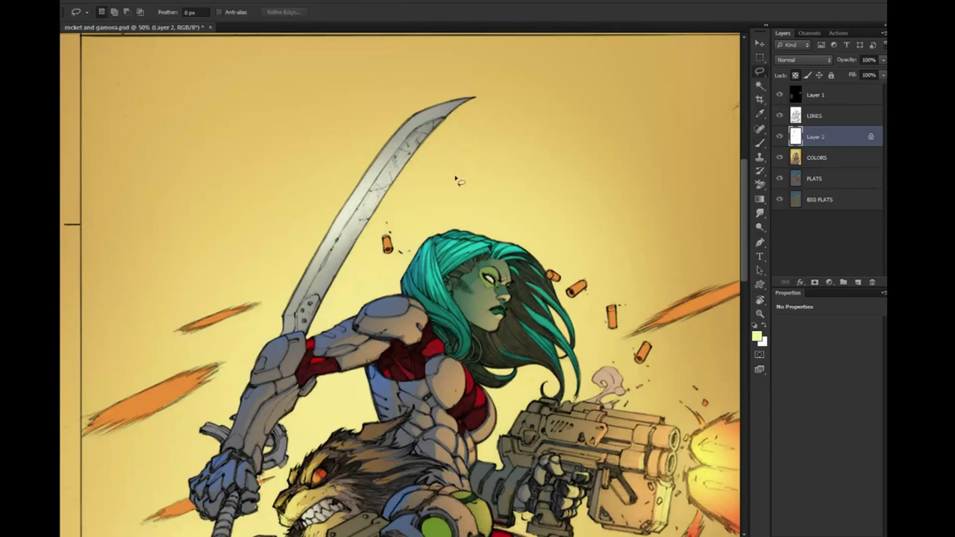
scroll(426, 153, down, 5)
key(b)
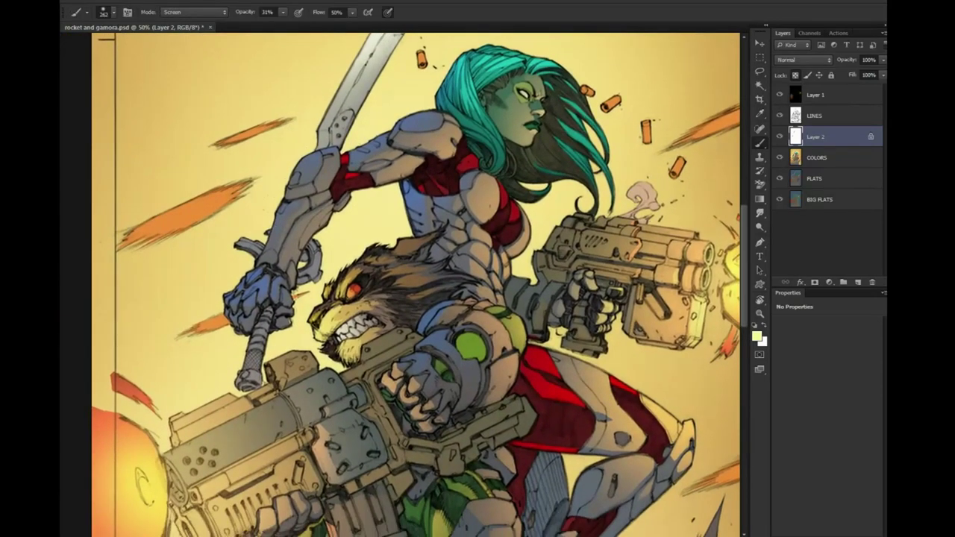
key(l)
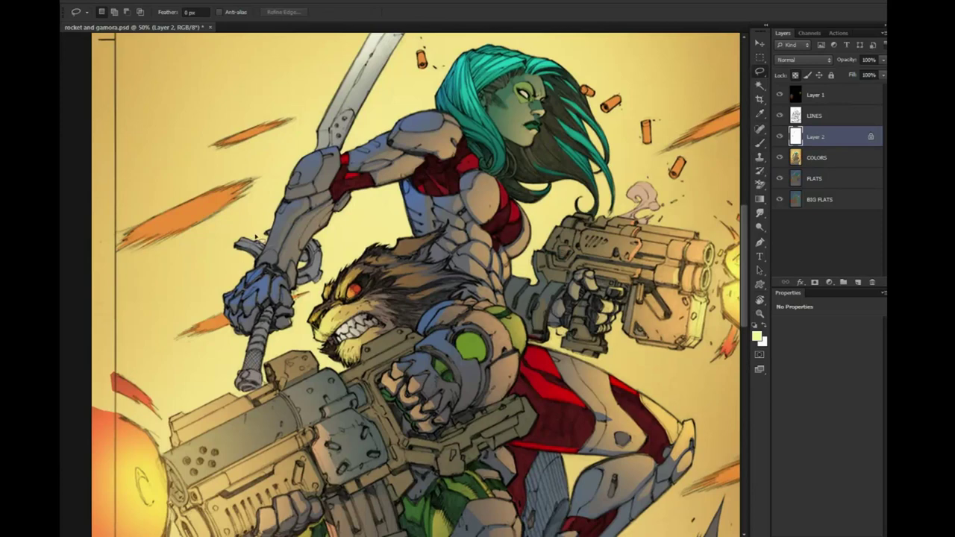
mouse_move(235, 244)
mouse_down()
mouse_move(322, 252)
mouse_move(307, 280)
mouse_up()
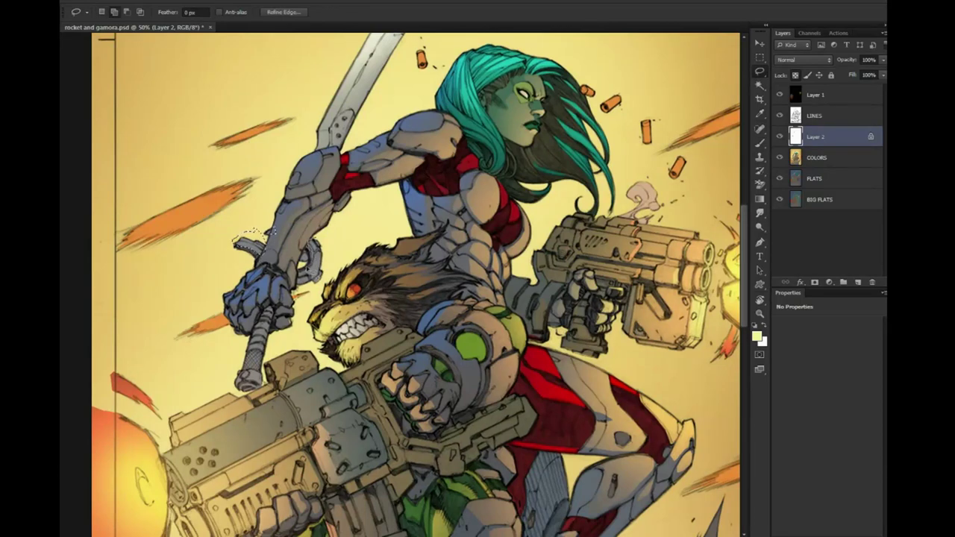
key(b)
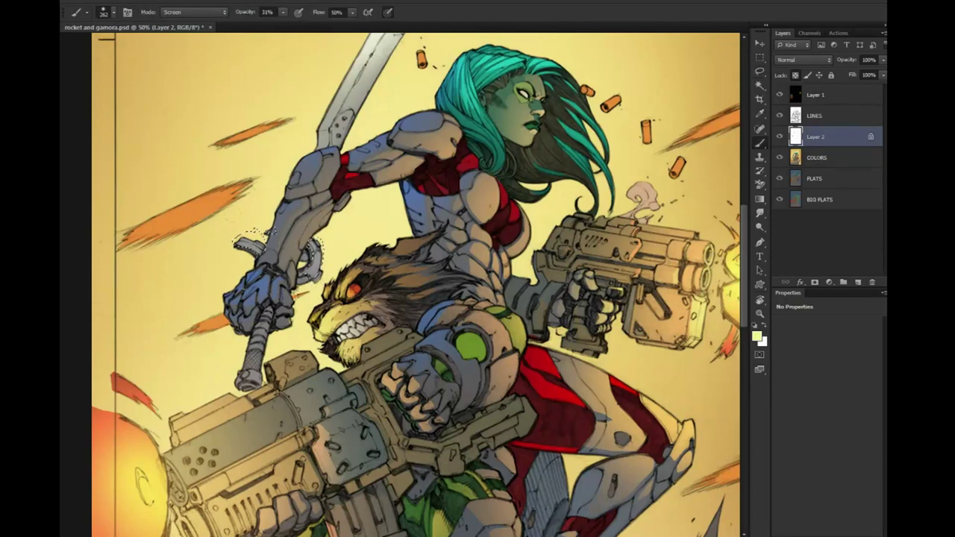
key(l)
key(ctrl+d)
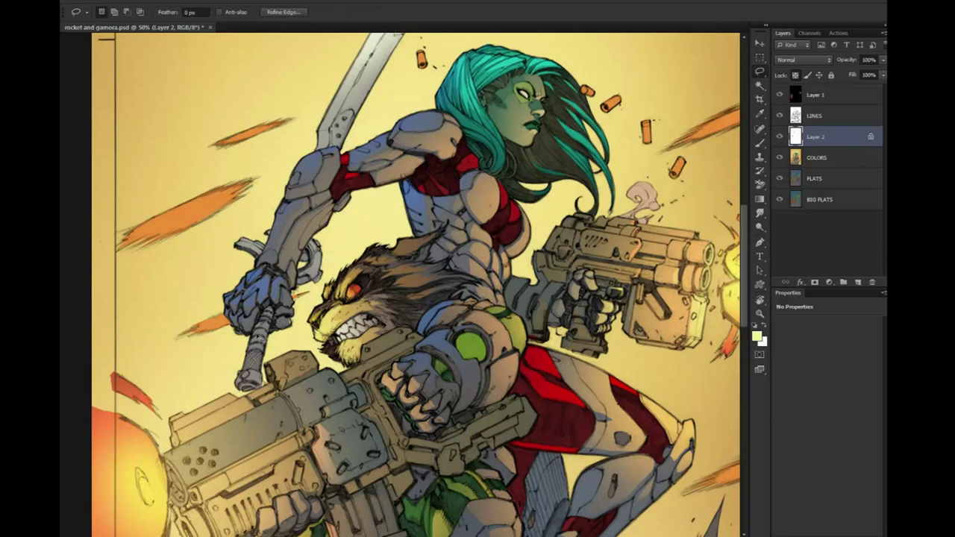
click(255, 339)
drag(259, 380, 237, 349)
key(b)
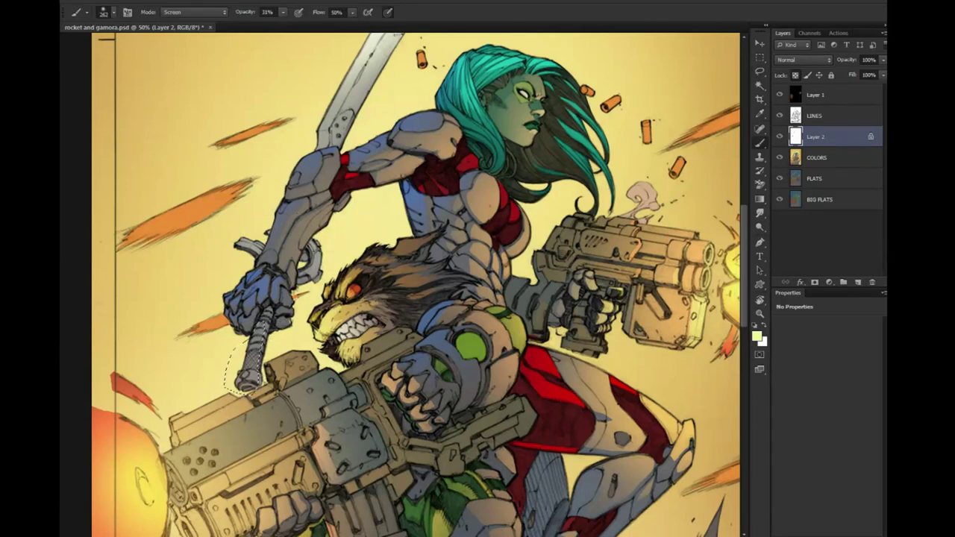
alt+click(240, 327)
Switch the brush to Color Dodge at 15% and glow the selected handle end orange, then deselect
key(shift+alt+d)
key(1)
key(5)
drag(252, 356, 245, 382)
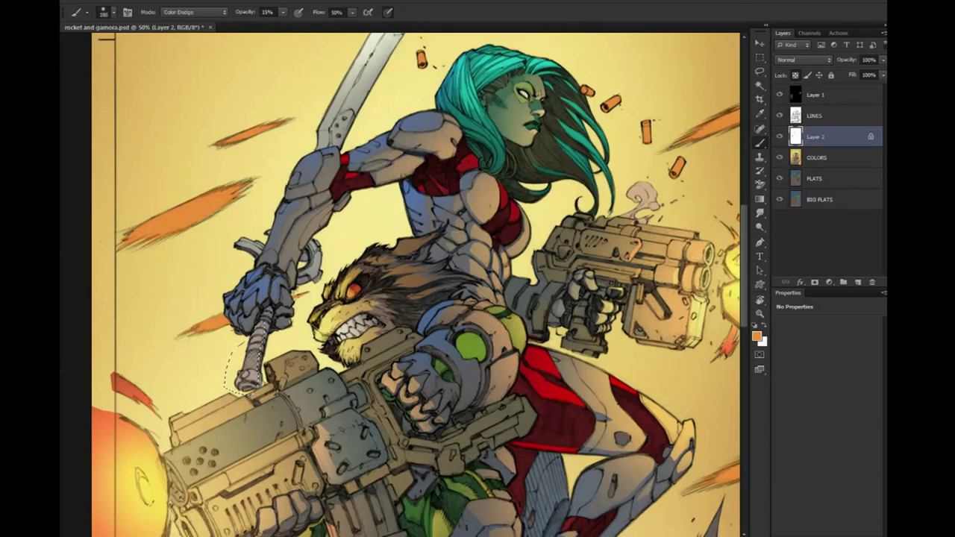
key(ctrl+d)
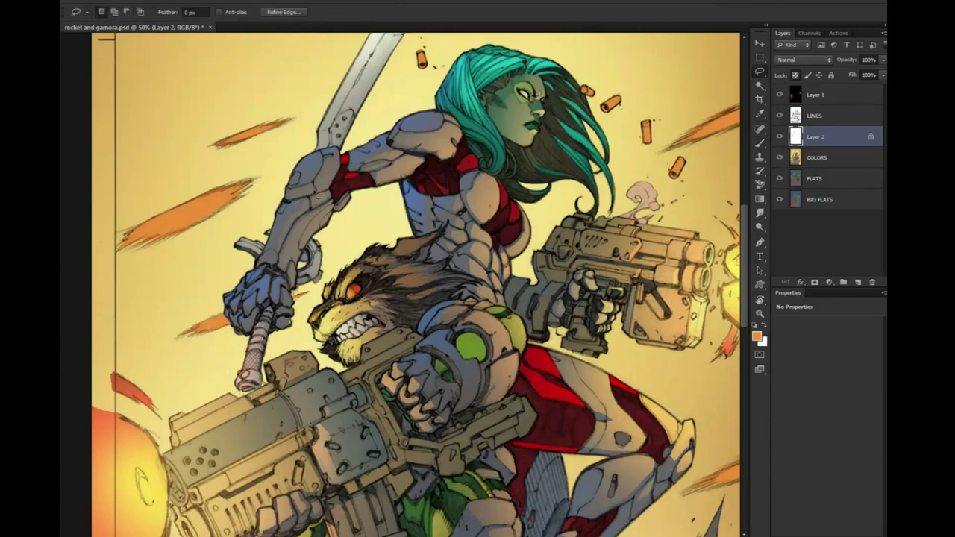
Glow the top of the handle, lasso the handle end again, and zoom out to 25%
key(l)
key(b)
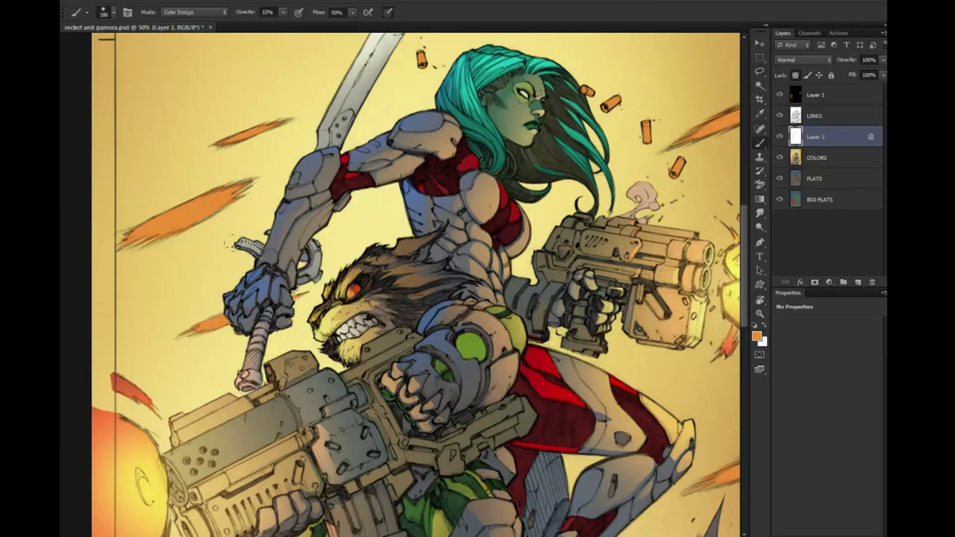
drag(254, 249, 240, 244)
key(b)
key(l)
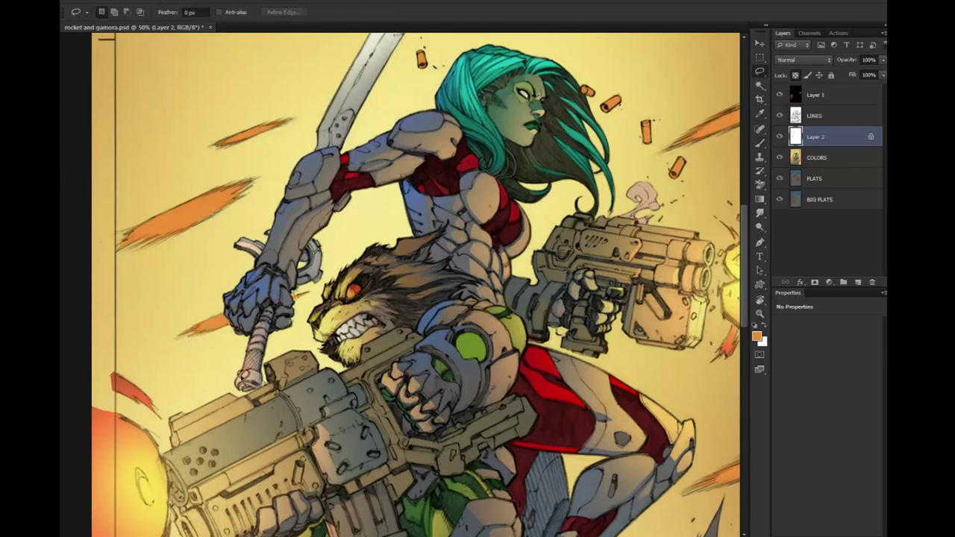
drag(252, 373, 242, 385)
key(b)
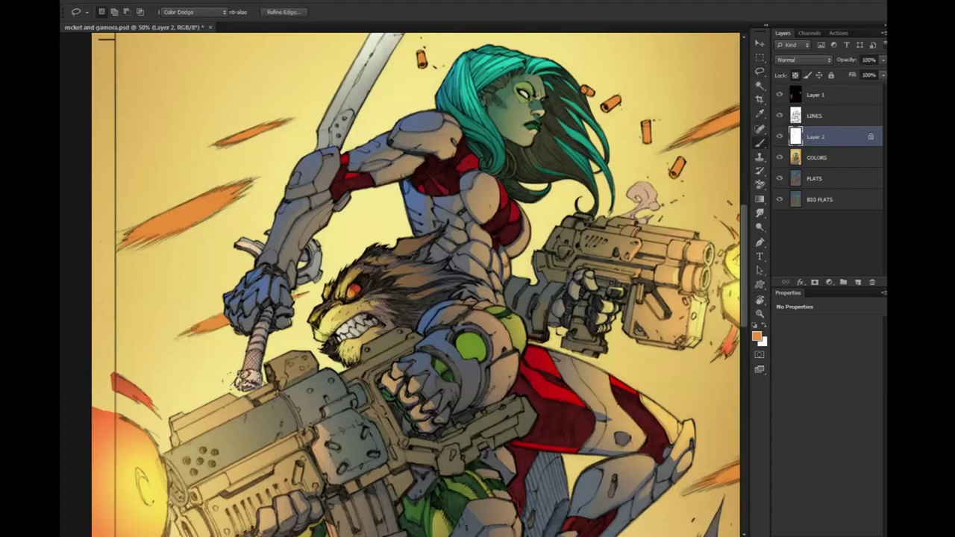
key(l)
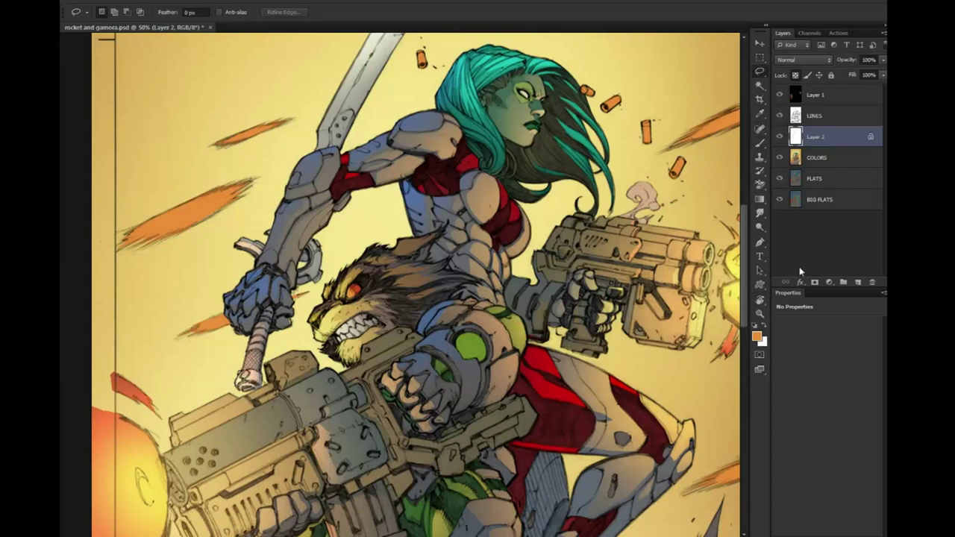
key(z)
alt+click(716, 366)
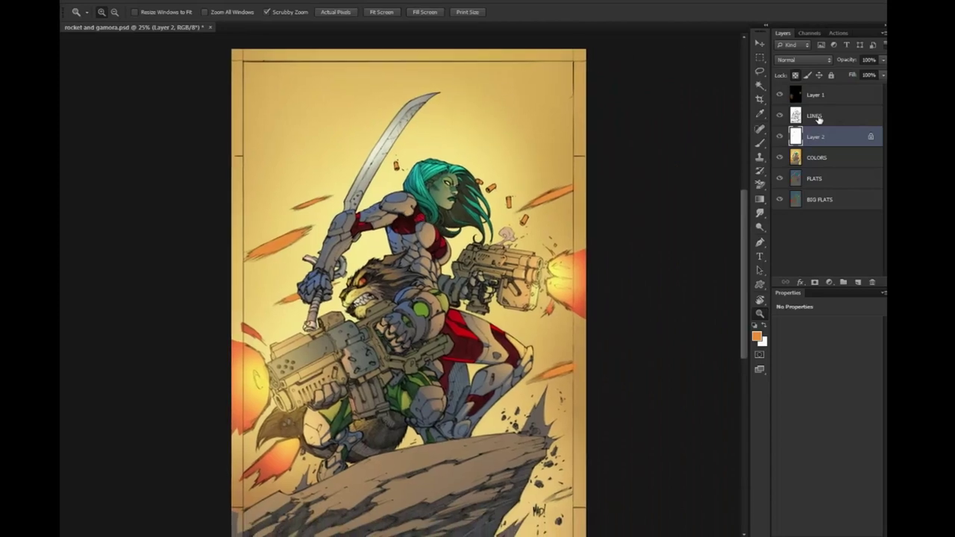
Glow the sword blade with the Color Dodge brush, then reset the brush to Normal at 42% opacity
key(b)
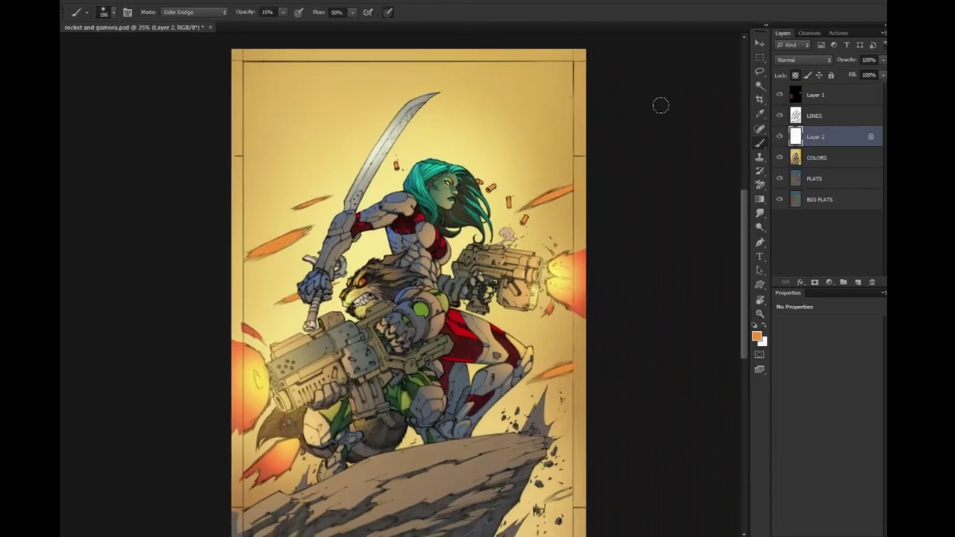
drag(367, 162, 392, 139)
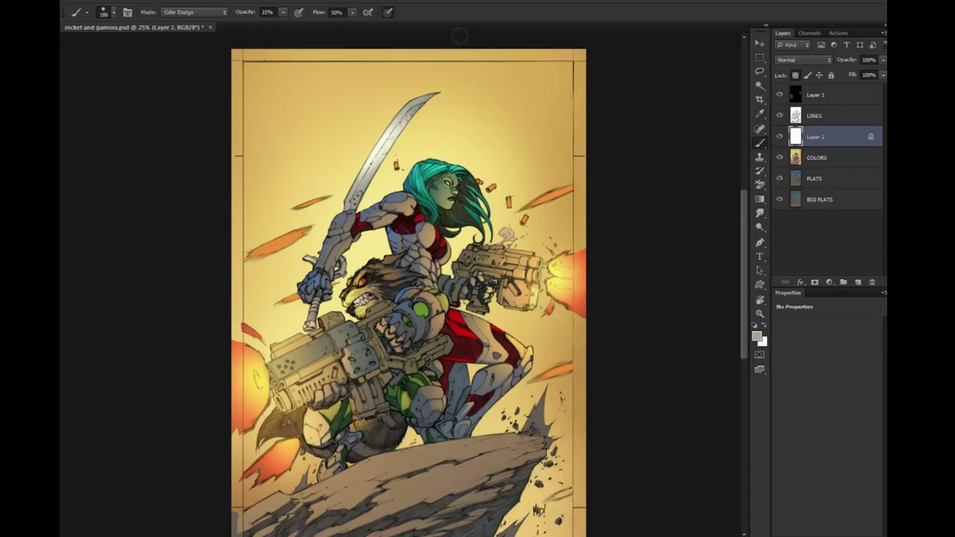
click(218, 14)
click(179, 24)
click(283, 12)
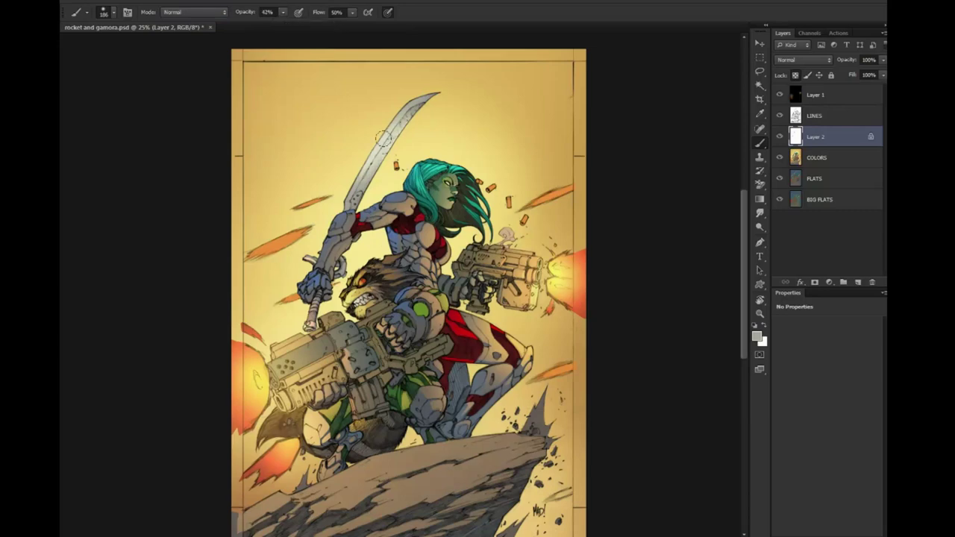
Zoom so the whole cover fills the window and choose the Magic Wand
key(l)
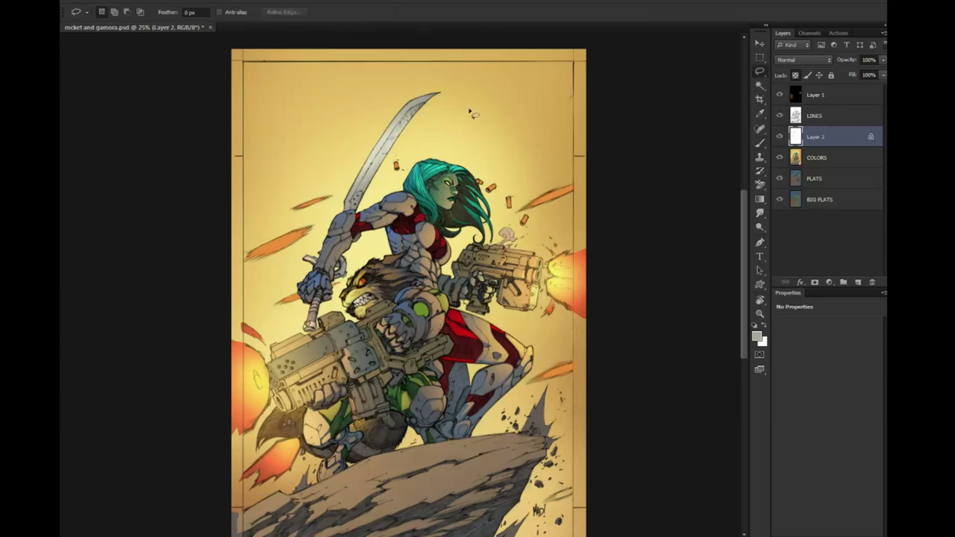
click(760, 313)
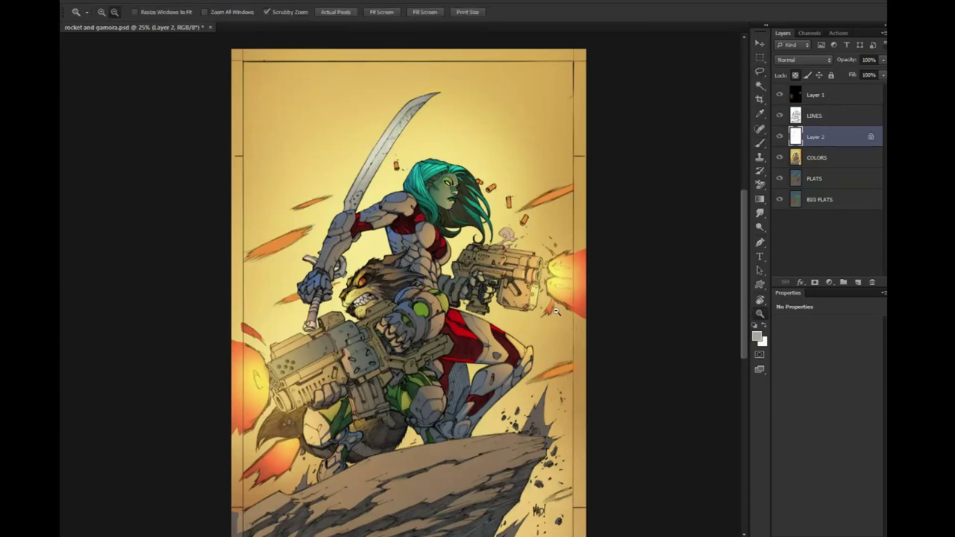
alt+click(542, 306)
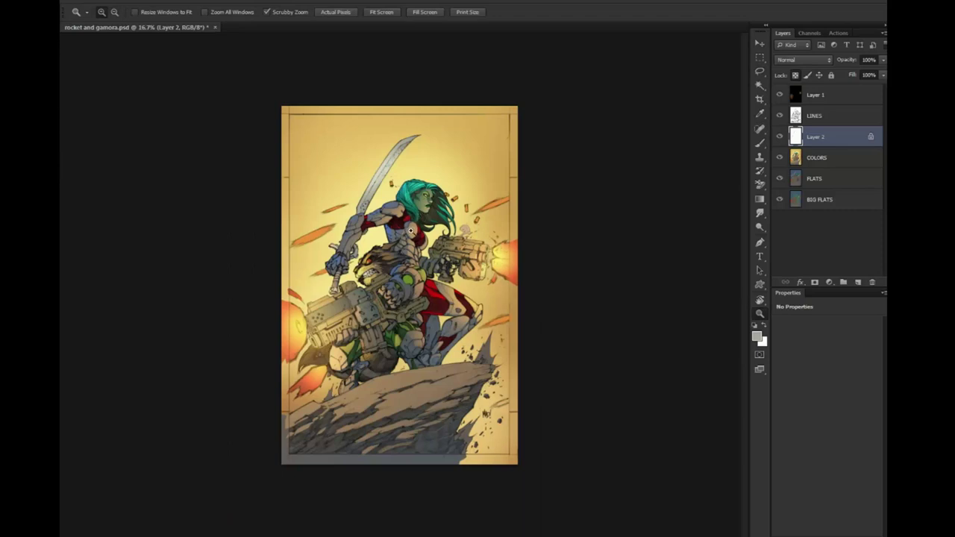
click(414, 295)
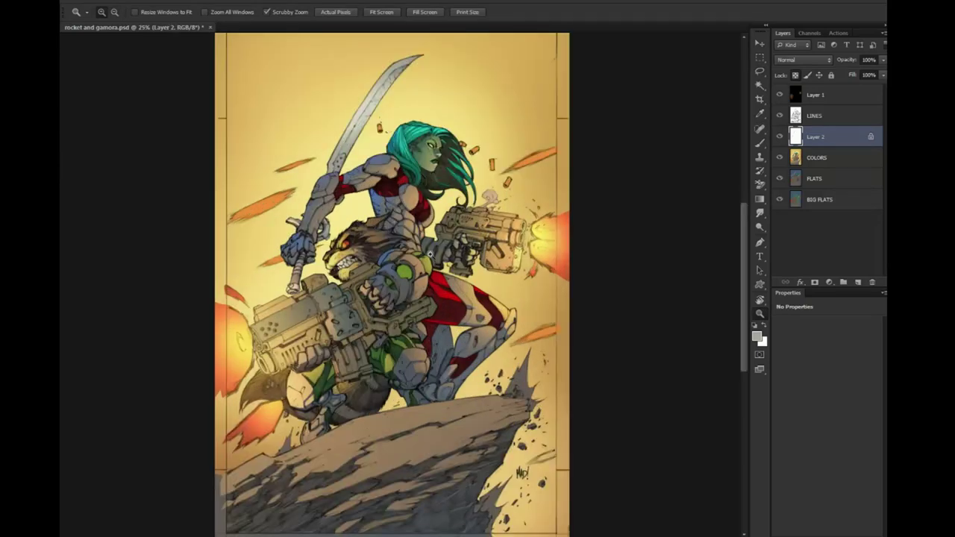
click(759, 85)
Magic Wand-select the figures' flat colour area on BIG FLATS, then make LINES active
click(814, 179)
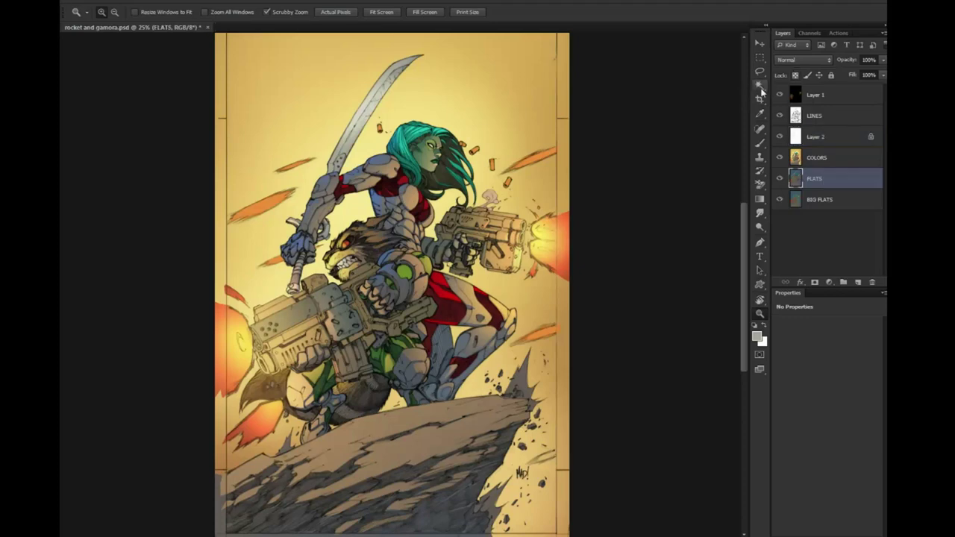
click(813, 199)
click(492, 246)
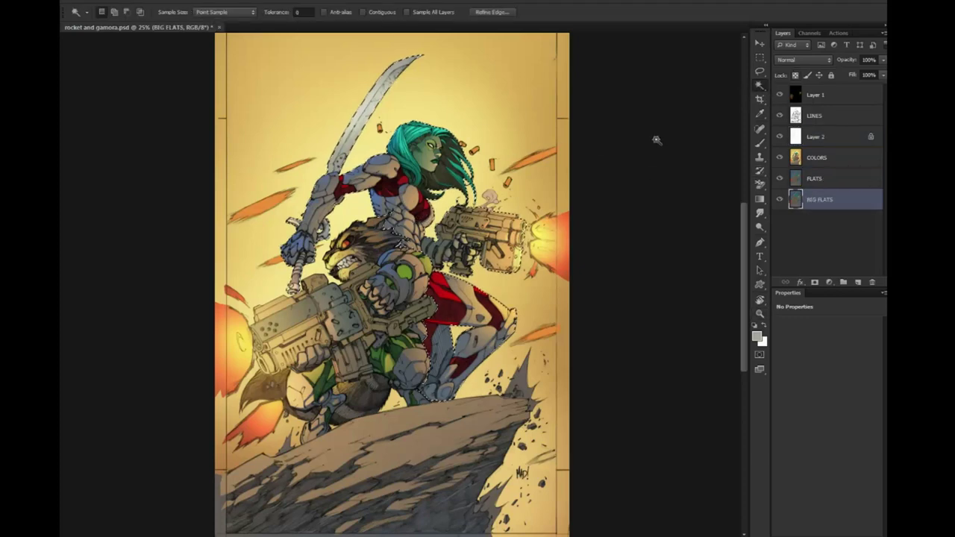
click(817, 157)
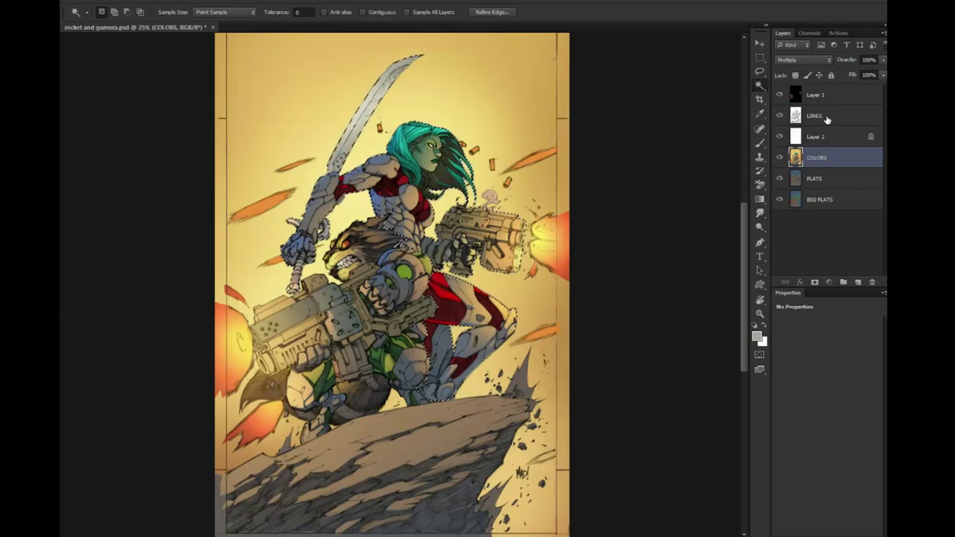
click(828, 117)
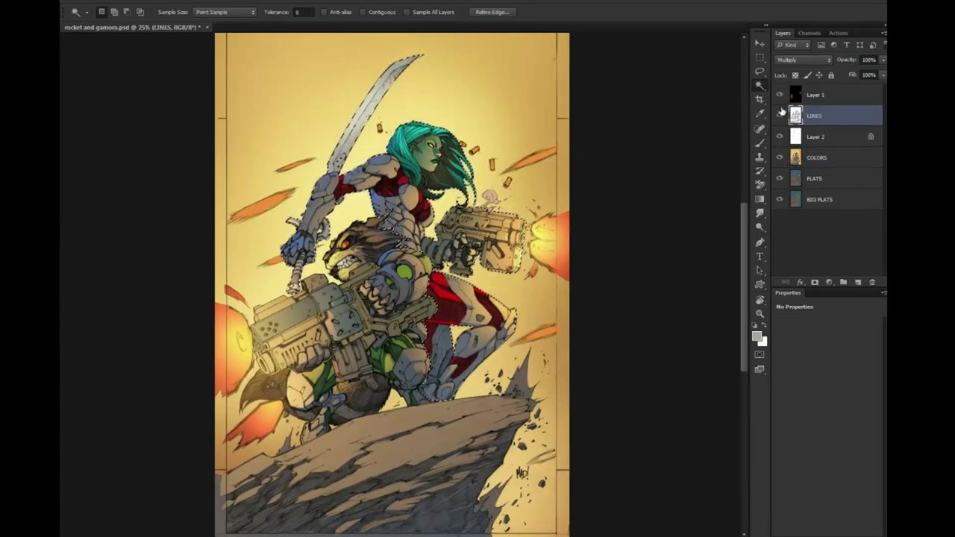
Add a new layer above LINES and name it 'dust'
click(858, 282)
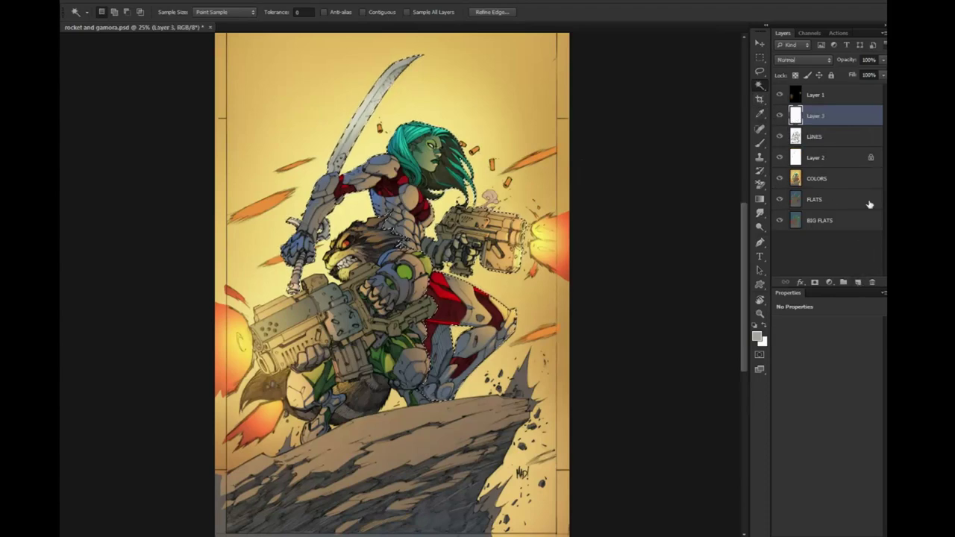
double_click(814, 117)
text(dust)
key(Return)
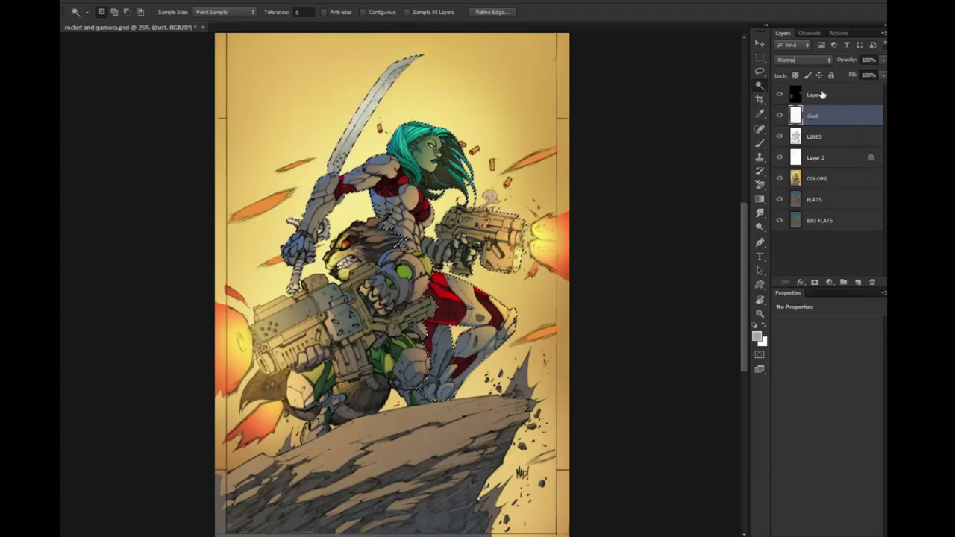
Paint a red stroke on Rocket's face, toggle the selection, and save the document
key(b)
mouse_move(367, 240)
mouse_down()
mouse_move(387, 255)
mouse_move(351, 246)
mouse_up()
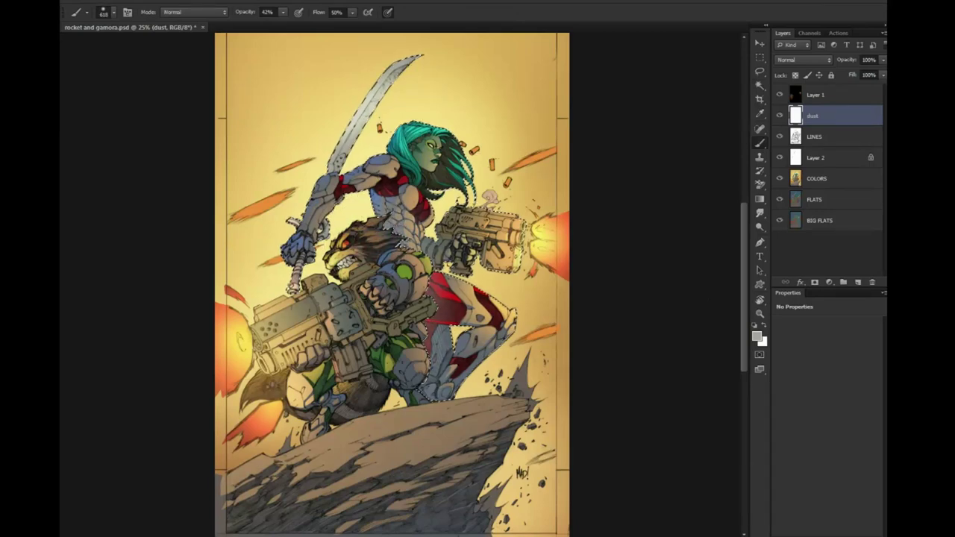
key(l)
key(ctrl+d)
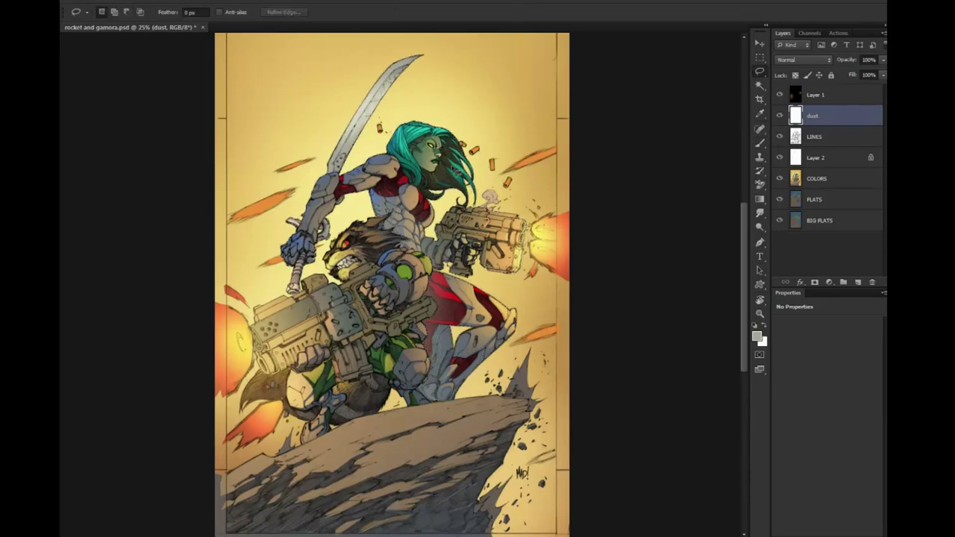
key(ctrl+shift+d)
key(b)
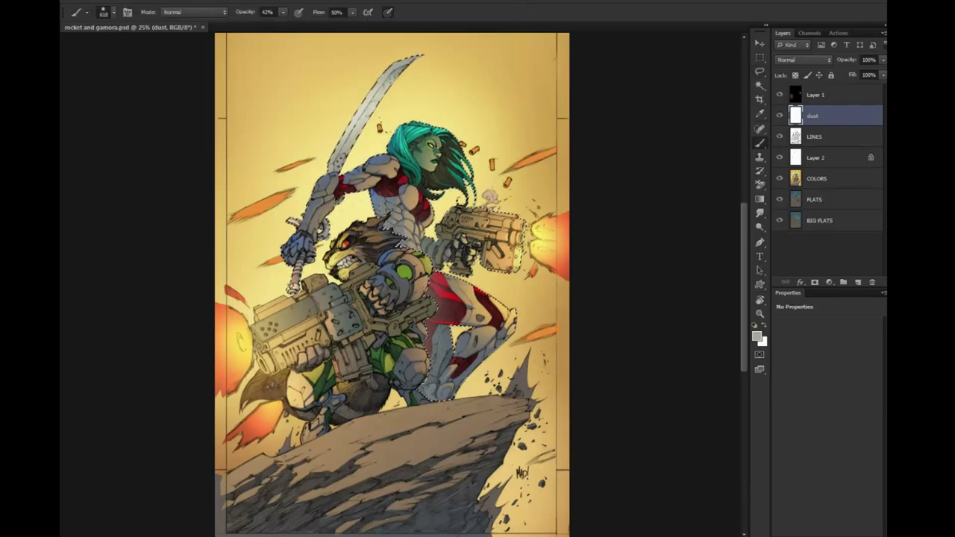
key(ctrl+s)
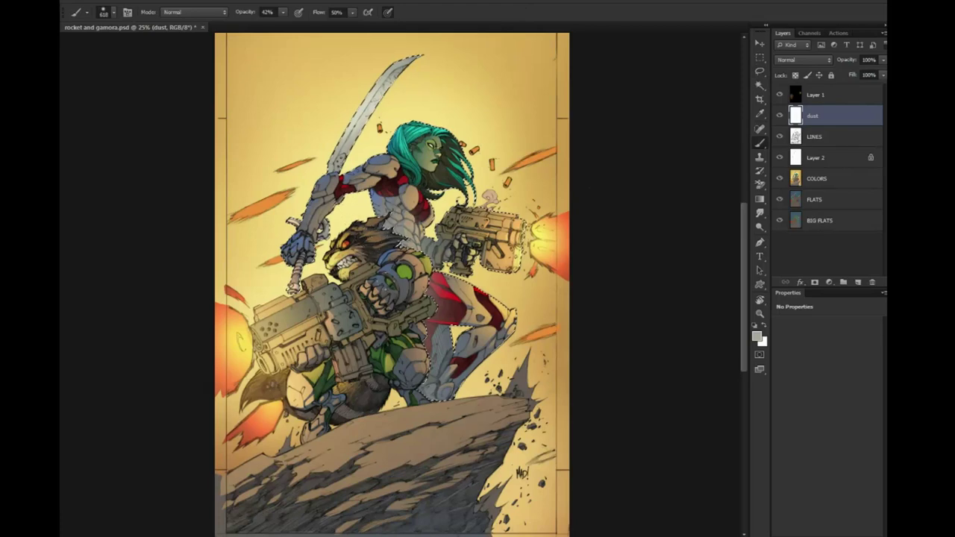
Deselect and reselect the area while zooming out to view the whole cover
key(l)
key(ctrl+d)
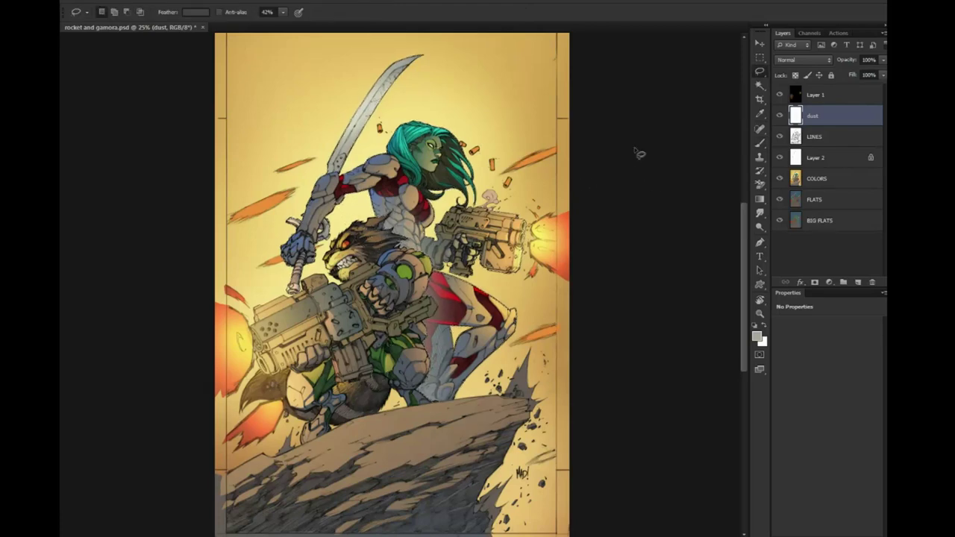
key(z)
alt+click(554, 349)
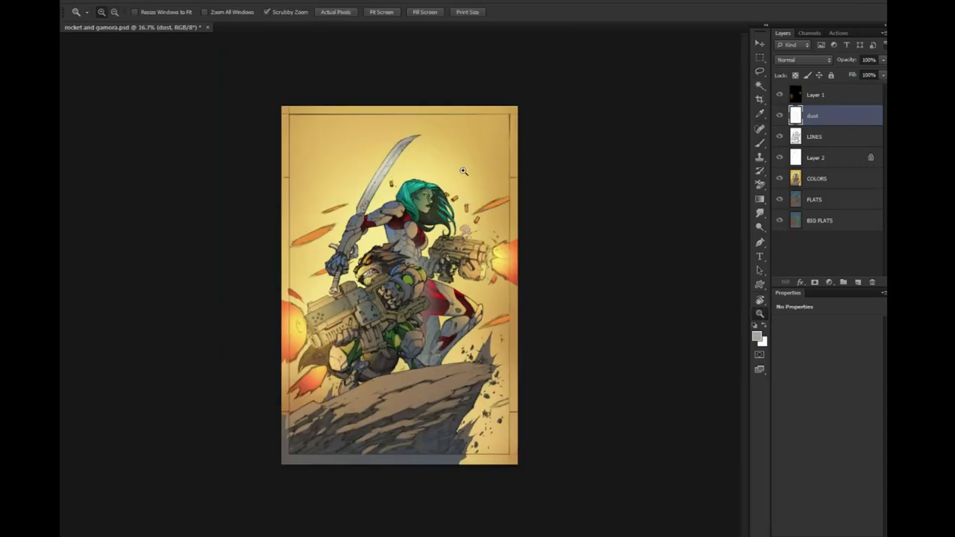
key(ctrl+shift+d)
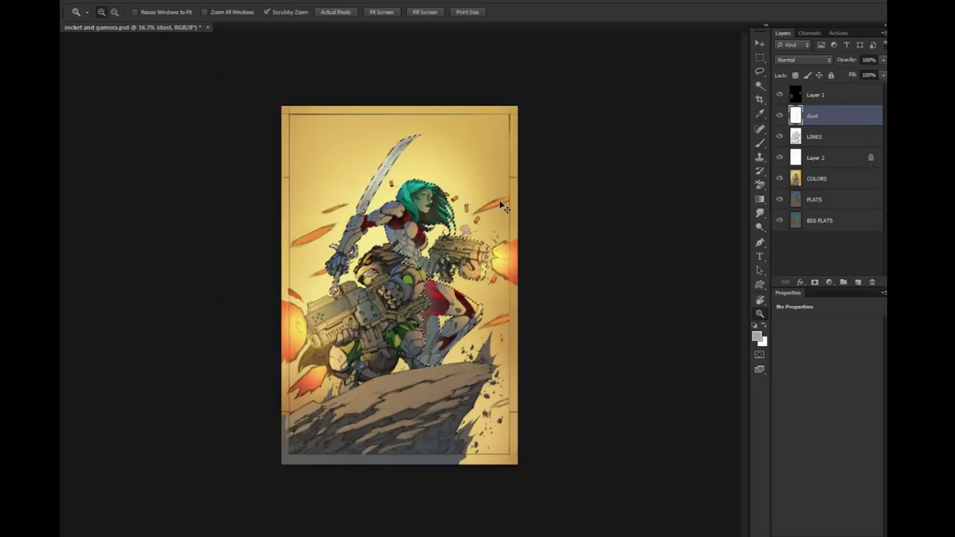
key(b)
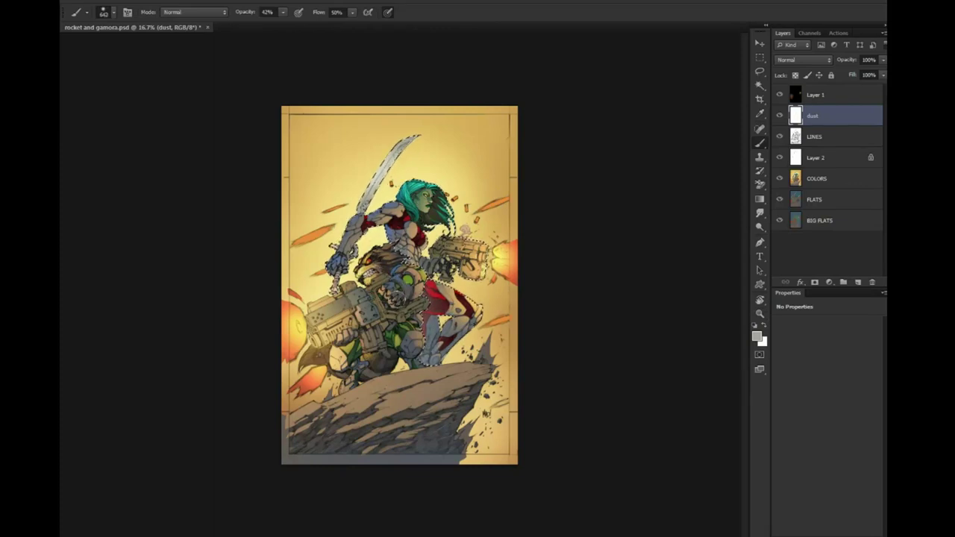
key(ctrl+d)
key(l)
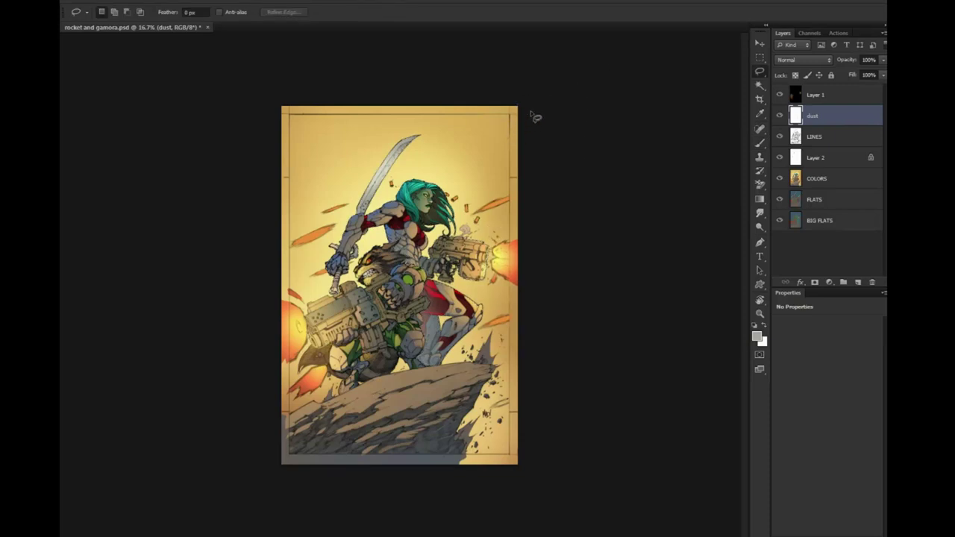
Zoom in to 50% on Rocket and Gamora's figures
key(z)
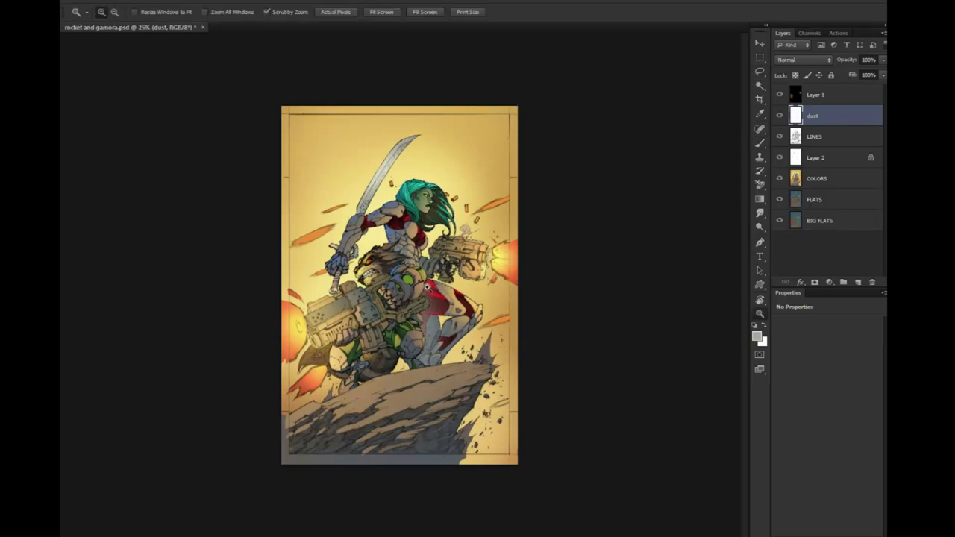
click(426, 291)
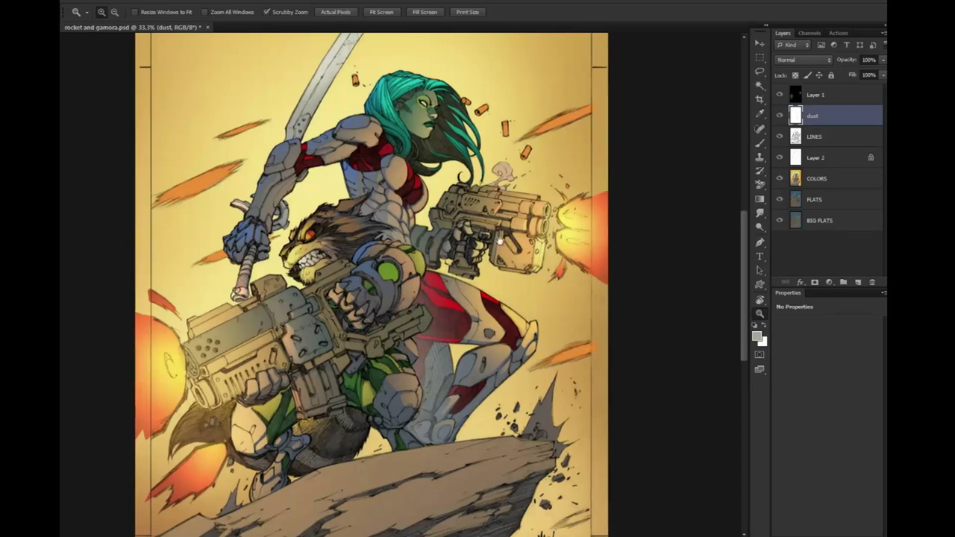
drag(500, 76, 525, 105)
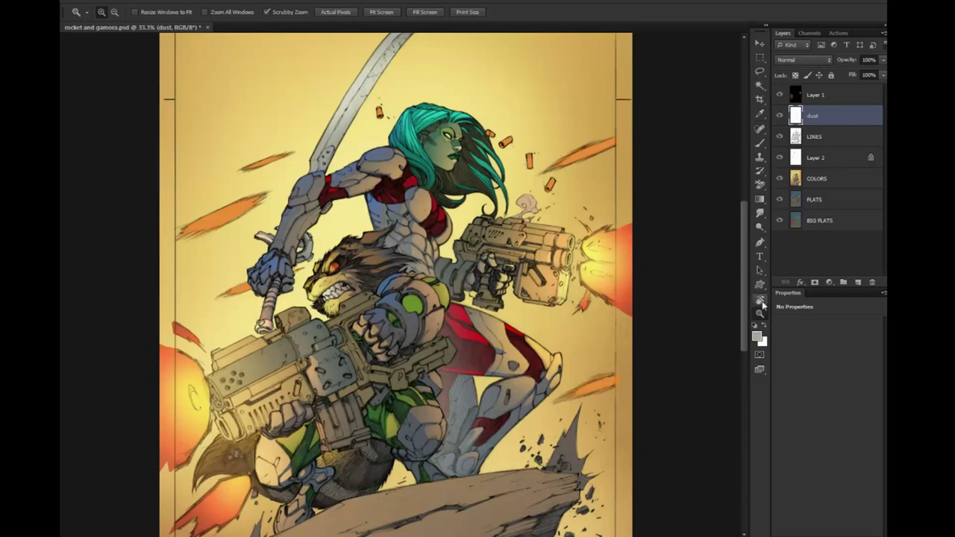
alt+click(556, 295)
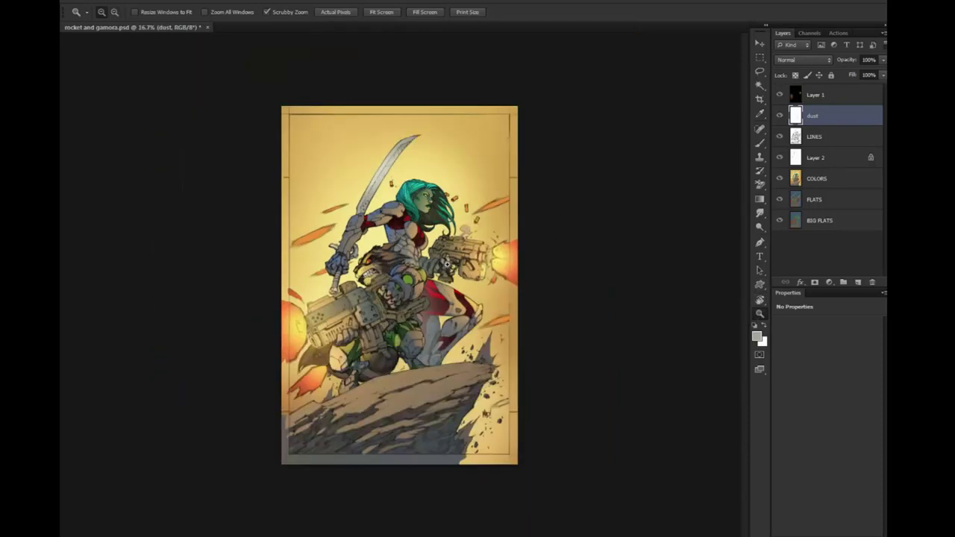
click(457, 276)
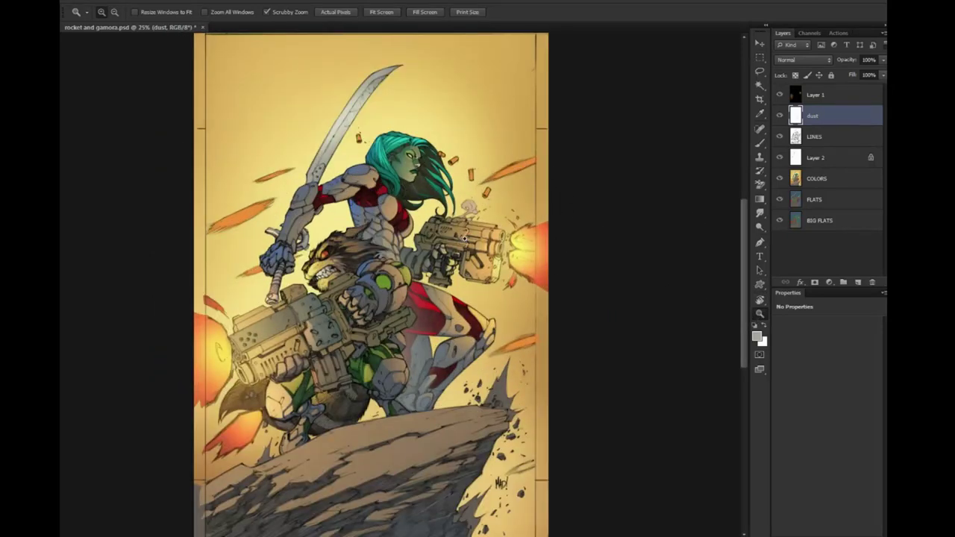
click(448, 297)
click(464, 280)
Magic Wand-select Gamora's leg armour on the FLATS layer
click(760, 85)
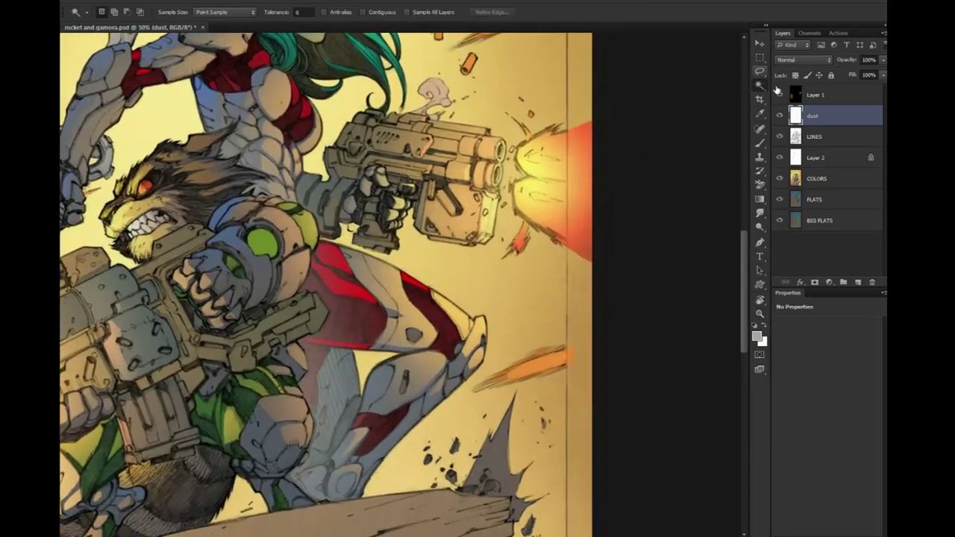
click(830, 195)
click(390, 280)
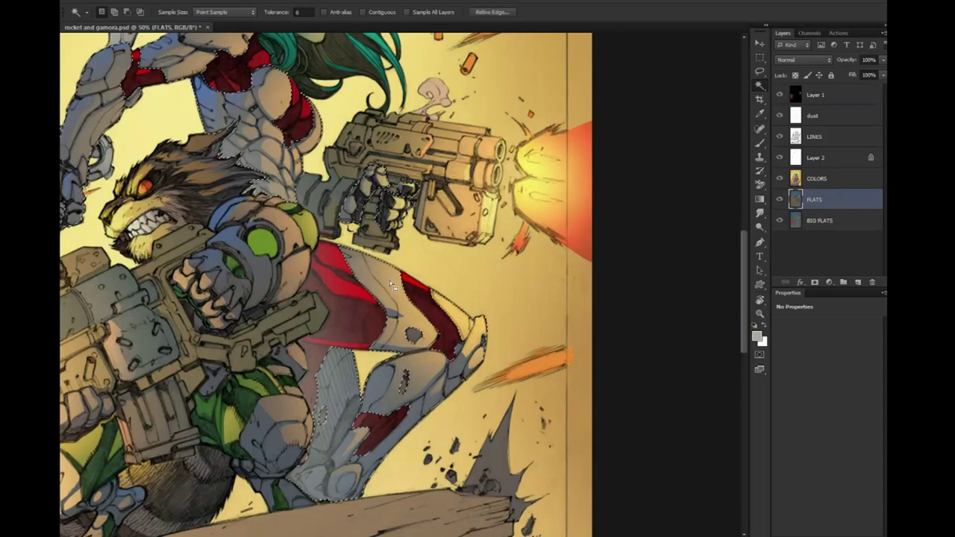
key(l)
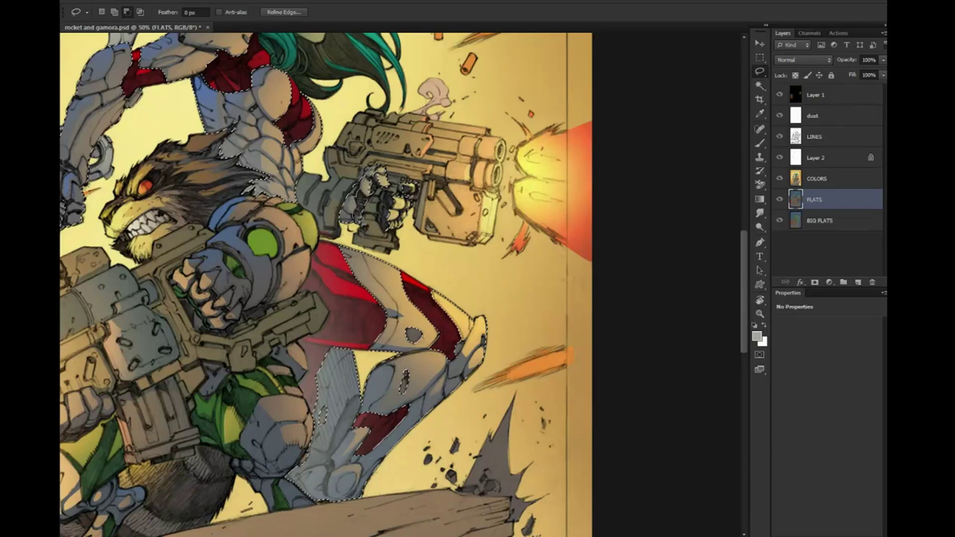
Set the brush to Screen mode at 31% opacity with orange as the colour
key(b)
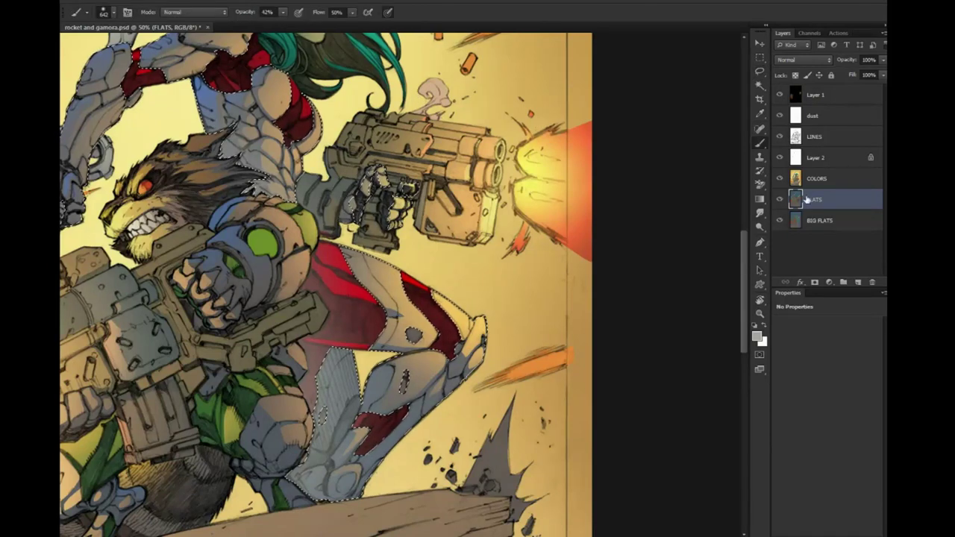
key(shift+alt+s)
key(3)
key(1)
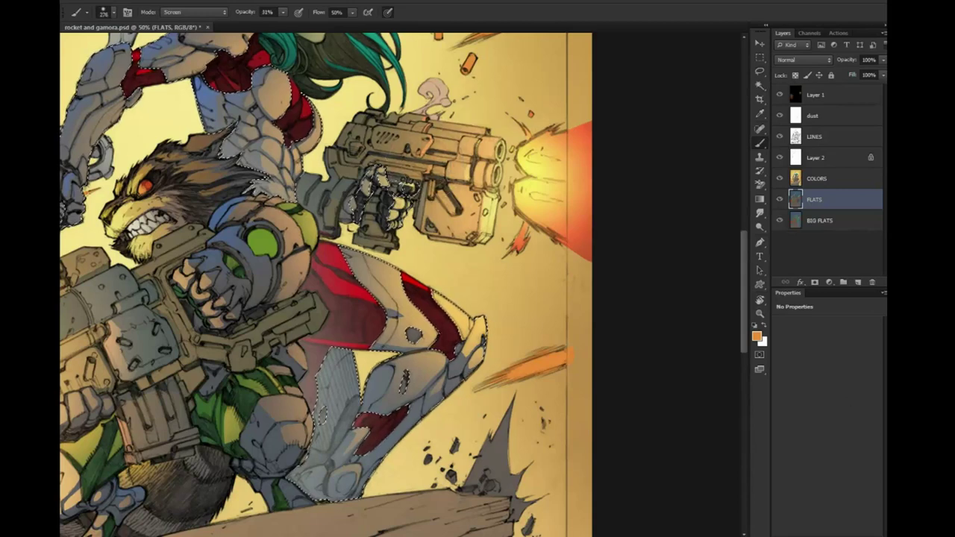
Merge Layer 2 down into COLORS
click(817, 179)
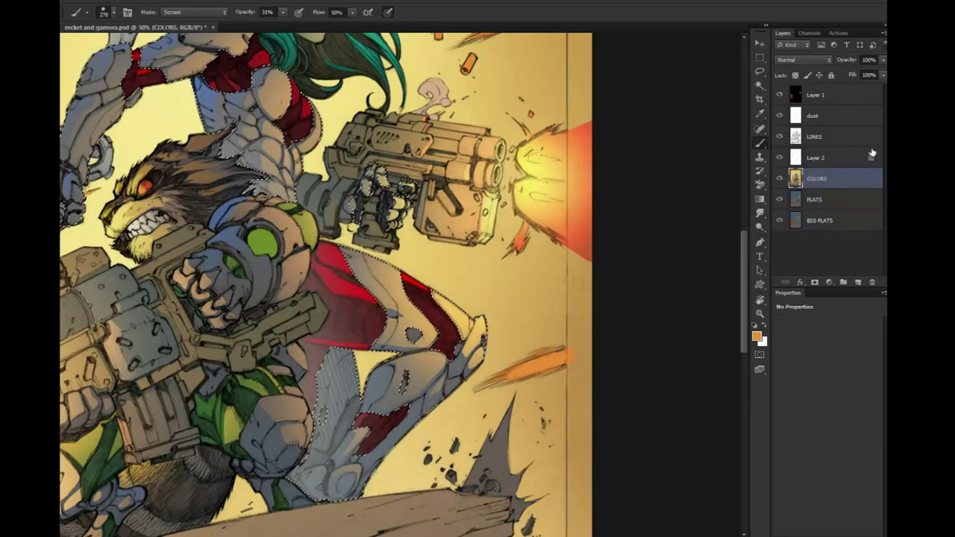
right_click(836, 159)
click(865, 400)
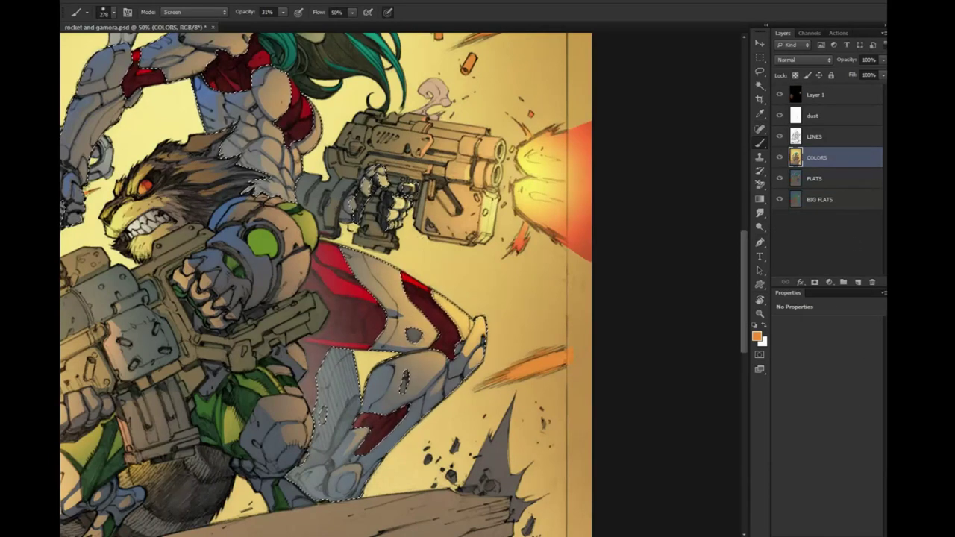
Paint orange glow over the red area of Gamora's leg, deselect, and zoom out to the whole cover
key(l)
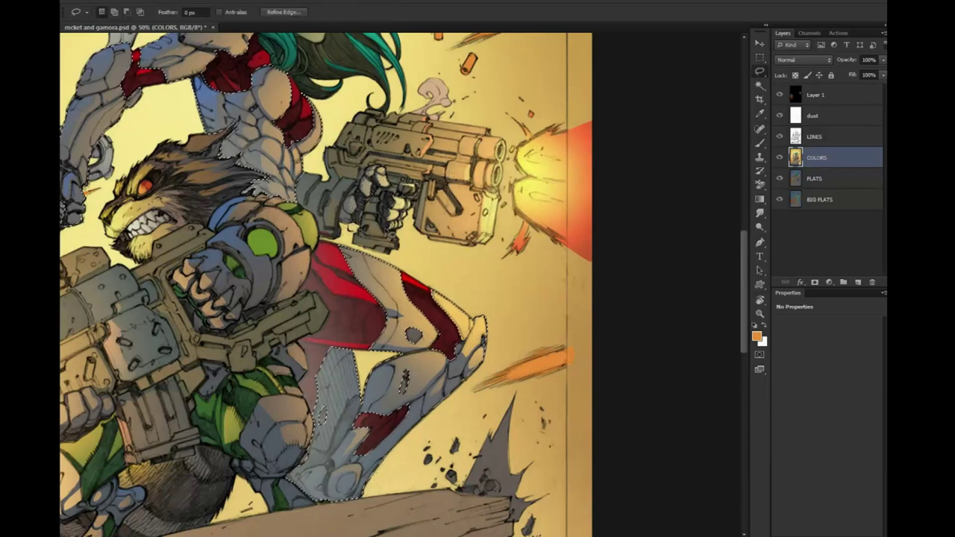
key(b)
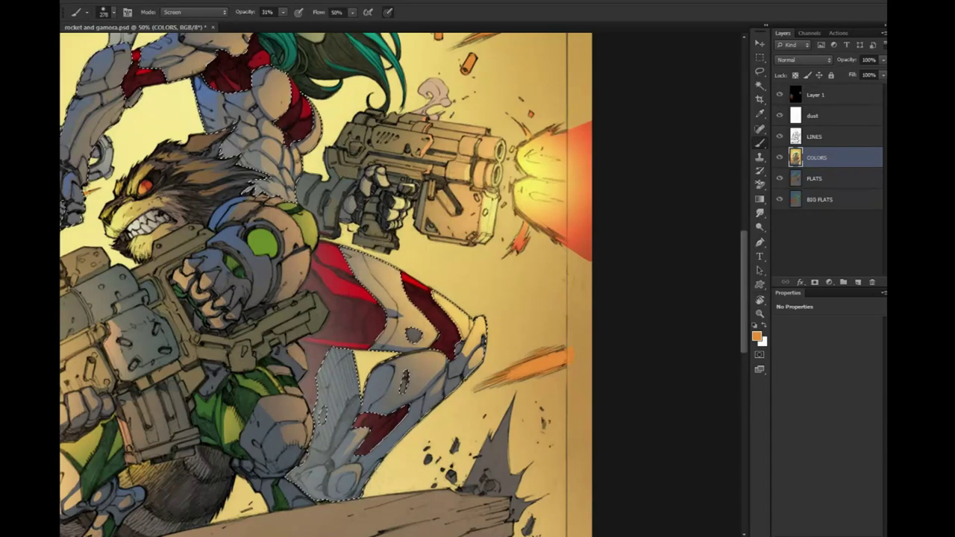
drag(349, 278, 378, 252)
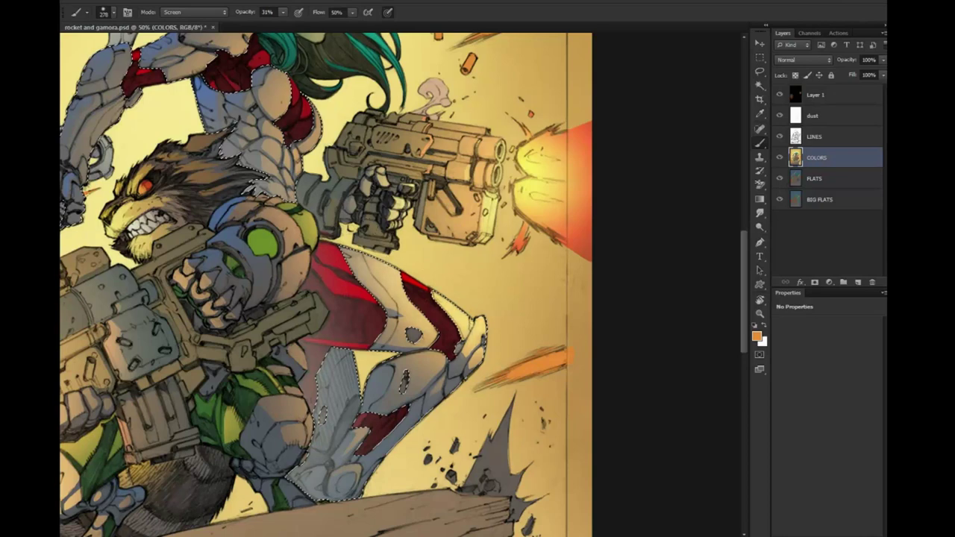
key(l)
key(ctrl+d)
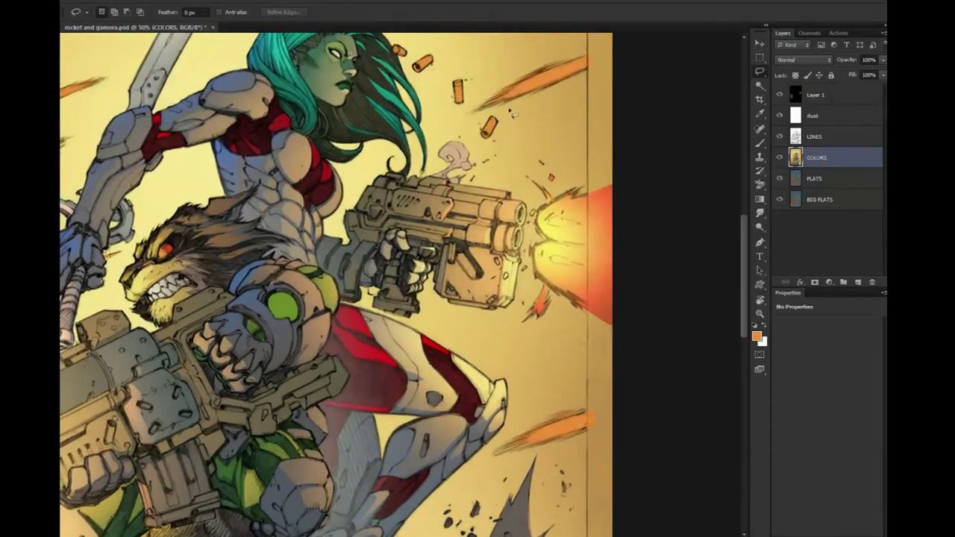
key(z)
alt+click(668, 373)
alt+click(641, 336)
alt+click(600, 287)
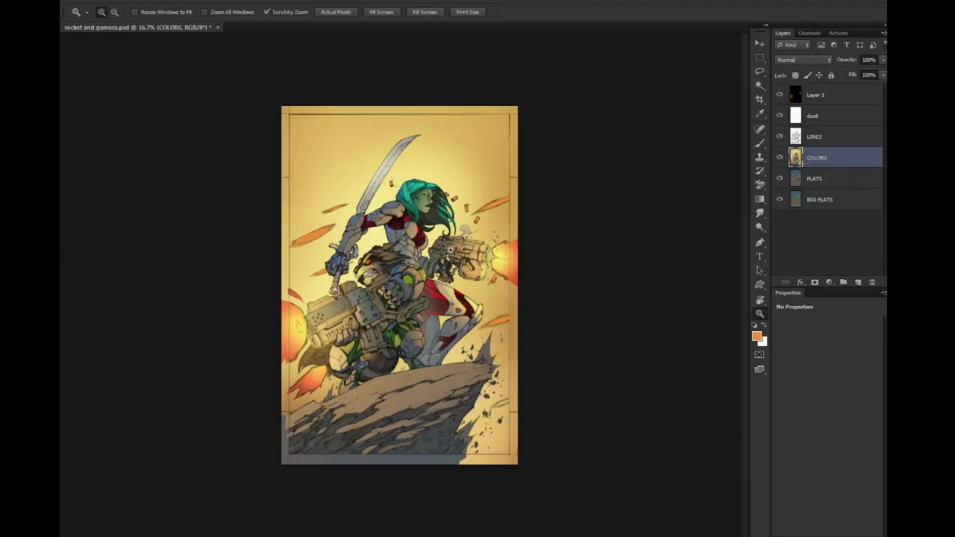
Add a new Layer 2 above Layer 1 at the top of the stack and fill it with black
click(430, 315)
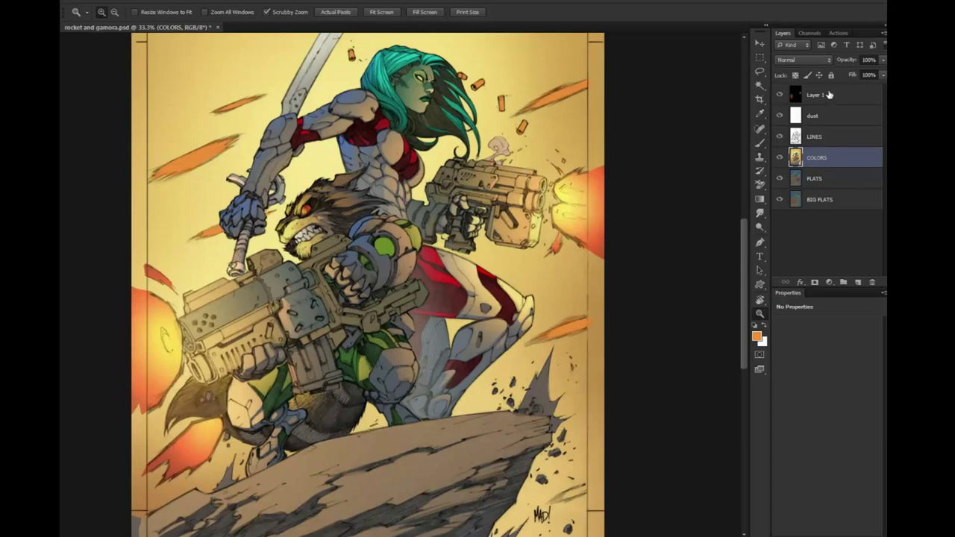
click(828, 94)
click(859, 282)
key(g)
click(114, 0)
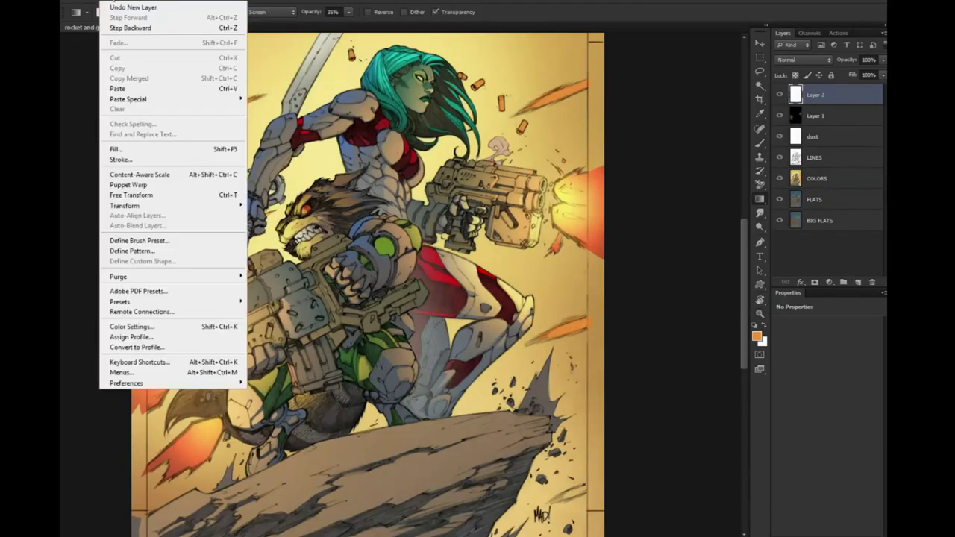
click(117, 149)
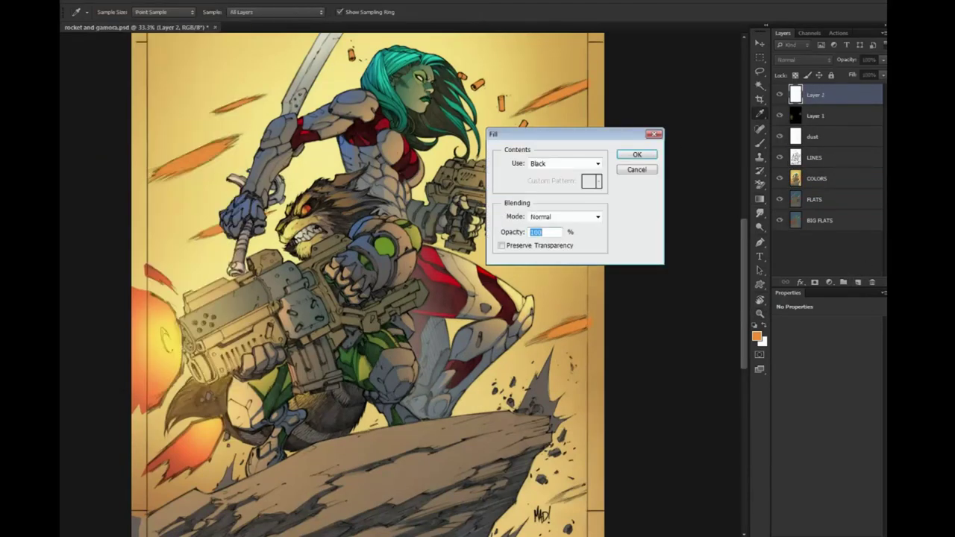
click(636, 154)
Set the black layer's blend mode to Color for a greyscale preview
click(760, 313)
alt+click(620, 310)
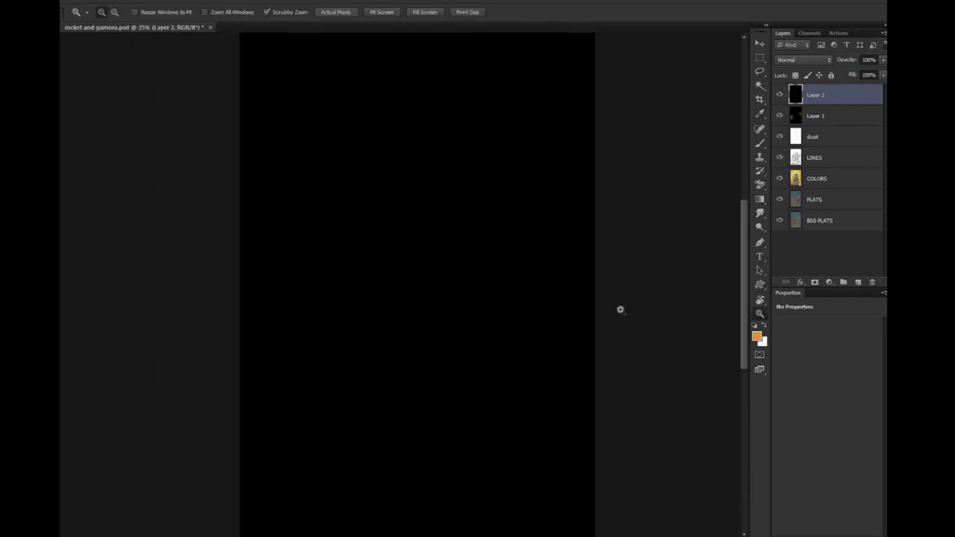
click(801, 61)
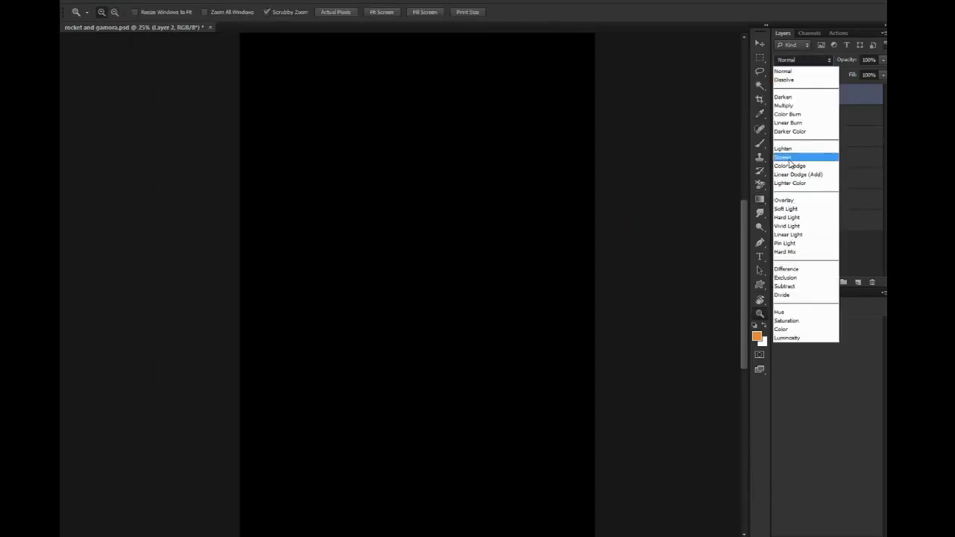
click(781, 328)
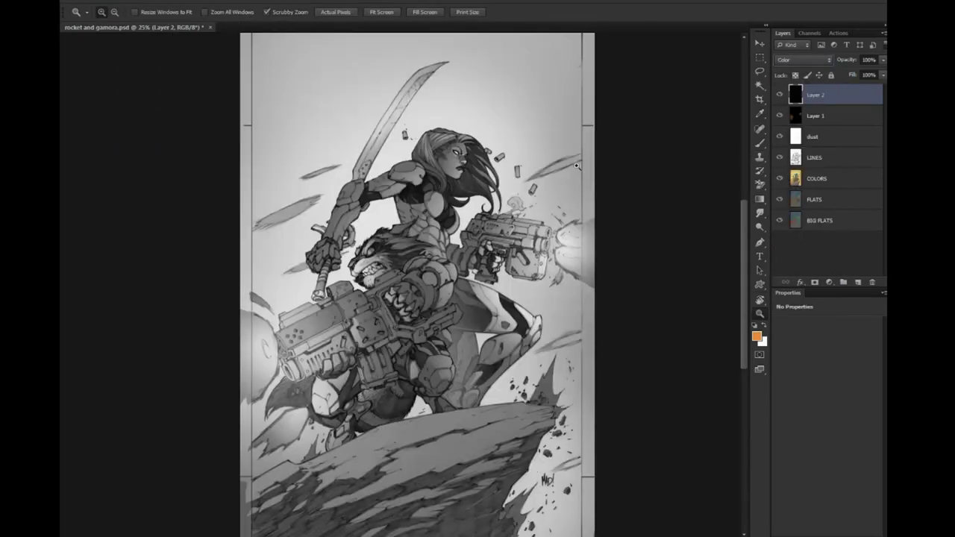
Zoom in on Rocket's arm to check values, then hide the greyscale layer
alt+click(607, 288)
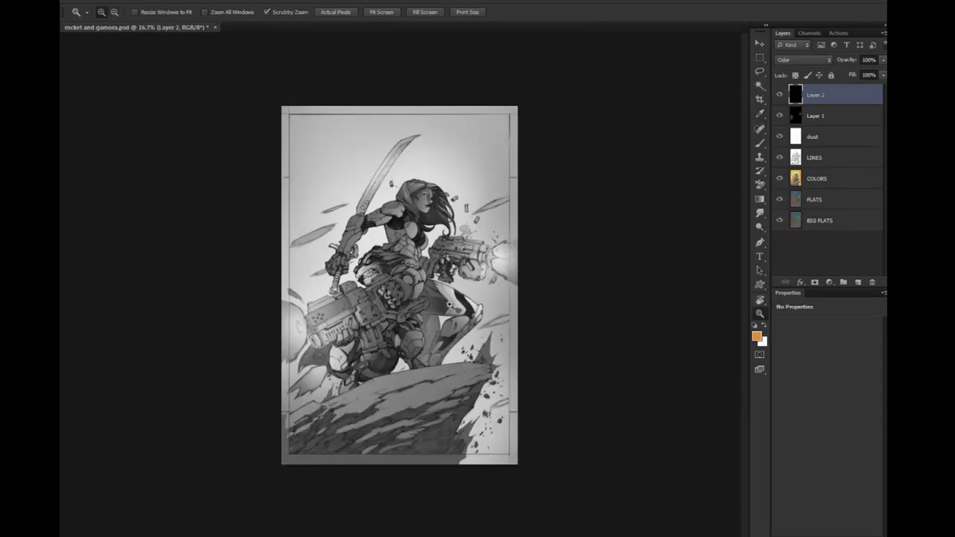
click(431, 307)
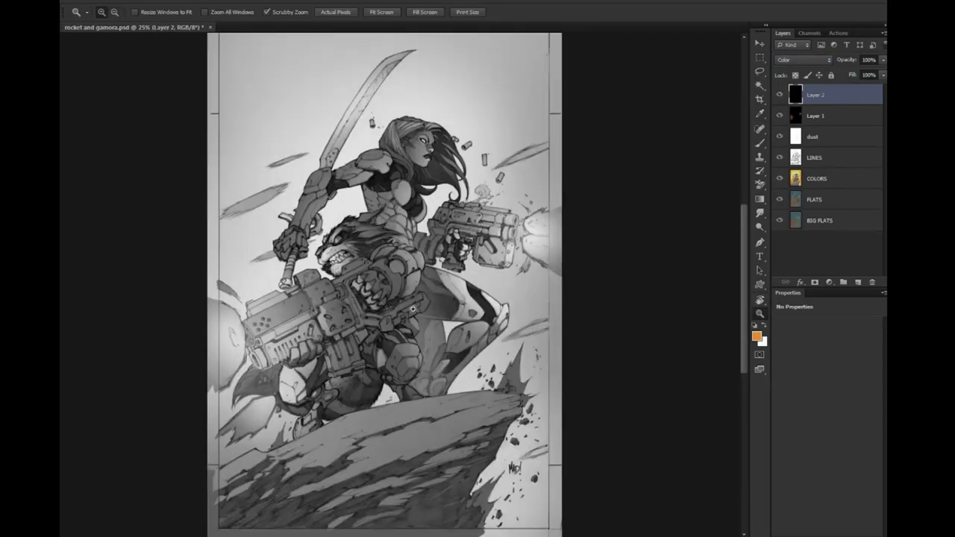
click(417, 276)
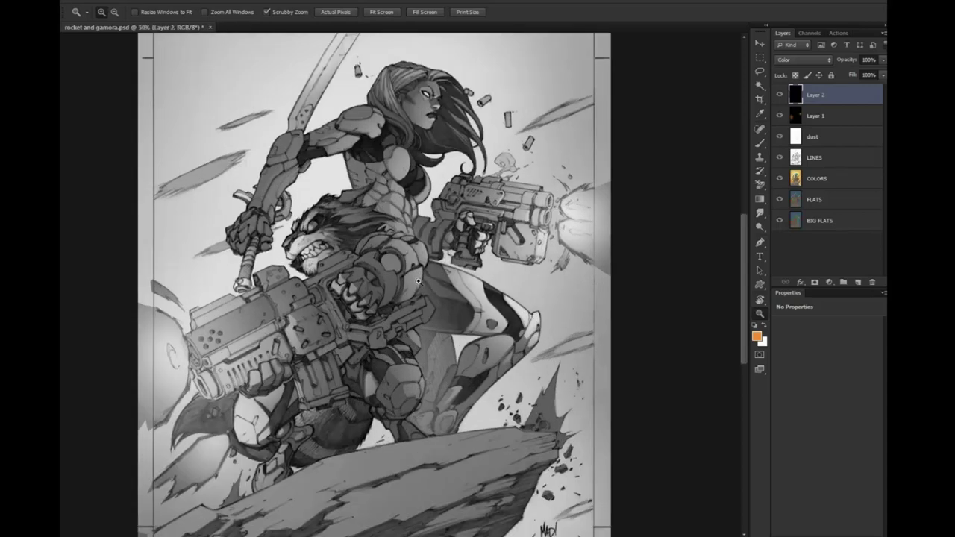
click(425, 266)
click(432, 234)
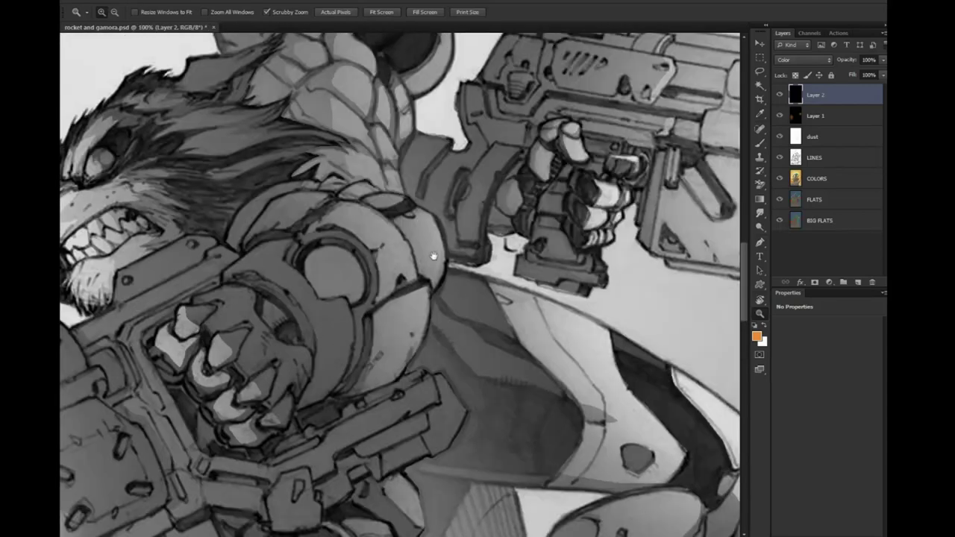
click(780, 95)
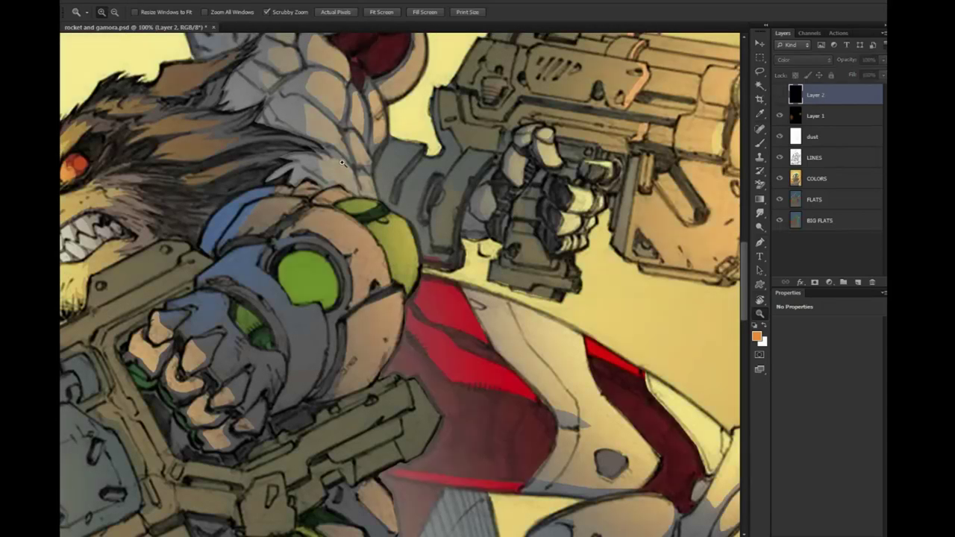
Magic-wand Rocket's arm on BIG FLATS and add a new layer above COLORS
click(824, 221)
key(w)
click(354, 236)
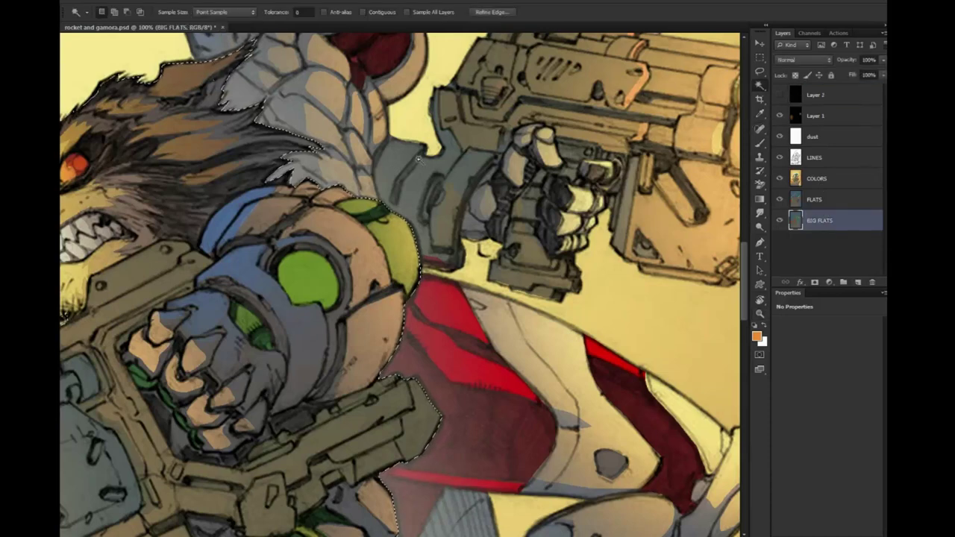
click(837, 177)
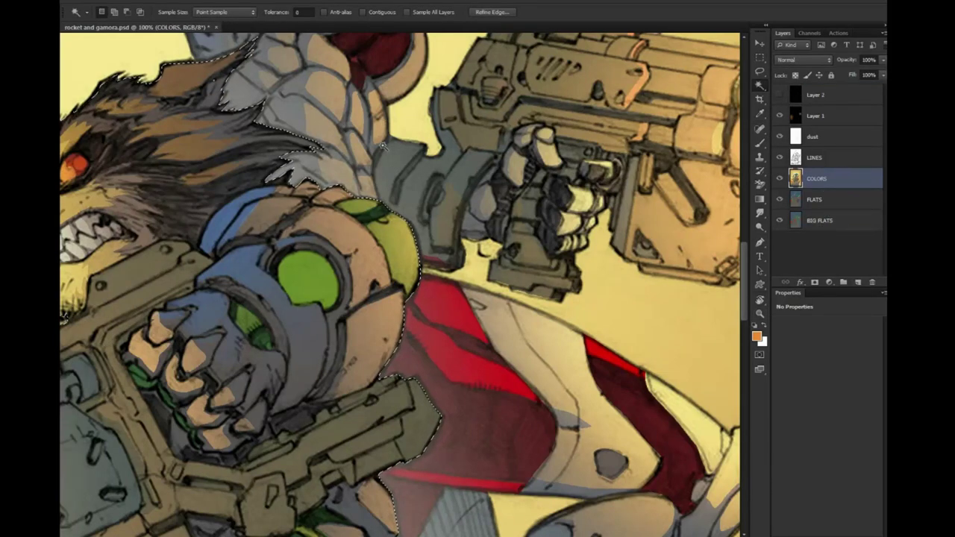
key(ctrl+j)
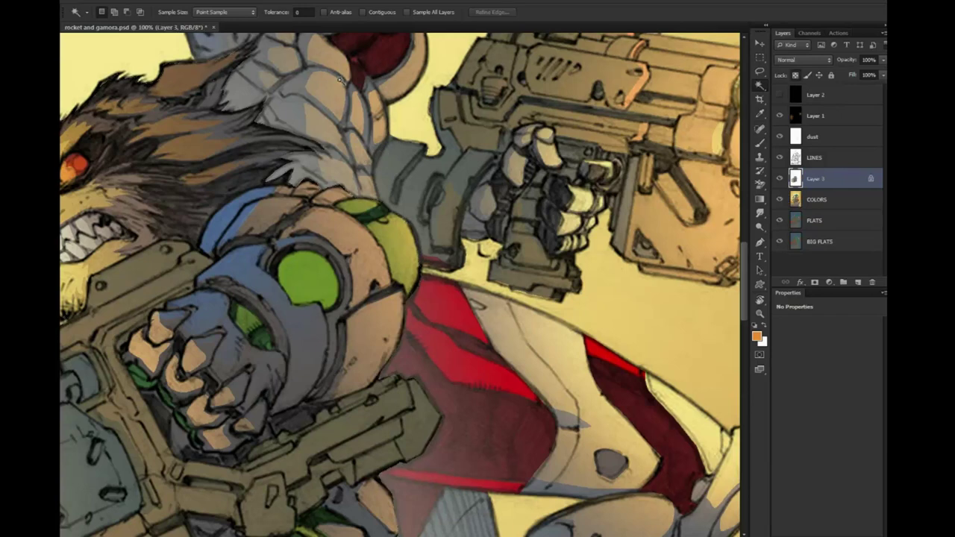
Lasso the area above Rocket's head and along his shoulder pad edge
key(l)
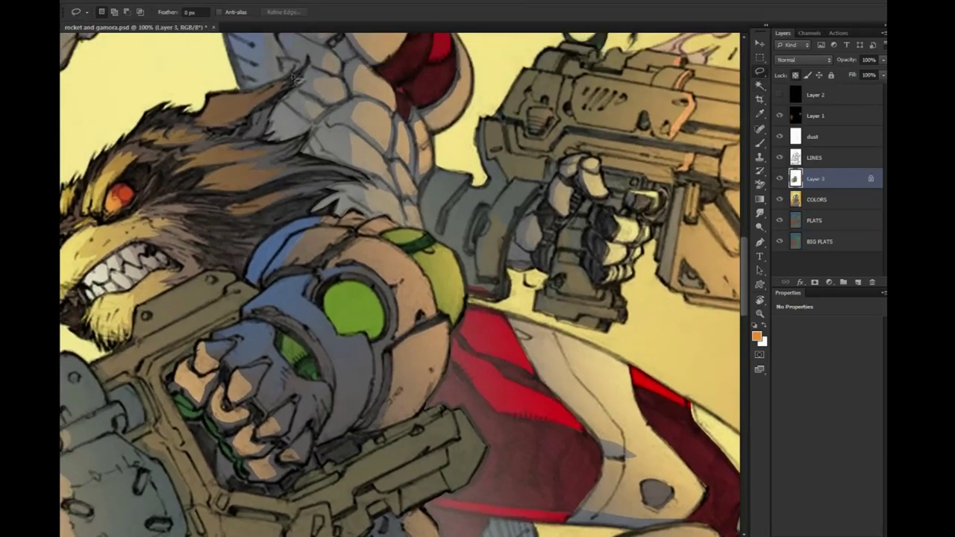
mouse_move(301, 67)
mouse_down()
mouse_move(261, 143)
mouse_move(317, 125)
mouse_up()
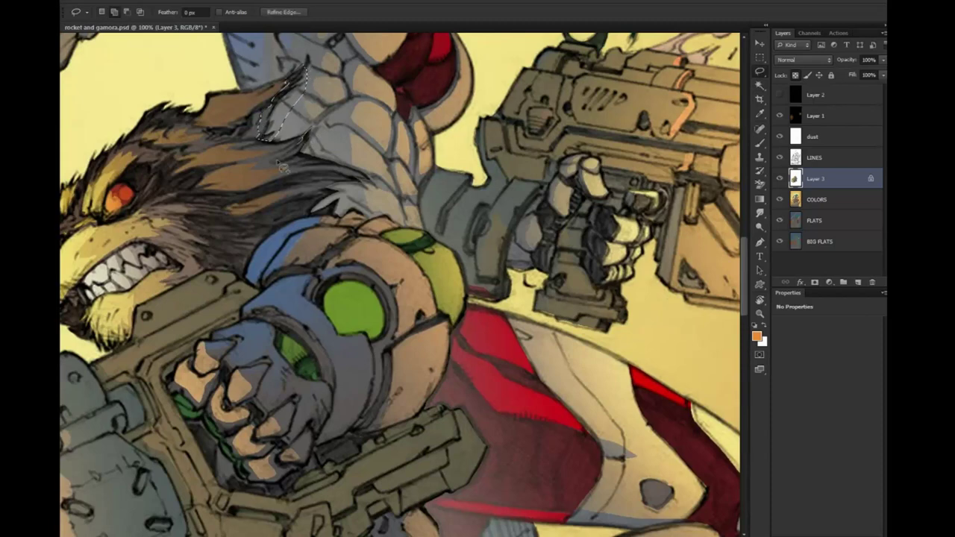
drag(348, 158, 307, 224)
mouse_move(307, 224)
mouse_down()
mouse_move(353, 221)
mouse_move(422, 239)
mouse_move(463, 303)
mouse_move(455, 326)
mouse_move(491, 289)
mouse_move(406, 218)
mouse_up()
mouse_move(463, 306)
mouse_down()
mouse_move(452, 338)
mouse_move(451, 328)
mouse_move(452, 388)
mouse_move(414, 429)
mouse_move(437, 389)
mouse_move(444, 340)
mouse_up()
scroll(444, 332, down, 5)
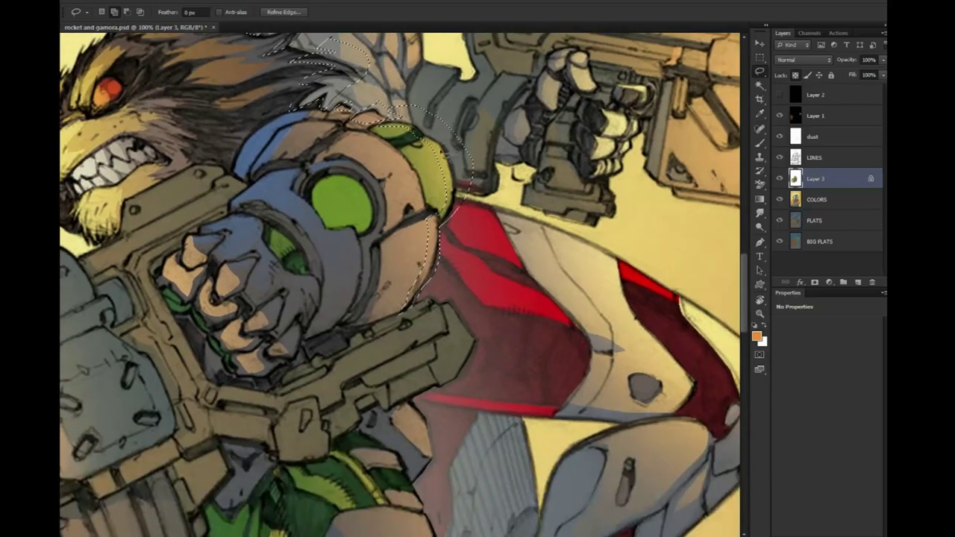
mouse_move(368, 137)
mouse_down()
mouse_move(355, 134)
mouse_move(377, 137)
mouse_move(409, 162)
mouse_move(430, 209)
mouse_move(393, 233)
mouse_up()
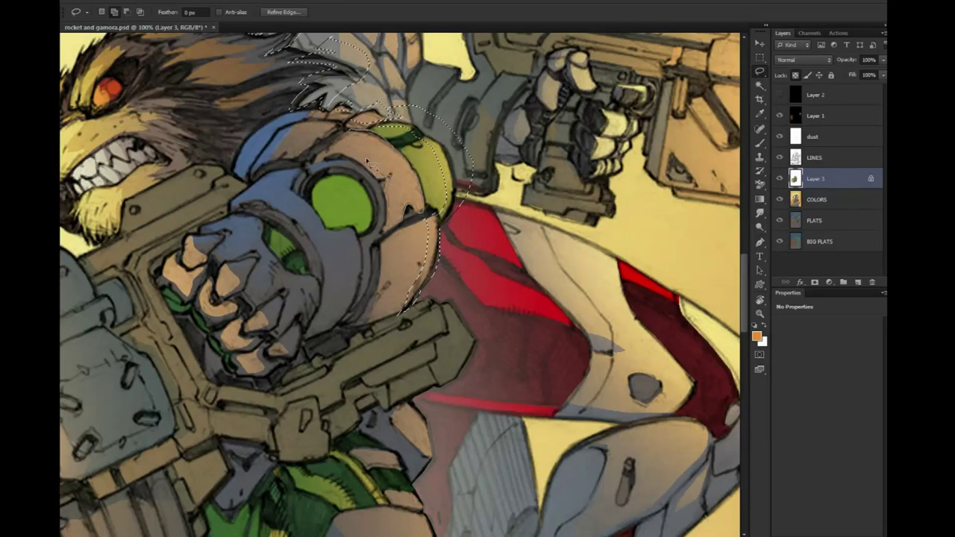
mouse_move(345, 146)
mouse_down()
mouse_move(343, 131)
mouse_move(427, 223)
mouse_up()
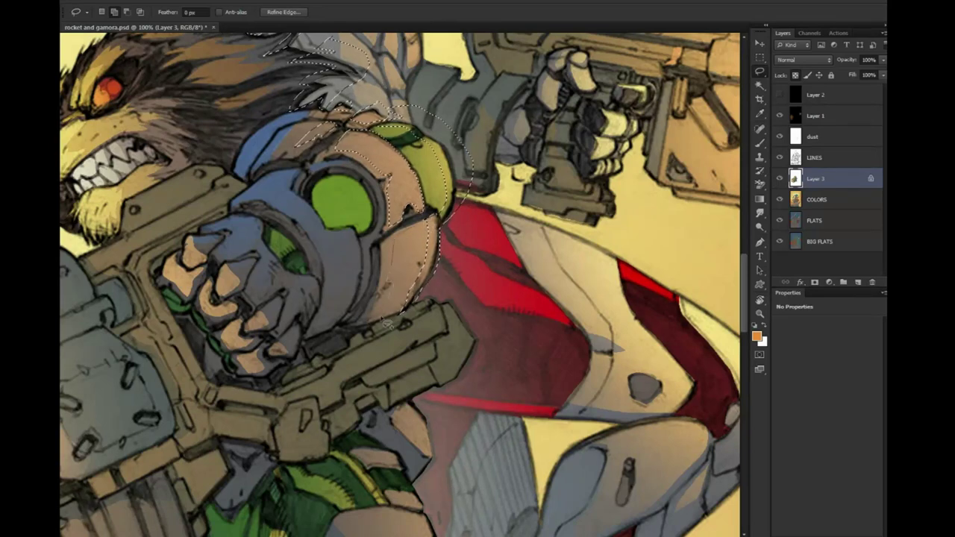
drag(400, 239, 440, 250)
Extend the lasso selection down the gun barrel and arm, past Rocket's fist
drag(471, 291, 464, 225)
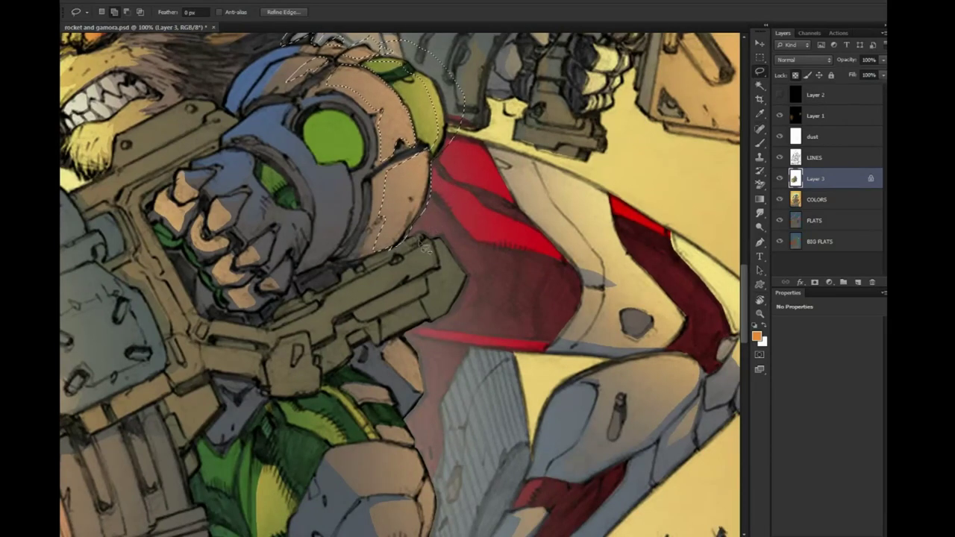
drag(418, 243, 445, 316)
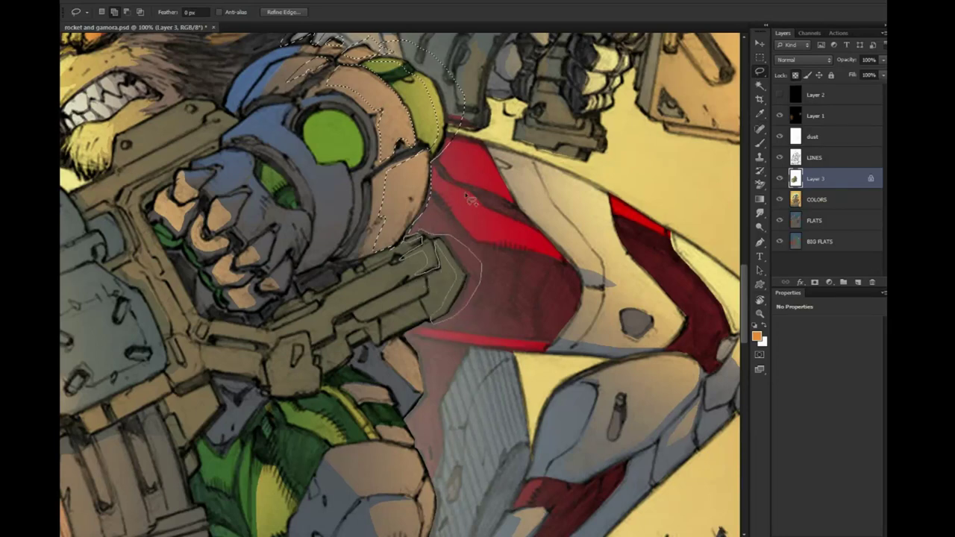
drag(445, 316, 433, 294)
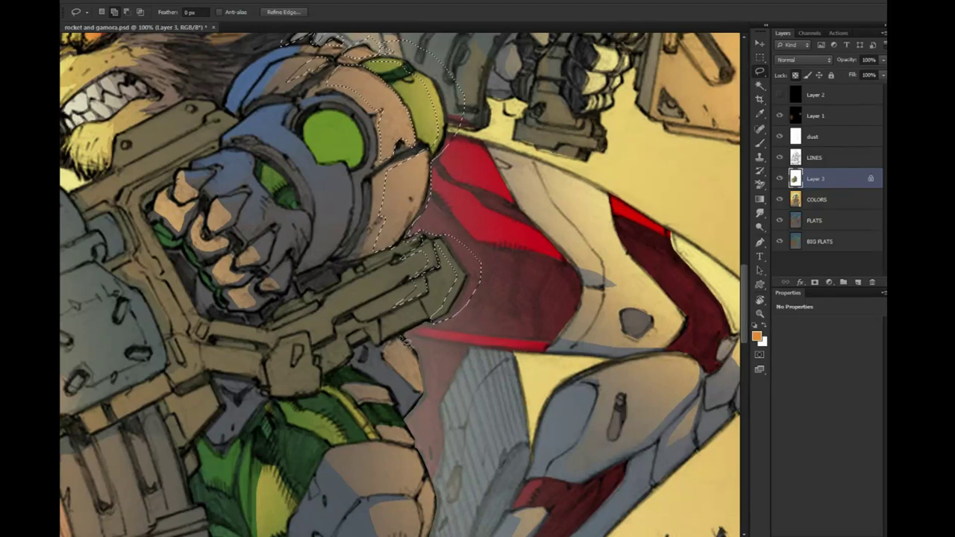
drag(415, 348, 413, 324)
scroll(420, 328, down, 3)
scroll(388, 306, down, 2)
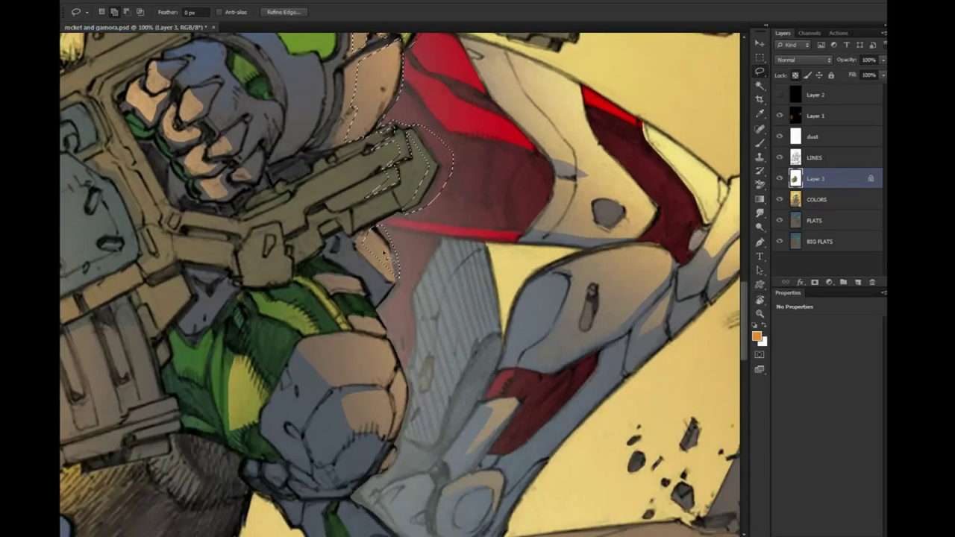
mouse_move(357, 282)
mouse_down()
mouse_move(409, 460)
mouse_move(390, 395)
mouse_move(392, 357)
mouse_move(334, 278)
mouse_move(365, 281)
mouse_up()
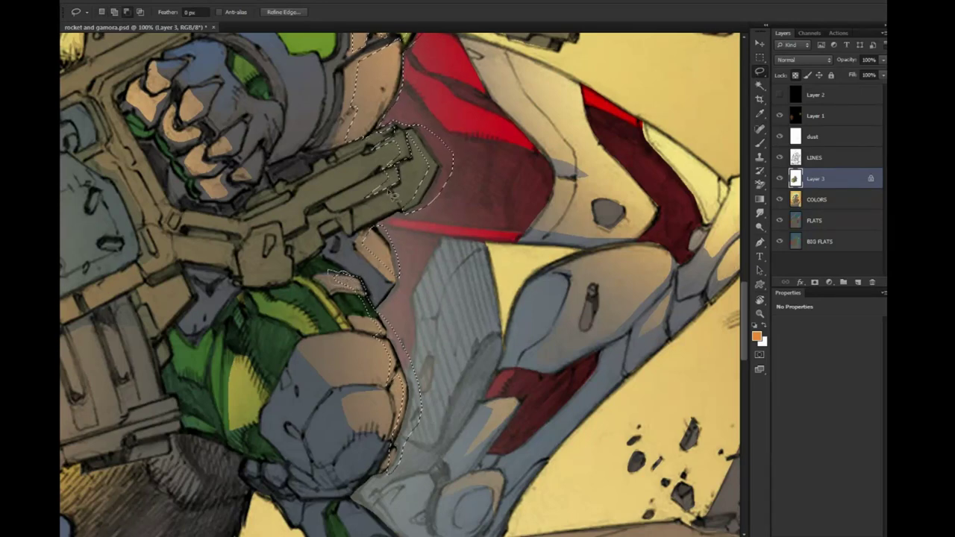
drag(441, 321, 416, 203)
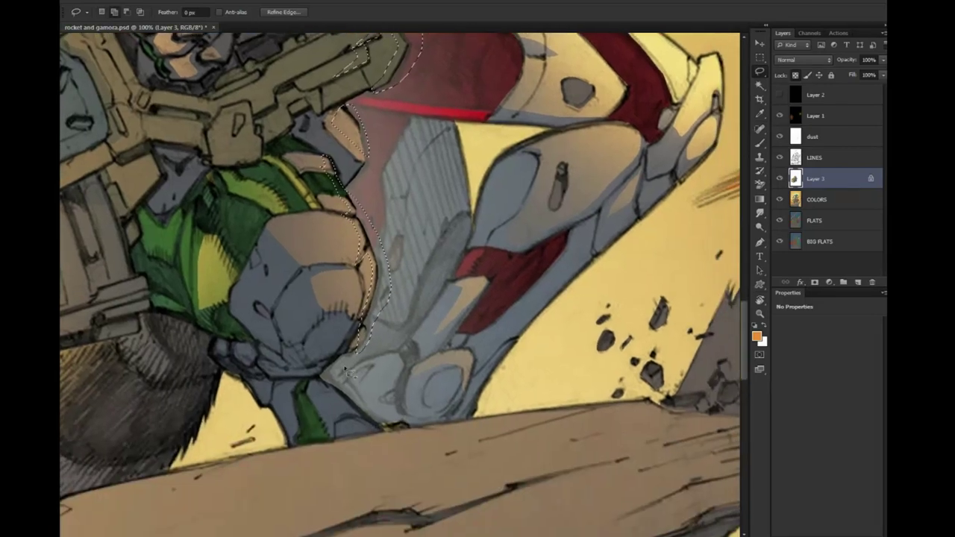
mouse_move(322, 378)
mouse_down()
mouse_move(400, 441)
mouse_move(388, 429)
mouse_up()
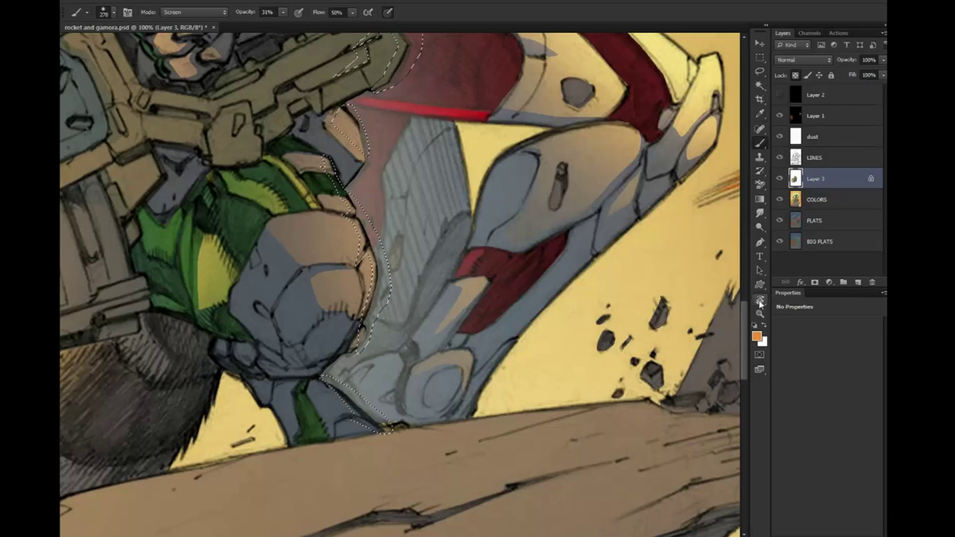
Paint a large soft glow in pale yellow sampled from the muzzle flash along the arm edge
key(z)
alt+click(597, 362)
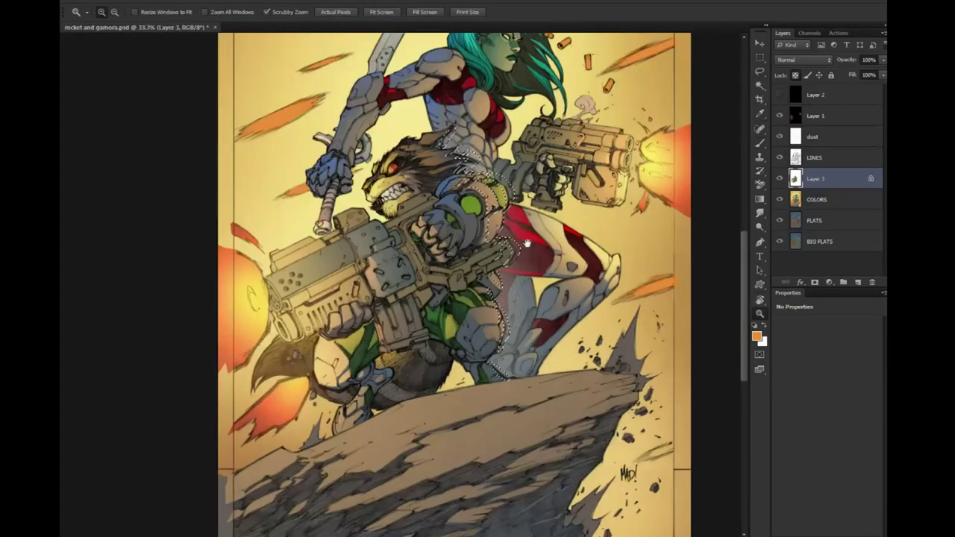
drag(580, 226, 444, 278)
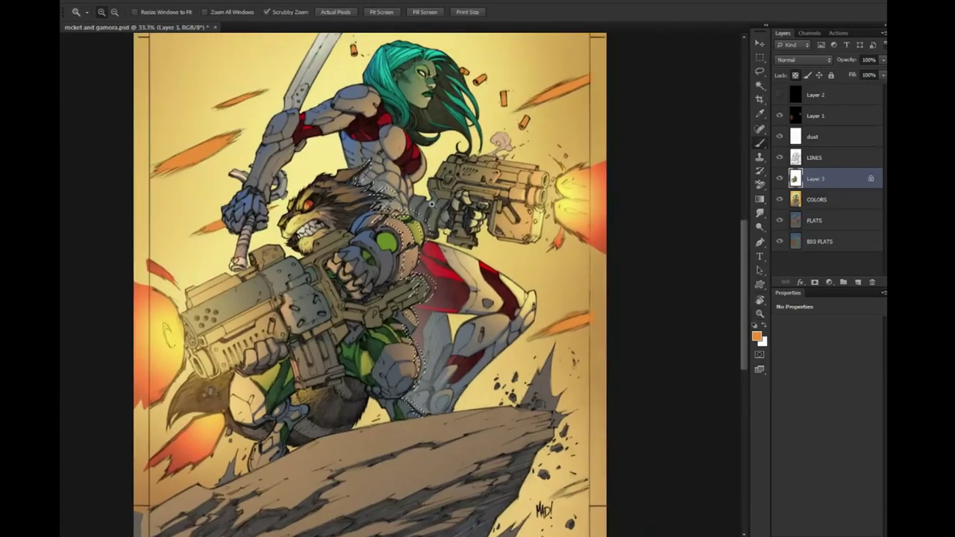
key(b)
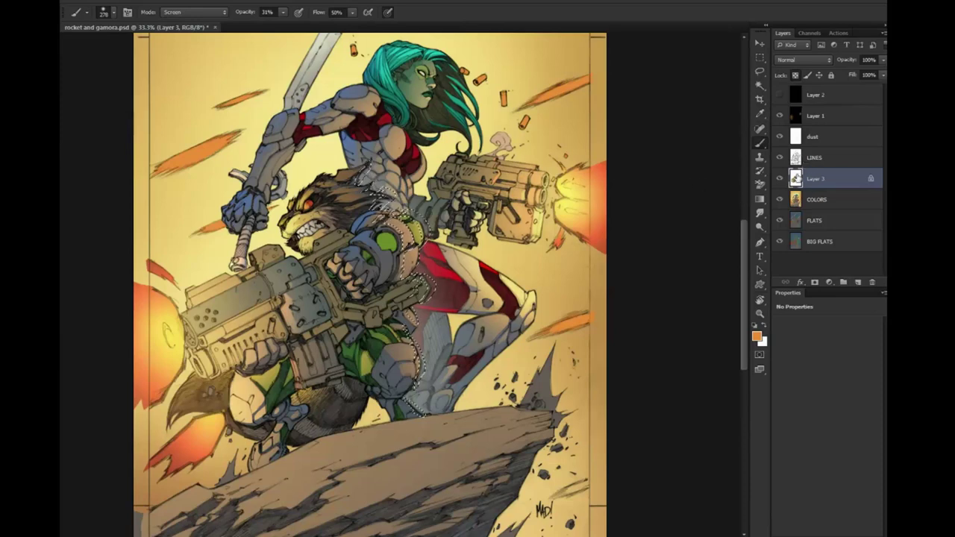
key(ctrl+d)
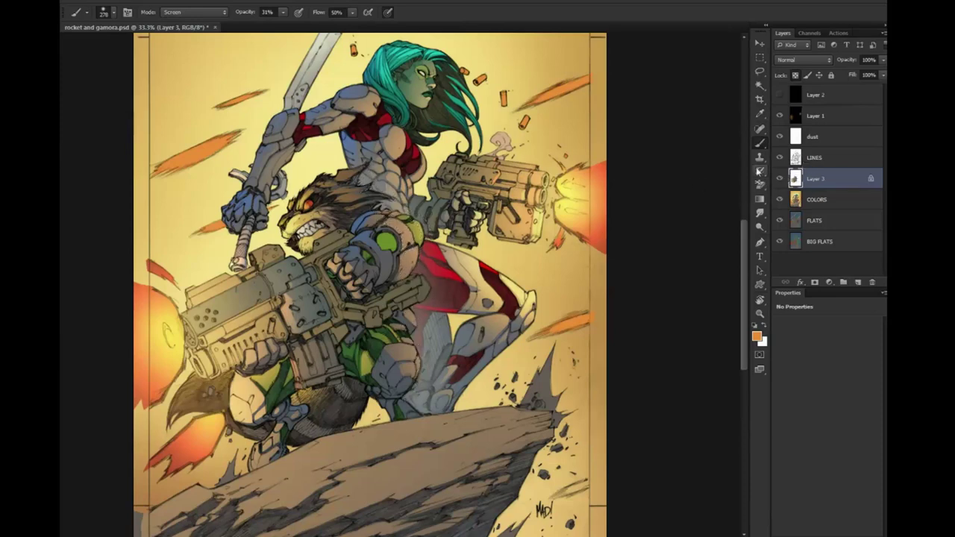
alt+click(585, 185)
key(bracketright)
key(bracketright)
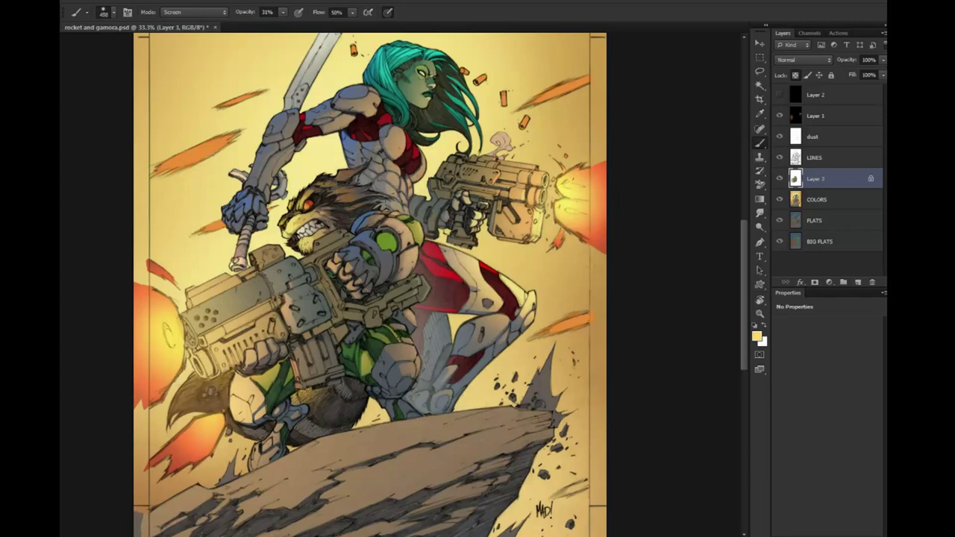
drag(442, 173, 436, 160)
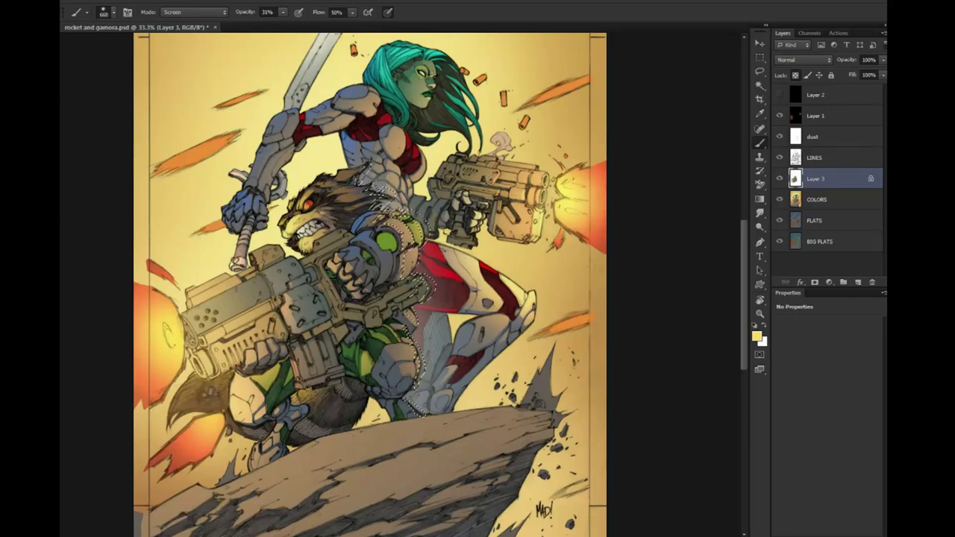
Trim part of the shoulder selection away and zoom back out to the whole cover
key(l)
key(ctrl+plus)
key(ctrl+plus)
key(alt)
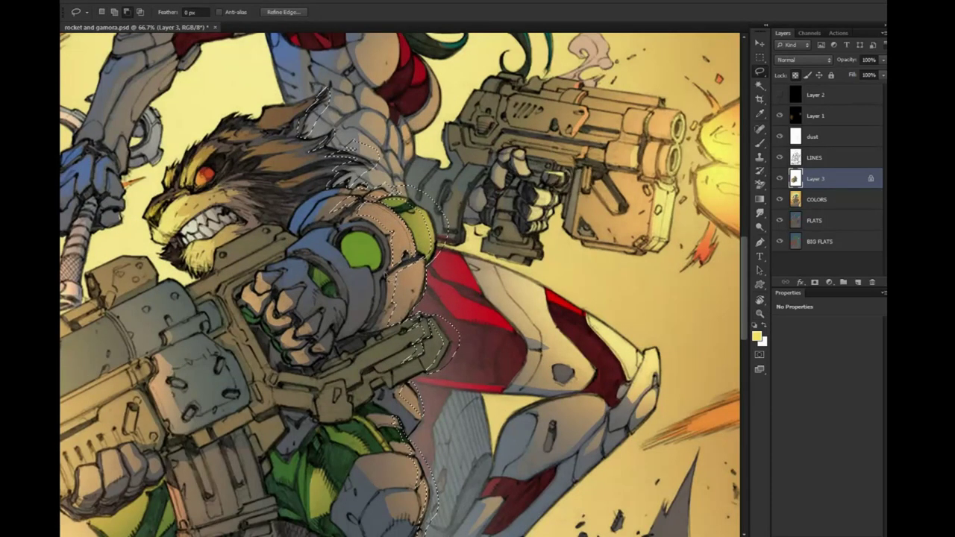
drag(418, 266, 415, 298)
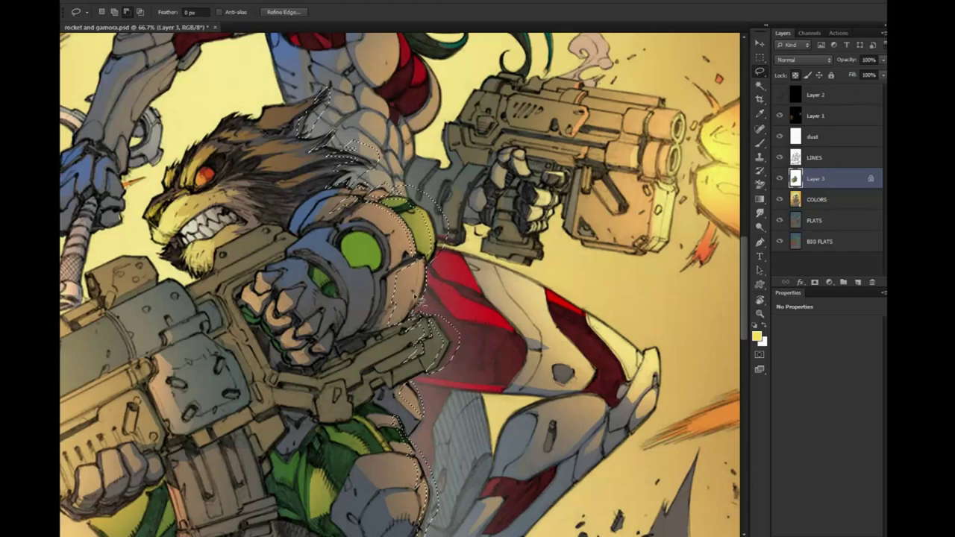
key(z)
alt+click(649, 382)
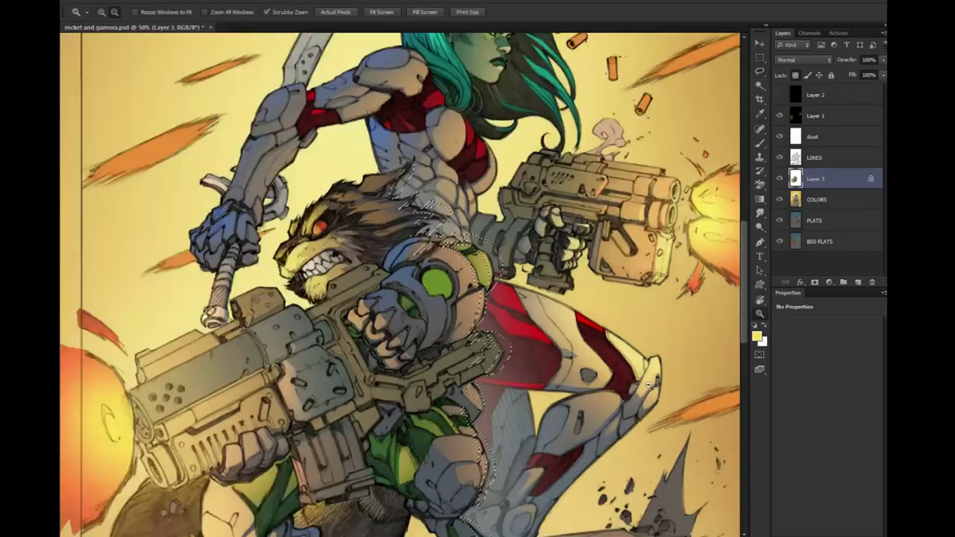
drag(642, 224, 523, 159)
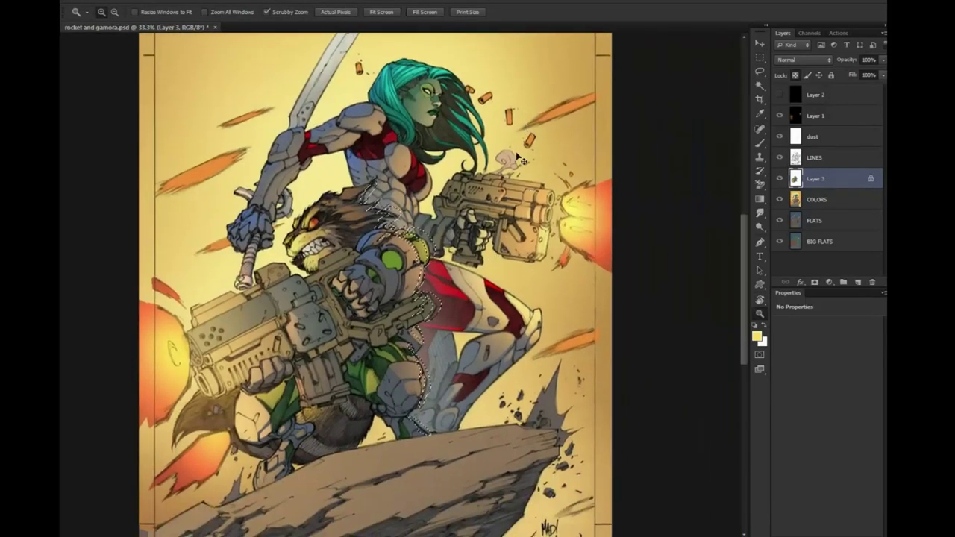
key(ctrl+h)
key(b)
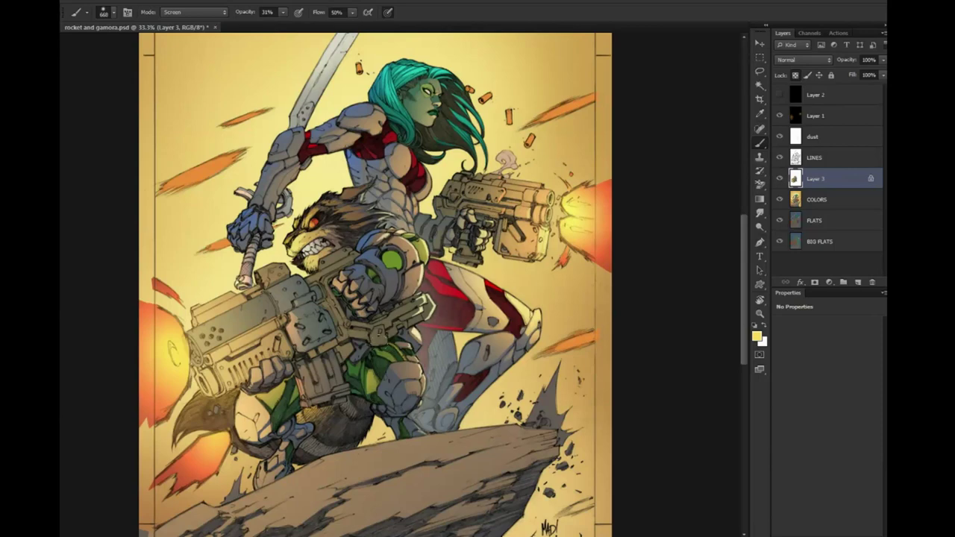
key(l)
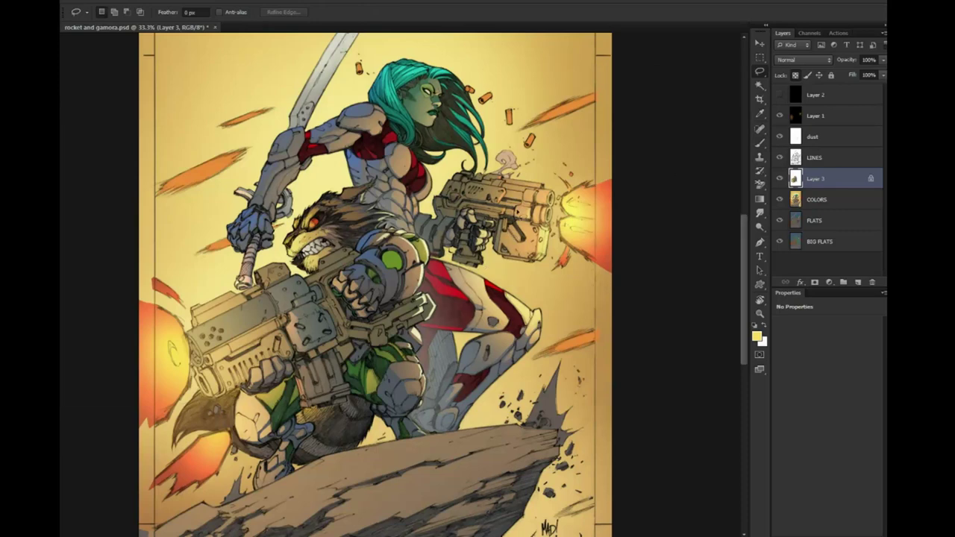
Lasso the green shoulder pad edge and paint Screen-mode rim highlights on it and the fist knuckles
ctrl+click(435, 249)
ctrl+click(404, 264)
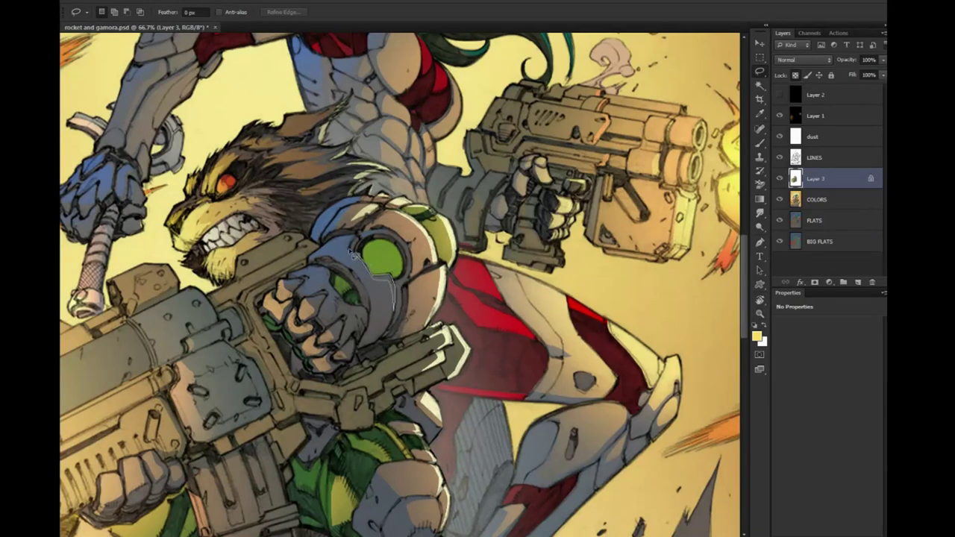
mouse_move(352, 254)
mouse_down()
mouse_move(362, 355)
mouse_move(306, 287)
mouse_move(333, 298)
mouse_up()
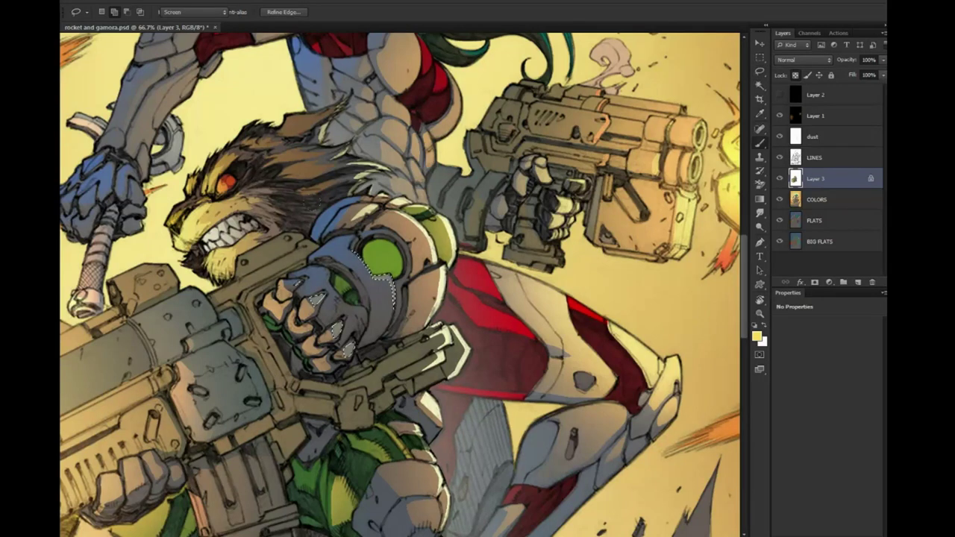
key(b)
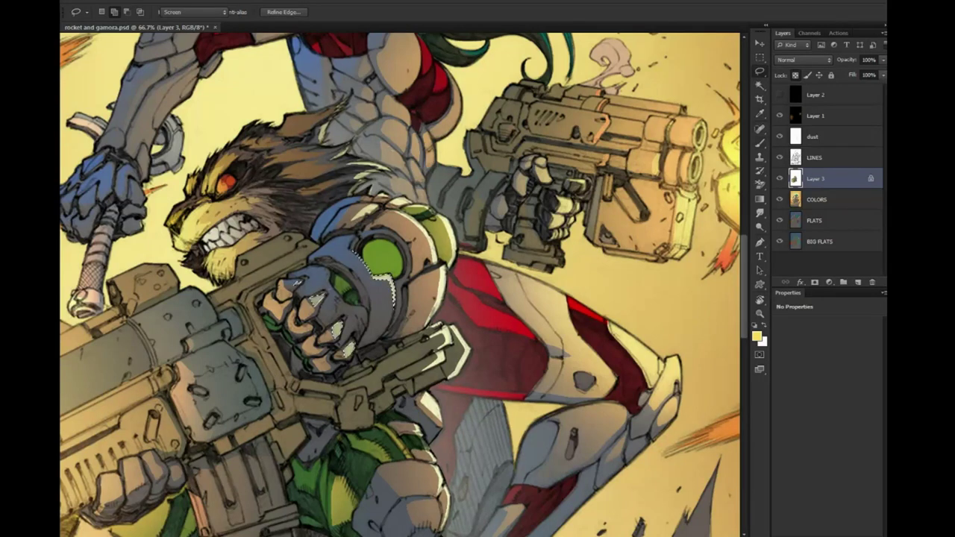
scroll(403, 284, down, 5)
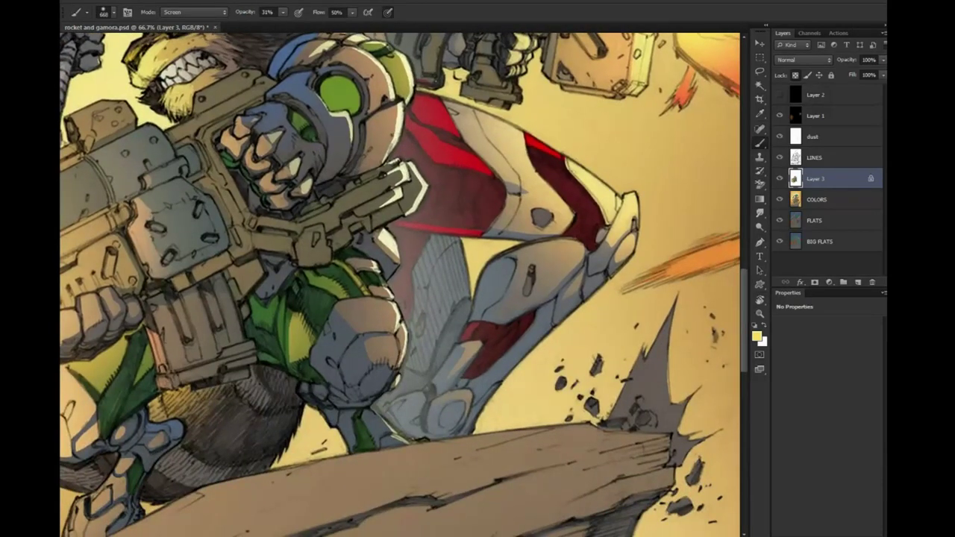
key(l)
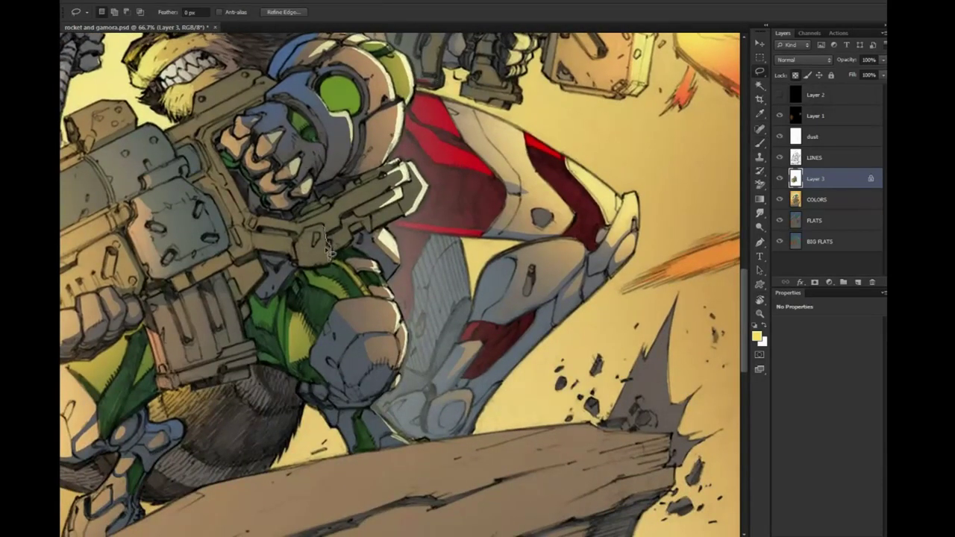
key(b)
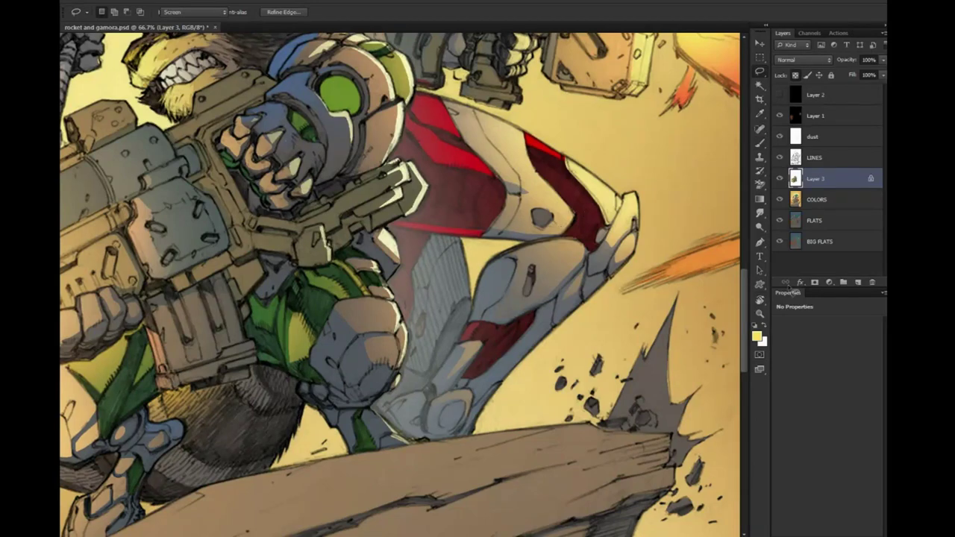
key(z)
alt+click(635, 382)
alt+click(612, 398)
Lasso a small patch of grey armour just above the rock's edge
alt+click(563, 387)
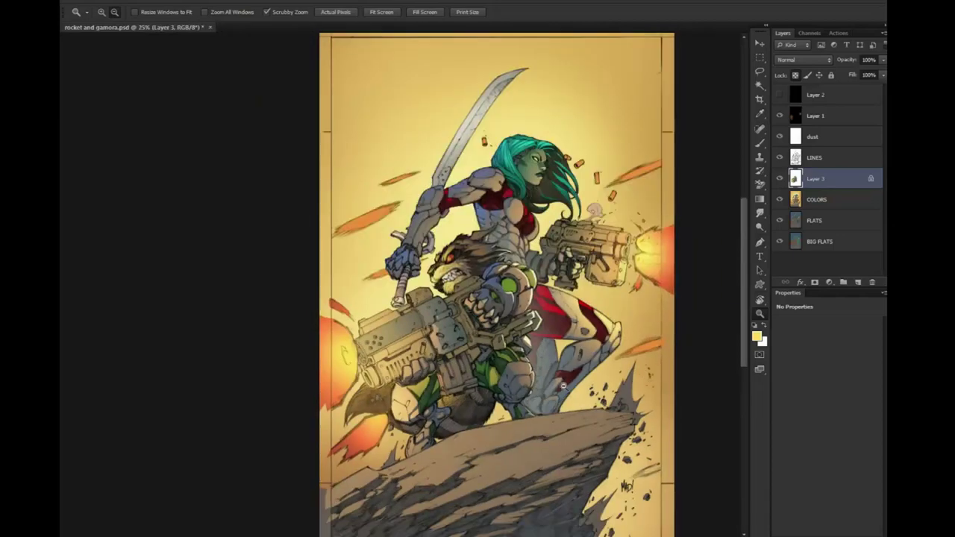
click(424, 347)
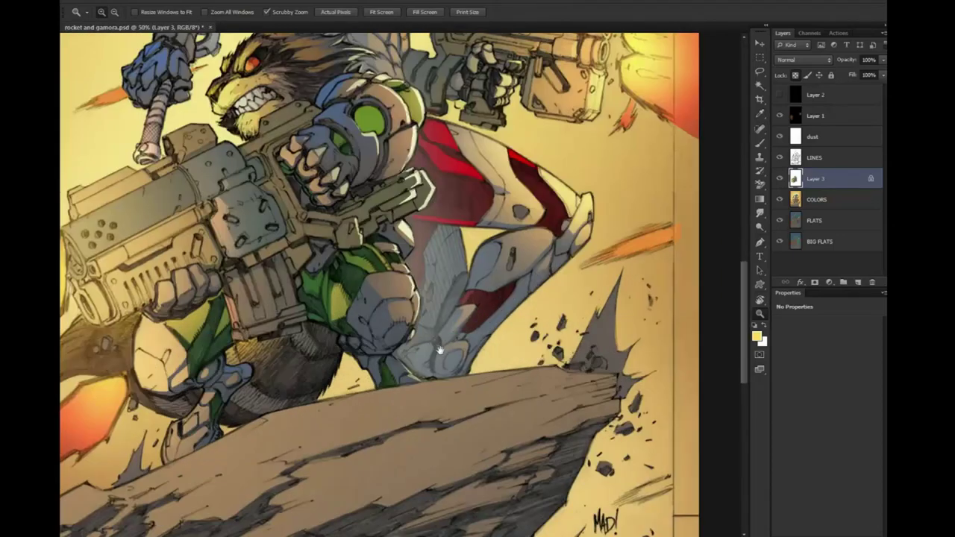
scroll(433, 353, down, 3)
key(l)
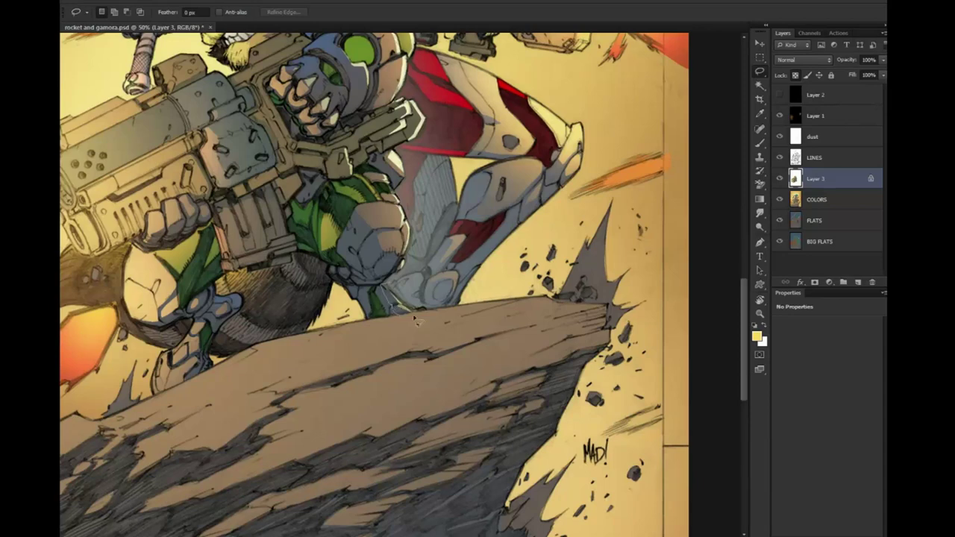
drag(416, 320, 394, 285)
key(b)
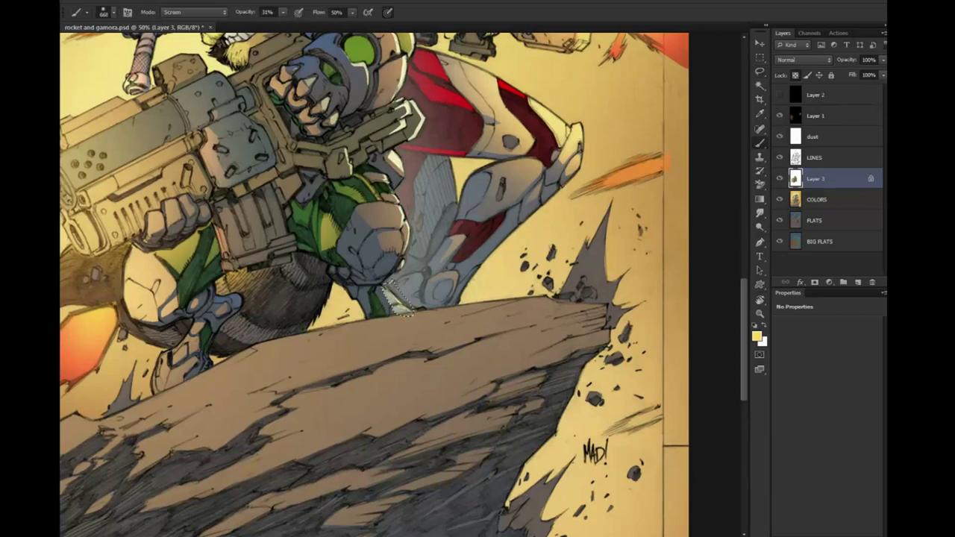
Zoom out and reposition the view to show the whole cover
key(z)
alt+click(633, 347)
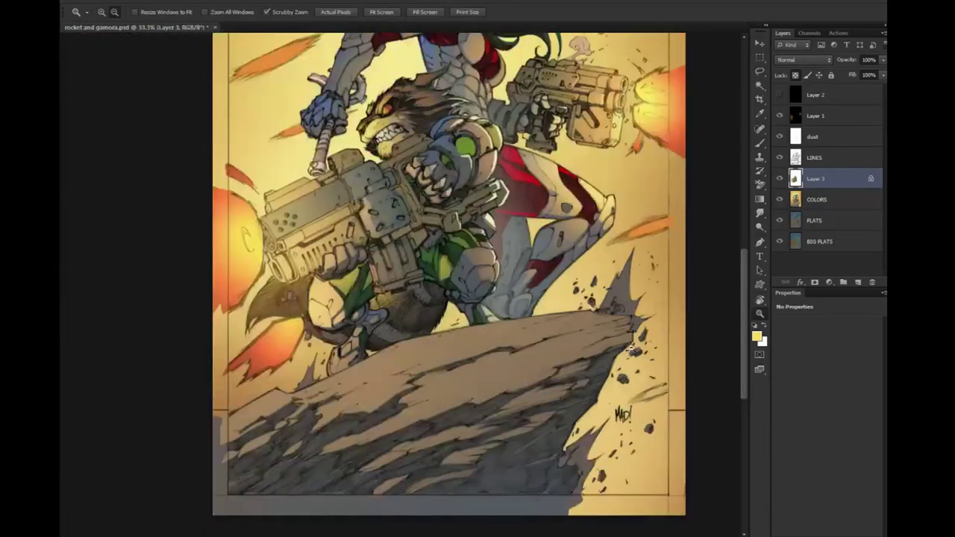
alt+click(623, 332)
alt+click(645, 190)
click(417, 328)
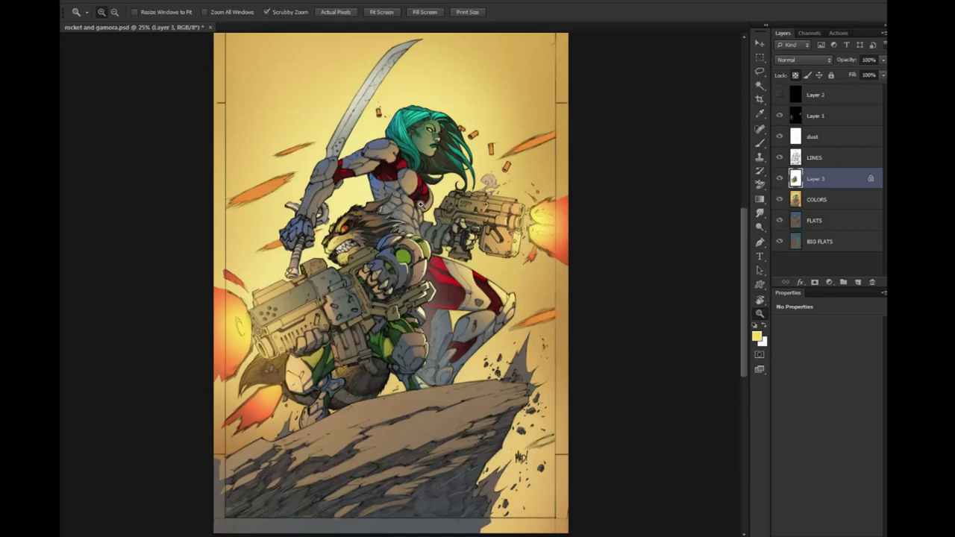
drag(450, 336, 494, 225)
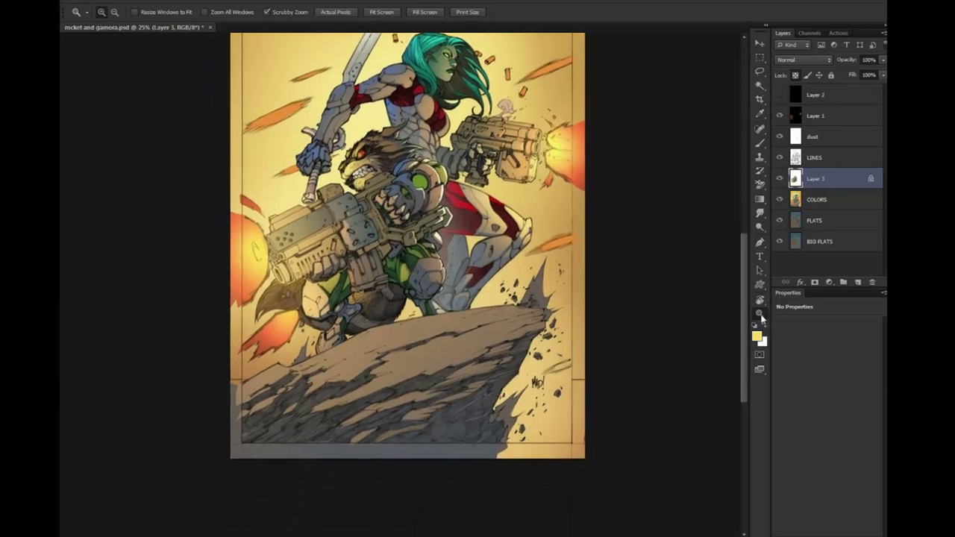
alt+click(633, 340)
Magic-wand a colour area on FLATS, deselect on Layer 3, and show Layer 2 in greyscale
click(762, 88)
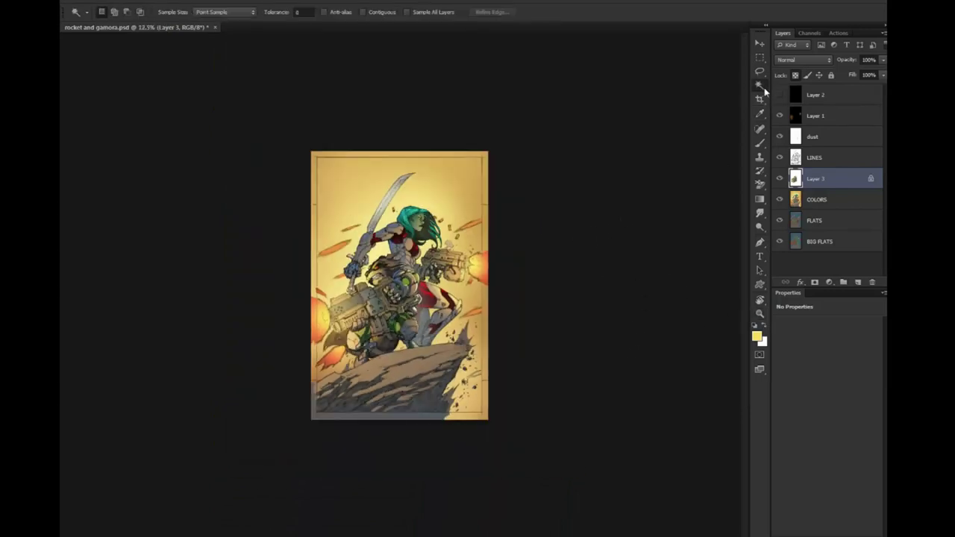
click(817, 226)
click(474, 191)
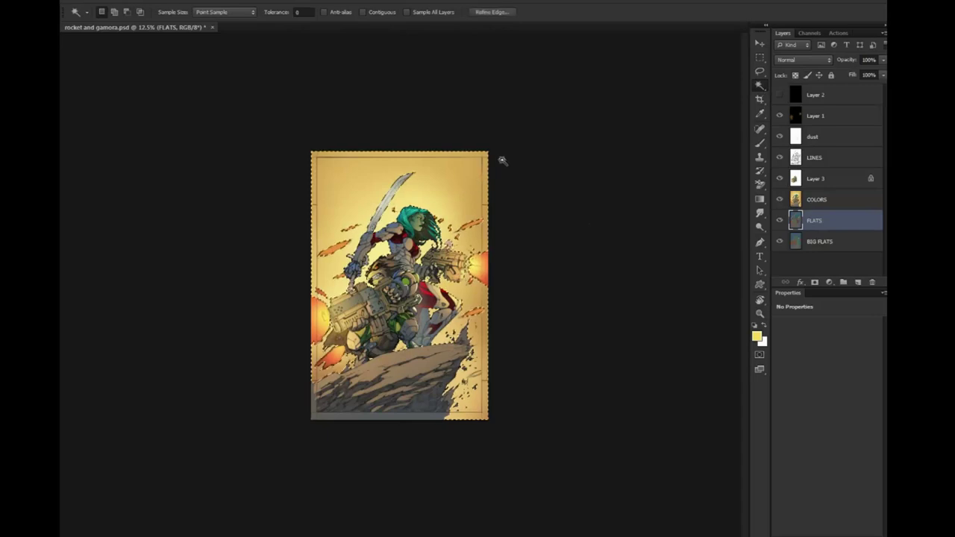
click(843, 178)
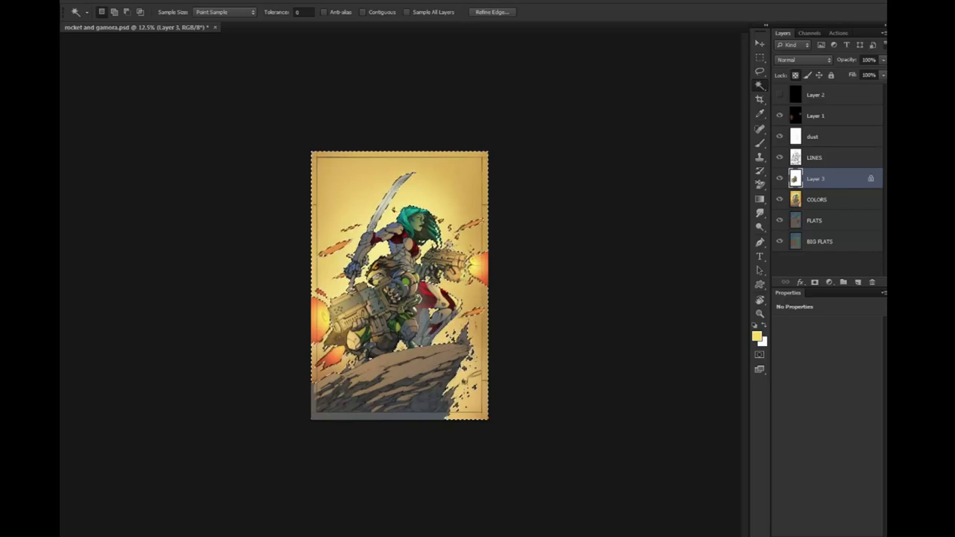
key(ctrl+d)
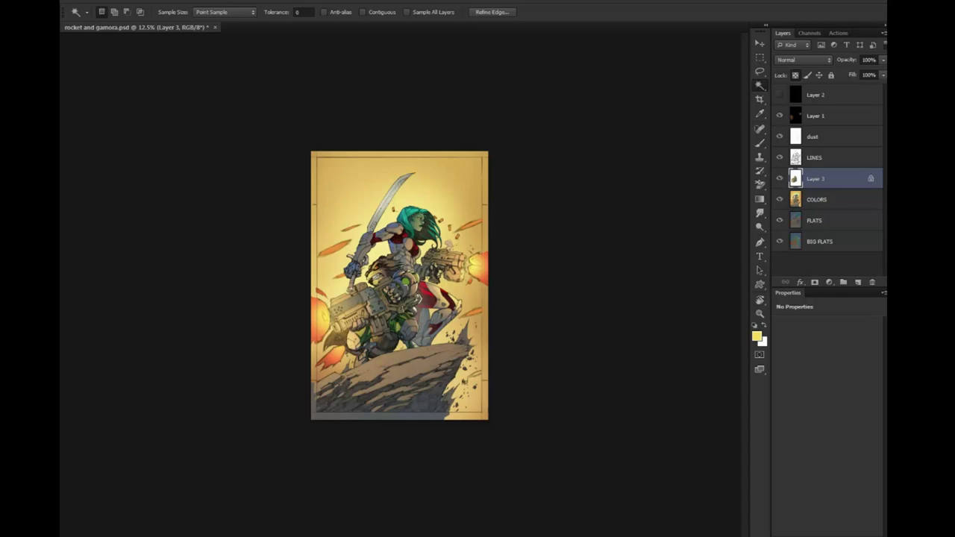
click(780, 95)
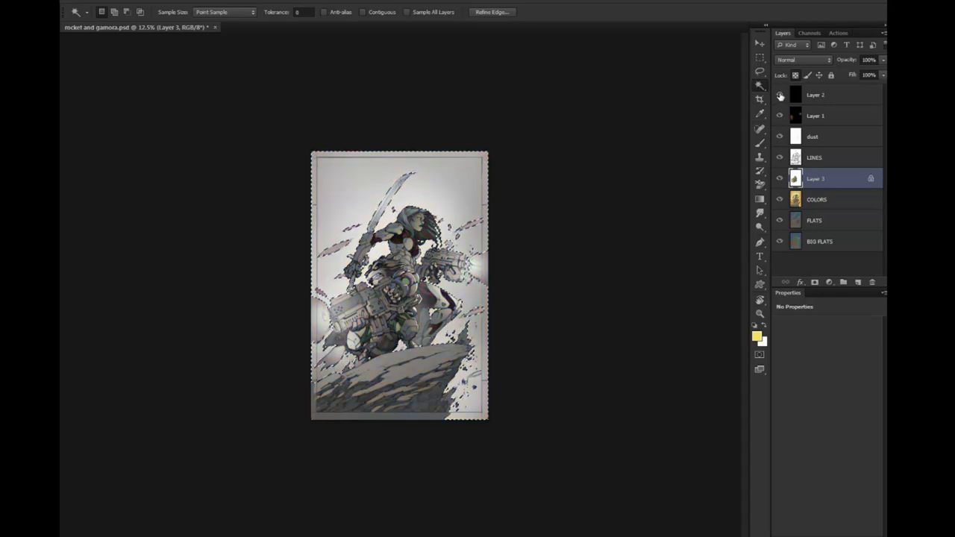
Deselect, zoom the cover to 16.7%, and hide Layer 2 to restore full colour
key(l)
key(ctrl+d)
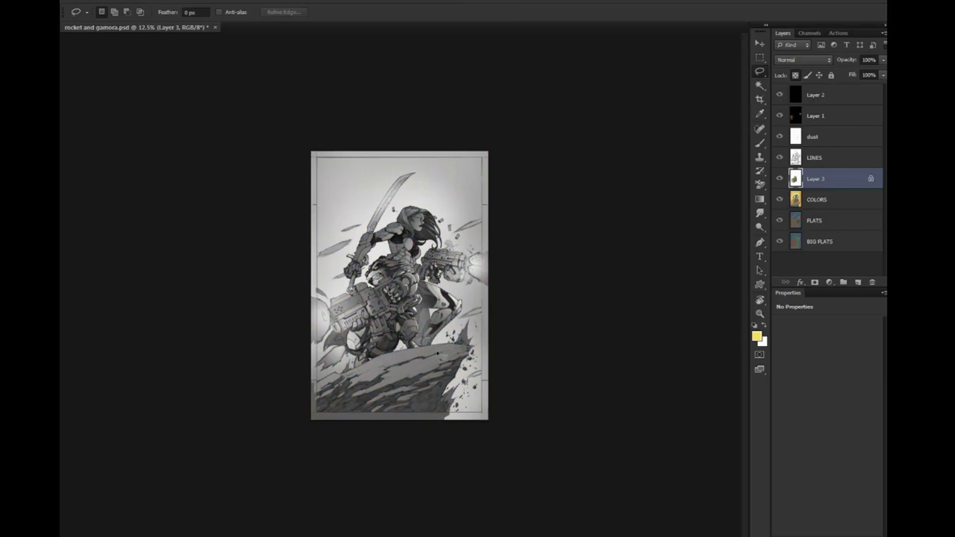
key(z)
click(430, 330)
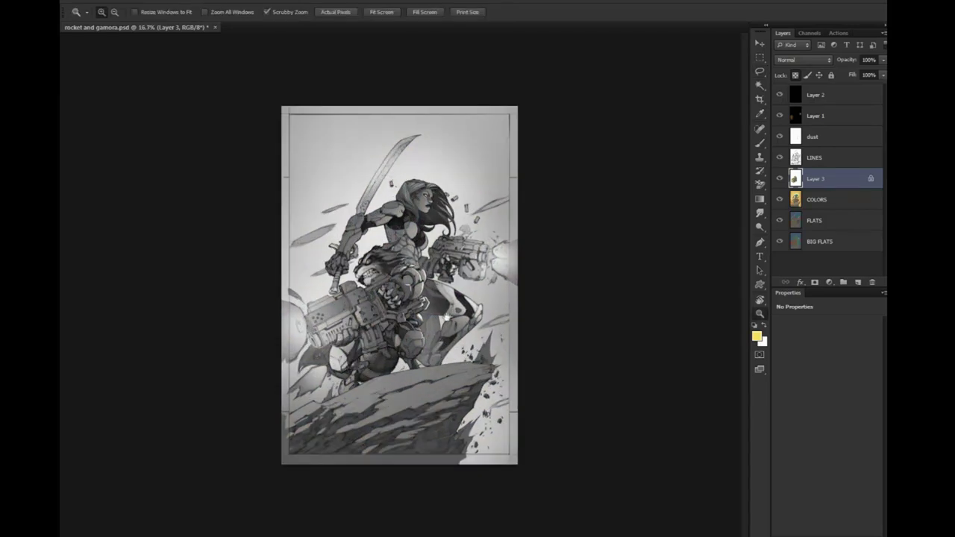
click(780, 95)
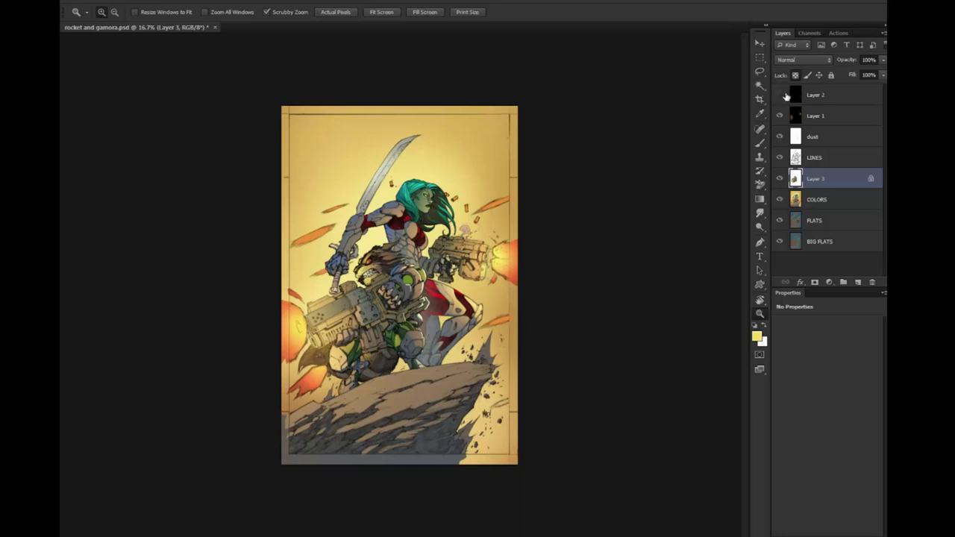
Add a new Layer 4 with a resized black brush at Normal mode, 100% opacity
click(843, 101)
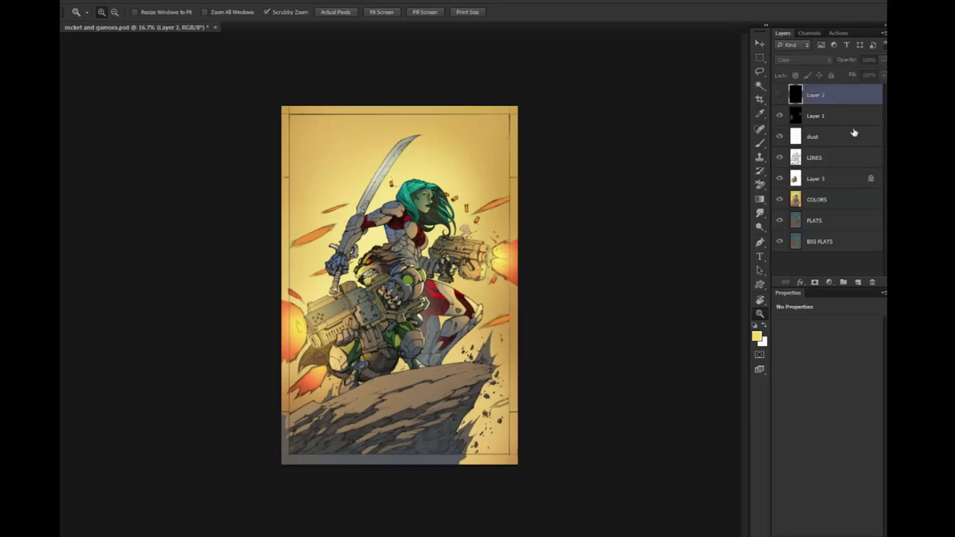
click(858, 282)
key(b)
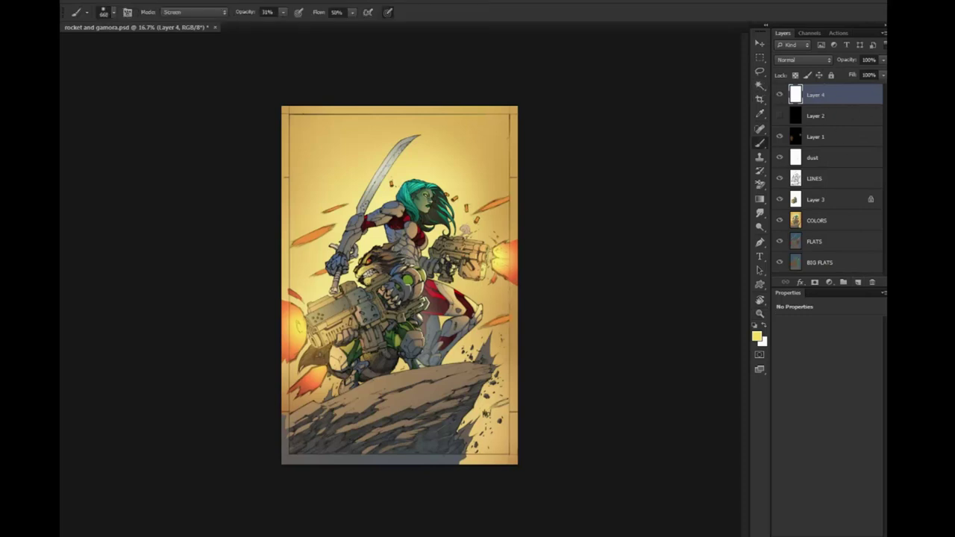
click(756, 336)
click(523, 306)
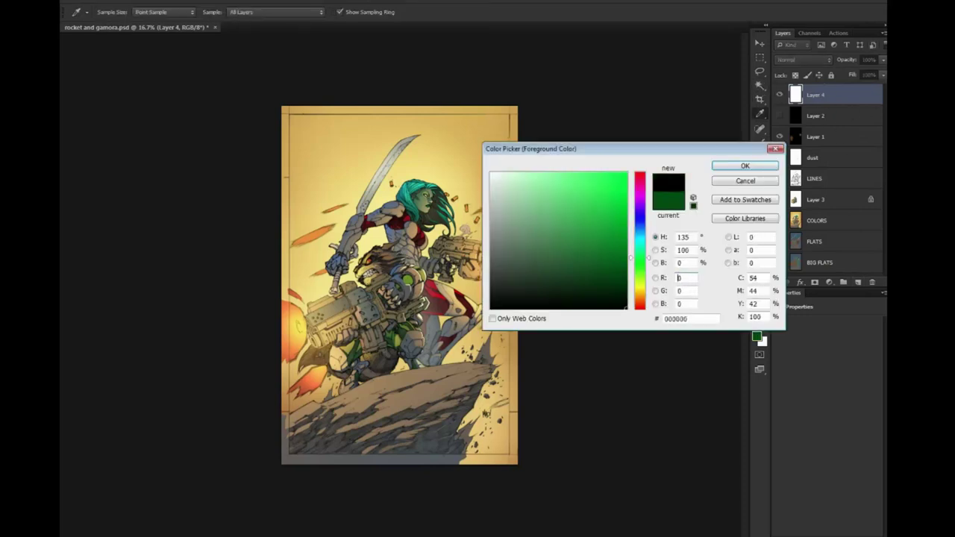
click(745, 165)
drag(416, 151, 395, 153)
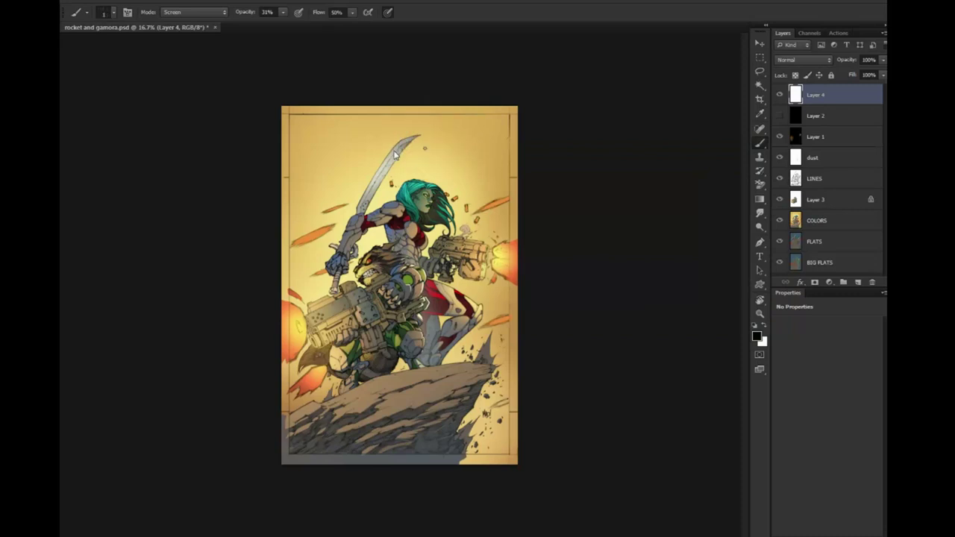
key(shift+alt+n)
Hand-letter "FINDING A TEXTURE..." in black on Layer 4, then hide Layer 4
mouse_move(313, 131)
mouse_down()
mouse_move(311, 174)
mouse_move(336, 128)
mouse_up()
mouse_move(312, 154)
mouse_down()
mouse_move(344, 158)
mouse_move(367, 140)
mouse_move(392, 160)
mouse_move(415, 135)
mouse_move(435, 140)
mouse_up()
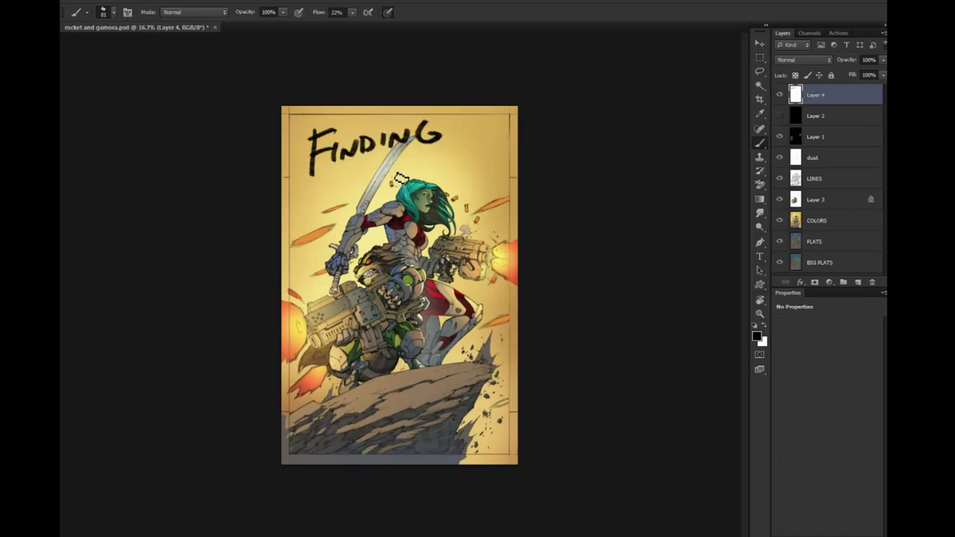
mouse_move(363, 166)
mouse_down()
mouse_move(354, 184)
mouse_move(415, 153)
mouse_up()
drag(401, 155, 399, 179)
mouse_move(432, 152)
mouse_down()
mouse_move(422, 177)
mouse_move(433, 162)
mouse_up()
mouse_move(440, 154)
mouse_down()
mouse_move(457, 171)
mouse_move(441, 171)
mouse_move(478, 141)
mouse_up()
mouse_move(463, 143)
mouse_down()
mouse_move(461, 168)
mouse_move(491, 144)
mouse_move(508, 150)
mouse_move(500, 154)
mouse_move(515, 142)
mouse_up()
click(474, 181)
click(479, 177)
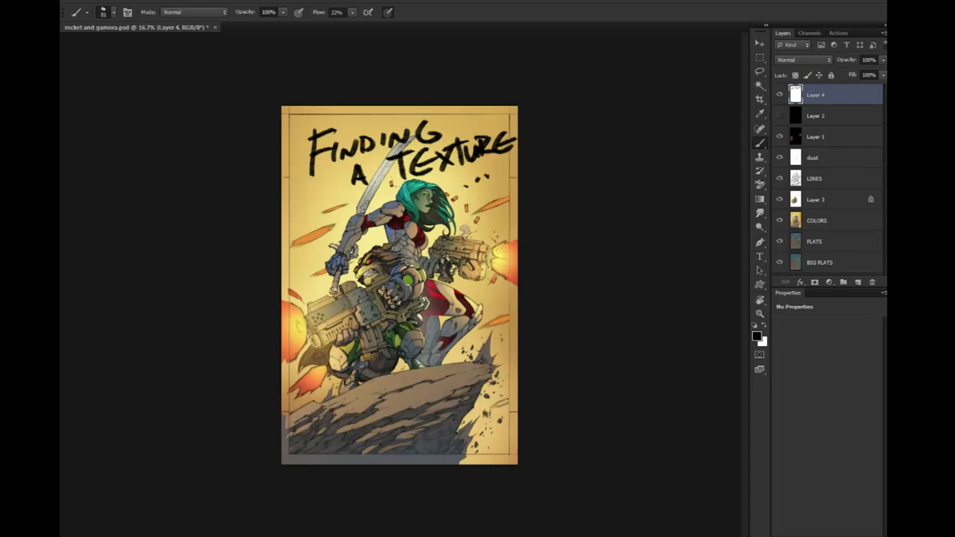
click(780, 95)
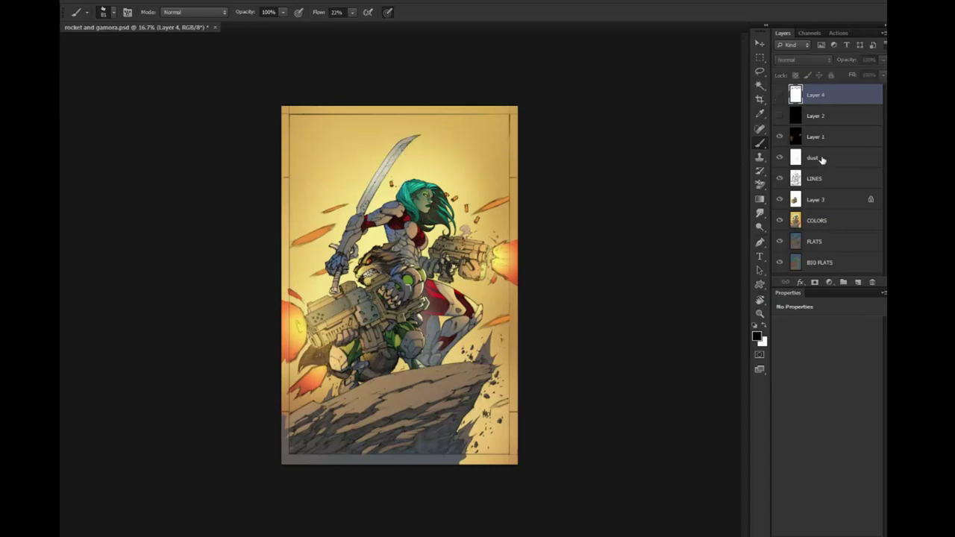
Merge Layer 3 down into COLORS
click(818, 179)
click(820, 198)
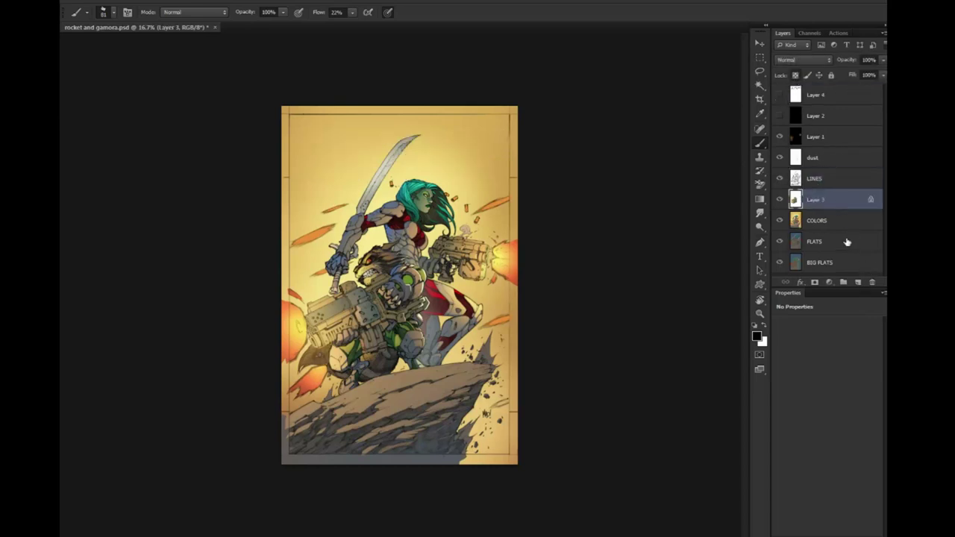
right_click(818, 203)
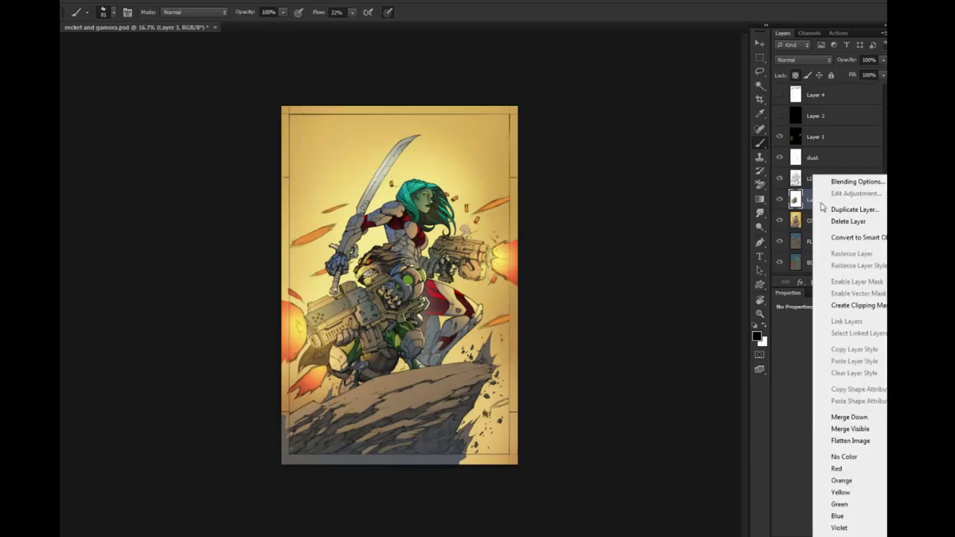
click(852, 412)
Add a new layer named TEXTURE and paste the texture image into it
click(858, 282)
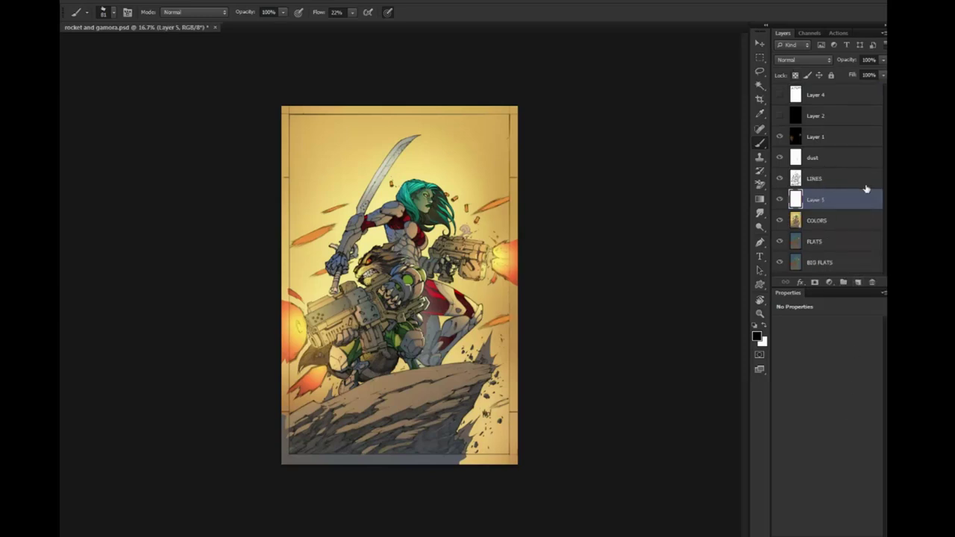
double_click(816, 200)
text(te)
text(XTURE)
key(Return)
key(ctrl+v)
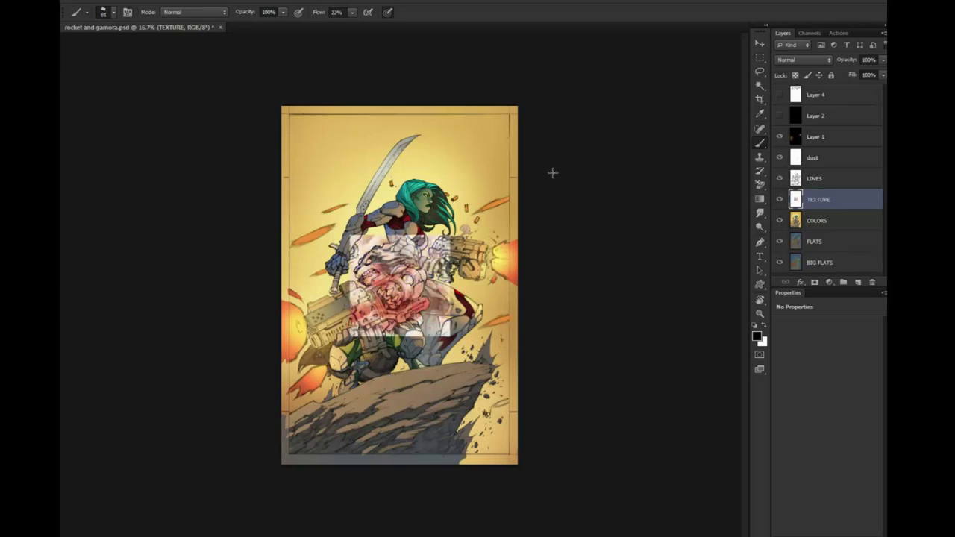
Scale the pasted texture up to about 240% so it covers the whole cover
click(760, 44)
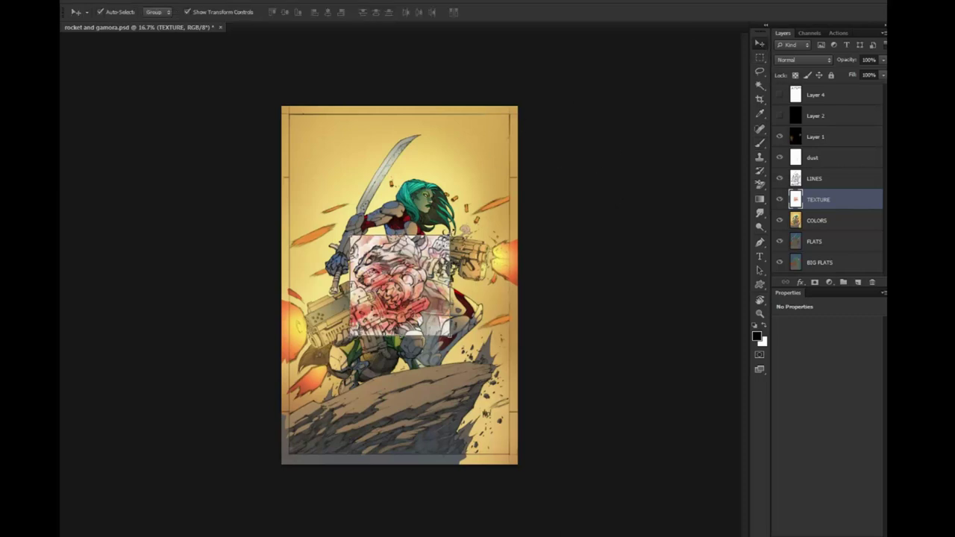
key(ctrl+t)
mouse_move(450, 236)
mouse_down()
mouse_move(568, 94)
mouse_move(582, 81)
mouse_move(590, 93)
mouse_up()
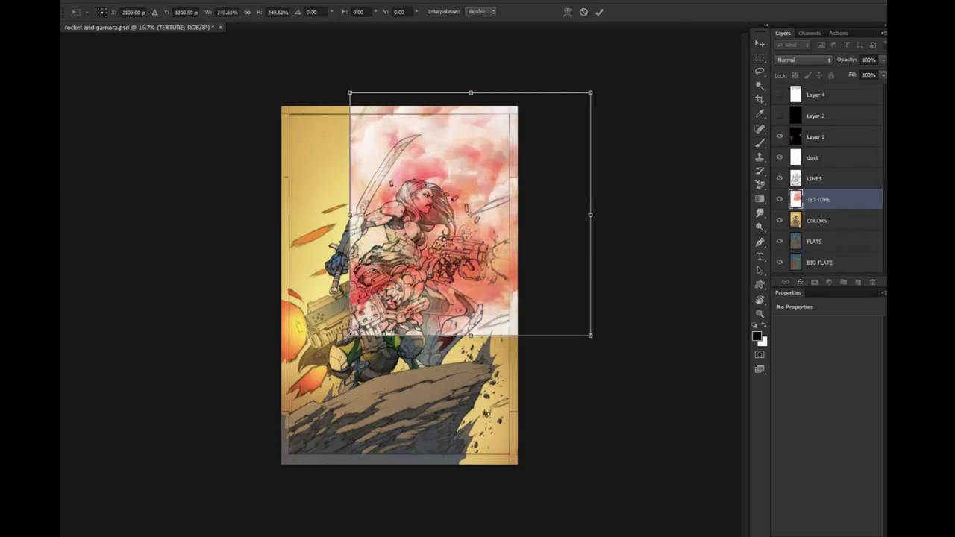
mouse_move(349, 336)
mouse_down()
mouse_move(224, 462)
mouse_move(240, 485)
mouse_up()
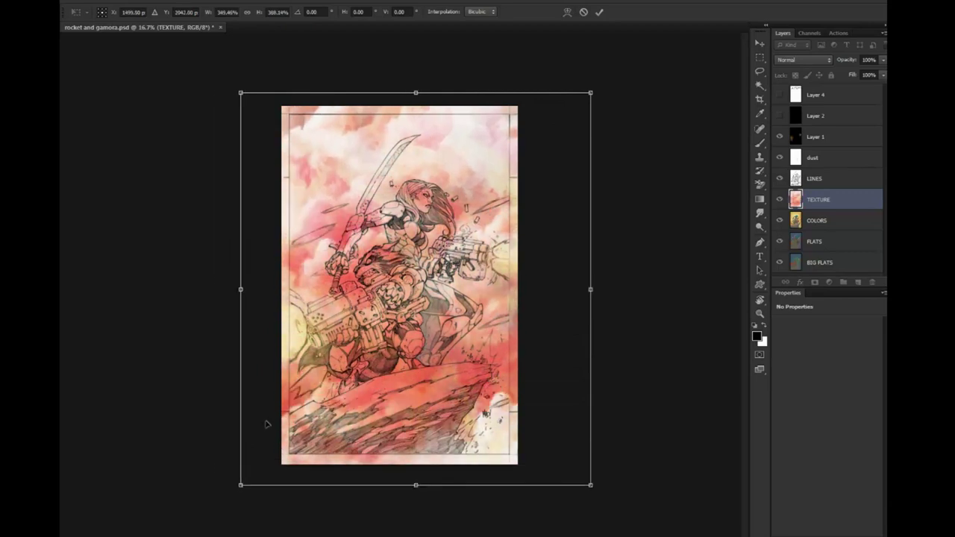
click(600, 12)
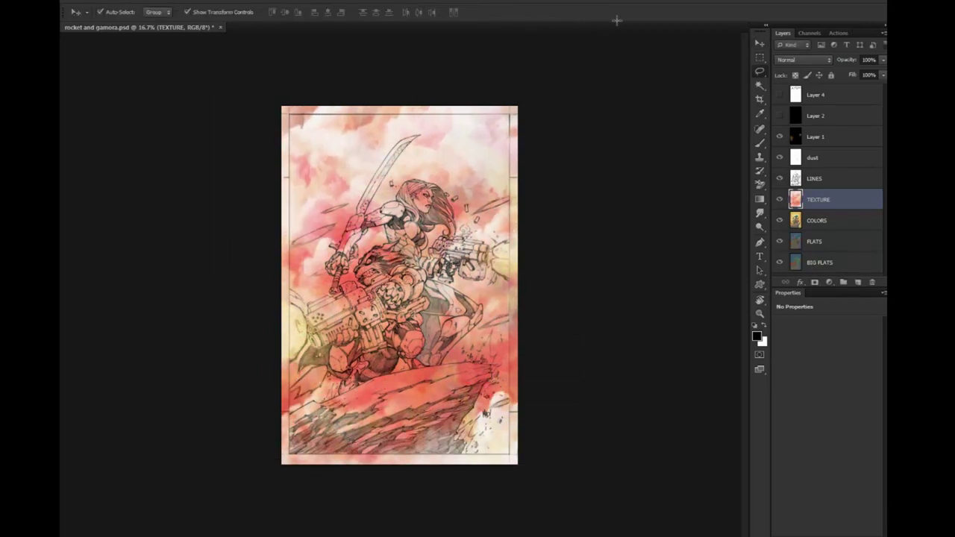
Magic-wand the background on FLATS and use it as the TEXTURE layer's mask
key(w)
key(shift+w)
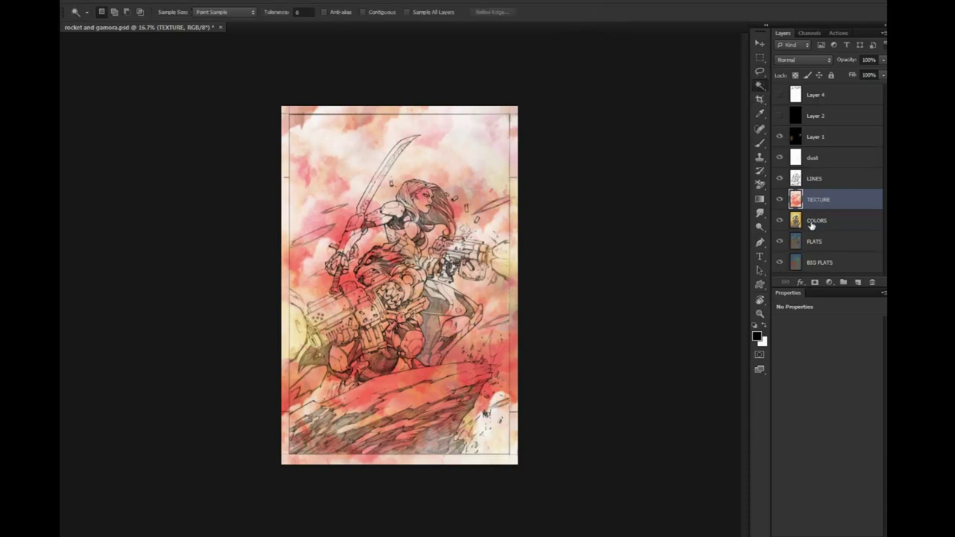
key(alt+comma)
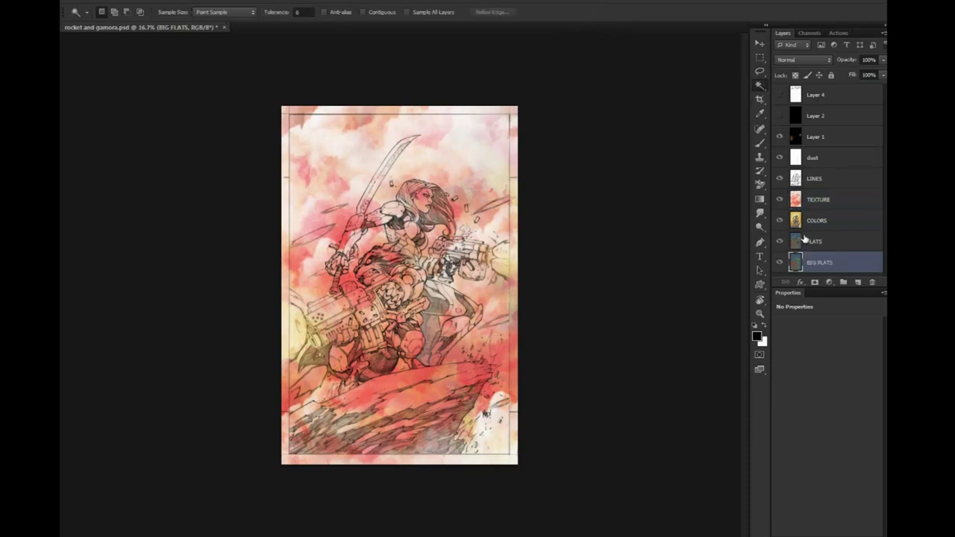
click(821, 242)
click(501, 152)
click(835, 220)
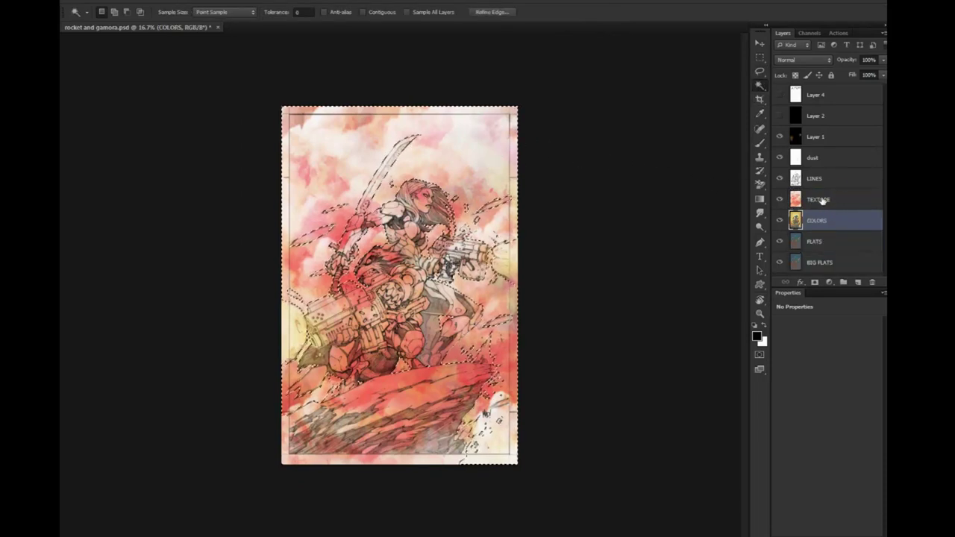
click(828, 200)
click(815, 283)
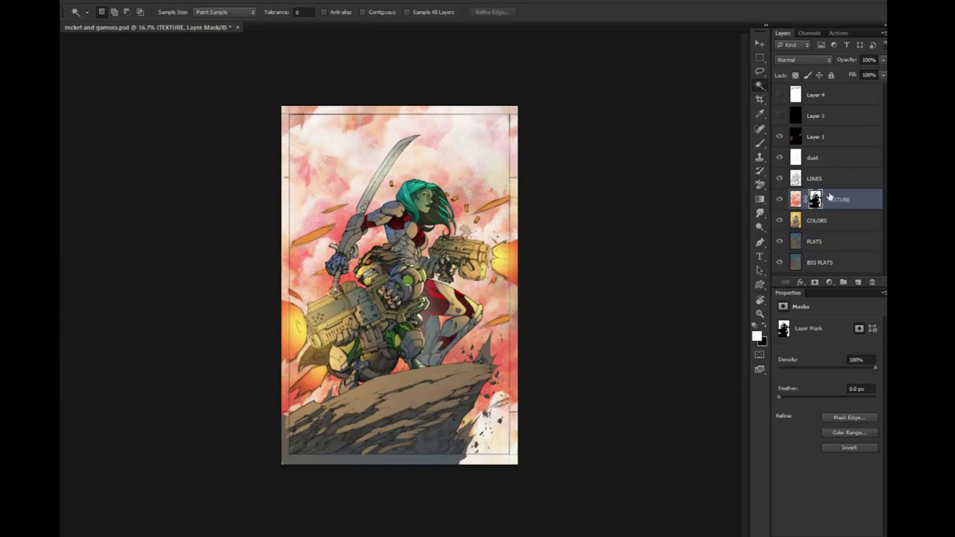
Switch TEXTURE to Overlay blend at 43% opacity, then zoom in on the cover
click(806, 60)
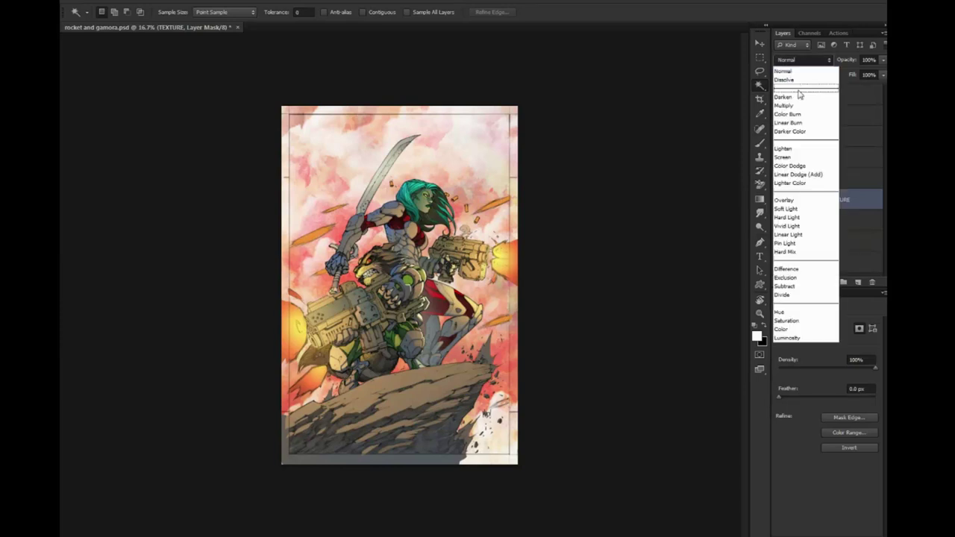
click(791, 200)
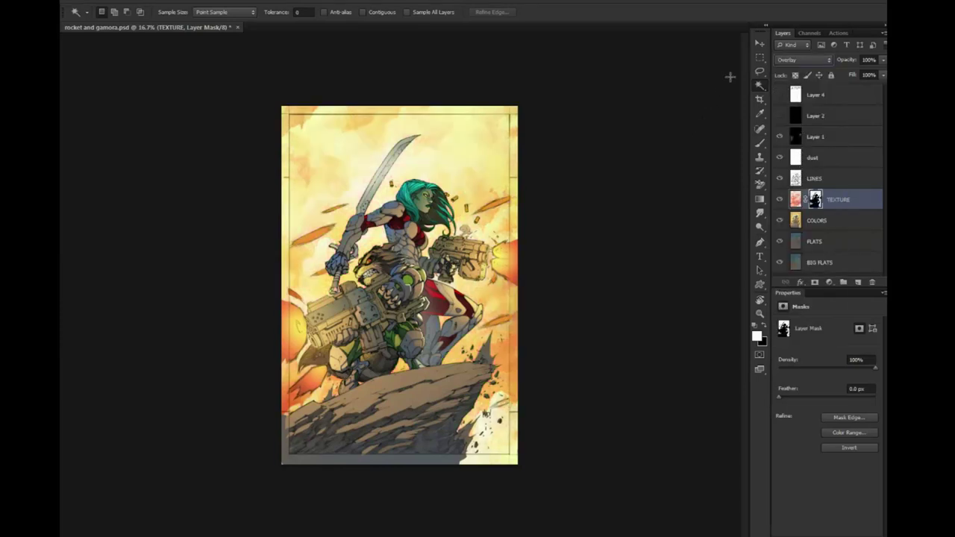
click(883, 60)
drag(880, 72, 853, 71)
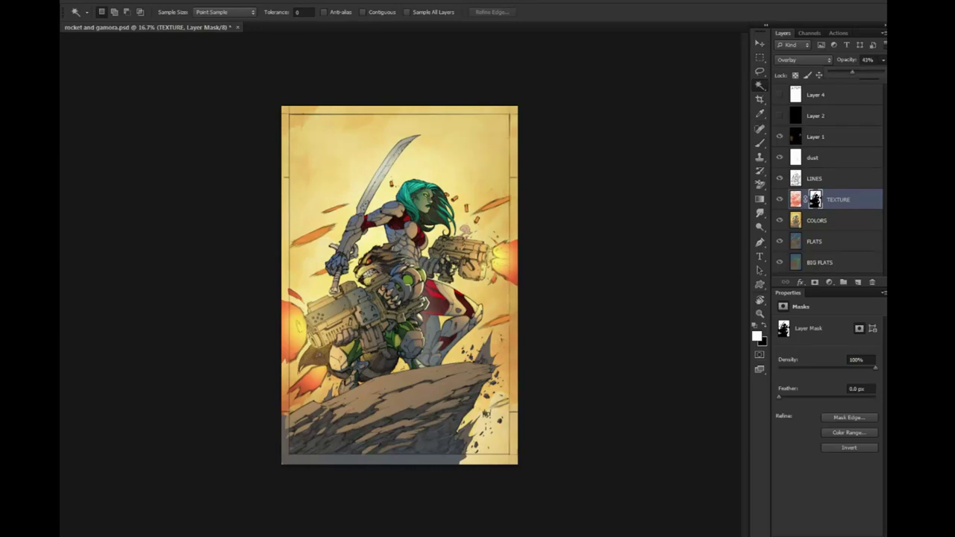
key(z)
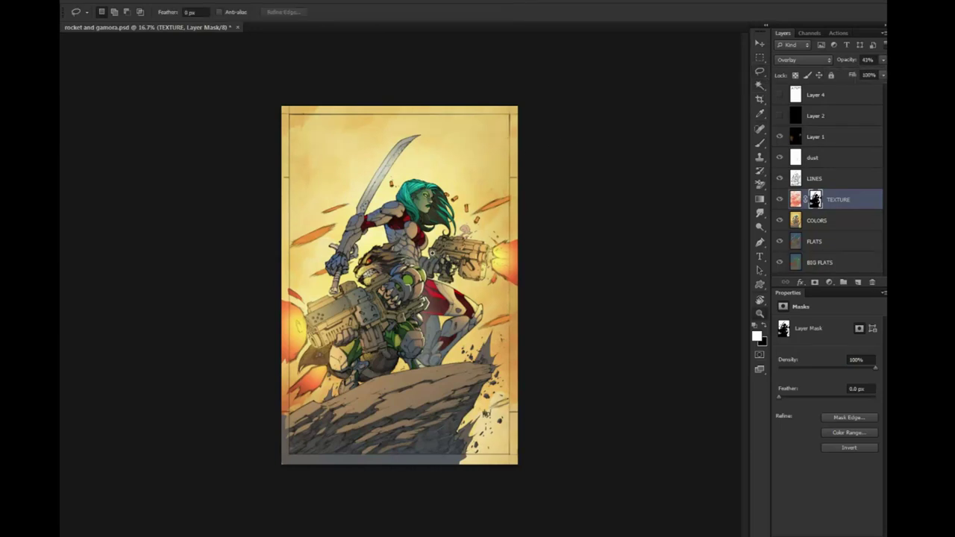
click(441, 195)
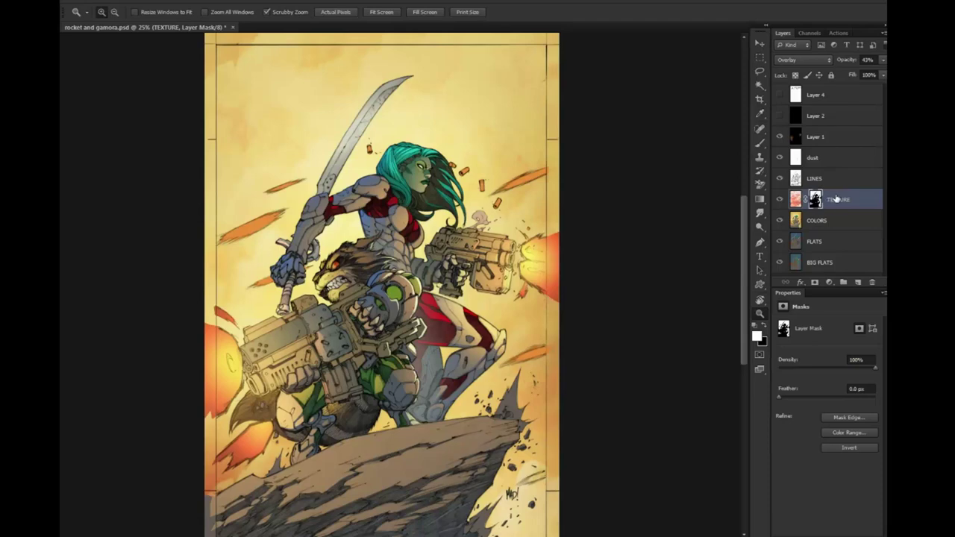
Lower the saturation of the TEXTURE layer's pixels with Hue/Saturation
click(796, 199)
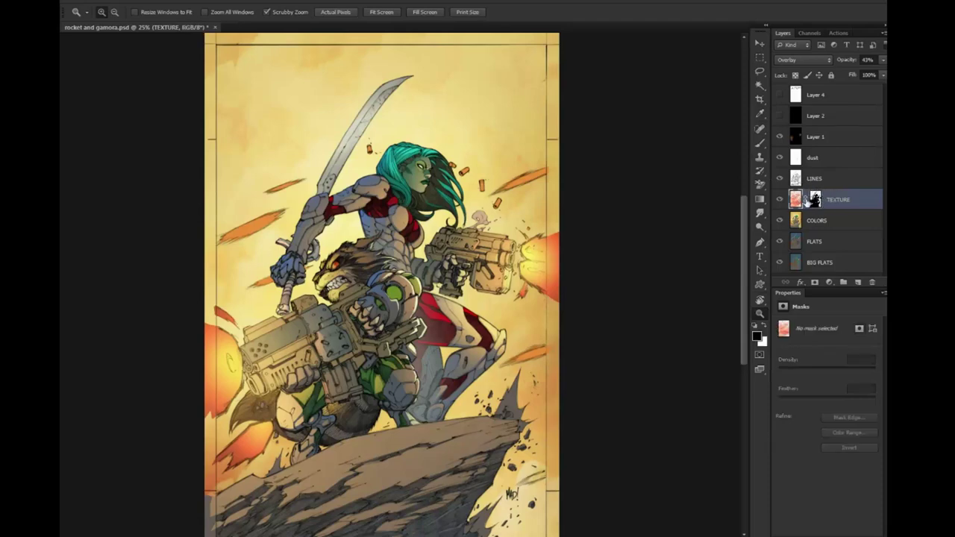
key(ctrl+u)
key(Tab)
key(Down)
key(Down)
key(Down)
key(Down)
key(Down)
key(Down)
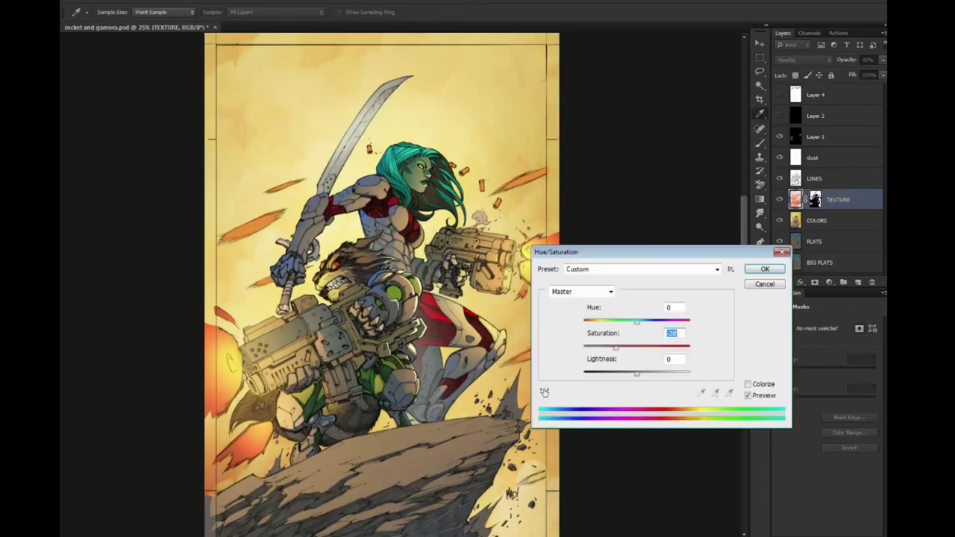
key(Down)
key(Down)
key(Down)
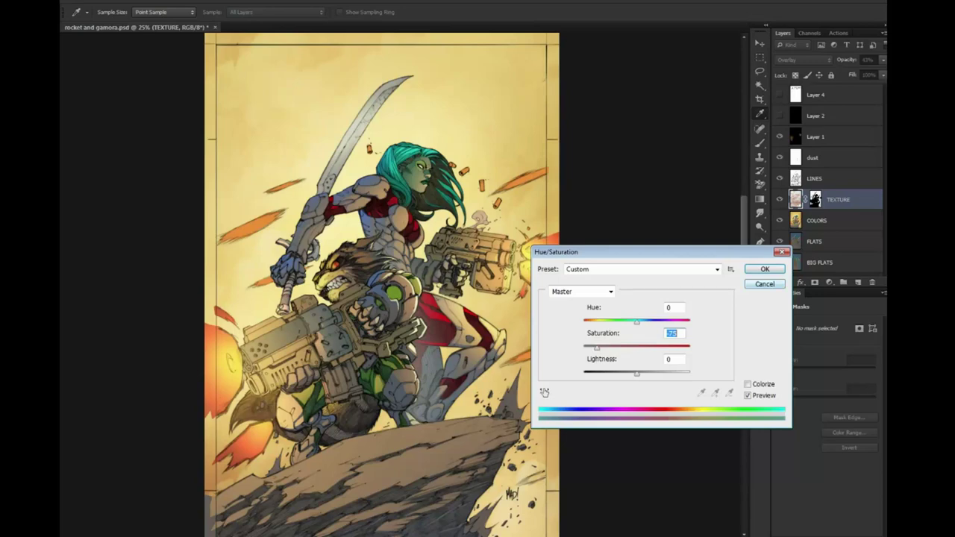
key(Return)
Desaturate the COLORS layer to -20 saturation with Hue/Saturation
click(797, 221)
key(ctrl+u)
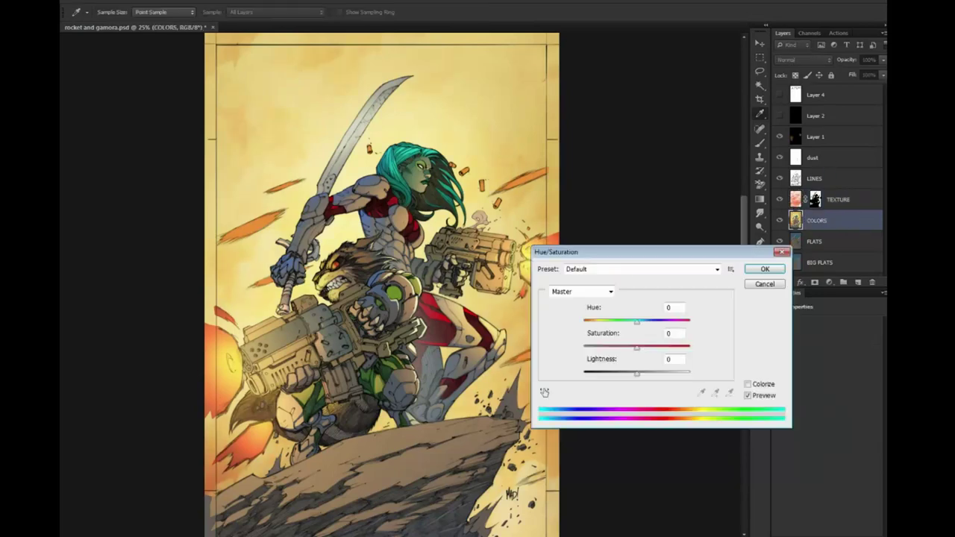
key(Tab)
key(shift+Down)
key(shift+Down)
key(shift+Down)
key(Down)
key(Down)
key(Down)
key(shift+Up)
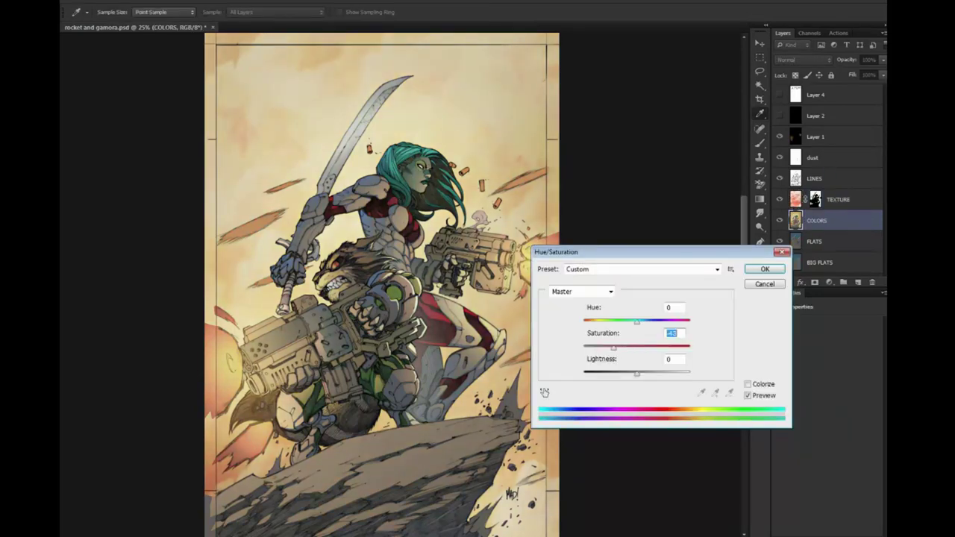
key(Up)
key(Up)
key(Up)
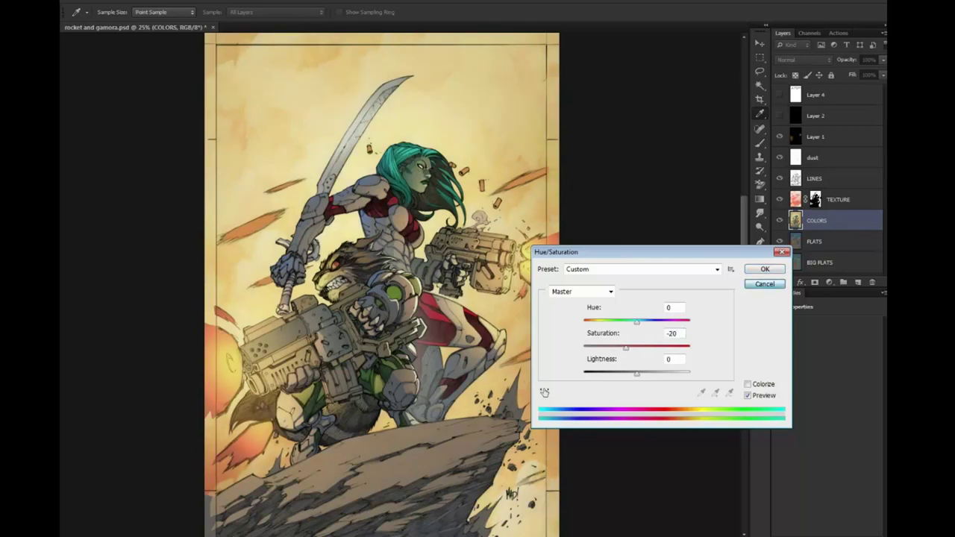
key(Return)
Magic-wand the background from FLATS, desaturate it on COLORS by -28, then deselect
key(w)
key(shift+w)
click(795, 241)
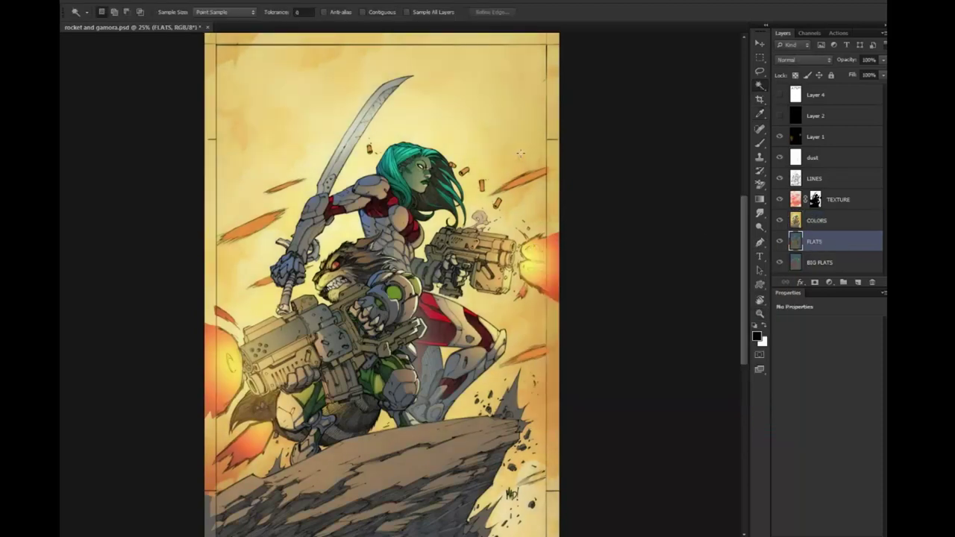
click(284, 112)
click(816, 220)
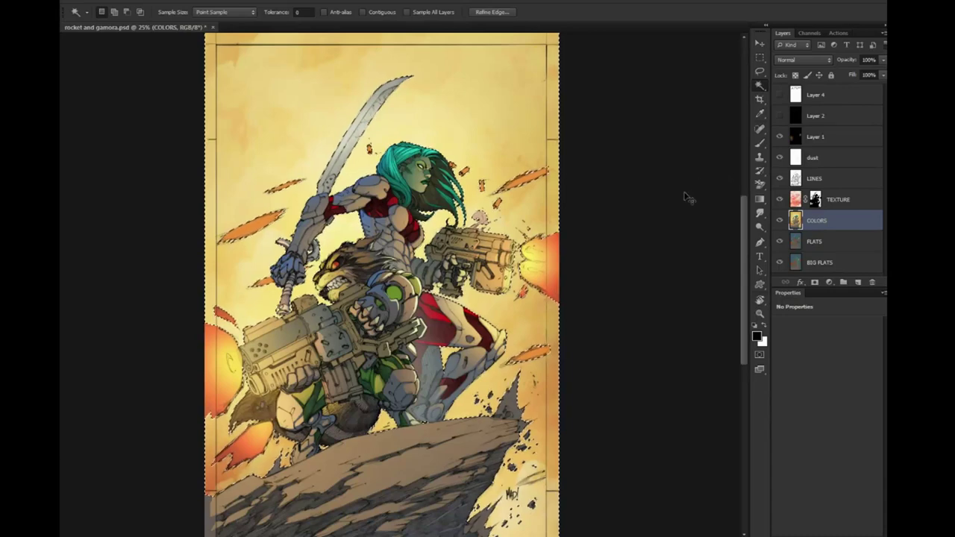
key(ctrl+u)
text(-28)
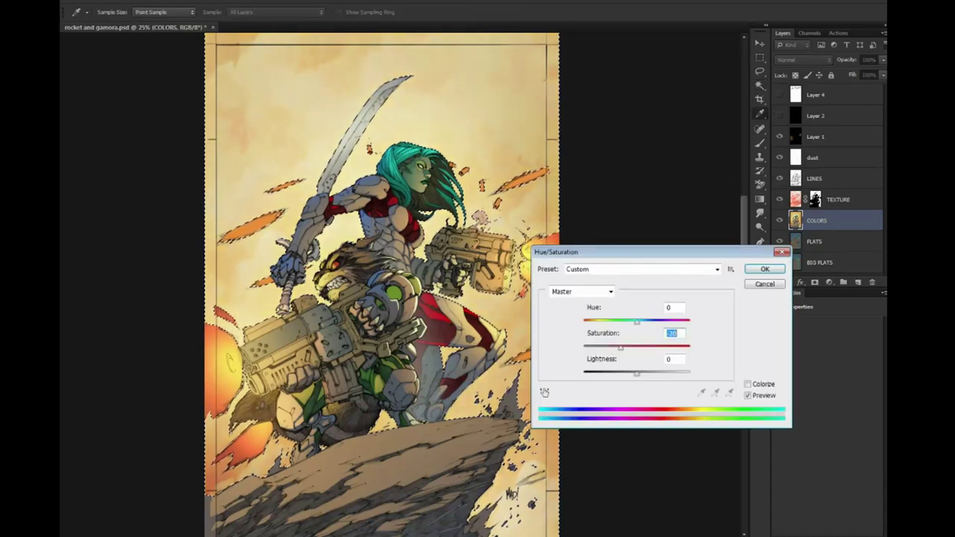
key(Return)
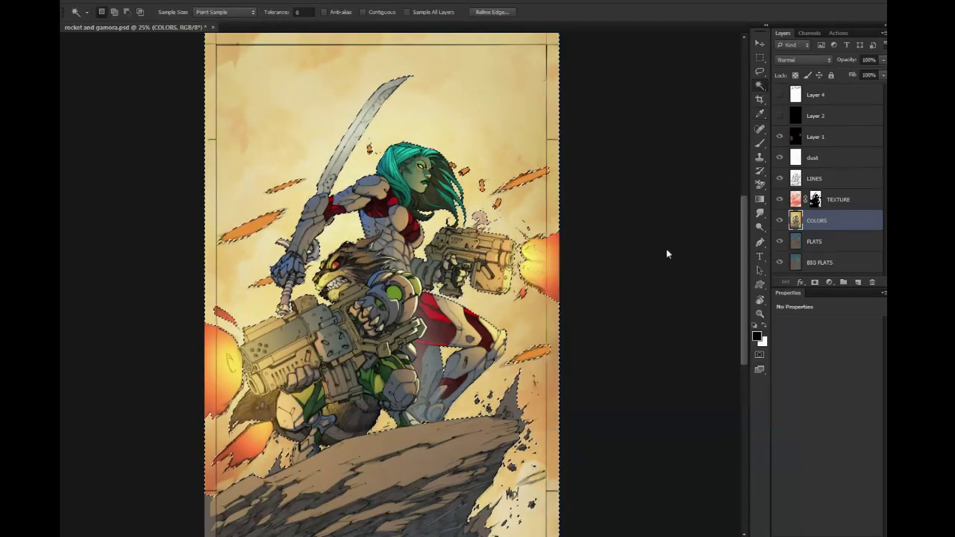
key(l)
key(ctrl+d)
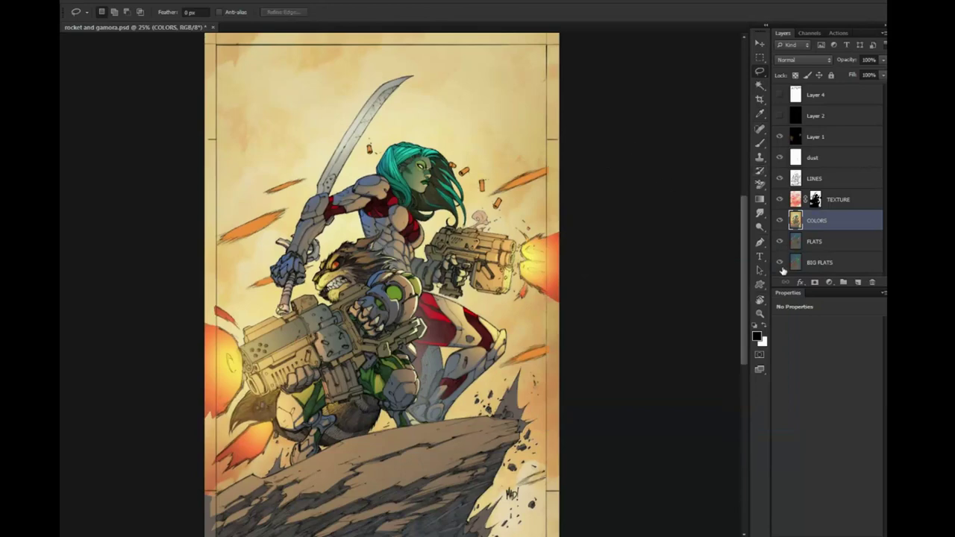
click(760, 314)
alt+click(655, 307)
Zoom in on Gamora's gun, then paint a muzzle-flash orange glow on the smoke and undo it
click(654, 307)
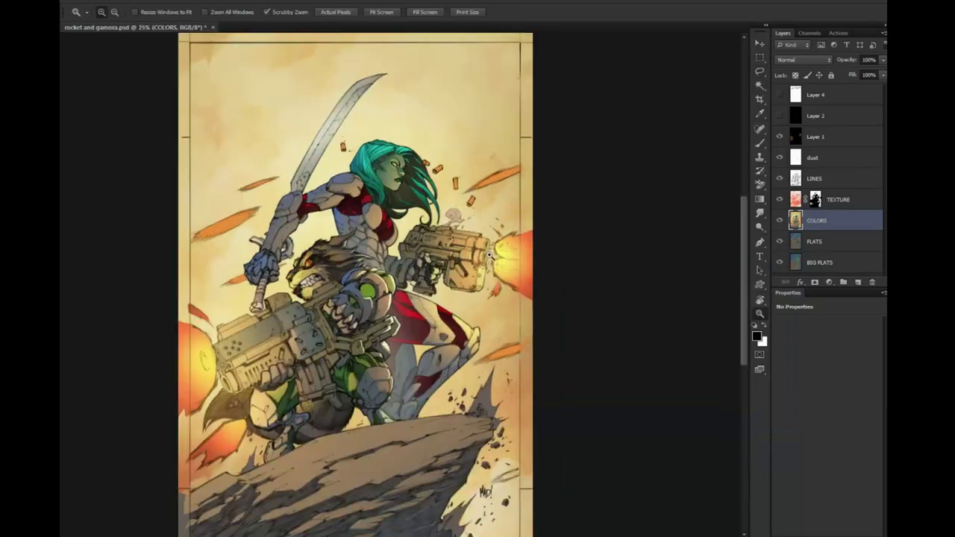
click(463, 247)
click(457, 232)
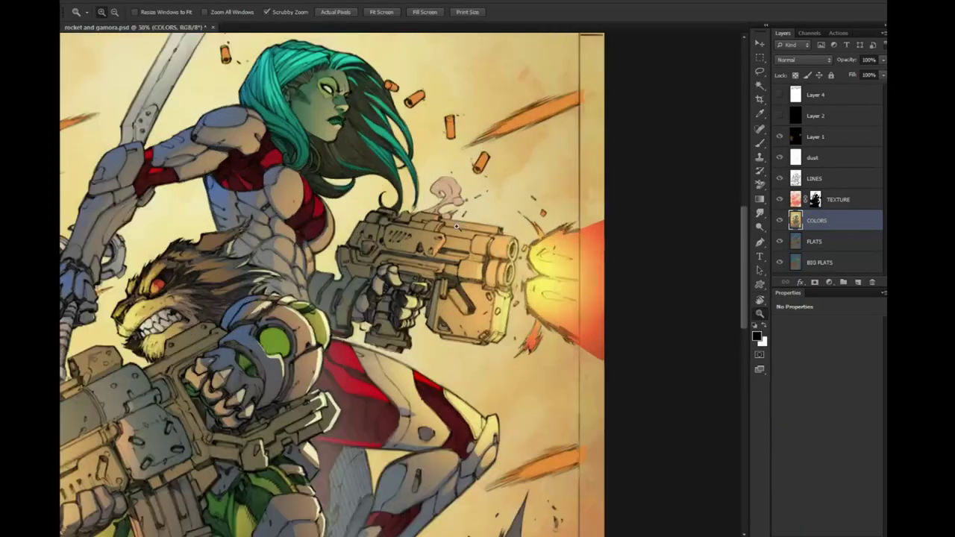
key(b)
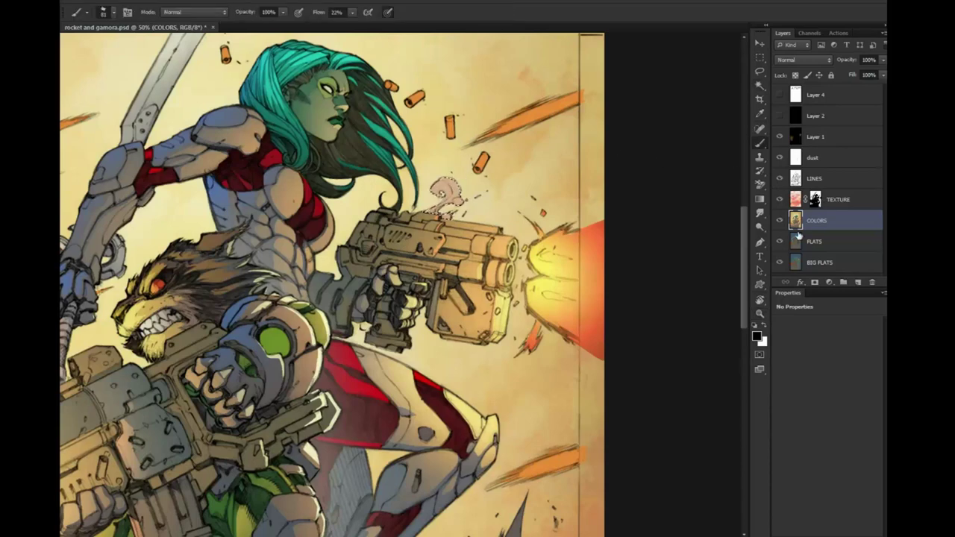
alt+click(444, 196)
drag(492, 173, 470, 196)
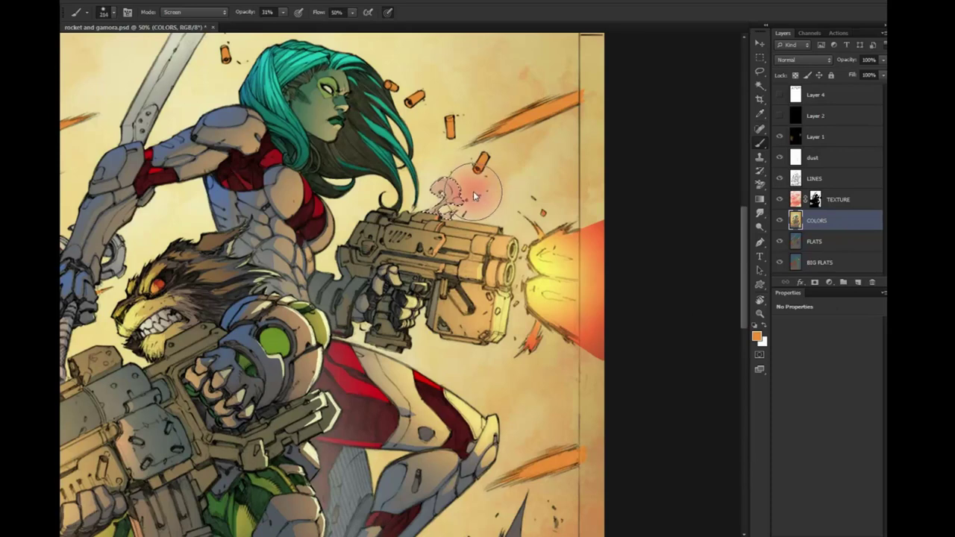
key(ctrl+z)
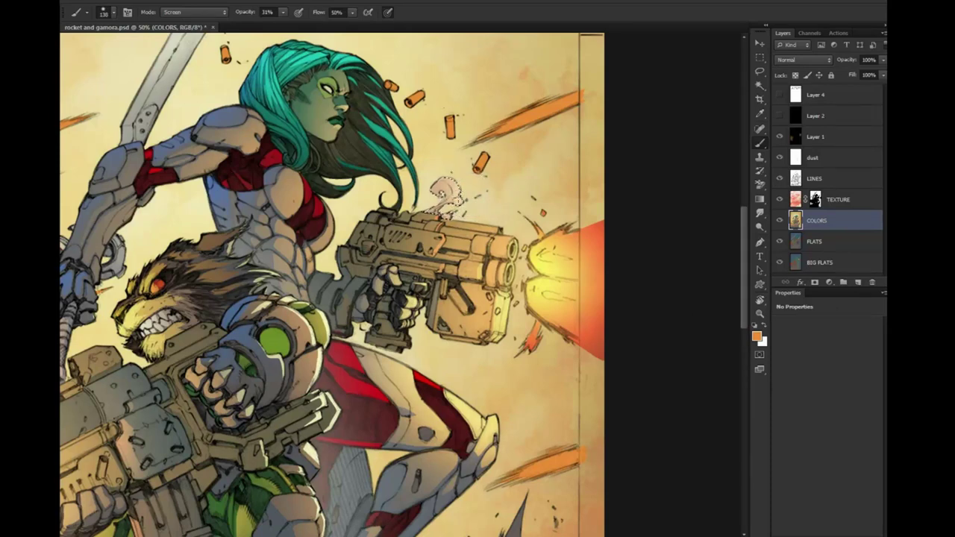
Magic-wand the right orange streaks and add a new Layer 5 above COLORS
key(l)
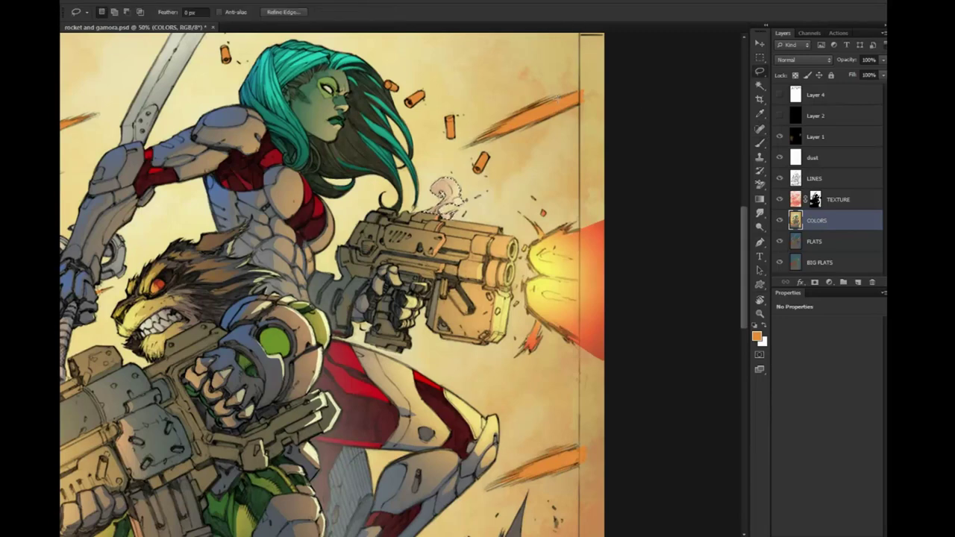
key(w)
click(529, 118)
key(l)
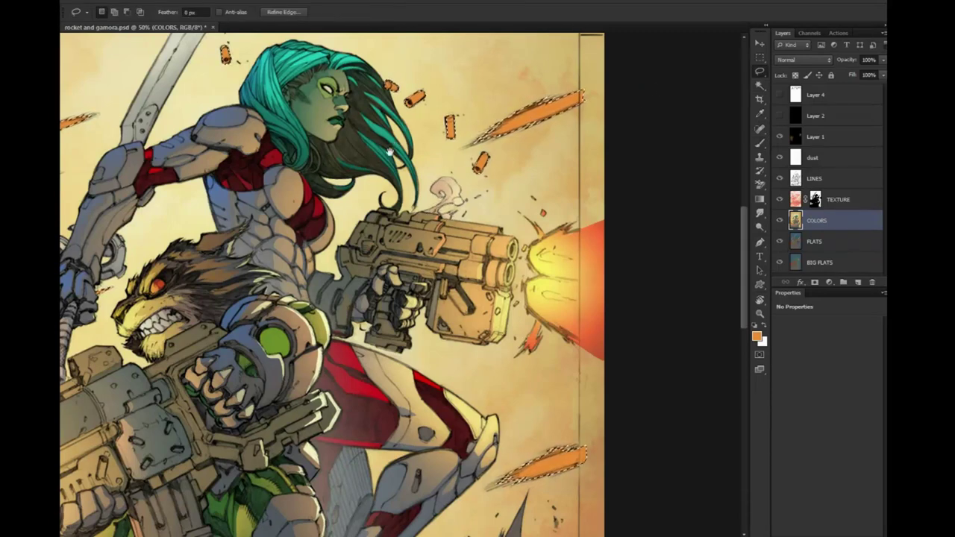
scroll(314, 78, up, 2)
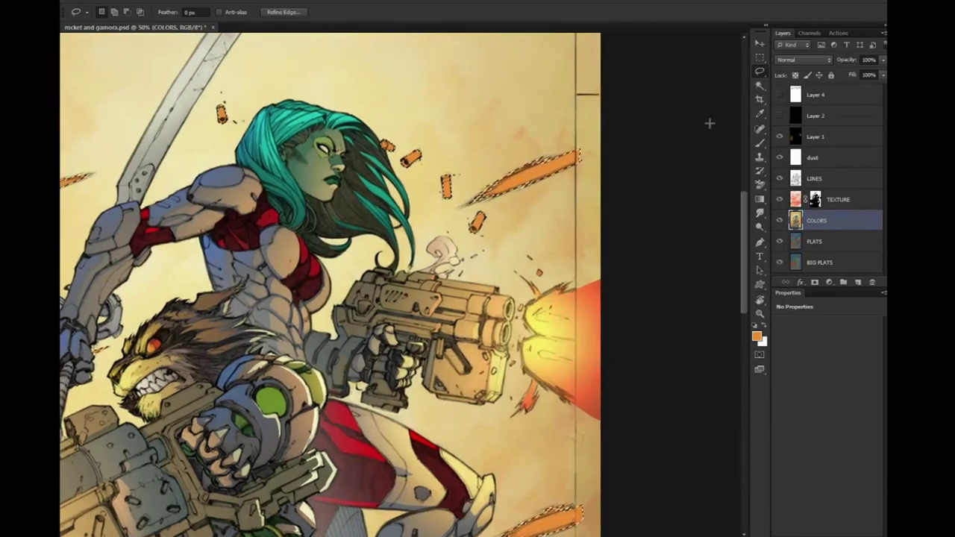
key(ctrl+d)
key(ctrl+shift+alt+n)
Zoom in on the flying shell casings and lasso the lower, middle and upper casings
key(z)
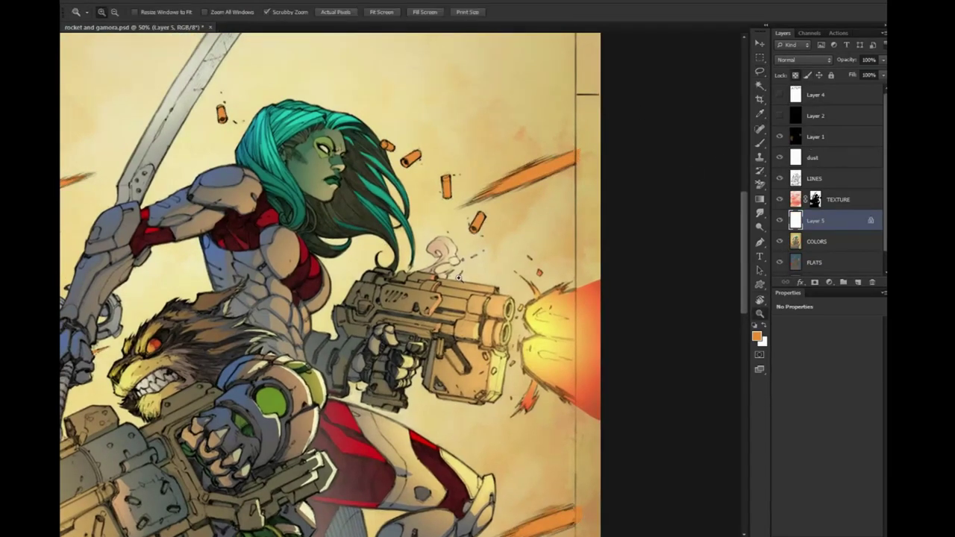
click(481, 244)
scroll(500, 209, up, 2)
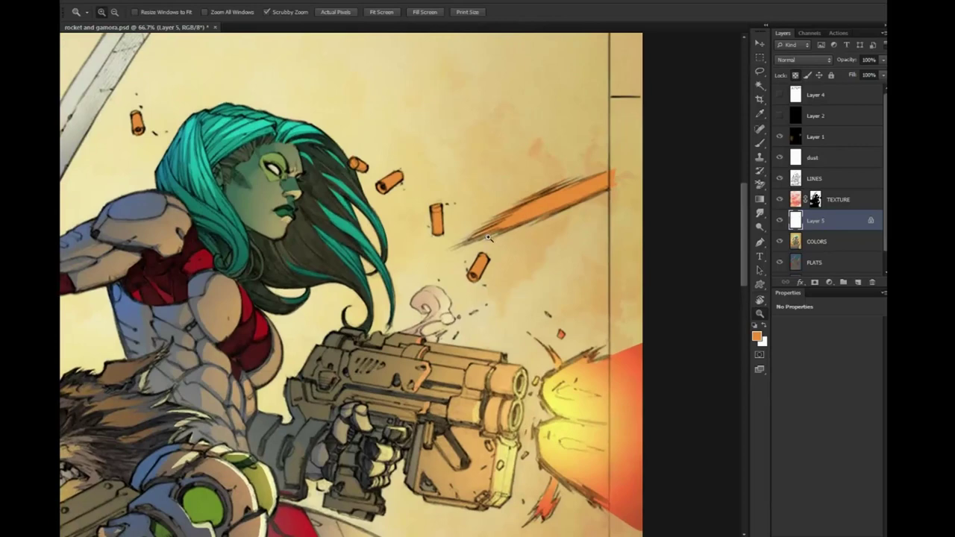
click(489, 237)
key(l)
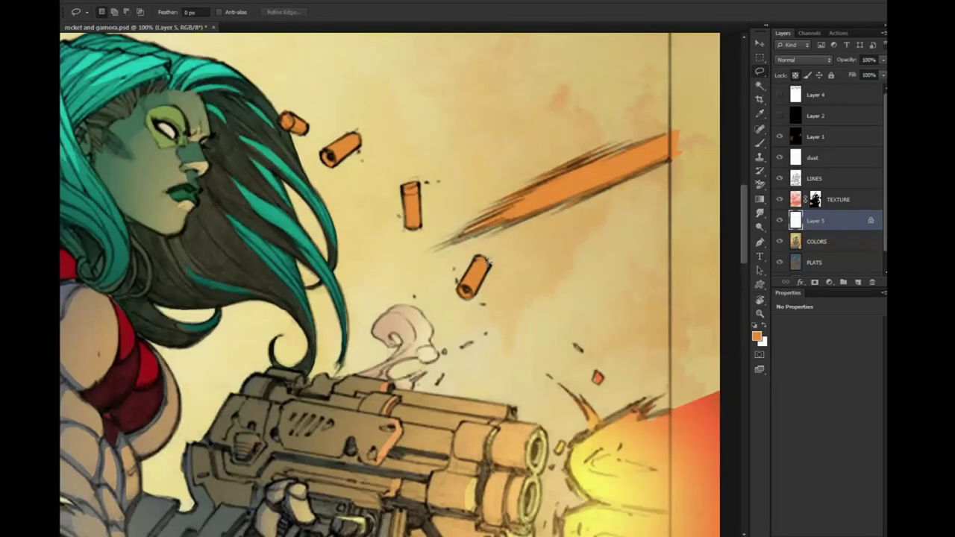
drag(491, 257, 490, 260)
drag(410, 234, 409, 234)
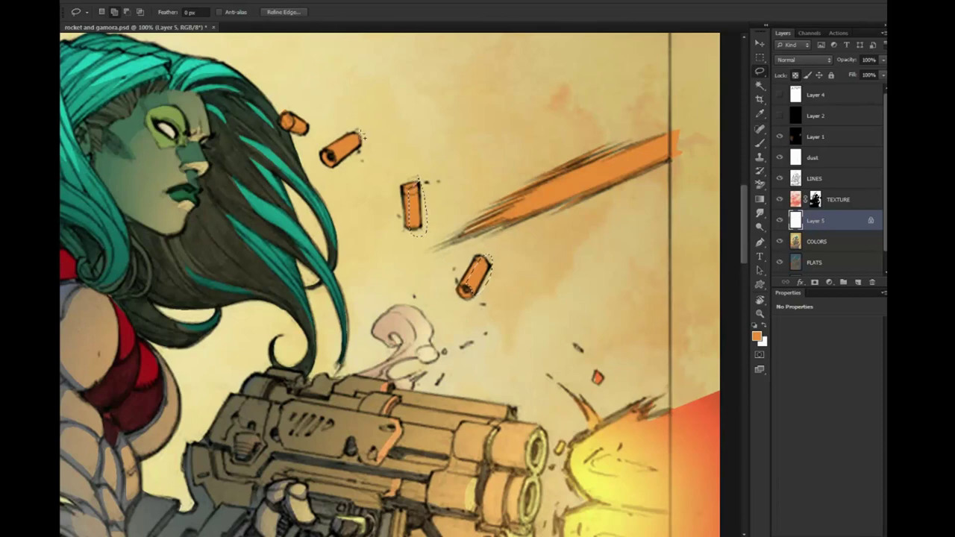
drag(366, 154, 365, 153)
Brighten the middle casing yellow with a large, low-opacity Color Dodge brush, then deselect
key(b)
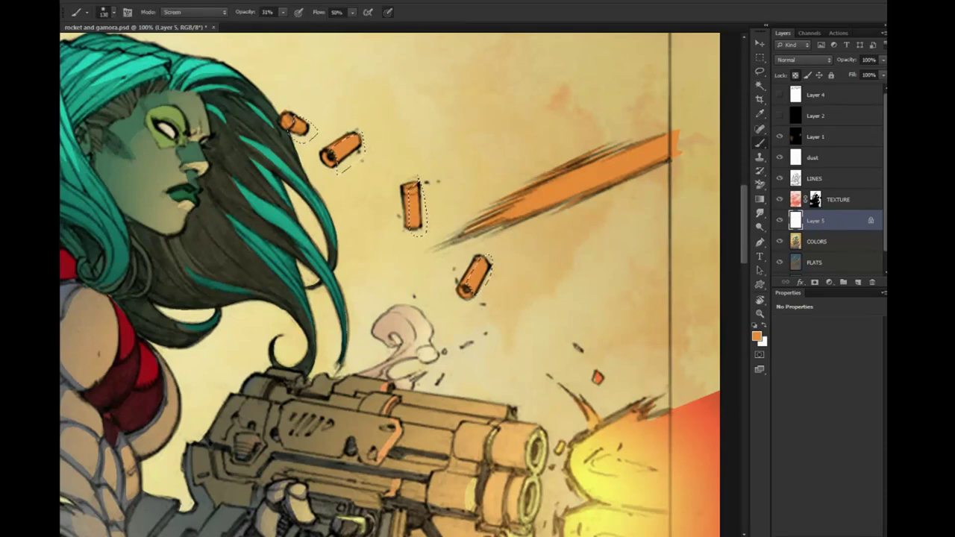
key(alt+shift+d)
key(1)
key(1)
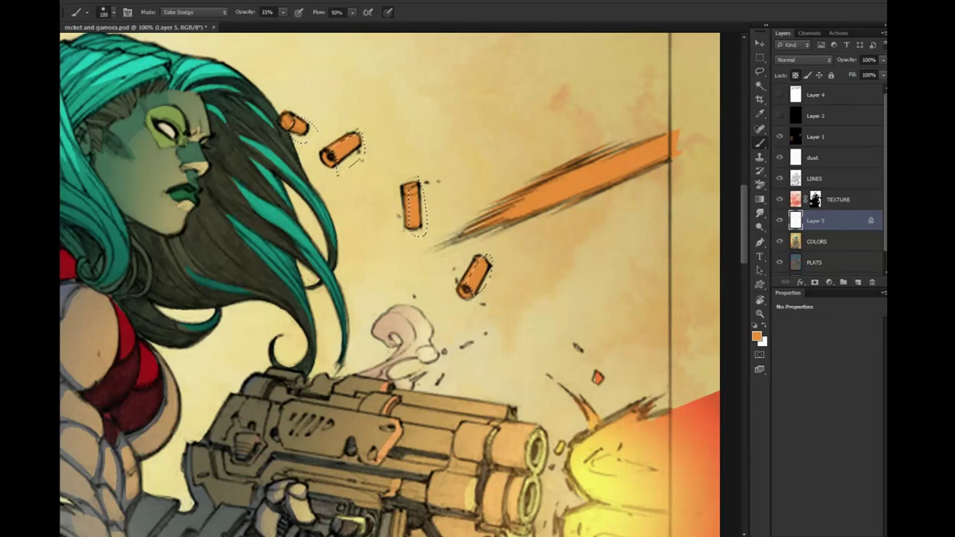
key(bracketright)
click(520, 269)
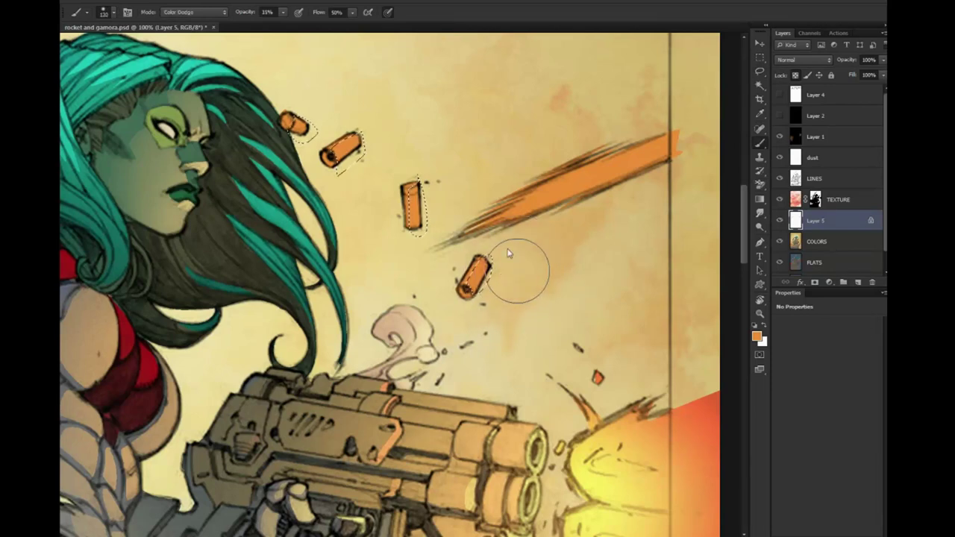
key(ctrl+z)
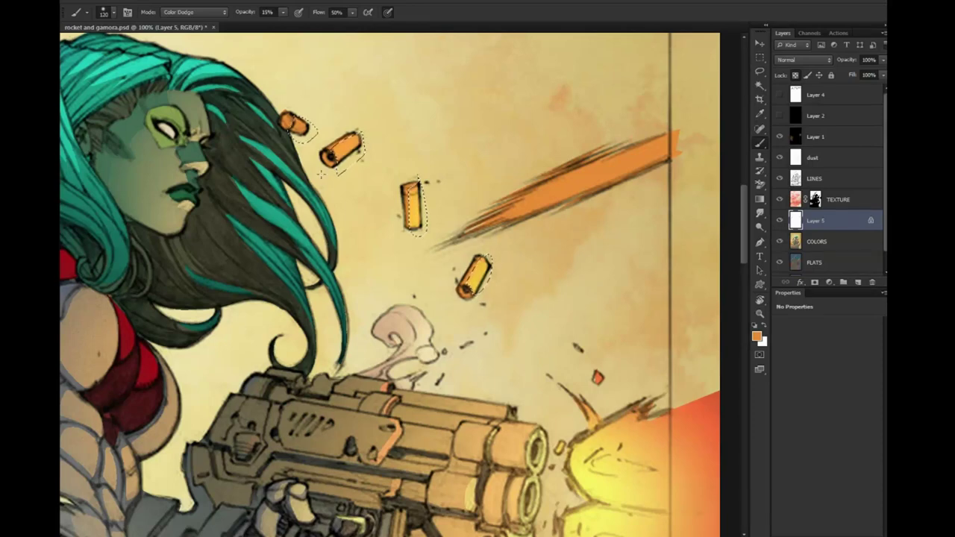
drag(344, 148, 361, 145)
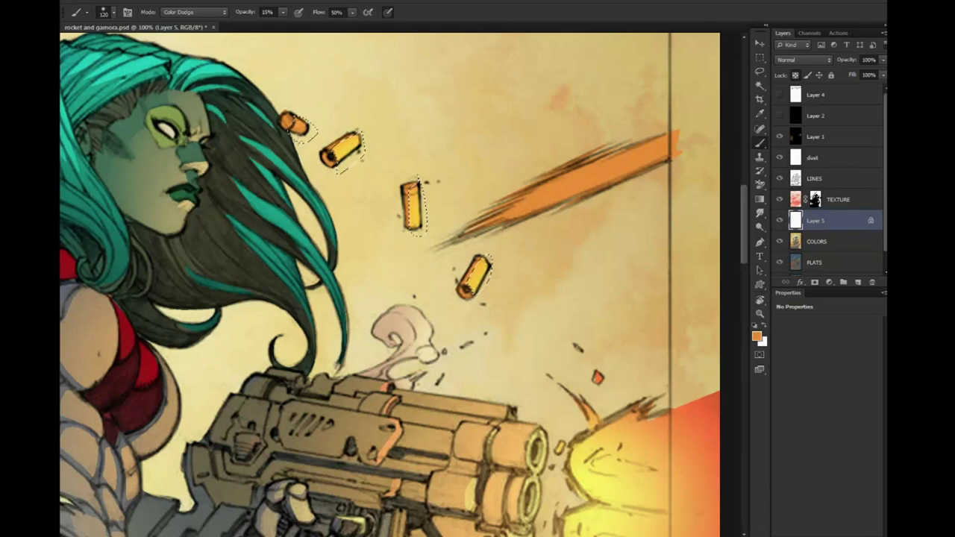
key(ctrl+d)
key(l)
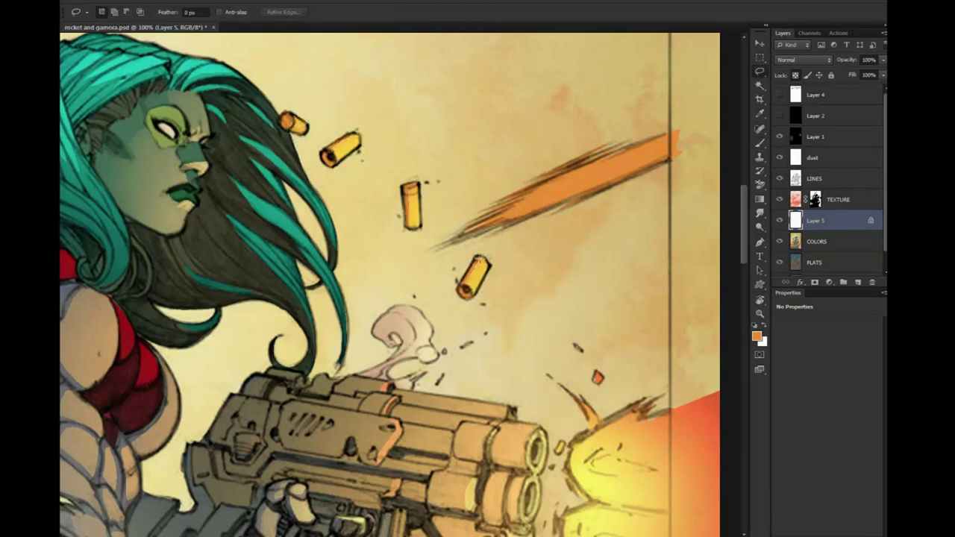
Re-lasso the four shell casings and dodge-brighten the lower casing
drag(492, 257, 489, 250)
key(shift)
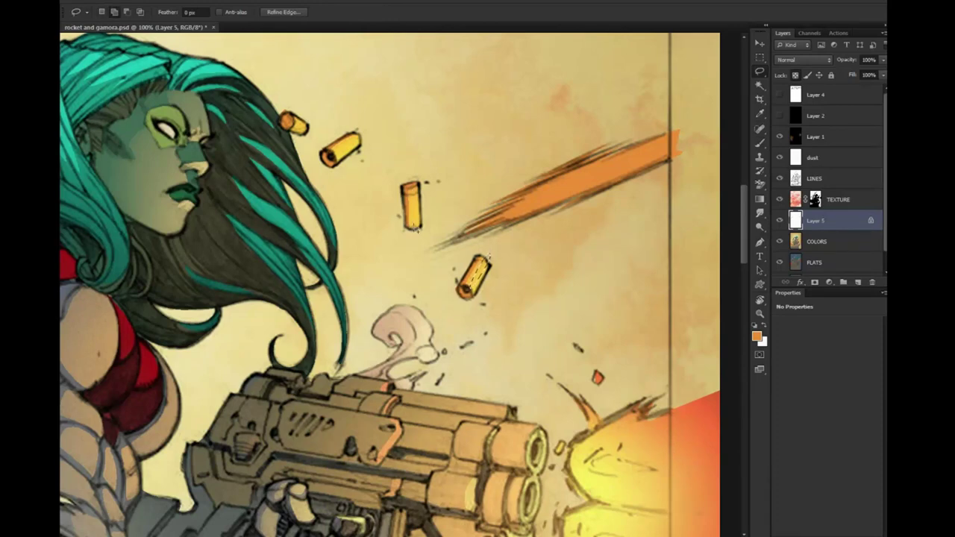
drag(421, 236, 419, 234)
drag(363, 137, 361, 141)
drag(309, 119, 292, 127)
key(b)
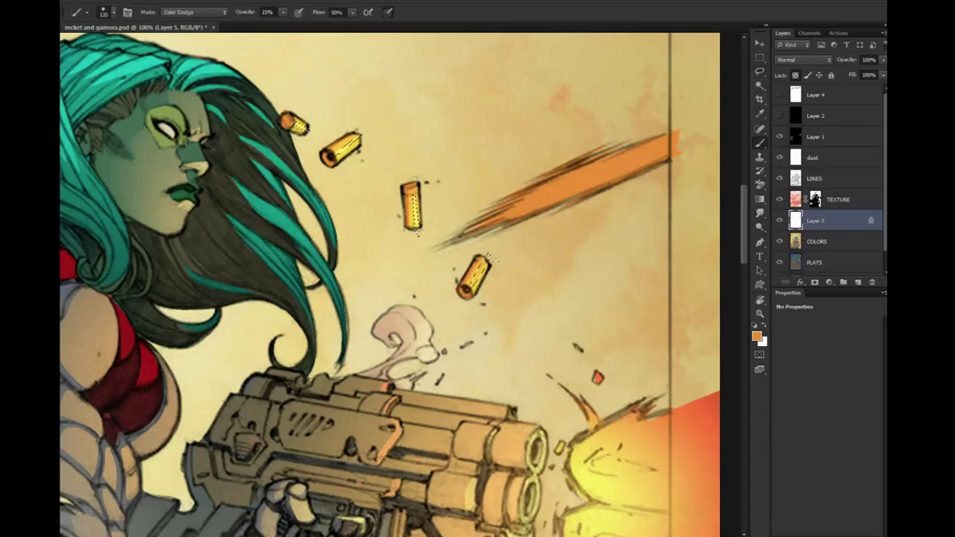
drag(492, 260, 466, 303)
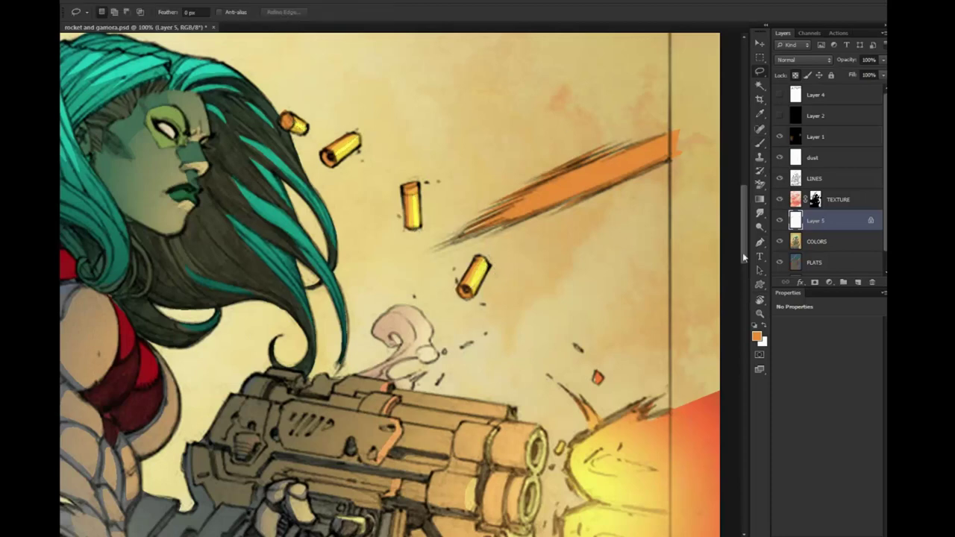
key(z)
Set the brush back to Normal at higher strength, pick dark teal-grey, and clear the selection
key(ctrl+h)
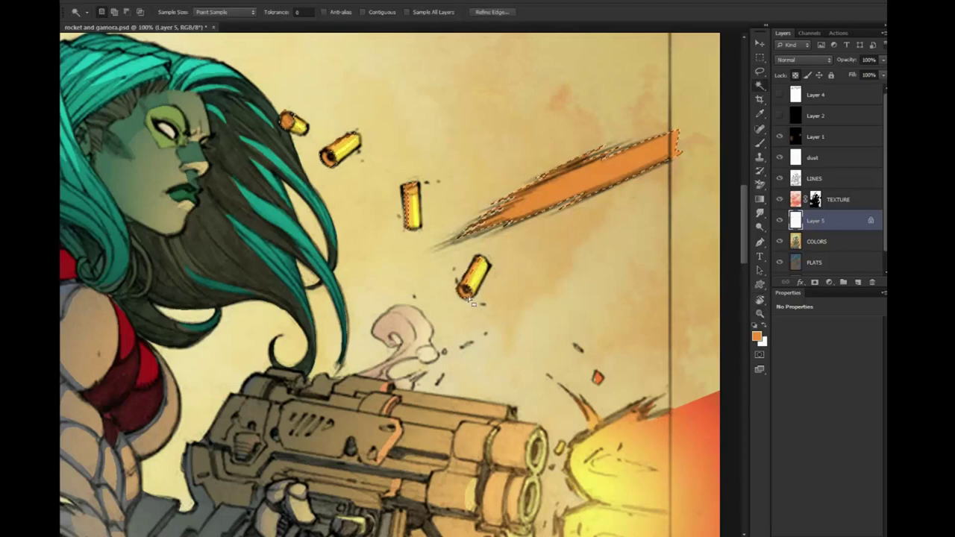
key(b)
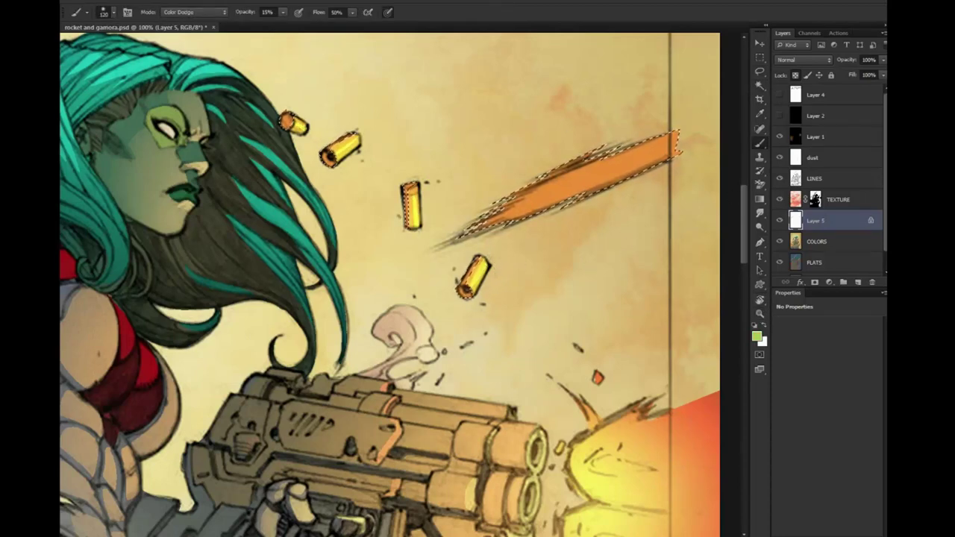
key(shift+alt+n)
key(2)
key(5)
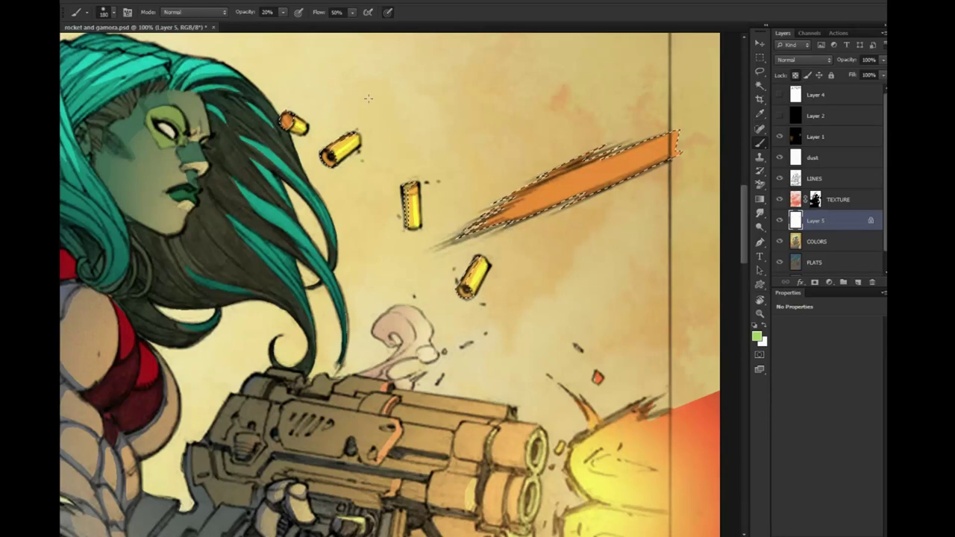
key(l)
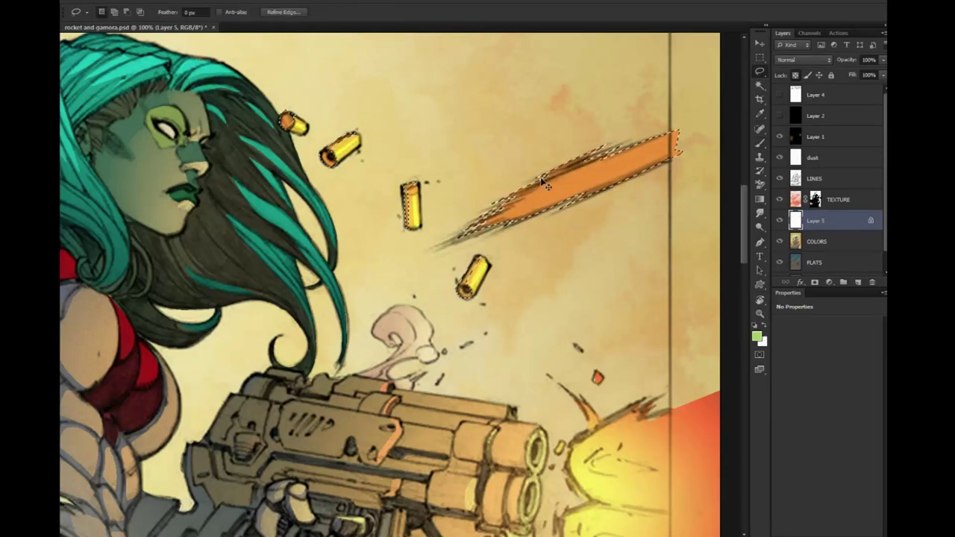
key(b)
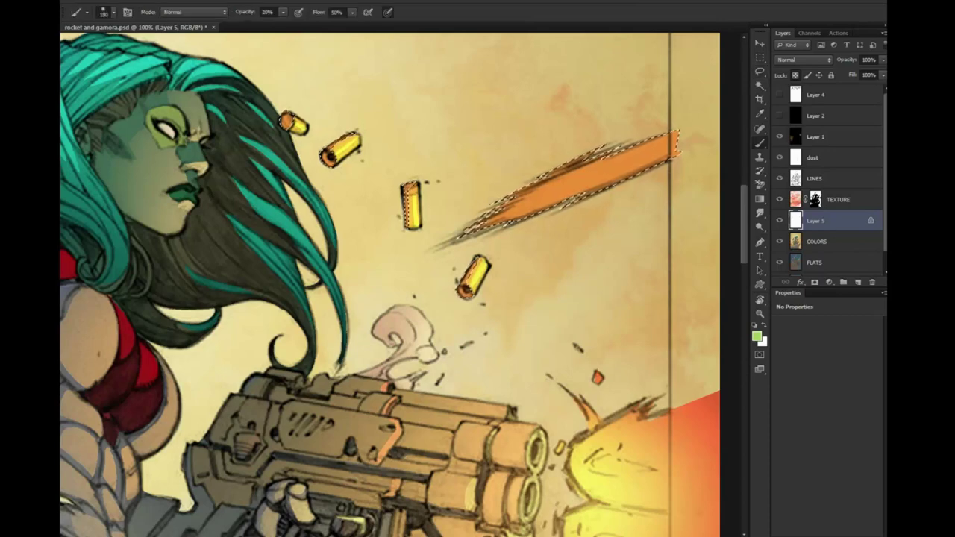
alt+click(187, 172)
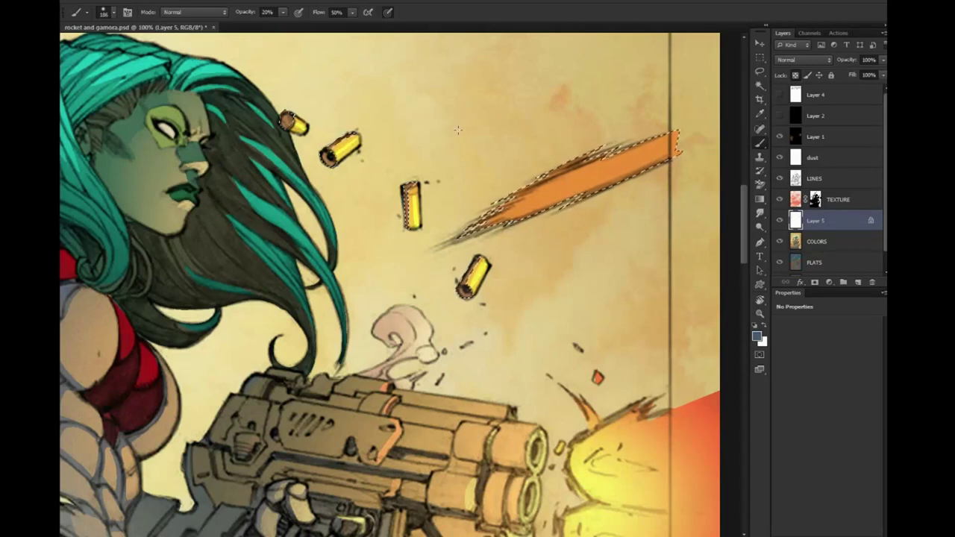
key(l)
click(437, 126)
Reframe the view on the characters and rename the LINES layer to INKS
click(760, 314)
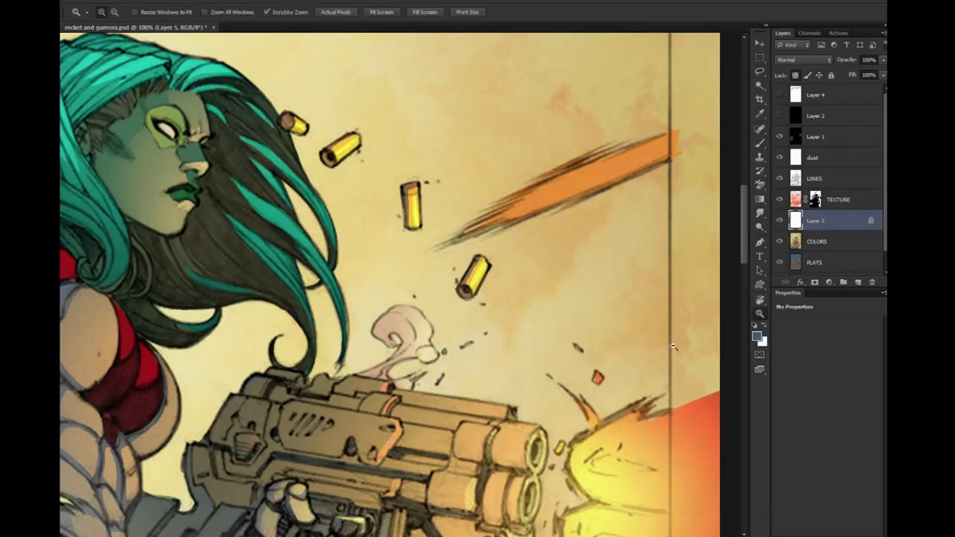
alt+click(515, 298)
scroll(515, 298, down, 5)
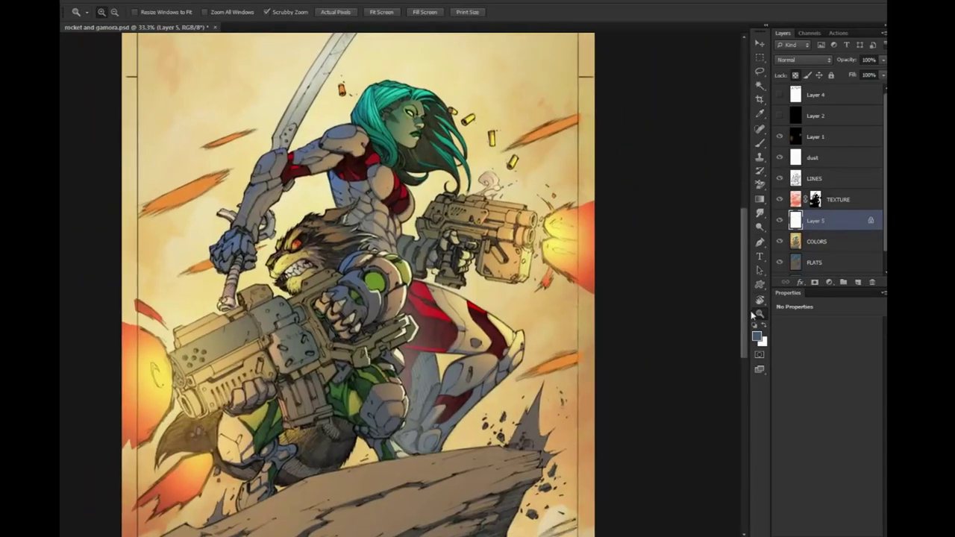
alt+click(512, 224)
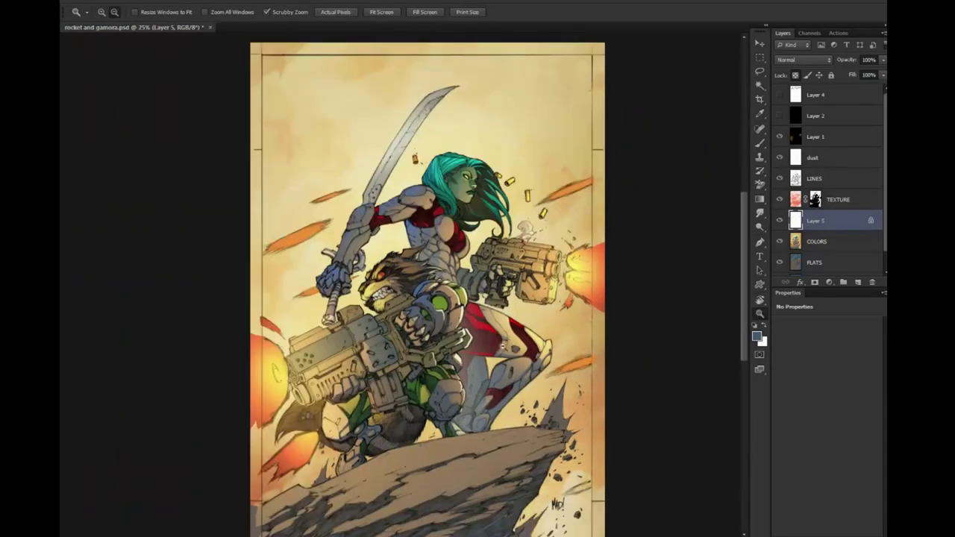
click(456, 299)
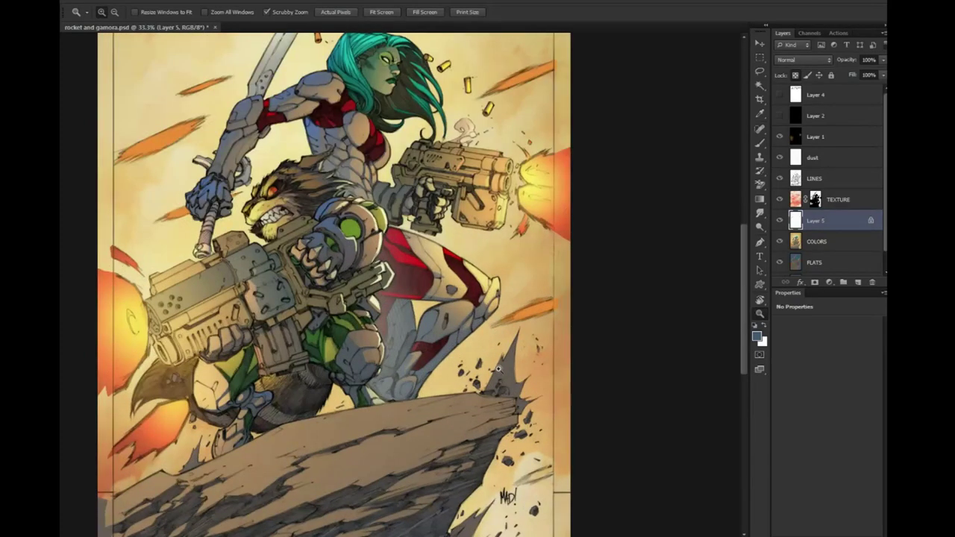
click(490, 392)
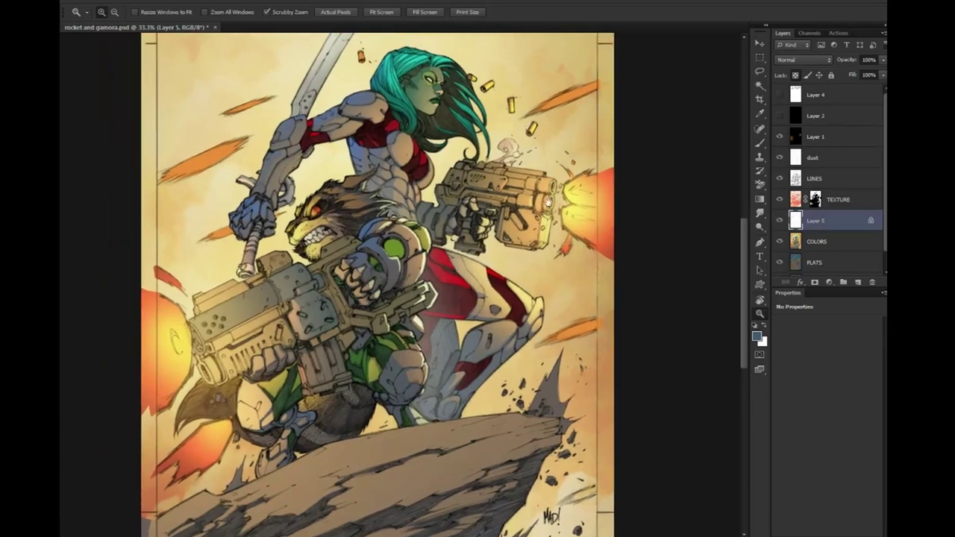
drag(394, 211, 455, 256)
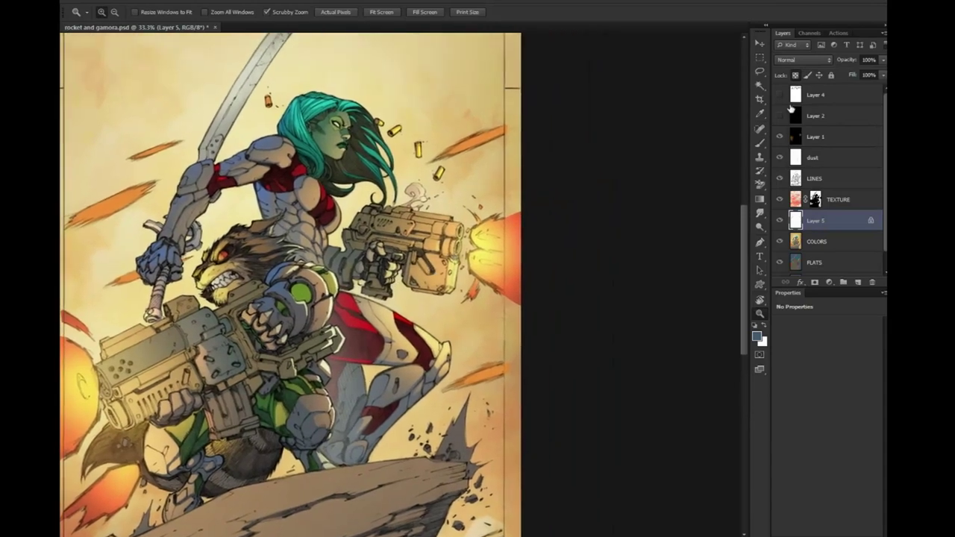
click(817, 178)
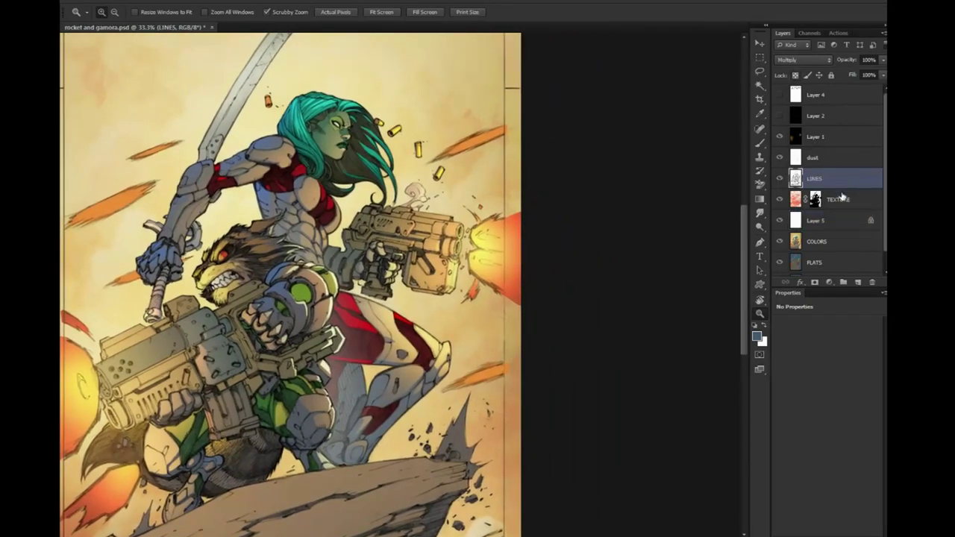
double_click(814, 179)
text(INKS)
key(Return)
Hide INKS, lasso the right and left muzzle flashes plus the lower flame, then zoom out
scroll(882, 250, down, 1)
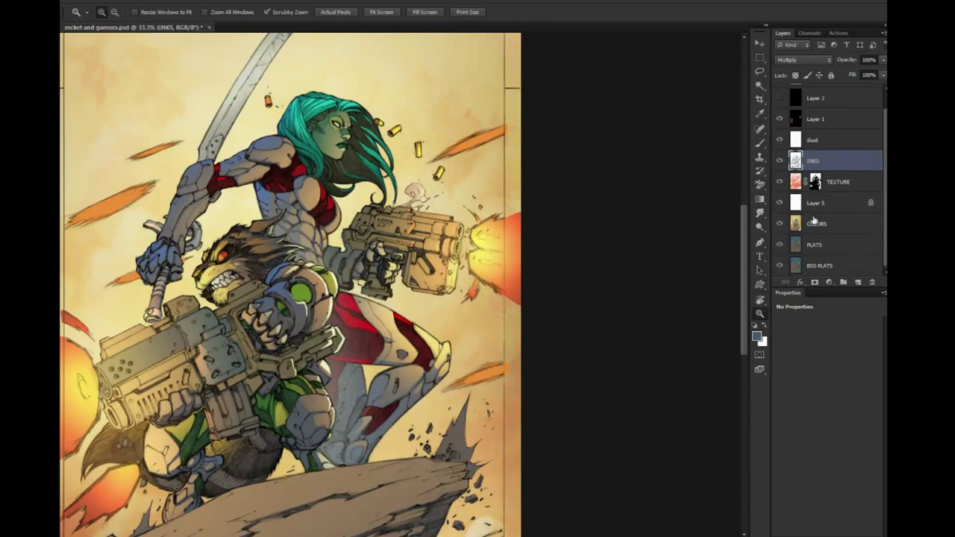
click(826, 266)
text(HOLDS)
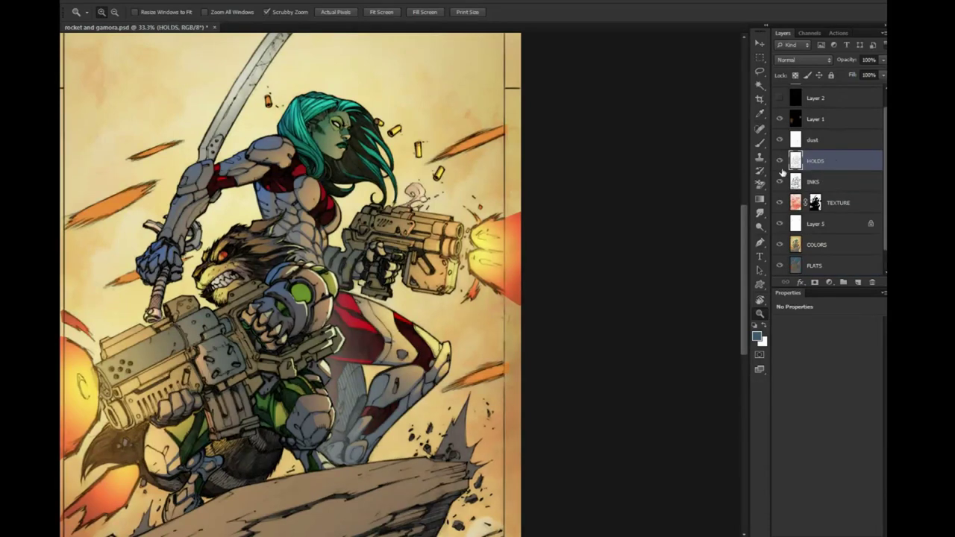
click(779, 182)
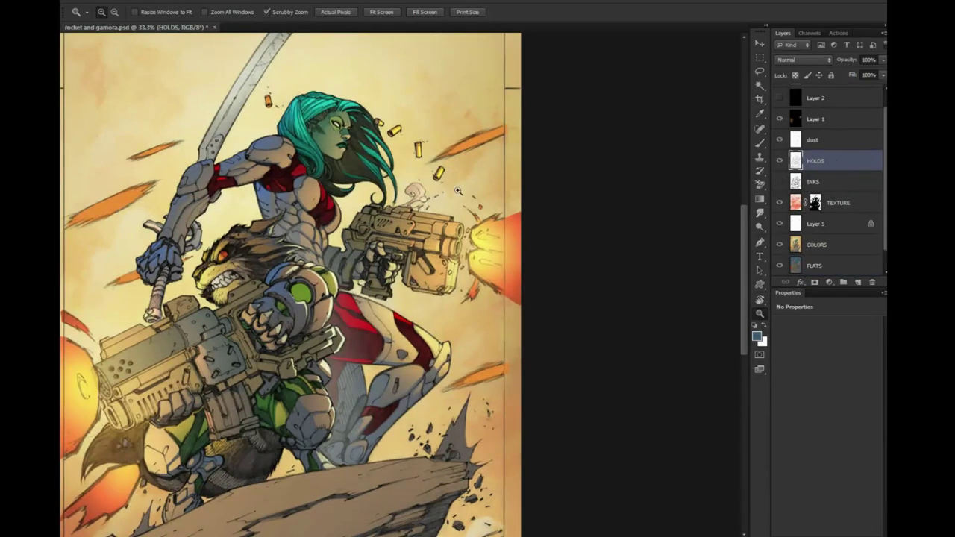
click(485, 243)
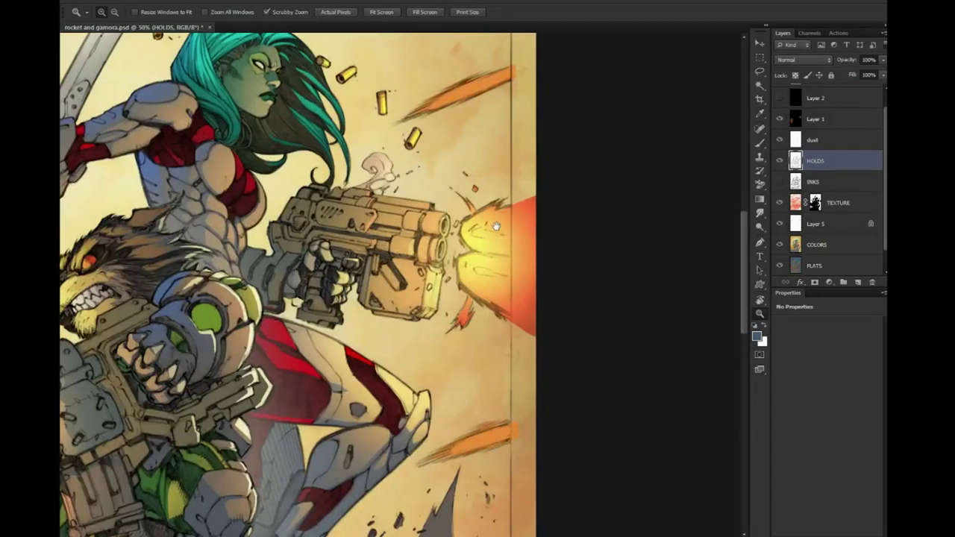
key(l)
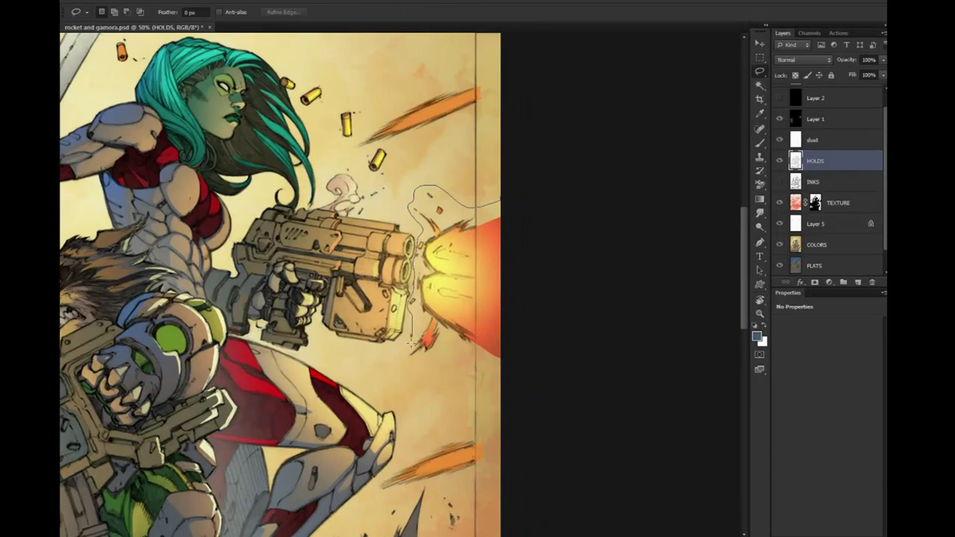
drag(514, 373, 525, 255)
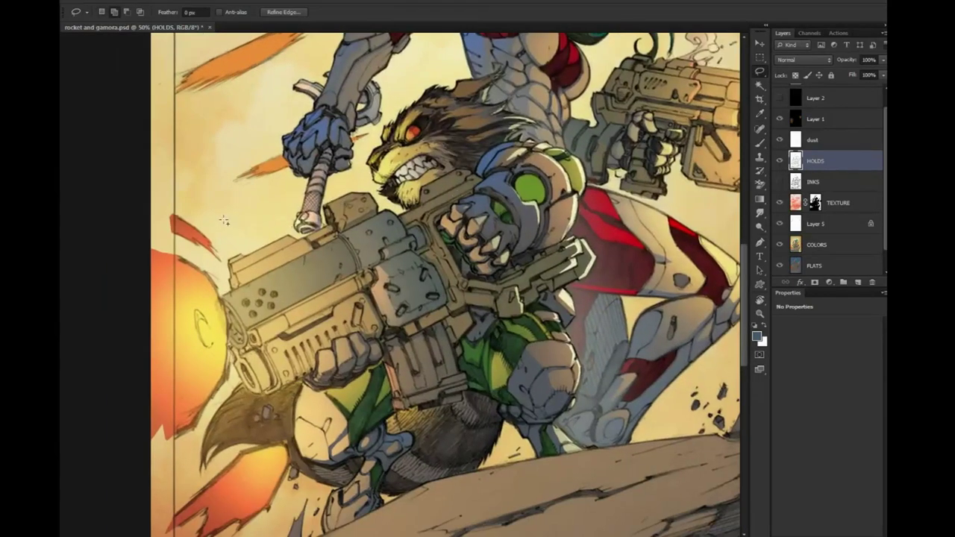
drag(216, 236, 225, 276)
drag(239, 381, 163, 202)
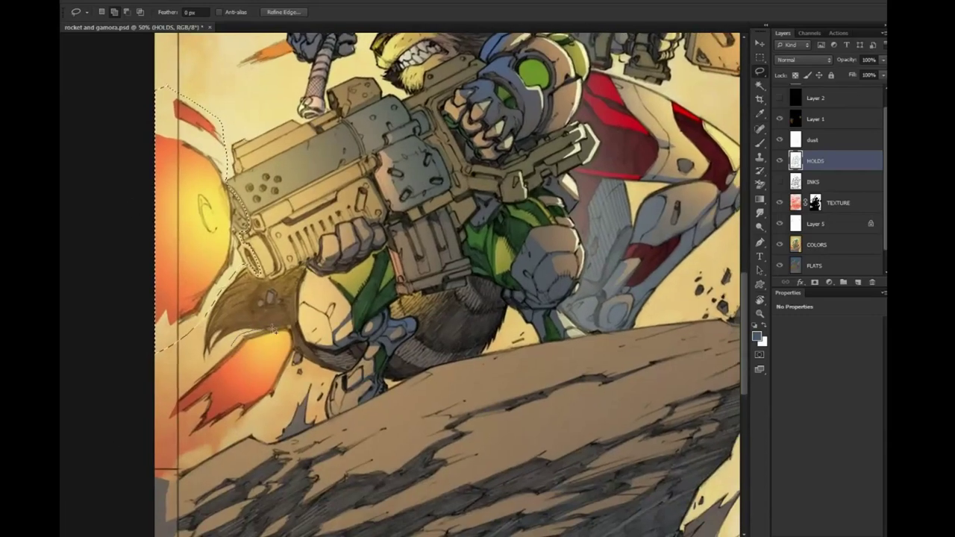
mouse_move(291, 326)
mouse_down()
mouse_move(160, 425)
mouse_move(172, 431)
mouse_up()
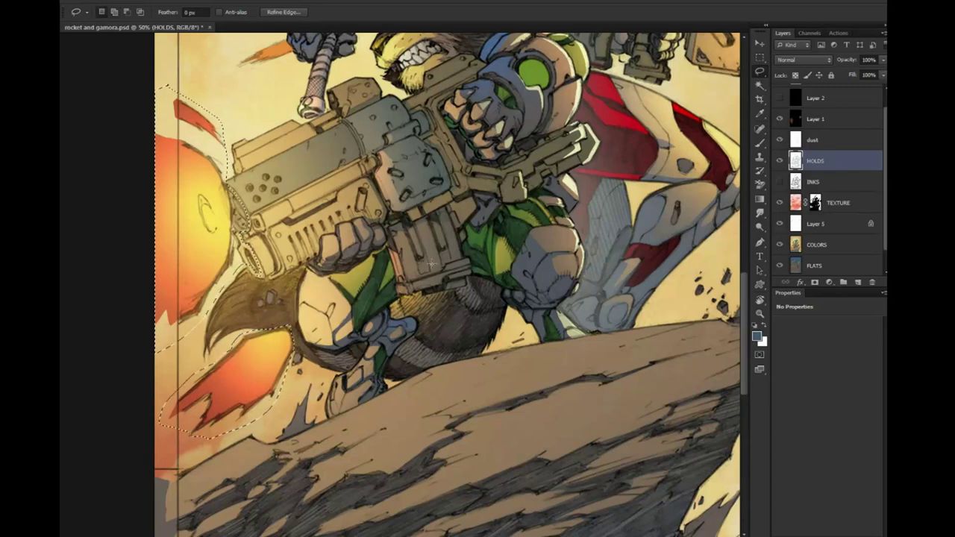
click(760, 314)
key(ctrl+minus)
key(ctrl+minus)
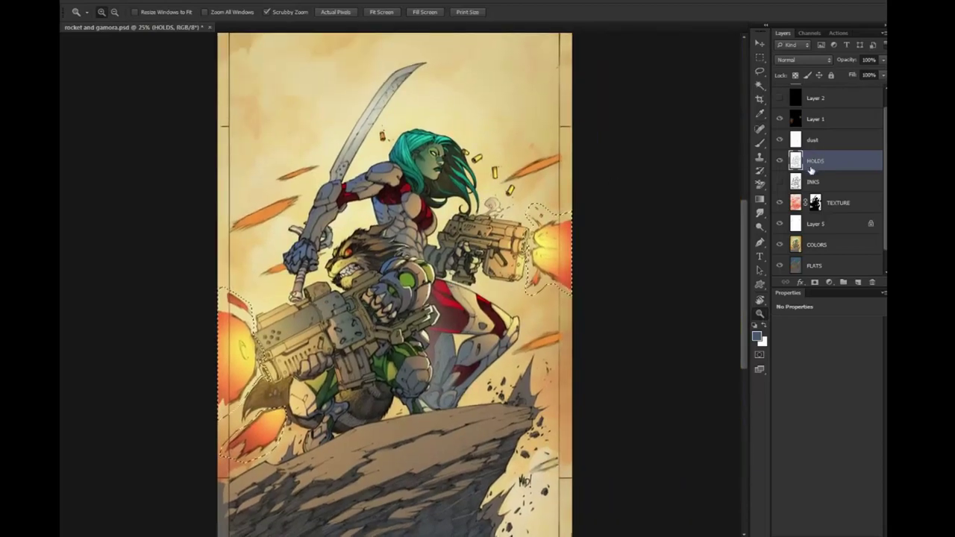
Colorize the selected flash ink lines at Hue 55, Saturation 57, Lightness about +17
key(ctrl+d)
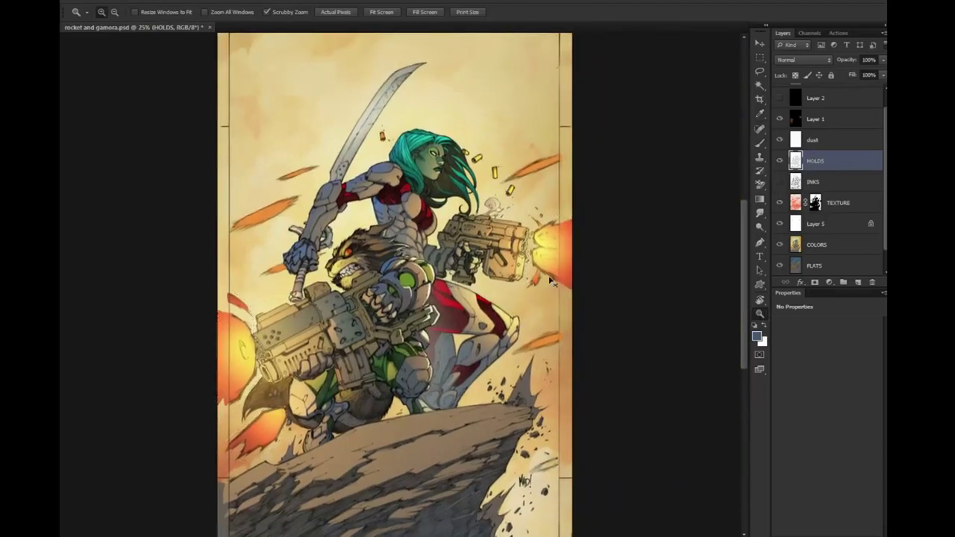
key(ctrl+u)
key(alt+o)
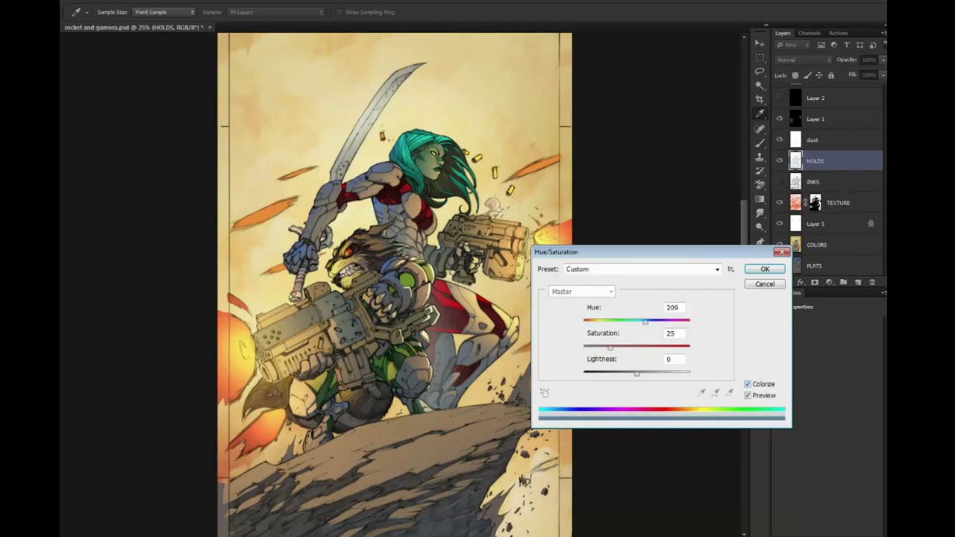
drag(597, 251, 607, 229)
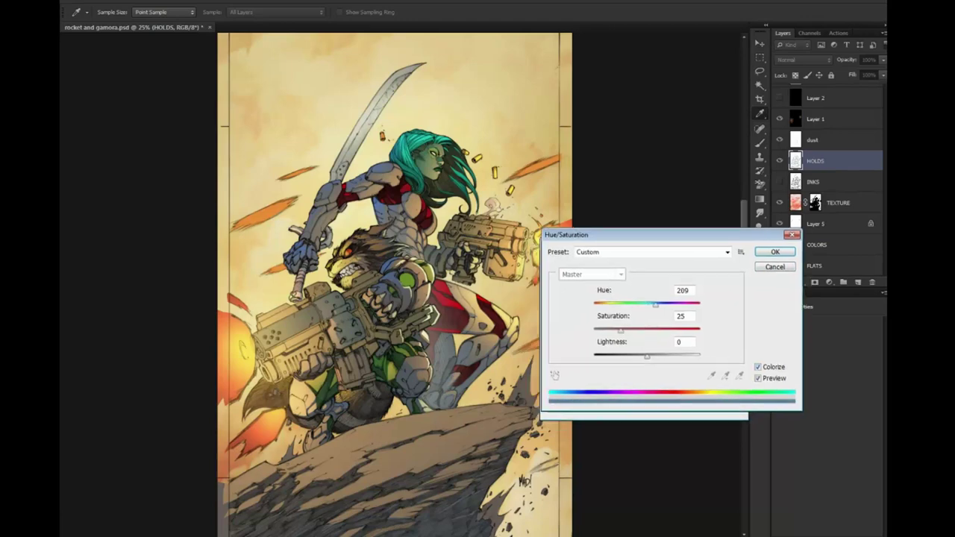
drag(647, 350, 667, 350)
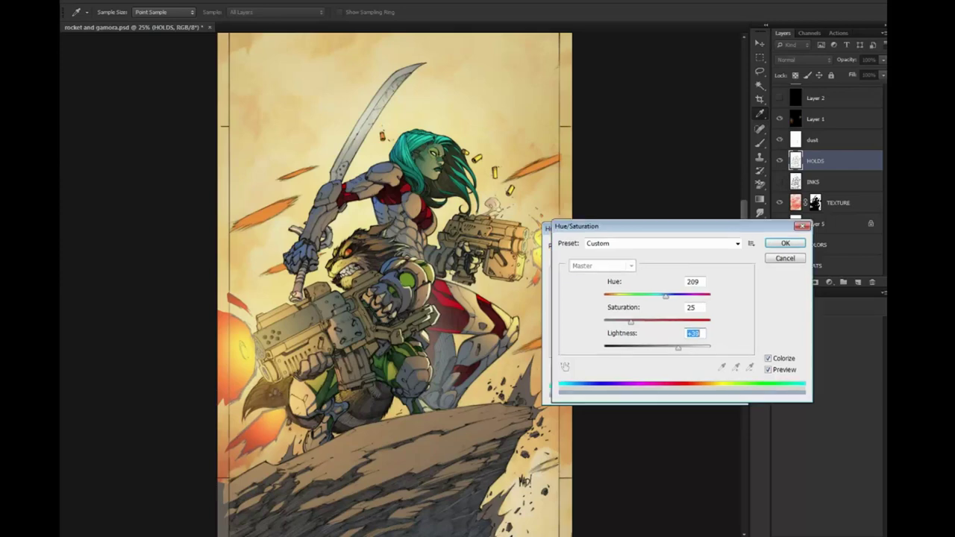
drag(582, 229, 632, 217)
mouse_move(671, 313)
mouse_down()
mouse_move(694, 313)
mouse_move(691, 285)
mouse_move(654, 285)
mouse_move(662, 286)
mouse_up()
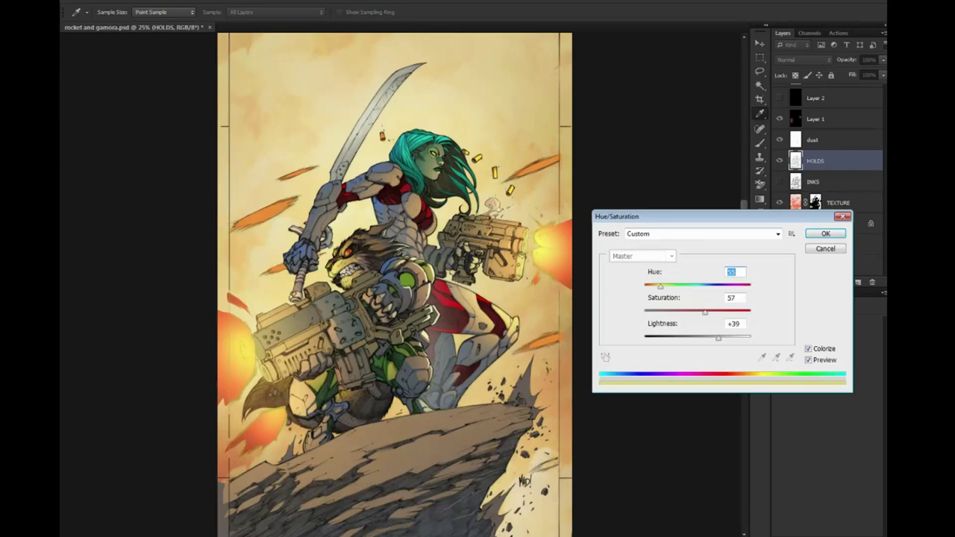
key(Tab)
key(Tab)
key(shift+Down)
key(shift+Down)
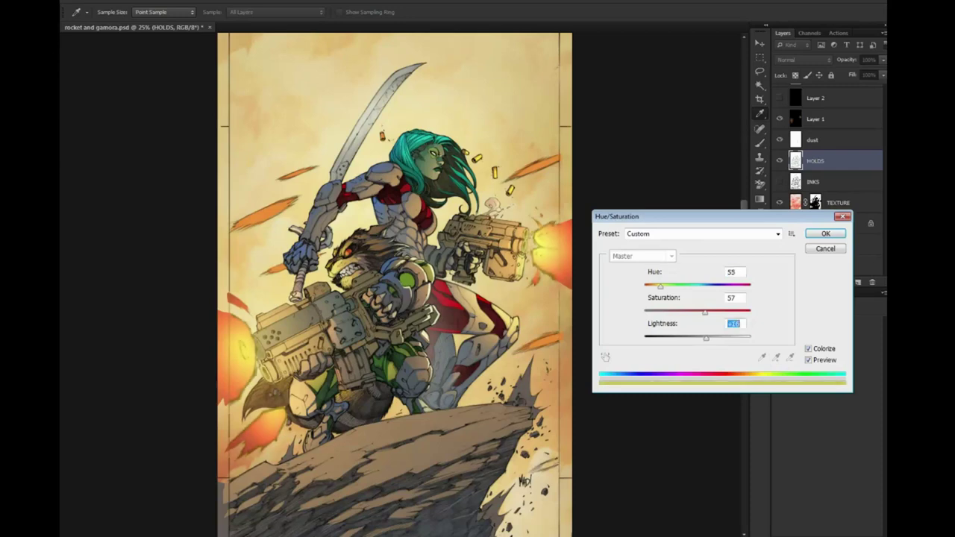
key(Return)
key(z)
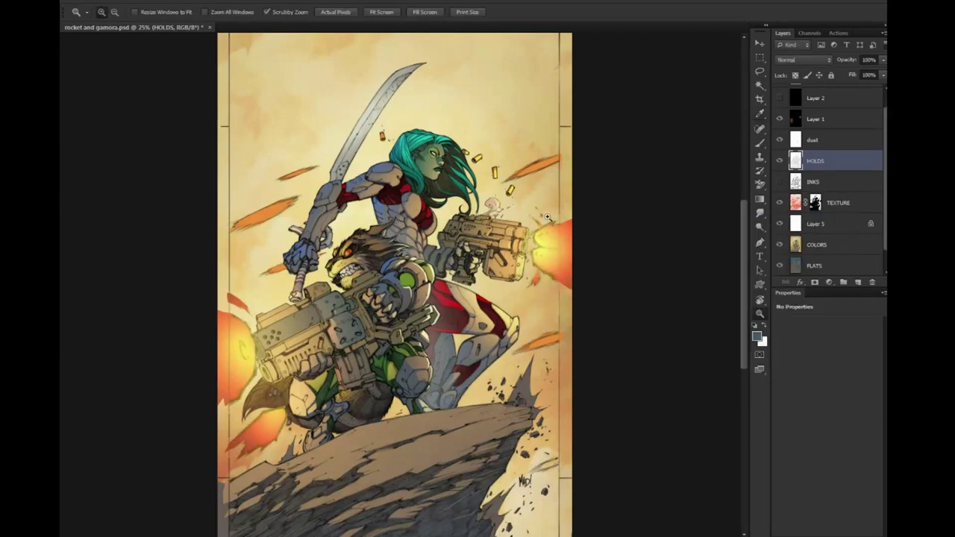
key(l)
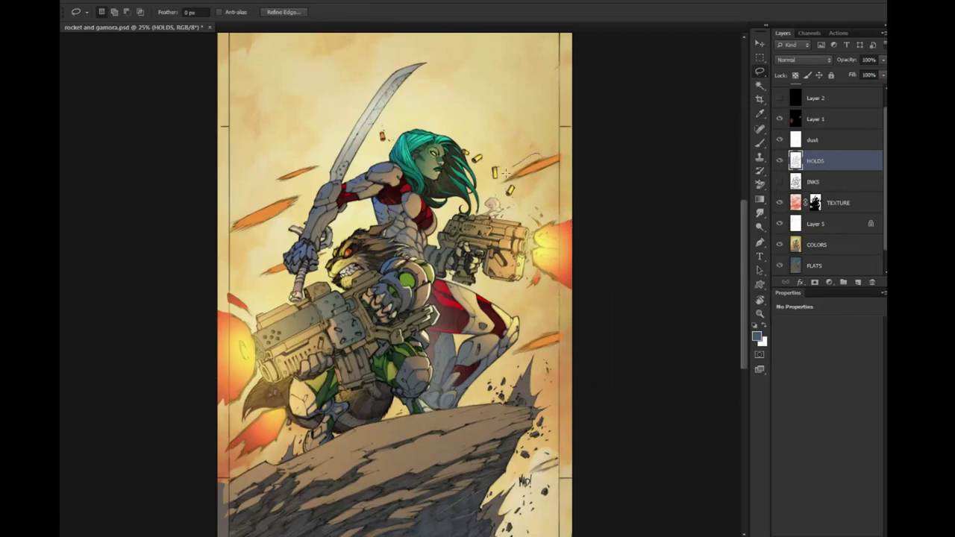
Lasso the upper-right, left and lower-right orange streaks and sample the blast's orange
drag(552, 171, 559, 158)
shift+drag(302, 159, 248, 208)
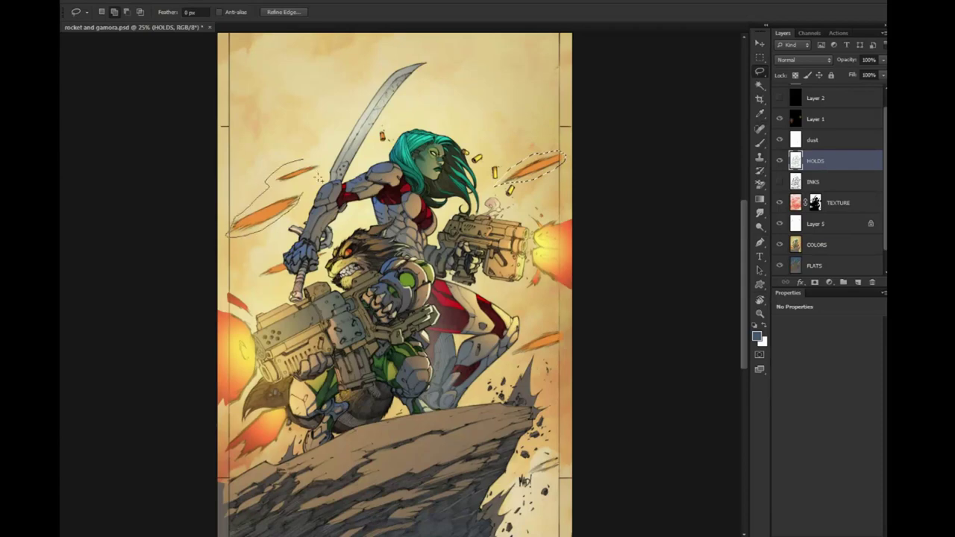
drag(318, 177, 314, 158)
drag(522, 357, 571, 332)
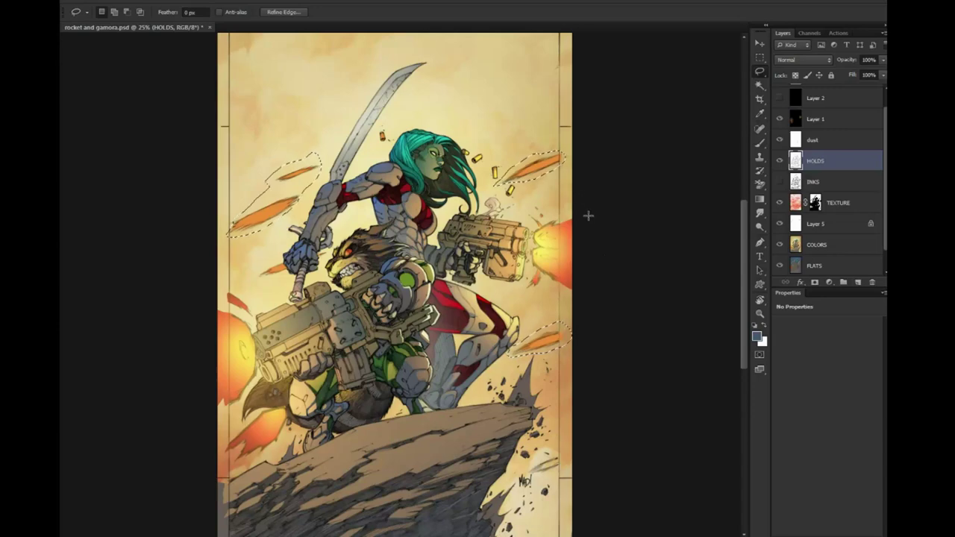
key(ctrl+u)
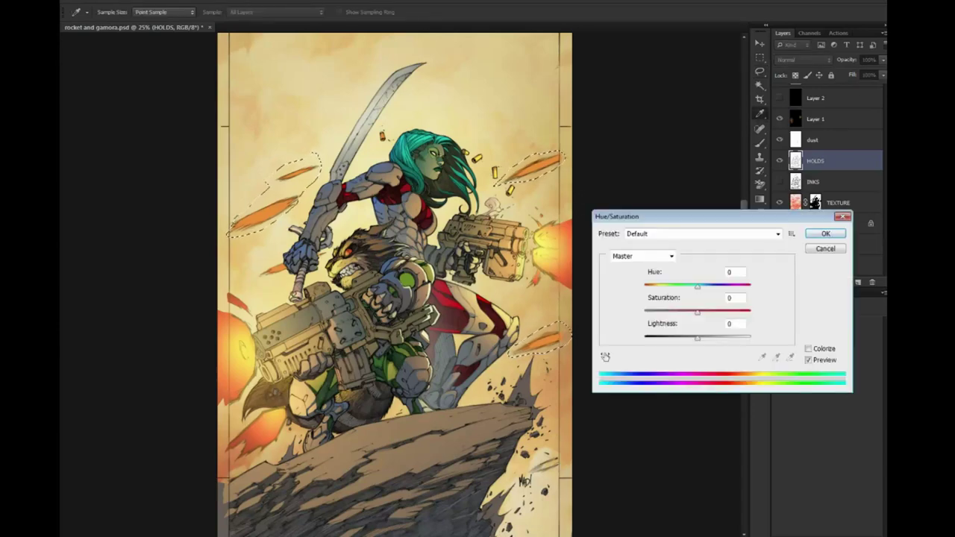
click(824, 248)
key(g)
alt+click(567, 232)
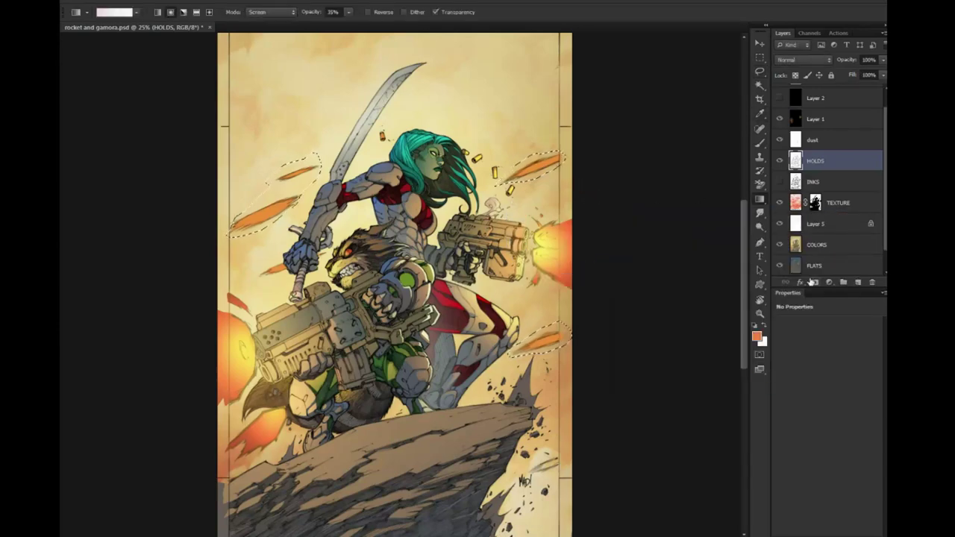
Colorize the streak ink lines at Hue 21, Saturation 25, Lightness about +38, then deselect
key(ctrl+u)
click(808, 349)
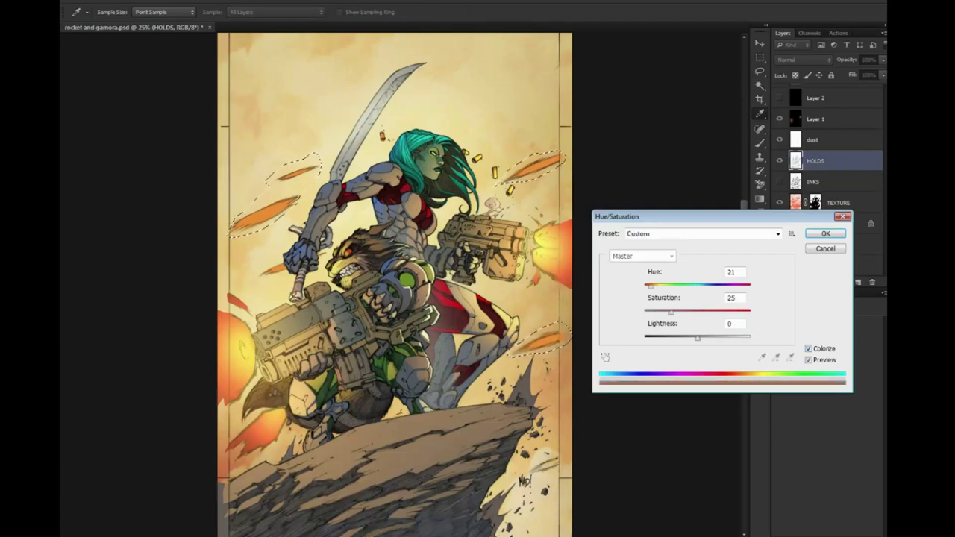
key(shift+Up)
key(shift+Up)
key(shift+Up)
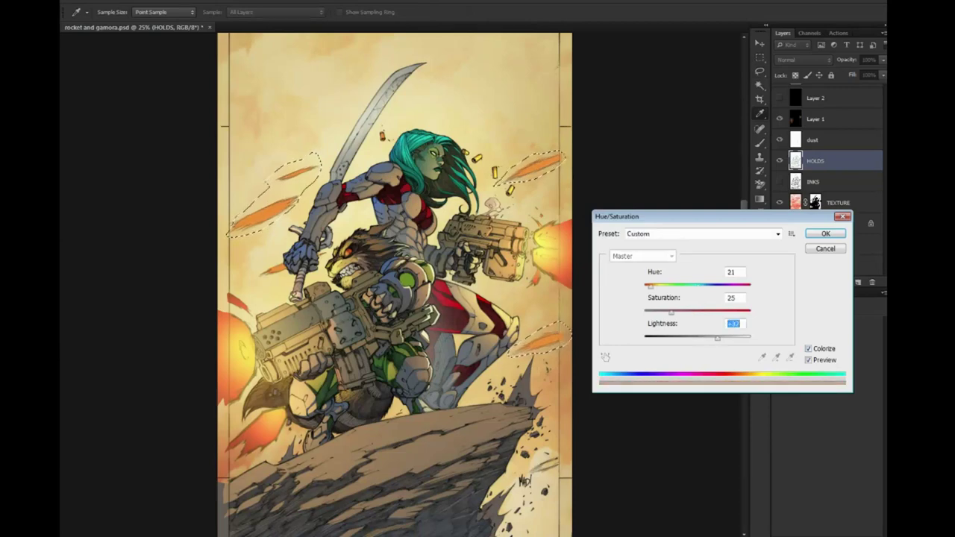
click(826, 234)
key(l)
key(ctrl+d)
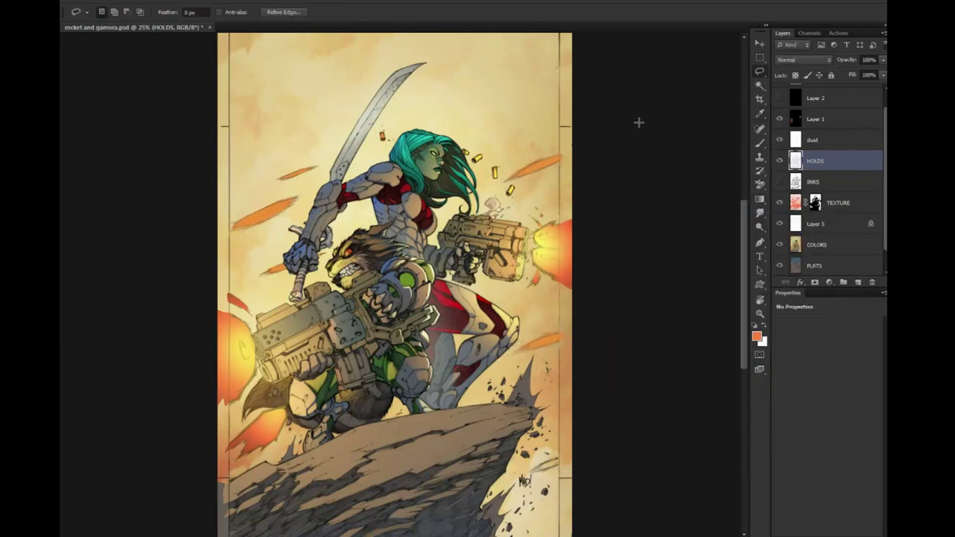
key(b)
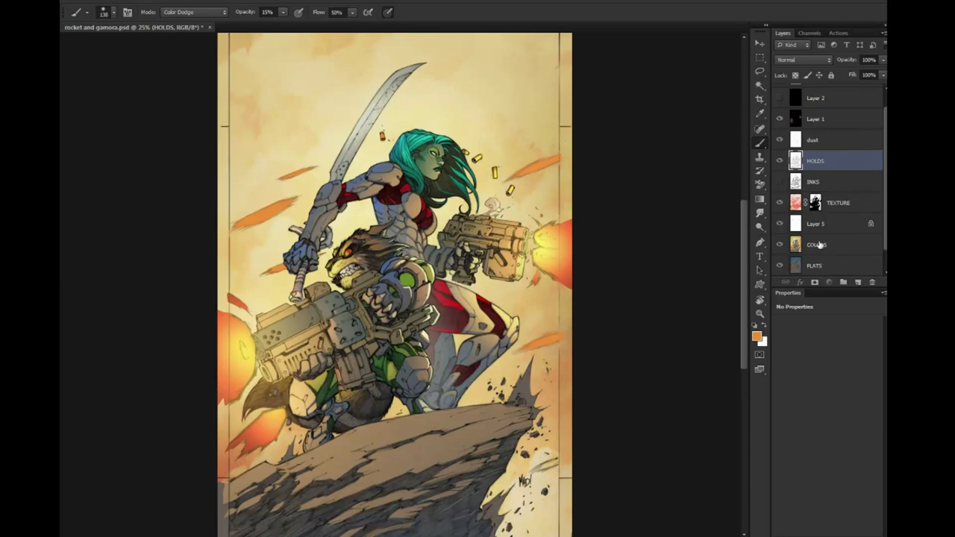
Select the orange streak shapes on FLATS, then delete Layer 5
click(814, 266)
key(w)
click(543, 167)
key(b)
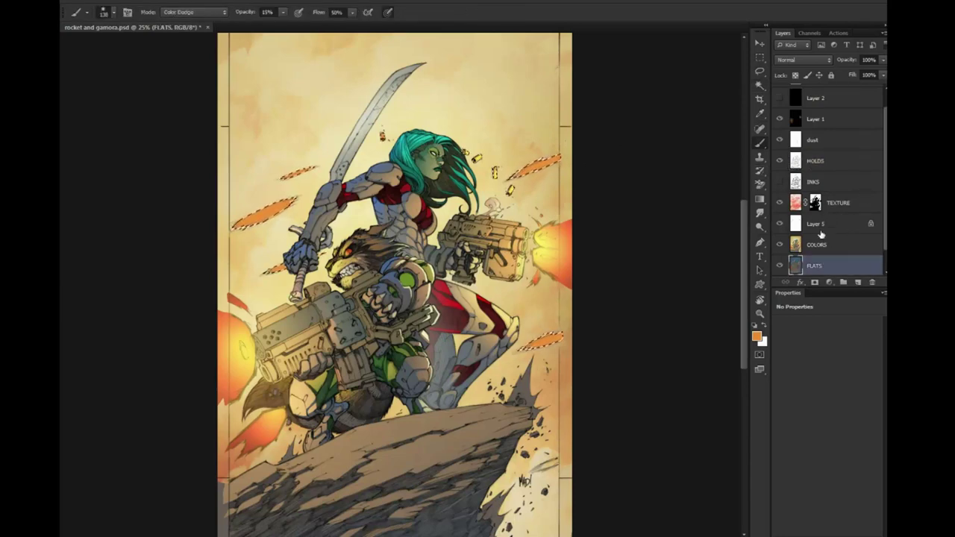
click(820, 226)
right_click(819, 225)
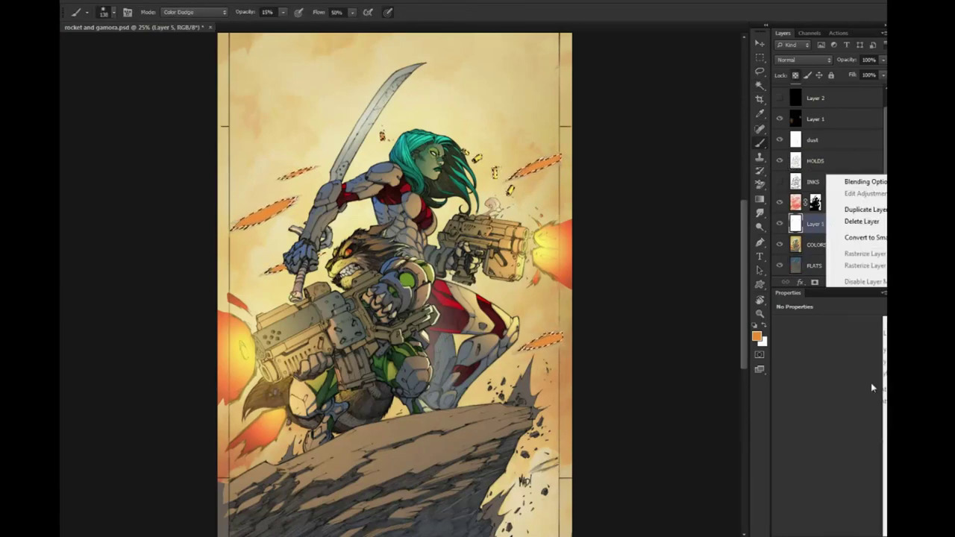
click(862, 221)
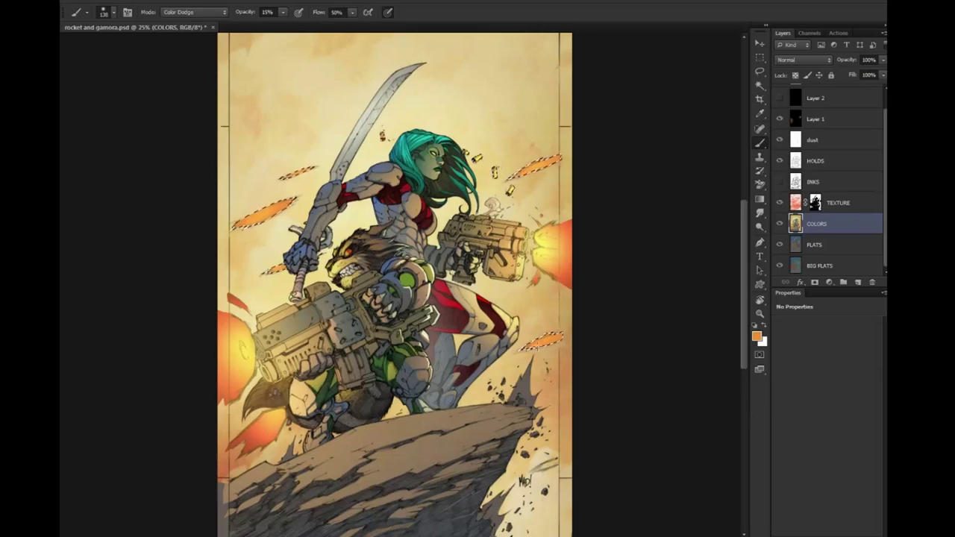
Zoom to 50% on the rock tip and magic-wand the grey rock spike and specks
key(l)
drag(515, 328, 484, 233)
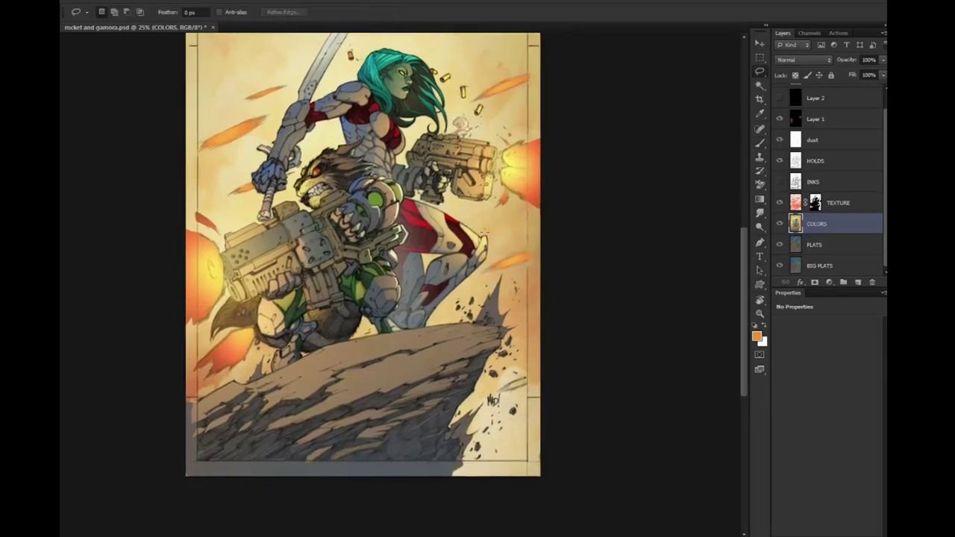
key(z)
click(492, 273)
click(508, 268)
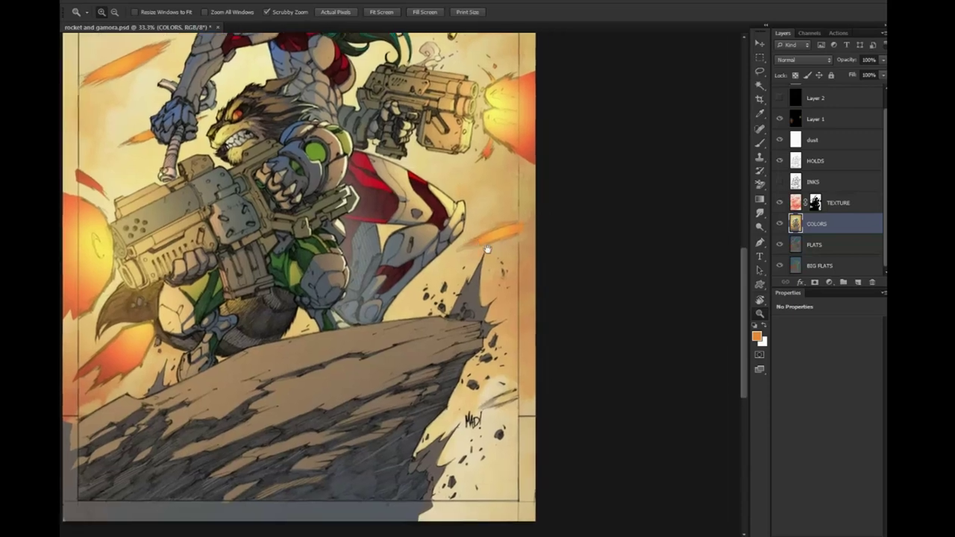
key(w)
click(461, 336)
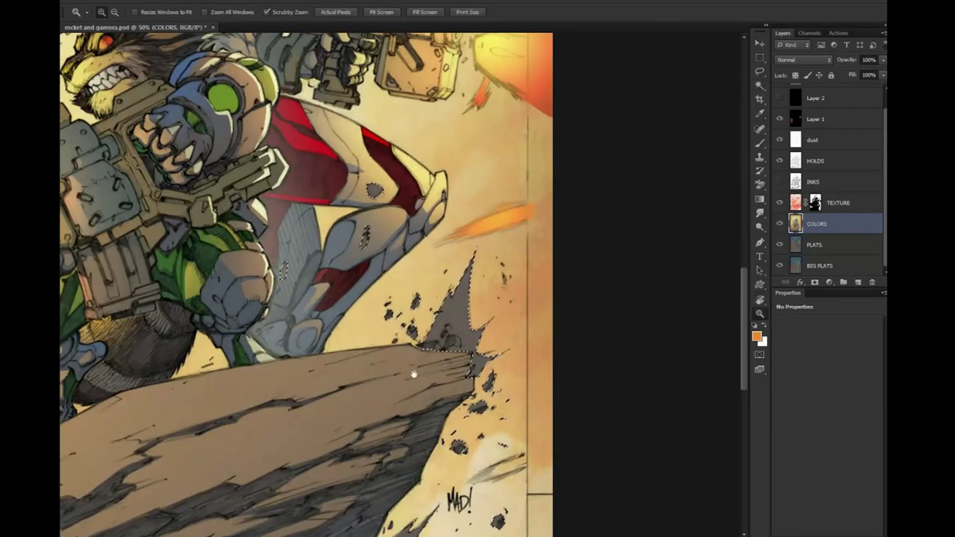
Try a dodge glow on the rock tip, undo it, and deselect
mouse_move(416, 376)
mouse_down()
mouse_move(544, 192)
mouse_move(455, 262)
mouse_up()
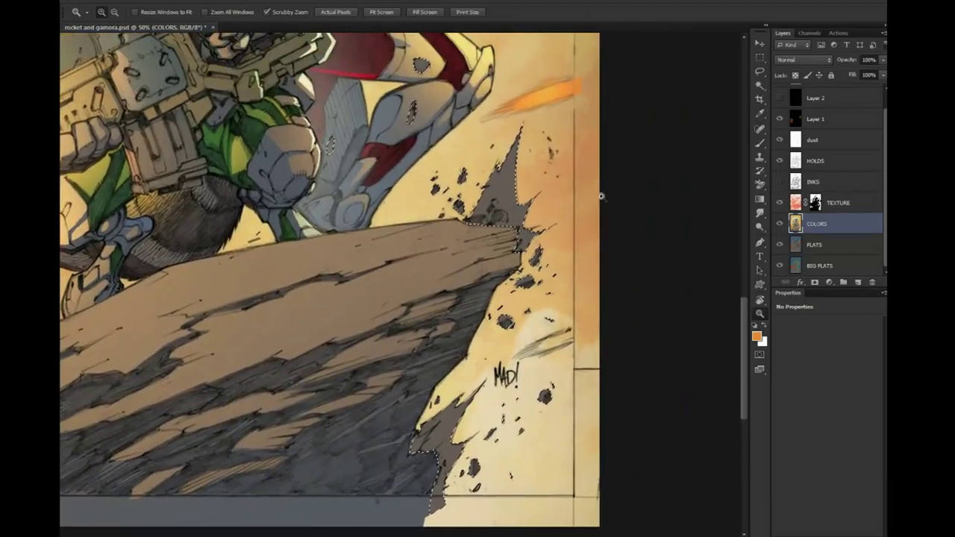
key(b)
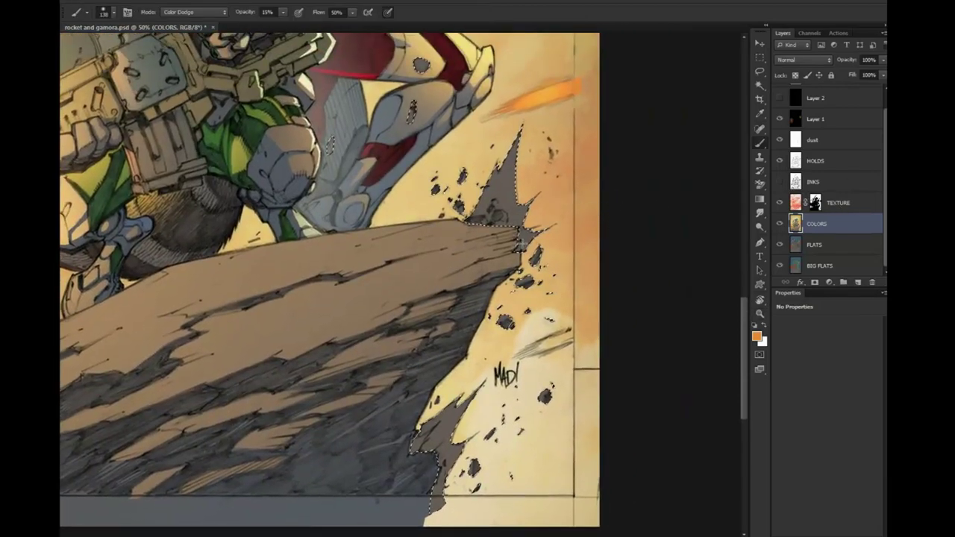
mouse_move(518, 235)
mouse_down()
mouse_move(541, 254)
mouse_move(512, 214)
mouse_move(529, 250)
mouse_move(508, 196)
mouse_move(521, 241)
mouse_move(502, 237)
mouse_move(499, 216)
mouse_up()
key(ctrl+z)
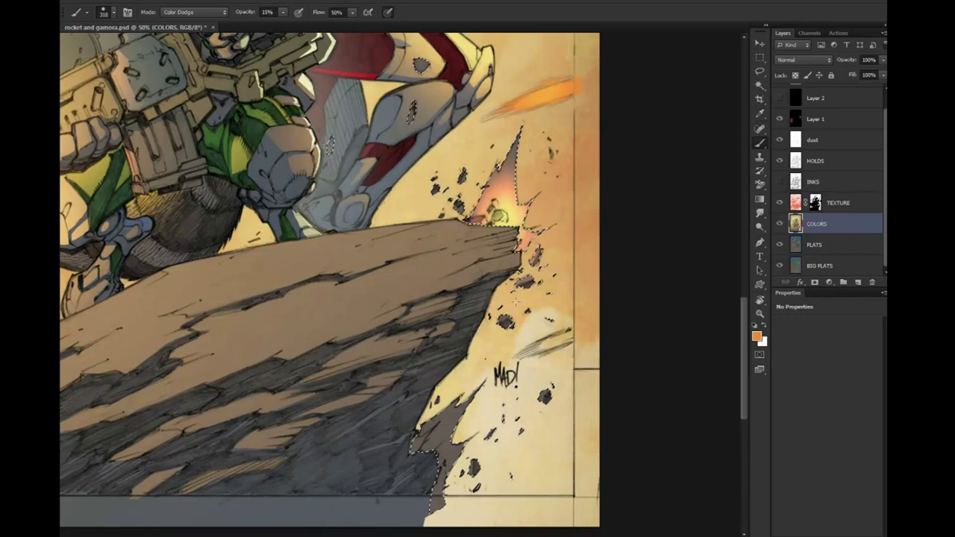
key(l)
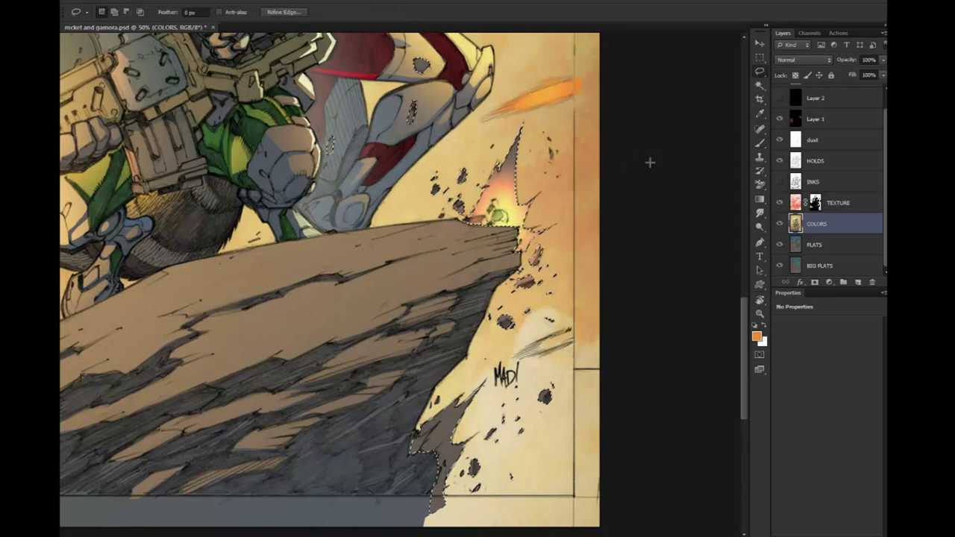
key(ctrl+d)
Select the scattered grey patches near the tail and brighten them with orange dodge glow
drag(386, 171, 669, 188)
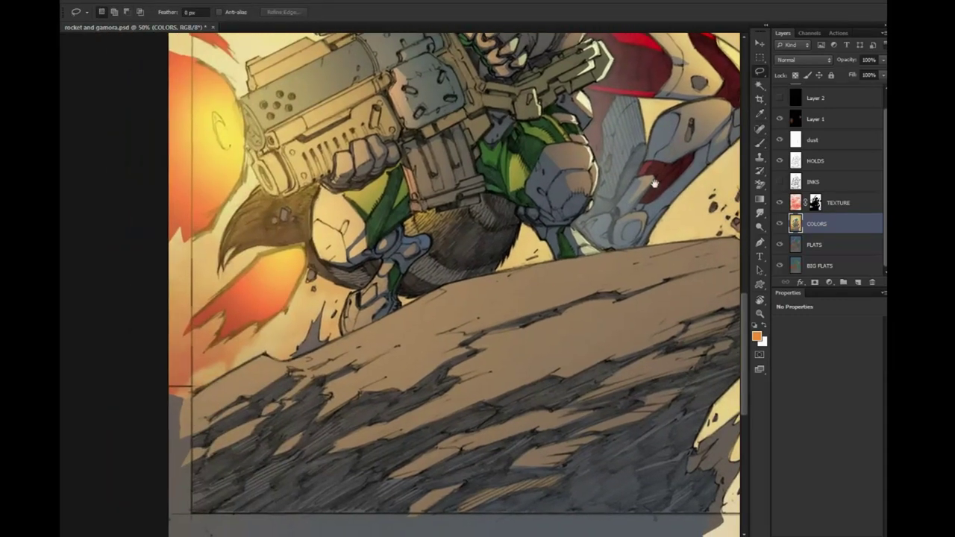
key(w)
click(311, 340)
key(b)
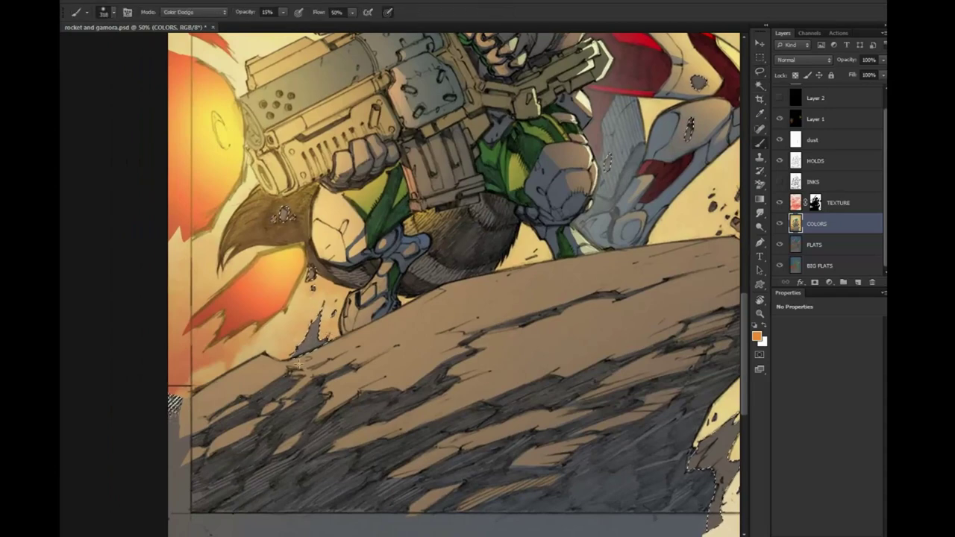
drag(307, 310, 316, 352)
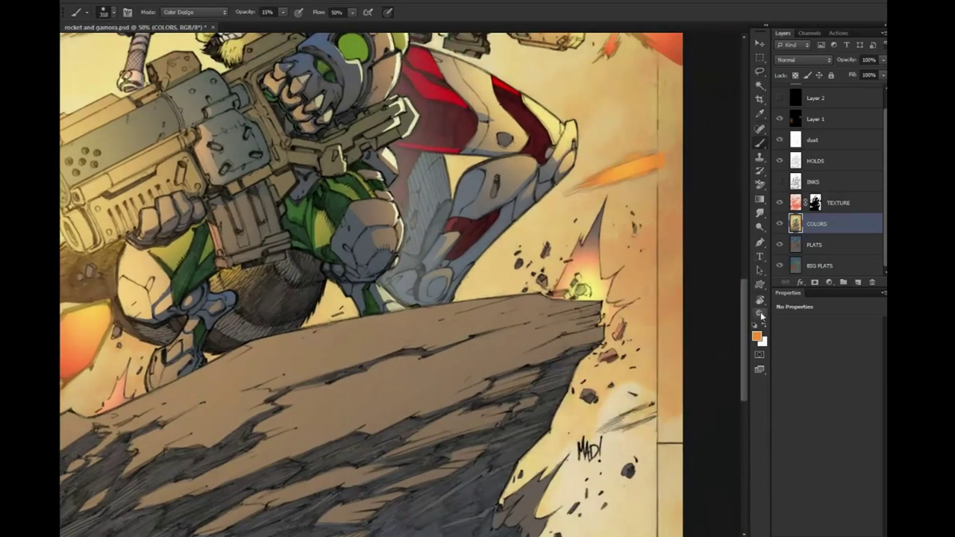
Paint orange-red dodge glow along the rock's broken edge at 33.3%, then zoom out to 25%
click(760, 314)
alt+click(562, 317)
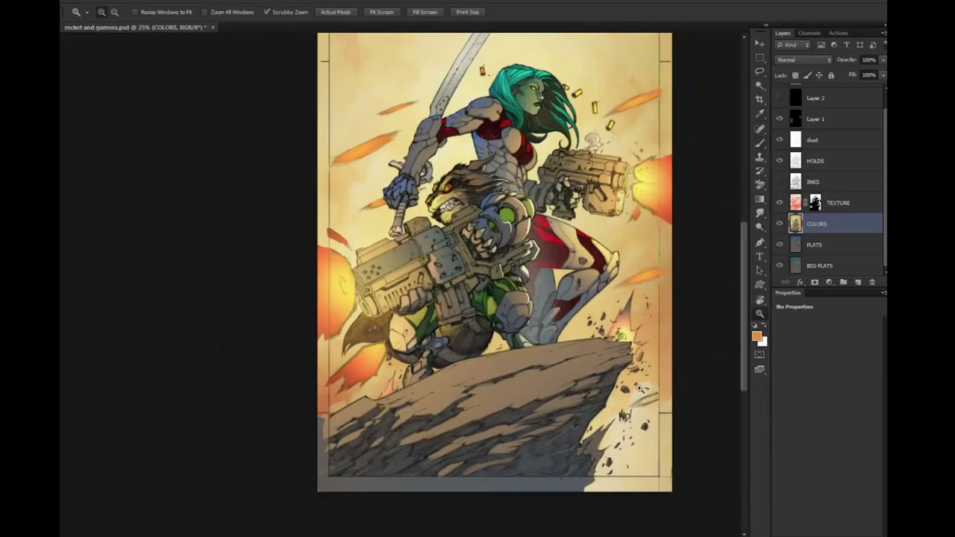
scroll(562, 317, down, 3)
click(562, 316)
key(b)
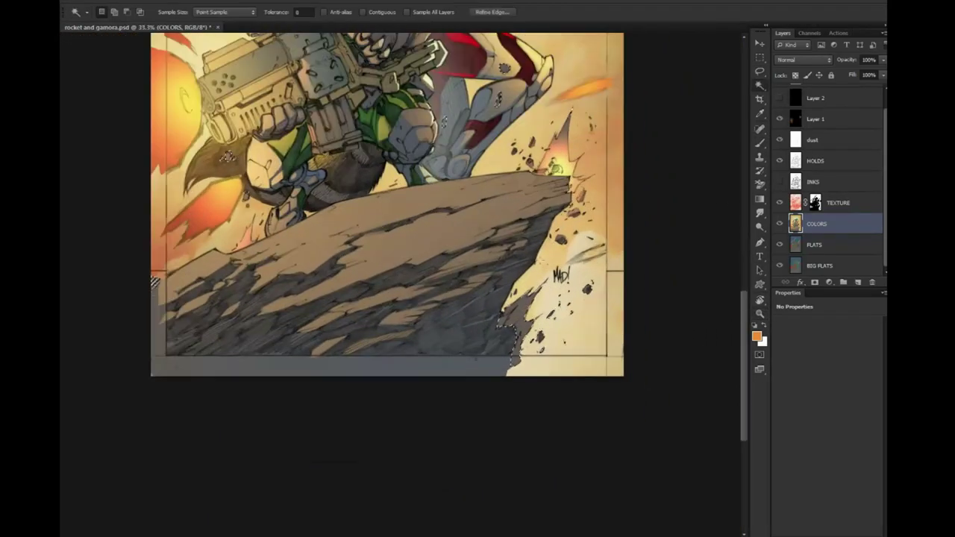
mouse_move(518, 313)
mouse_down()
mouse_move(519, 328)
mouse_move(508, 339)
mouse_move(517, 314)
mouse_move(495, 341)
mouse_up()
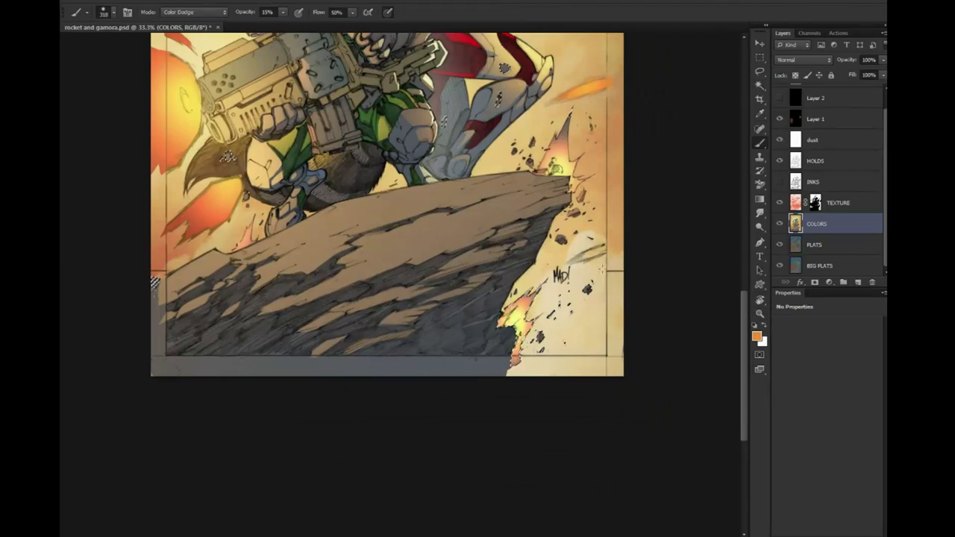
key(z)
alt+click(657, 357)
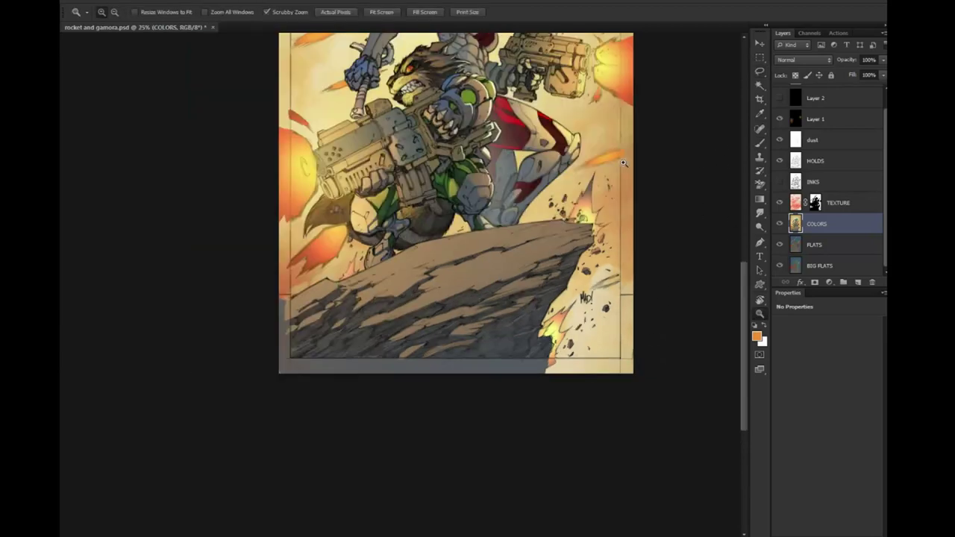
Lasso the flames beside the cliff edge and the lower cliff flames on HOLDS
click(601, 215)
drag(596, 217, 502, 268)
click(813, 159)
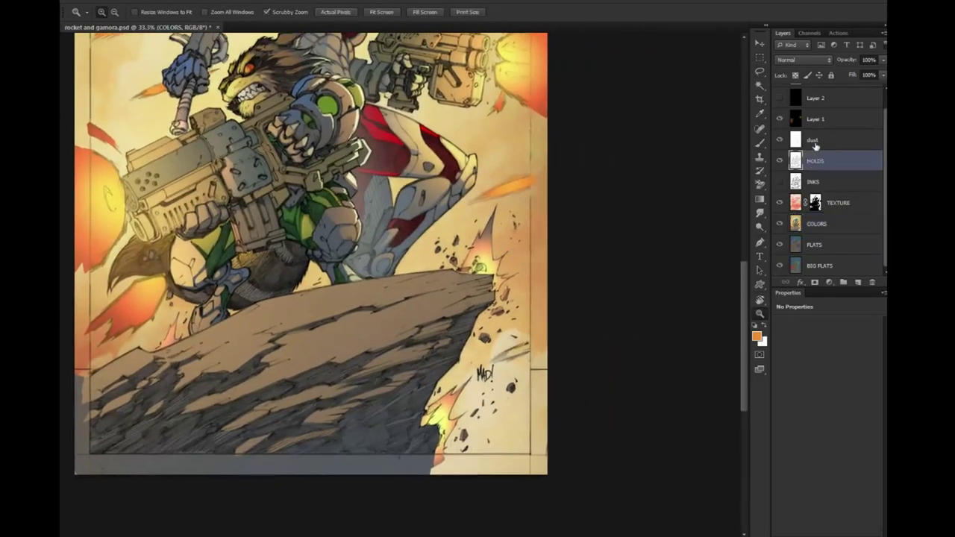
key(l)
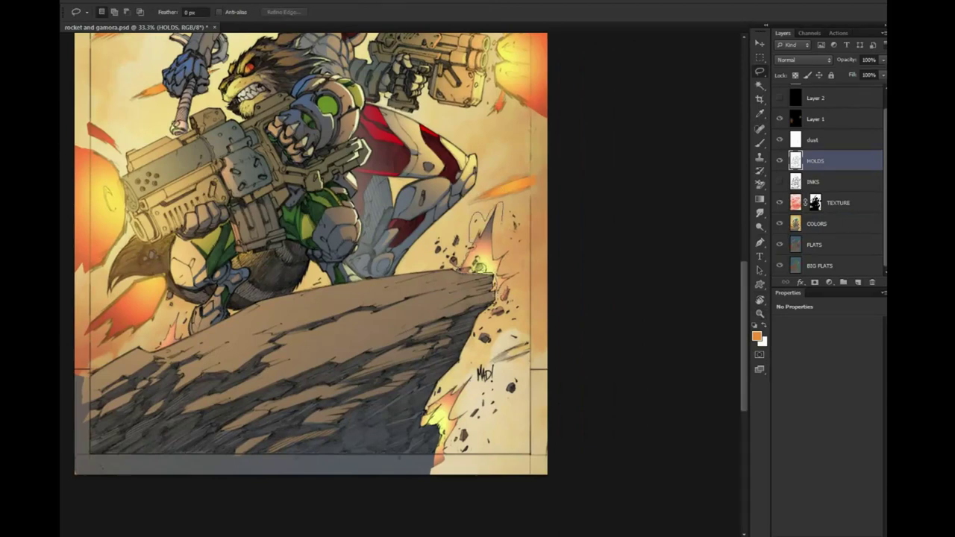
drag(504, 237, 504, 237)
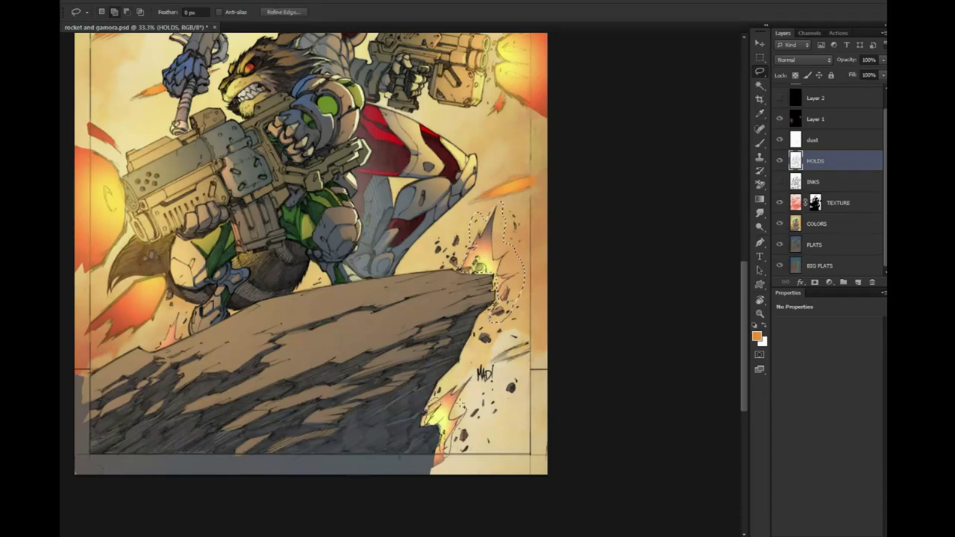
drag(390, 306, 494, 231)
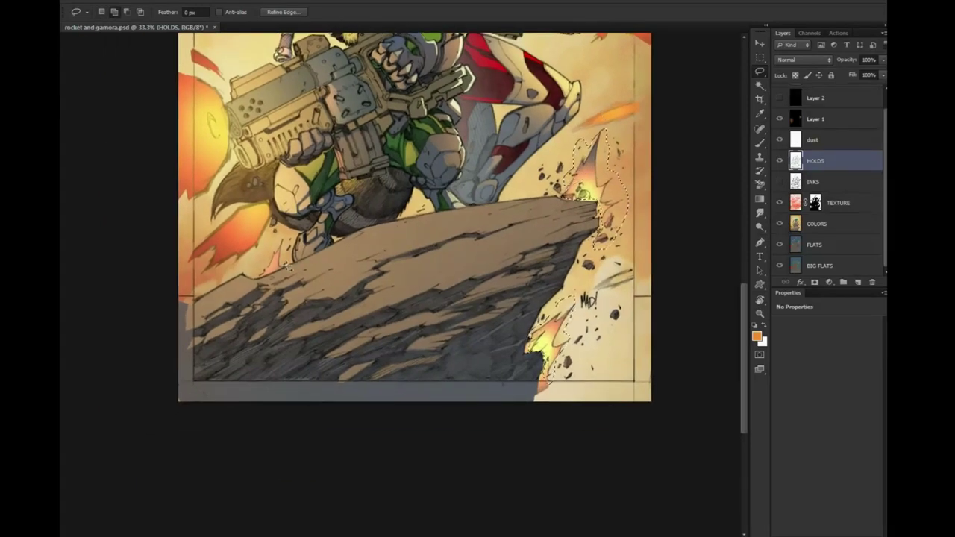
drag(282, 237, 294, 224)
key(g)
Colorize the selected flames with Hue 30, Saturation 100, Lightness +39, then deselect
key(ctrl+u)
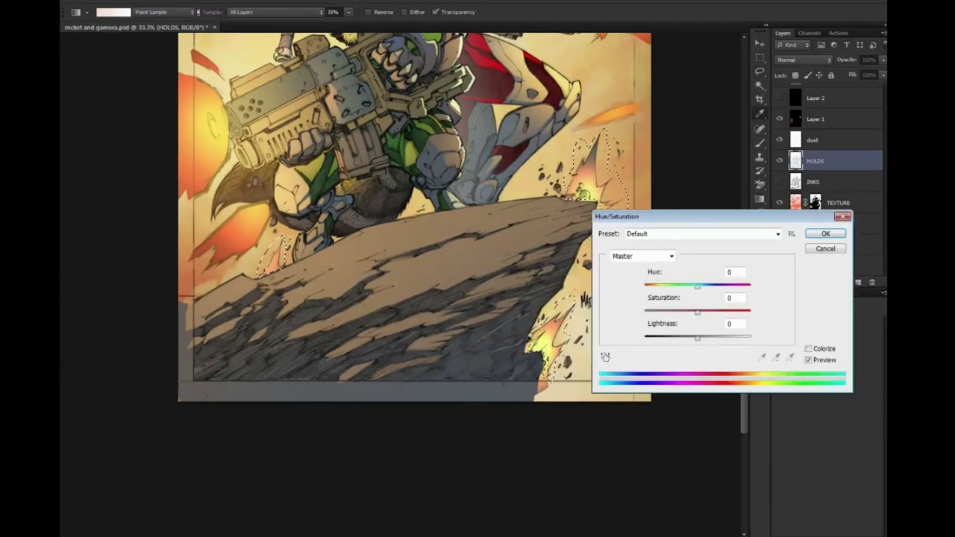
click(809, 349)
drag(698, 337, 723, 337)
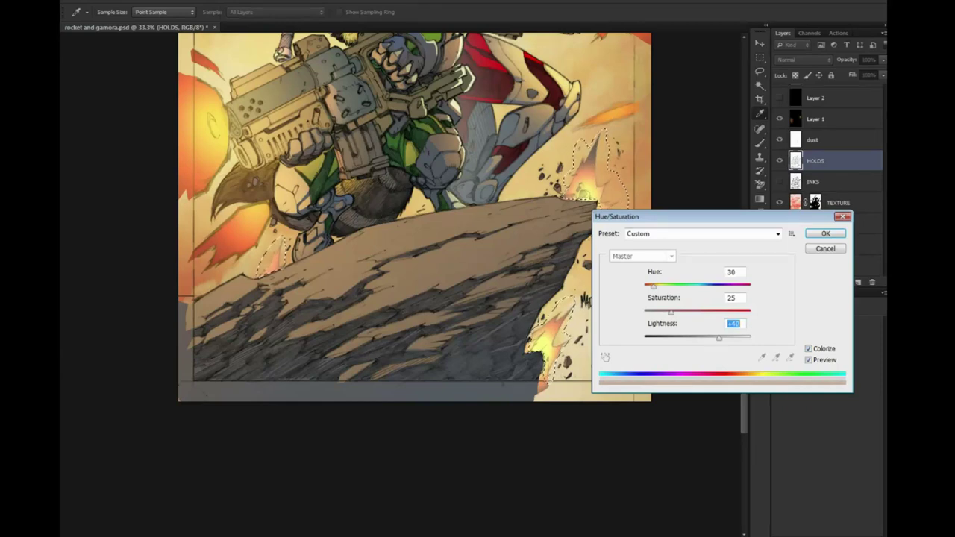
key(shift+Tab)
key(shift+Up)
key(shift+Up)
key(shift+Up)
key(Tab)
key(Down)
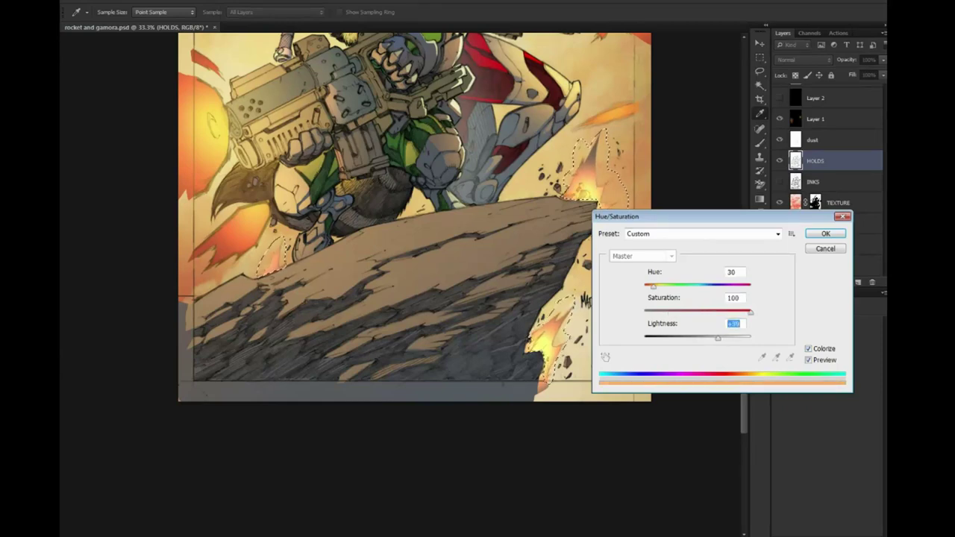
key(Tab)
key(Tab)
key(Tab)
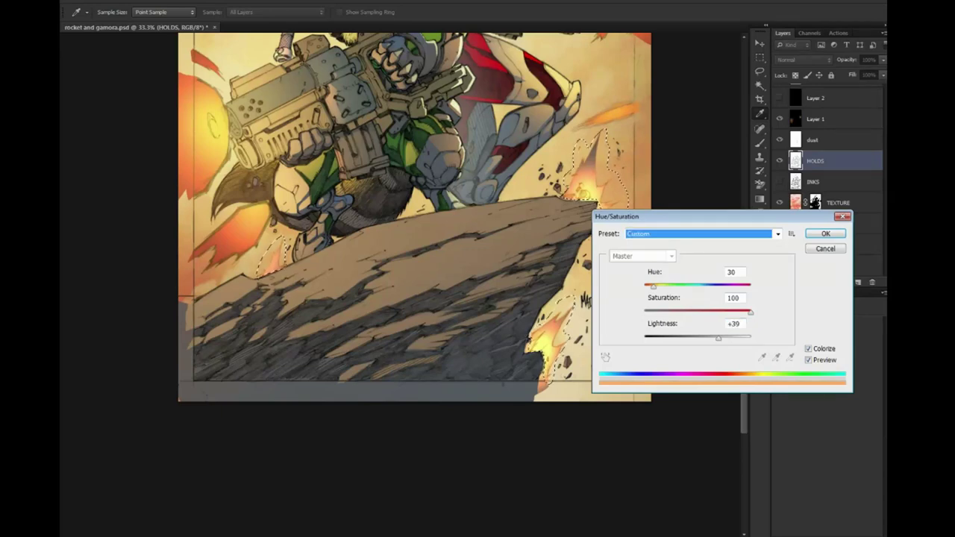
key(Return)
key(ctrl+d)
Magic-wand the rock area on the BIG FLATS layer
key(z)
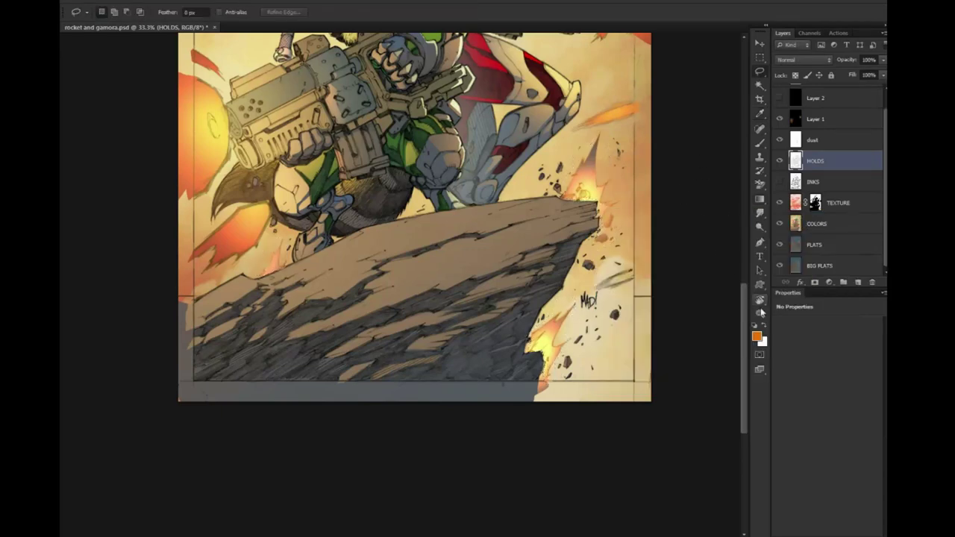
alt+click(619, 312)
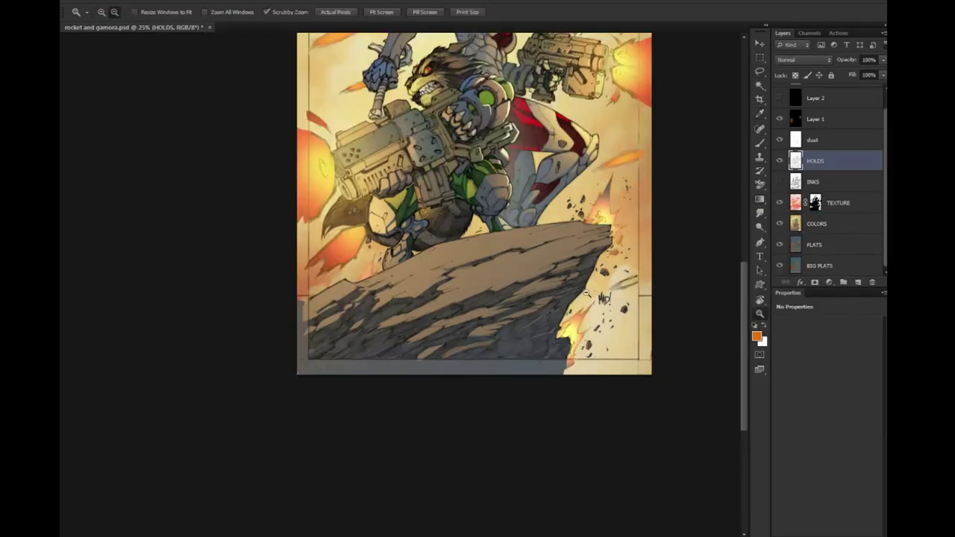
alt+click(489, 264)
click(418, 389)
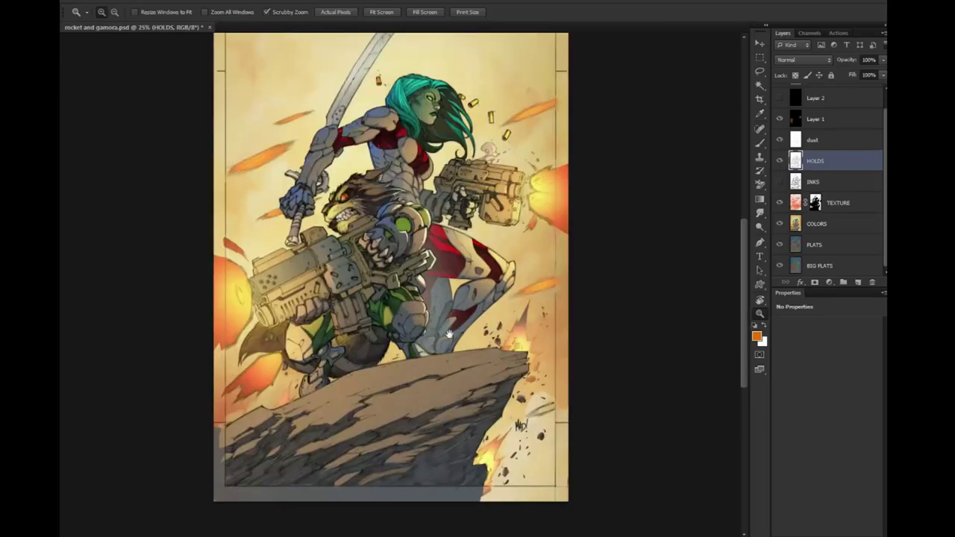
drag(418, 389, 447, 308)
click(760, 84)
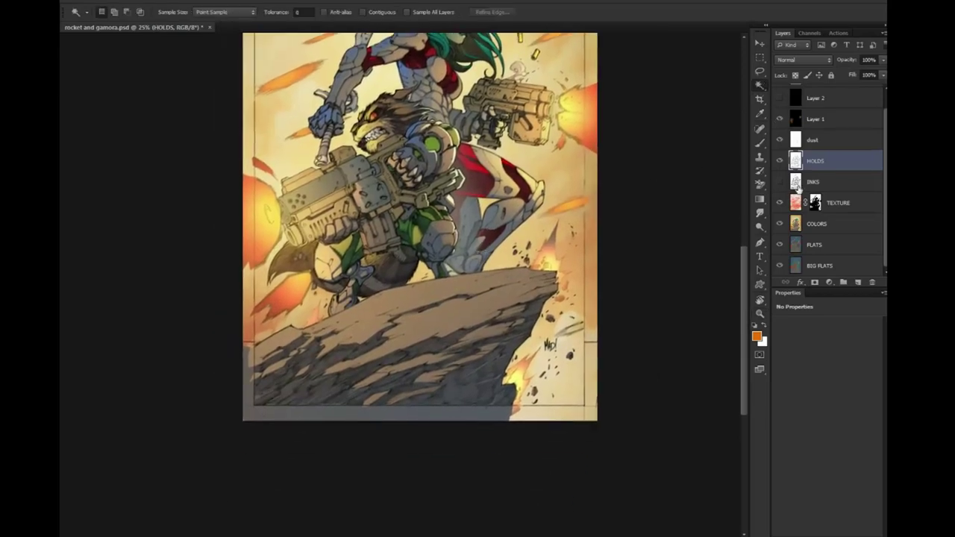
click(817, 265)
click(378, 315)
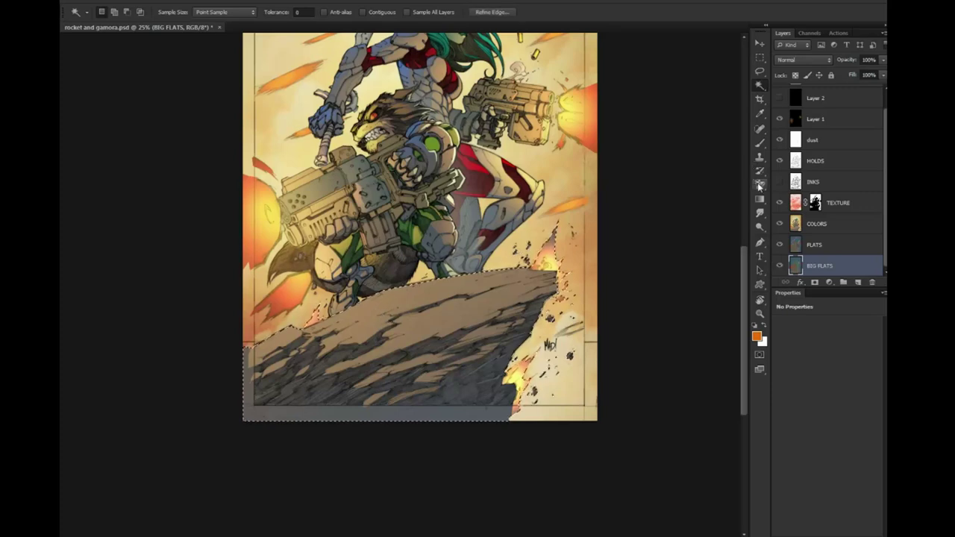
Set up a Color Dodge brush at 15% opacity, size 970, on COLORS
key(b)
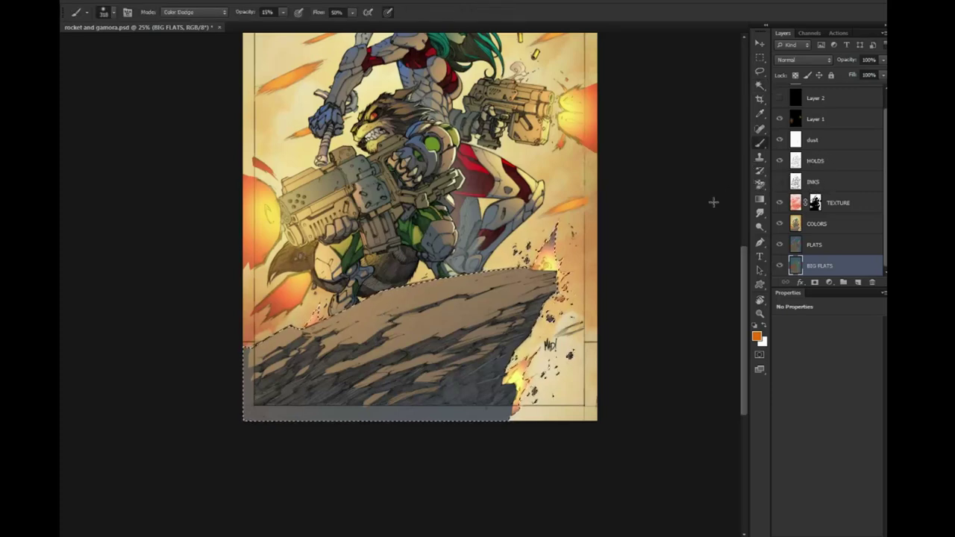
click(818, 224)
key(bracketleft)
key(bracketleft)
key(bracketleft)
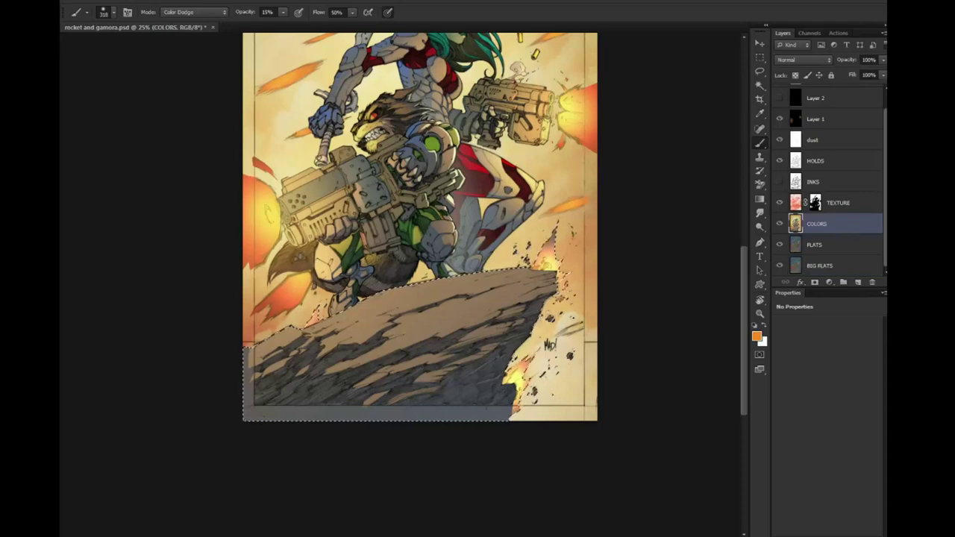
key(3)
key(1)
key(shift+minus)
key(shift+plus)
key(1)
key(5)
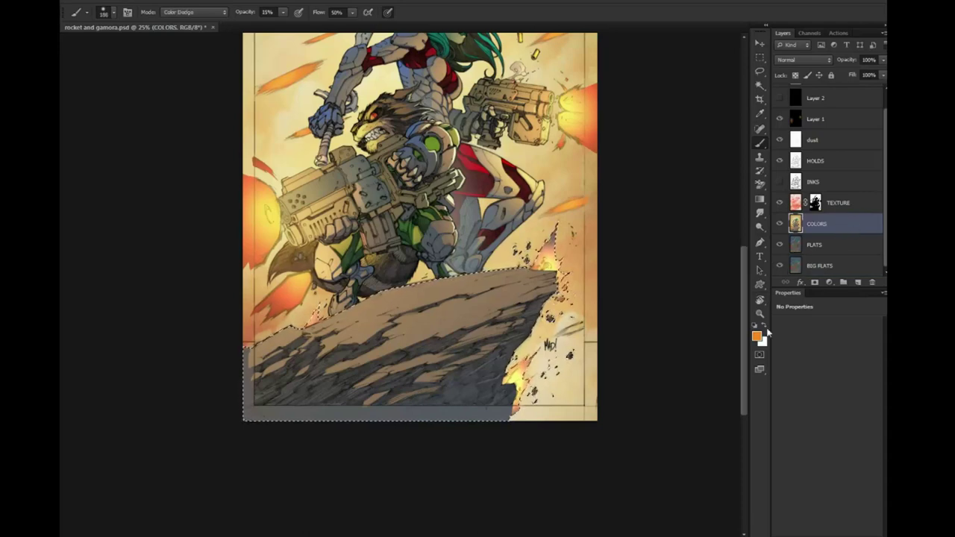
key(bracketright)
key(bracketright)
key(bracketright)
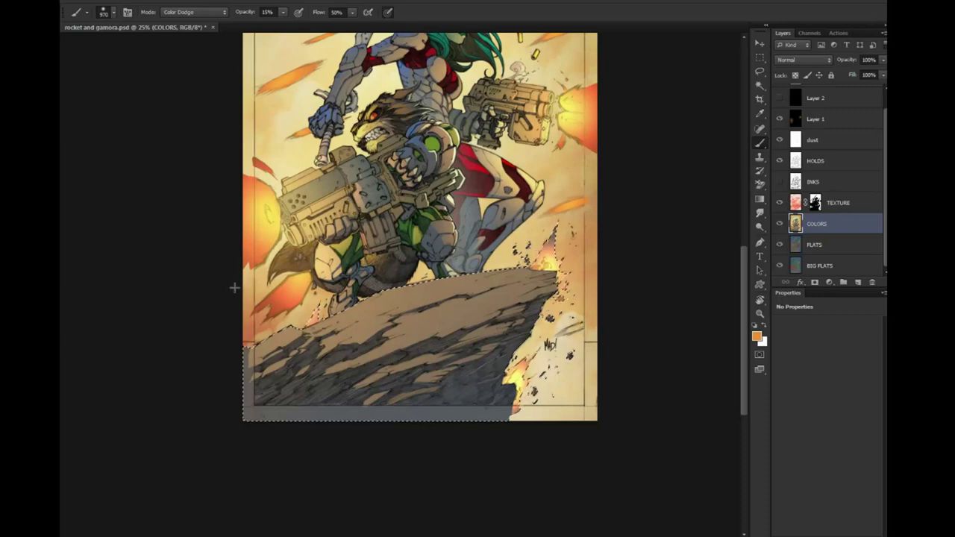
Dab dodge highlights onto the lower-left rock, deselect, and zoom out to the cover
click(243, 359)
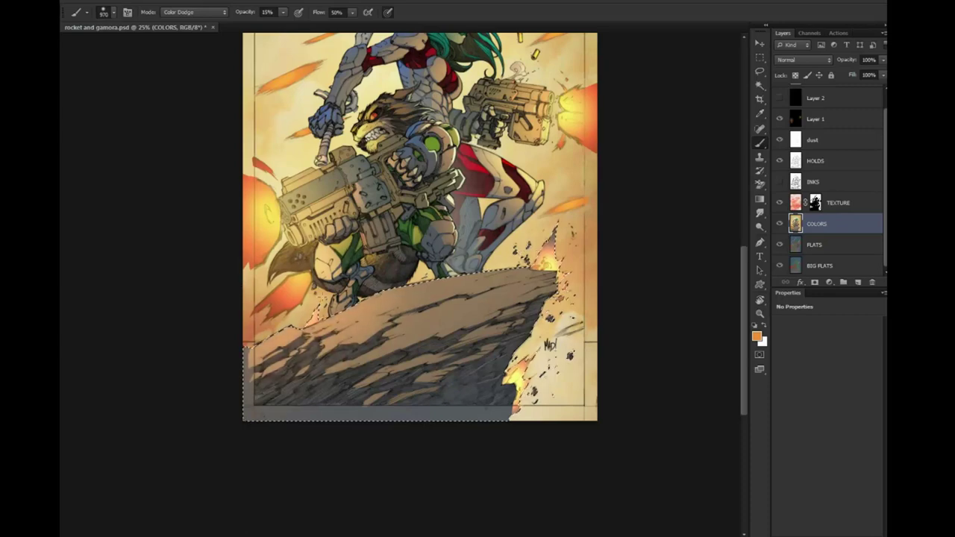
click(246, 350)
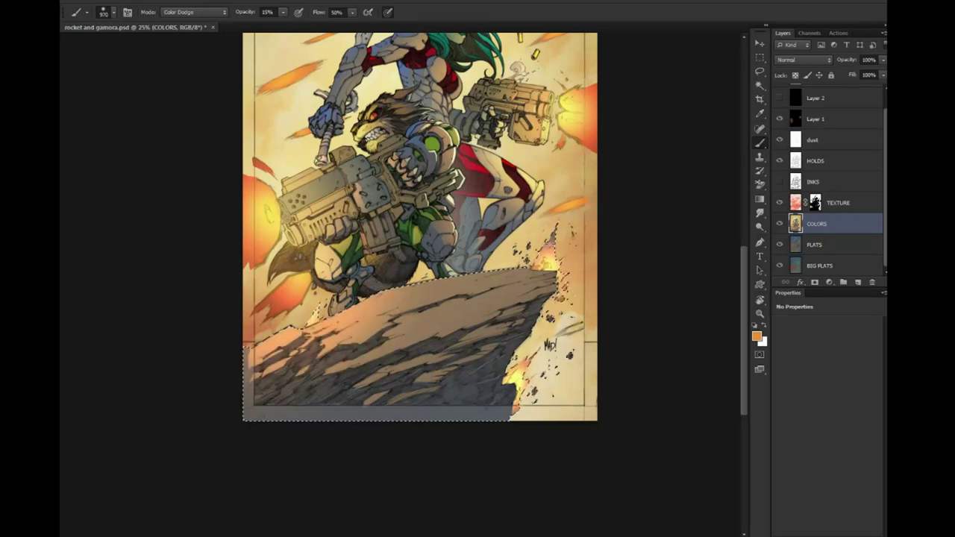
key(l)
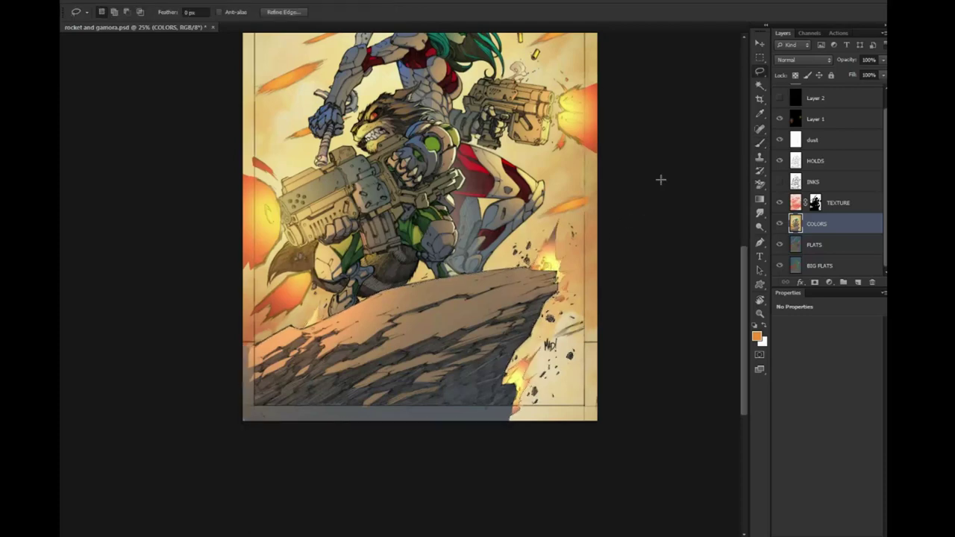
key(ctrl+d)
key(z)
alt+click(595, 326)
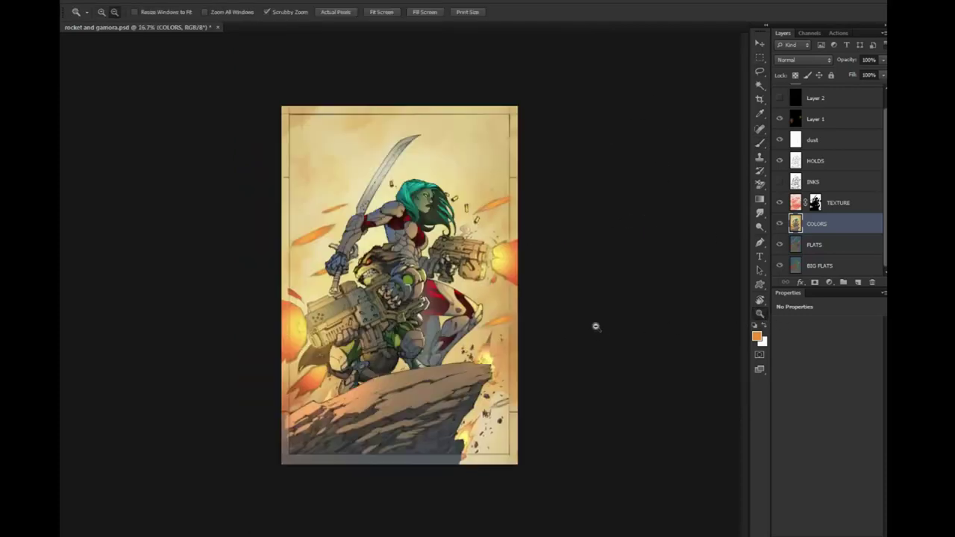
alt+click(478, 310)
click(412, 334)
Check Layer 4's contents and delete Layer 4
drag(885, 131, 882, 89)
click(780, 94)
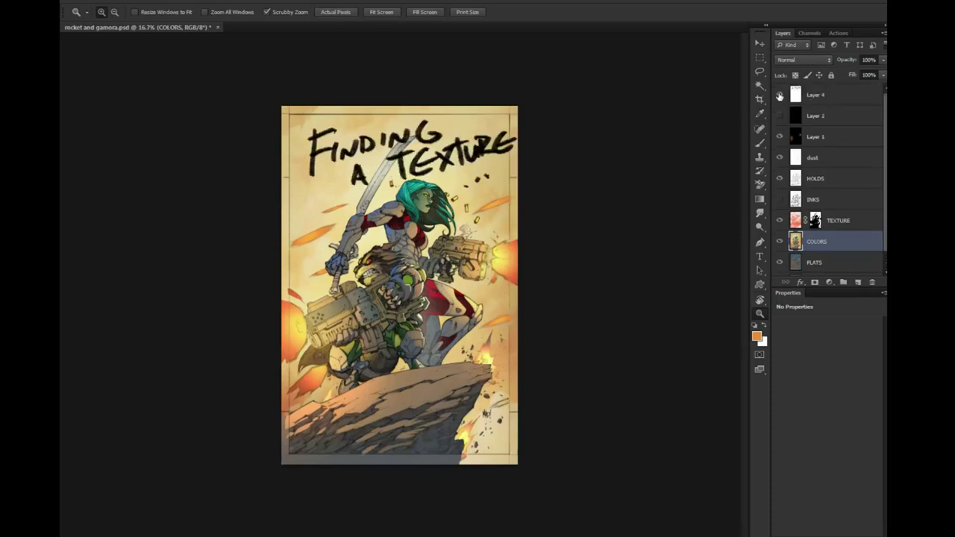
right_click(828, 97)
click(866, 145)
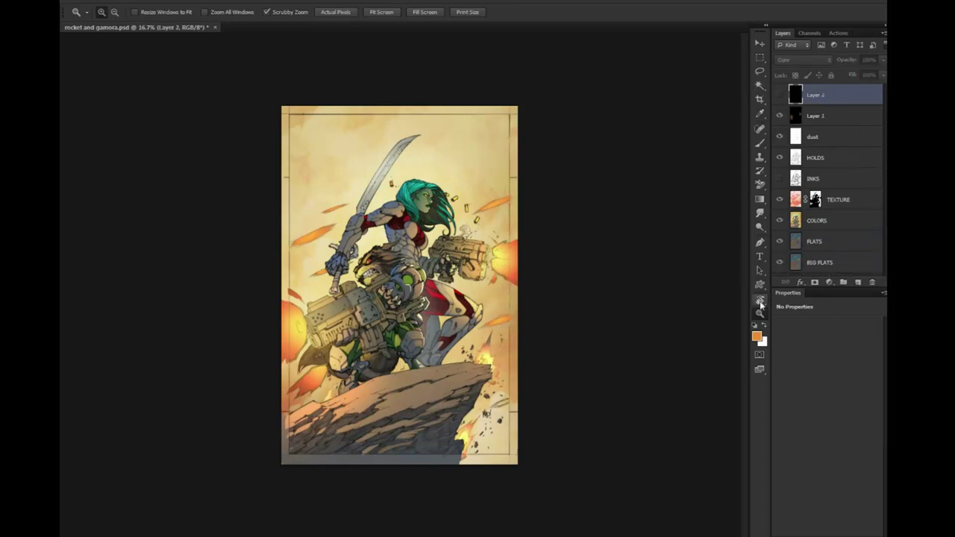
click(490, 315)
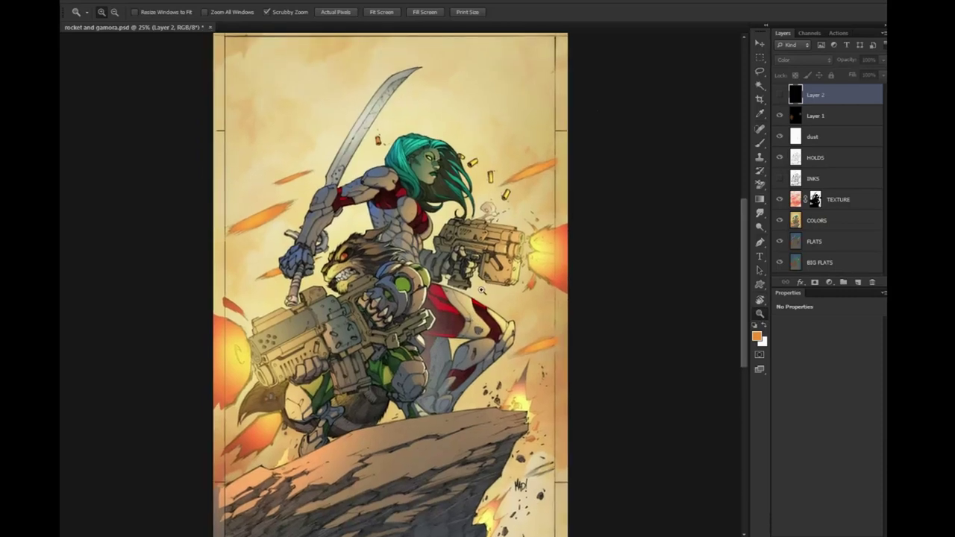
alt+click(475, 267)
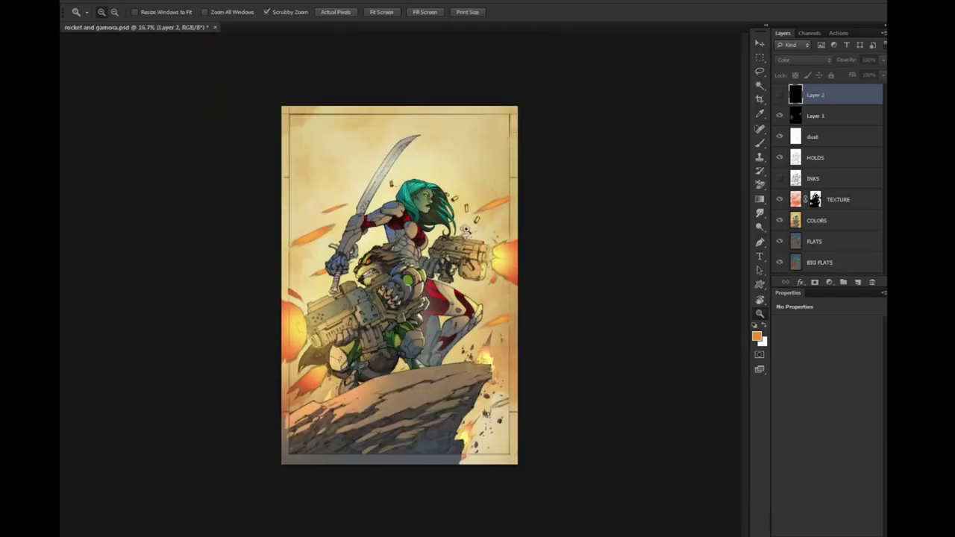
Magic-wand the figure regions on FLATS and target the TEXTURE layer
click(760, 86)
click(821, 261)
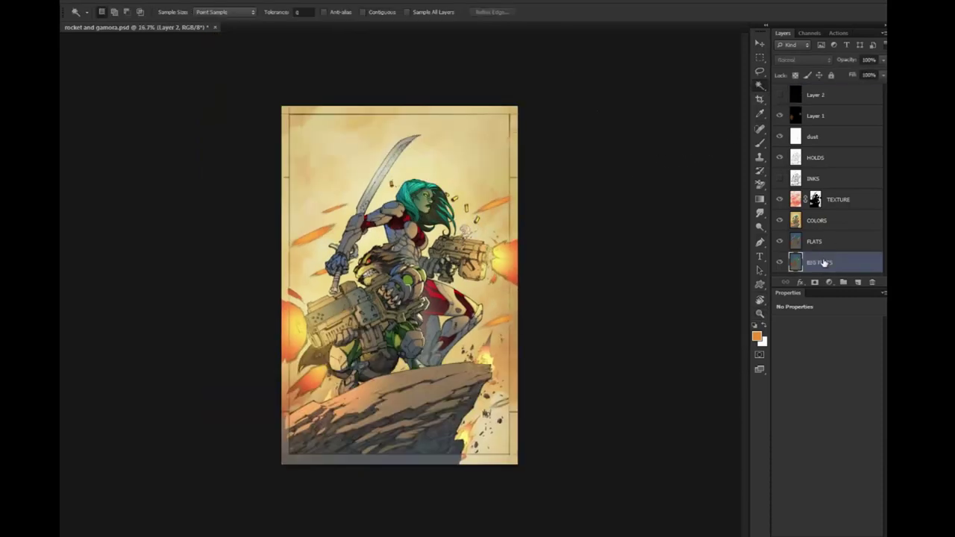
click(818, 242)
click(514, 196)
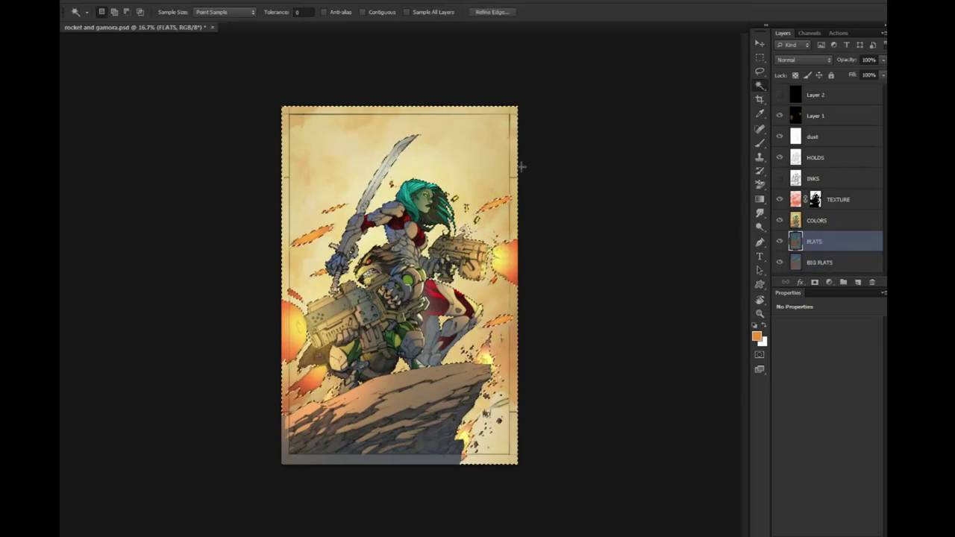
click(824, 214)
click(827, 201)
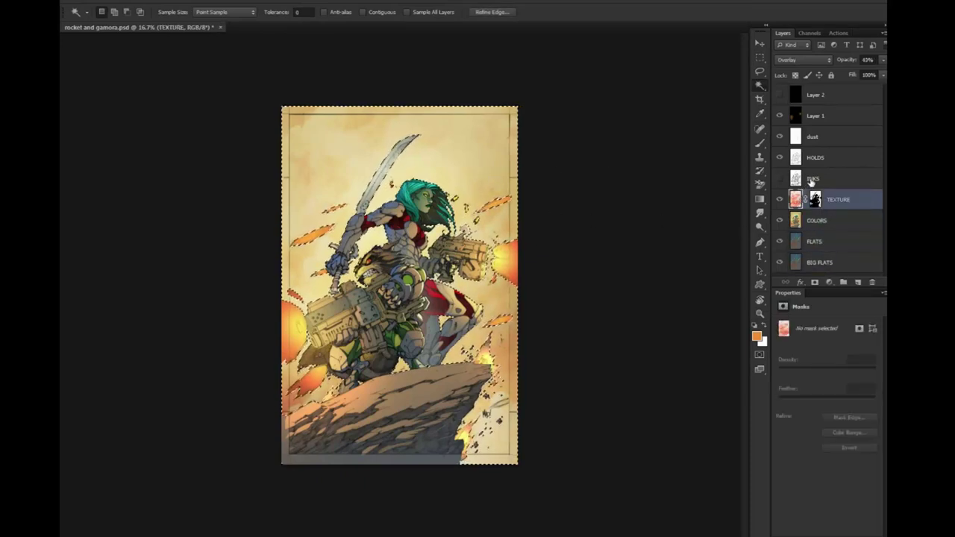
Set TEXTURE's Hue/Saturation to Saturation -100 in the selection, then deselect
key(ctrl+u)
key(Tab)
text(-100)
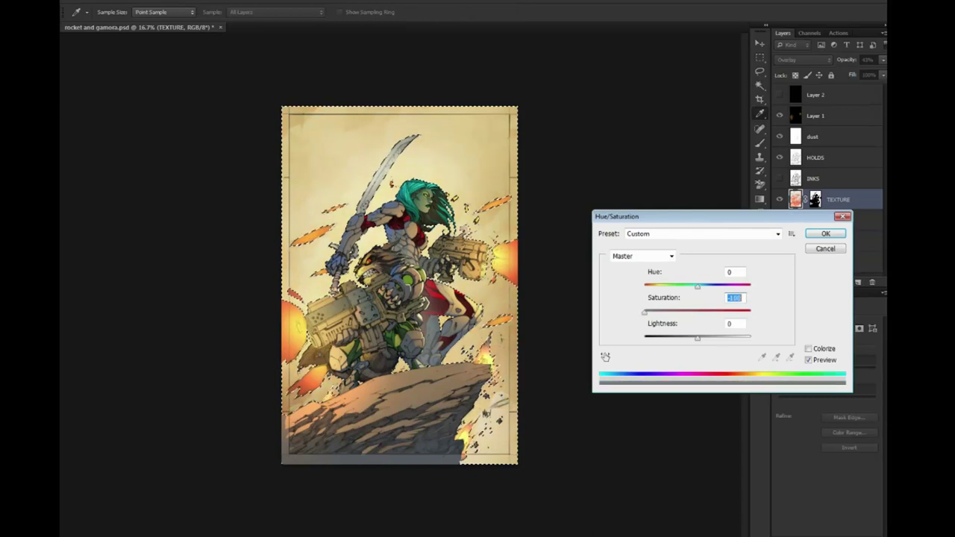
key(Return)
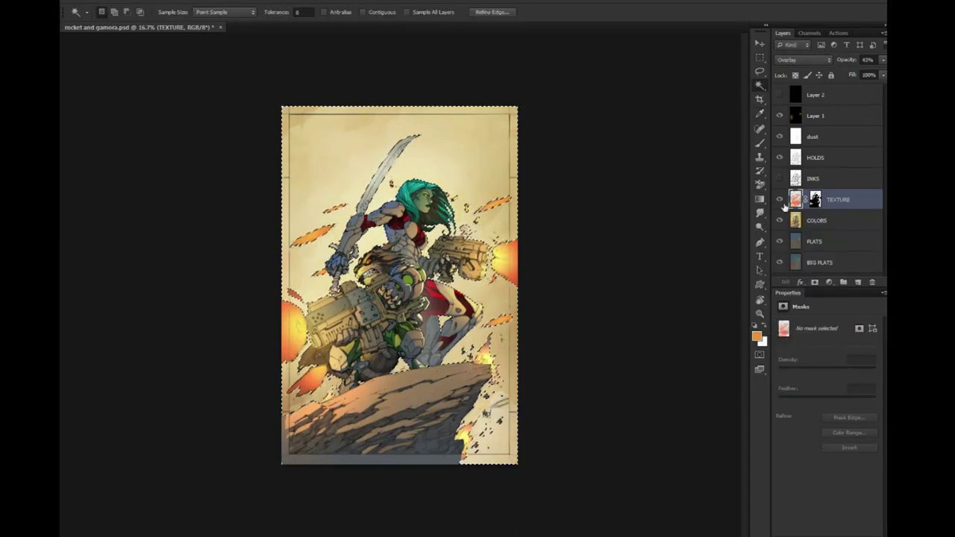
key(ctrl+d)
key(l)
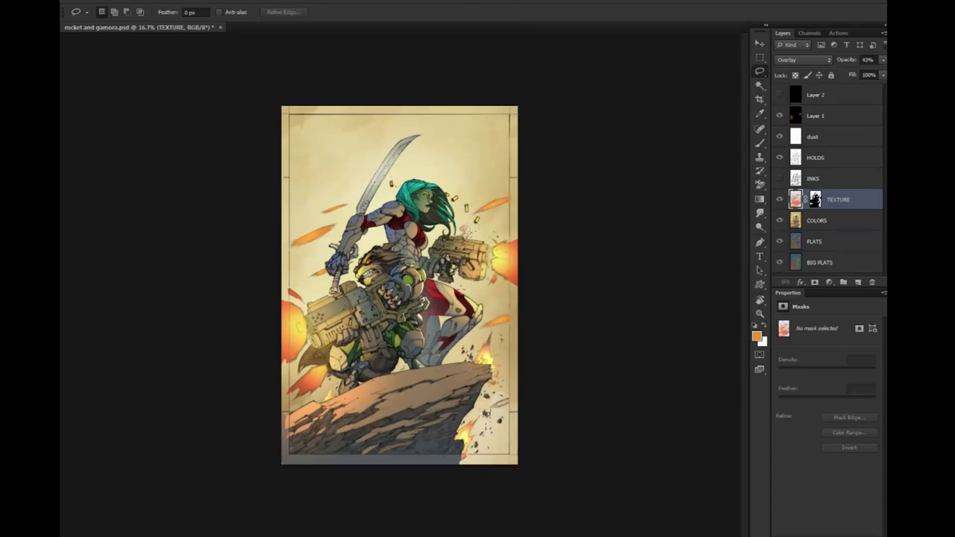
Toggle the dust layer and Layer 1 to compare, then zoom in on Rocket and Gamora
click(820, 116)
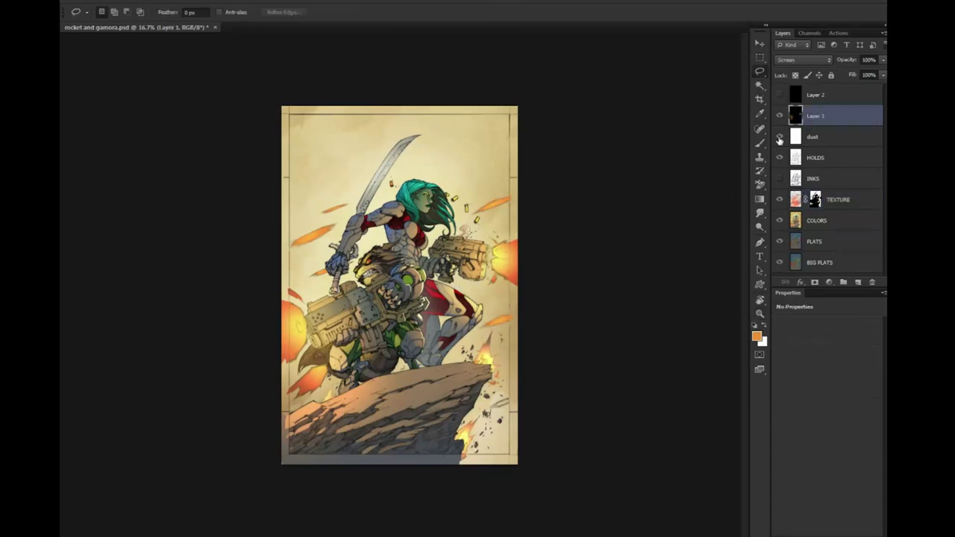
click(779, 137)
click(779, 115)
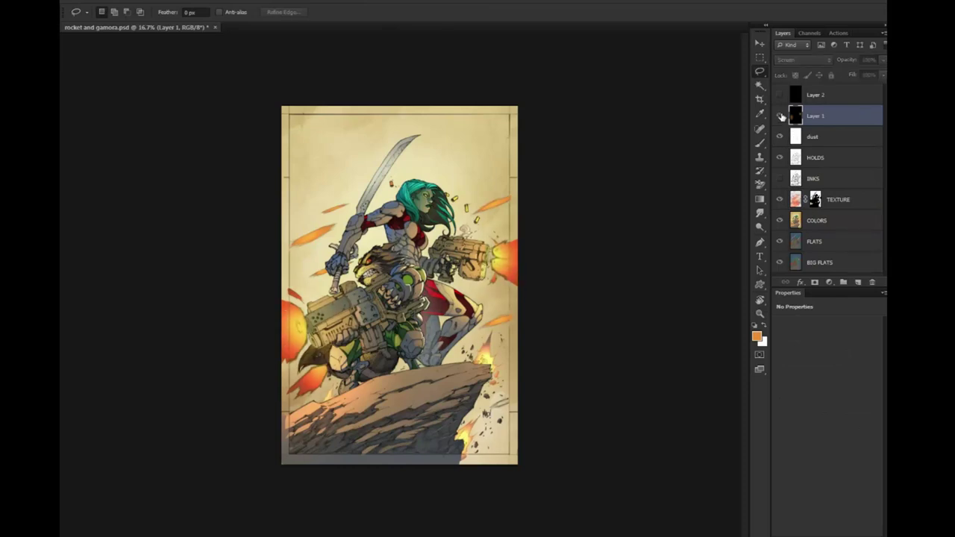
key(z)
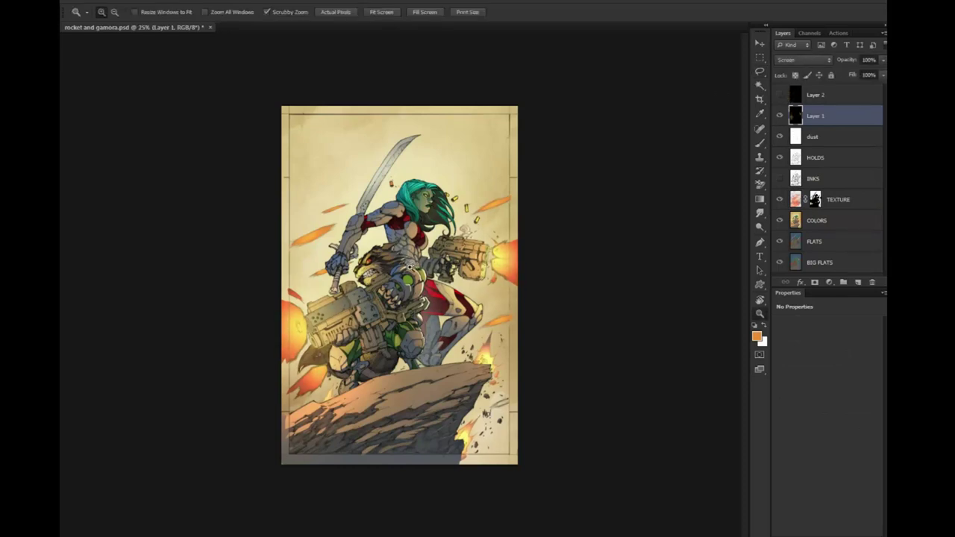
click(406, 248)
drag(389, 274, 416, 234)
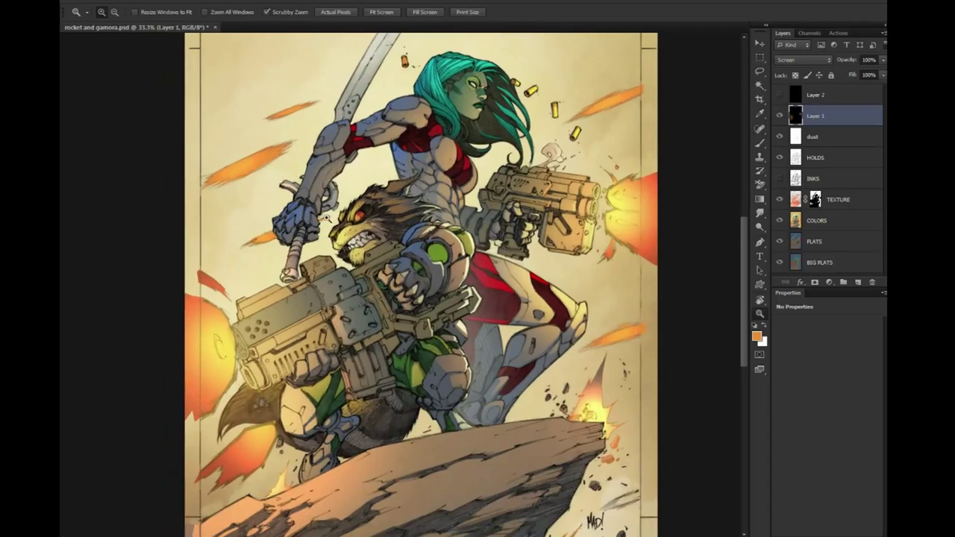
click(313, 228)
drag(304, 246, 346, 191)
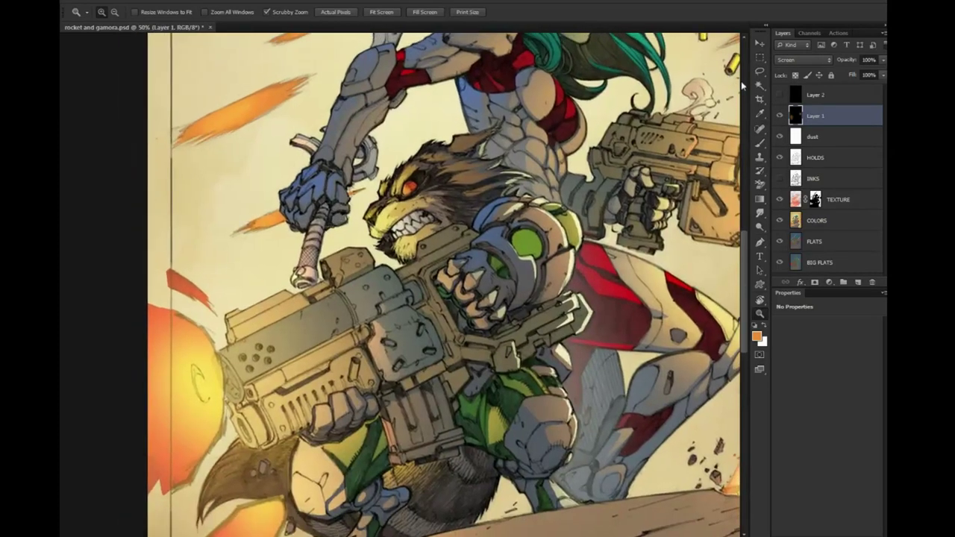
Magic-wand Gamora's regions on FLATS and copy them from COLORS to a new layer
click(760, 85)
click(830, 246)
click(522, 189)
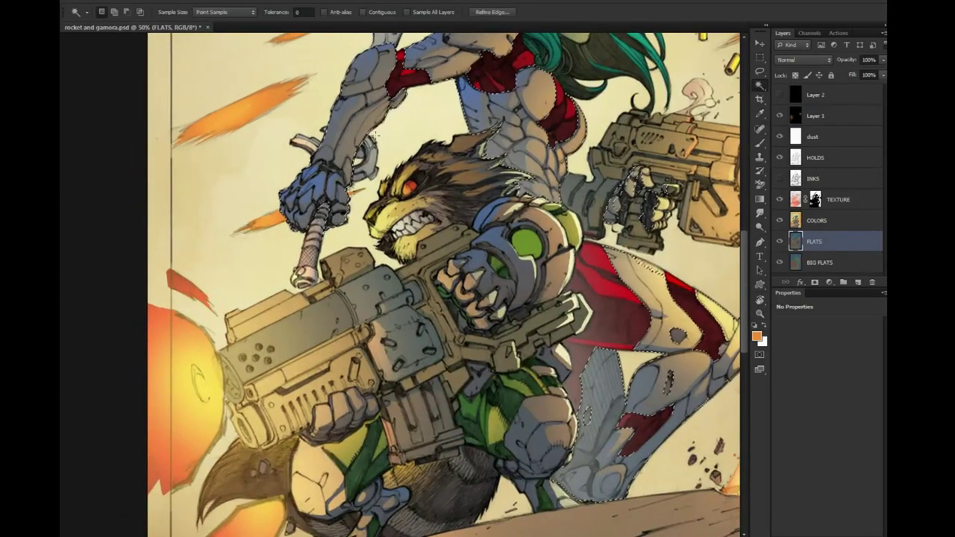
click(817, 220)
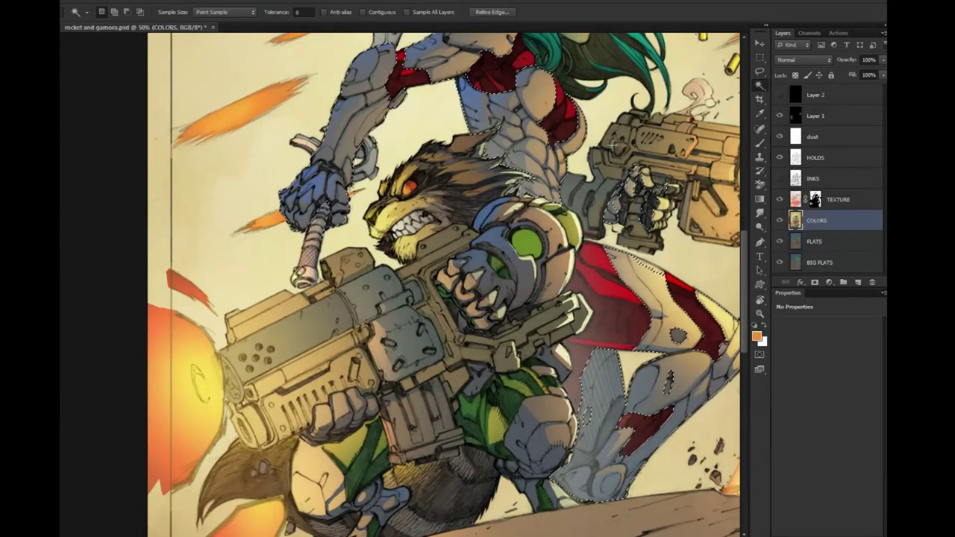
key(ctrl+j)
Lasso a loose area around the gripping hand and size the dodge brush
key(l)
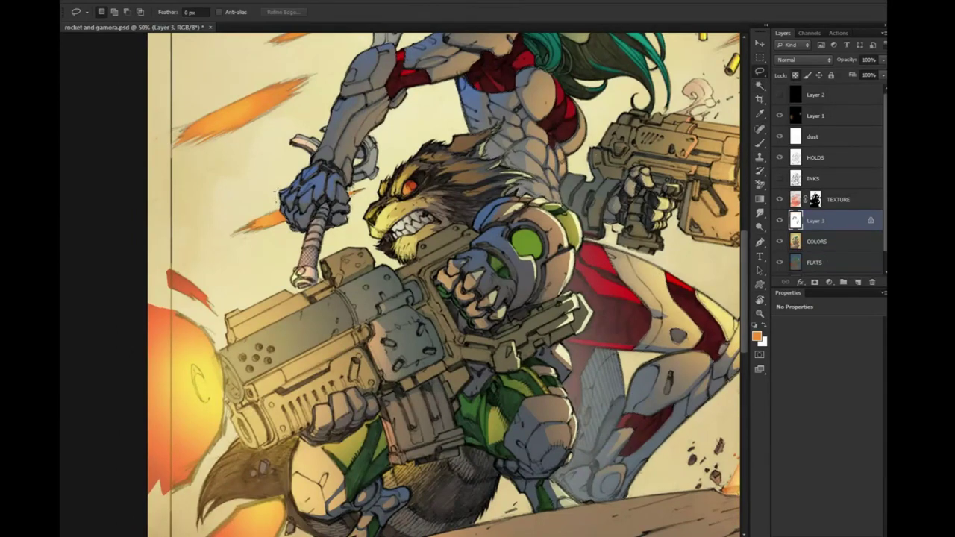
drag(303, 202, 306, 203)
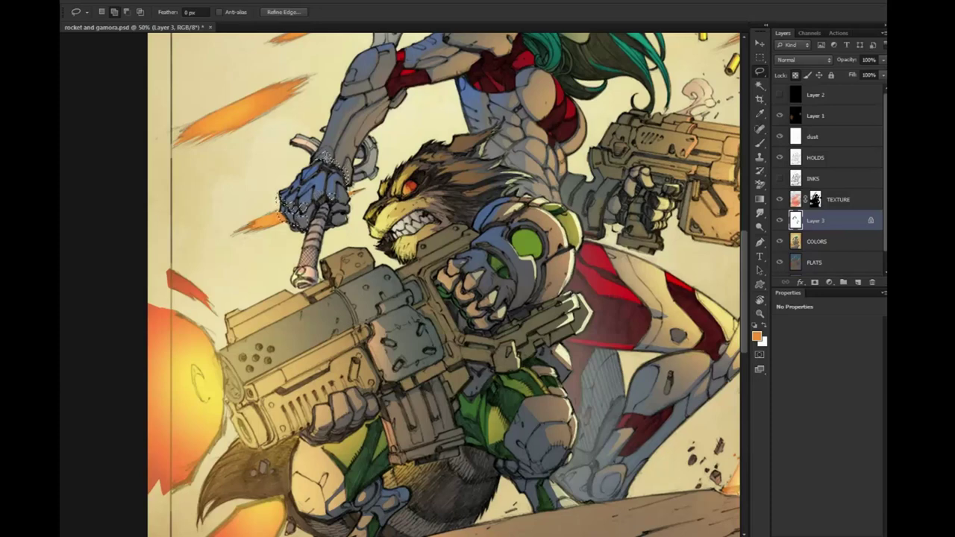
key(b)
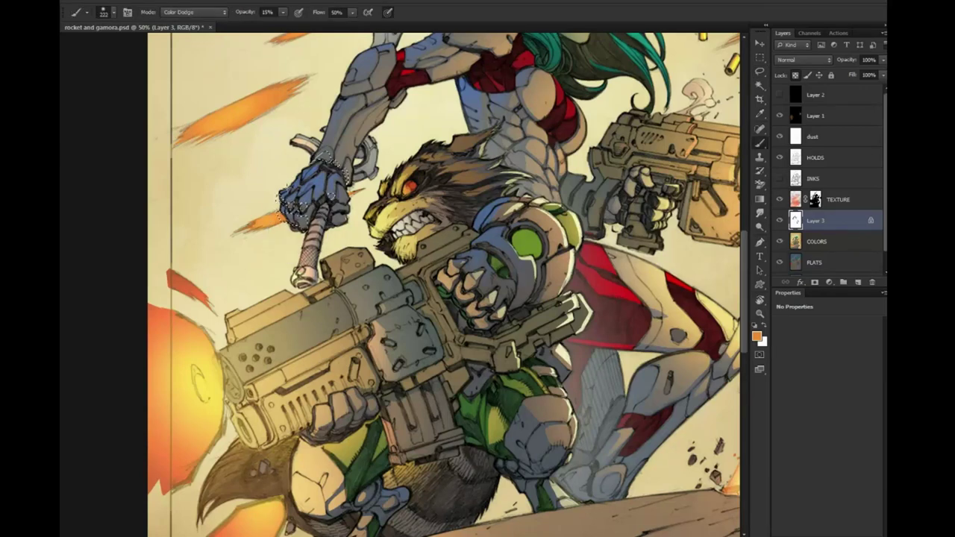
key(bracketright)
key(bracketright)
key(bracketright)
key(bracketleft)
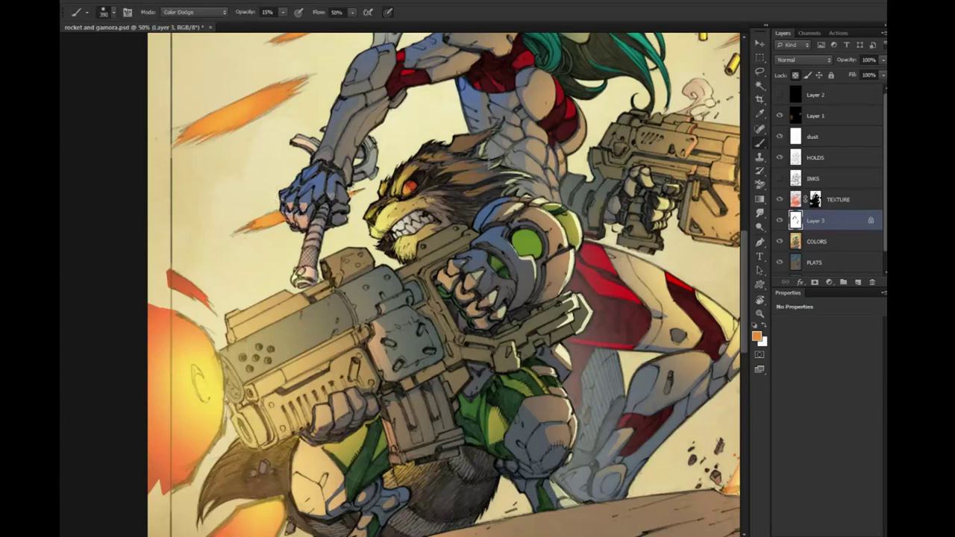
drag(469, 213, 389, 264)
Zoom out to the whole cover and merge Layer 3 down into COLORS
click(760, 313)
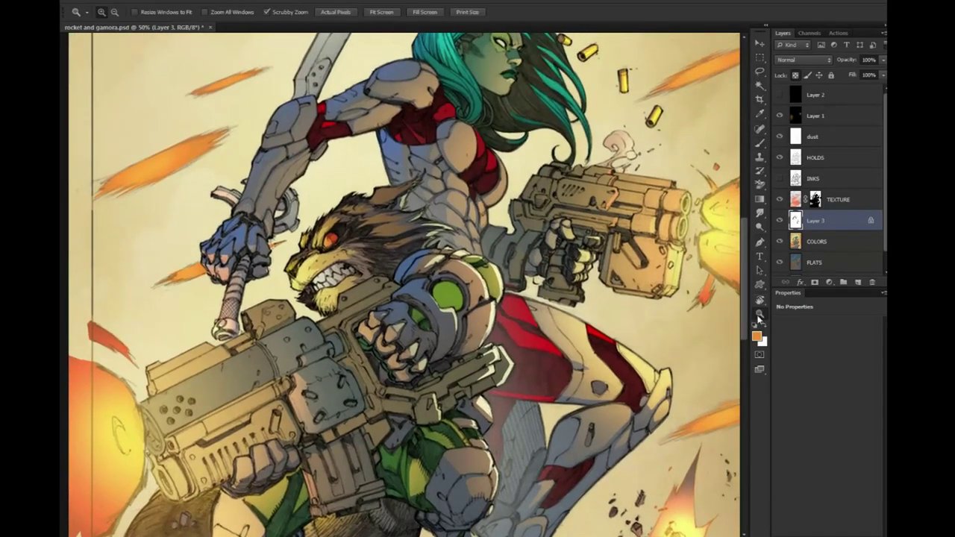
alt+click(471, 227)
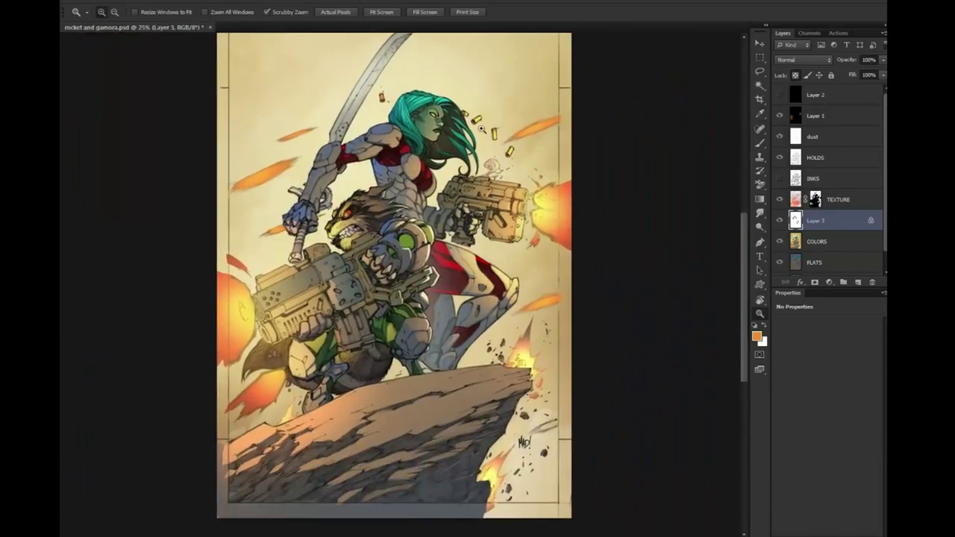
alt+click(440, 249)
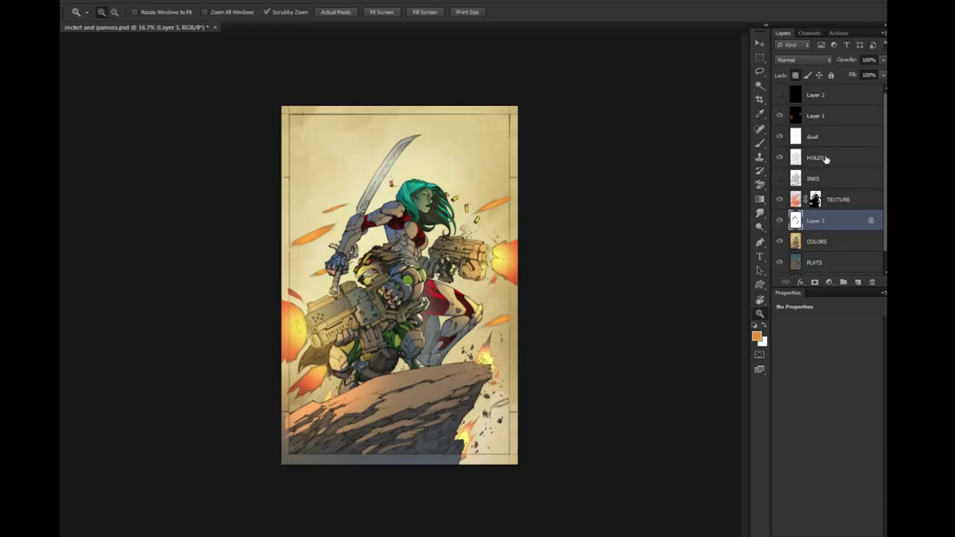
click(815, 241)
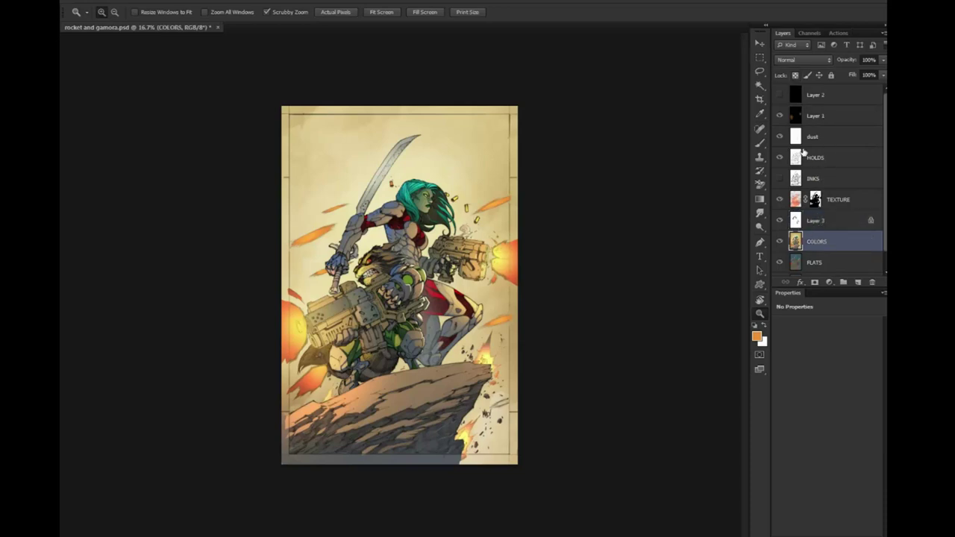
right_click(819, 222)
click(858, 417)
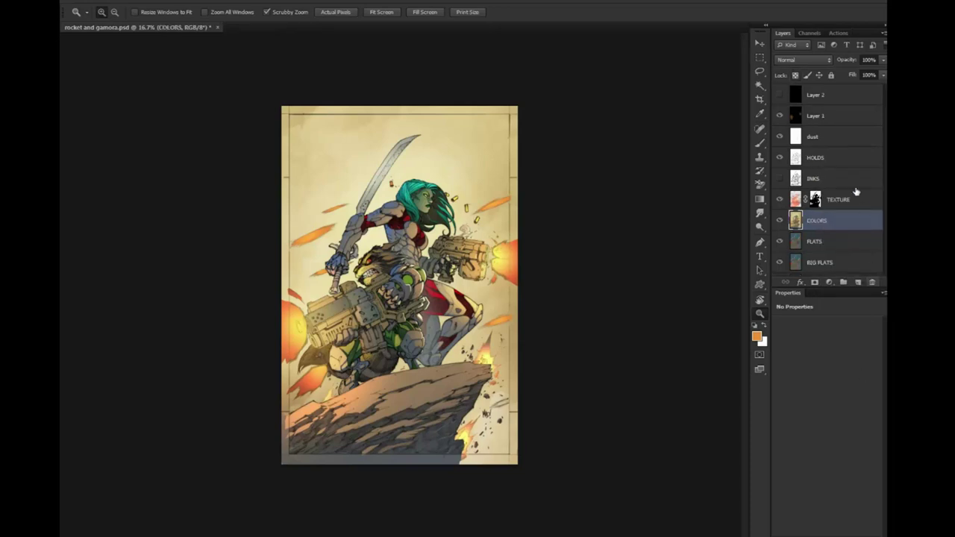
Magic-wand the background on FLATS and copy it to a new layer
click(759, 84)
click(814, 241)
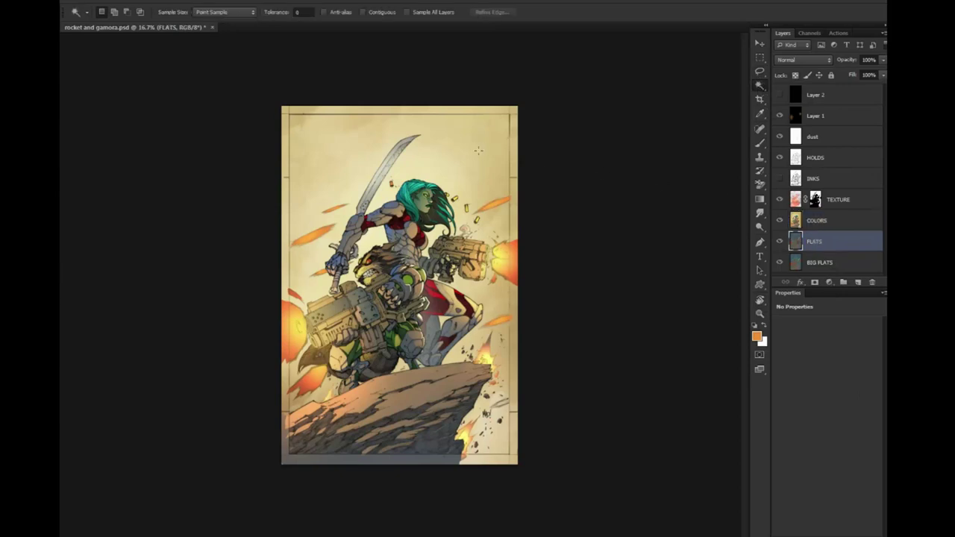
click(479, 151)
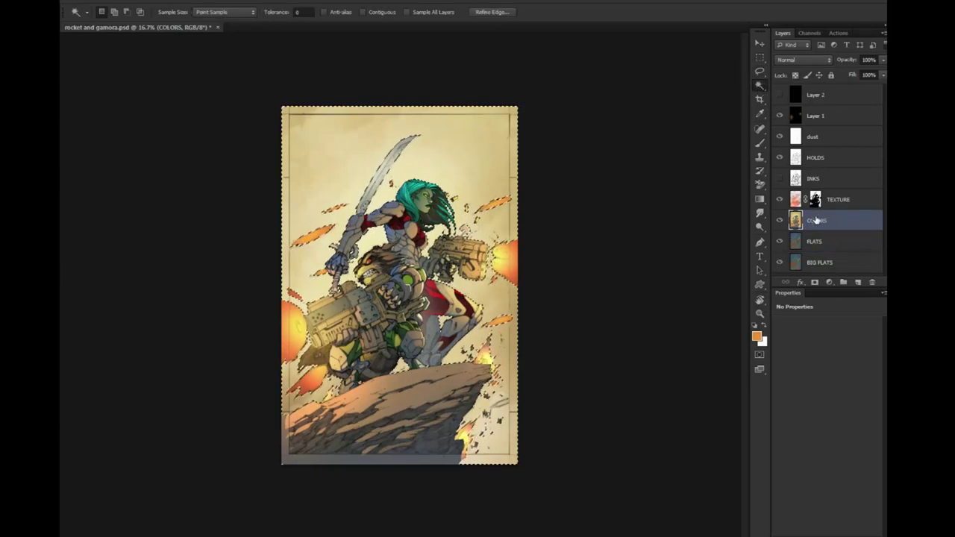
key(ctrl+j)
Turn on Colorize in Hue/Saturation and raise the hue from 109 toward blue
key(ctrl+u)
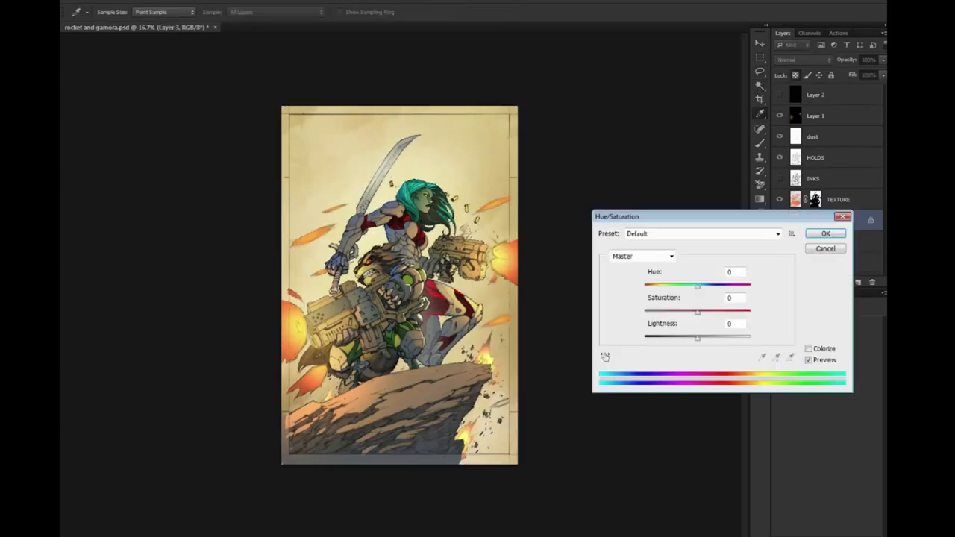
click(808, 349)
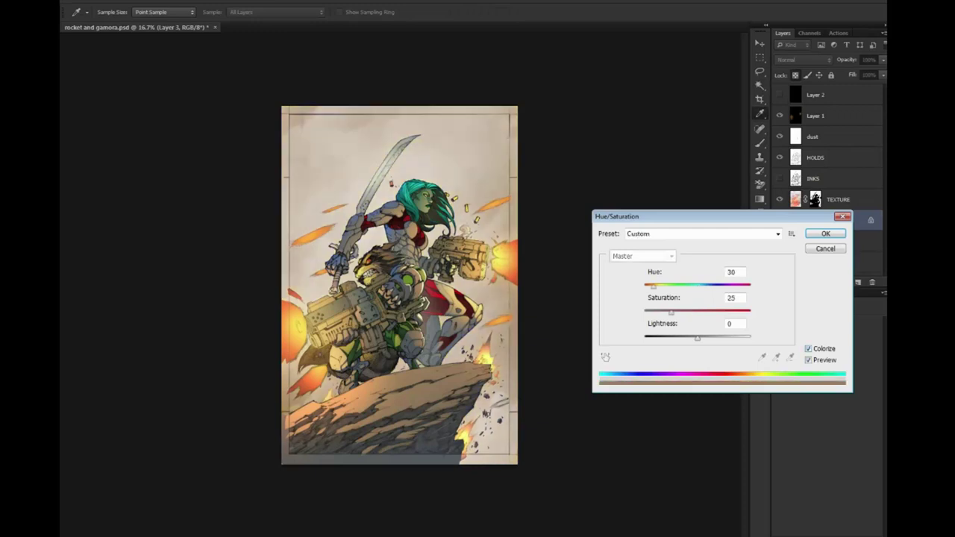
drag(634, 217, 603, 209)
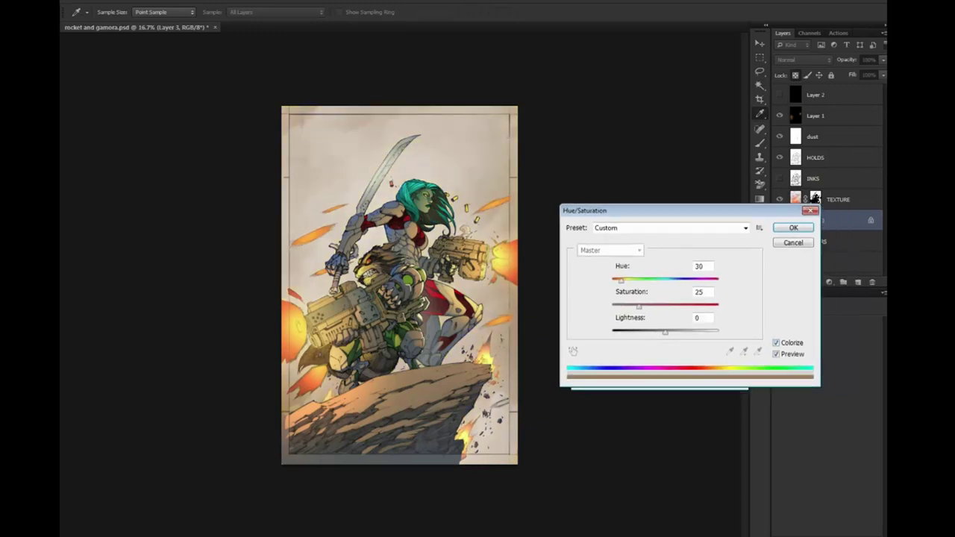
double_click(731, 272)
text(109)
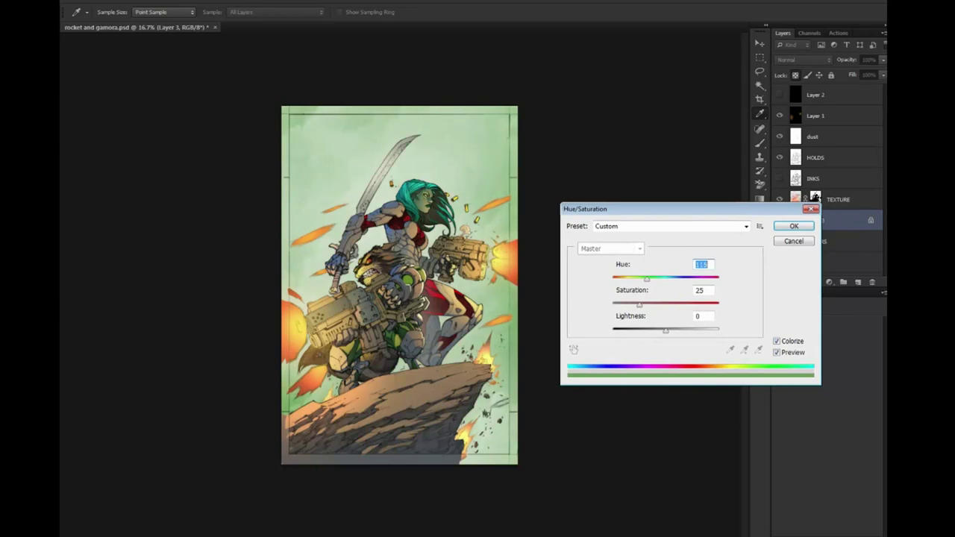
key(shift+Up)
key(shift+Up)
key(shift+Up)
key(shift+Up)
key(shift+Up)
key(shift+Up)
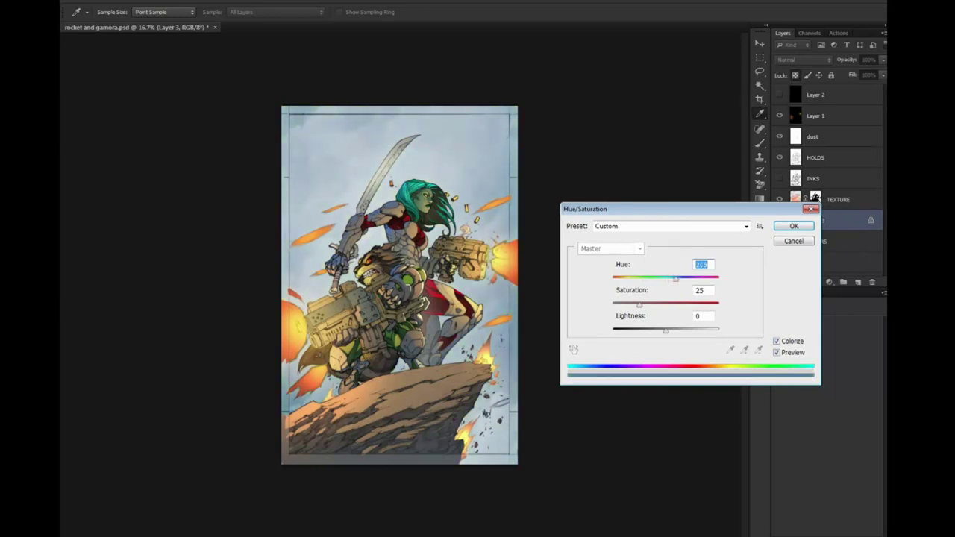
key(shift+Up)
key(shift+Up)
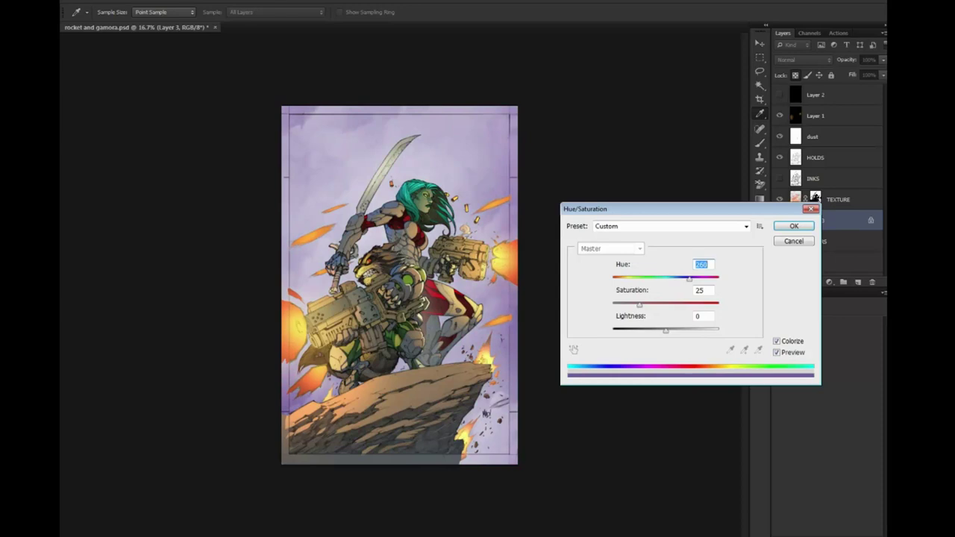
Finish the tint at hue 313, saturation 7 and lightness -10, and apply it
key(Tab)
key(shift+Down)
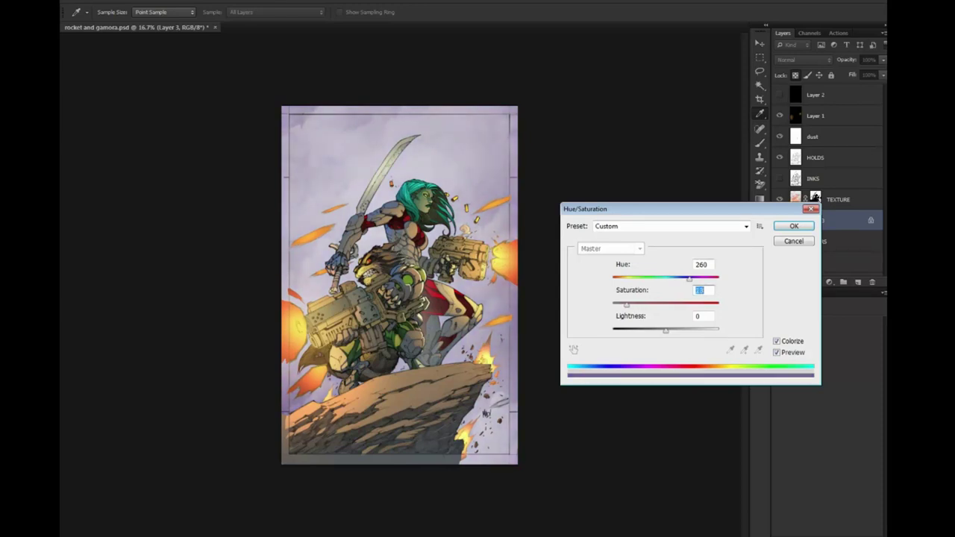
key(shift+Down)
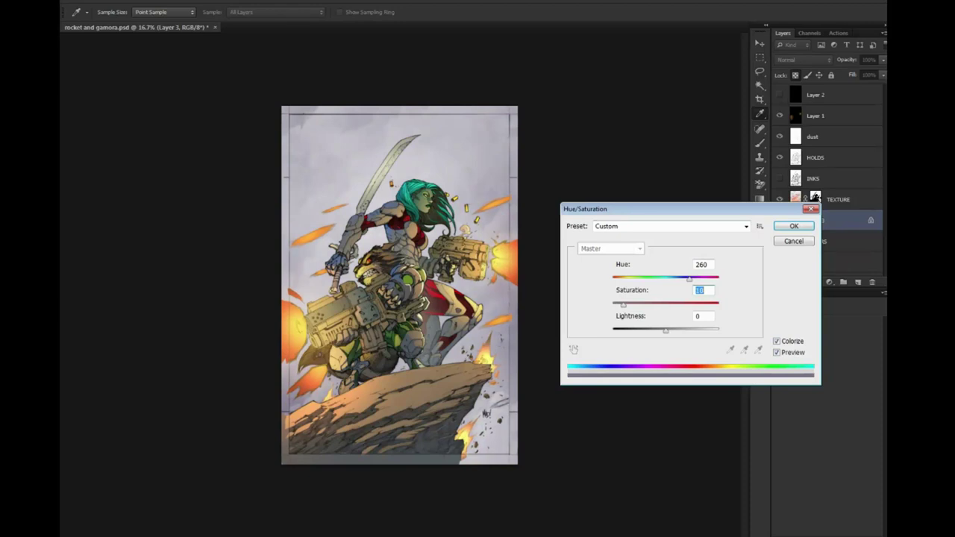
key(Down)
key(Down)
key(shift+Tab)
key(shift+Up)
key(Tab)
key(Tab)
key(shift+Down)
key(shift+Down)
key(Down)
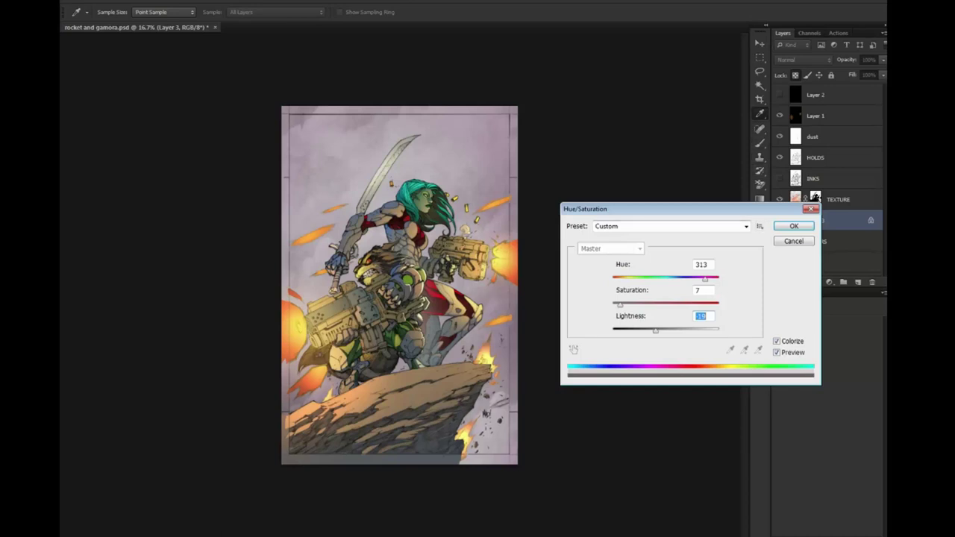
click(794, 225)
key(w)
key(g)
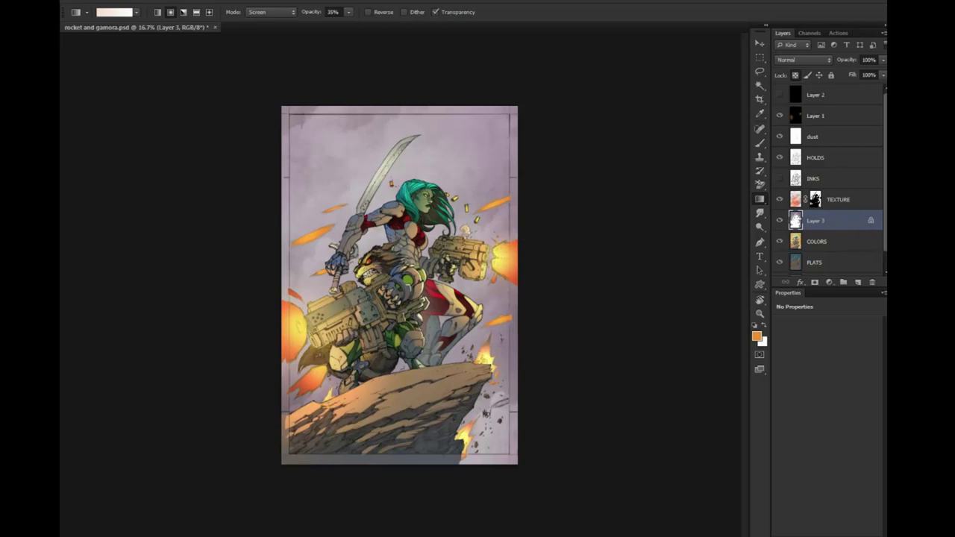
Lay a 35% Color-mode light peach gradient along the cover's left edge
click(270, 13)
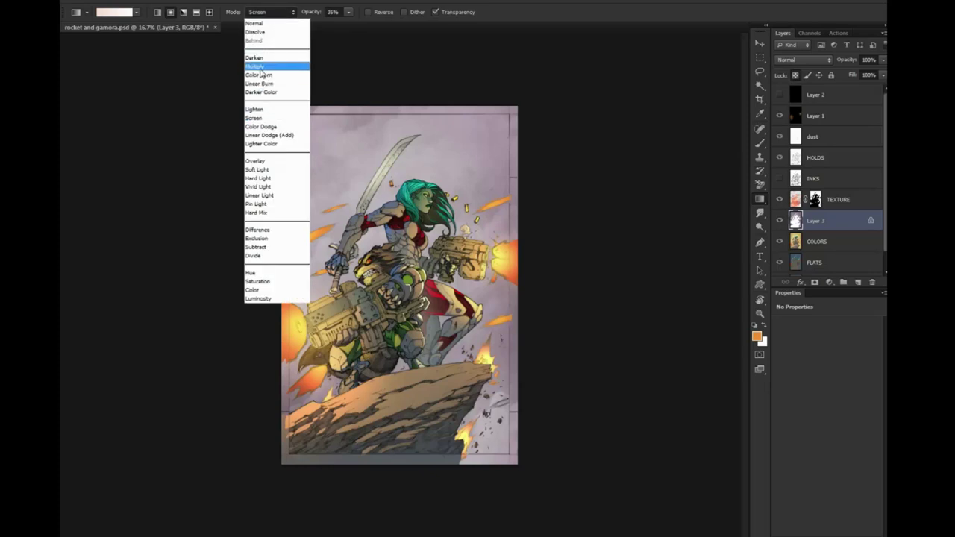
click(253, 289)
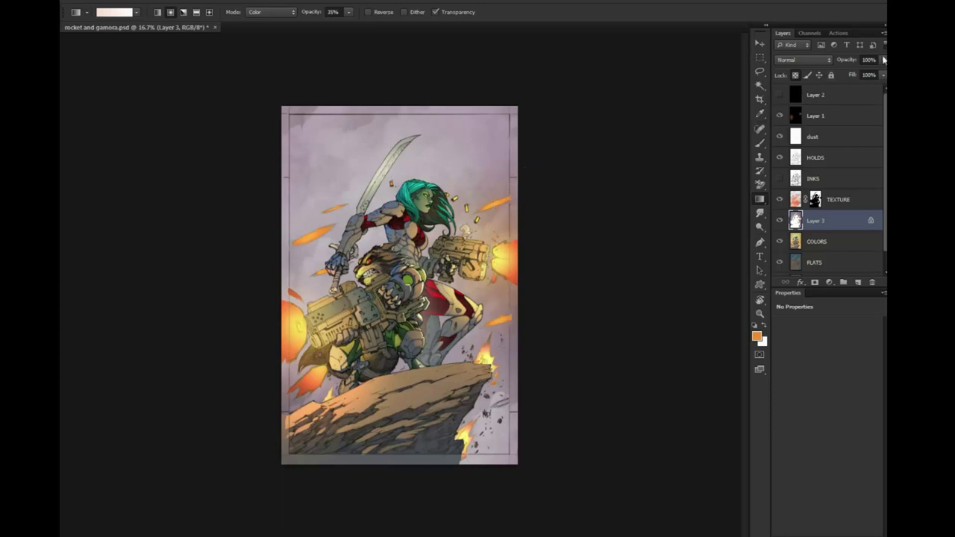
click(757, 337)
click(560, 175)
key(Return)
drag(296, 307, 294, 332)
key(l)
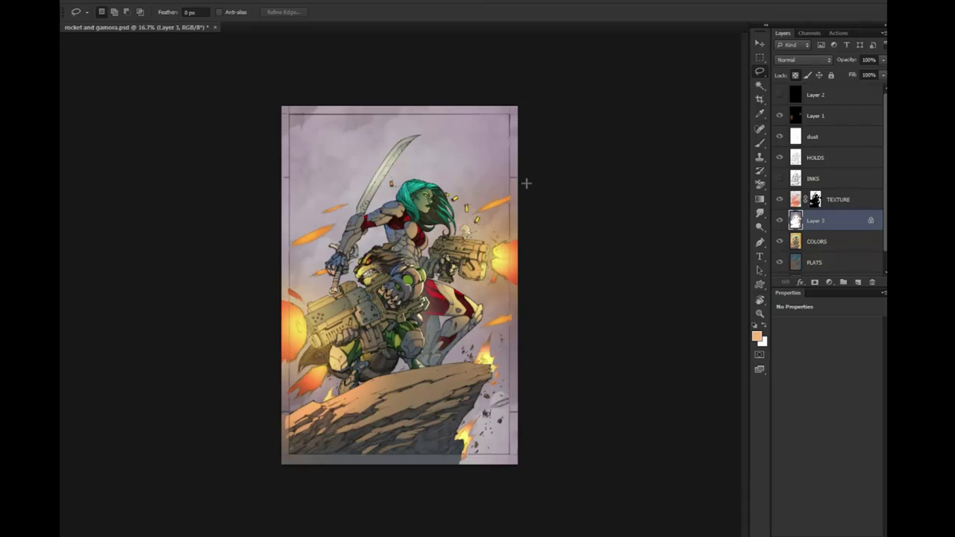
key(z)
key(ctrl+plus)
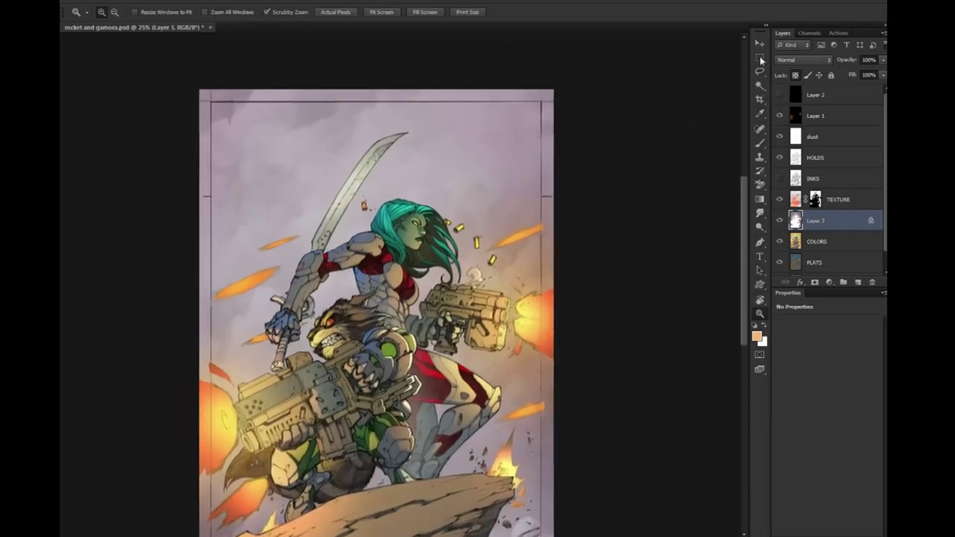
click(761, 59)
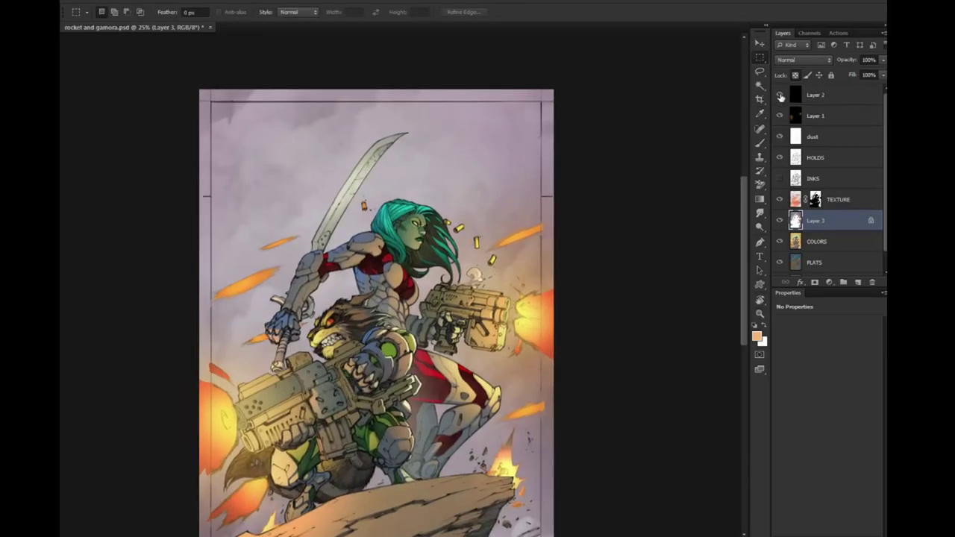
click(780, 95)
click(761, 313)
alt+click(541, 385)
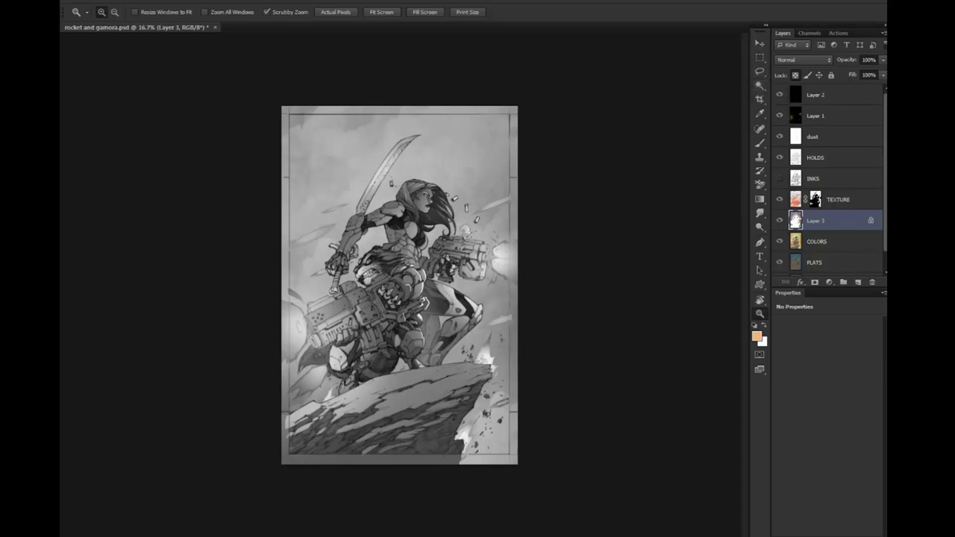
click(780, 95)
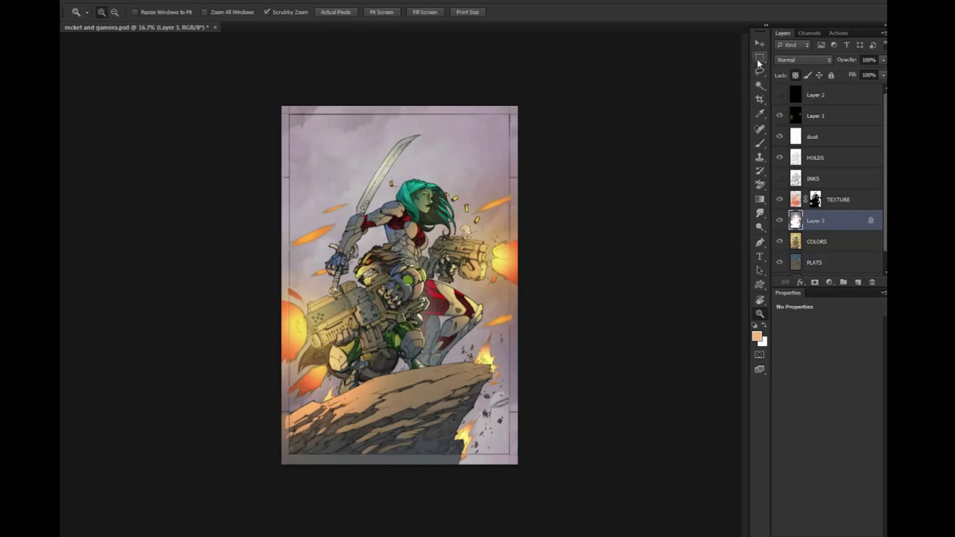
click(824, 97)
Add a Color-mode Layer 4, bucket-fill it purple and lower its opacity
click(858, 282)
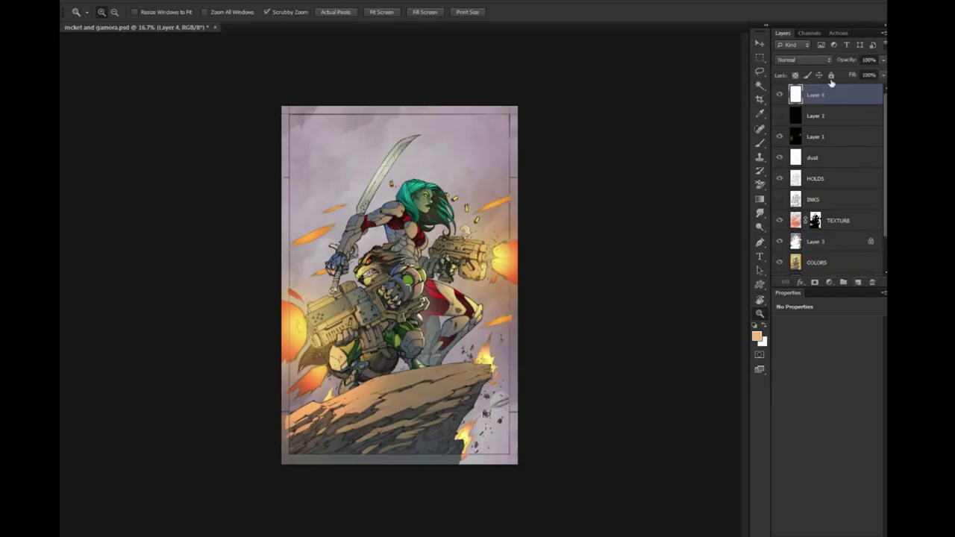
click(803, 60)
click(791, 329)
drag(760, 198, 806, 209)
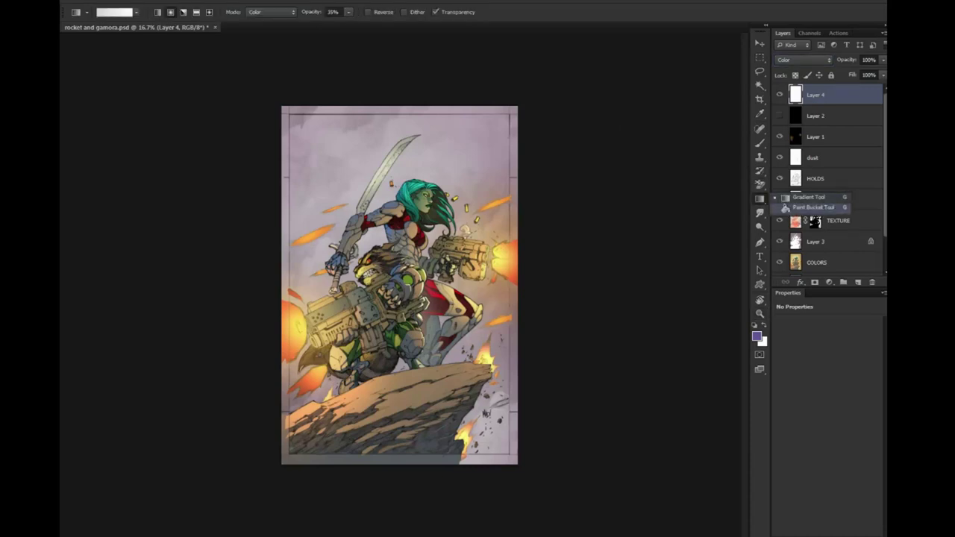
click(485, 181)
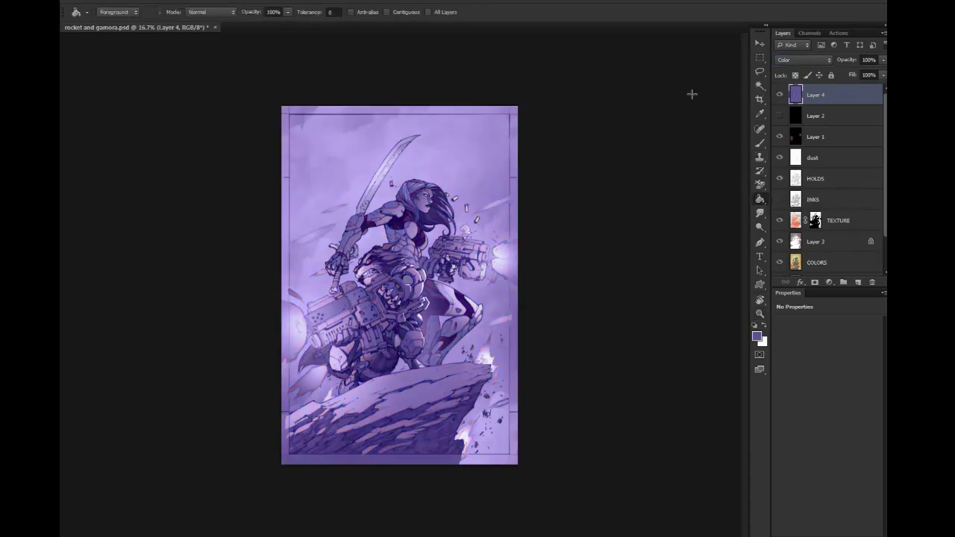
scroll(565, 210, up, 1)
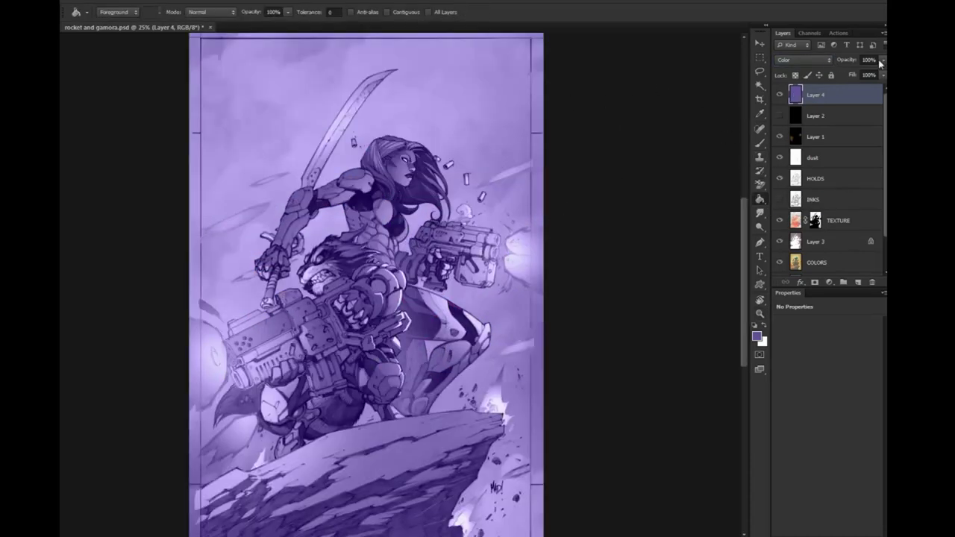
drag(883, 59, 875, 73)
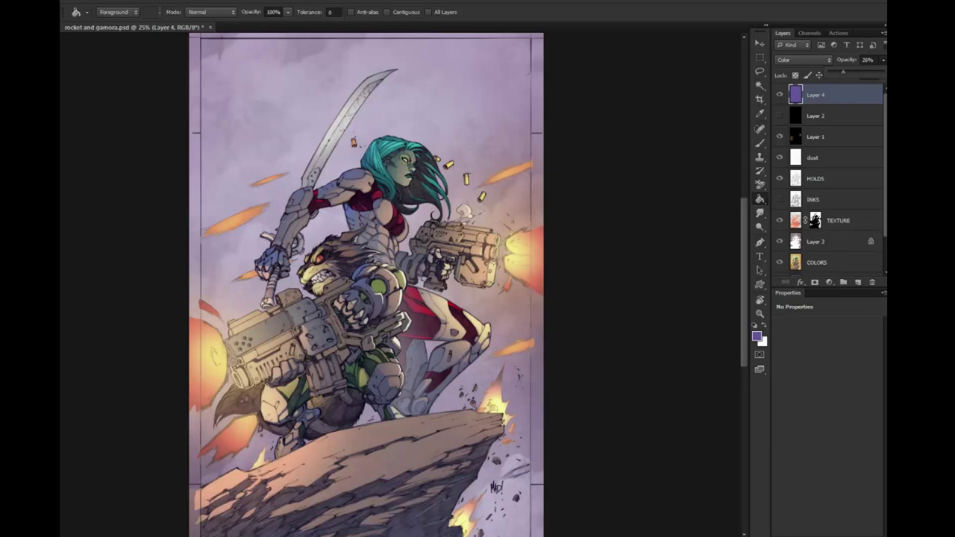
Hide Layer 2, set Layer 4 to 20% opacity and move Layer 1 to the top
click(760, 314)
alt+click(526, 325)
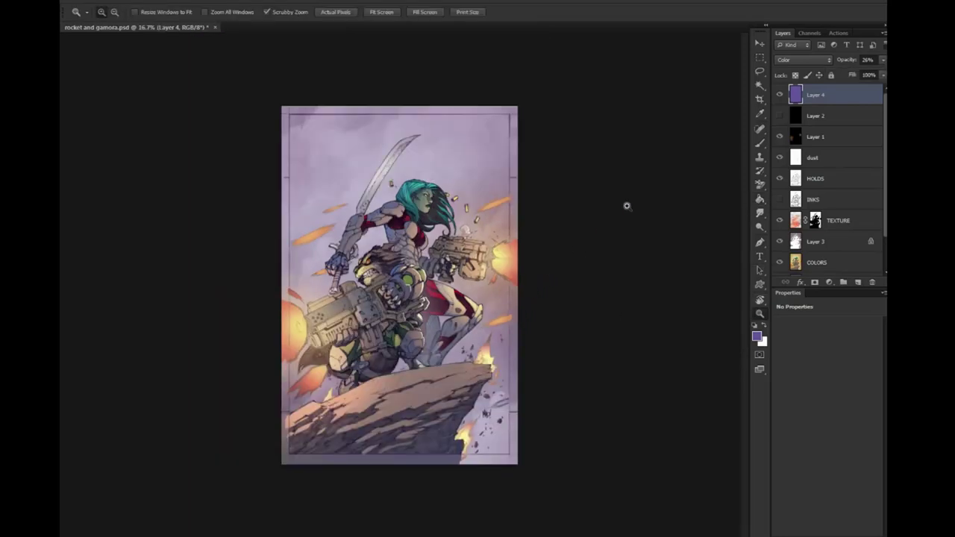
click(780, 115)
click(883, 60)
click(463, 276)
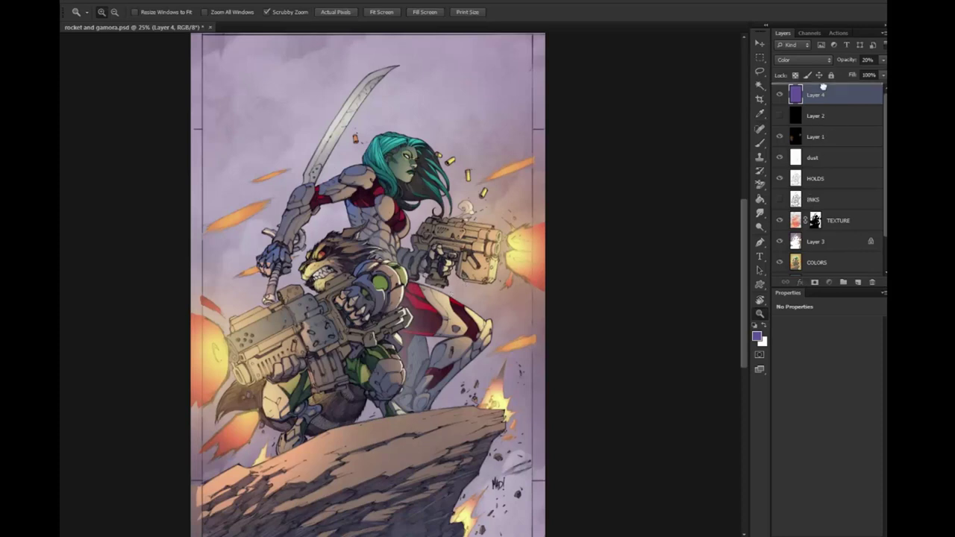
drag(823, 88, 824, 89)
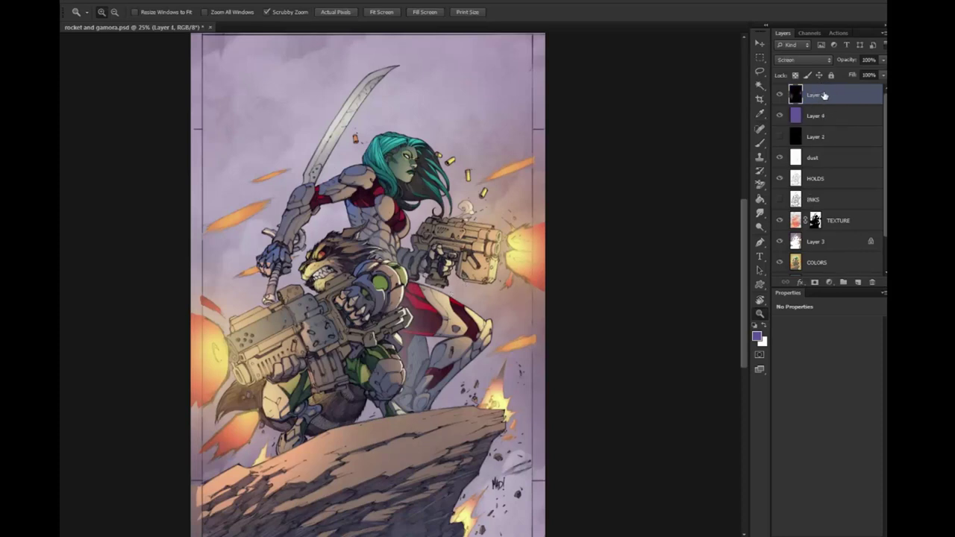
Merge Layer 3 down into COLORS and zoom out to the whole cover
mouse_move(824, 96)
mouse_down()
mouse_move(828, 123)
mouse_move(832, 91)
mouse_up()
right_click(828, 247)
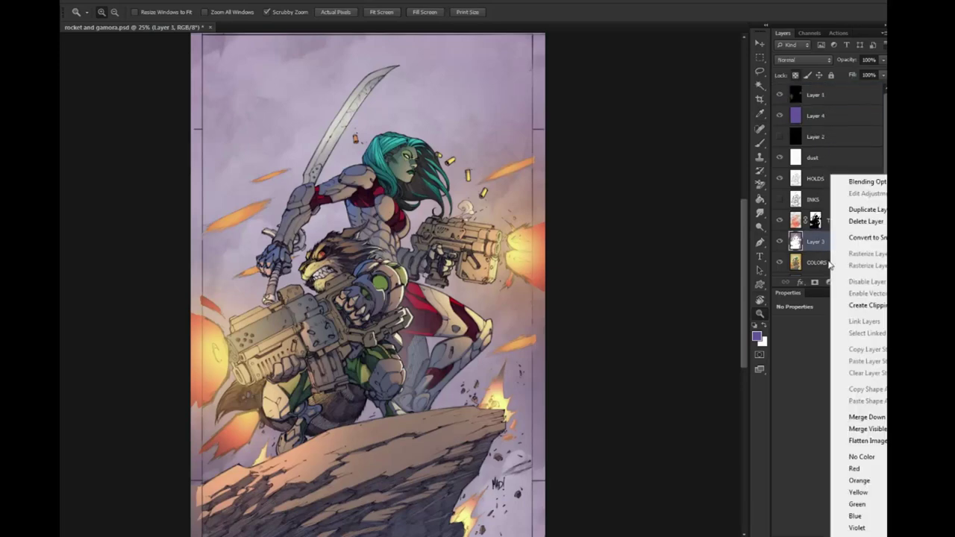
click(871, 418)
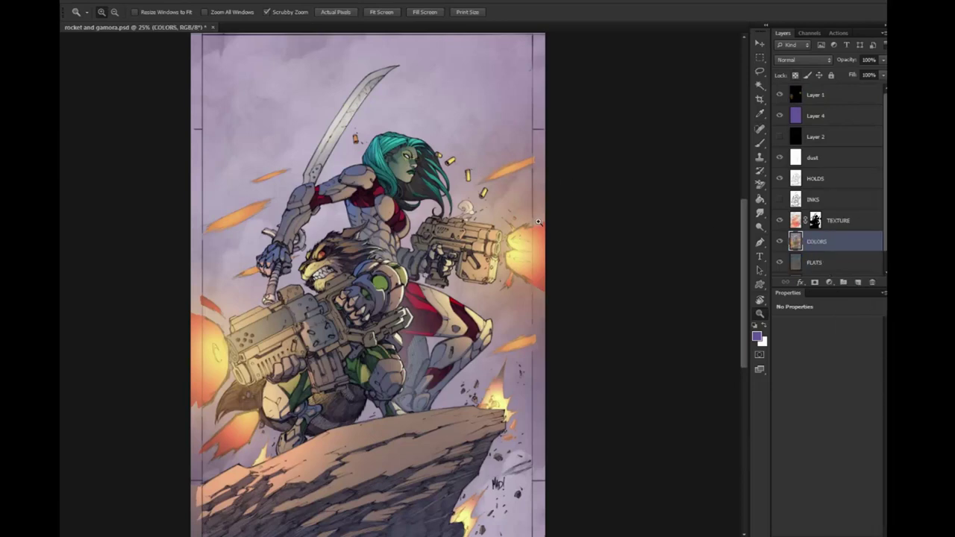
key(l)
click(760, 314)
alt+click(531, 246)
key(l)
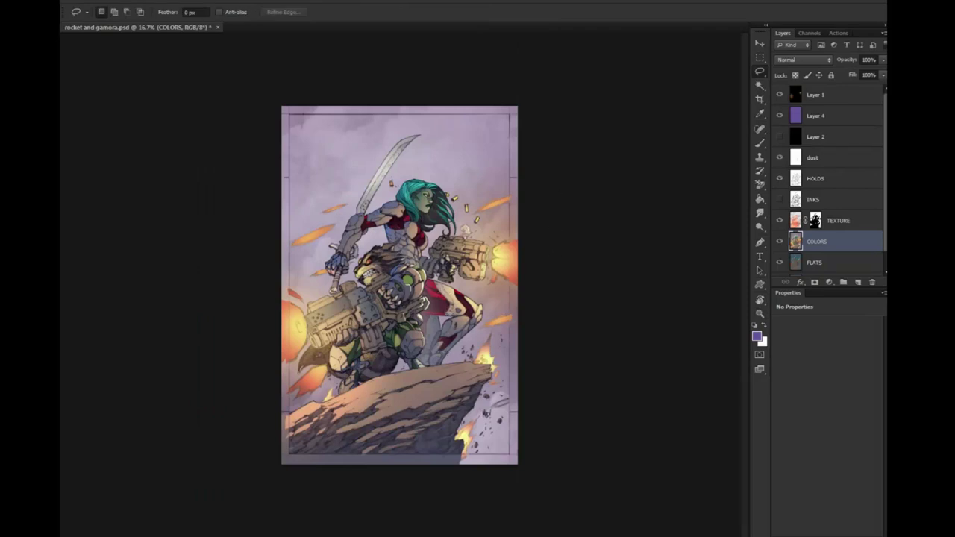
Magic Wand the lavender background on the FLATS layer
key(z)
click(448, 332)
drag(463, 331, 464, 282)
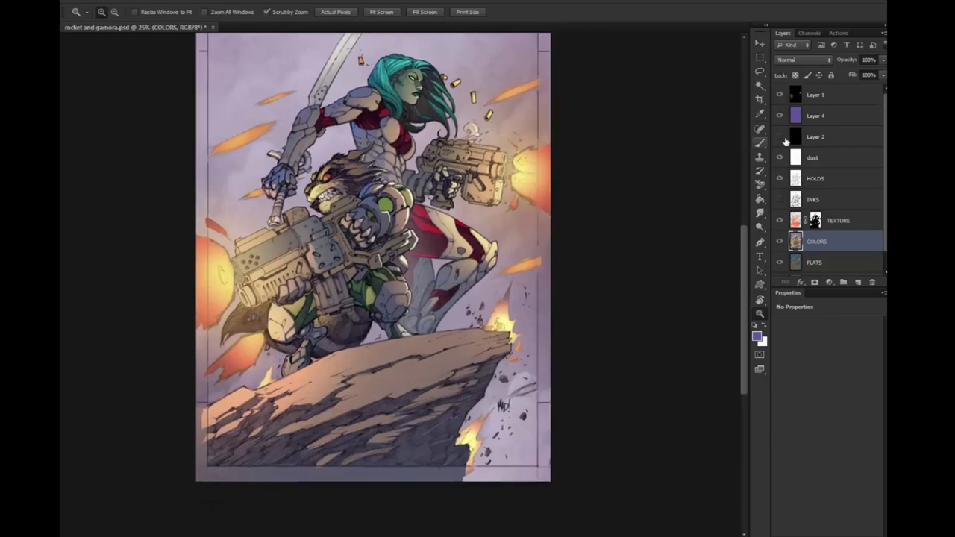
click(760, 85)
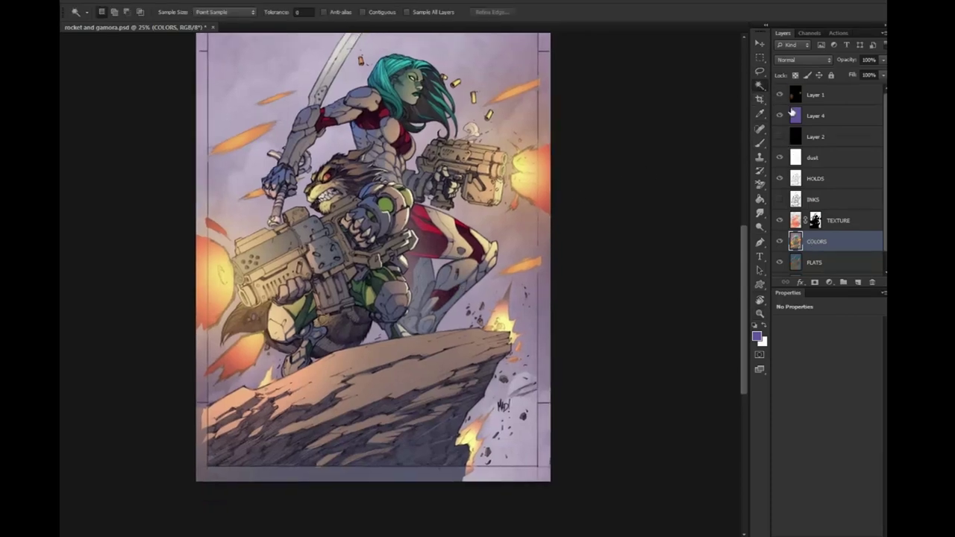
click(815, 262)
click(526, 420)
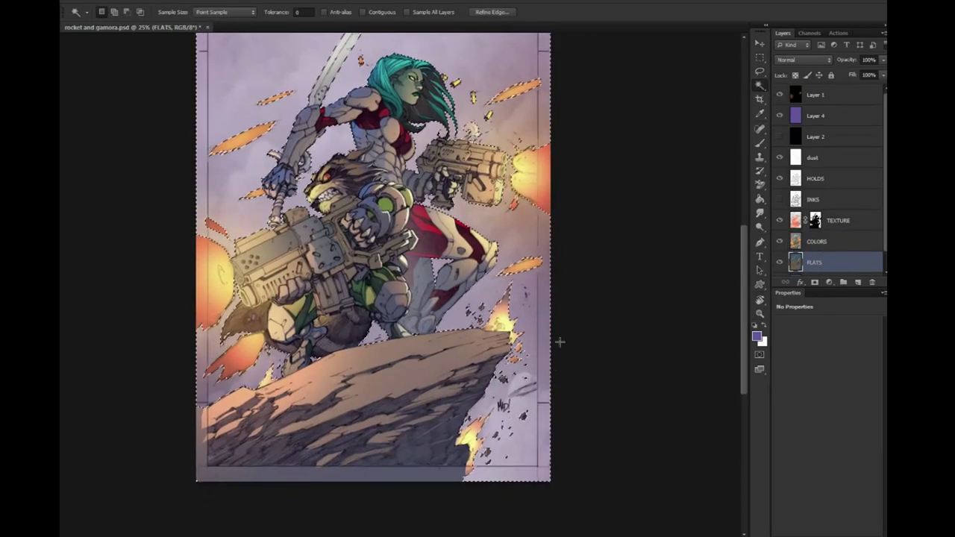
Brush-lighten the lower-right background on COLORS, then set the brush to Normal at 20%
key(b)
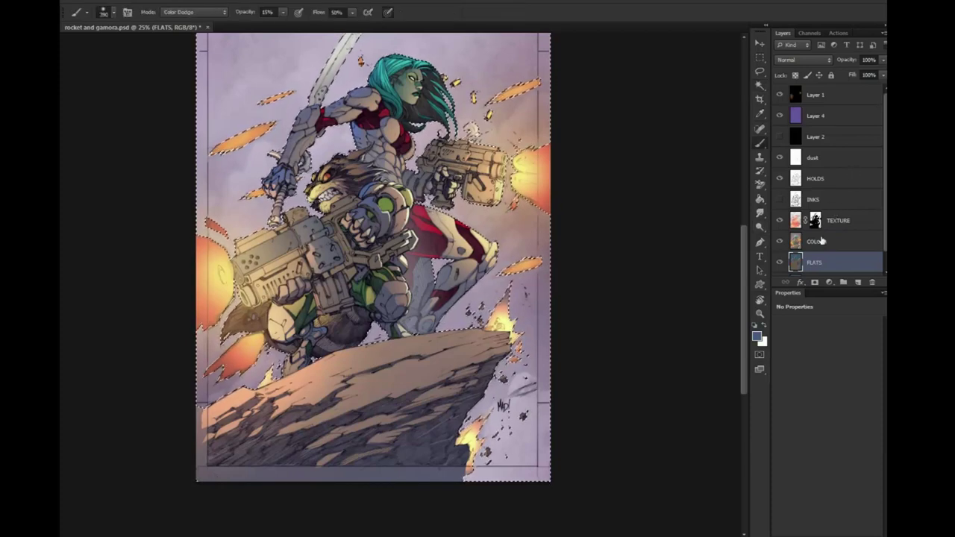
click(816, 241)
drag(604, 418, 434, 449)
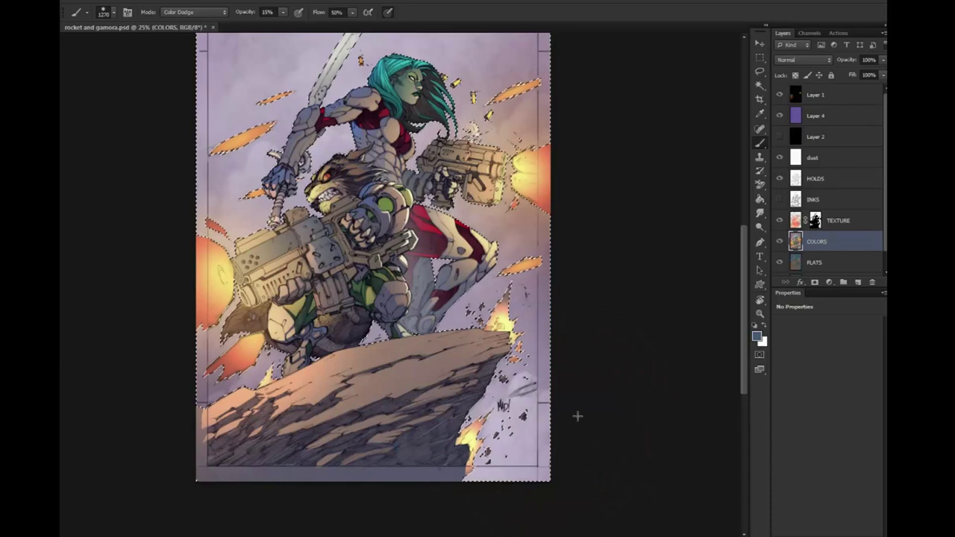
click(195, 12)
click(179, 29)
key(2)
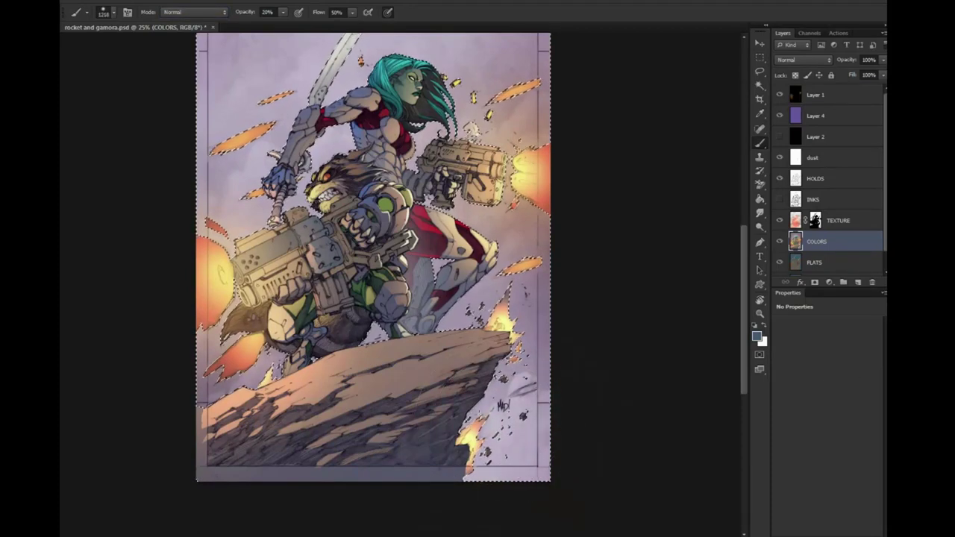
Drag a Normal-mode gradient inward from the bottom-right on COLORS, zoom out and deselect
key(g)
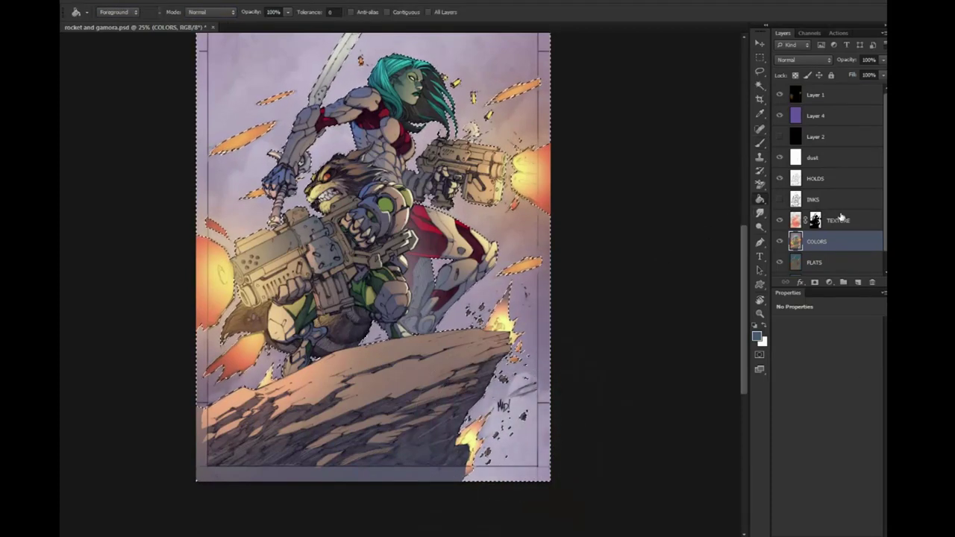
right_click(760, 200)
click(809, 197)
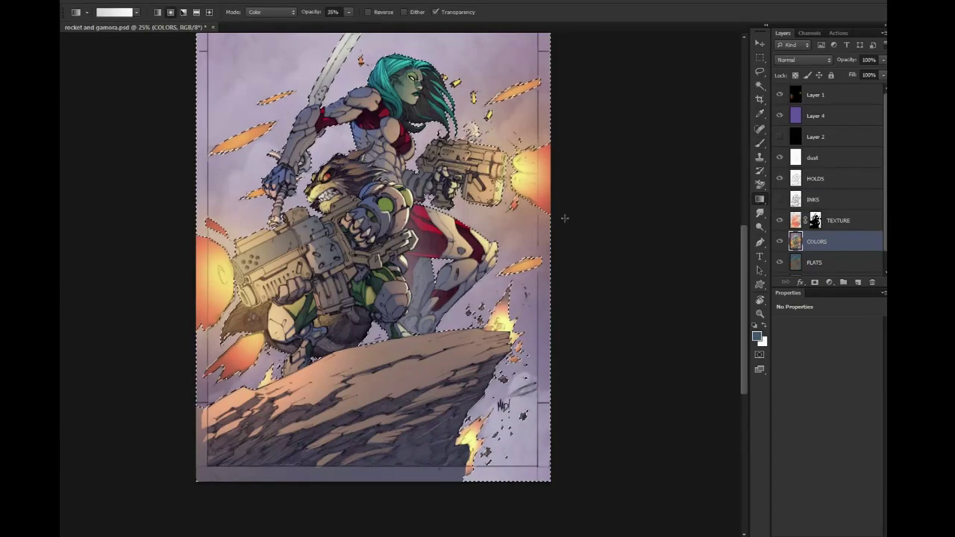
click(271, 12)
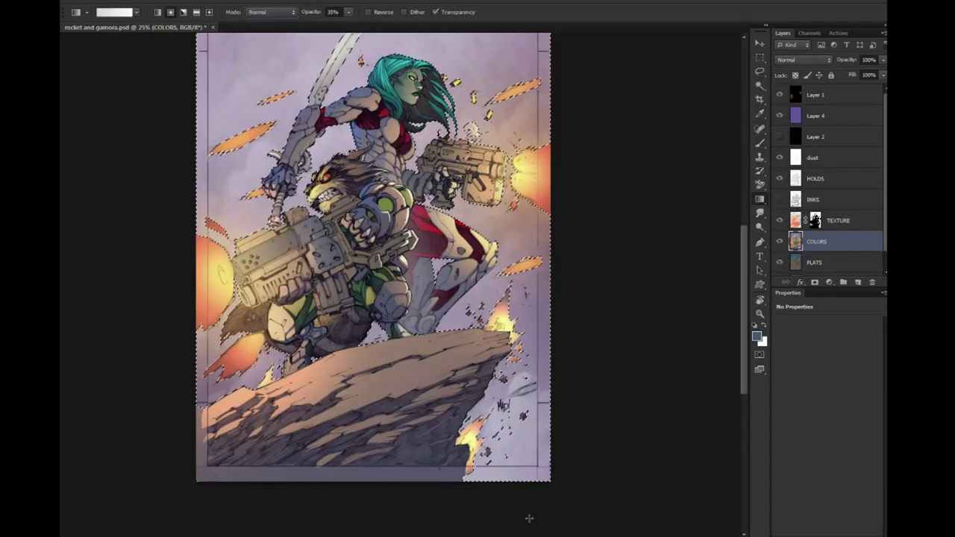
mouse_move(529, 518)
mouse_down()
mouse_move(495, 423)
mouse_move(517, 484)
mouse_up()
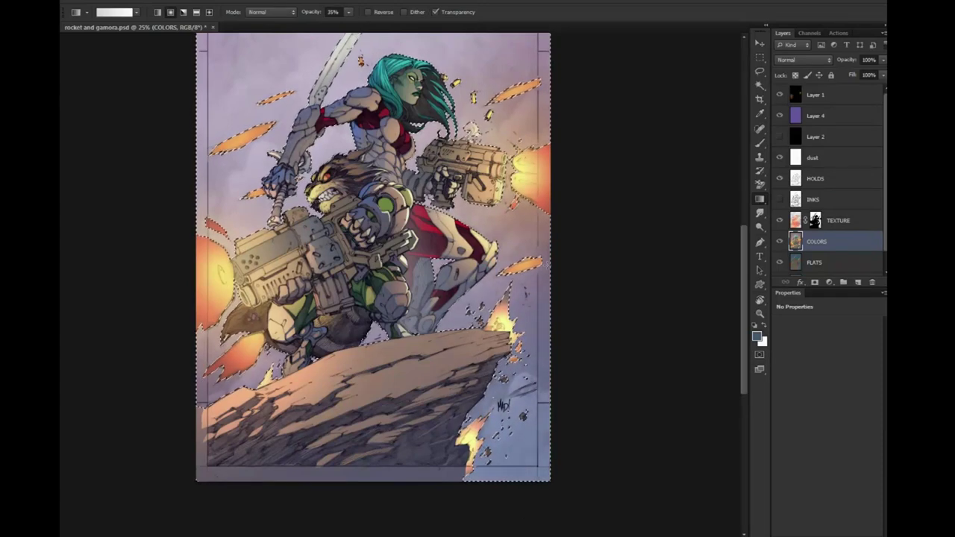
key(z)
alt+click(631, 384)
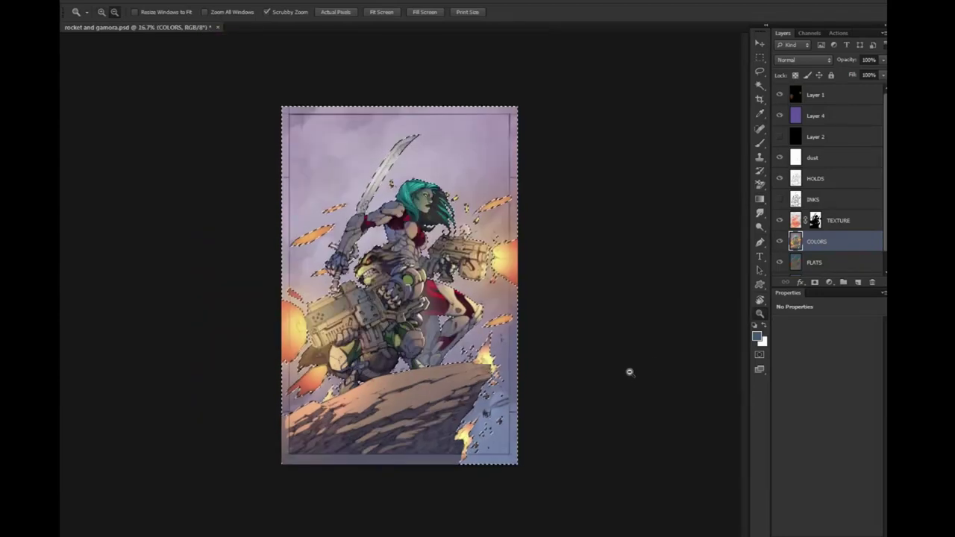
alt+click(629, 371)
key(l)
key(ctrl+d)
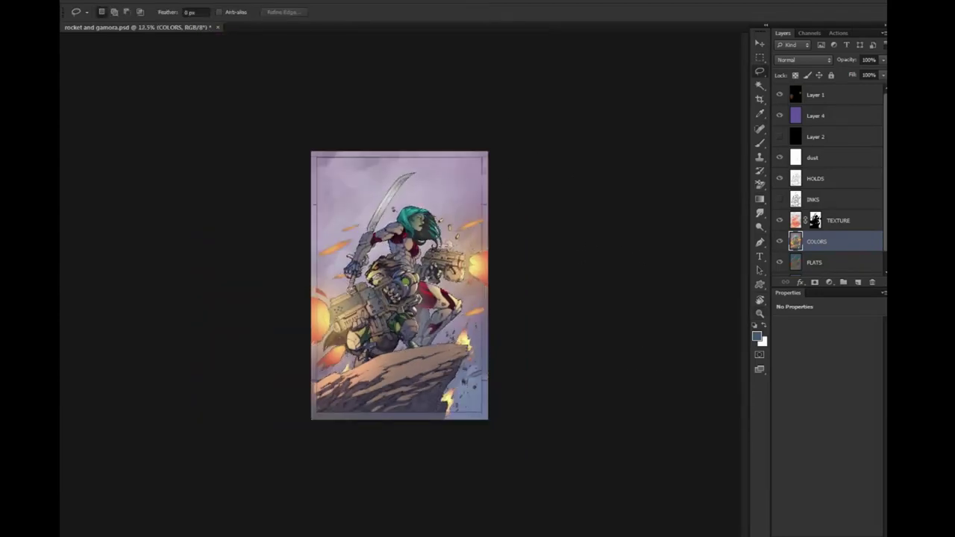
Add a new Layer 5 above Layer 1 and select the strip along the cover's edges
key(z)
click(851, 95)
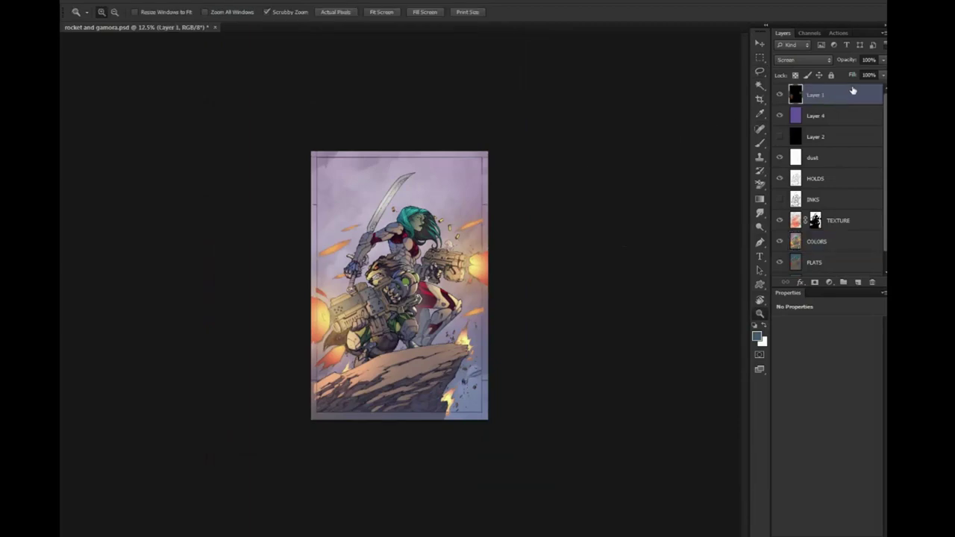
click(858, 282)
click(434, 204)
scroll(433, 183, up, 2)
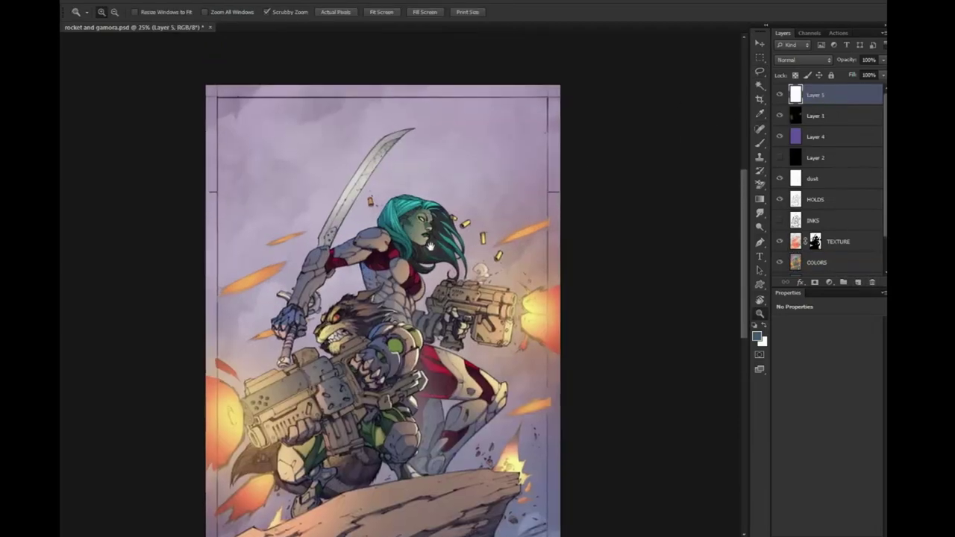
scroll(433, 183, up, 2)
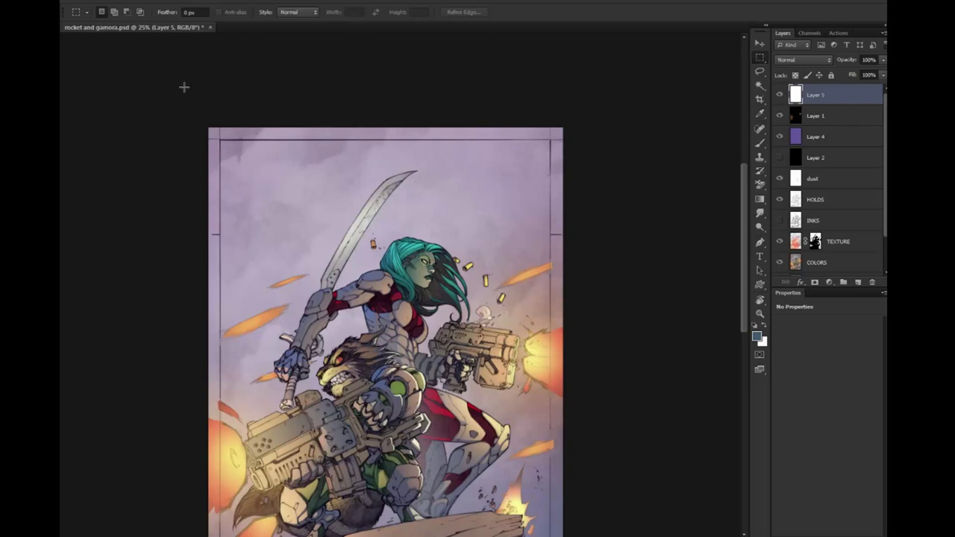
drag(184, 86, 603, 139)
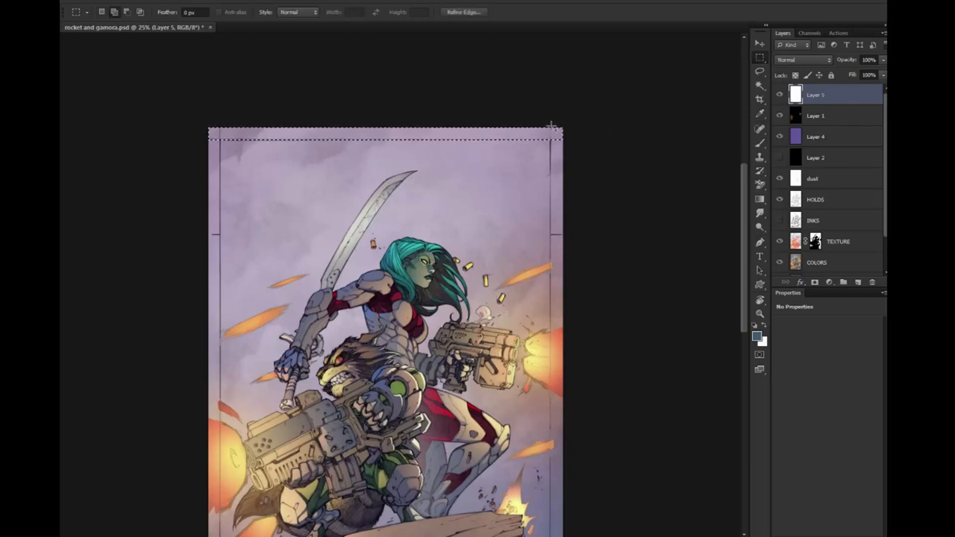
scroll(648, 468, down, 2)
scroll(656, 460, down, 10)
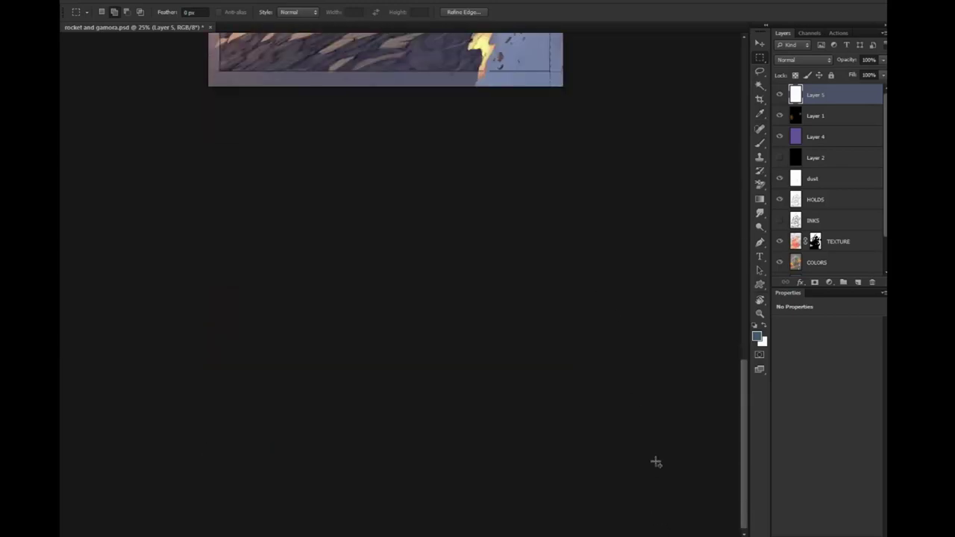
drag(744, 372, 748, 294)
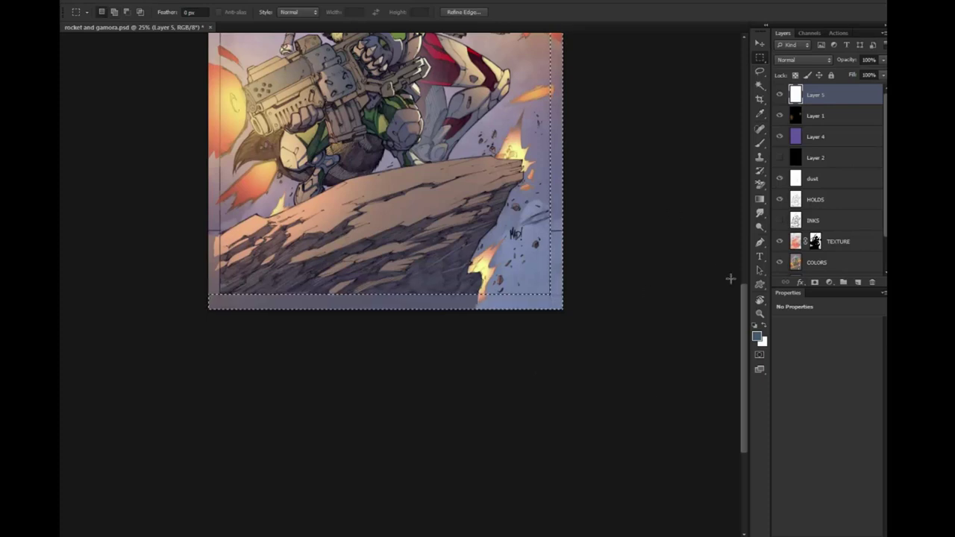
drag(744, 293, 746, 267)
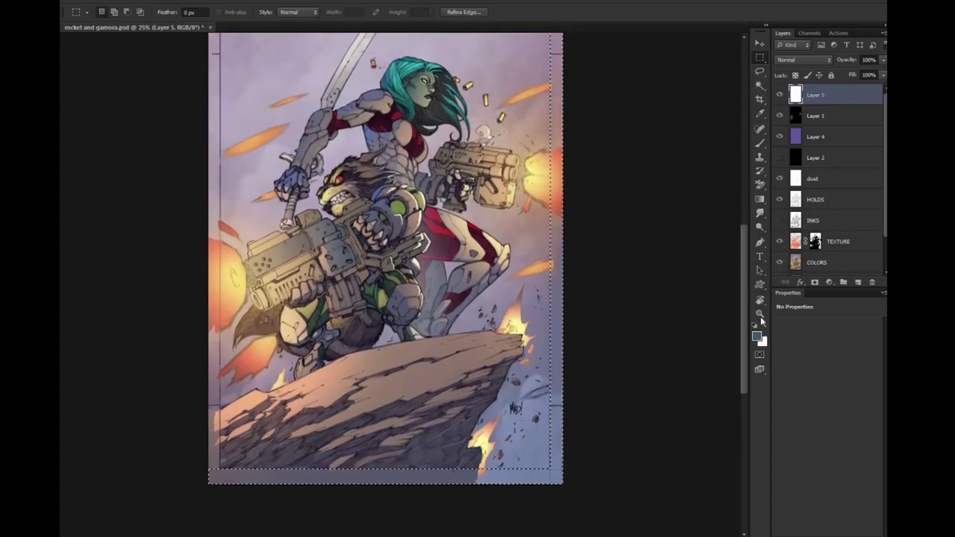
key(z)
alt+click(737, 186)
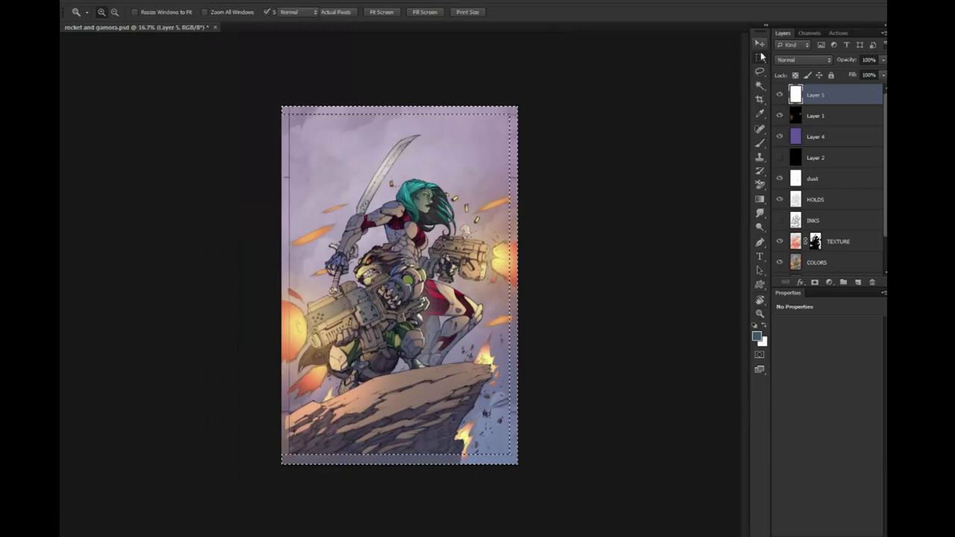
Fill the border strip with black using the Paint Bucket, then deselect
key(m)
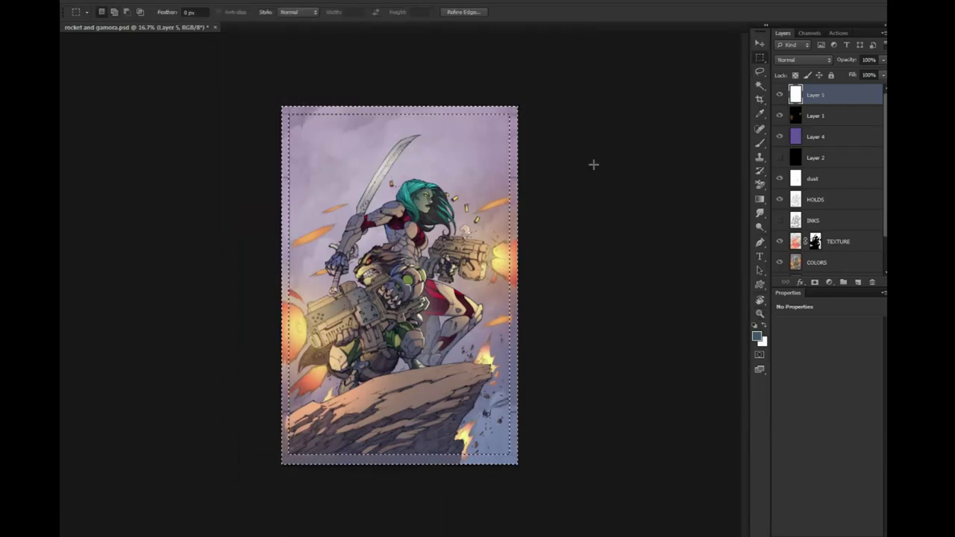
click(760, 199)
click(810, 207)
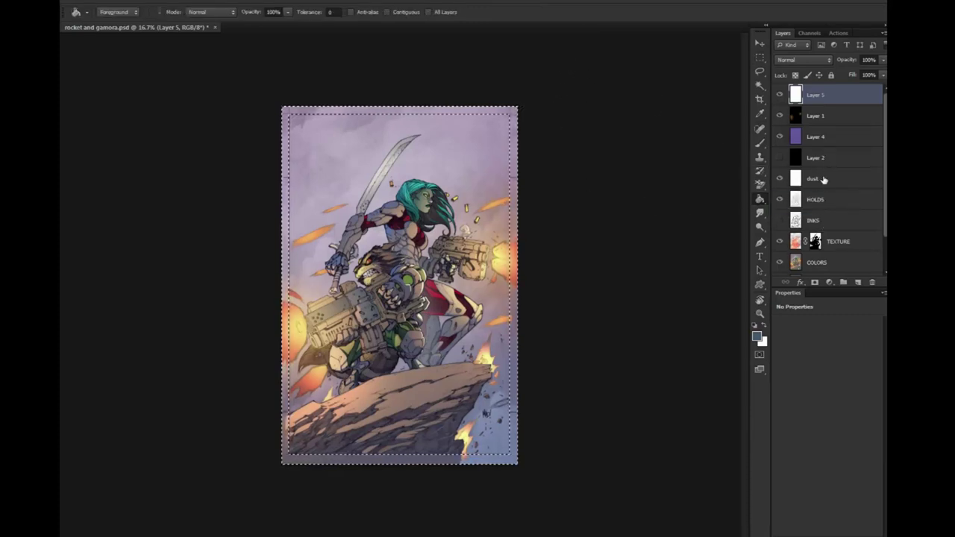
key(x)
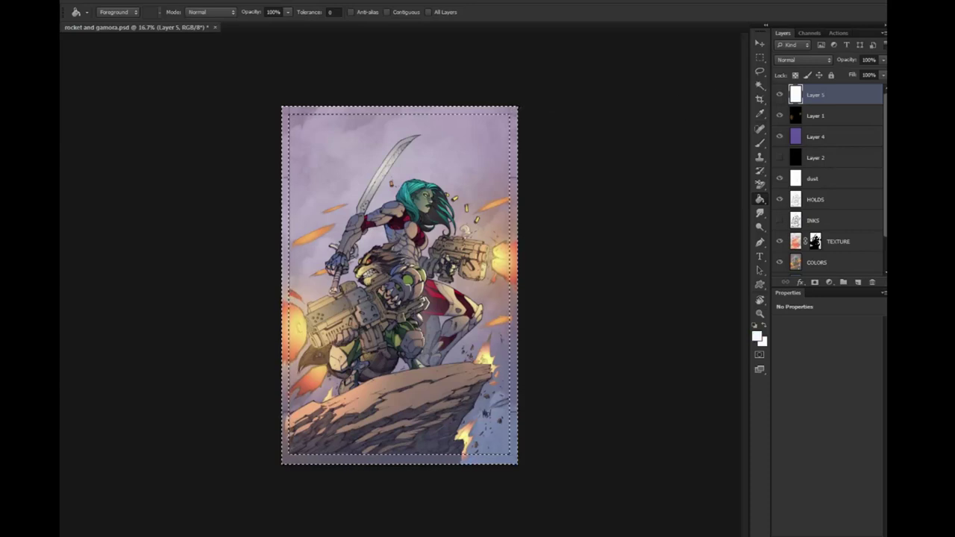
key(x)
click(515, 127)
key(l)
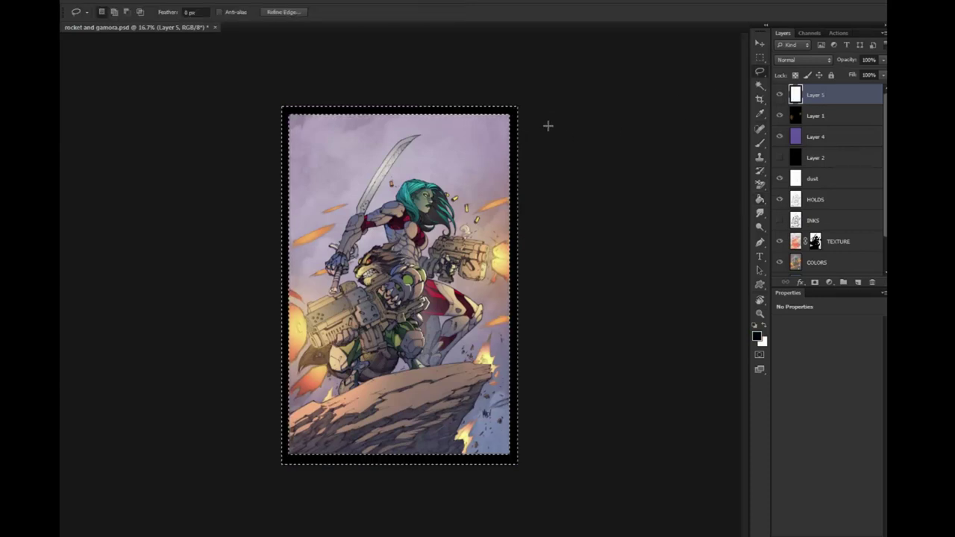
key(ctrl+d)
Zoom in closely on Gamora's face
key(z)
click(433, 285)
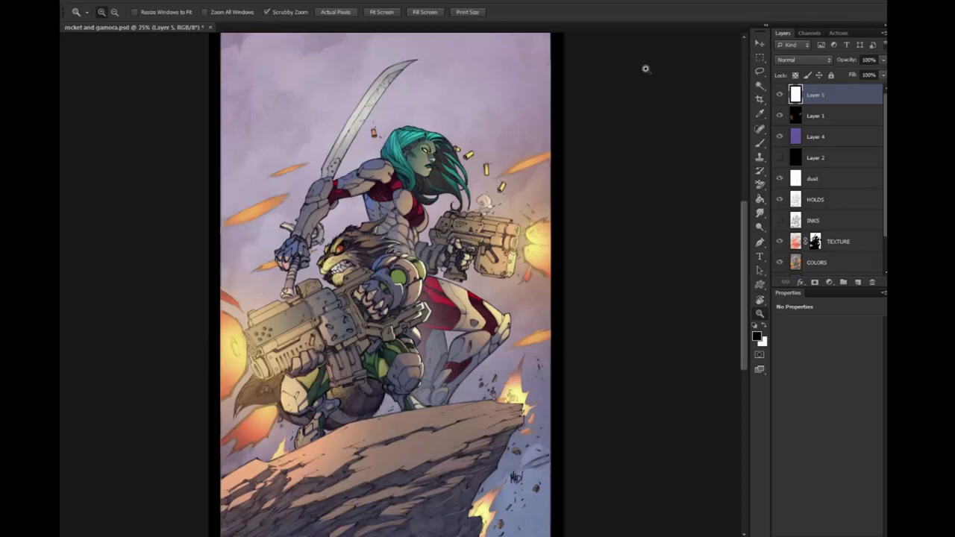
click(430, 175)
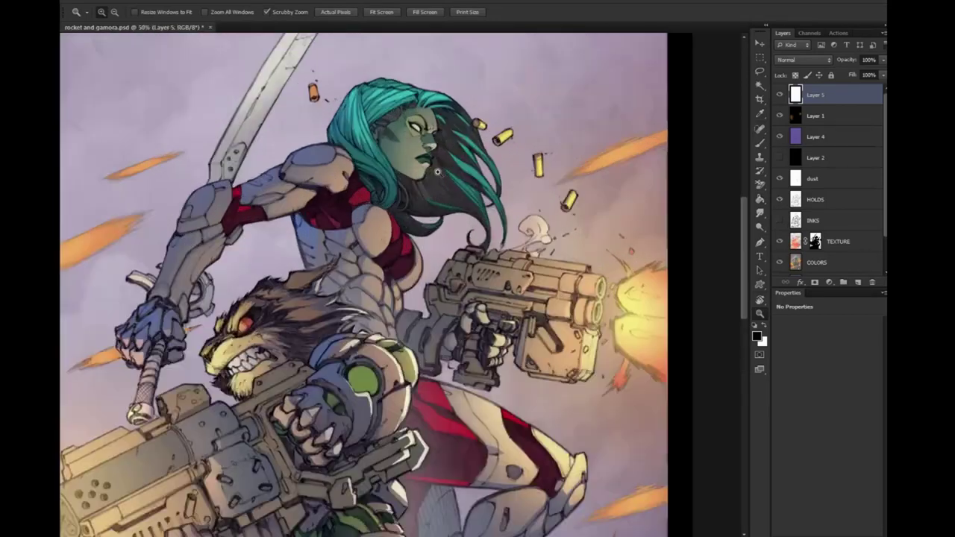
click(424, 215)
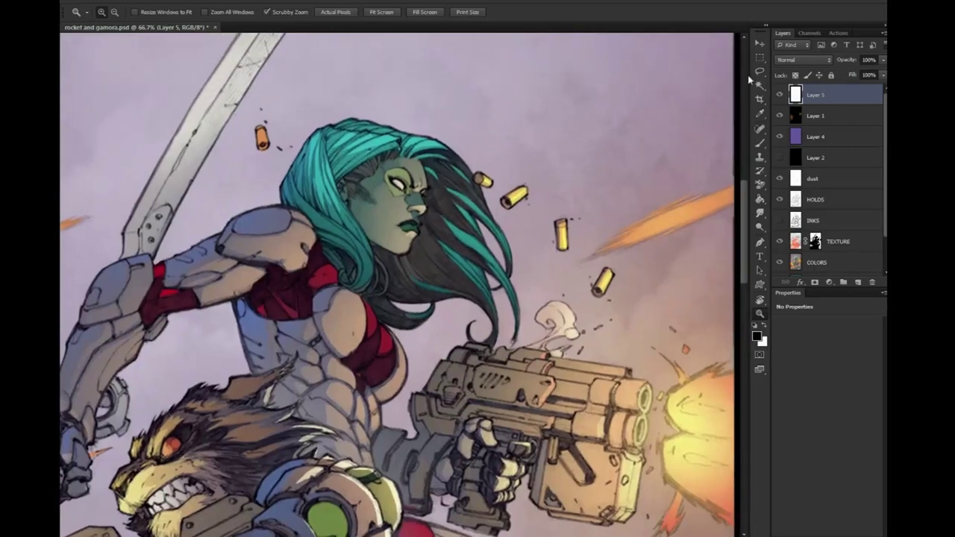
click(760, 84)
Select Gamora's face on FLATS and paint 31% Screen orange highlights on COLORS
click(820, 265)
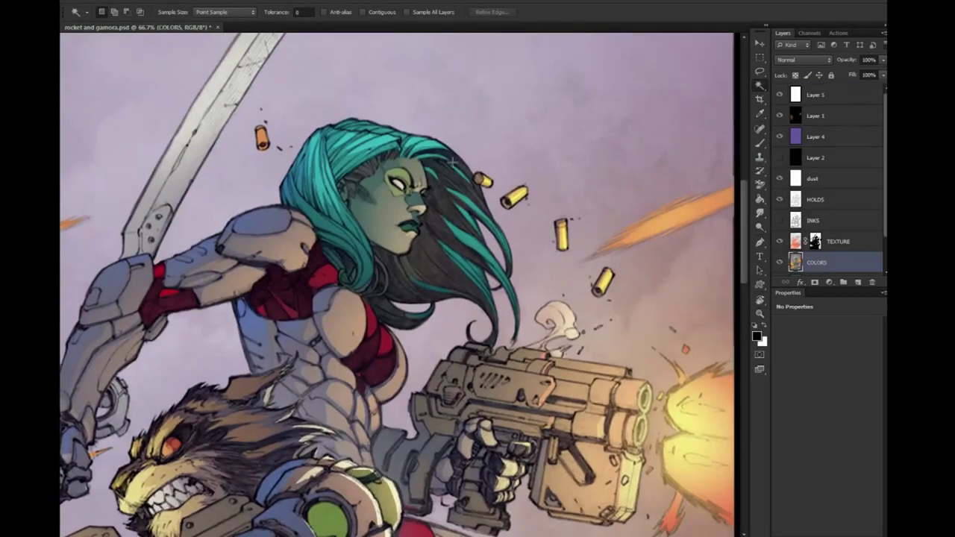
click(422, 175)
scroll(828, 253, down, 2)
drag(830, 290, 830, 409)
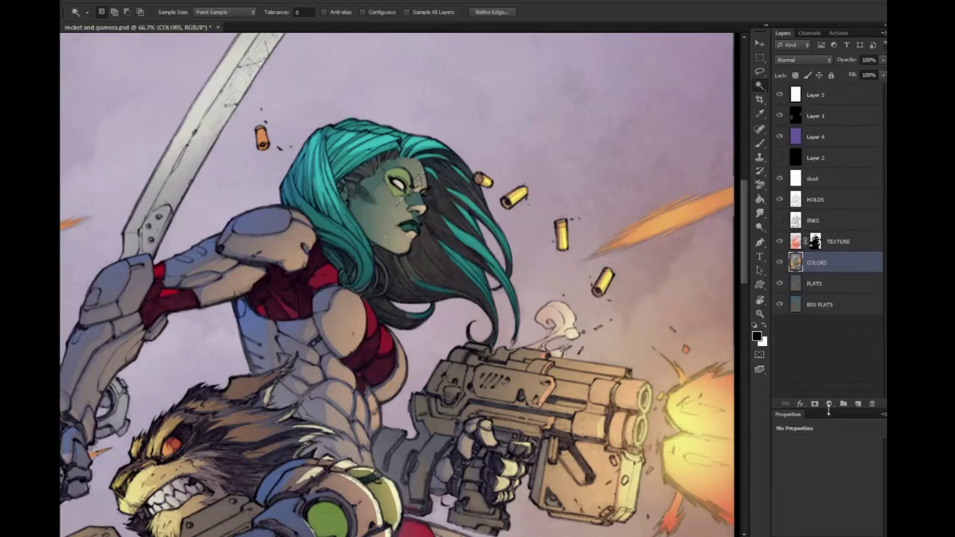
click(815, 283)
click(415, 179)
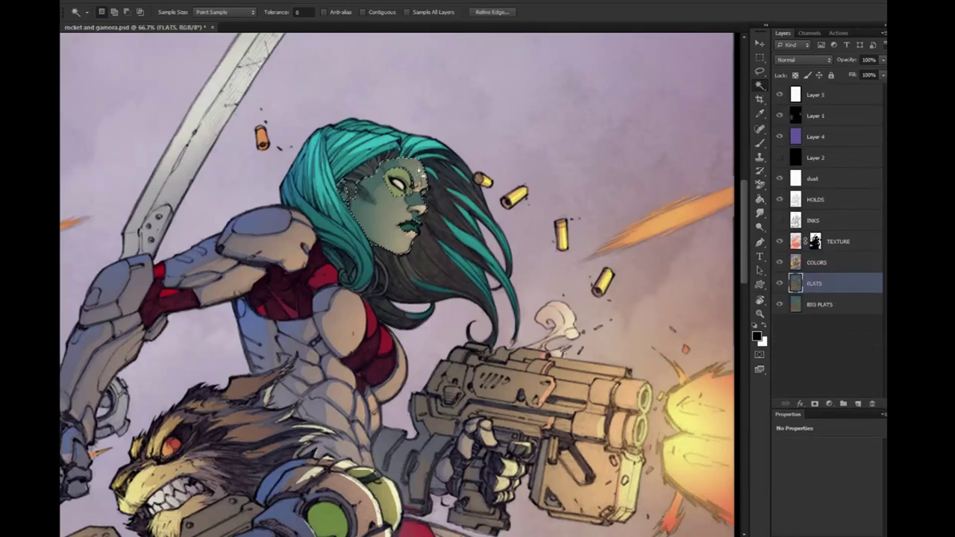
key(b)
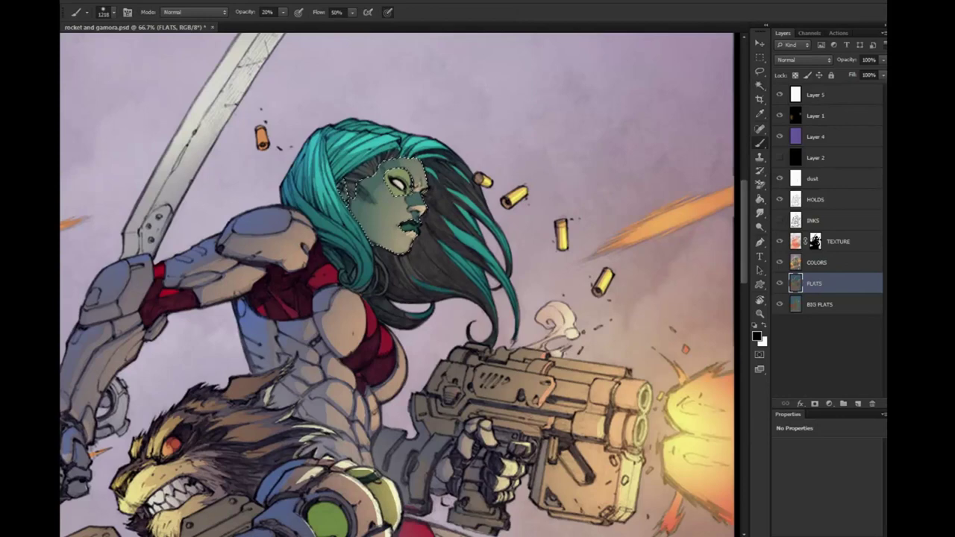
key(shift+alt+s)
key(3)
key(1)
key(alt+bracketright)
mouse_move(441, 196)
mouse_down()
mouse_move(401, 243)
mouse_move(412, 203)
mouse_up()
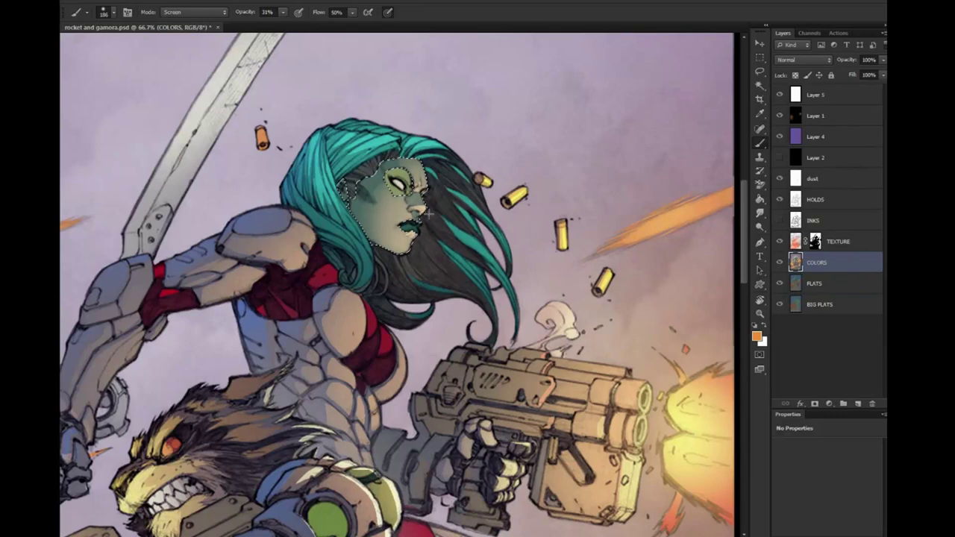
key(ctrl+d)
Select Gamora's hair with her face and paint larger Screen highlights, then deselect
key(l)
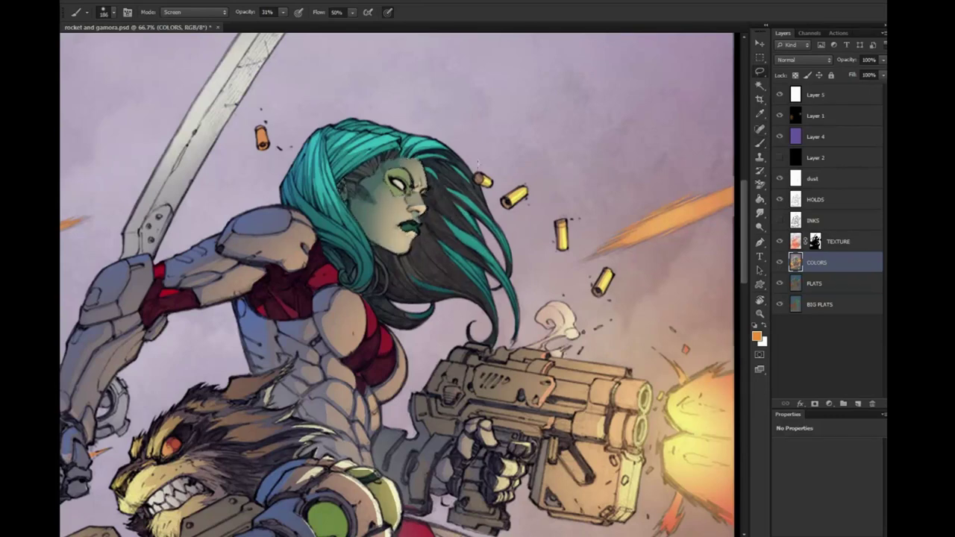
key(b)
click(833, 284)
key(w)
click(494, 282)
key(b)
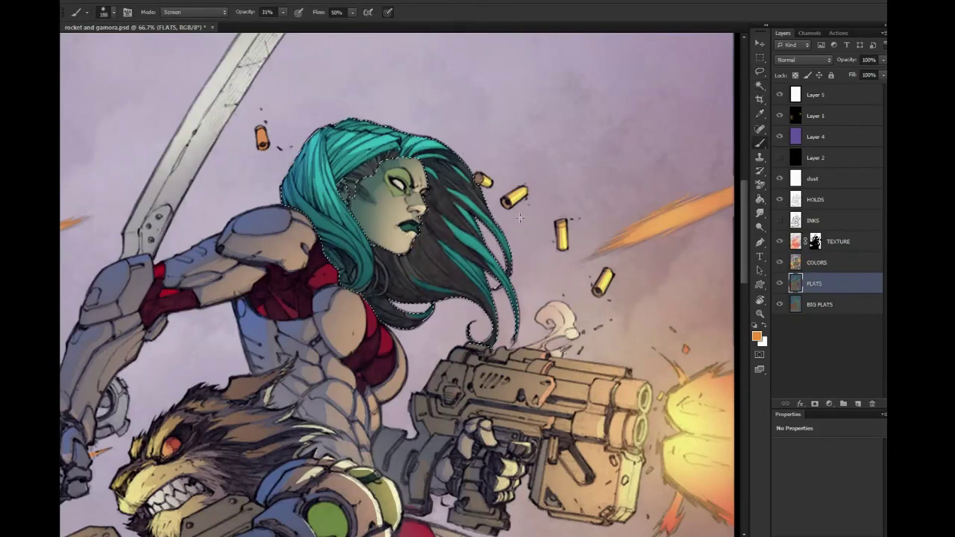
drag(494, 282, 532, 291)
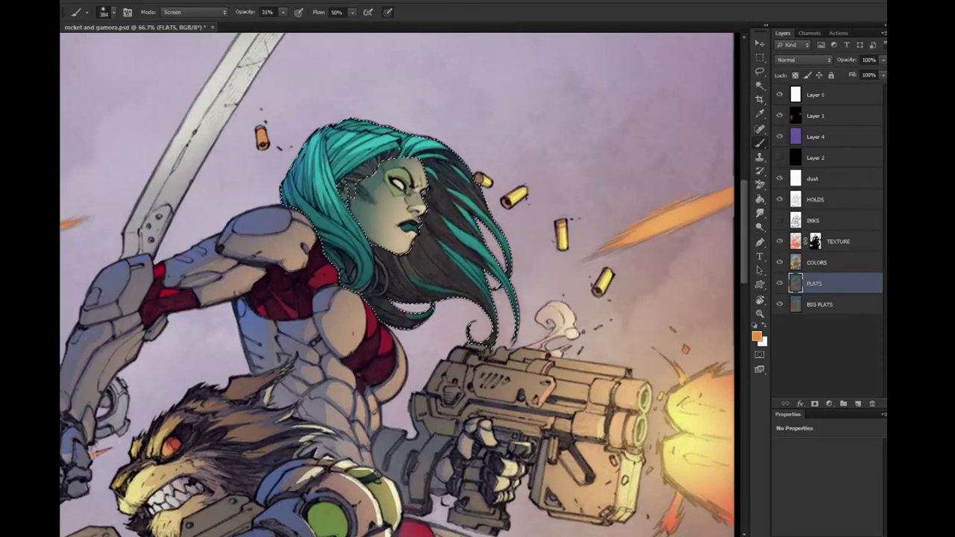
key(alt+bracketright)
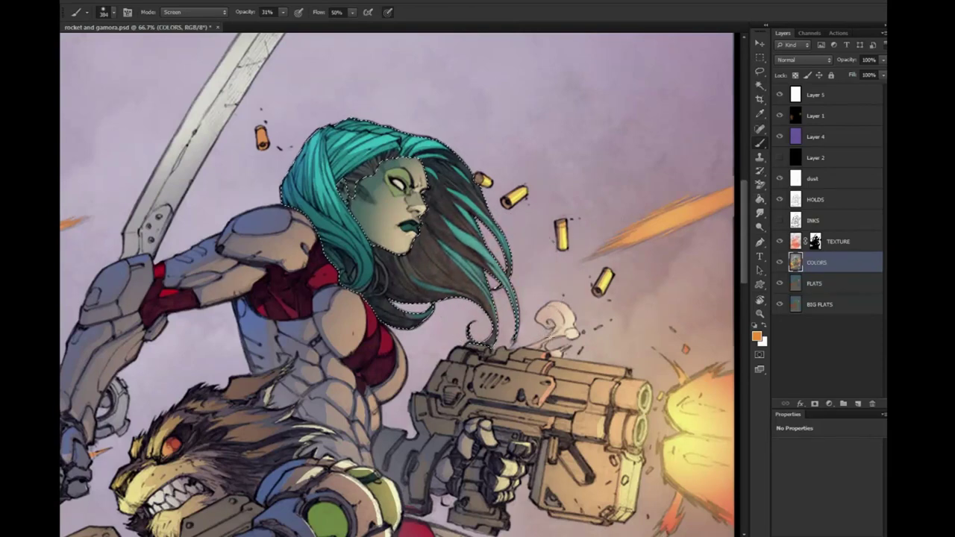
key(l)
key(ctrl+d)
Zoom to the two figures and Magic Wand Gamora's body regions on FLATS
key(z)
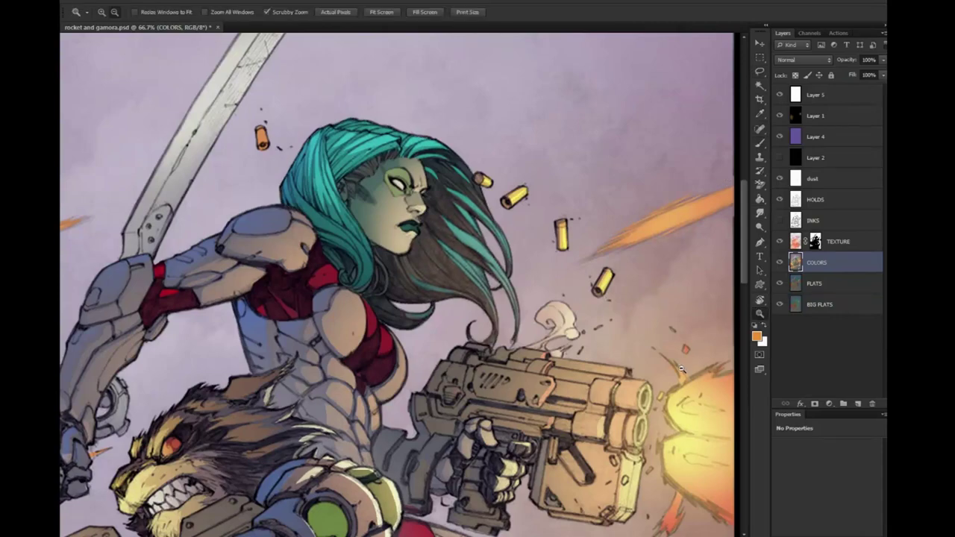
alt+click(620, 427)
alt+click(619, 433)
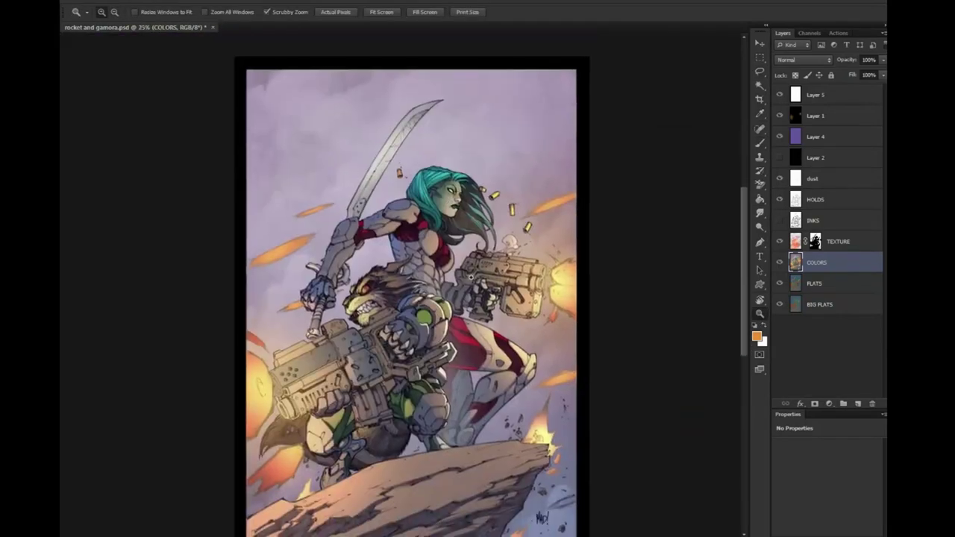
click(472, 282)
key(w)
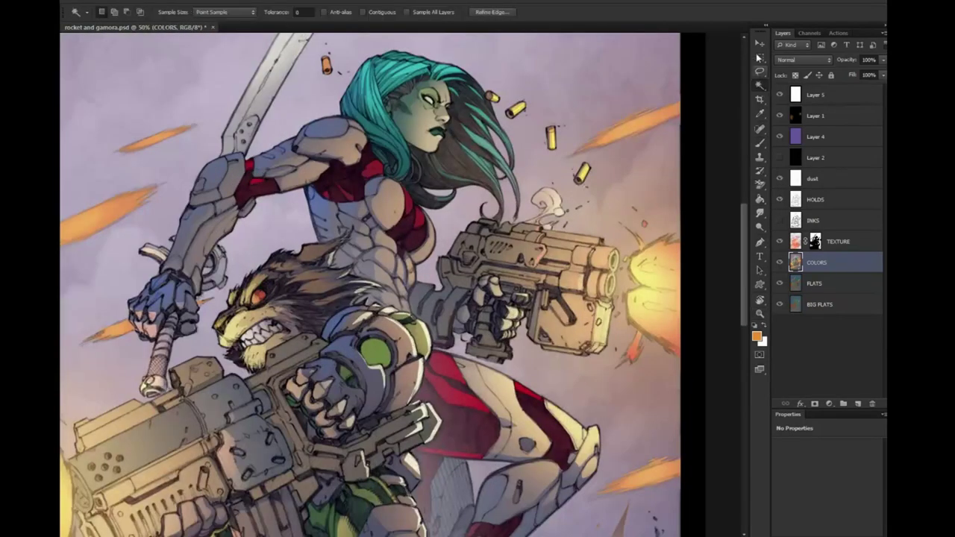
click(837, 282)
click(409, 214)
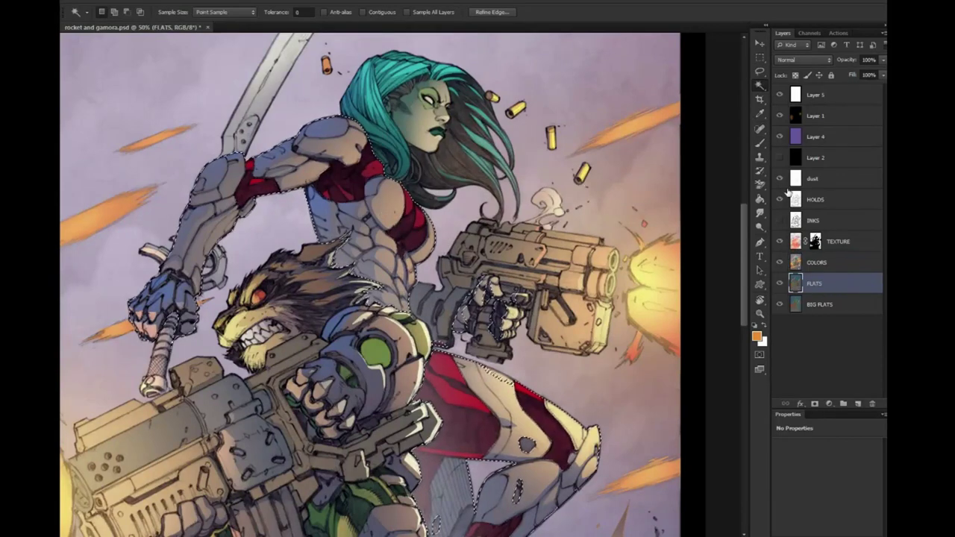
Brighten Gamora's arm and abs with the Screen brush on COLORS, deselect and zoom out
key(l)
key(alt)
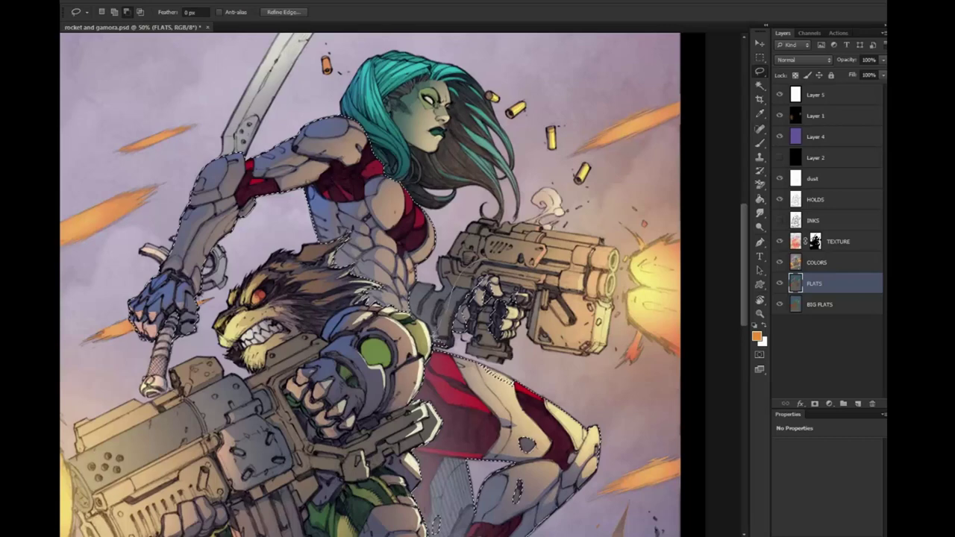
key(b)
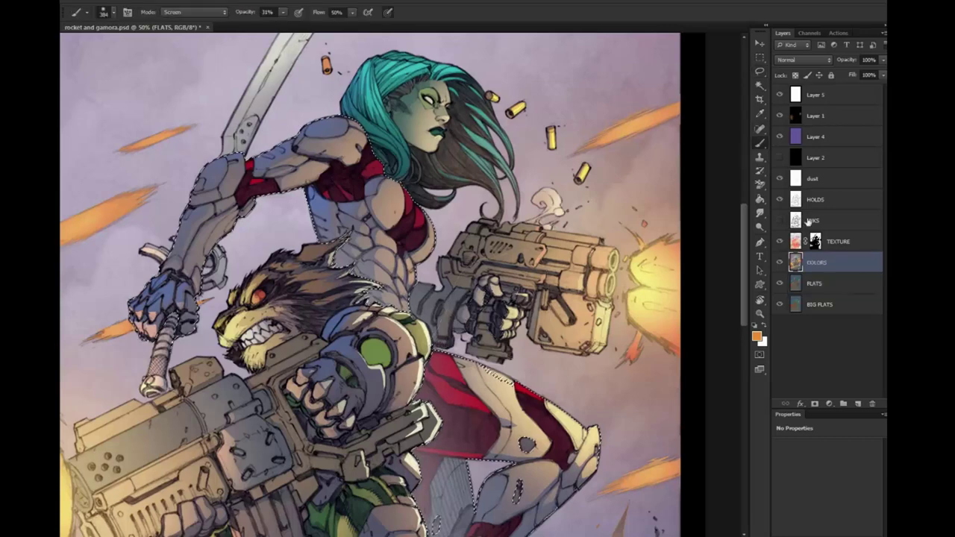
key(alt+bracketright)
drag(466, 172, 433, 208)
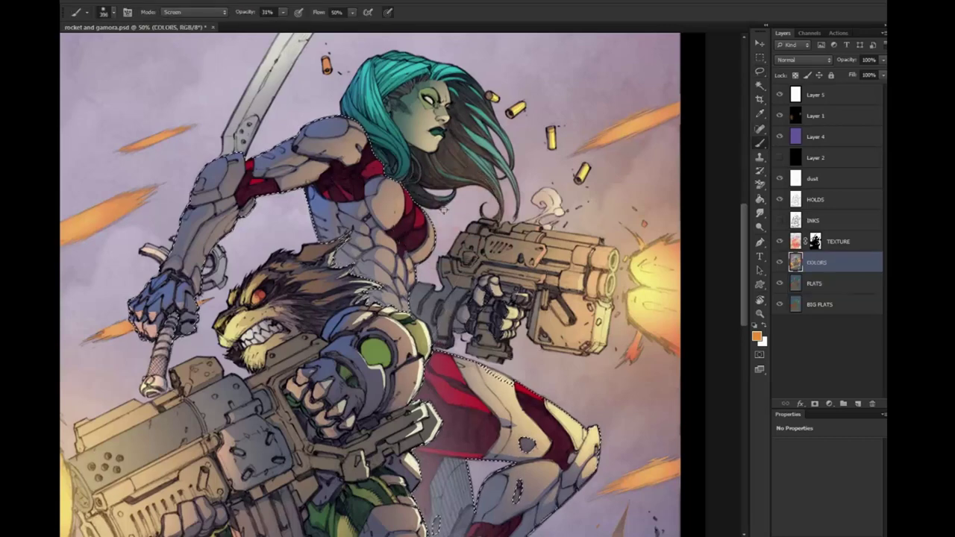
key(ctrl+z)
drag(442, 263, 446, 252)
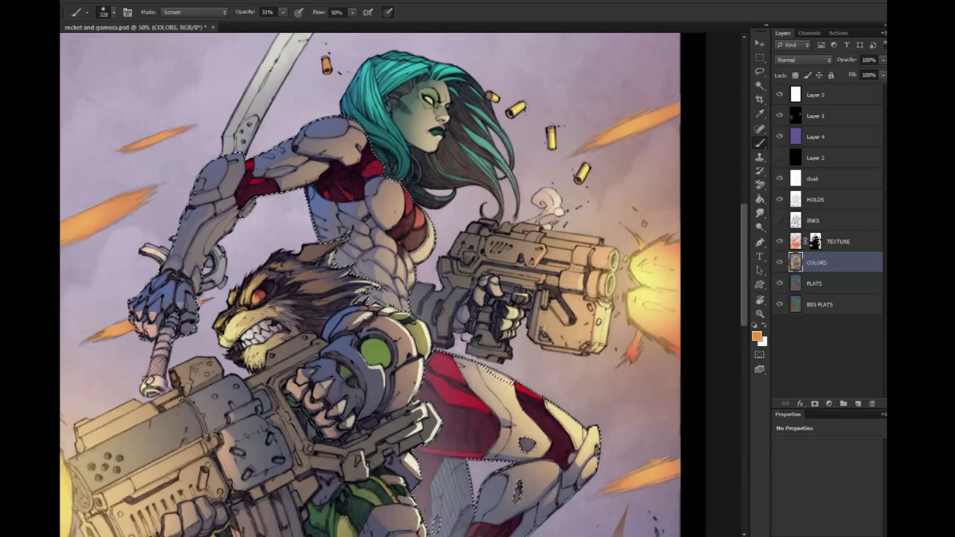
key(ctrl+d)
key(l)
click(760, 311)
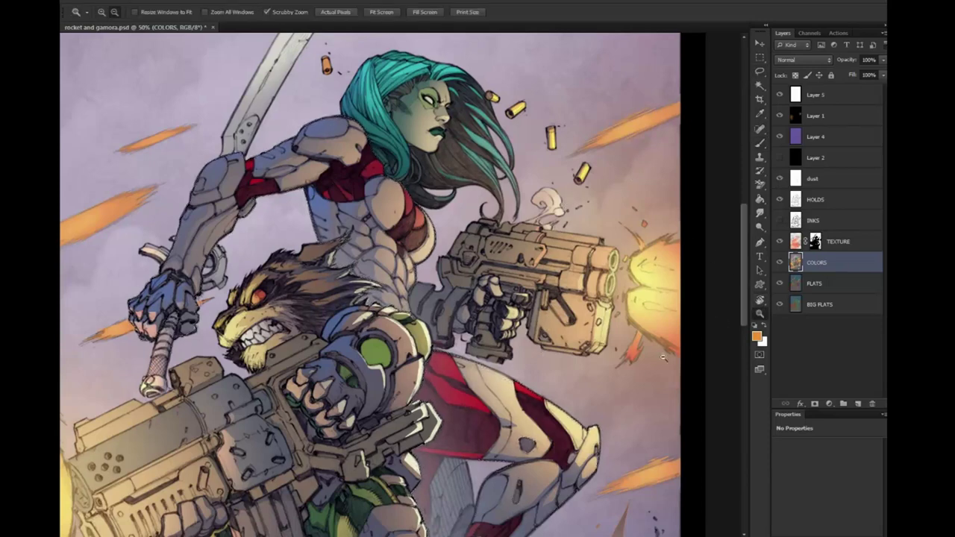
alt+click(597, 406)
Magic Wand Gamora's red costume areas on FLATS and lower their saturation
click(454, 278)
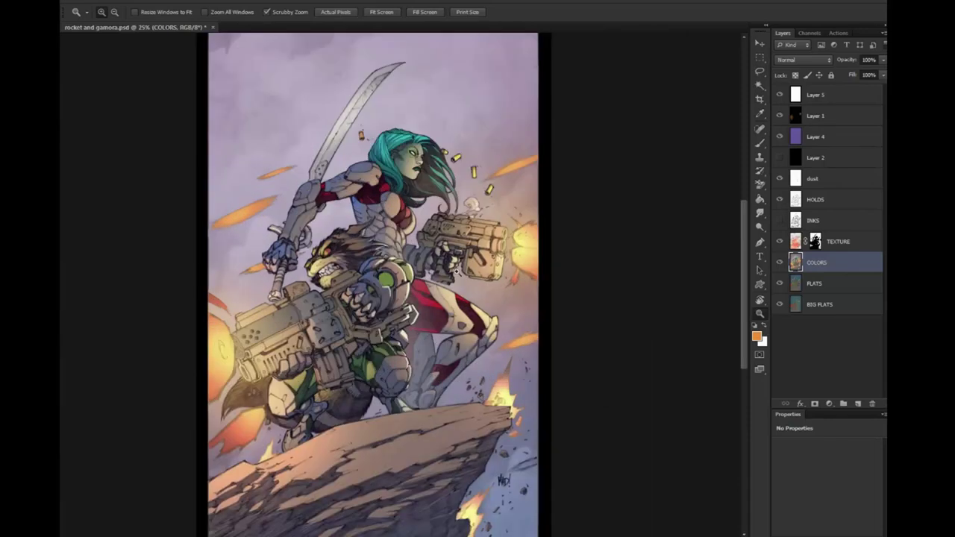
click(759, 85)
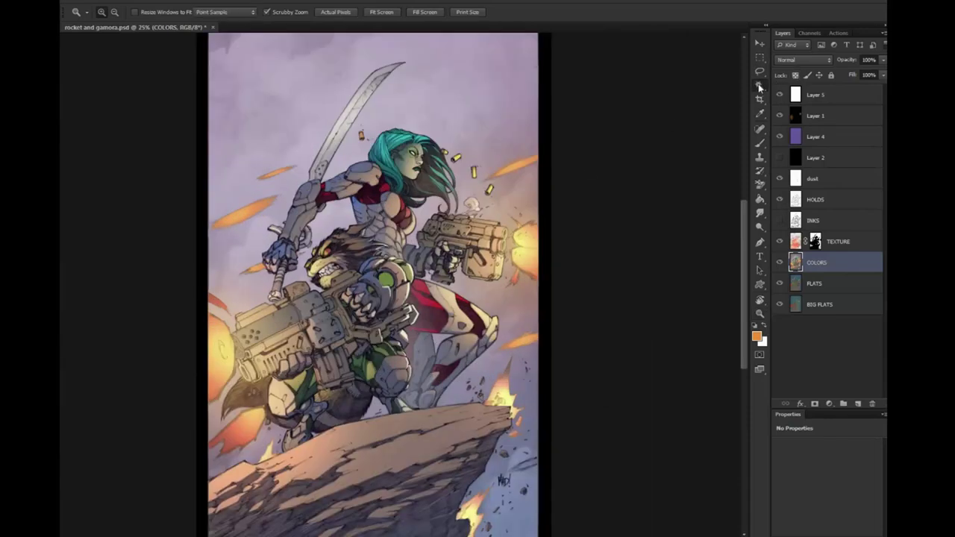
click(815, 290)
click(375, 192)
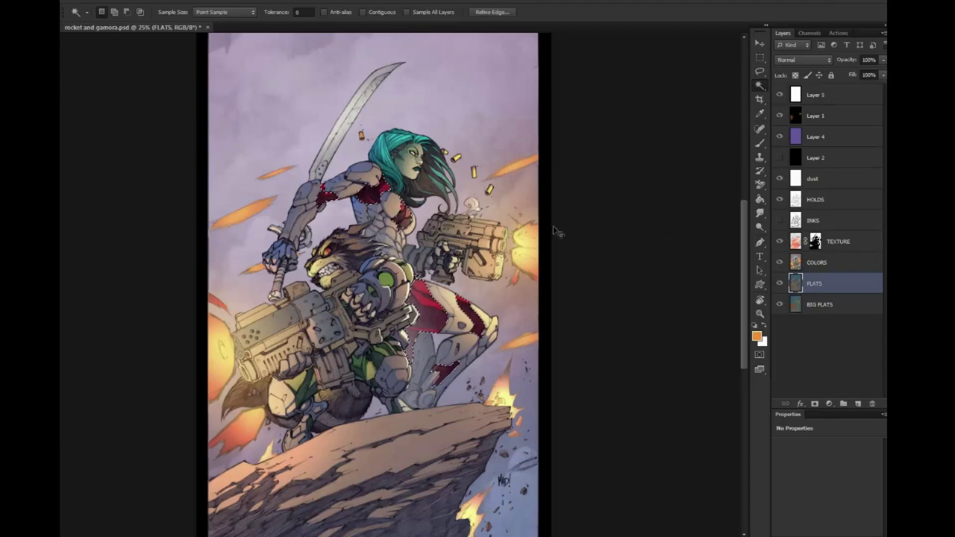
key(ctrl+u)
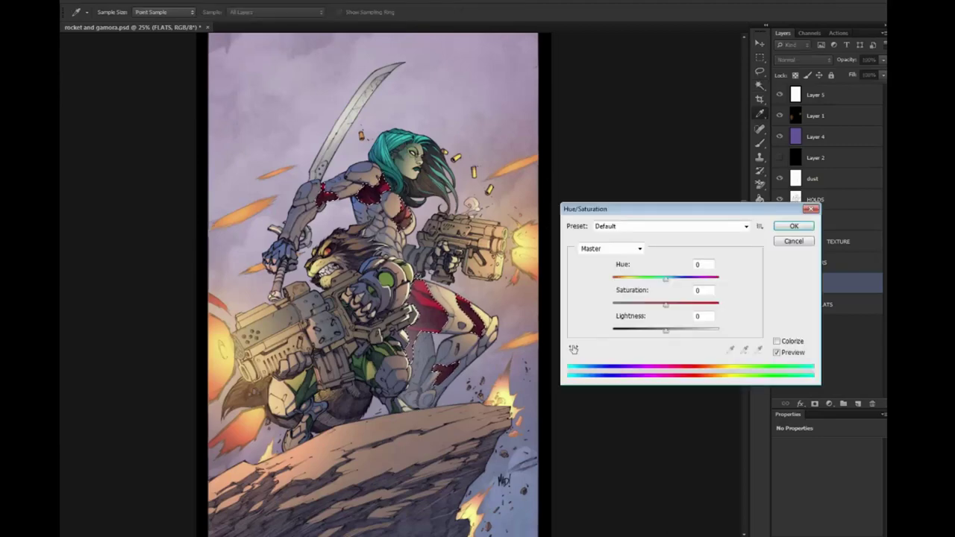
drag(666, 303, 644, 304)
key(Return)
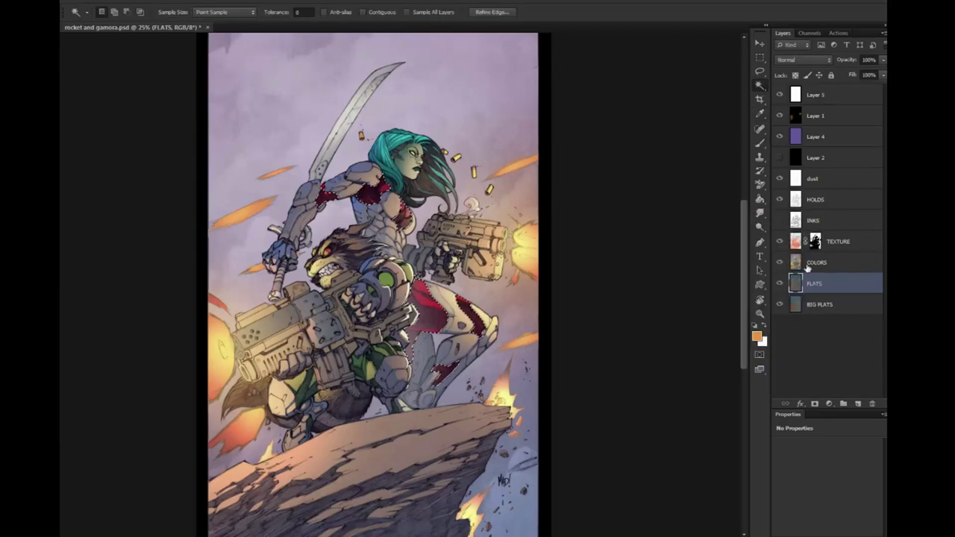
Lower the same red areas' saturation on the COLORS layer, then deselect
key(alt+bracketright)
key(ctrl+u)
drag(666, 304, 653, 304)
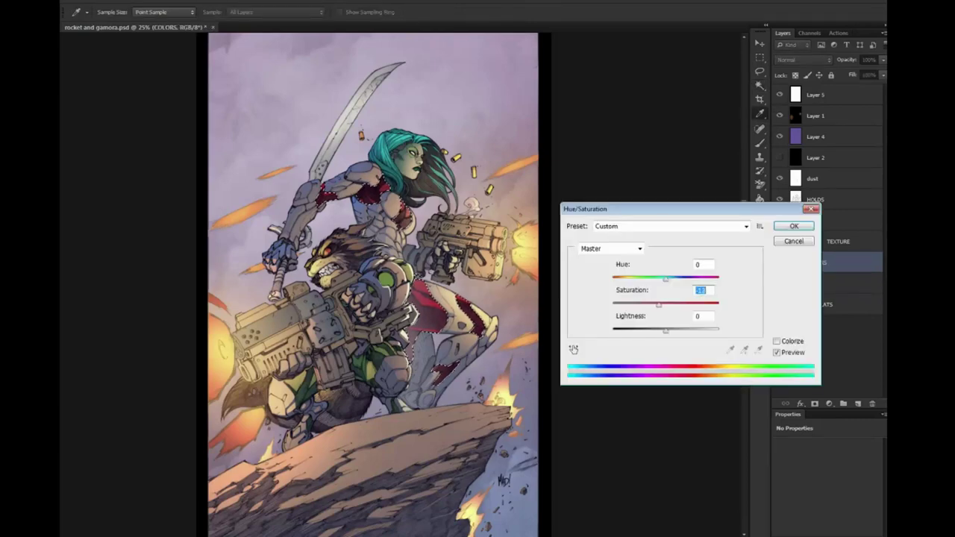
key(Return)
key(ctrl+d)
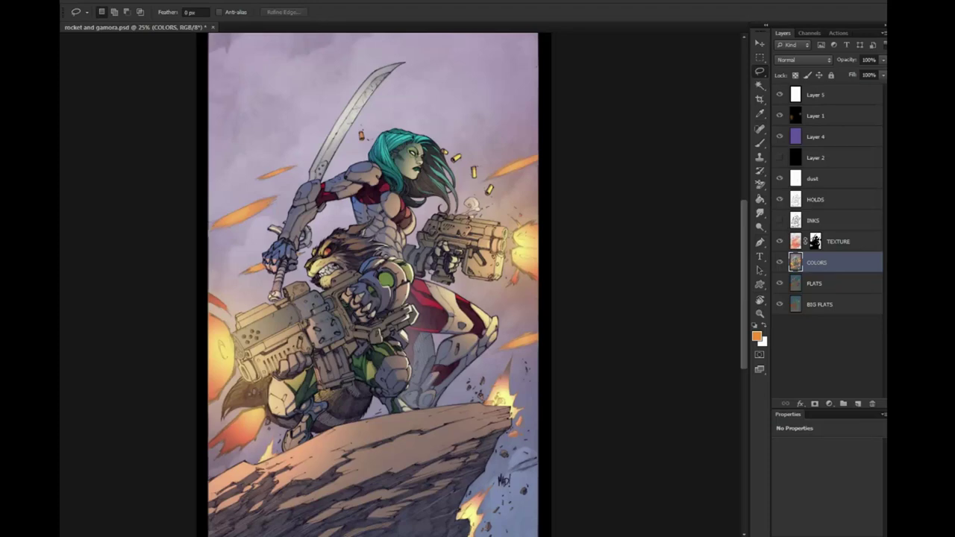
Paint warm, lighter highlights into Gamora's dark hair with a Screen brush on COLORS
key(w)
scroll(427, 180, up, 3)
key(shift+w)
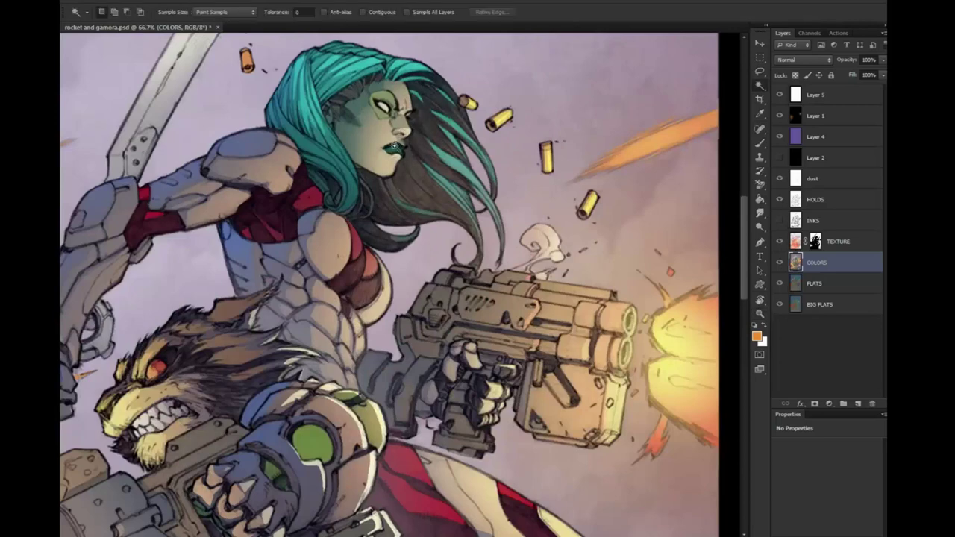
key(b)
mouse_move(477, 97)
mouse_down()
mouse_move(434, 153)
mouse_move(448, 172)
mouse_up()
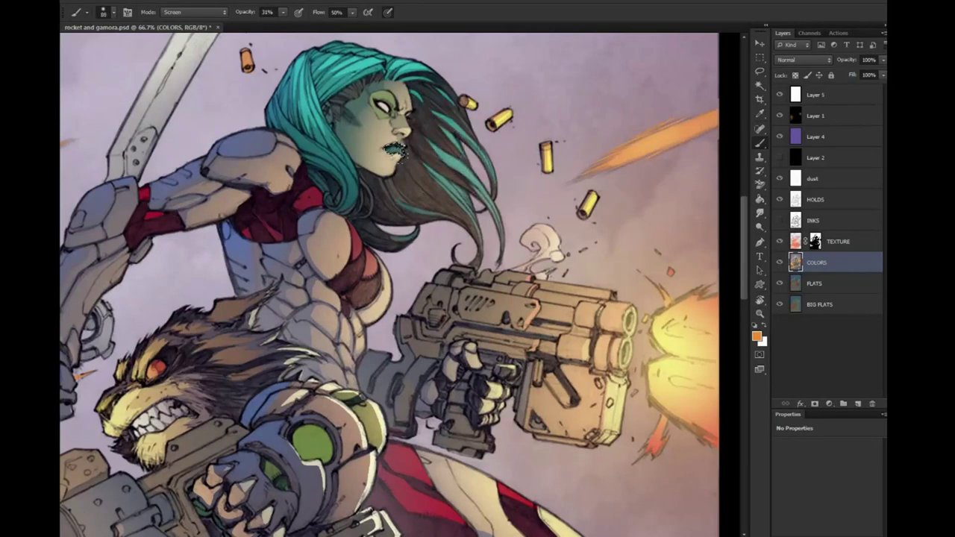
Lasso an area near Gamora's mouth and zoom in closer on her face
key(l)
key(b)
key(l)
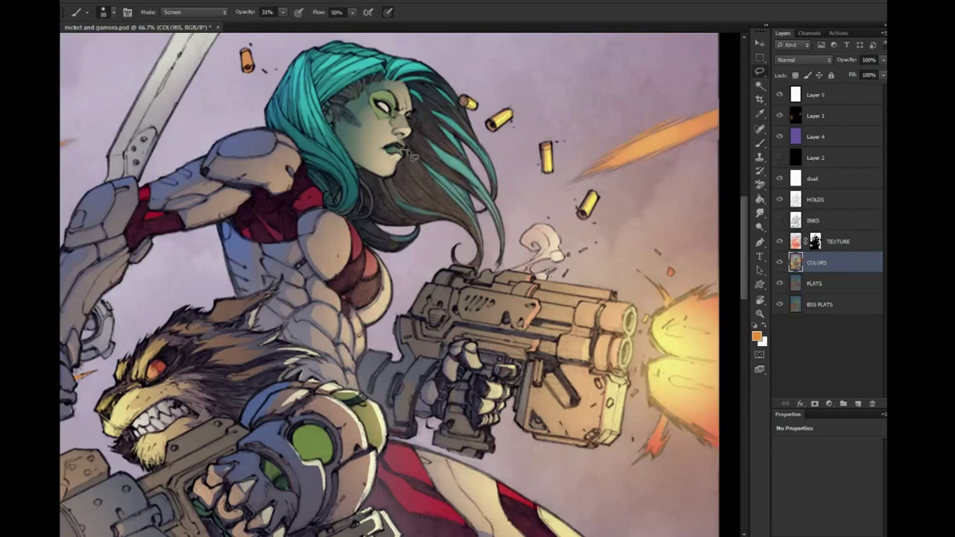
drag(409, 154, 444, 149)
key(ctrl+plus)
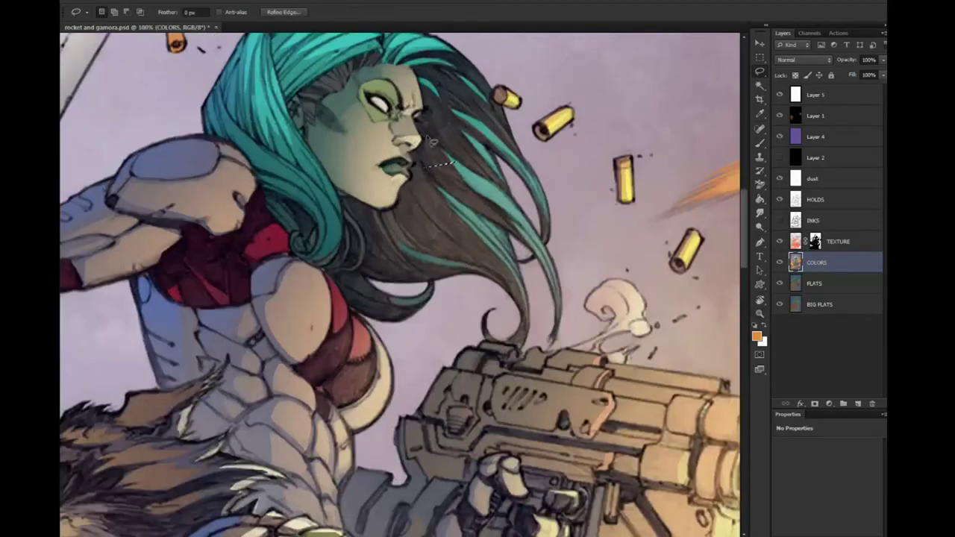
Magic Wand Gamora's eye area on FLATS, then return to COLORS with the brush ready
key(w)
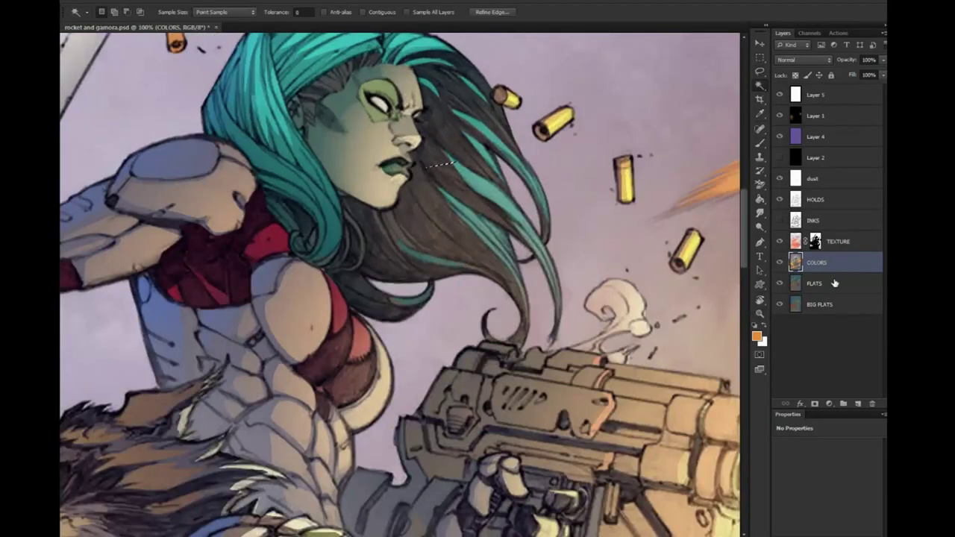
click(835, 283)
click(382, 97)
key(b)
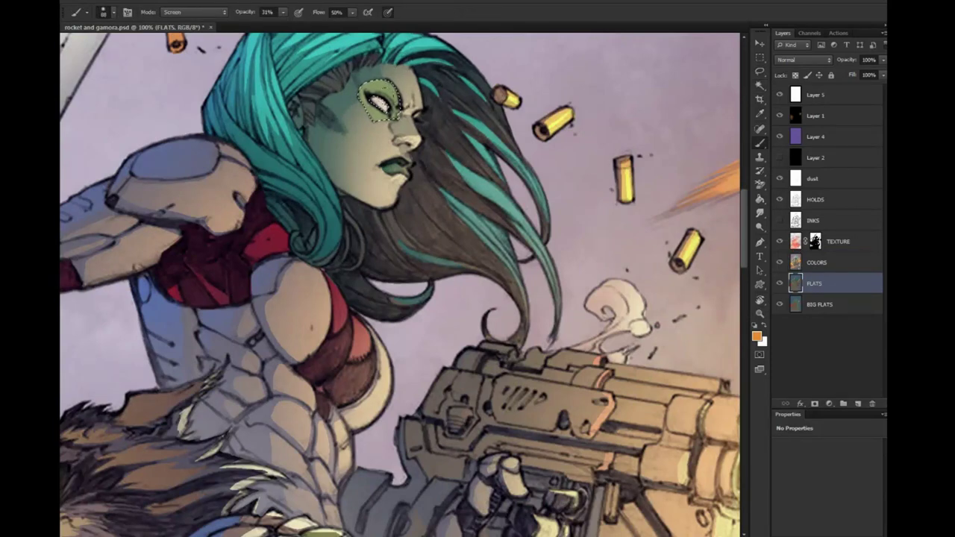
click(817, 262)
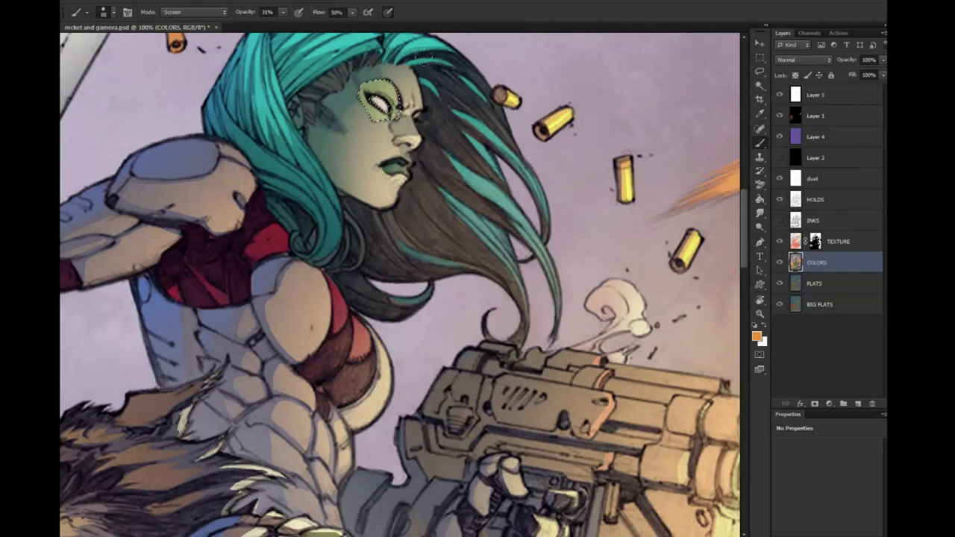
key(l)
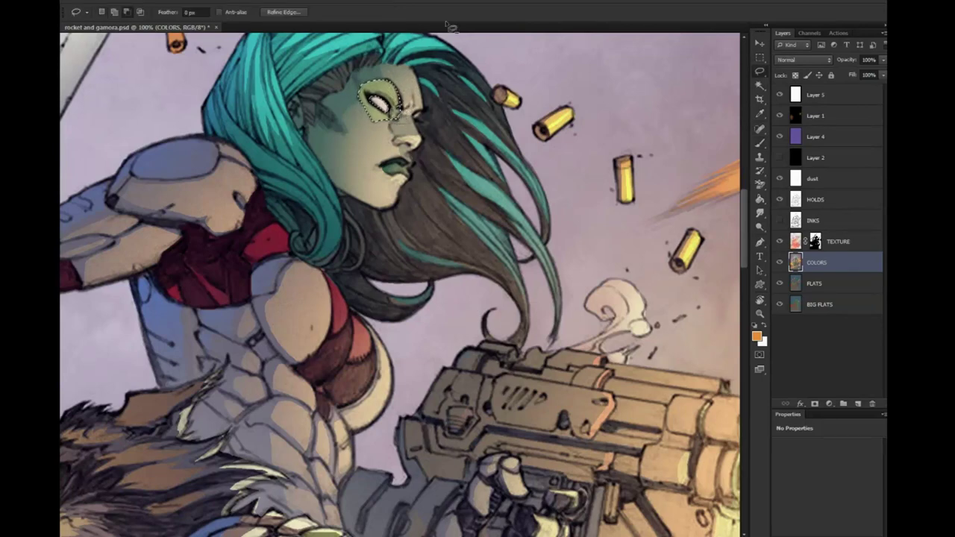
key(b)
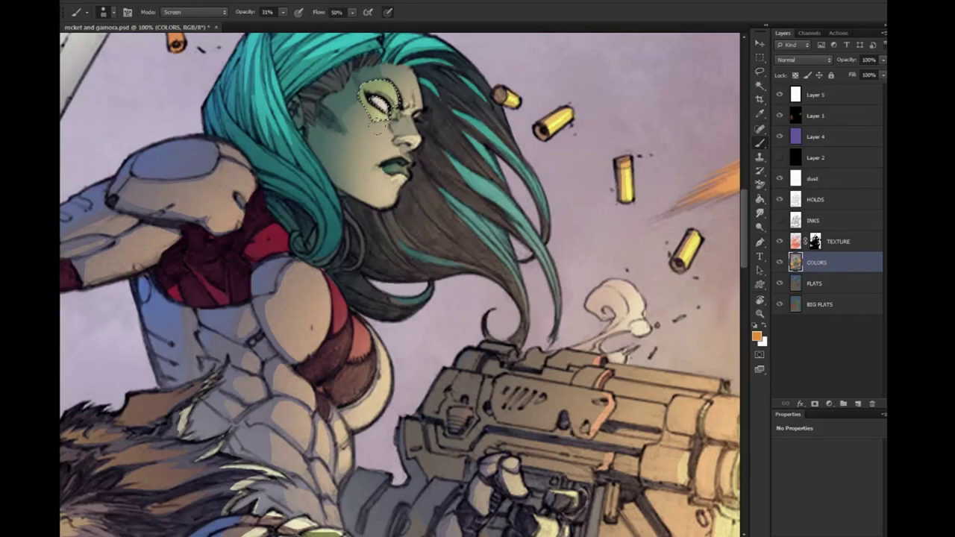
Zoom out to review the whole cover, then zoom in toward Rocket's big gun
key(z)
alt+click(640, 375)
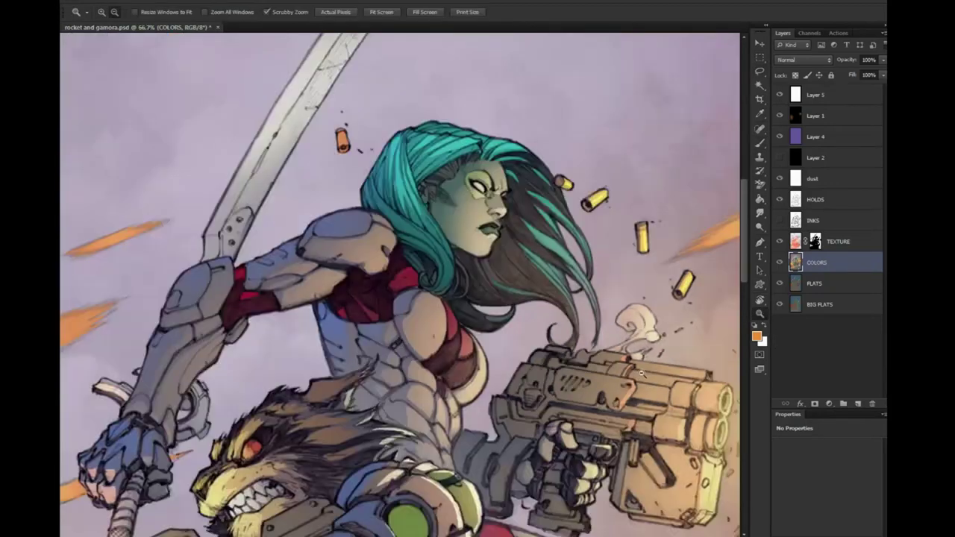
alt+click(640, 375)
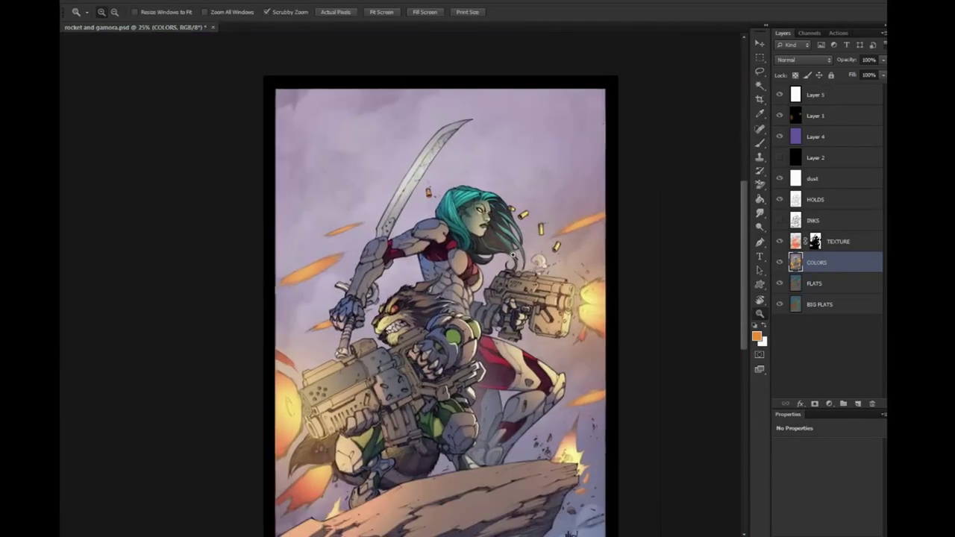
click(505, 263)
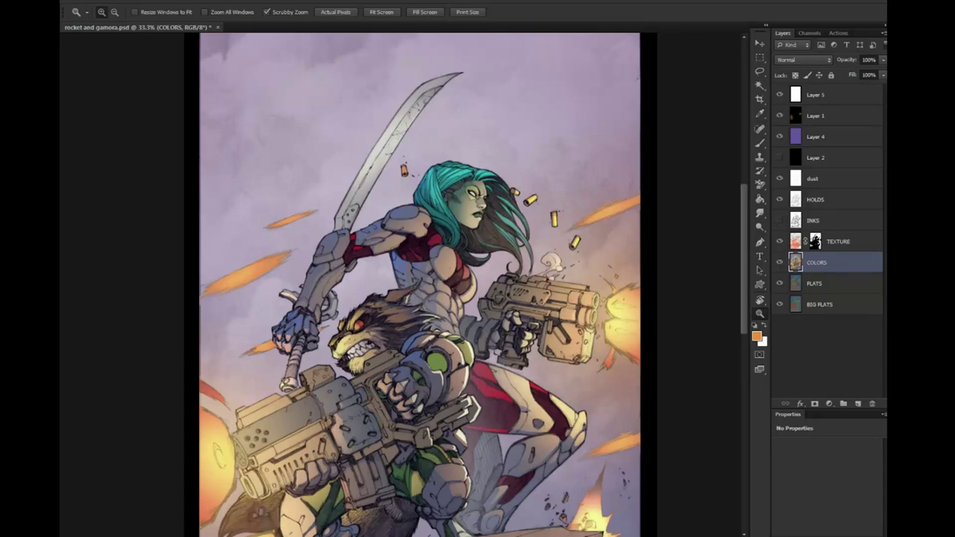
alt+click(557, 354)
alt+click(531, 379)
click(433, 312)
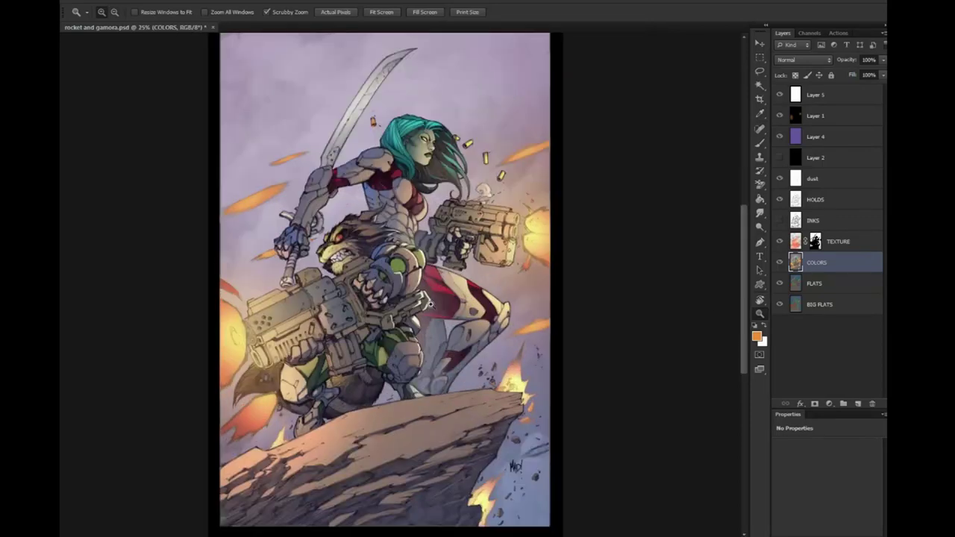
drag(511, 35, 546, 102)
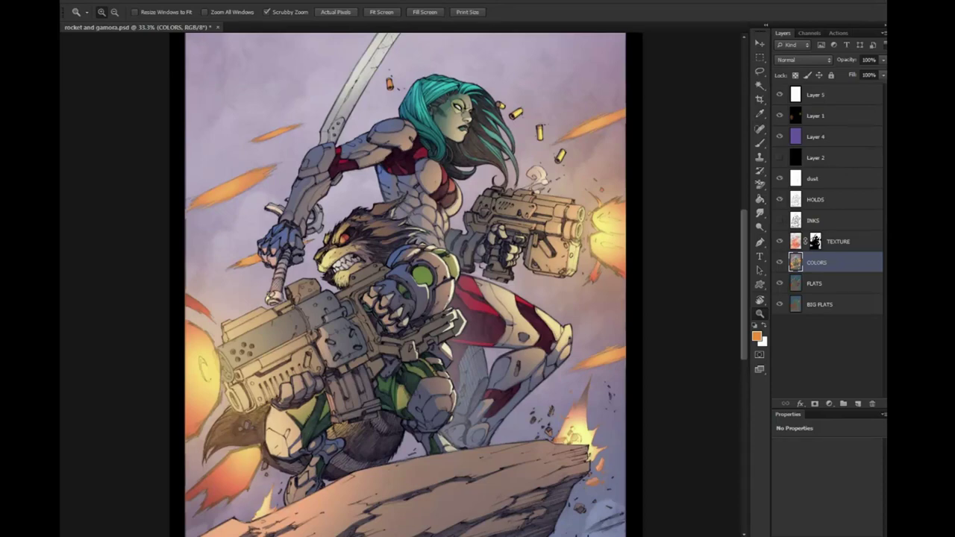
Lasso a small gun detail, brighten it with a Screen brush, then paint it orange in Normal mode
click(323, 374)
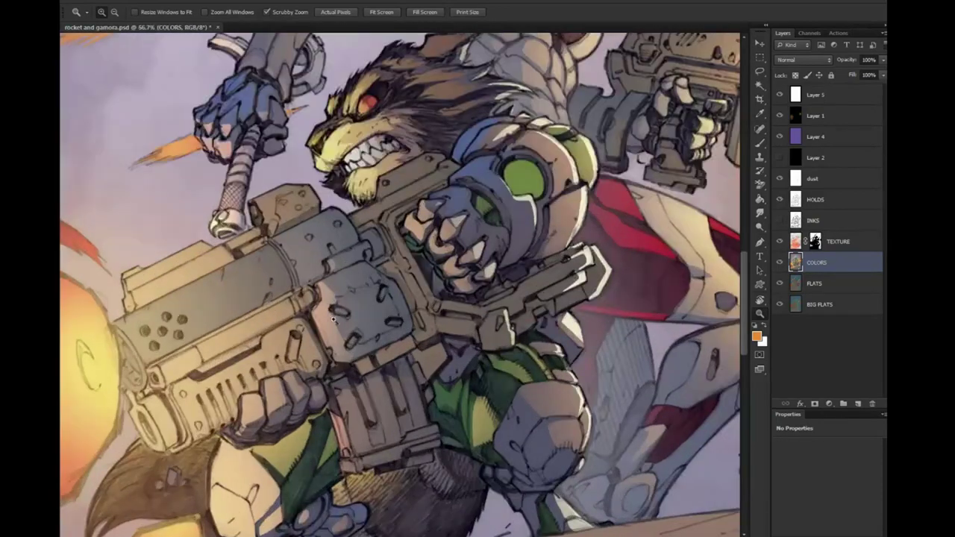
key(l)
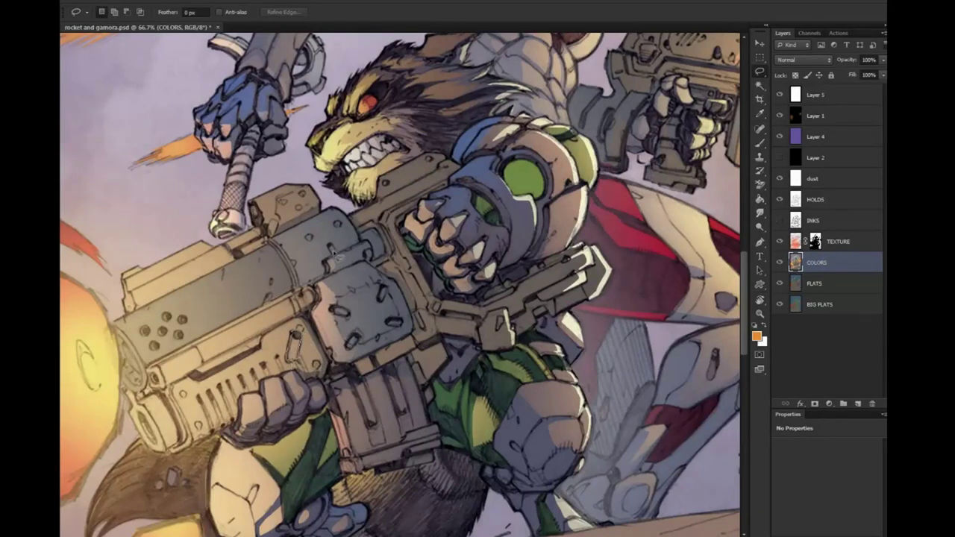
key(b)
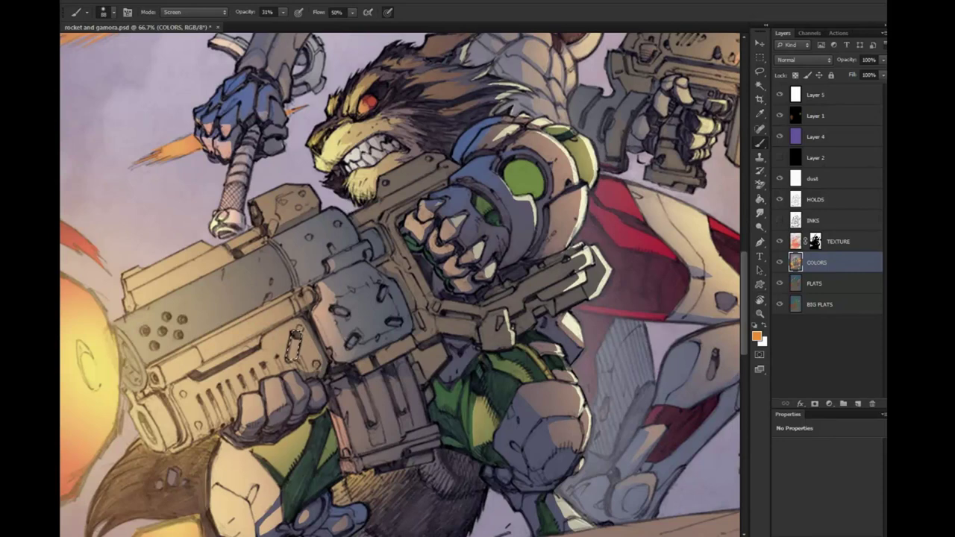
drag(294, 342, 292, 353)
key(0)
drag(295, 337, 290, 355)
Dodge faint highlights onto the gun detail with a smaller 15% Color Dodge brush
key(shift+alt+d)
key(1)
key(5)
key(shift+5)
key(bracketleft)
key(bracketleft)
key(bracketleft)
drag(285, 337, 291, 351)
key(z)
scroll(593, 306, down, 3)
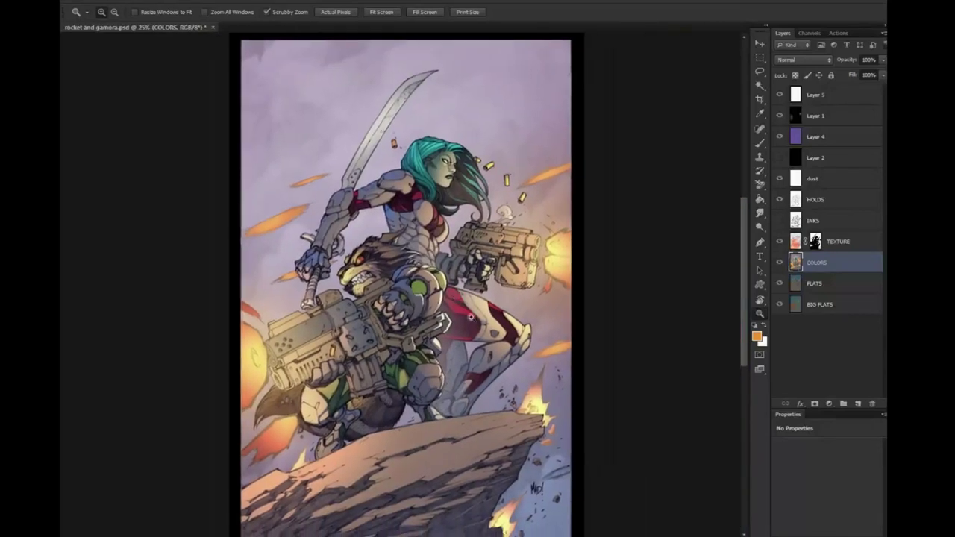
alt+click(499, 144)
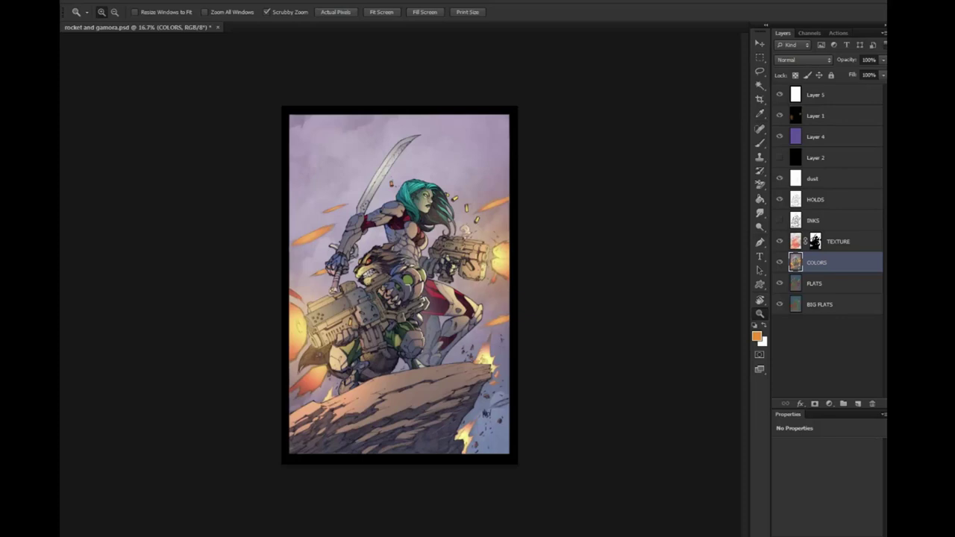
click(450, 261)
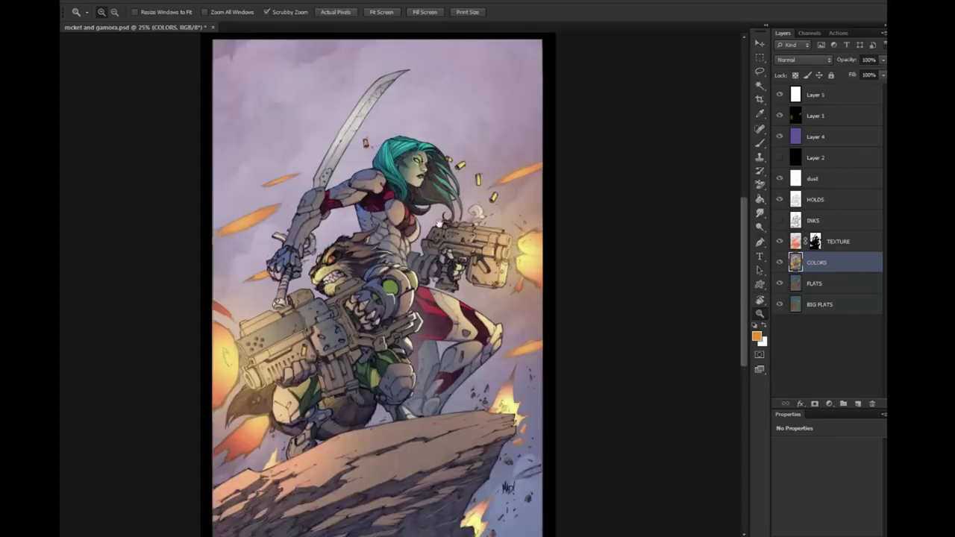
drag(456, 138, 482, 192)
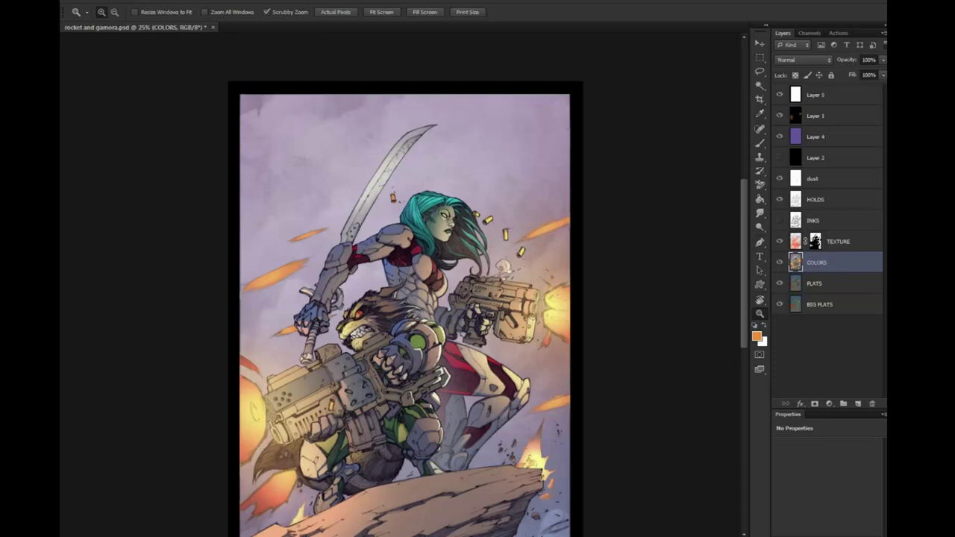
alt+click(559, 301)
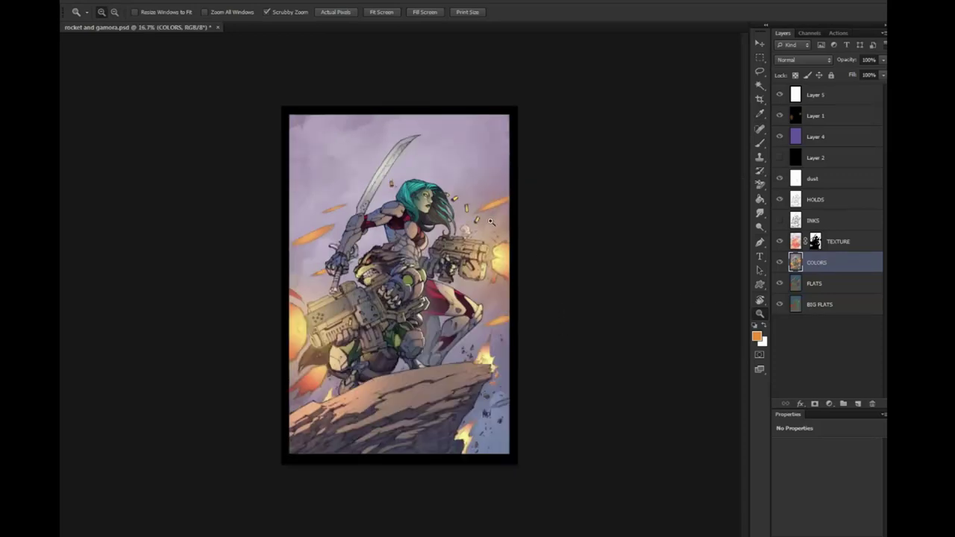
click(442, 276)
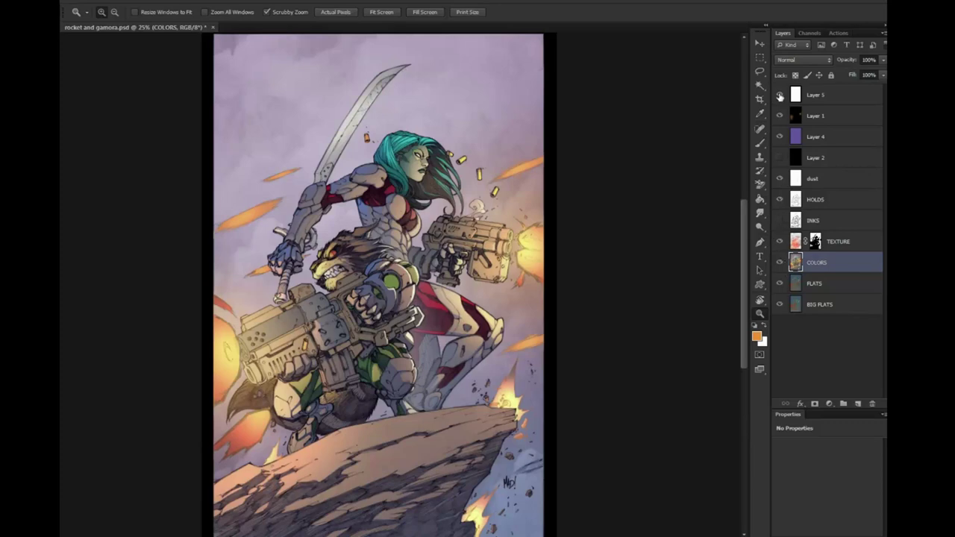
Hide every layer except BIG FLATS, then show the HOLDS line art above it
drag(780, 116, 783, 281)
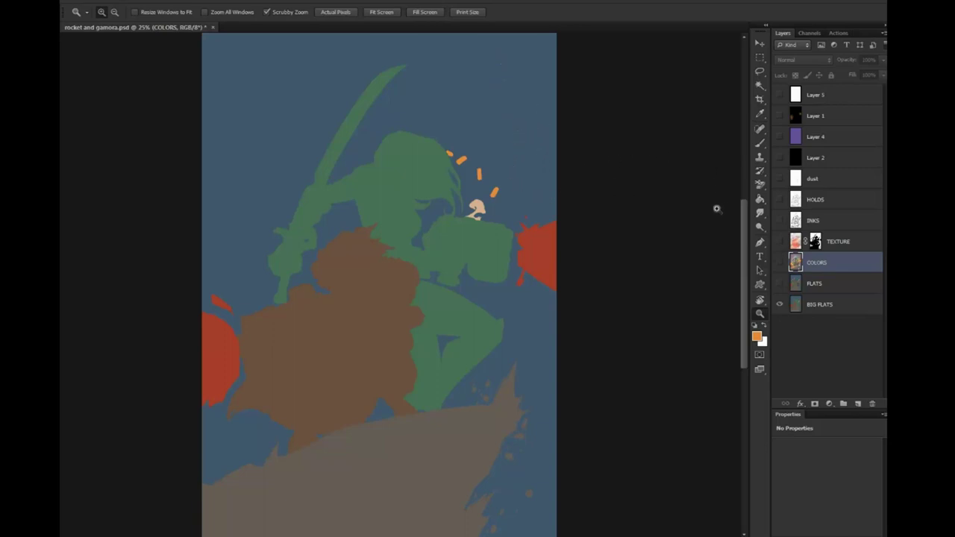
drag(749, 222, 746, 216)
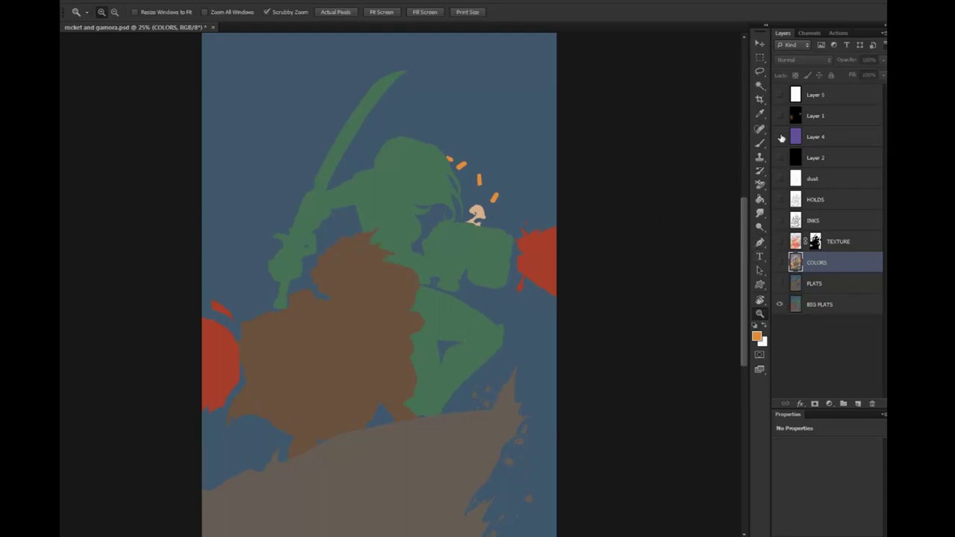
click(779, 199)
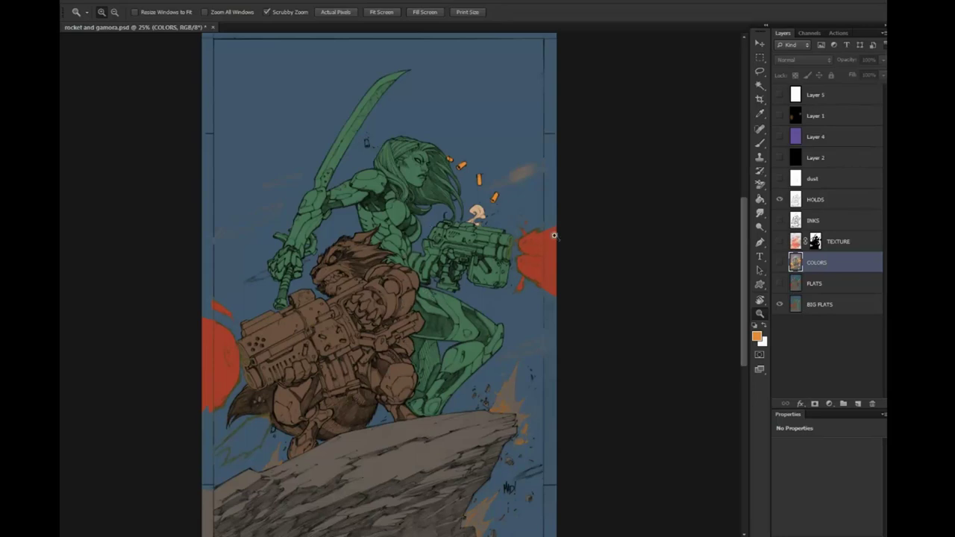
Turn the FLATS and COLORS layers back on to show the shaded rendering
click(780, 284)
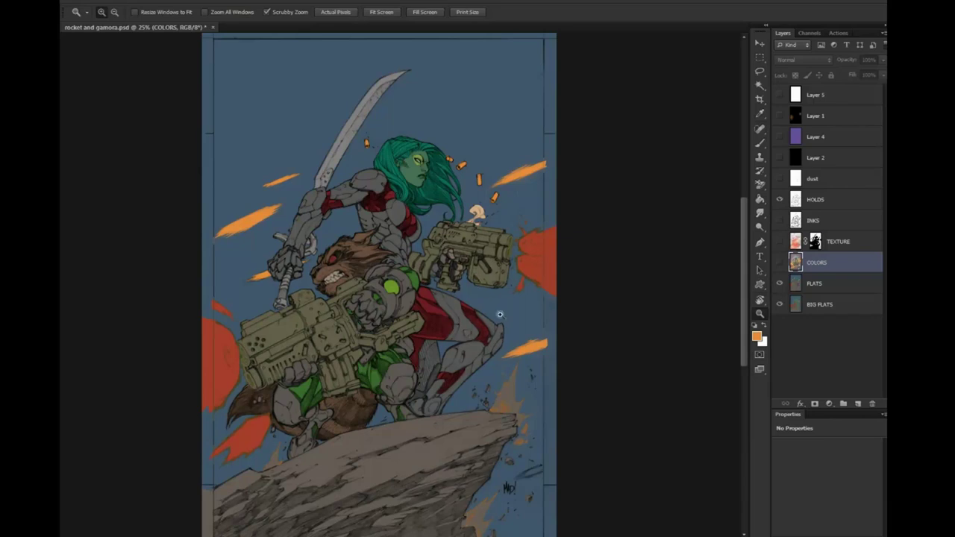
click(780, 263)
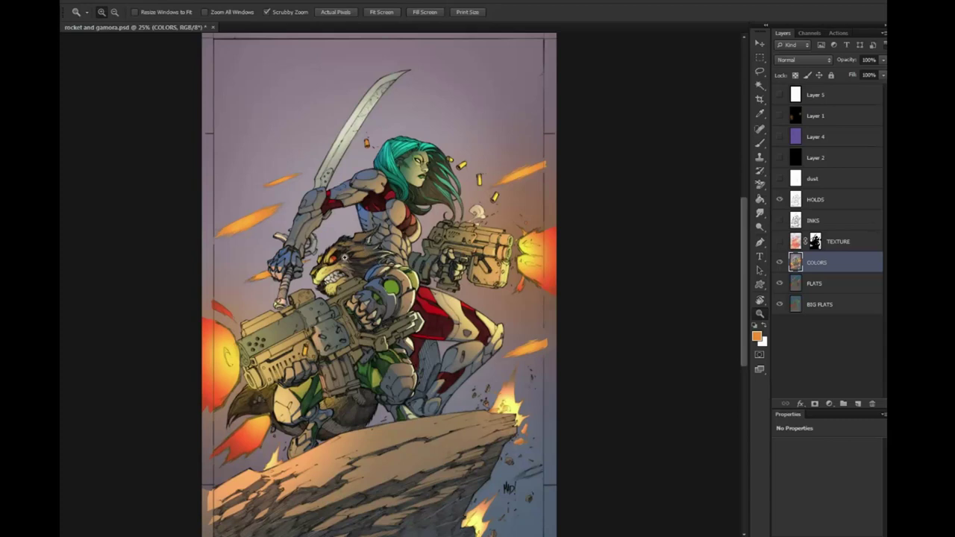
Turn on the TEXTURE overlay and select the TEXTURE layer to check its settings
click(781, 242)
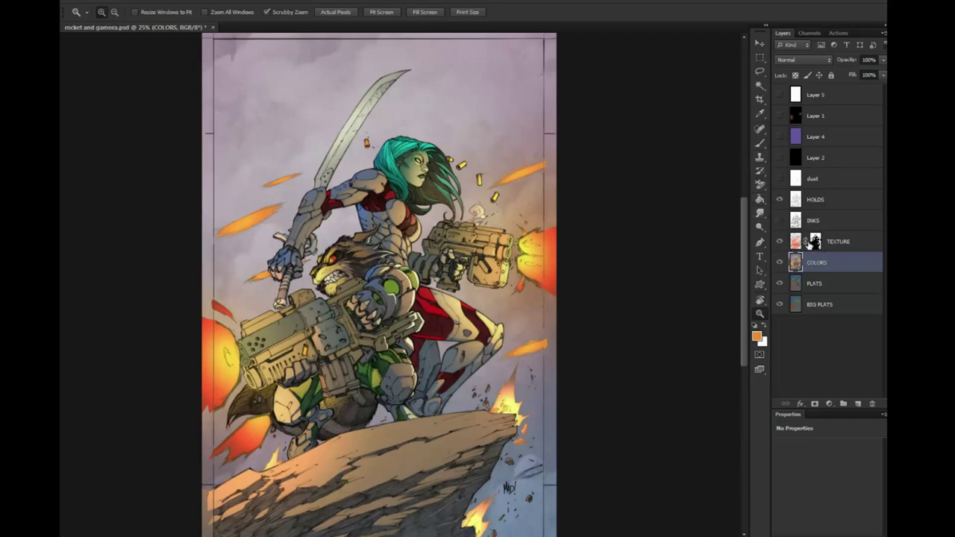
key(shift+alt+o)
click(797, 244)
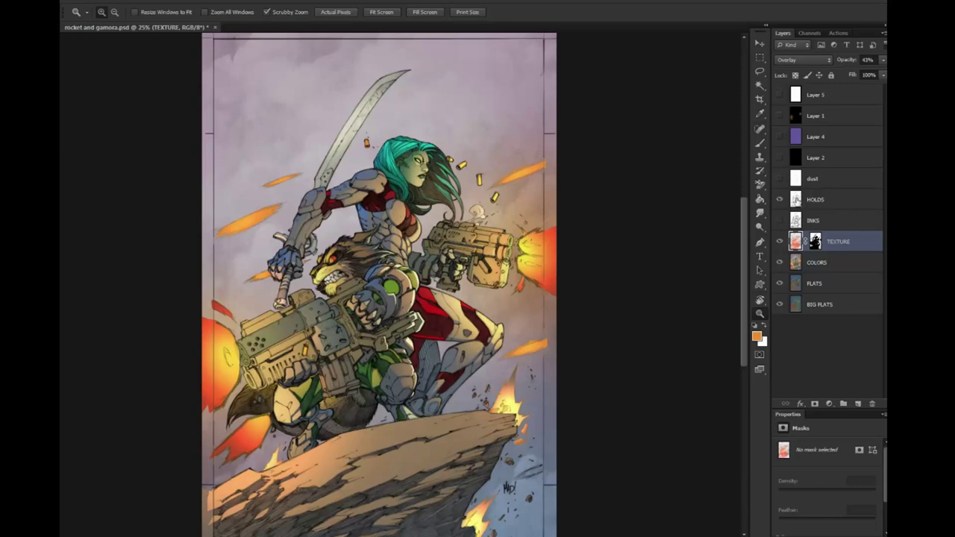
Toggle the dust, greyscale Layer 2 and ink layers to compare the cover with and without them
click(780, 179)
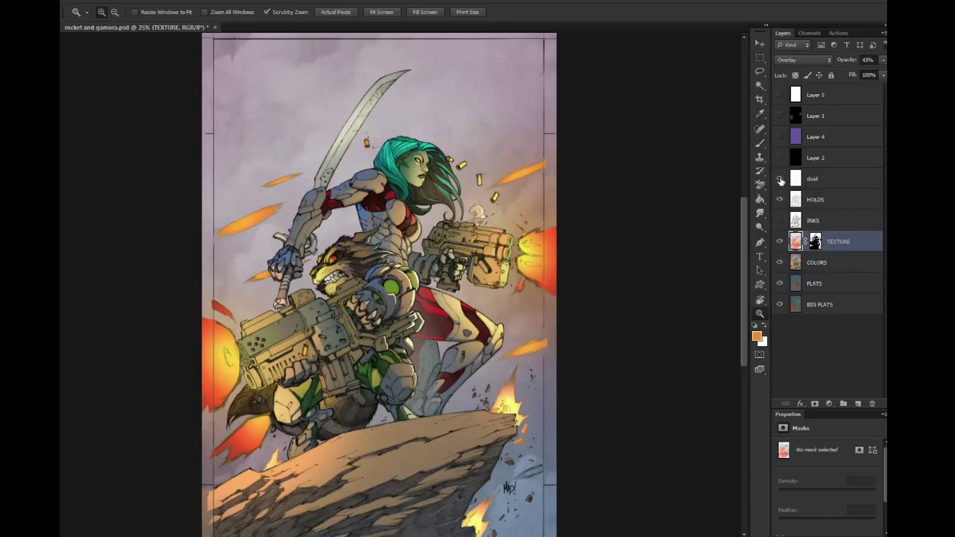
click(780, 179)
click(780, 157)
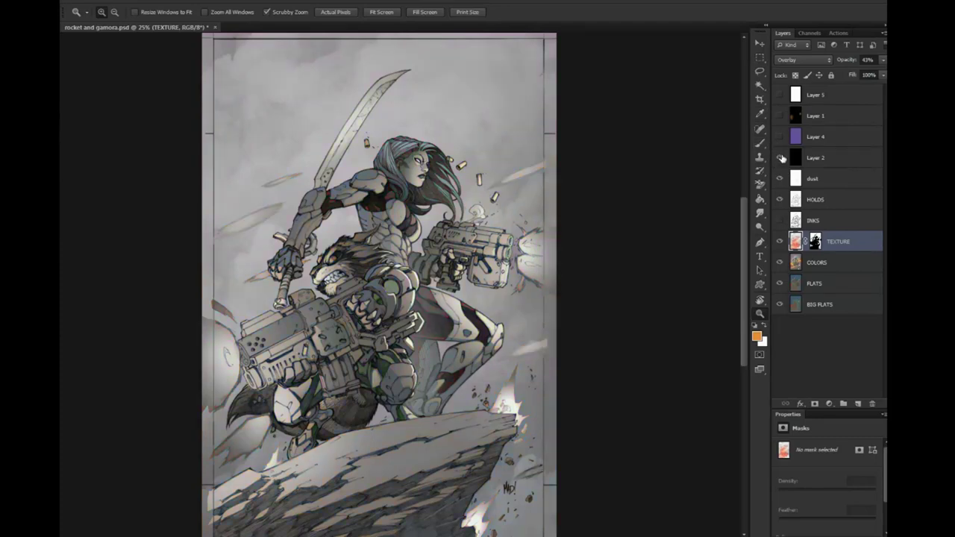
click(780, 221)
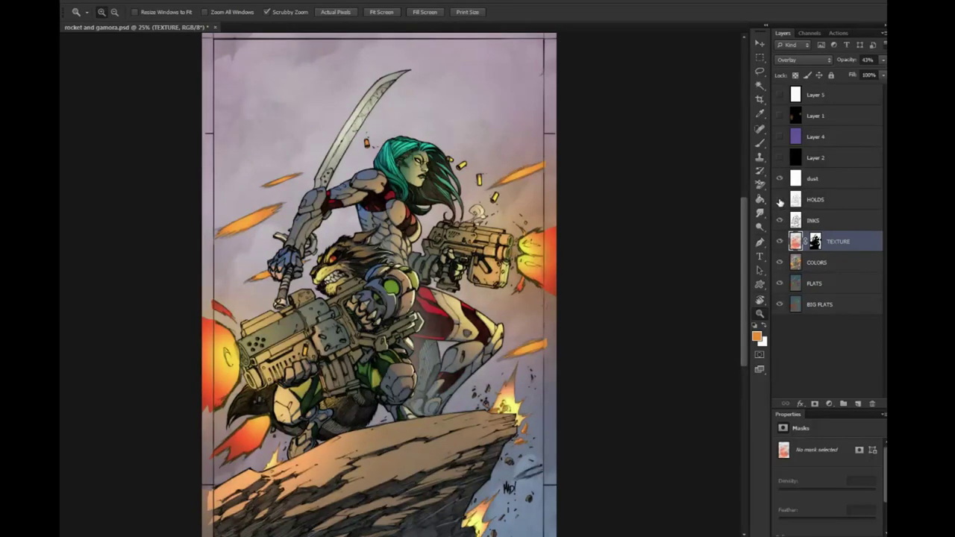
click(781, 200)
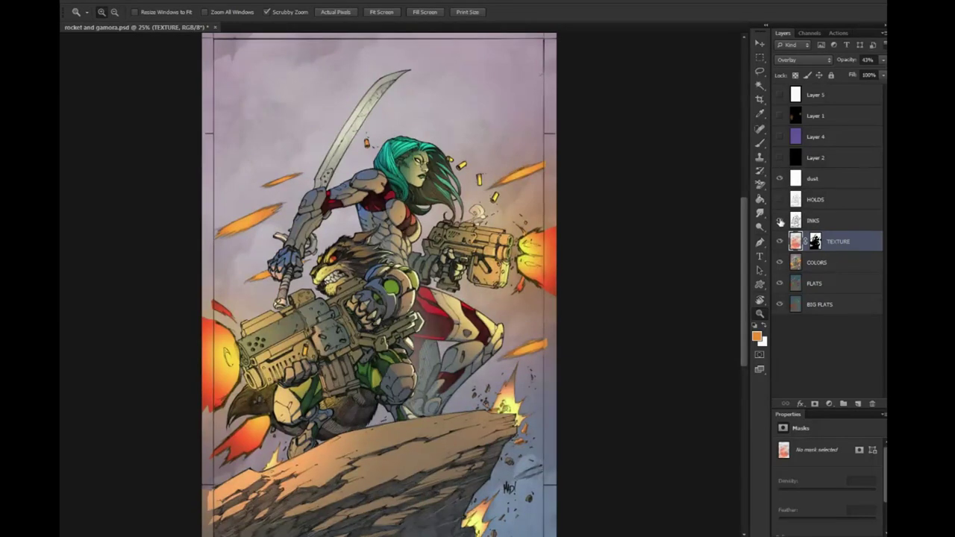
click(780, 220)
click(781, 199)
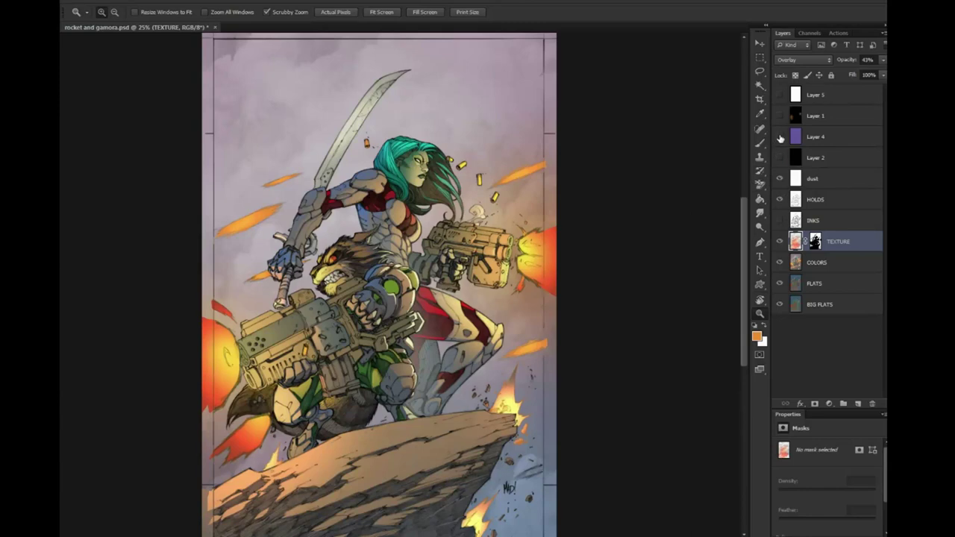
Move the greyscale Layer 2 to the top of the layer stack and hide it
click(780, 158)
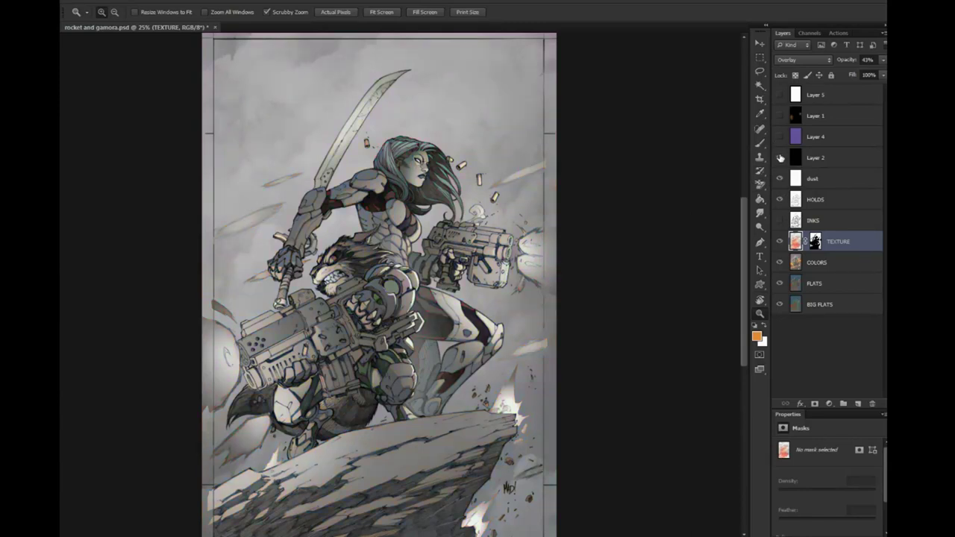
drag(815, 158, 819, 93)
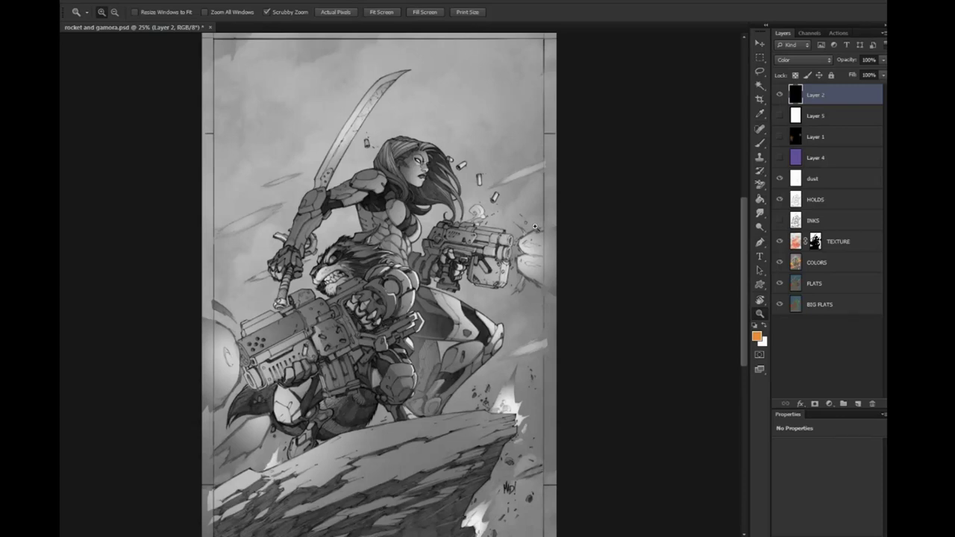
click(780, 95)
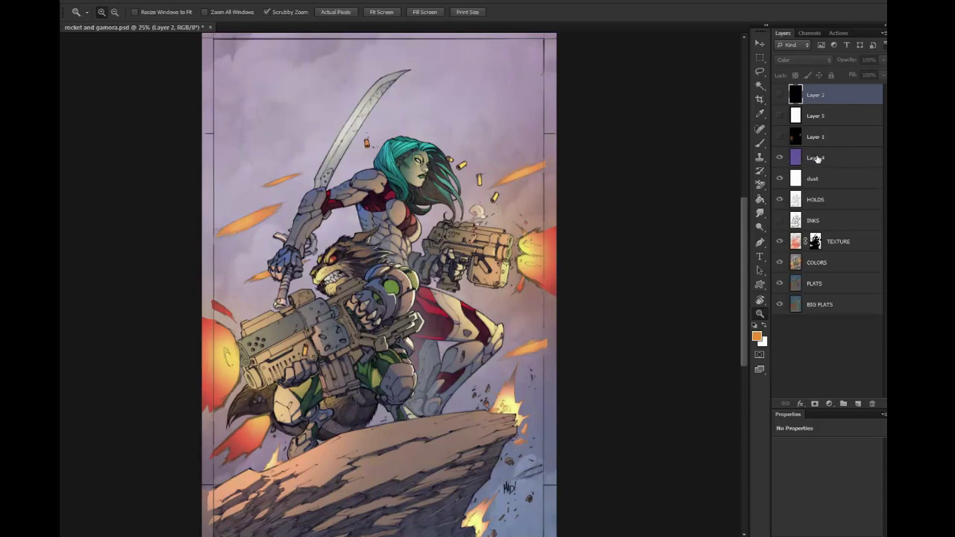
Select the purple Layer 4 wash and toggle it off and on to compare
click(817, 158)
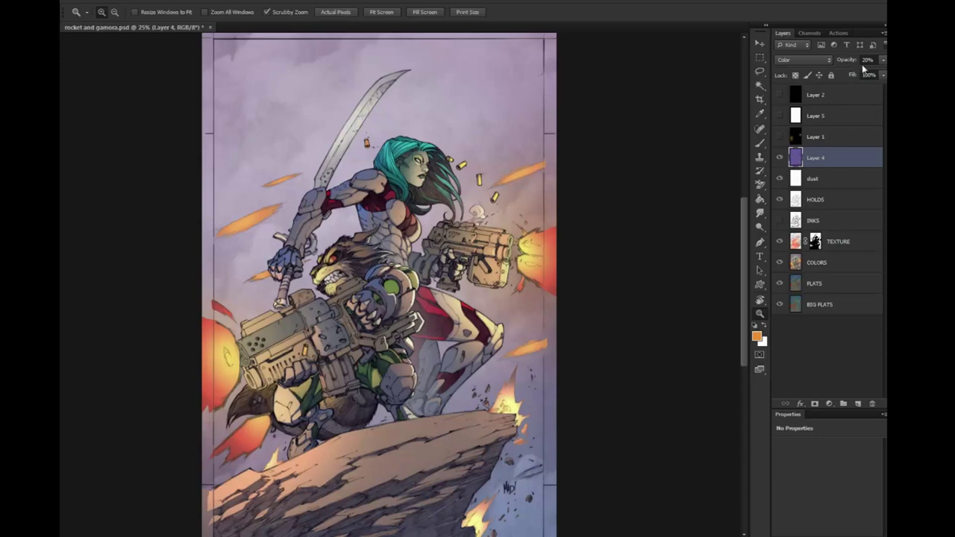
click(779, 158)
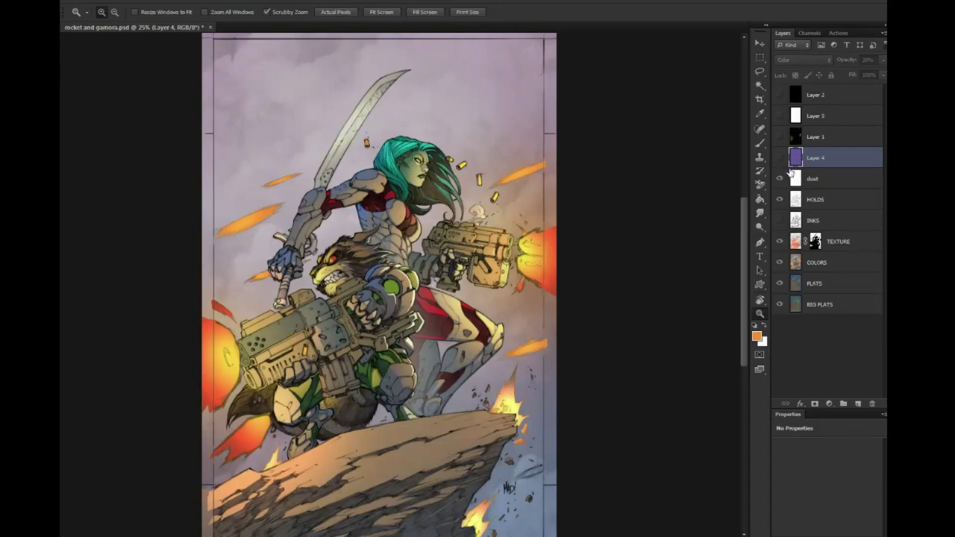
click(780, 158)
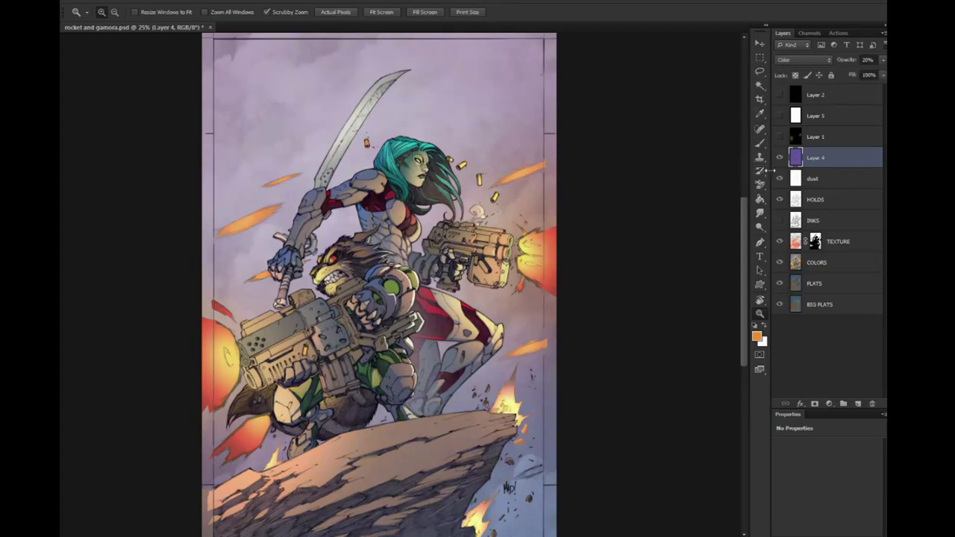
Show the Layer 1 highlights and Layer 5 black border, briefly previewing greyscale Layer 2
click(780, 136)
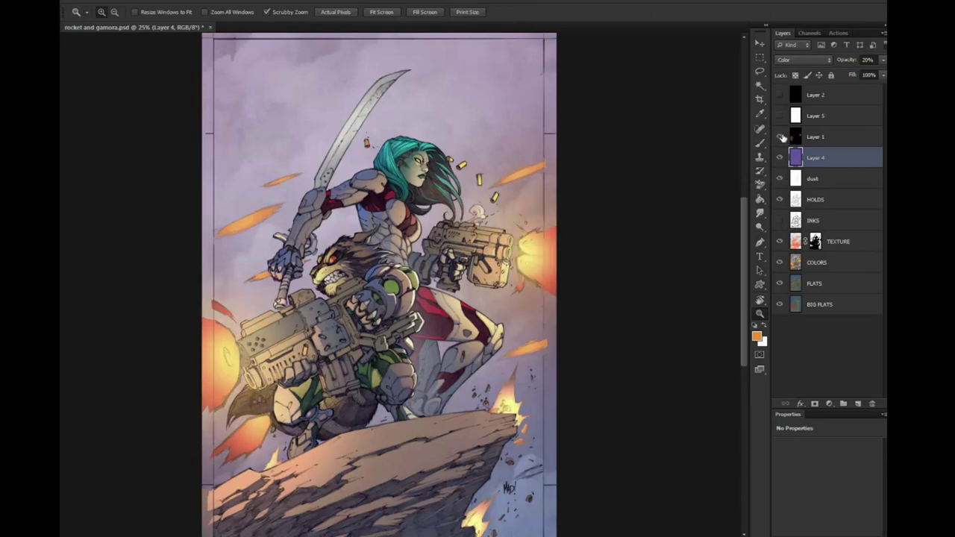
click(814, 137)
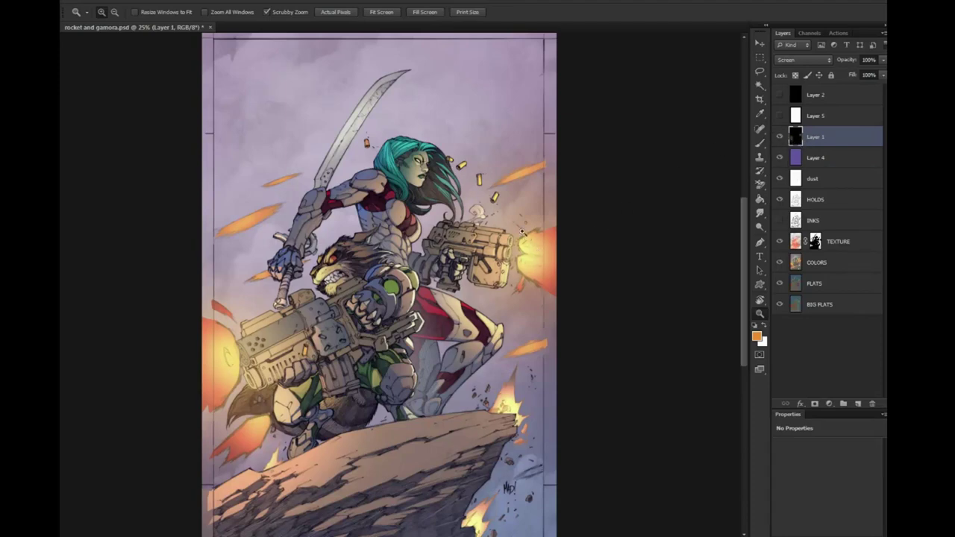
click(780, 116)
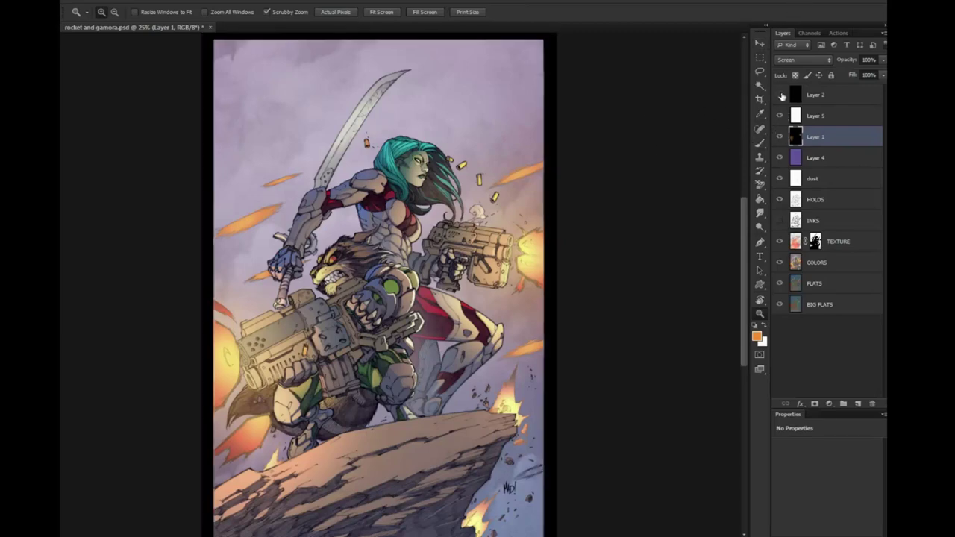
click(781, 94)
scroll(742, 252, down, 3)
drag(744, 250, 746, 238)
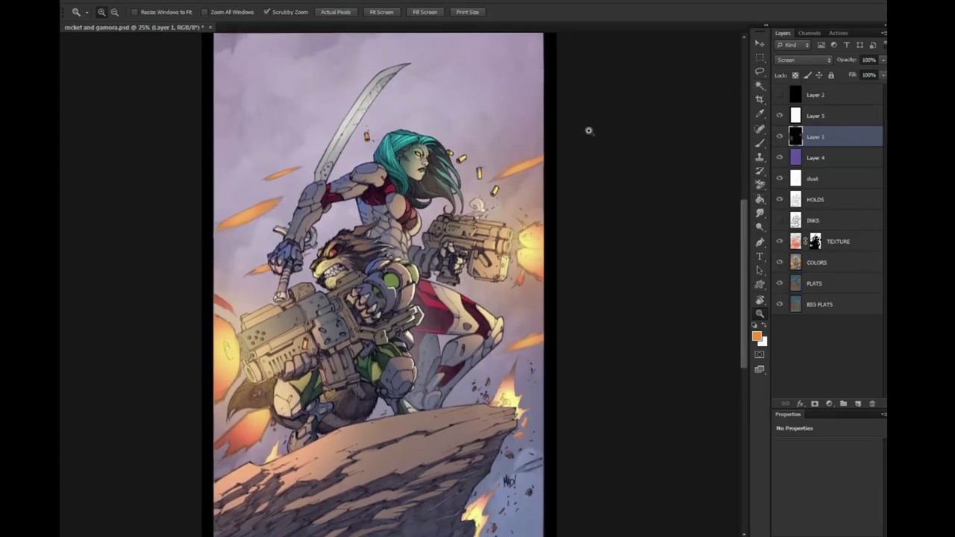